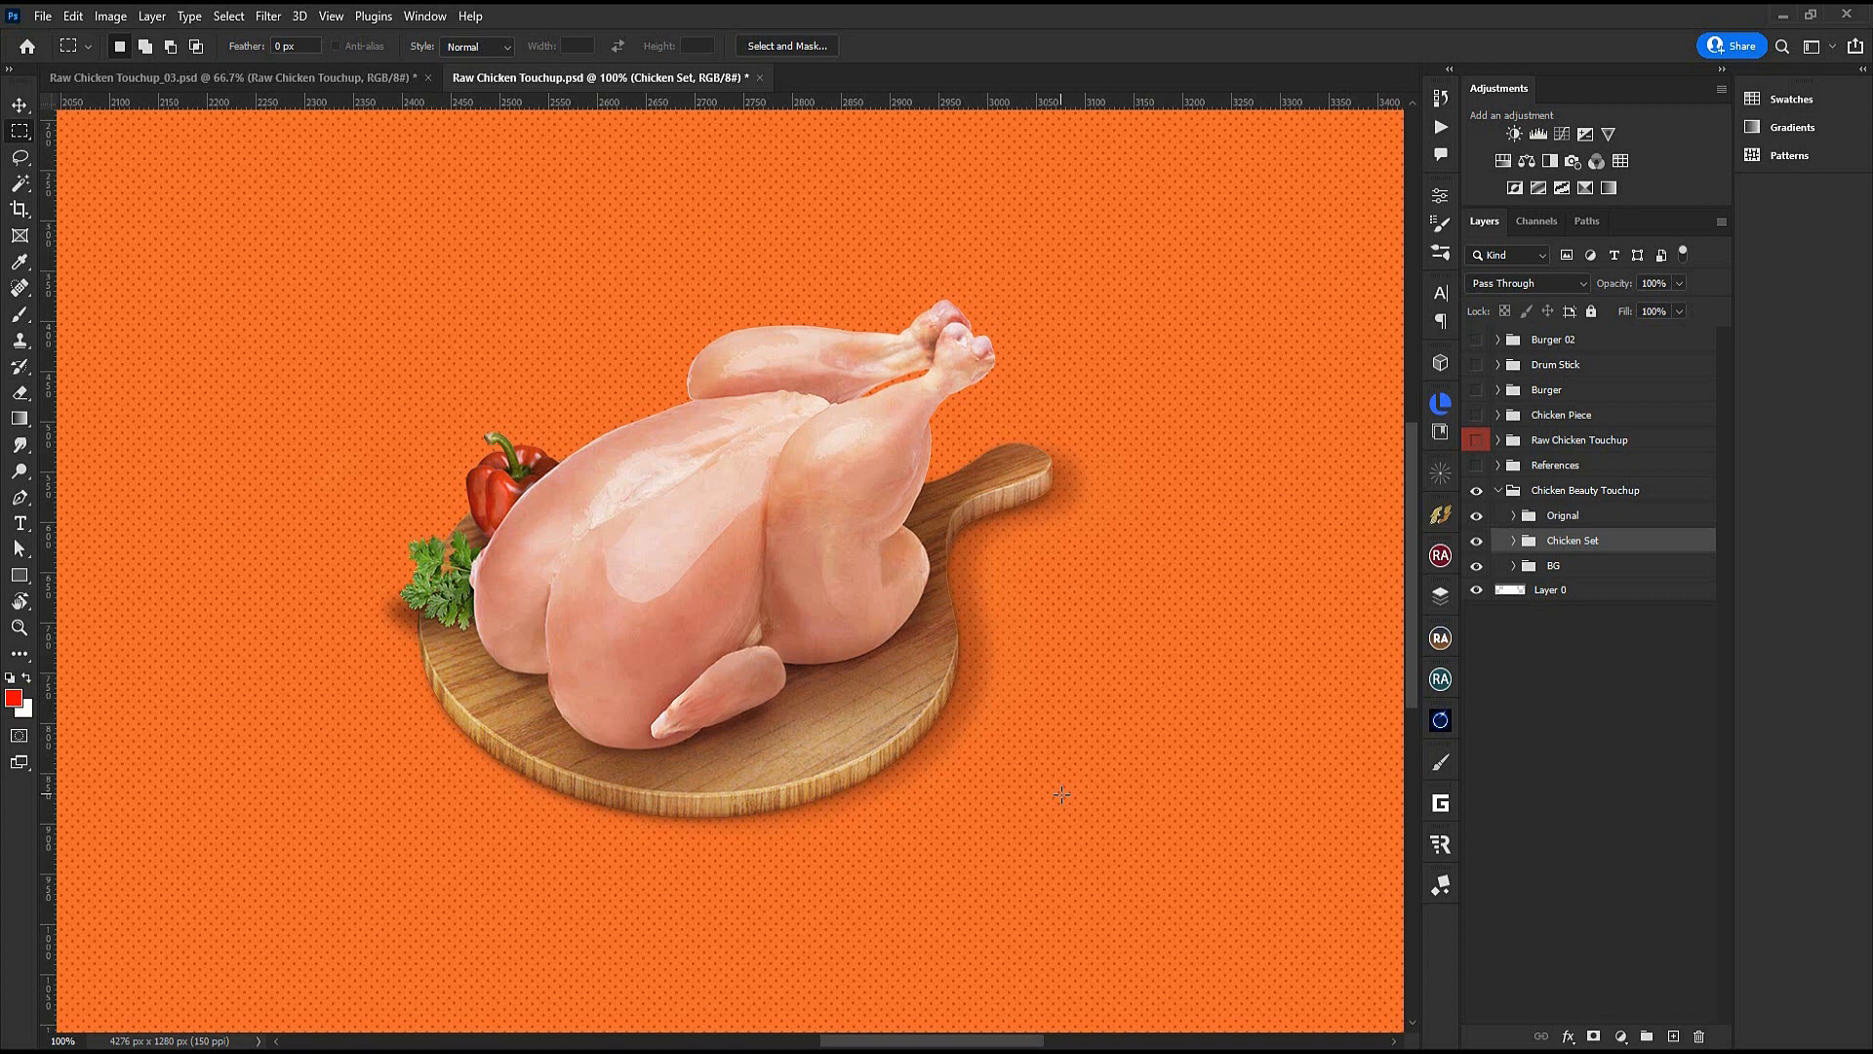
Compare the original raw chicken on the white plate with the retouched chicken on the wooden board
scroll(909, 762, "left", 10)
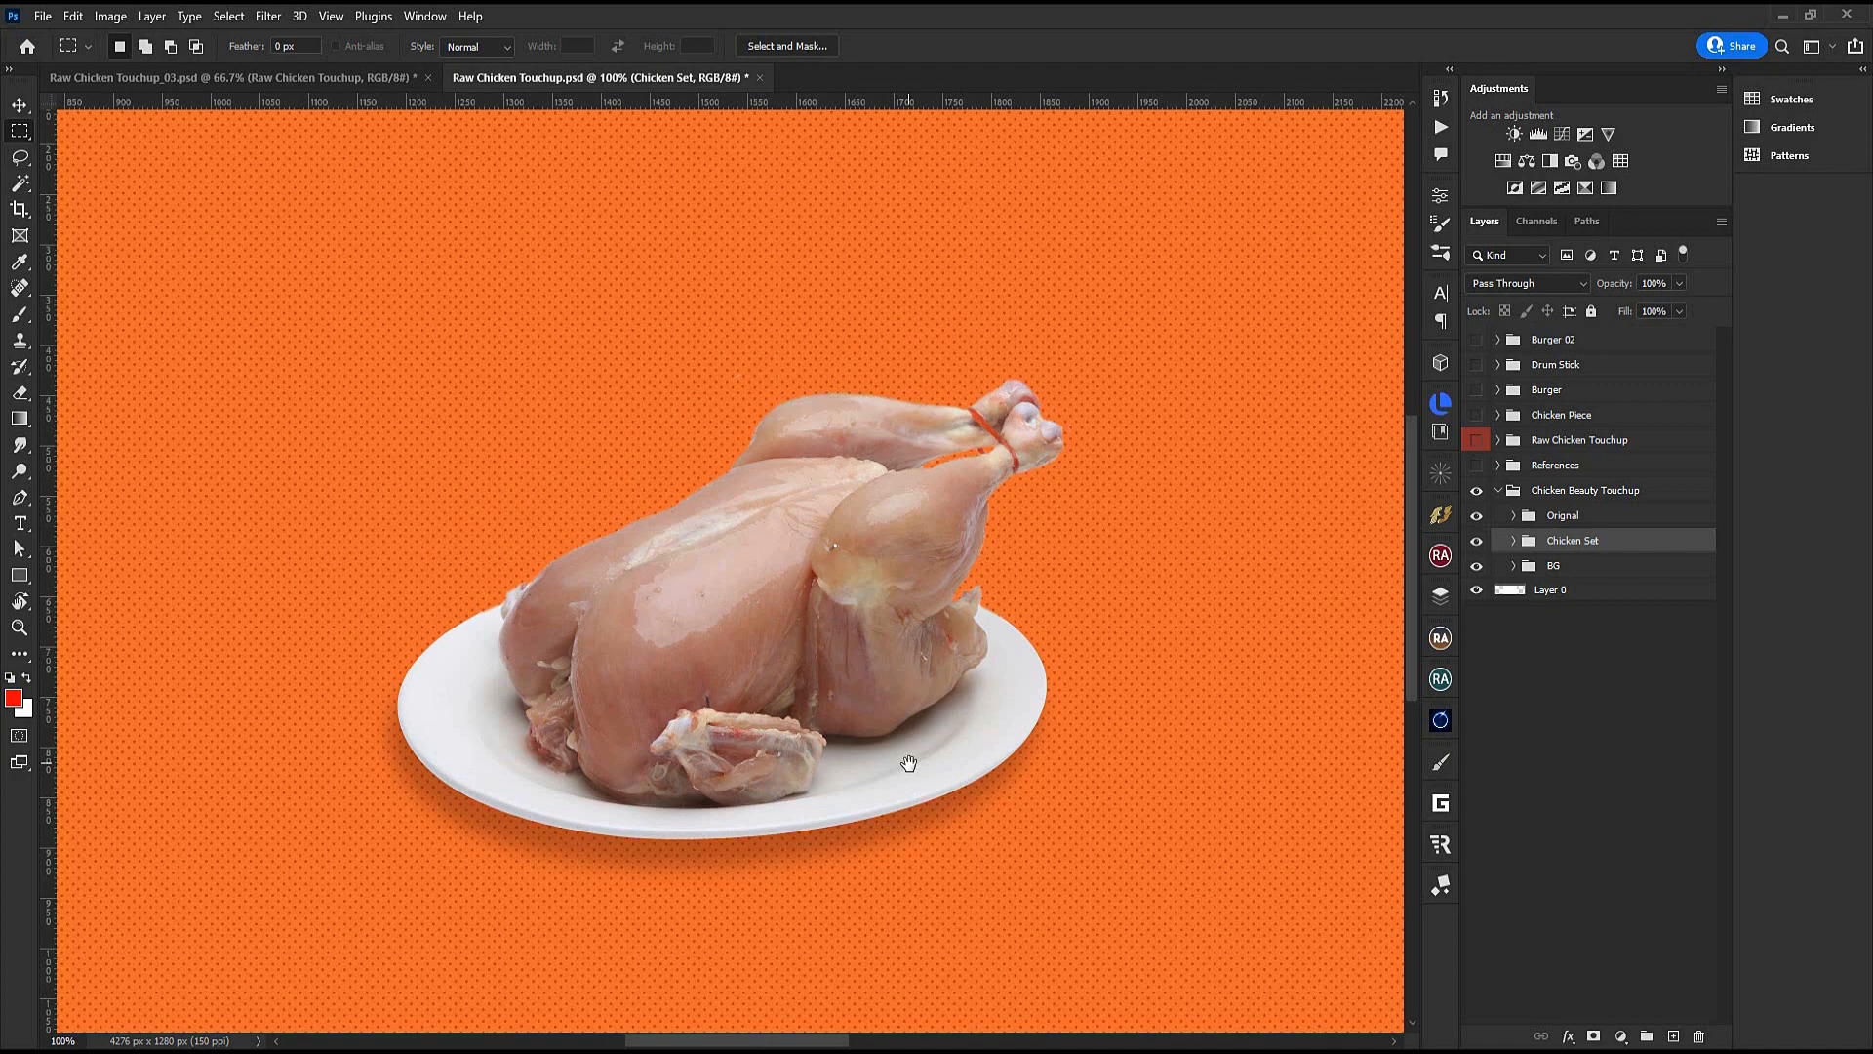
left_click_drag(1112, 583, 59, 605)
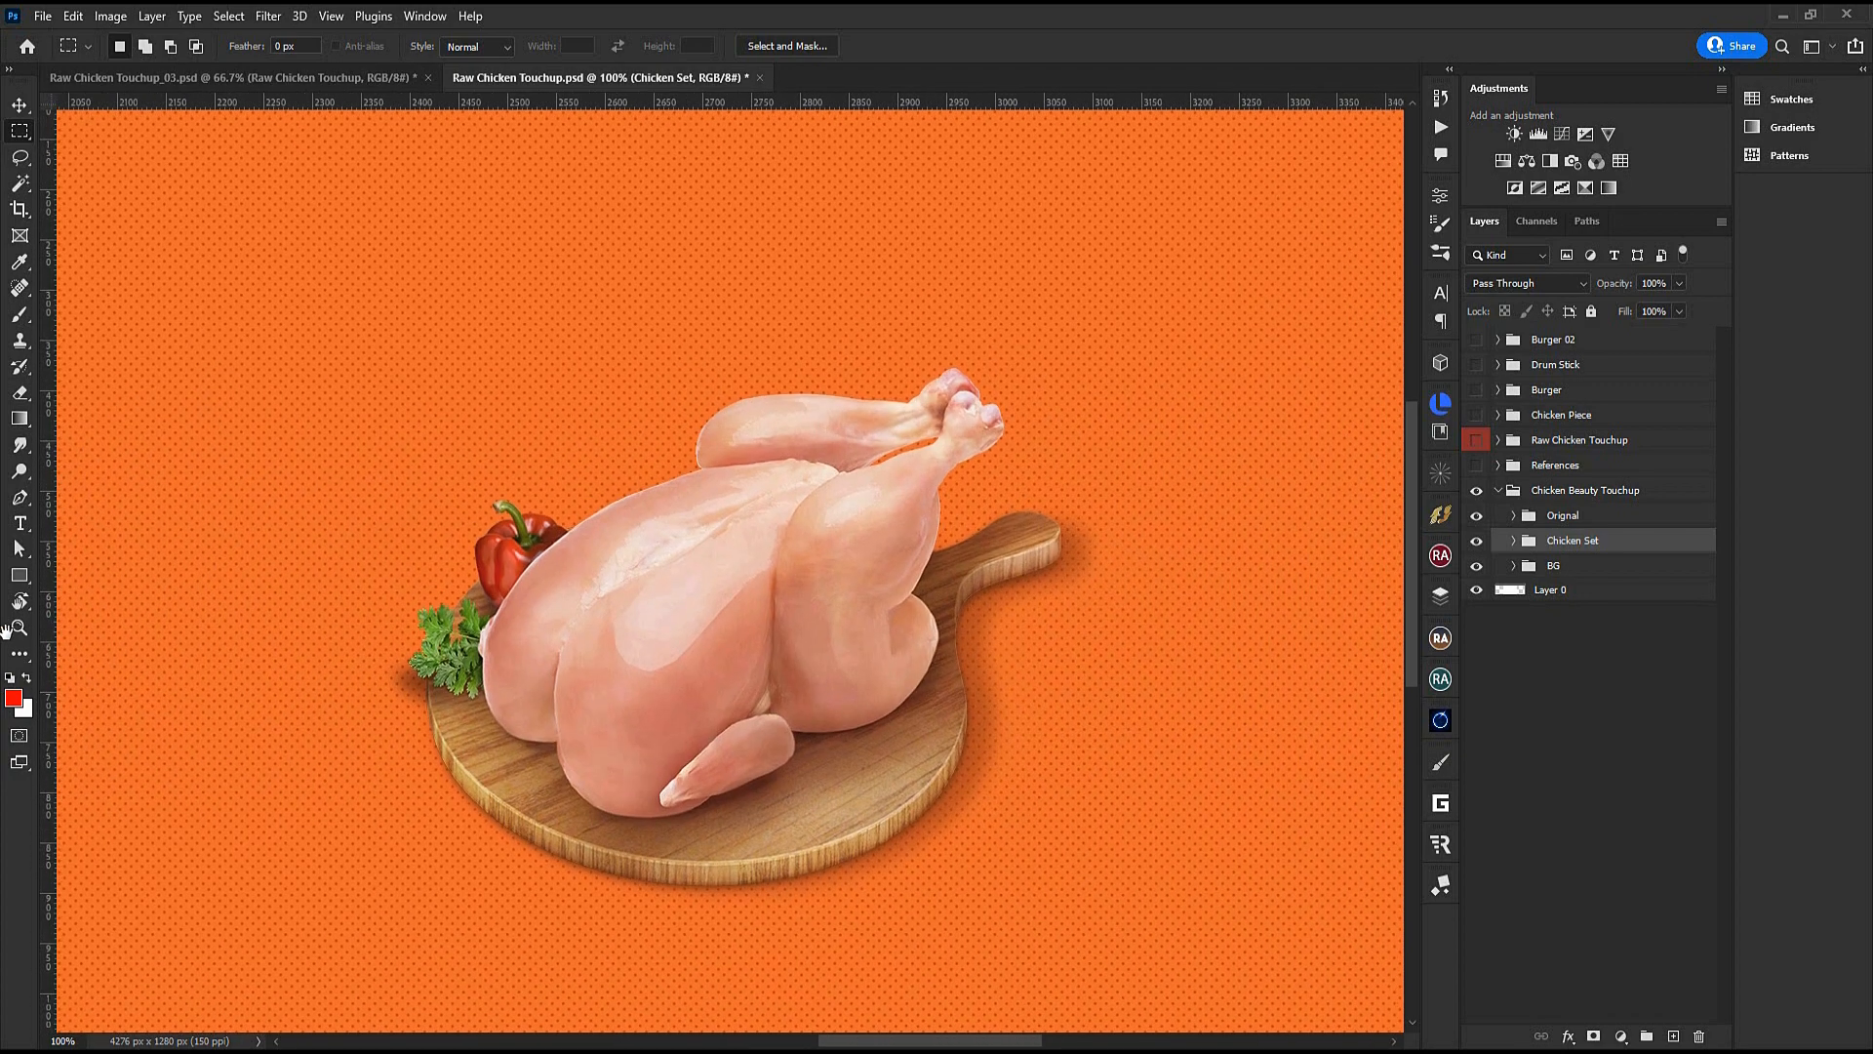
scroll(1090, 641, "left", 9)
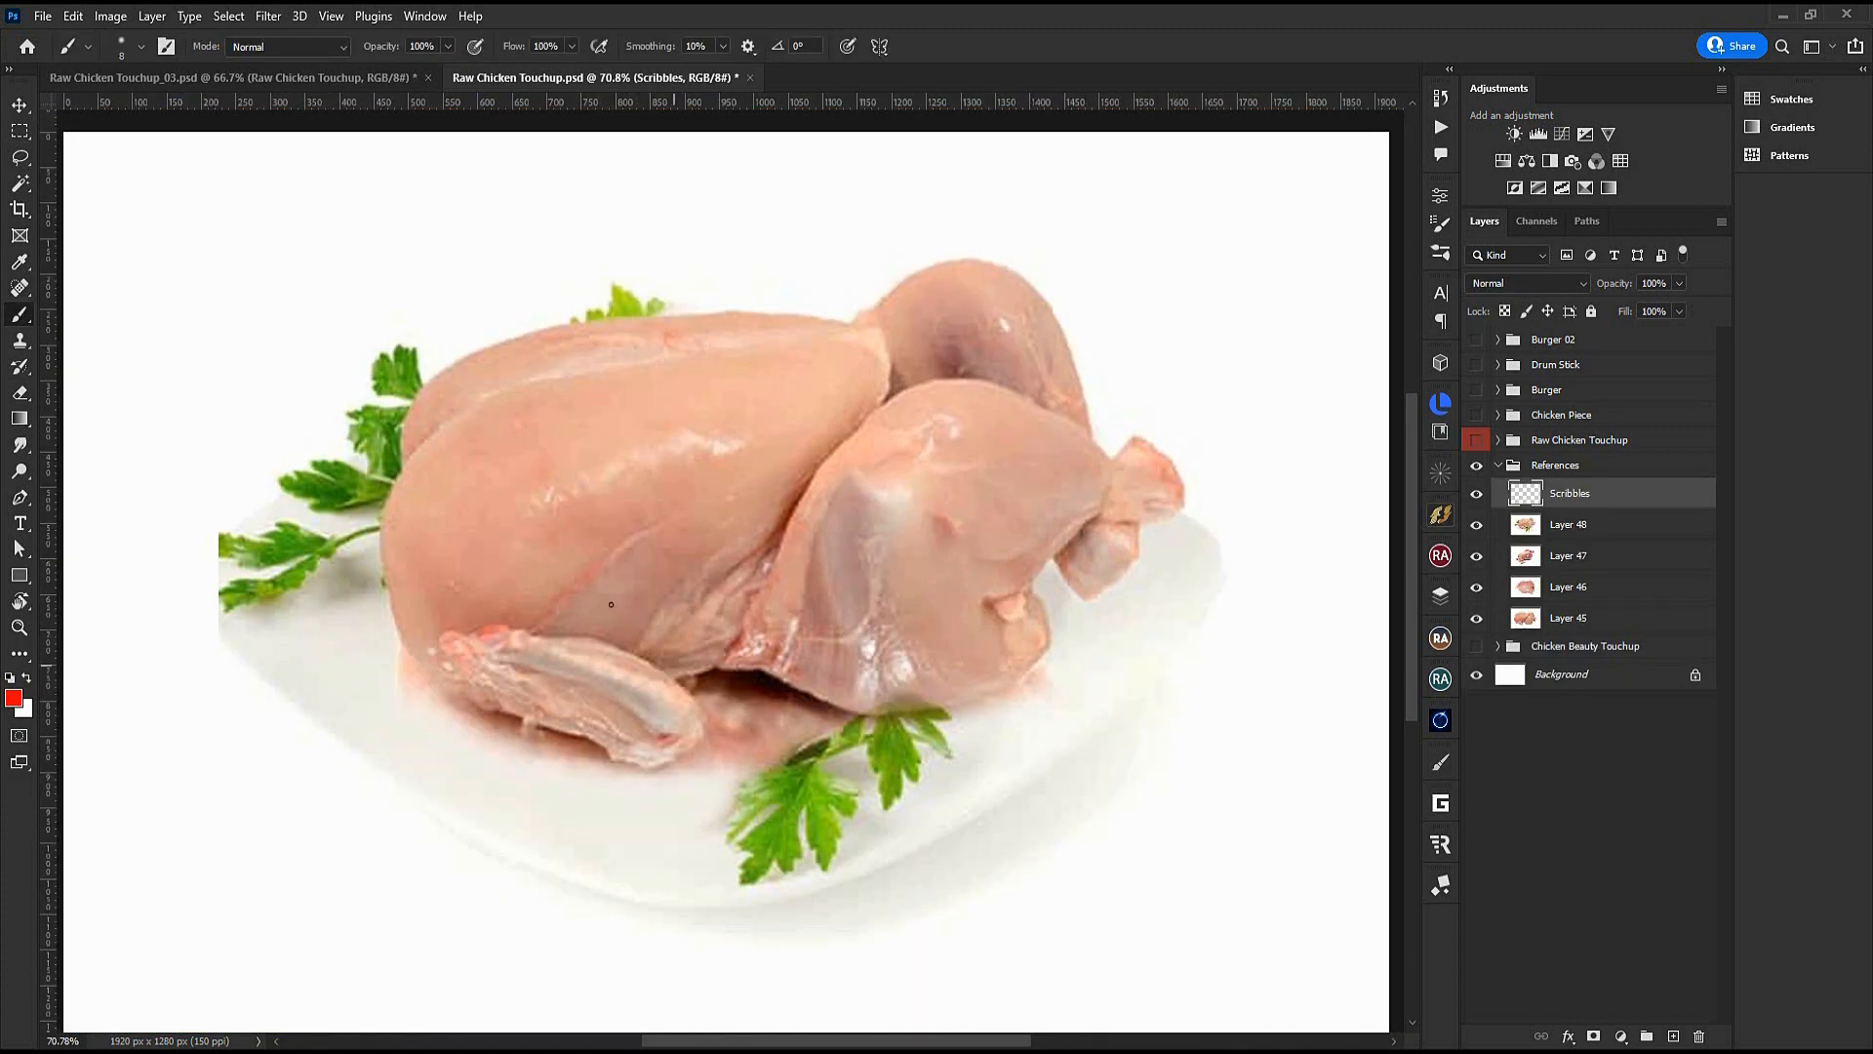
Circle points of interest on the two reference chicken photos with the red brush on the Scribbles layer
mouse_move(1019, 585)
left_mouse_down()
mouse_move(1061, 671)
mouse_move(1015, 590)
left_mouse_up()
left_click_drag(890, 627, 886, 615)
mouse_move(530, 602)
left_mouse_down()
mouse_move(453, 691)
mouse_move(547, 605)
left_mouse_up()
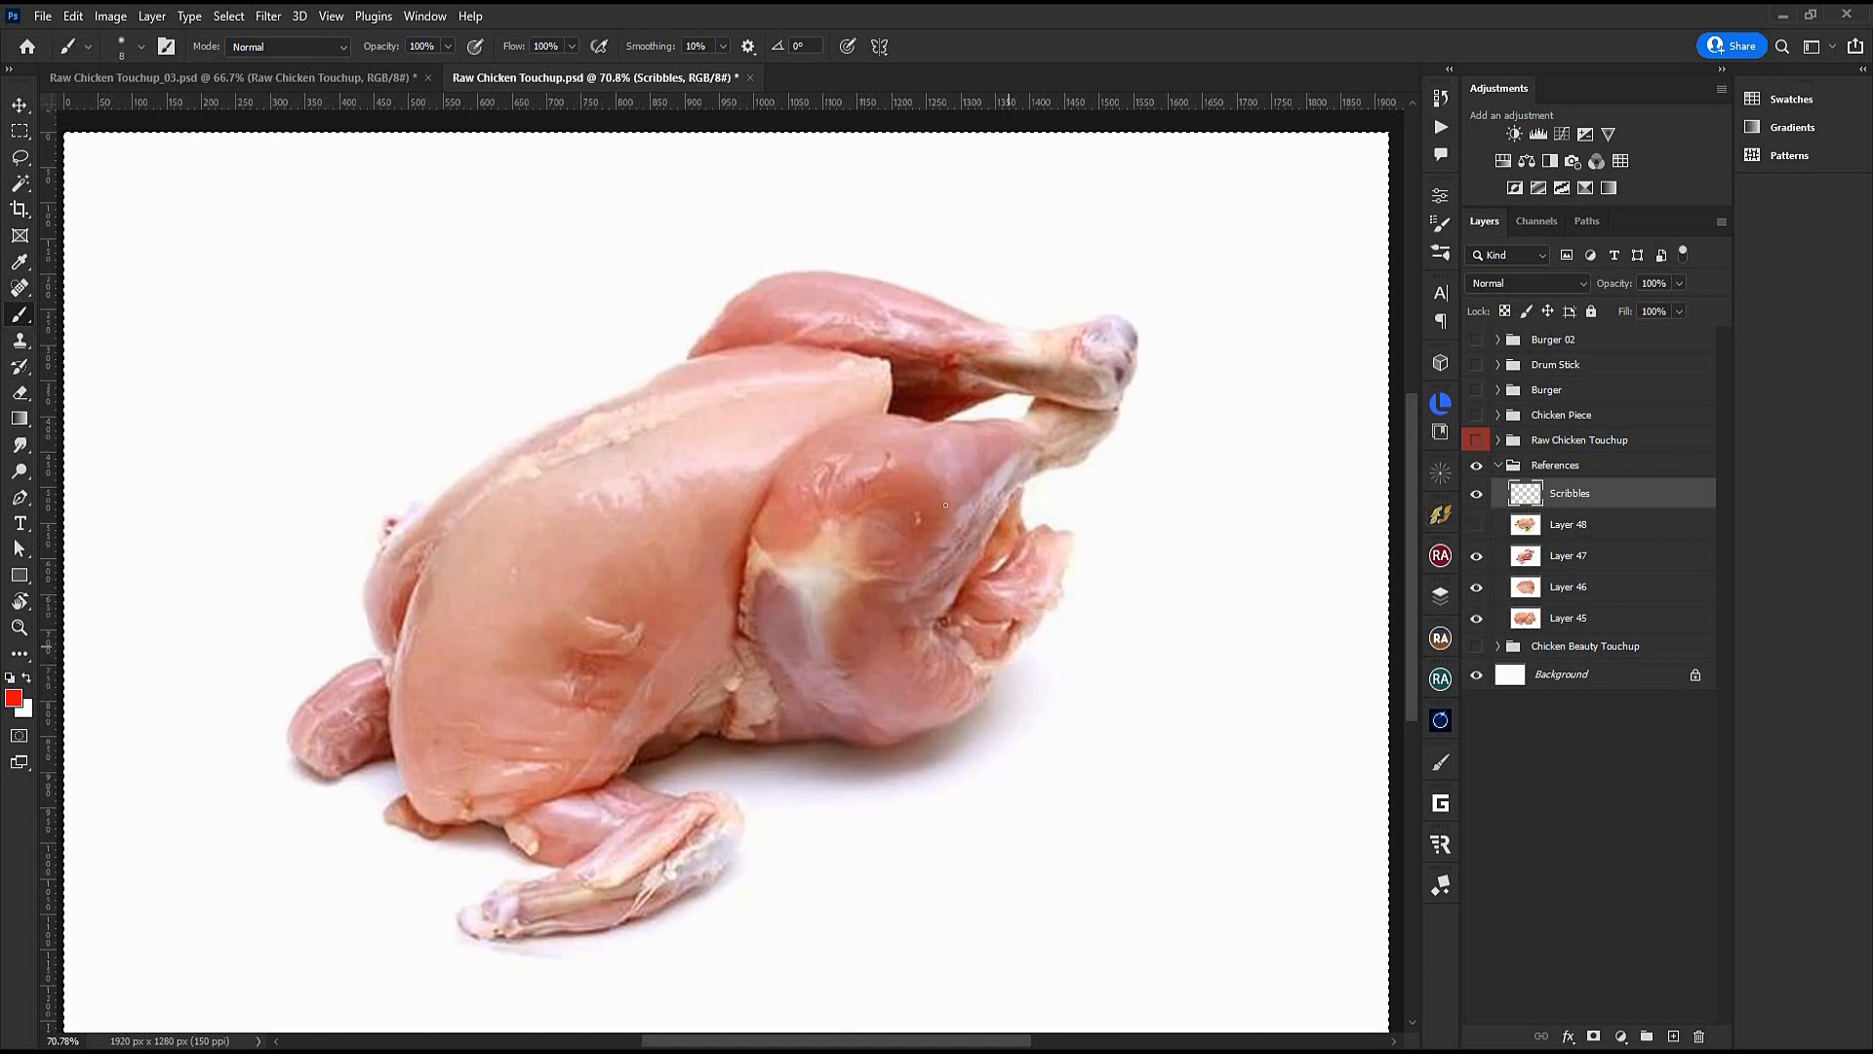
mouse_move(746, 528)
left_mouse_down()
mouse_move(710, 591)
mouse_move(726, 526)
left_mouse_up()
mouse_move(941, 434)
left_mouse_down()
mouse_move(829, 448)
mouse_move(941, 449)
left_mouse_up()
left_click_drag(912, 335, 858, 332)
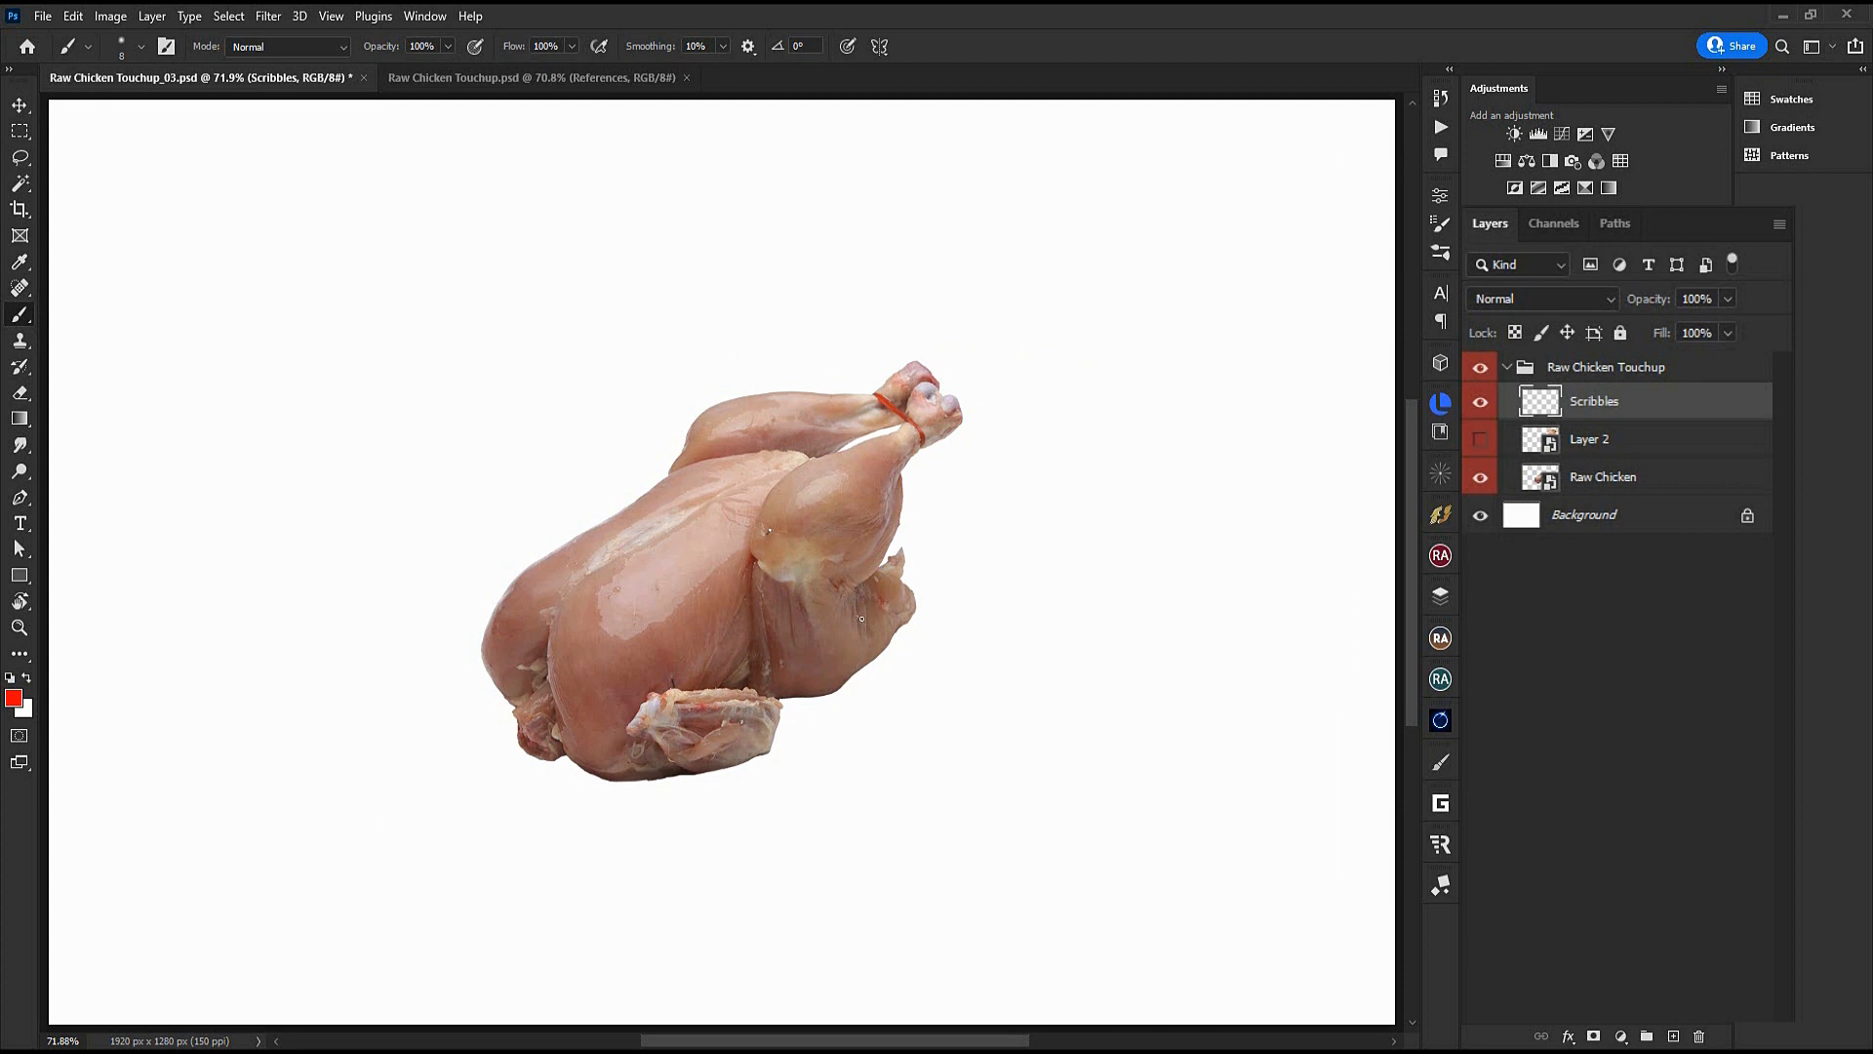
Start a free transform on the Raw Chicken layer
left_click(1626, 478)
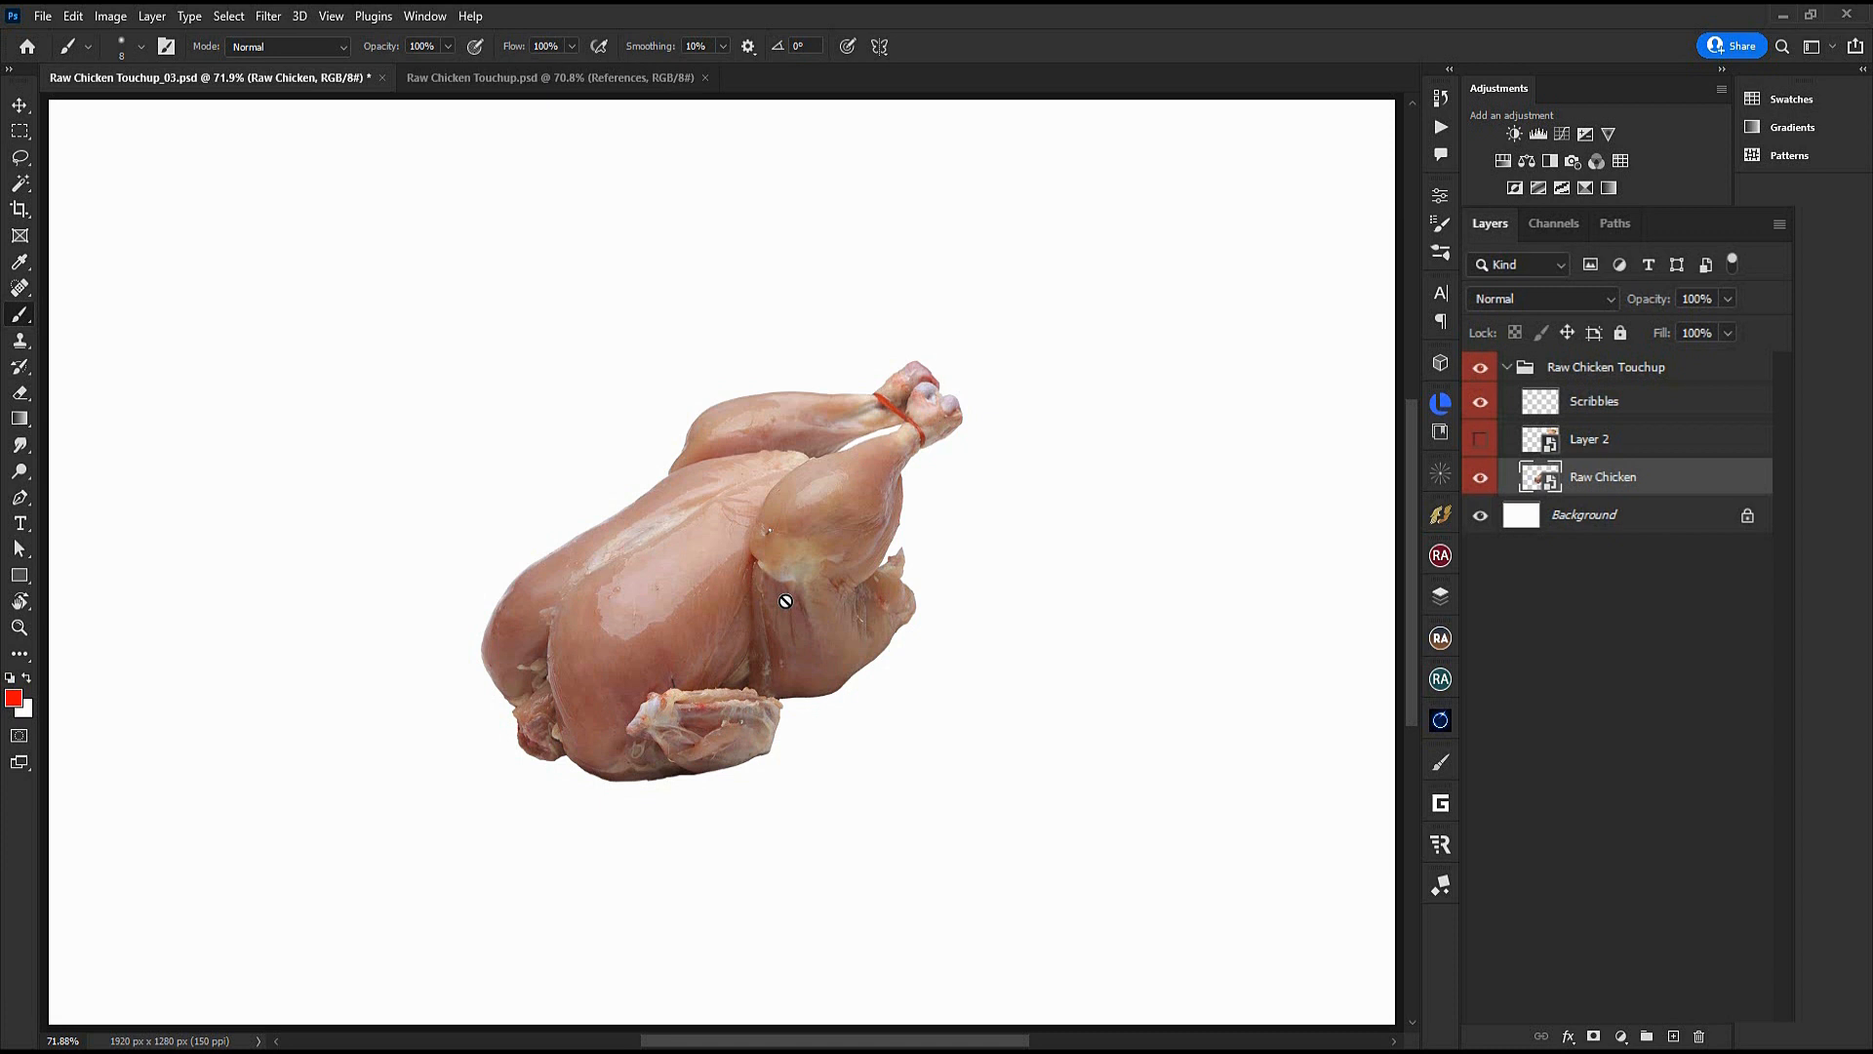
key("ctrl+t")
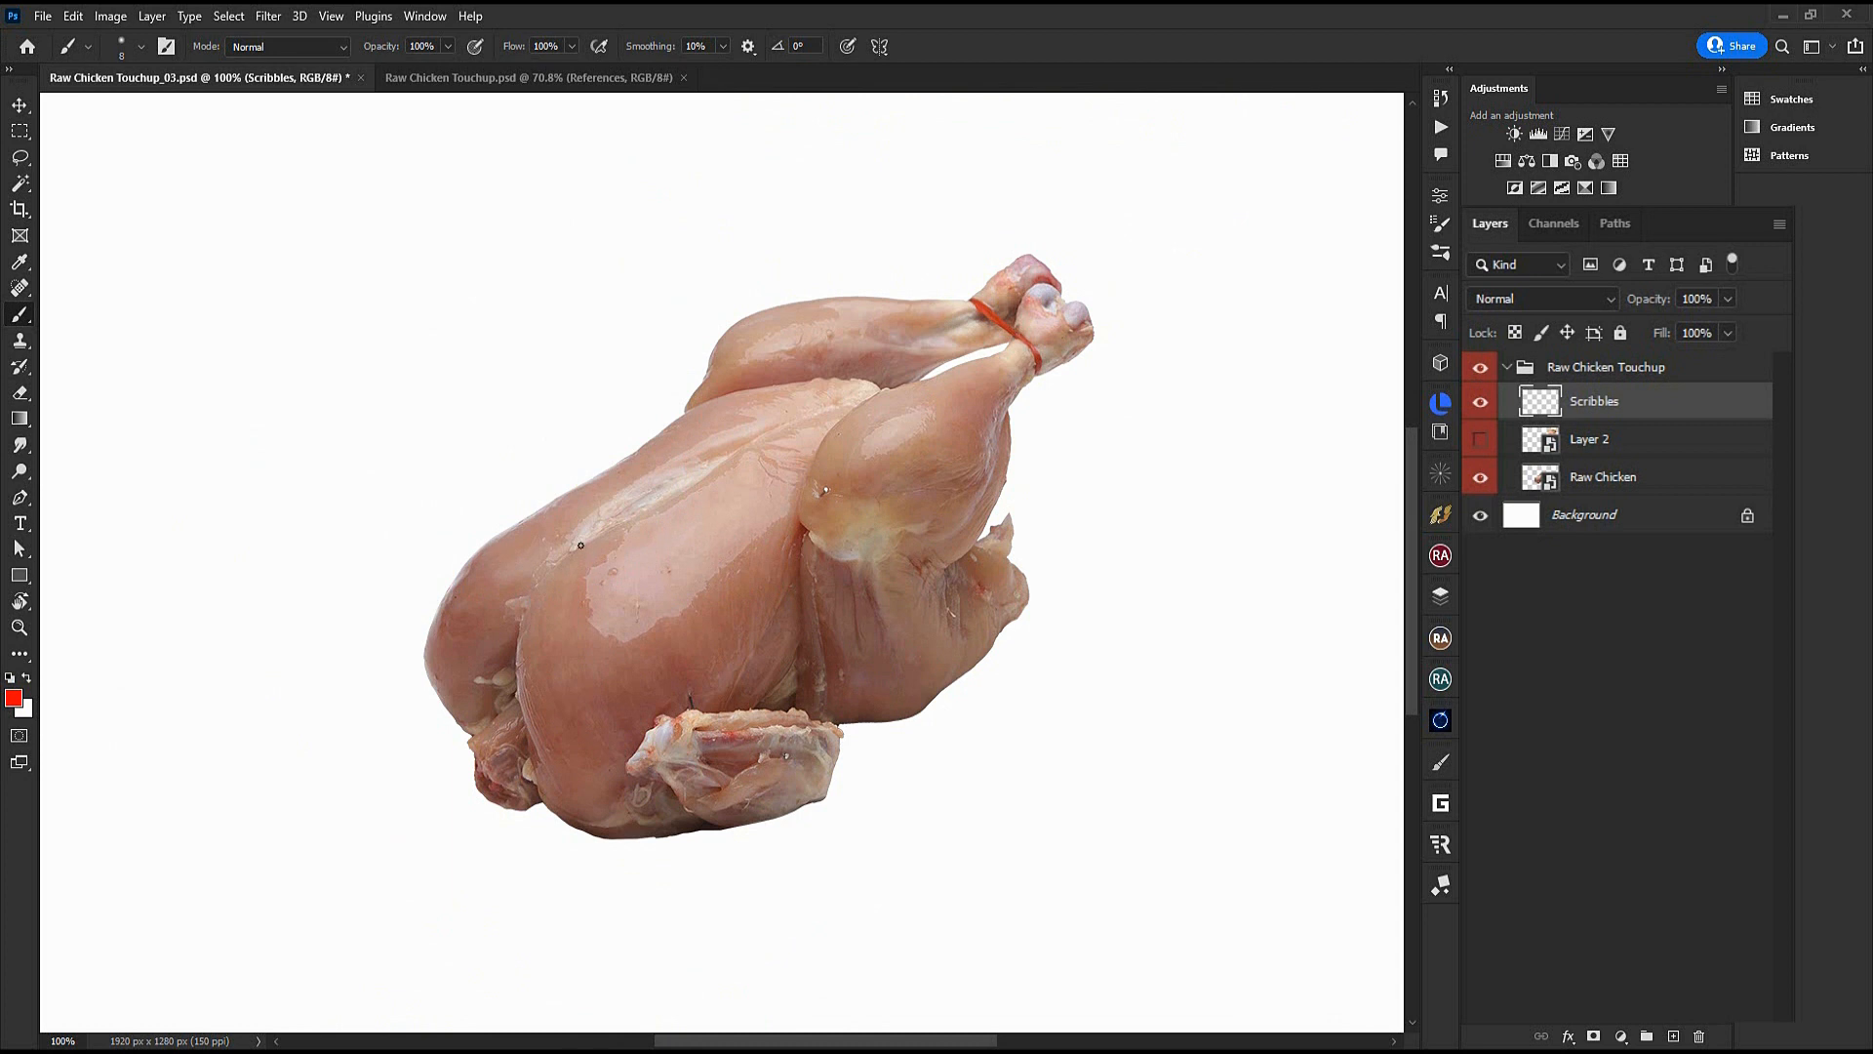
Circle the chicken's uneven back contour and the far leg's rounded end on the Scribbles layer, and undo both marks
mouse_move(571, 431)
left_mouse_down()
mouse_move(442, 563)
mouse_move(597, 561)
mouse_move(669, 490)
mouse_move(667, 442)
mouse_move(585, 431)
left_mouse_up()
mouse_move(681, 332)
left_mouse_down()
mouse_move(688, 418)
mouse_move(677, 315)
left_mouse_up()
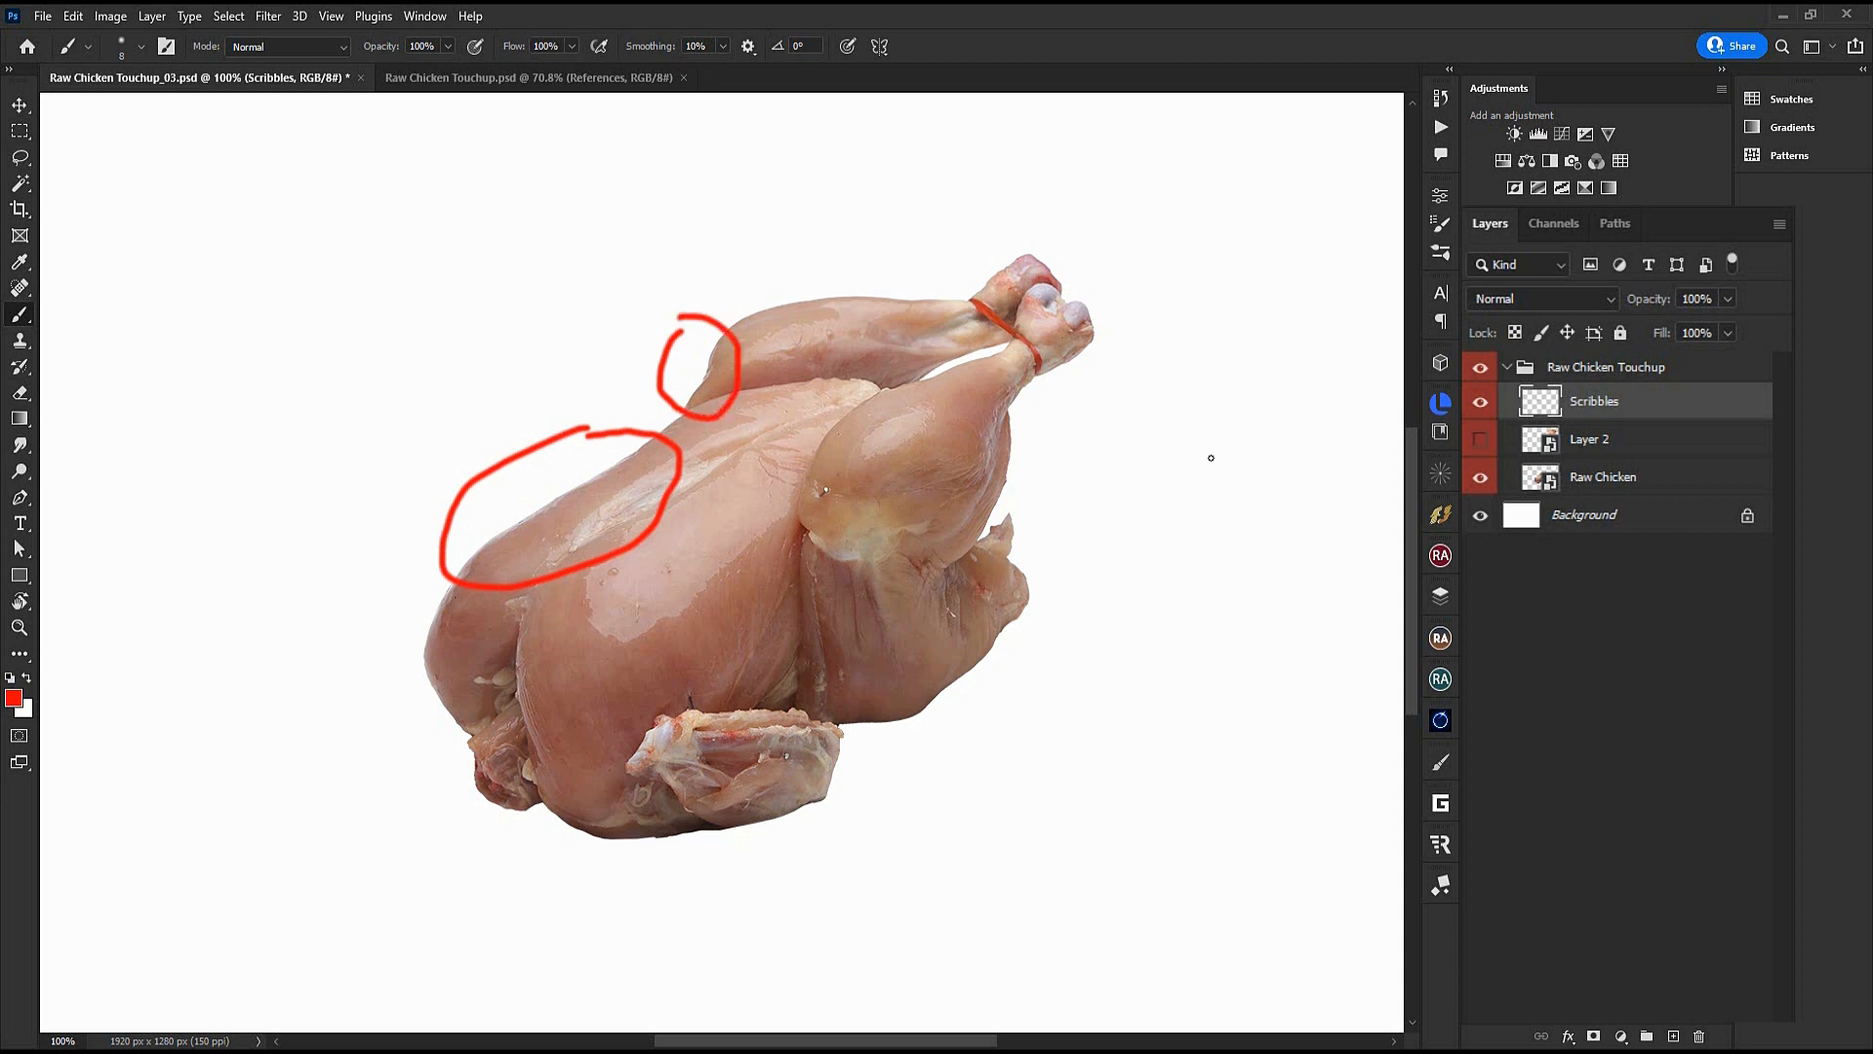
key("ctrl+z")
key("ctrl+z")
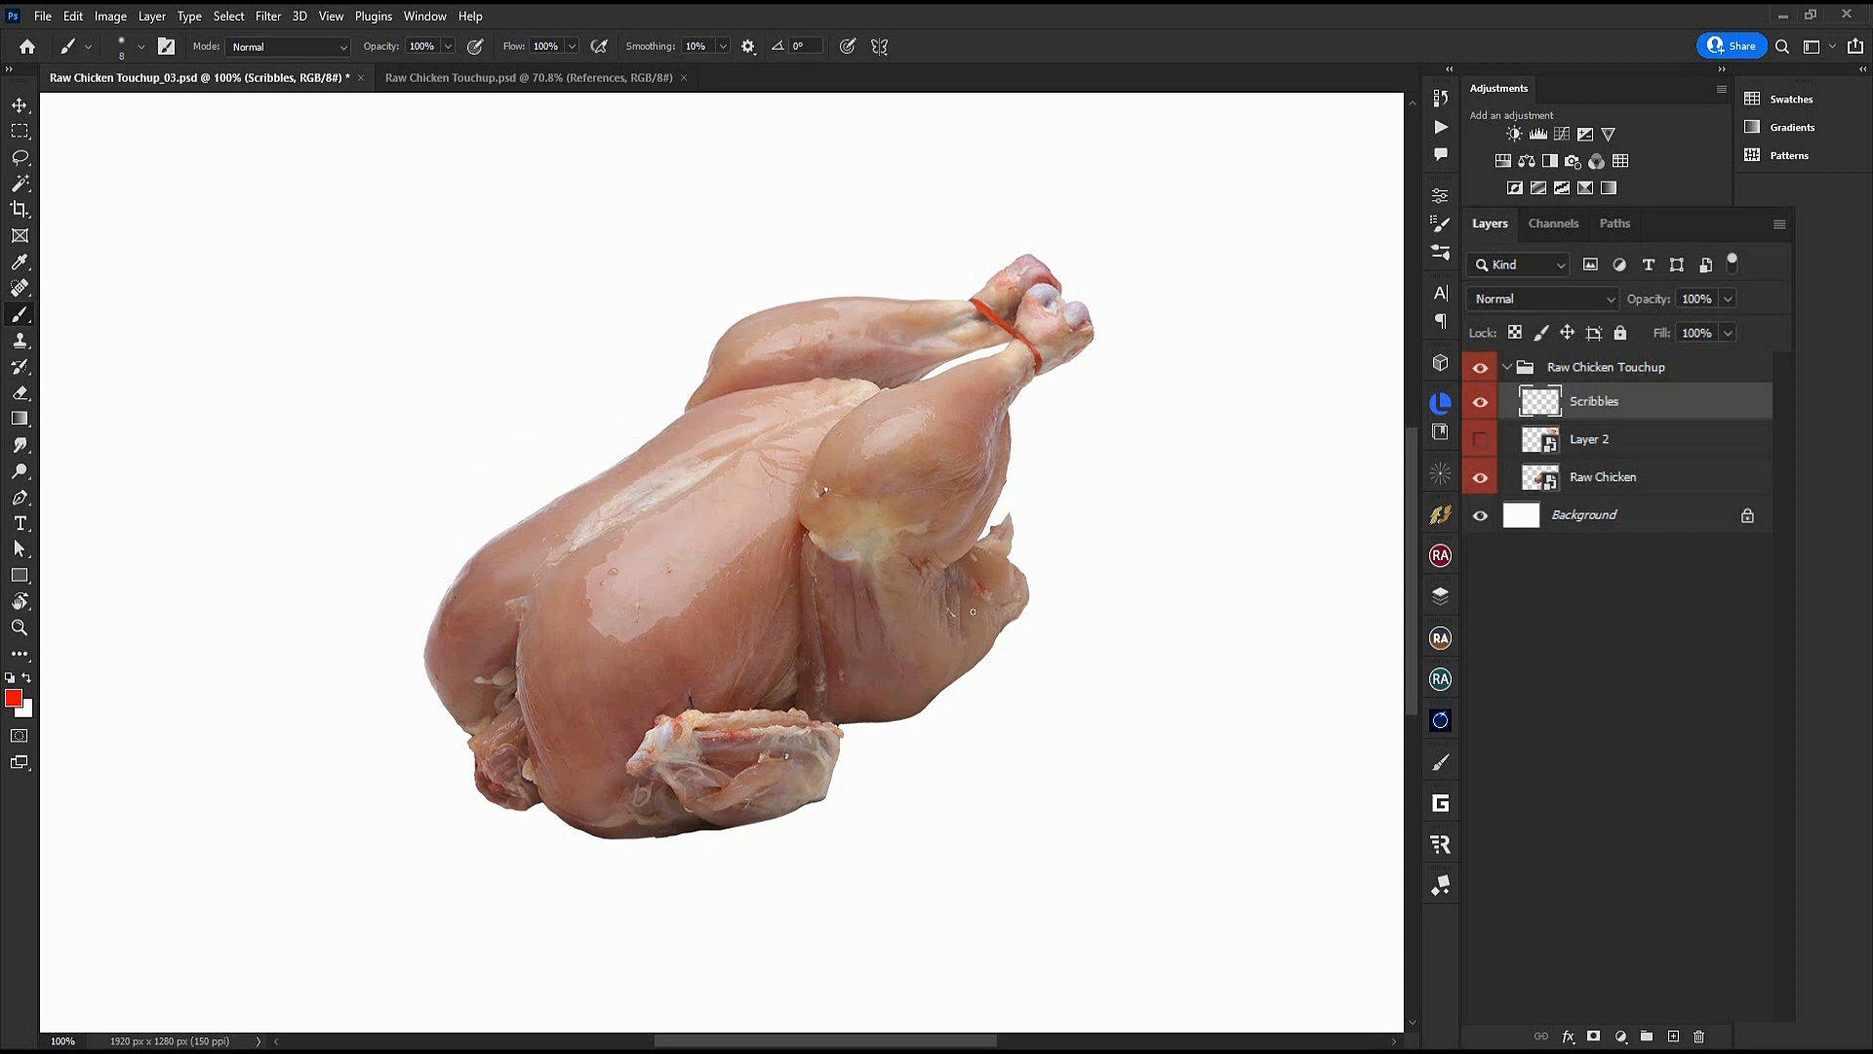
Circle the larger blemishes in red on the Scribbles layer, including the tail cavity, thigh speck, wing tip and breast spots
mouse_move(946, 599)
left_mouse_down()
mouse_move(927, 630)
mouse_move(954, 607)
left_mouse_up()
mouse_move(826, 478)
left_mouse_down()
mouse_move(839, 502)
mouse_move(827, 472)
left_mouse_up()
left_click_drag(688, 686, 695, 689)
mouse_move(507, 662)
left_mouse_down()
mouse_move(488, 729)
mouse_move(515, 666)
left_mouse_up()
mouse_move(624, 562)
left_mouse_down()
mouse_move(586, 576)
mouse_move(636, 564)
left_mouse_up()
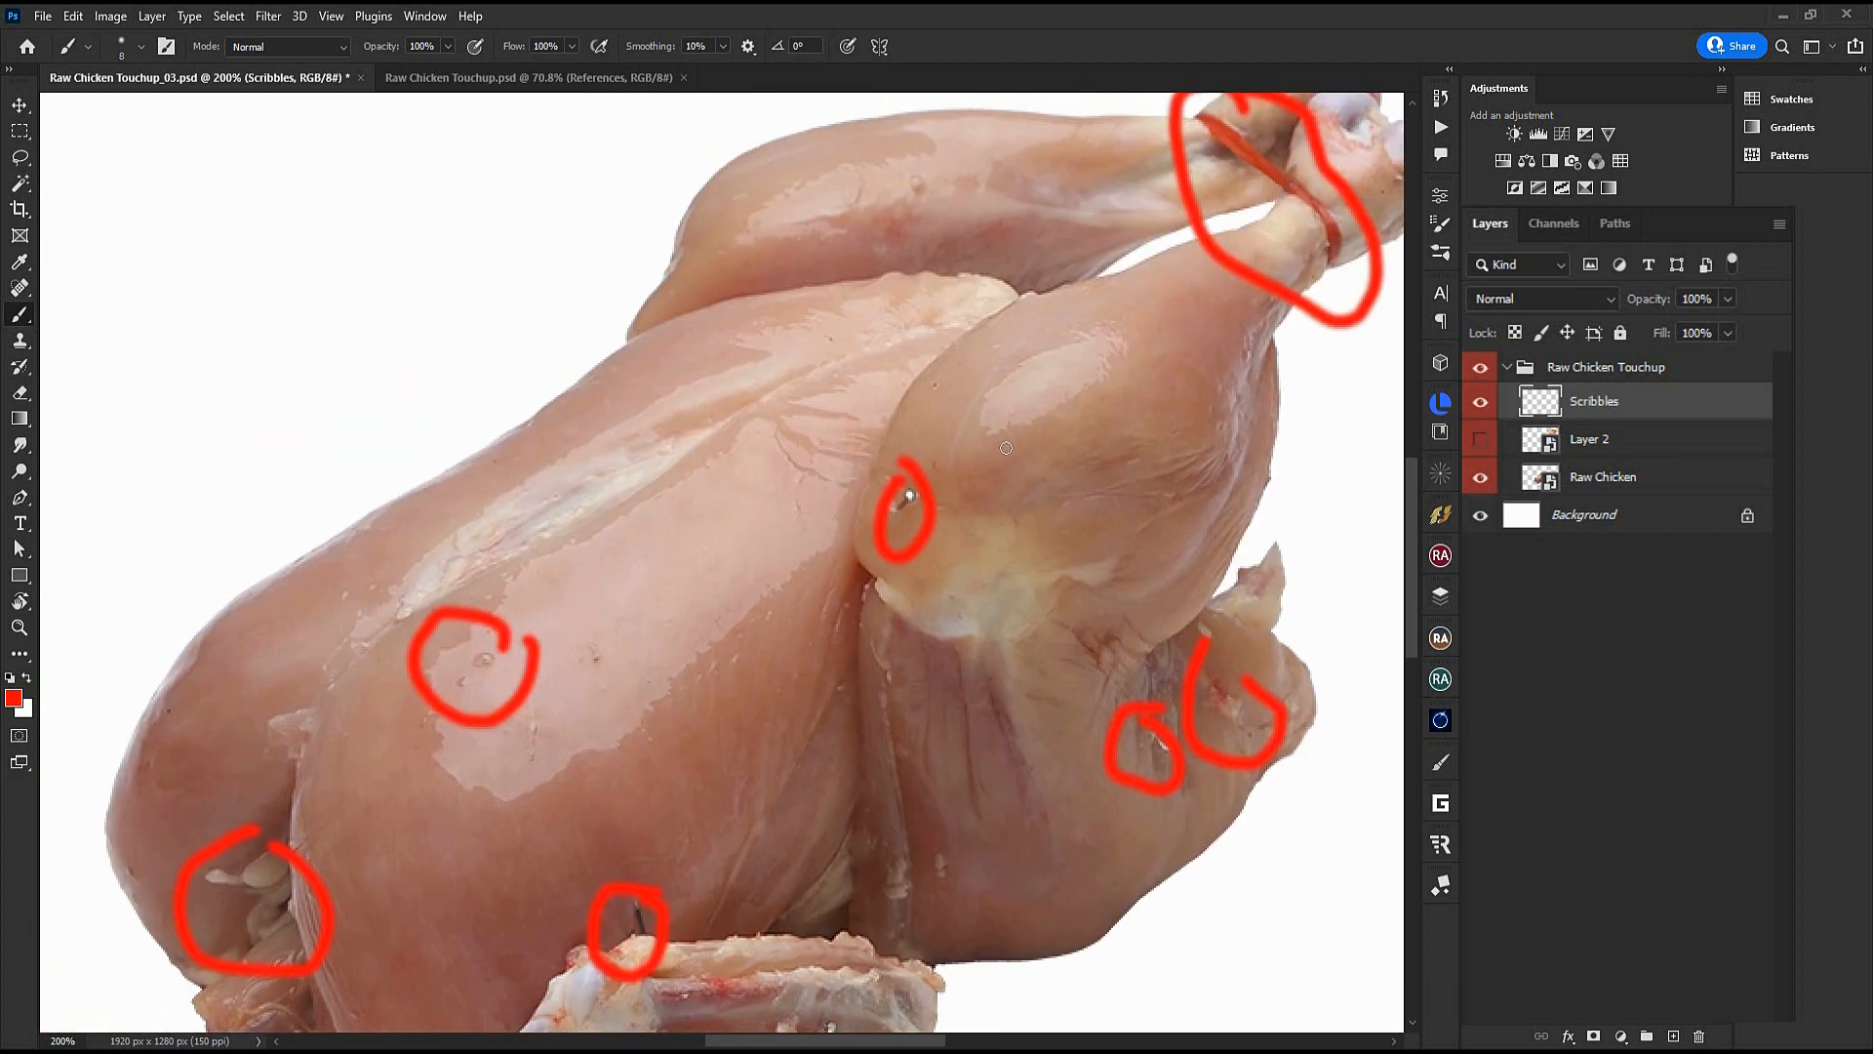
Mark the smaller skin spots and outline the wing area with a thinner red brush on the Scribbles layer
mouse_move(948, 355)
left_mouse_down()
mouse_move(961, 377)
mouse_move(956, 288)
left_mouse_up()
key("ctrl+z")
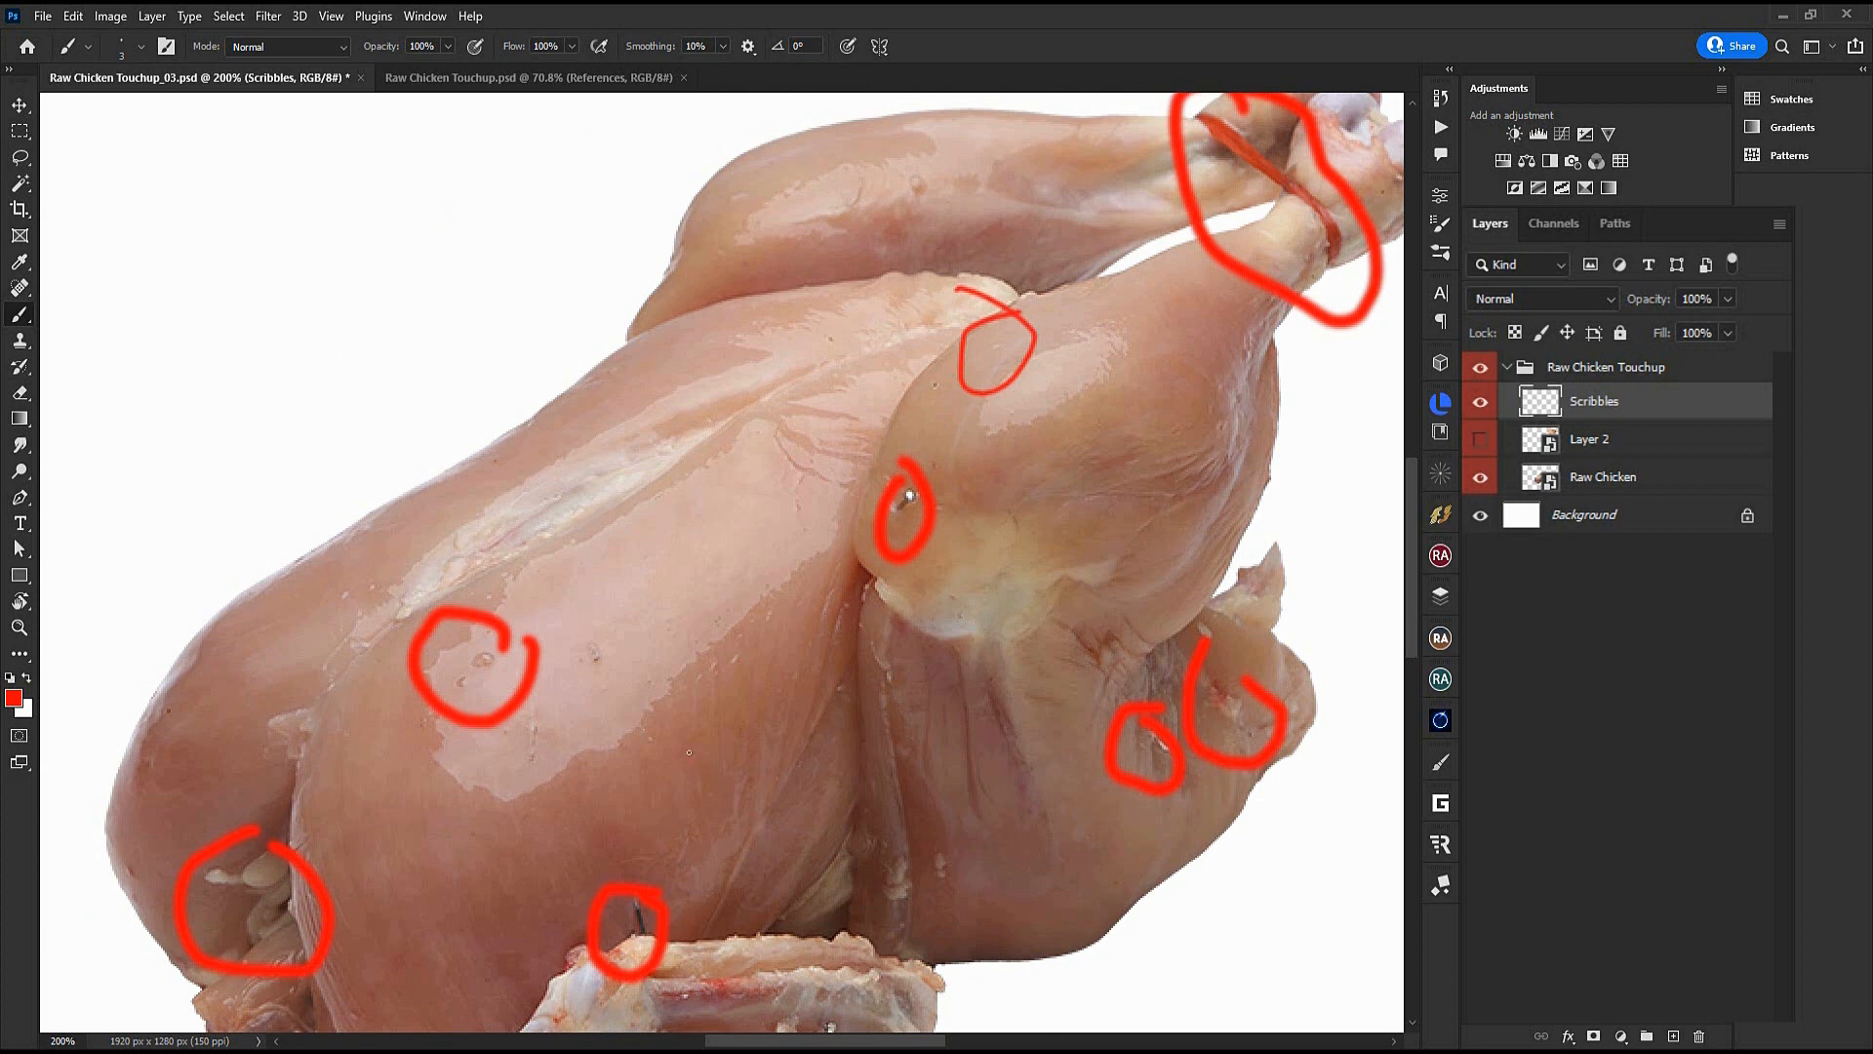
left_click_drag(627, 616, 625, 612)
left_click_drag(970, 626, 897, 391)
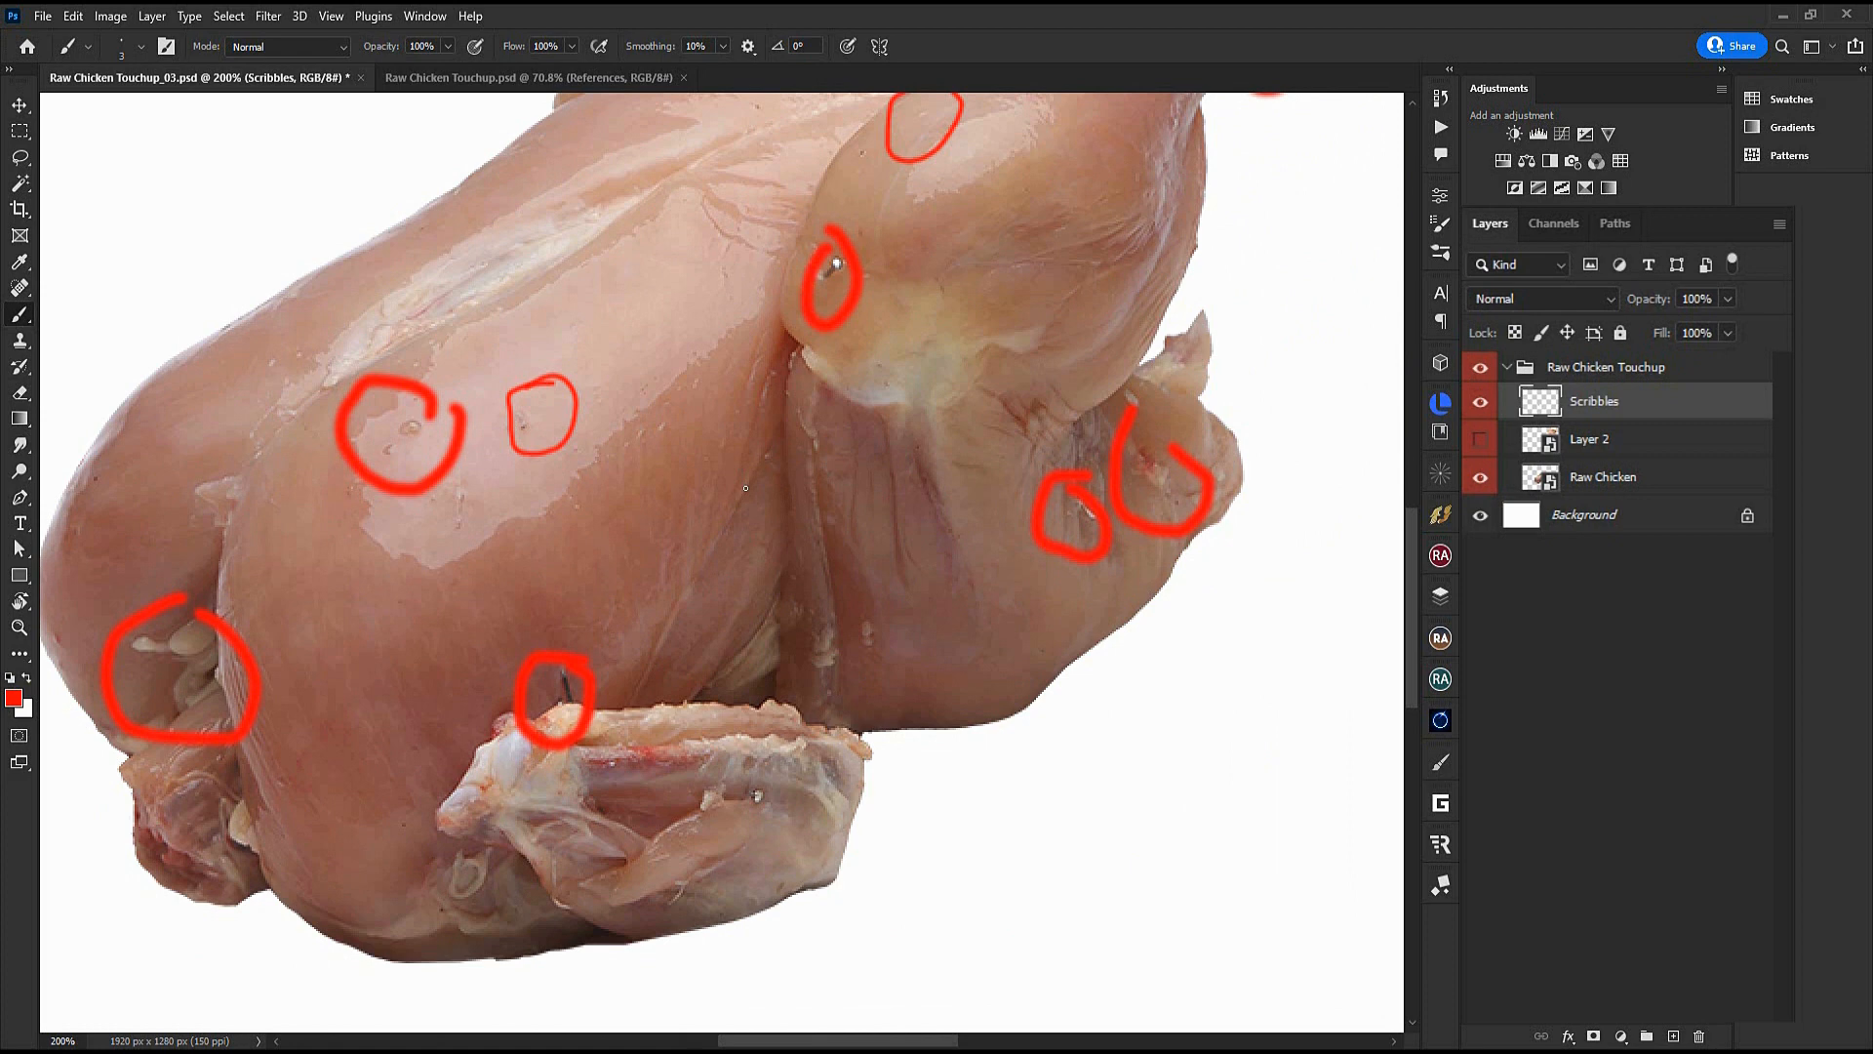
left_click_drag(483, 785, 431, 961)
left_click_drag(890, 630, 881, 696)
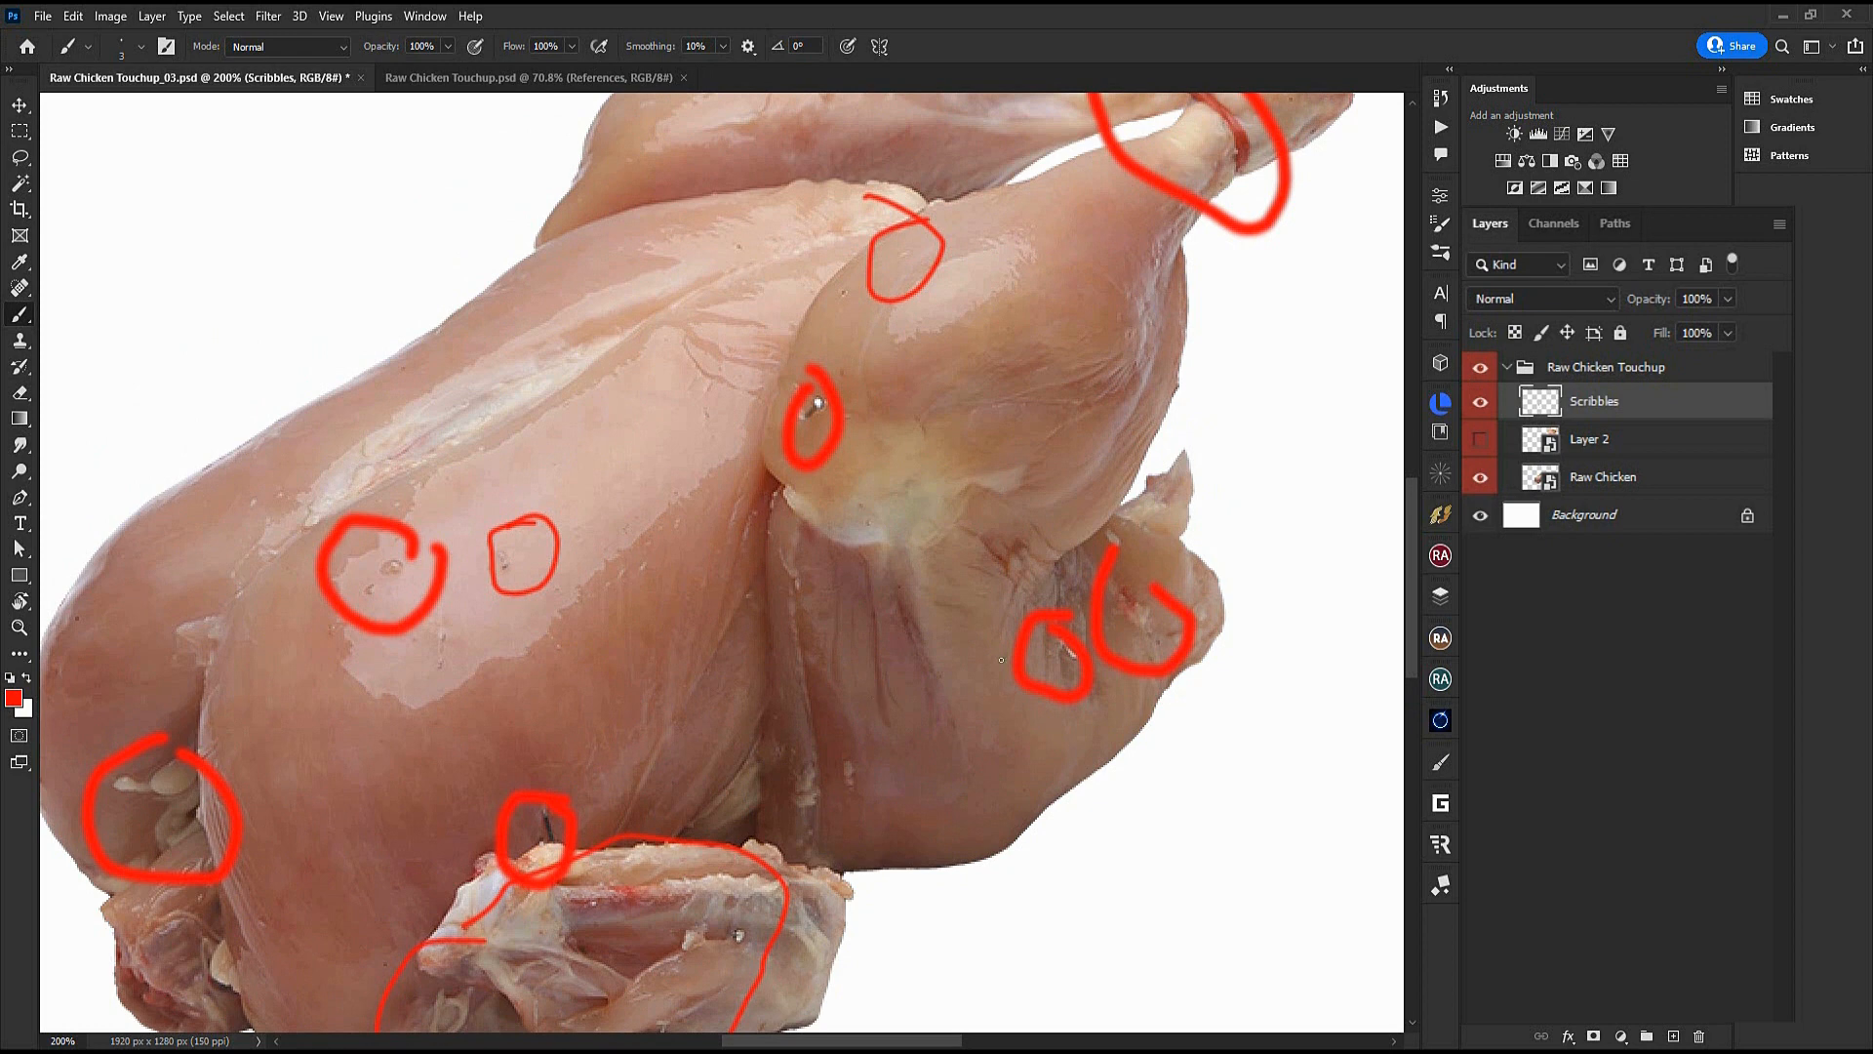
left_click(778, 731, "alt")
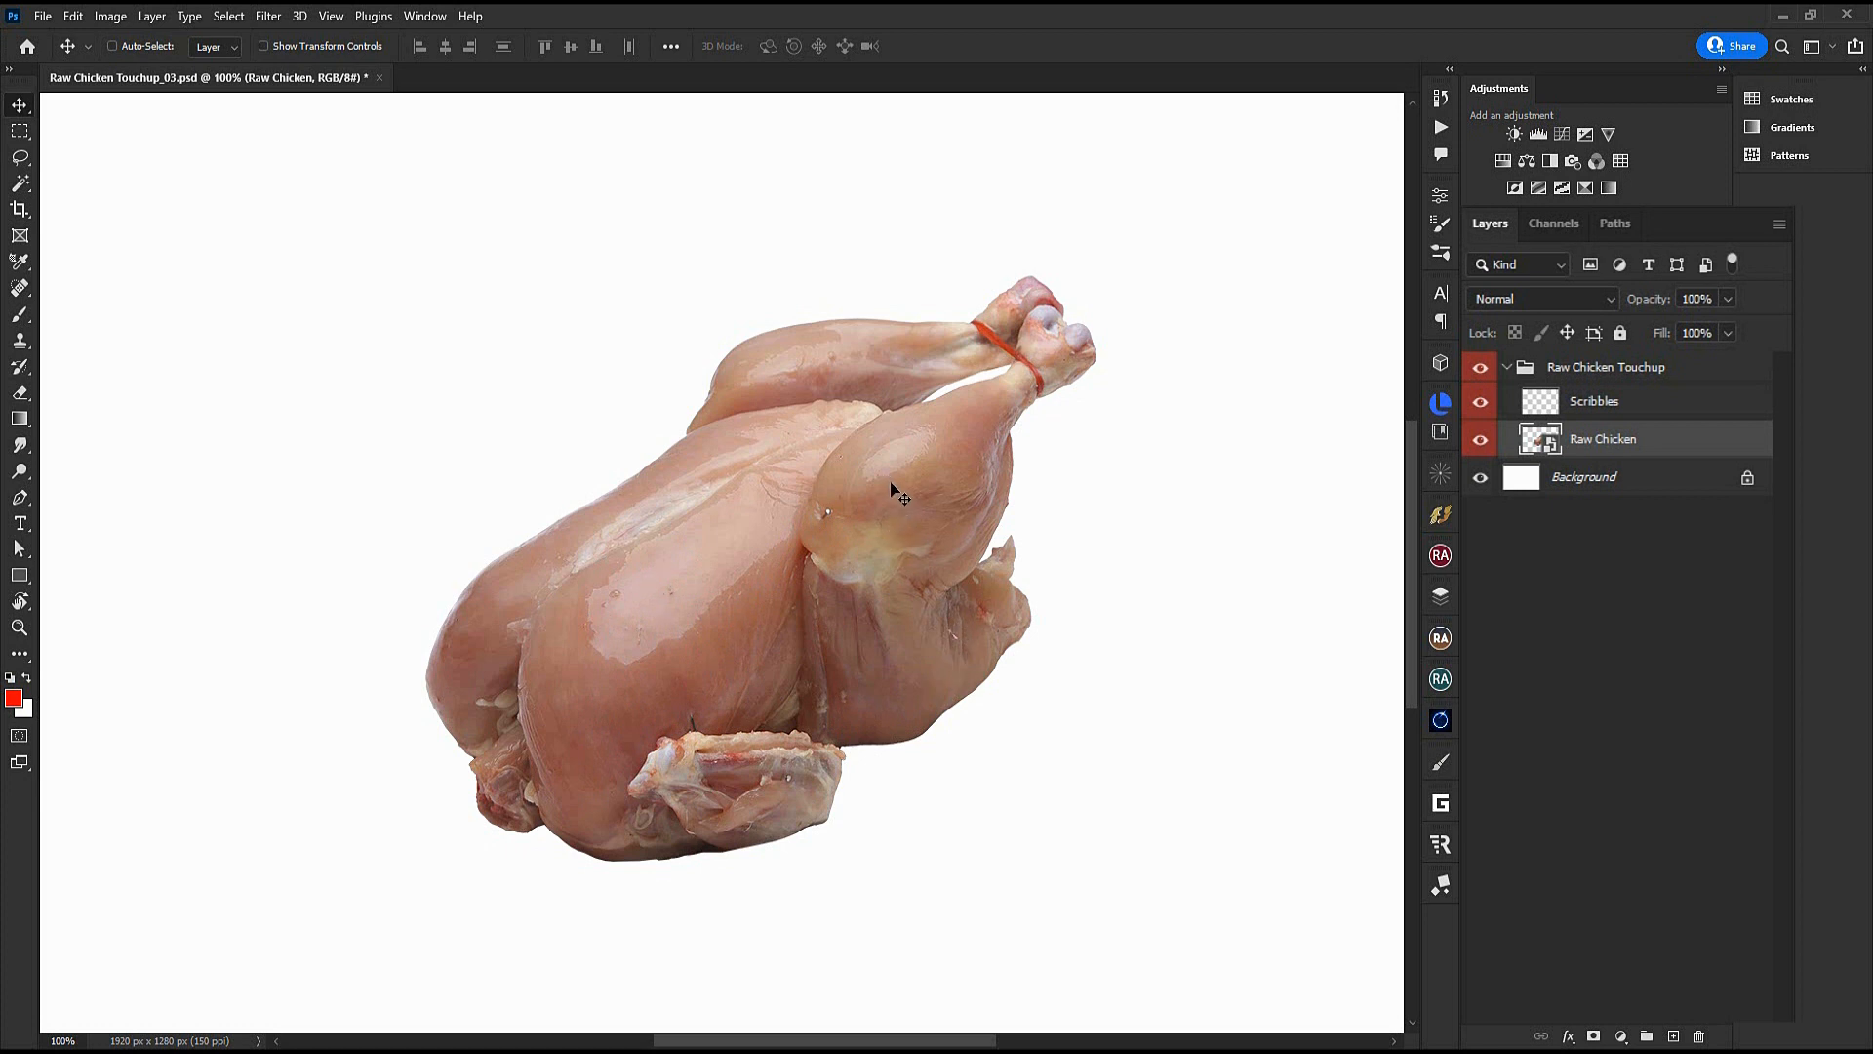
Open the Raw Chicken smart object's contents and convert Layer 49 to a smart object
double_click(1552, 445)
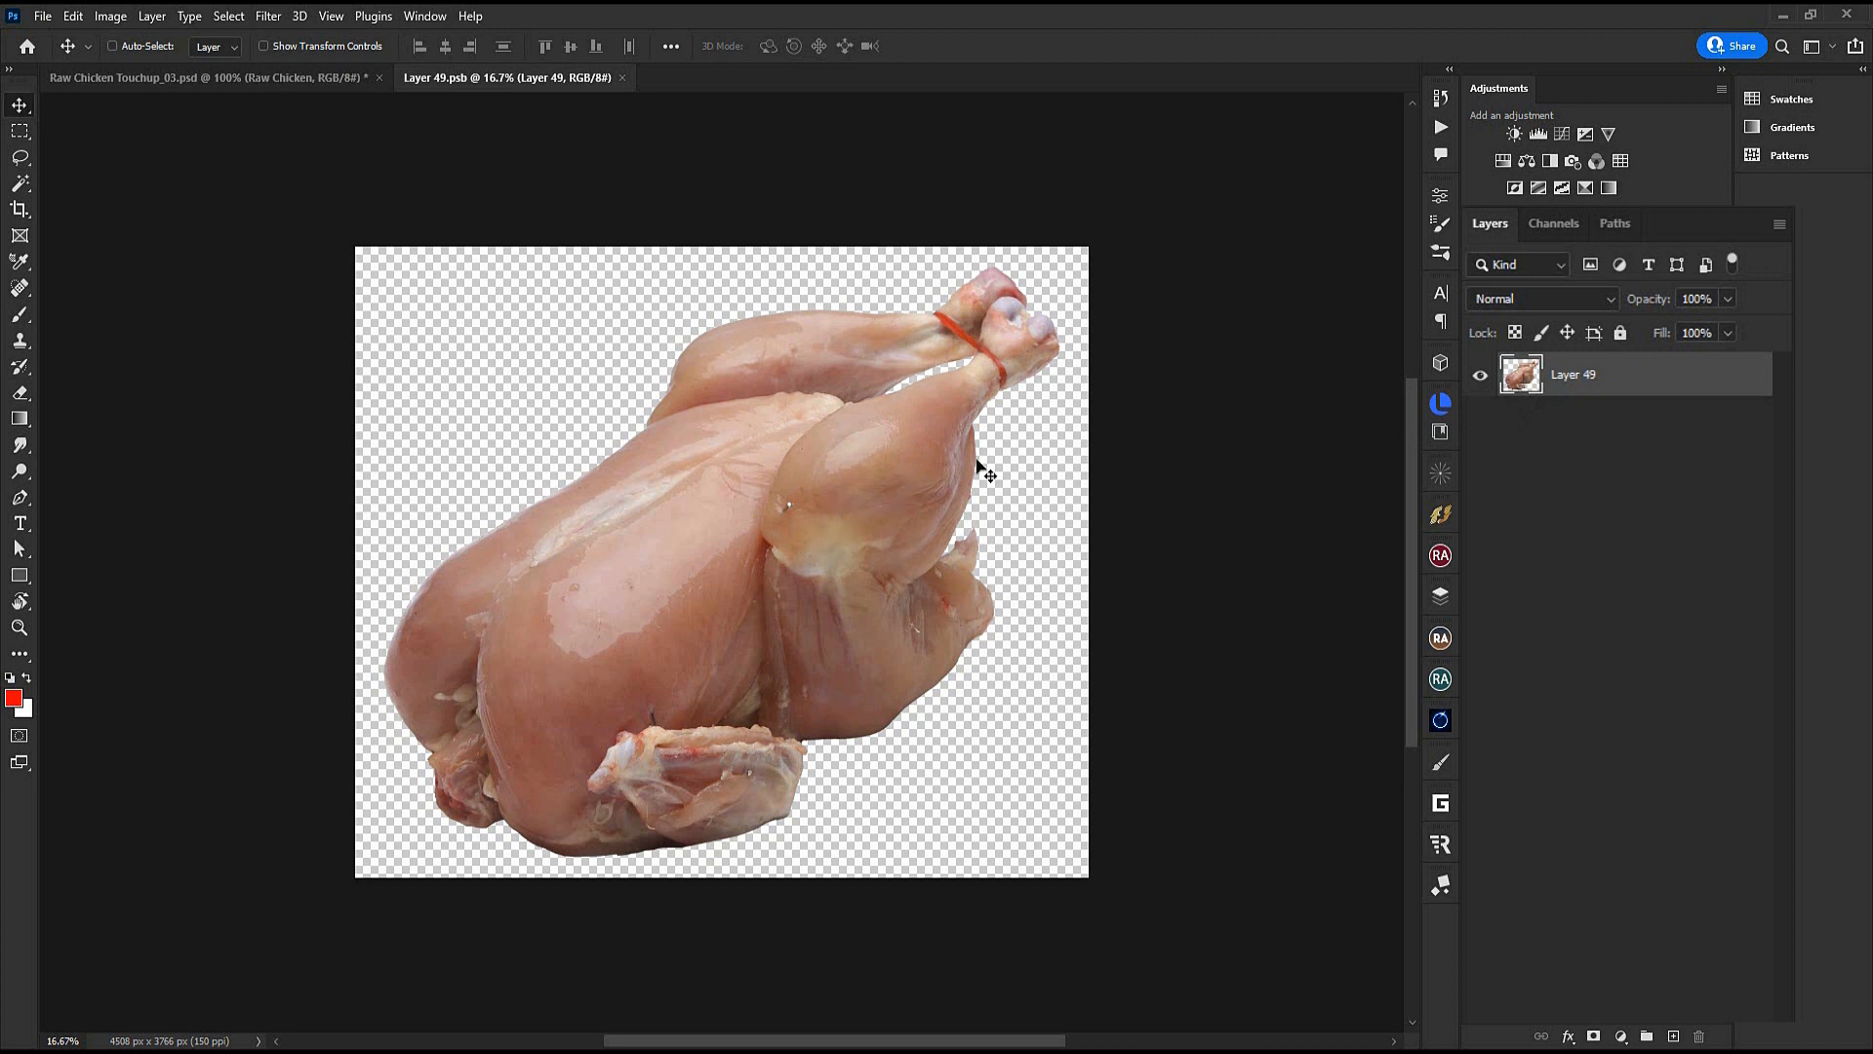
right_click(1560, 383)
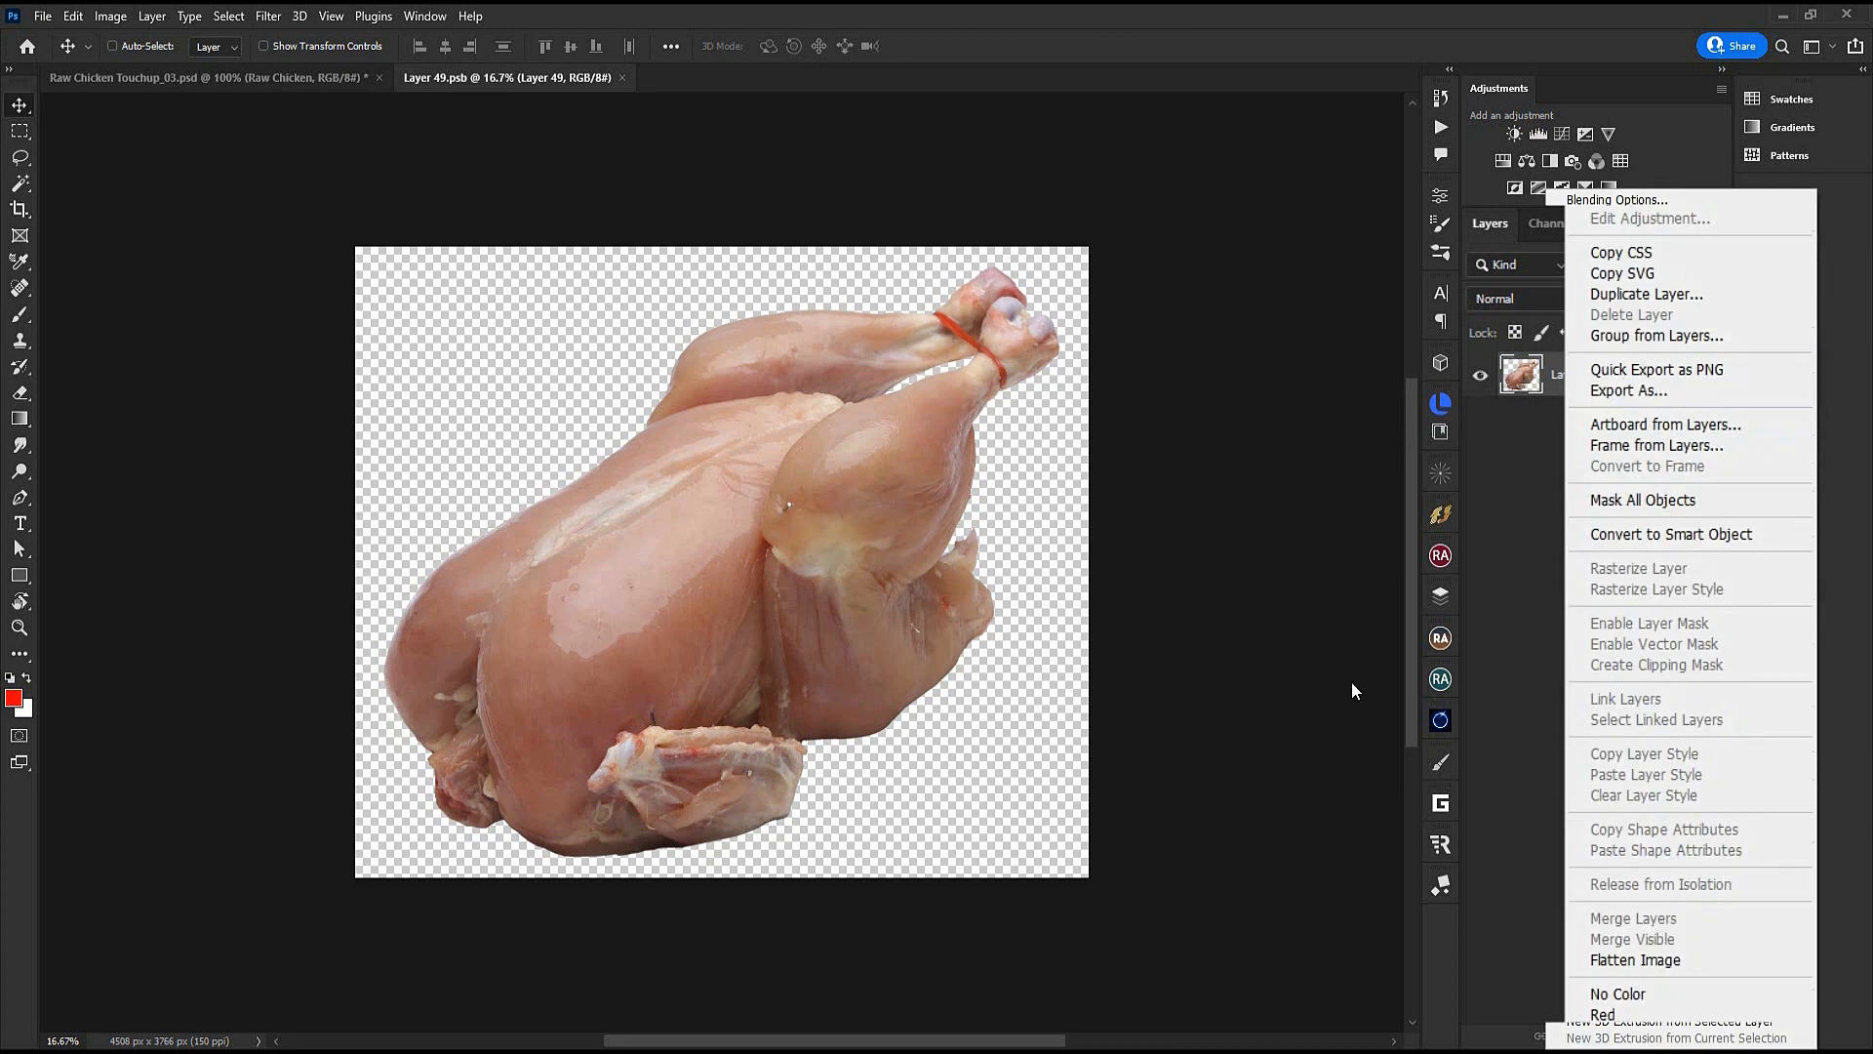
left_click(1609, 537)
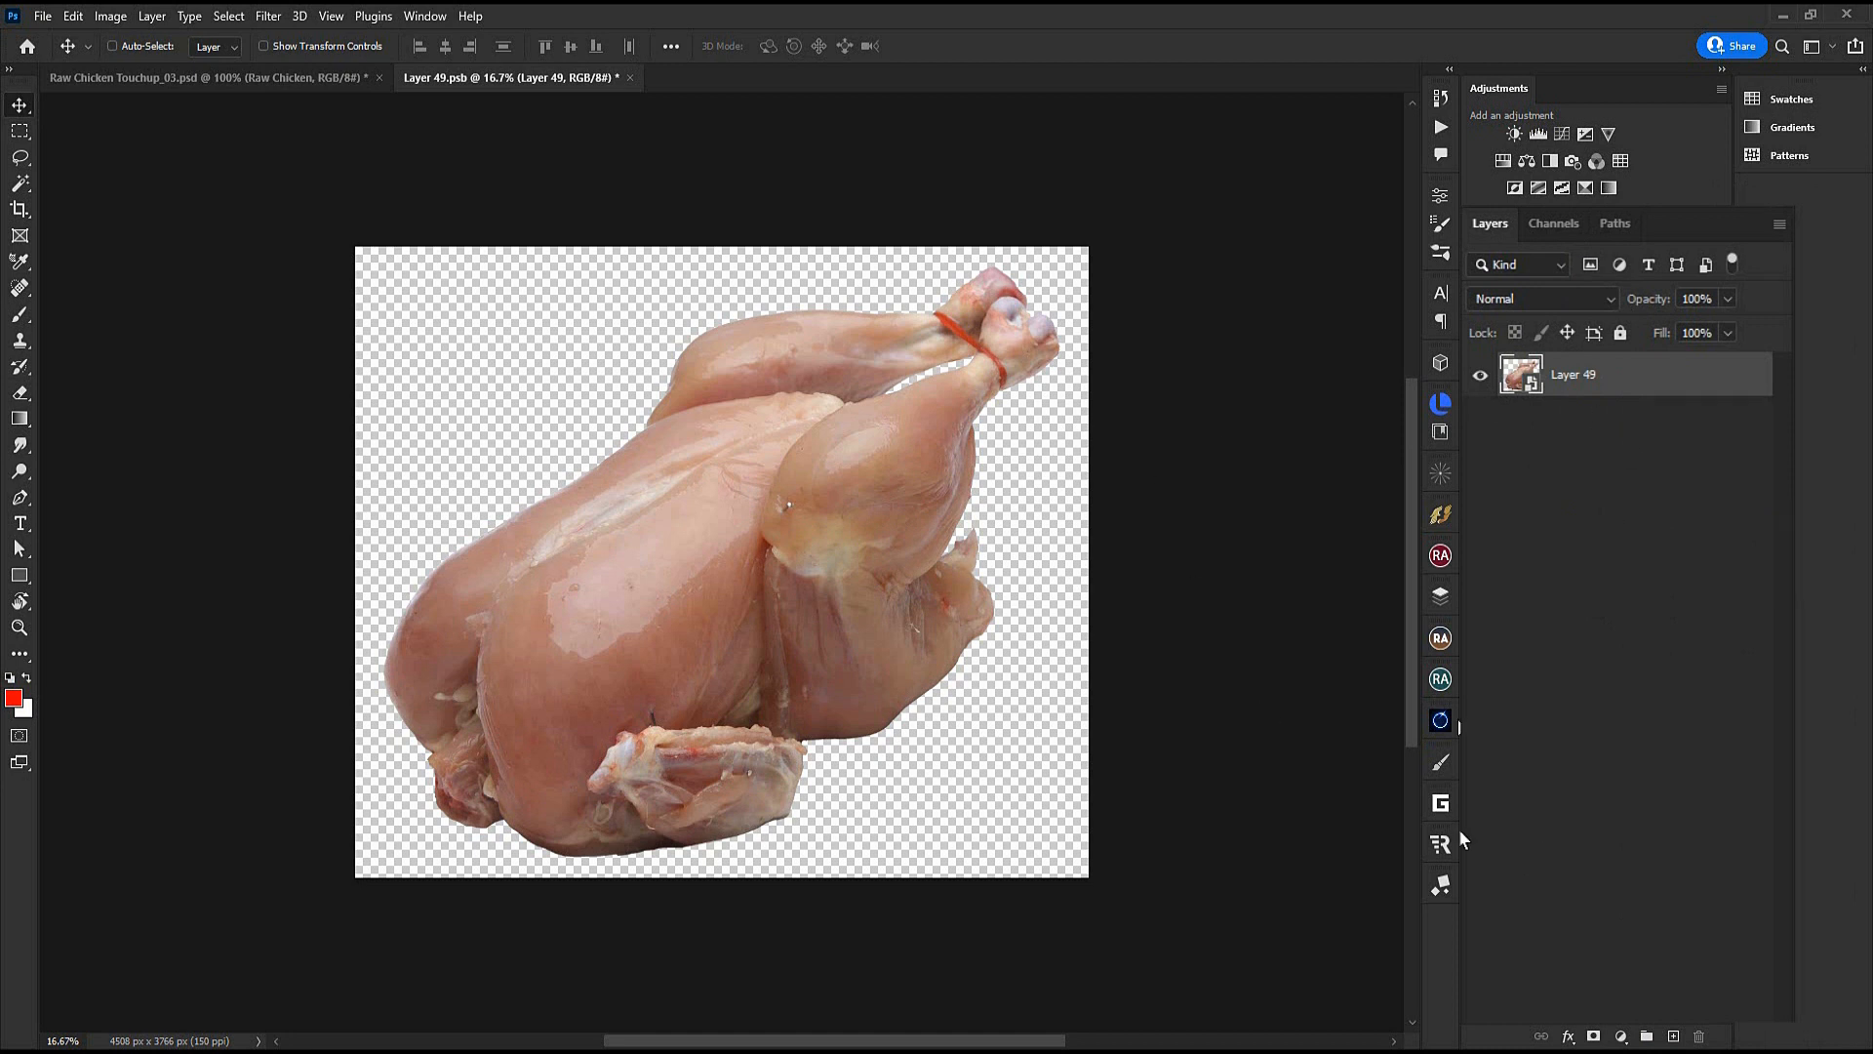
Open the Liquify filter and warp the far breast's outer edge and the back contour into a smooth curve using a large brush
left_click(284, 19)
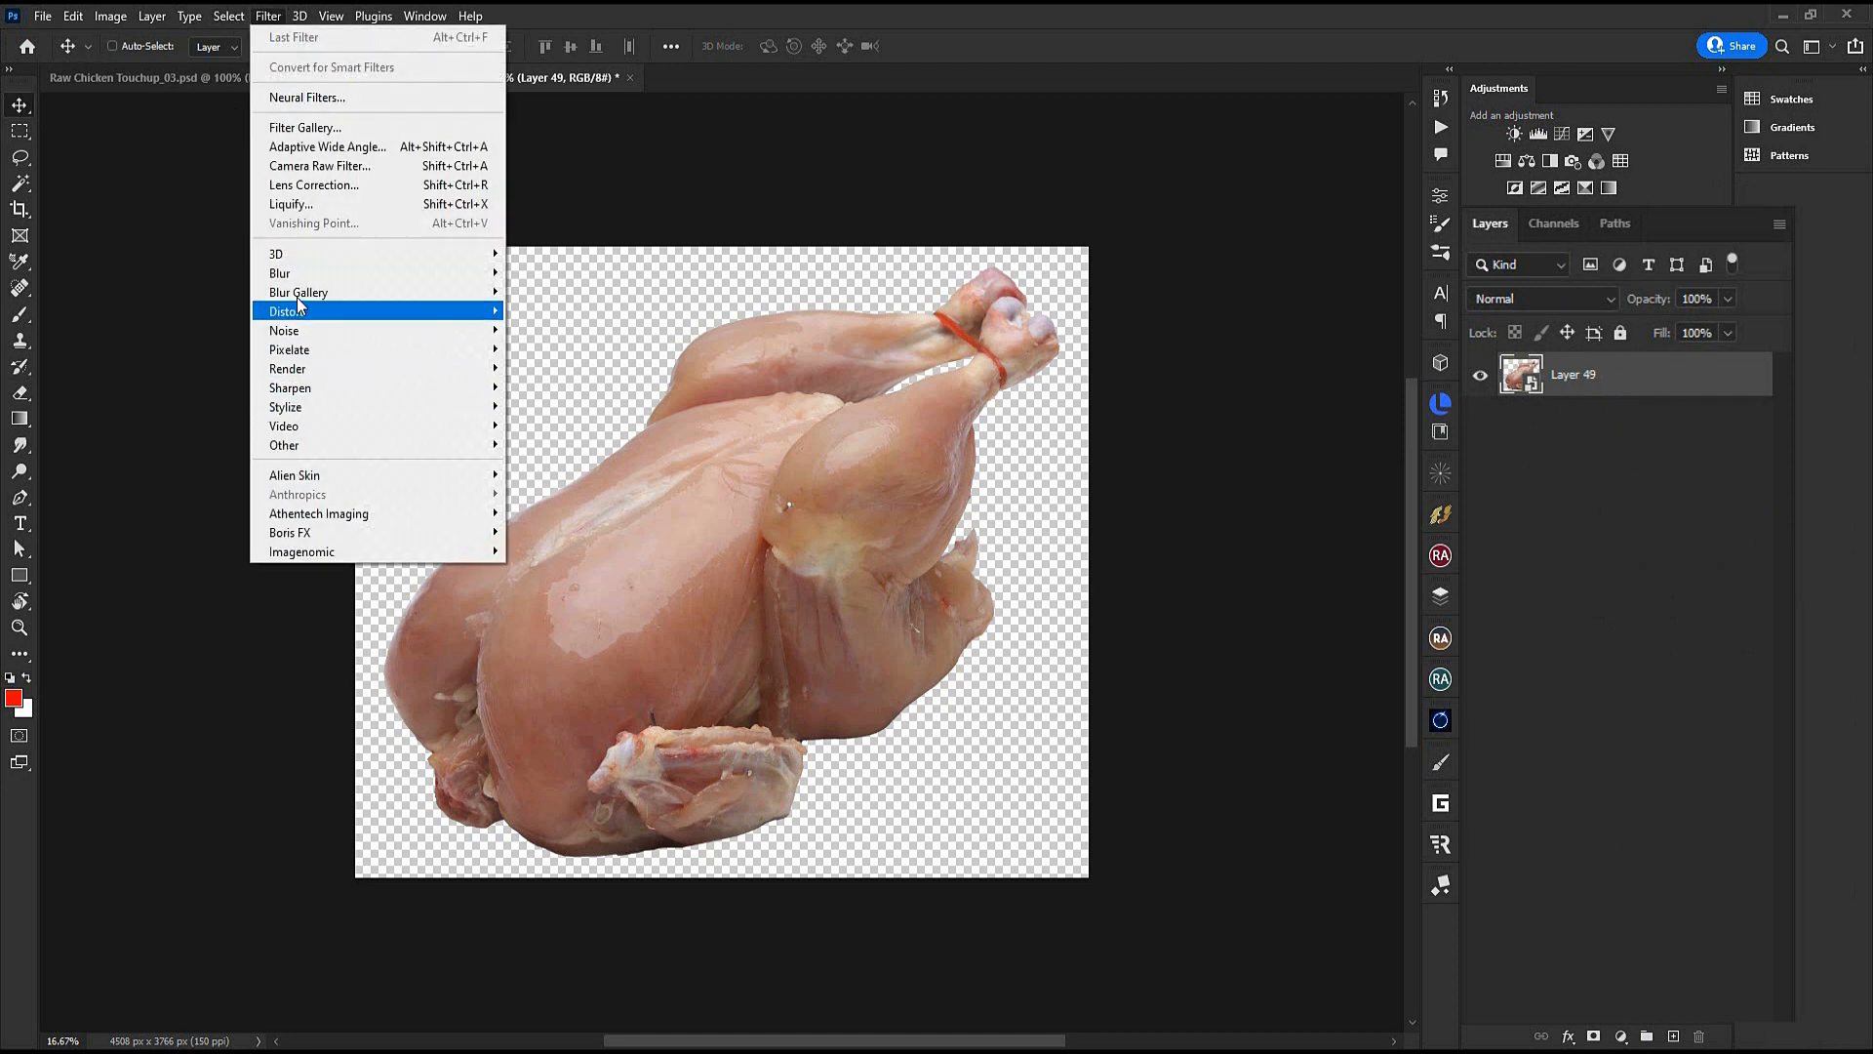
left_click(291, 204)
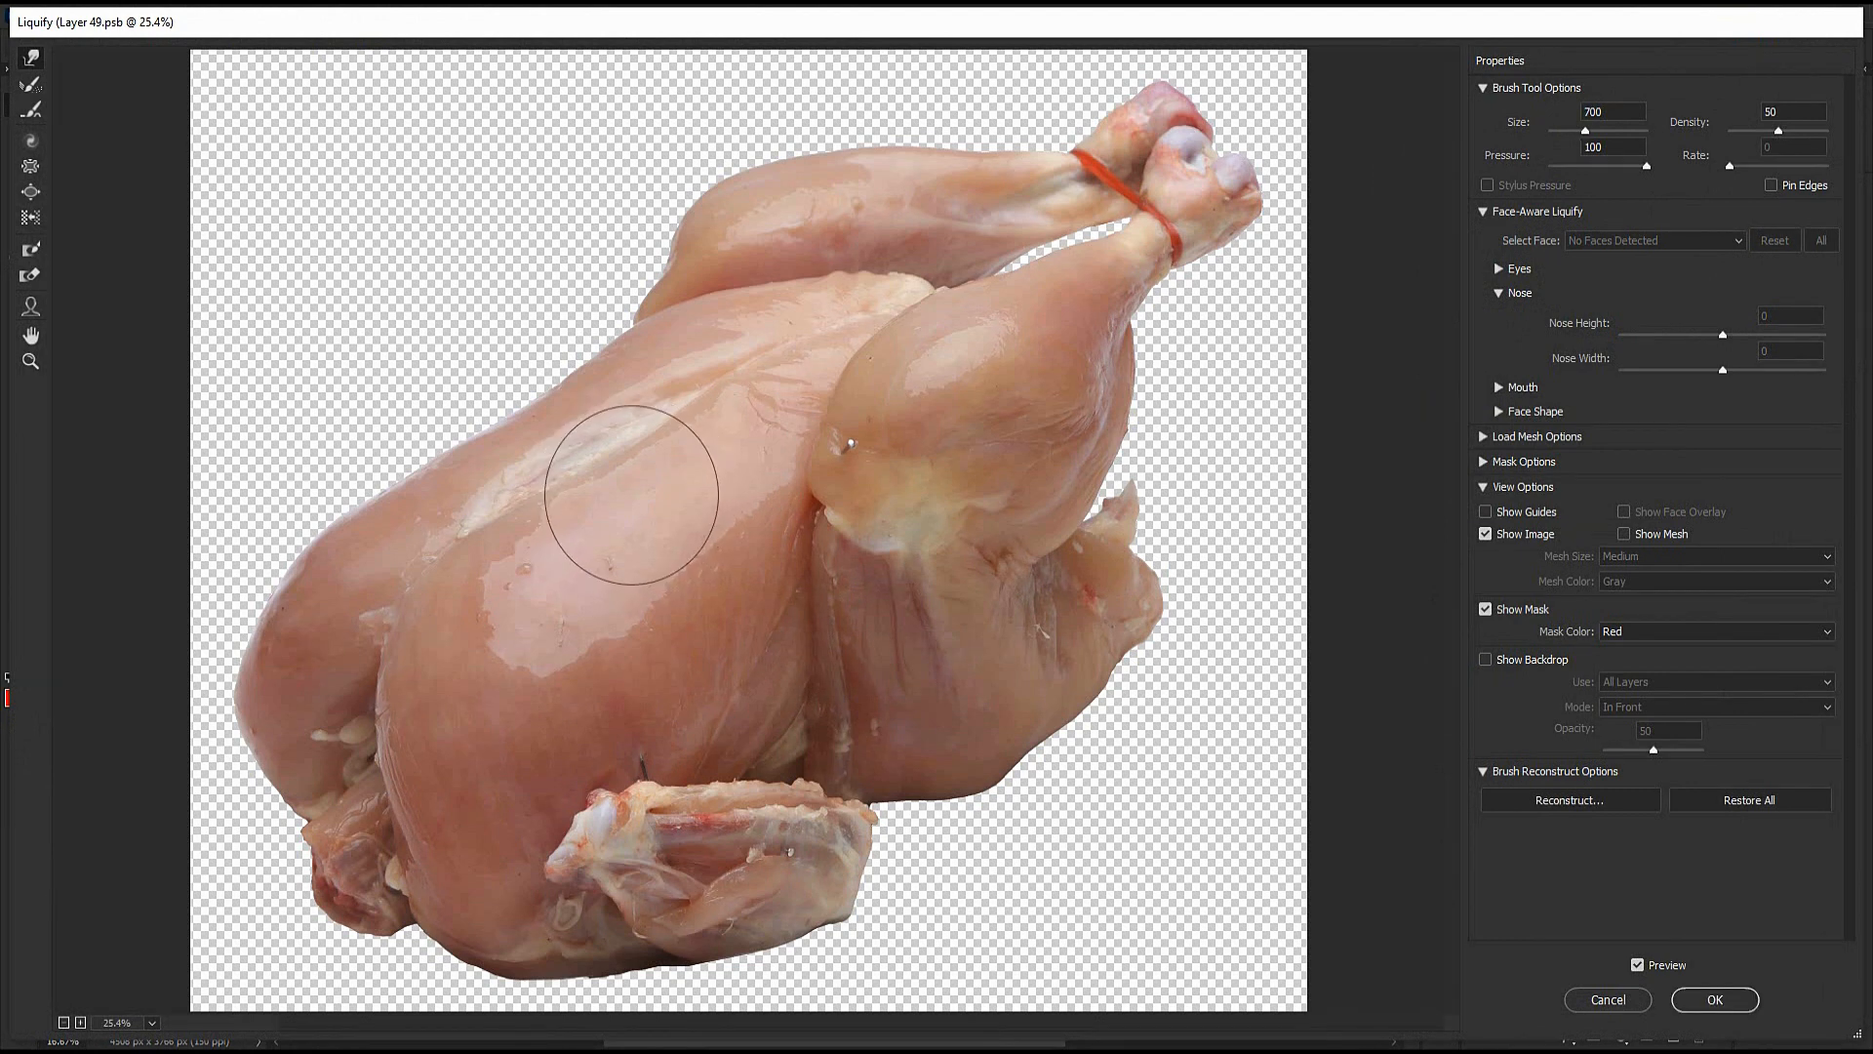
key("bracketright")
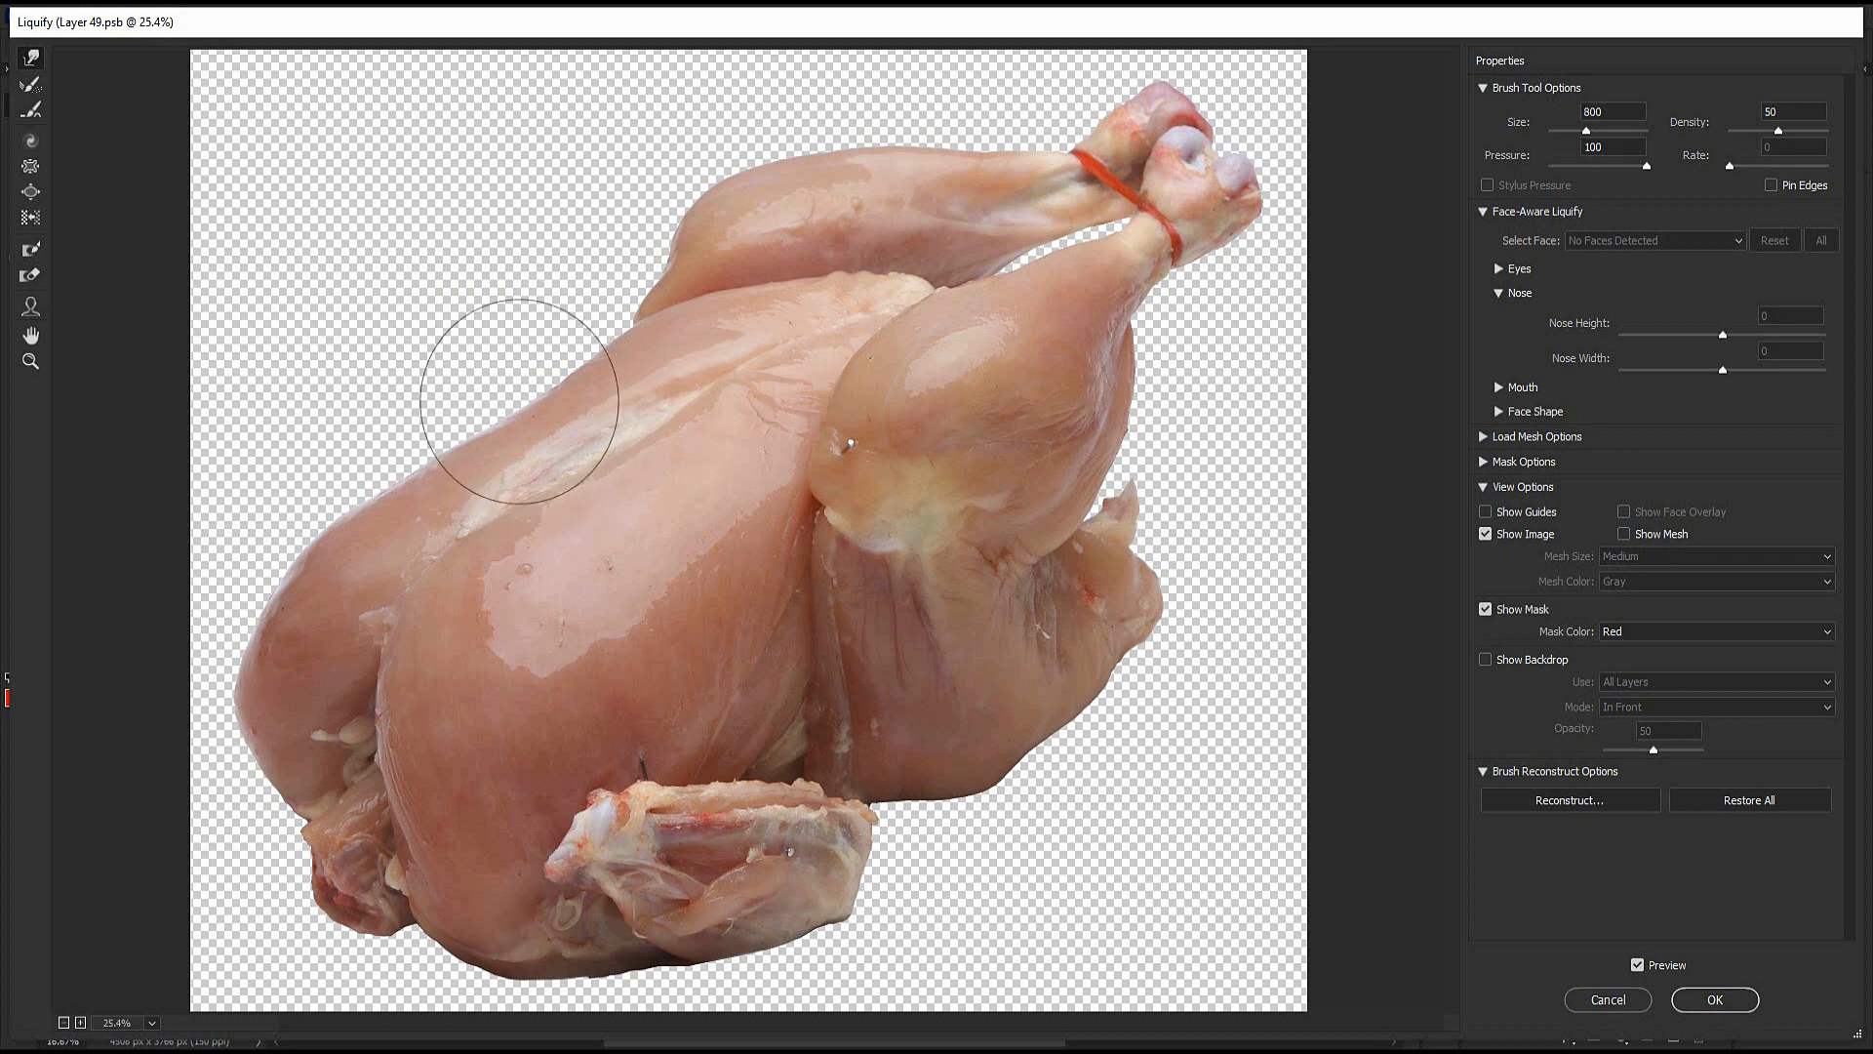
key("bracketright")
key("bracketleft")
key("bracketleft")
key("bracketleft")
key("bracketleft")
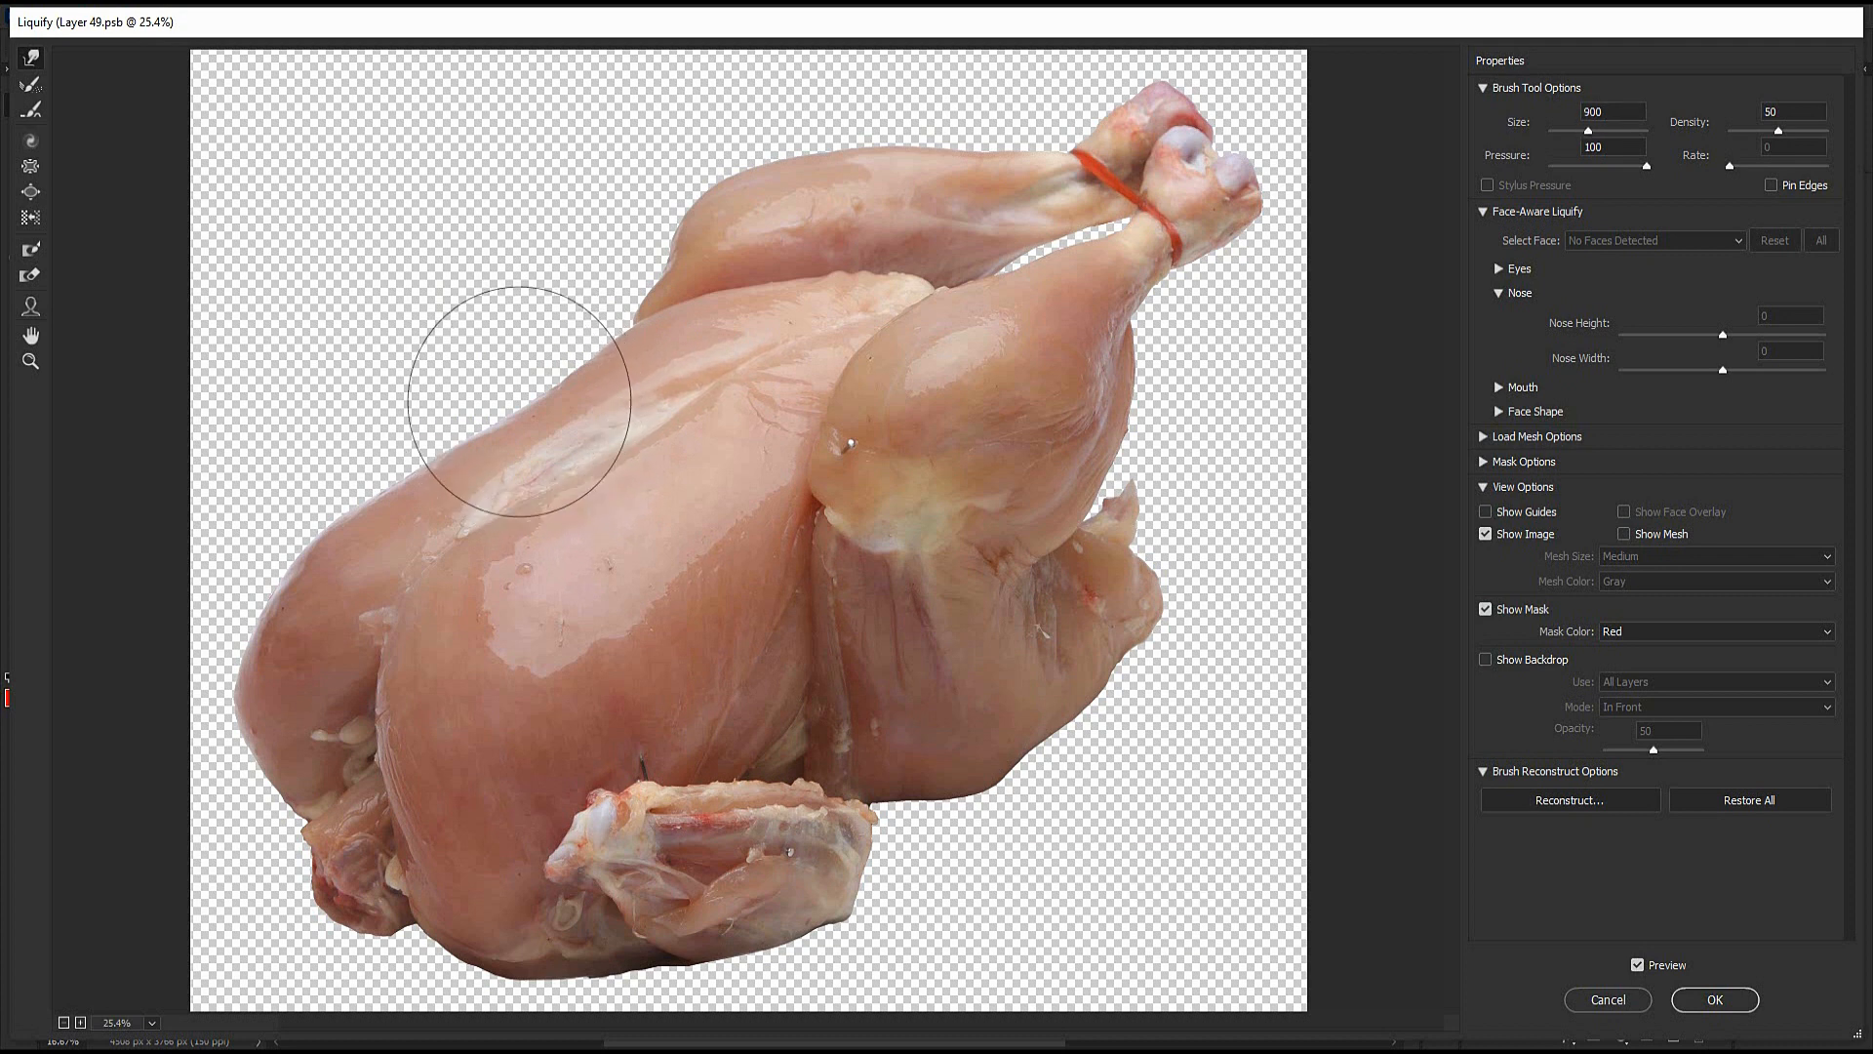
key("bracketright")
key("bracketright")
key("bracketright")
key("bracketright")
key("bracketright")
key("bracketleft")
key("bracketleft")
key("bracketleft")
key("bracketleft")
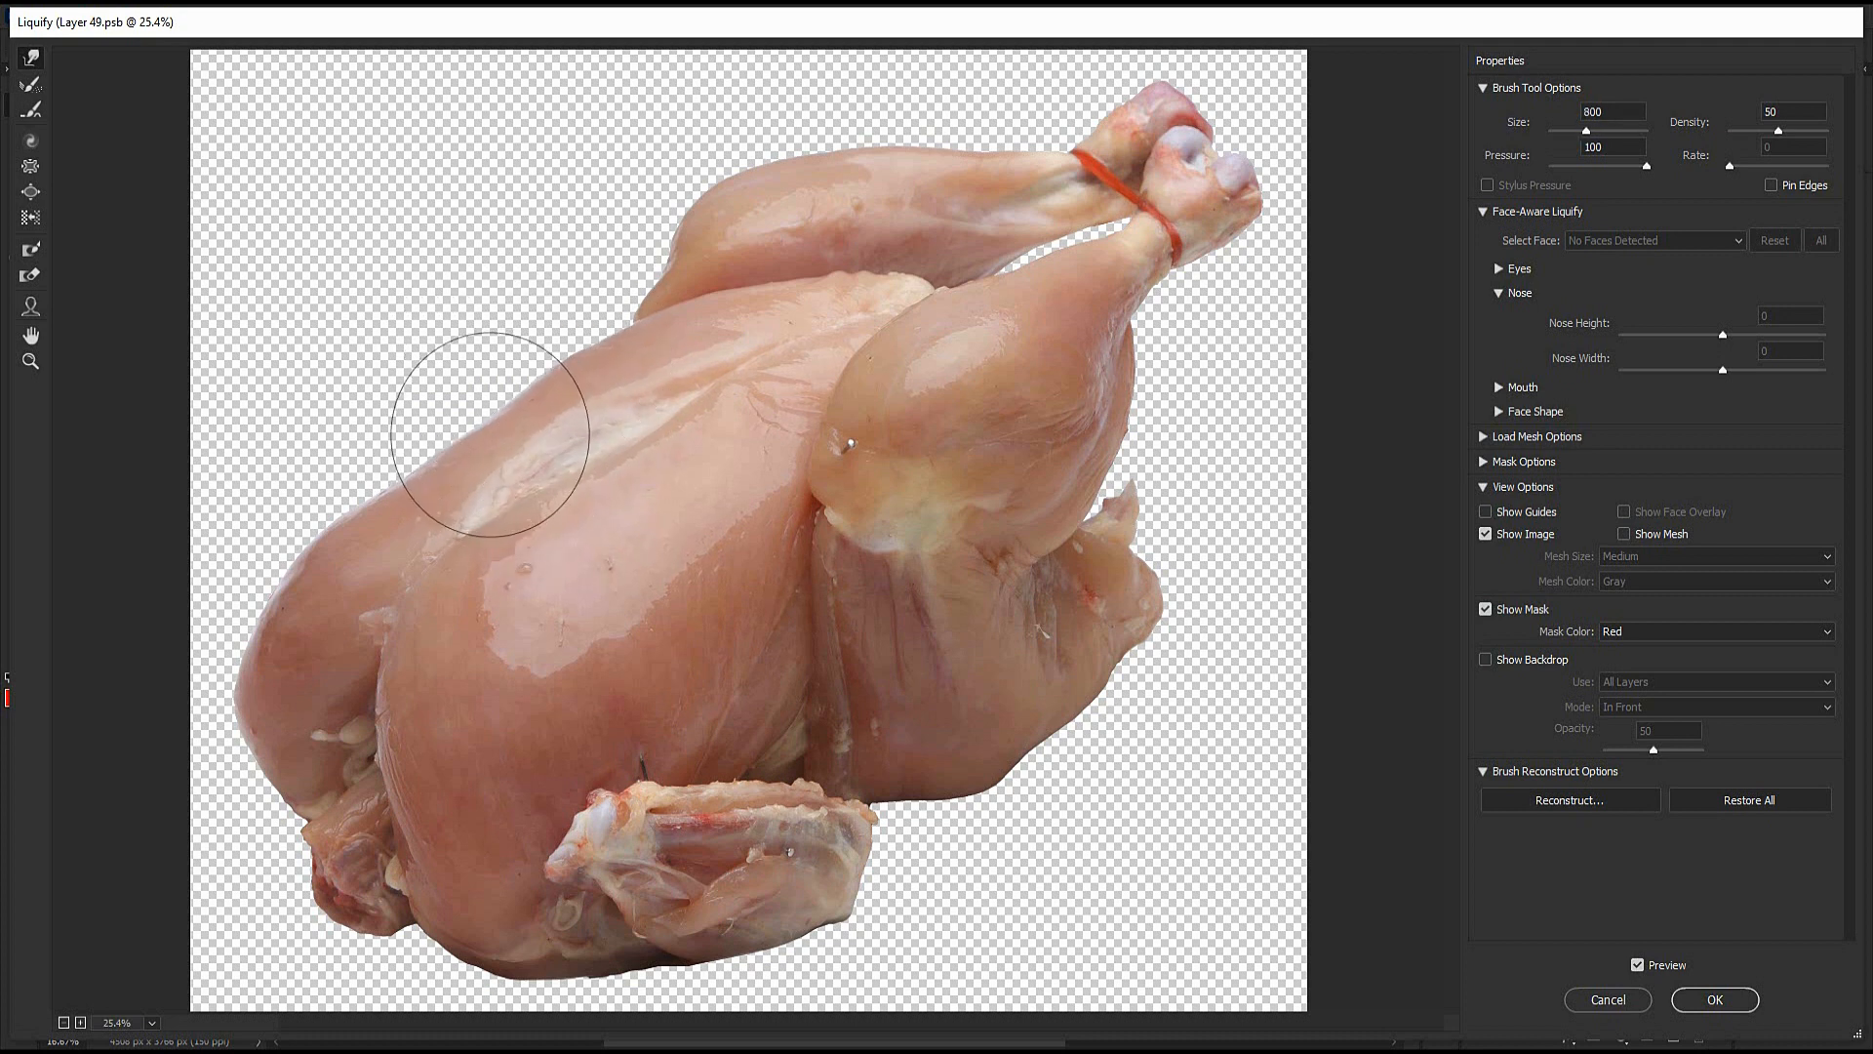
key("bracketleft")
key("bracketright")
key("bracketright")
key("bracketright")
key("bracketright")
left_click_drag(292, 615, 284, 618)
left_click_drag(395, 478, 388, 473)
Warp the chicken's lower edge between the breast and the near thigh, just above the wing, into a cleaner curve
key("bracketleft")
key("bracketleft")
key("bracketleft")
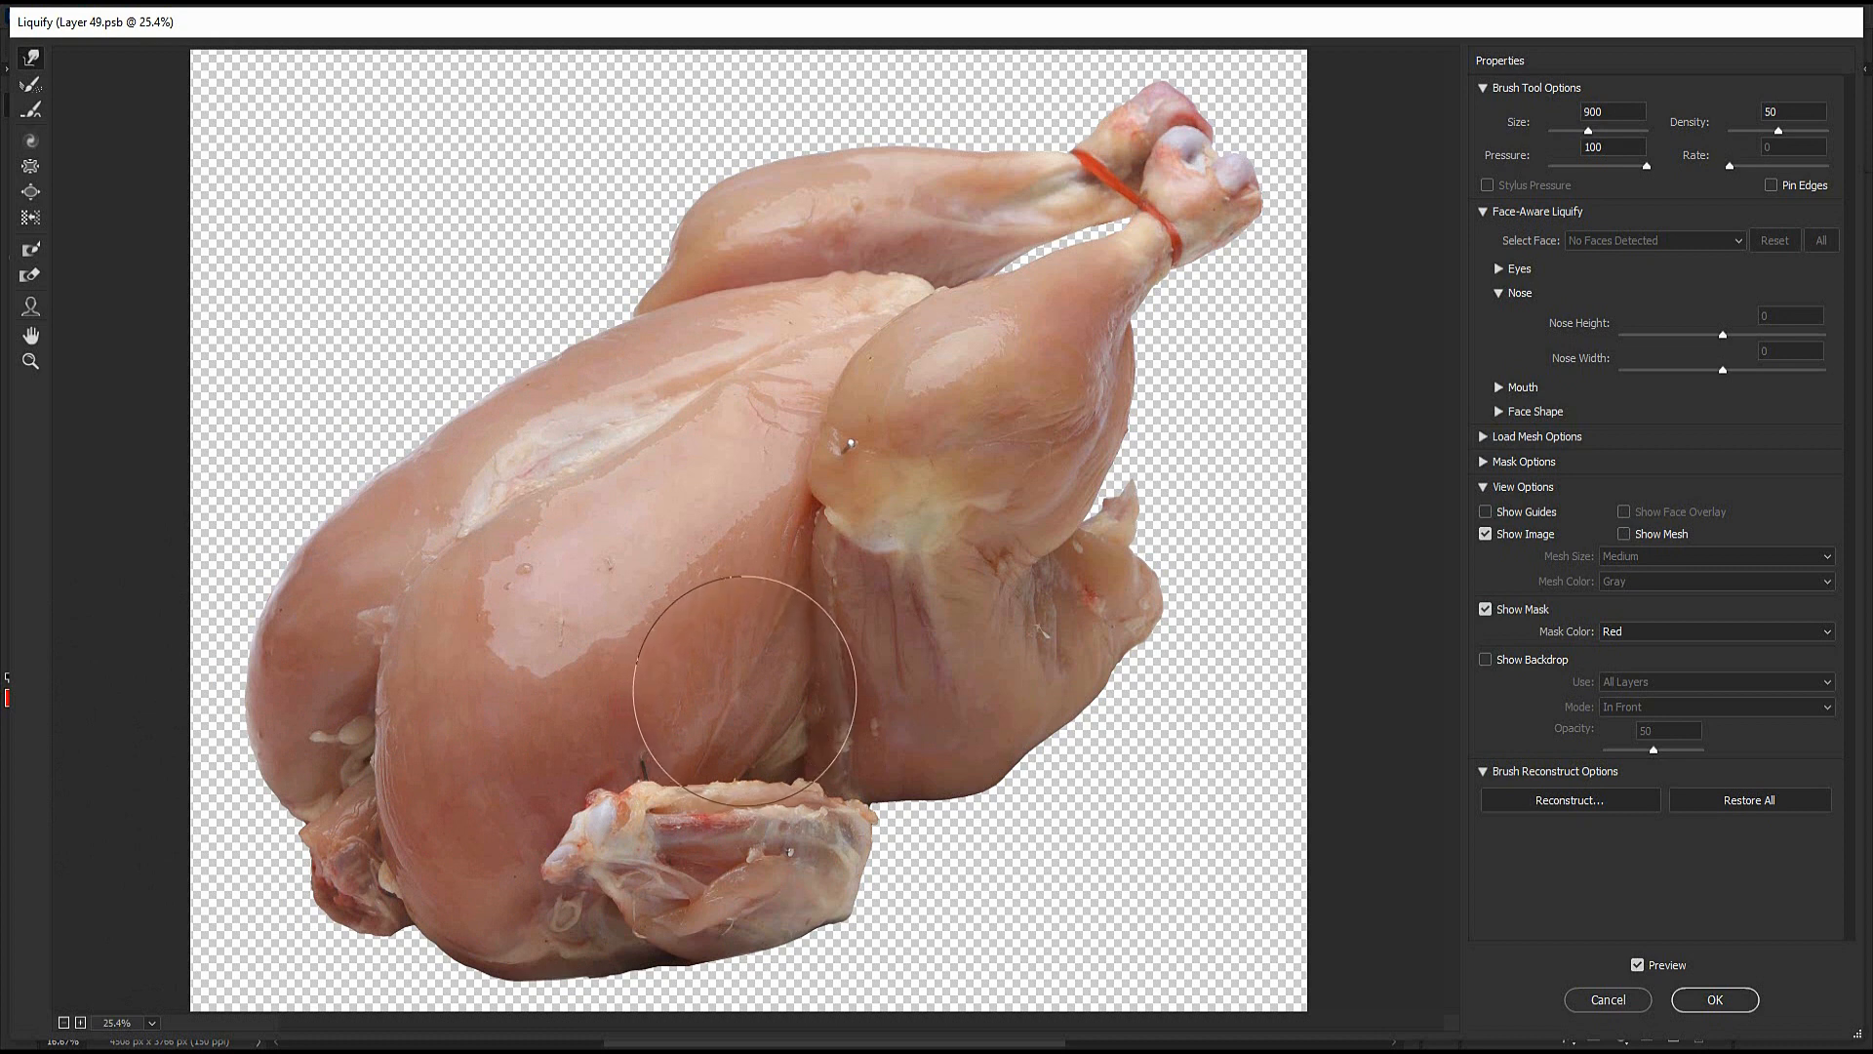
key("bracketleft")
key("bracketleft")
left_click_drag(720, 752, 723, 736)
key("bracketright")
key("bracketright")
key("bracketright")
key("bracketright")
key("bracketleft")
key("bracketleft")
key("bracketleft")
key("bracketleft")
left_click_drag(832, 784, 824, 622)
Push the protruding outer edge beside the tail flap inward with the Forward Warp tool
key("bracketleft")
key("bracketleft")
key("bracketleft")
key("bracketleft")
key("bracketright")
key("bracketright")
key("bracketright")
key("bracketright")
key("bracketright")
left_click_drag(1181, 605, 1151, 600)
Warp the thick end of the far drumstick into a fuller, rounder shape where it meets the back
key("bracketright")
key("bracketright")
key("bracketleft")
key("bracketleft")
key("bracketleft")
key("bracketleft")
left_click_drag(643, 318, 667, 314)
key("bracketright")
key("bracketright")
key("bracketright")
key("bracketright")
left_click_drag(781, 175, 749, 154)
key("bracketleft")
key("bracketleft")
key("bracketleft")
key("bracketleft")
key("bracketleft")
left_click_drag(661, 319, 675, 314)
key("bracketright")
key("bracketright")
left_click_drag(697, 209, 688, 200)
Smooth the far drumstick's upper edge from the tied ankle to its rounded end, adjusting the brush size as needed
key("bracketleft")
key("bracketleft")
left_click_drag(1071, 134, 1079, 144)
key("bracketright")
key("bracketright")
key("bracketright")
key("bracketright")
key("bracketright")
left_click_drag(876, 164, 879, 150)
left_click_drag(743, 171, 732, 160)
key("bracketleft")
key("bracketleft")
key("bracketleft")
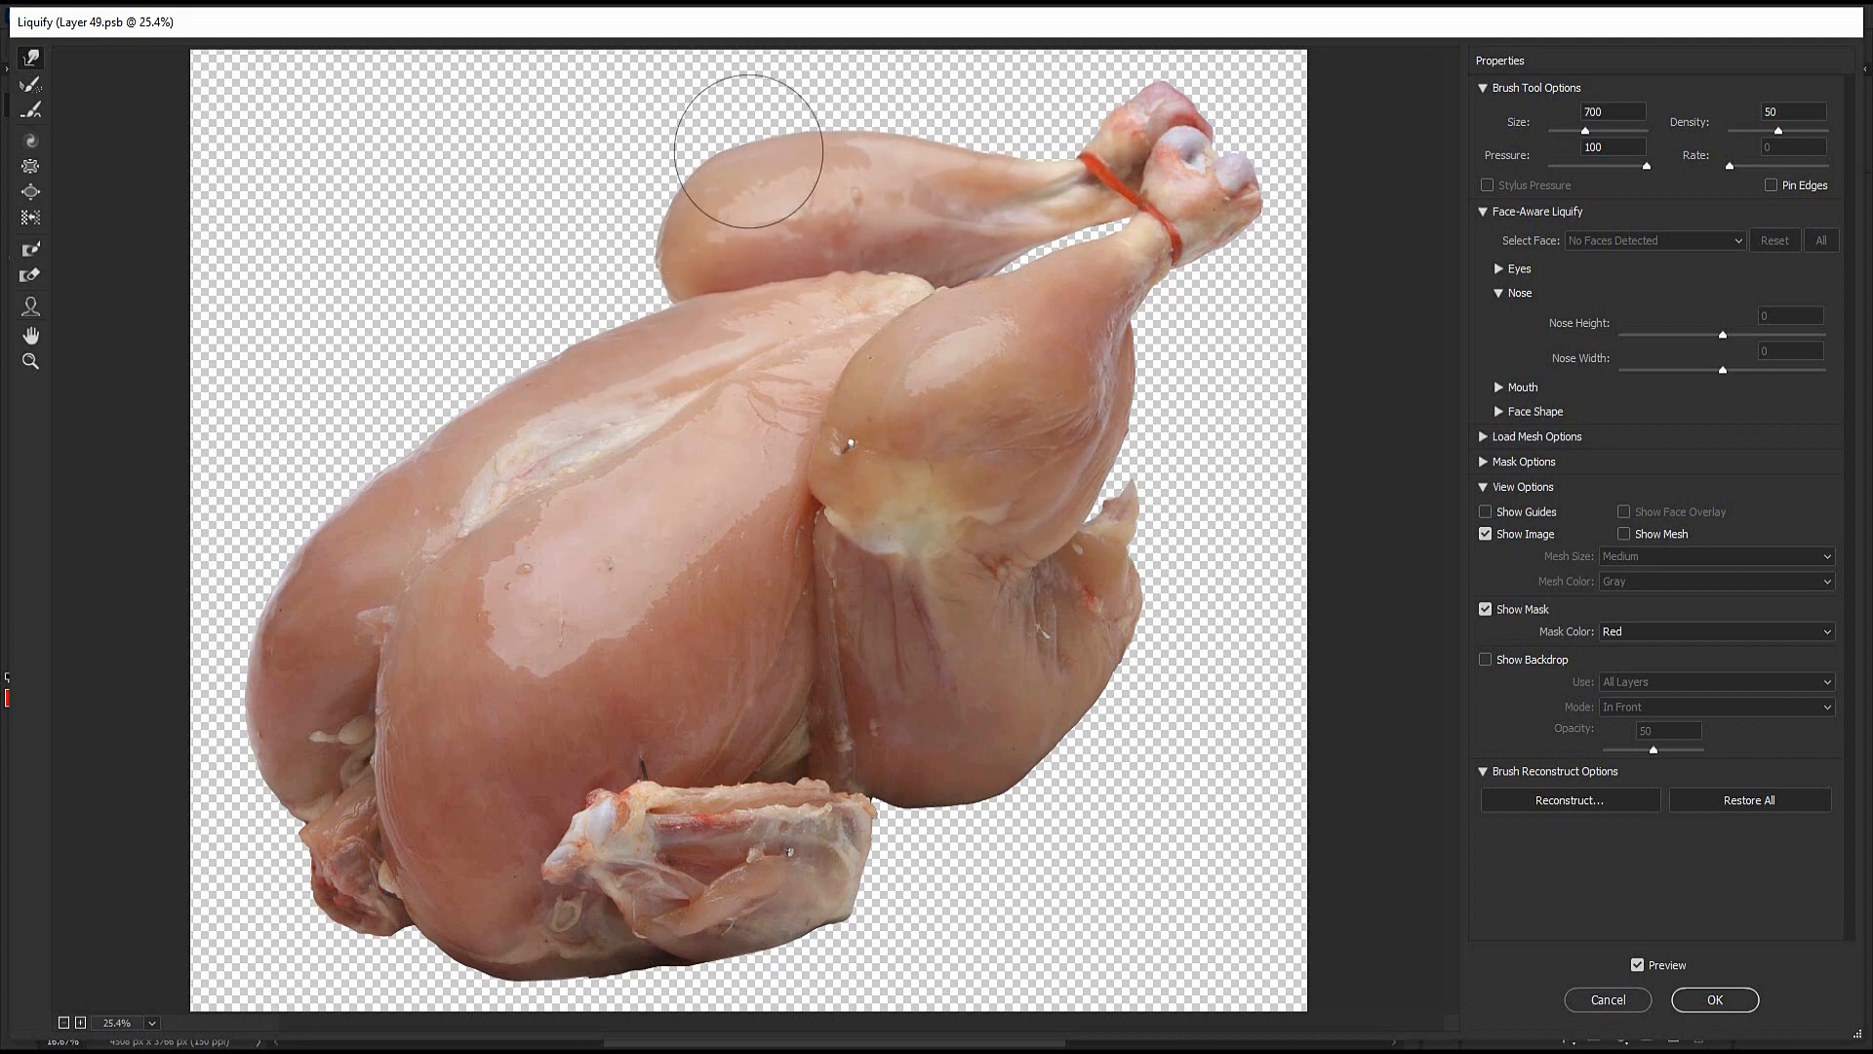
key("bracketright")
key("bracketright")
key("bracketright")
key("bracketright")
key("bracketright")
key("bracketleft")
key("bracketleft")
key("bracketleft")
key("bracketleft")
key("bracketleft")
key("bracketleft")
key("bracketright")
key("bracketright")
key("bracketright")
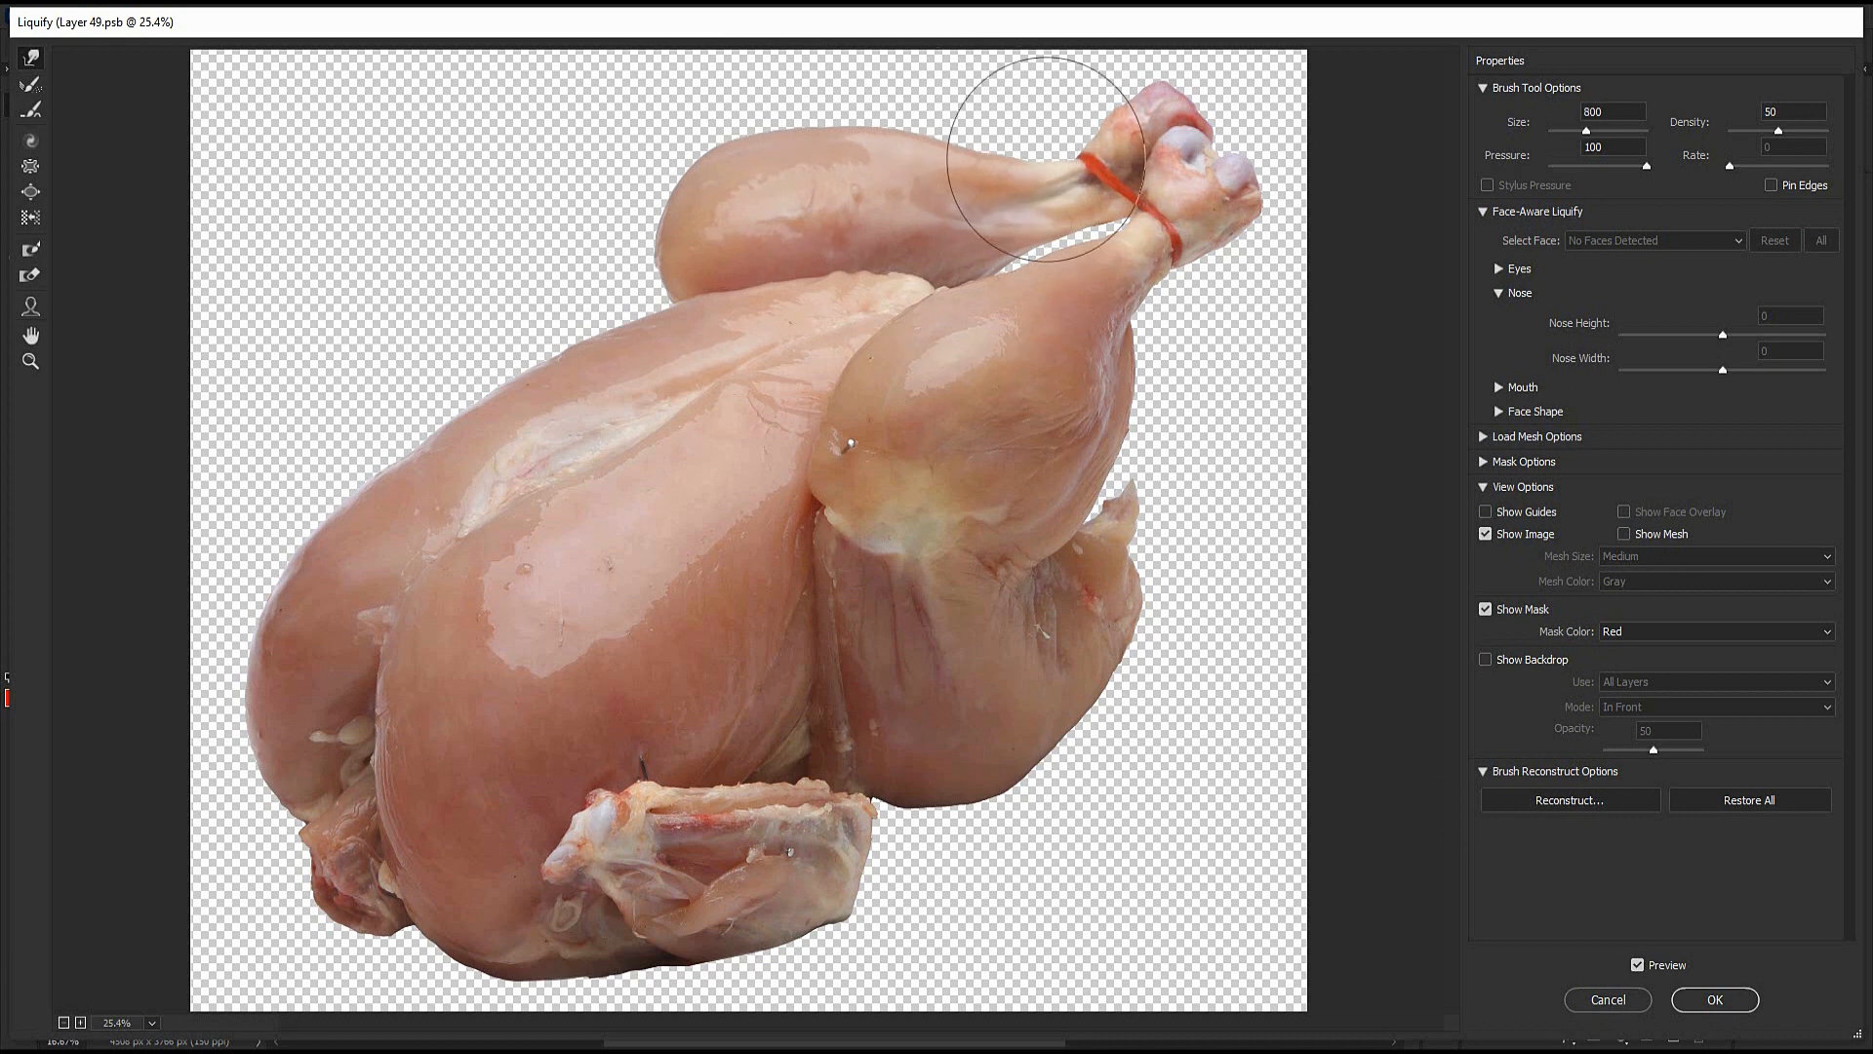
Refine the far breast and back contour using a 1400 Forward Warp brush, and reduce the brush size to 300
key("ctrl+minus")
key("ctrl+minus")
key("ctrl+plus")
key("bracketright")
key("bracketright")
key("bracketright")
key("bracketright")
key("bracketright")
key("bracketright")
left_click_drag(399, 448, 272, 565)
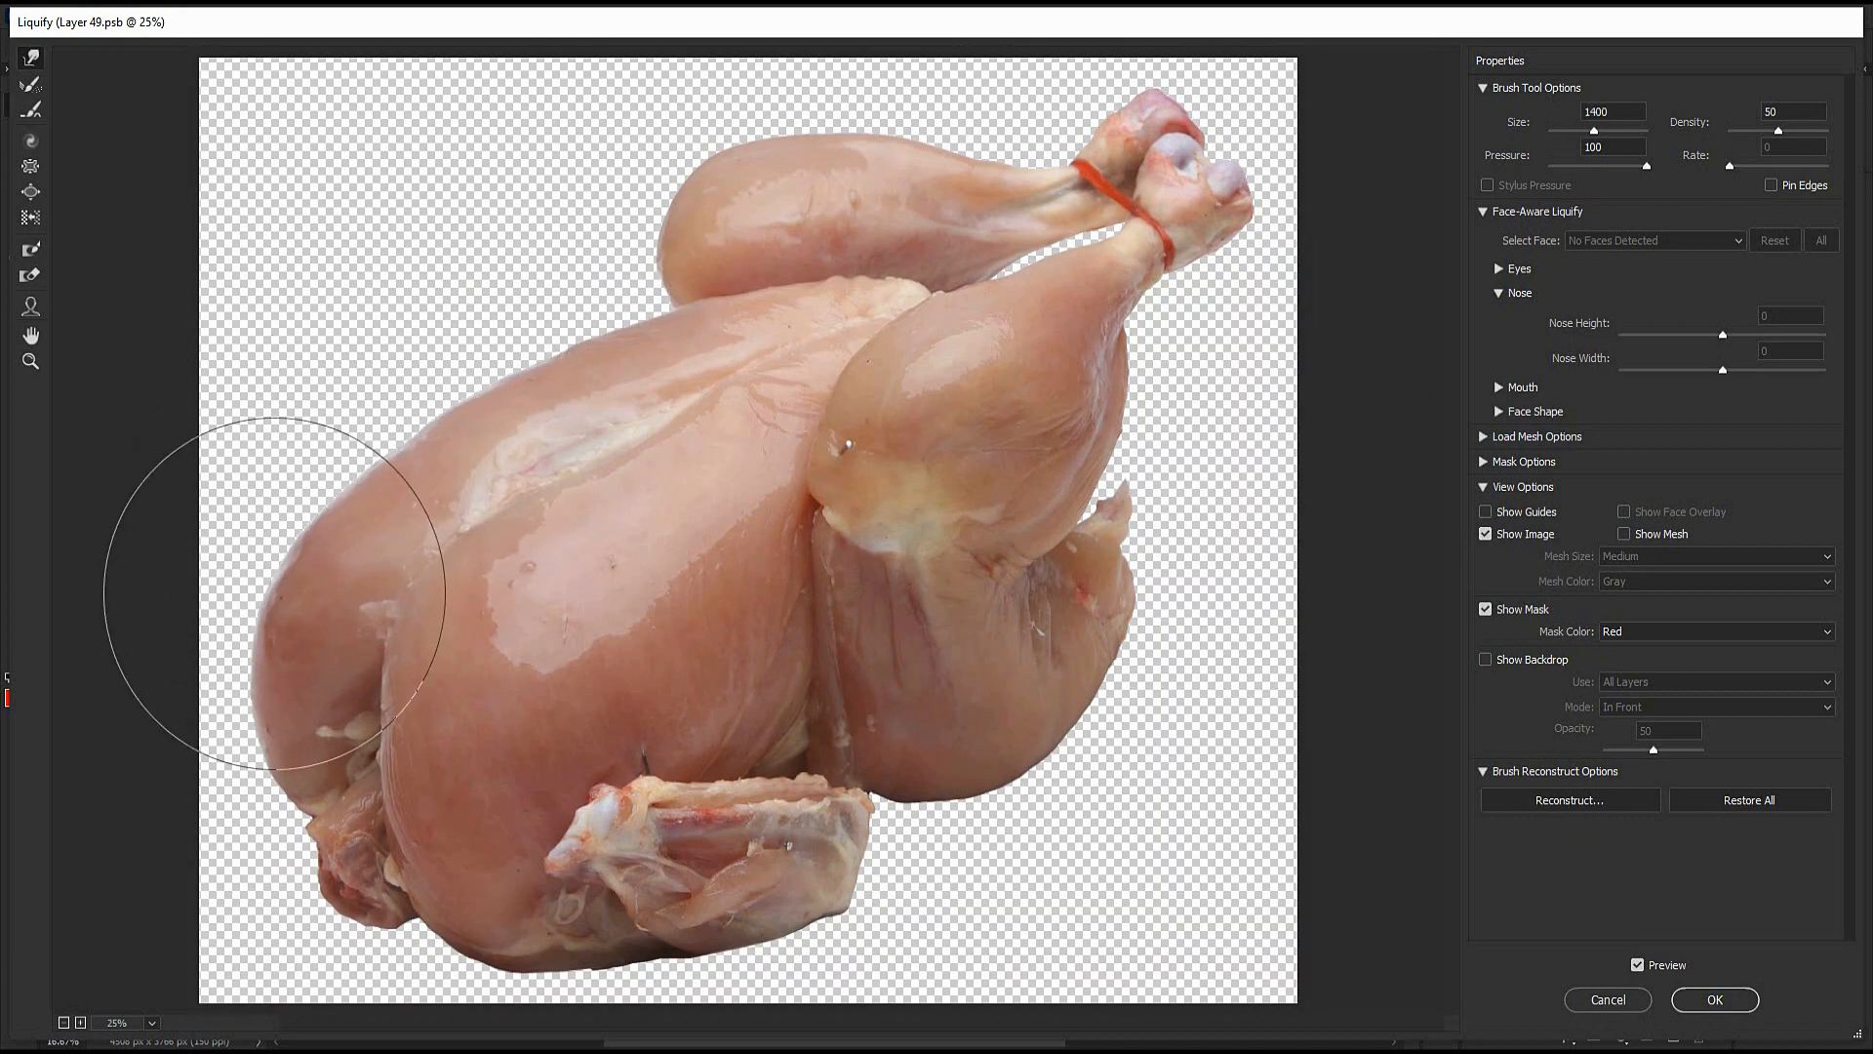
key("bracketleft")
key("bracketleft")
key("bracketleft")
key("bracketleft")
key("bracketleft")
key("bracketleft")
key("bracketleft")
key("bracketleft")
key("bracketleft")
key("bracketleft")
key("bracketleft")
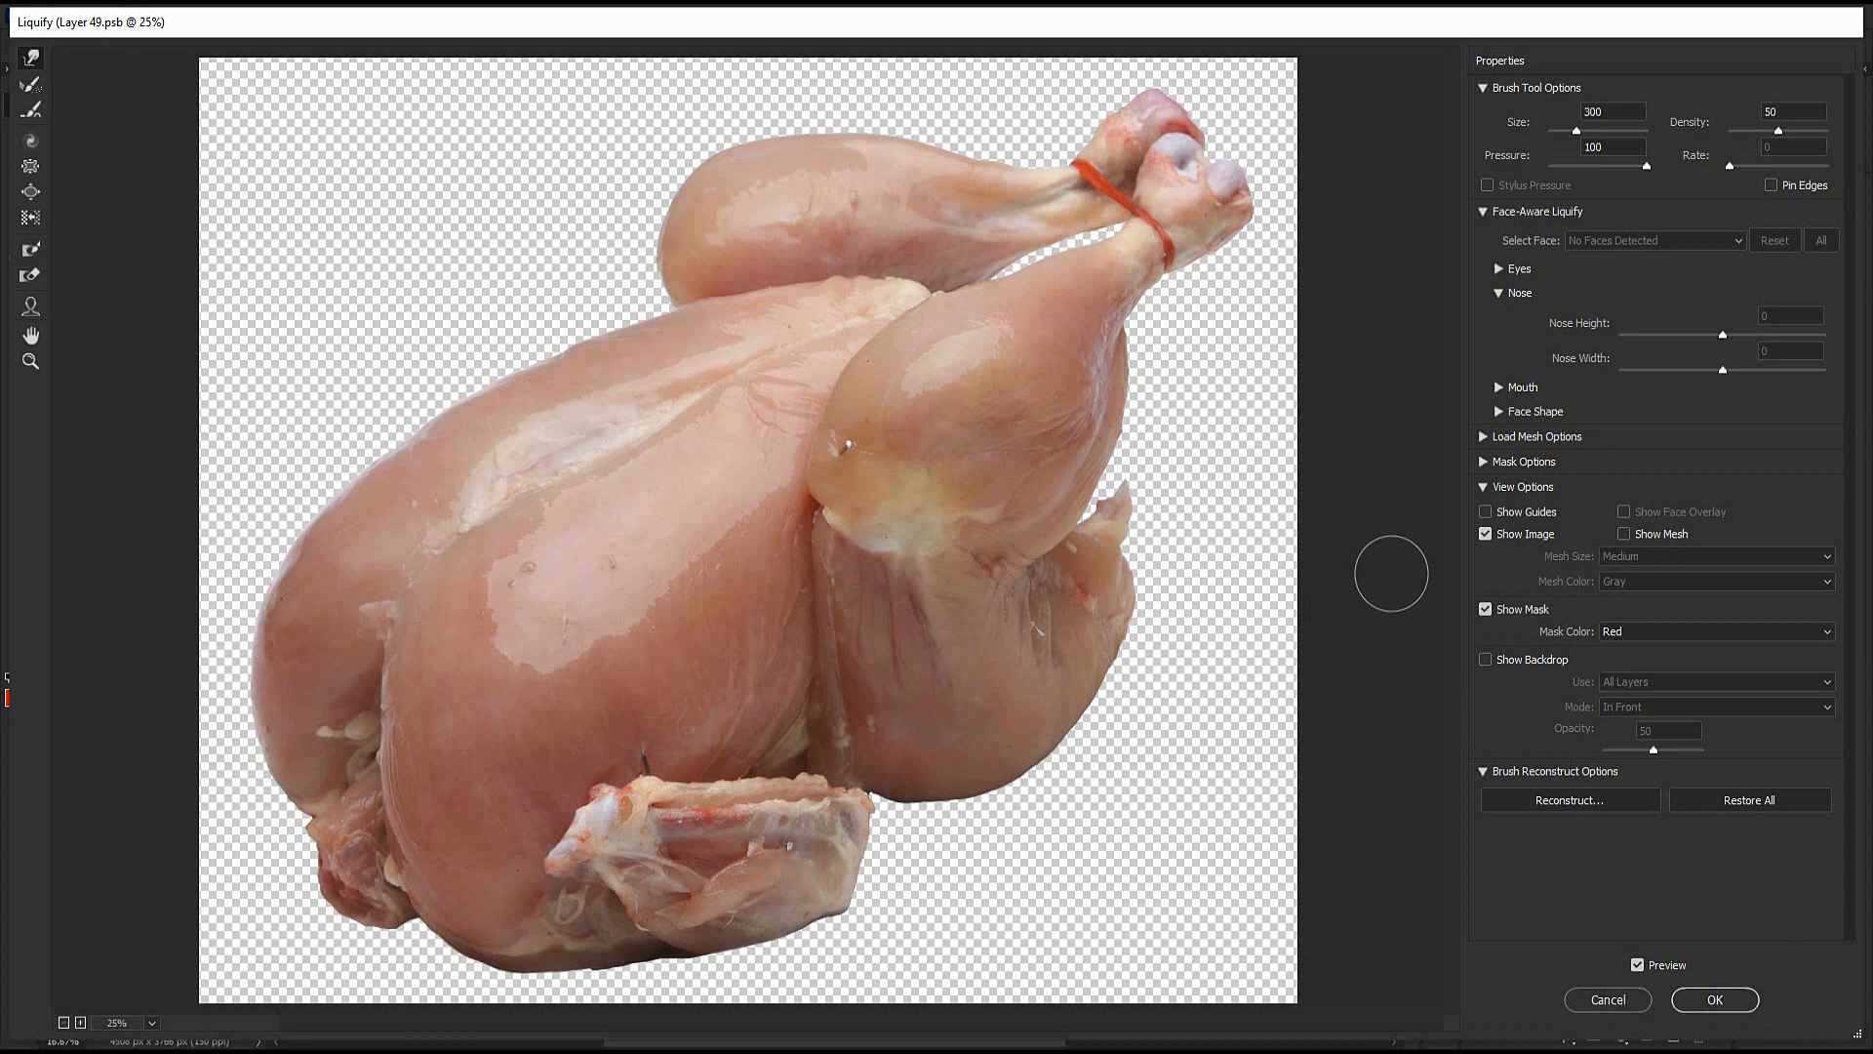
Compare the chicken's shape with and without the Liquify preview
key("p")
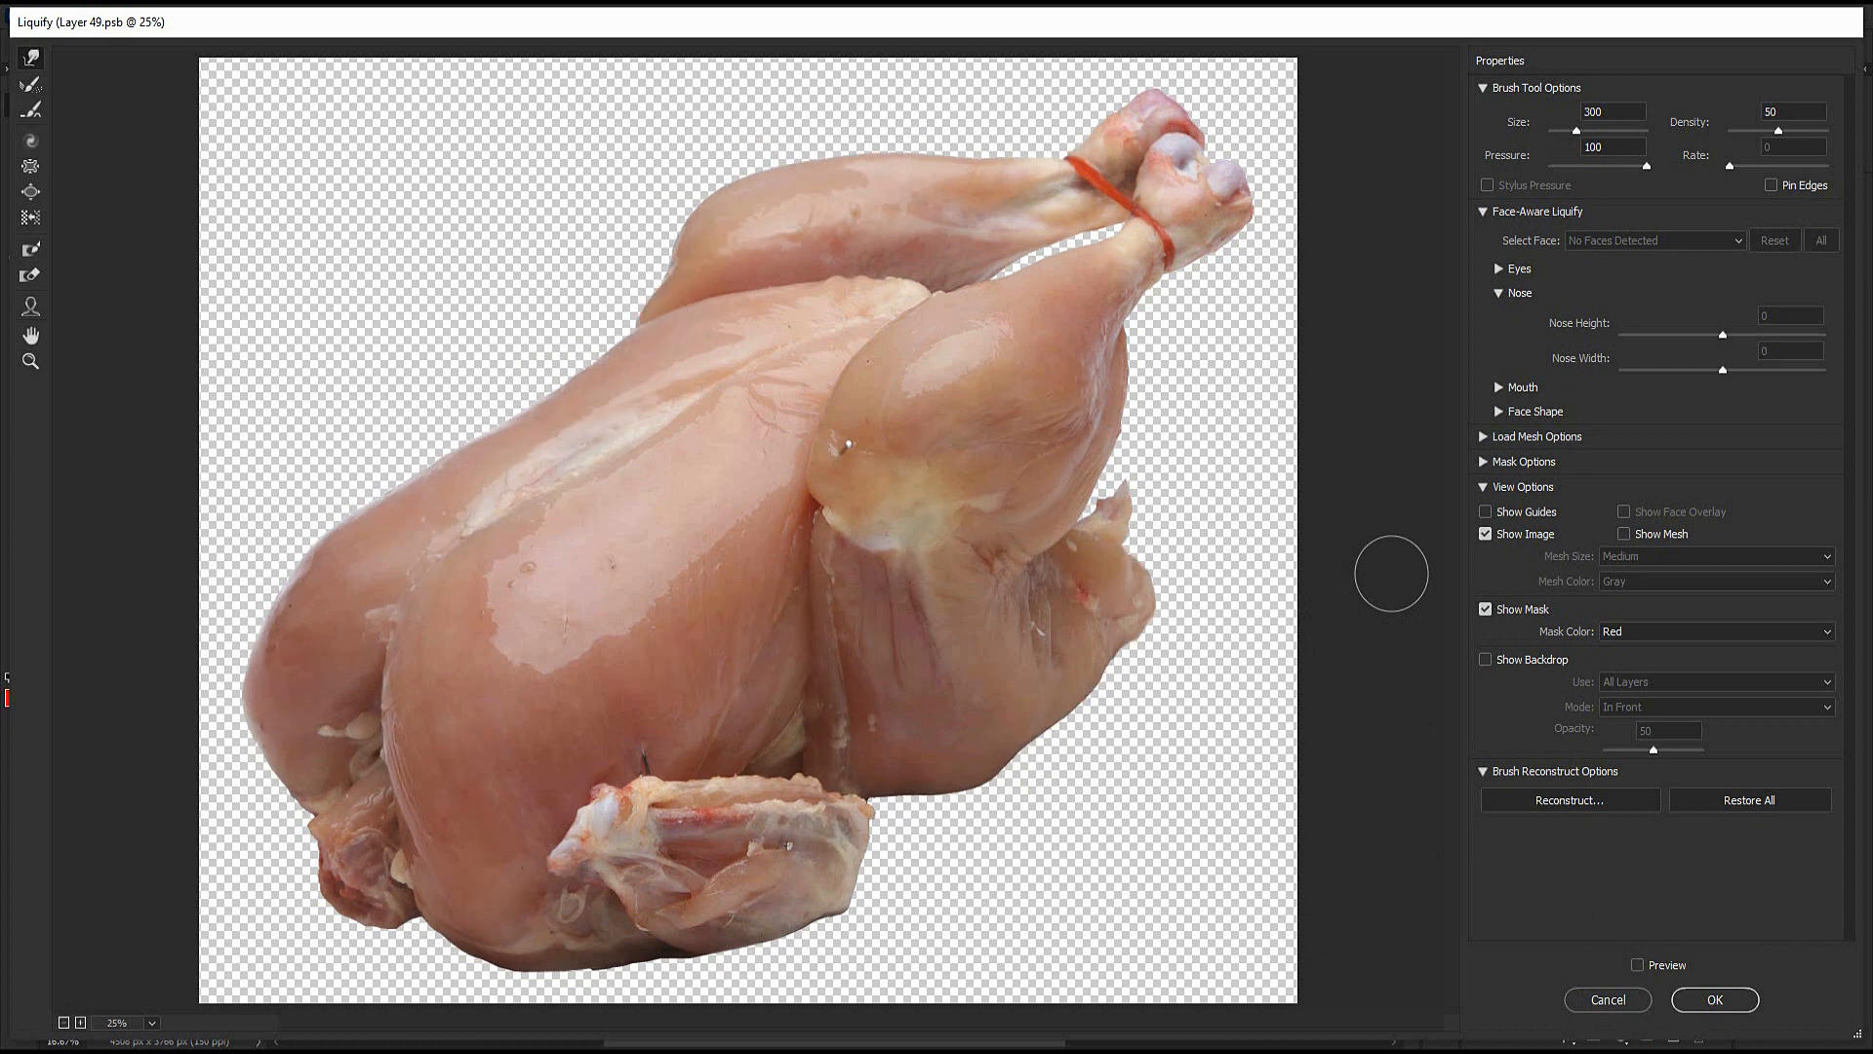
key("p")
key("p")
key("p")
key("p")
key("p")
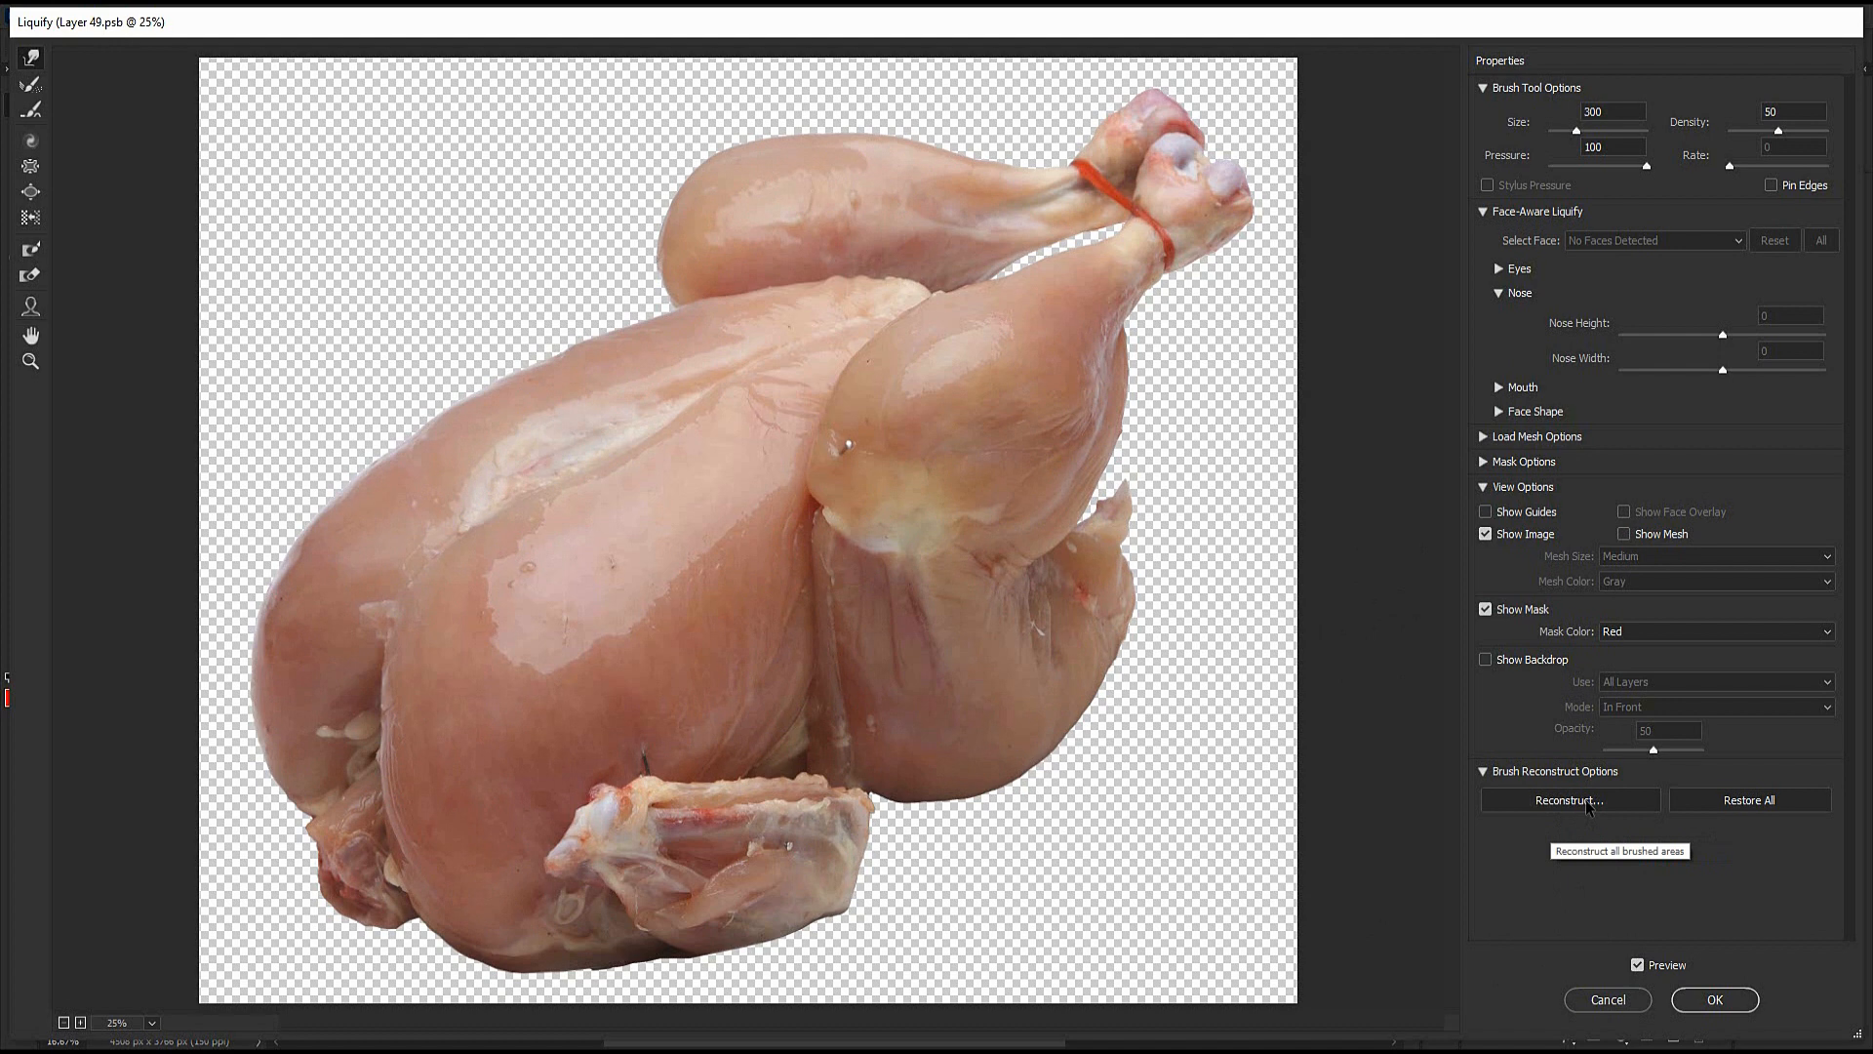
Try adjusting the Reconstruct amount for all brushed areas and cancel it
left_click(1588, 806)
left_click_drag(1260, 76, 1102, 84)
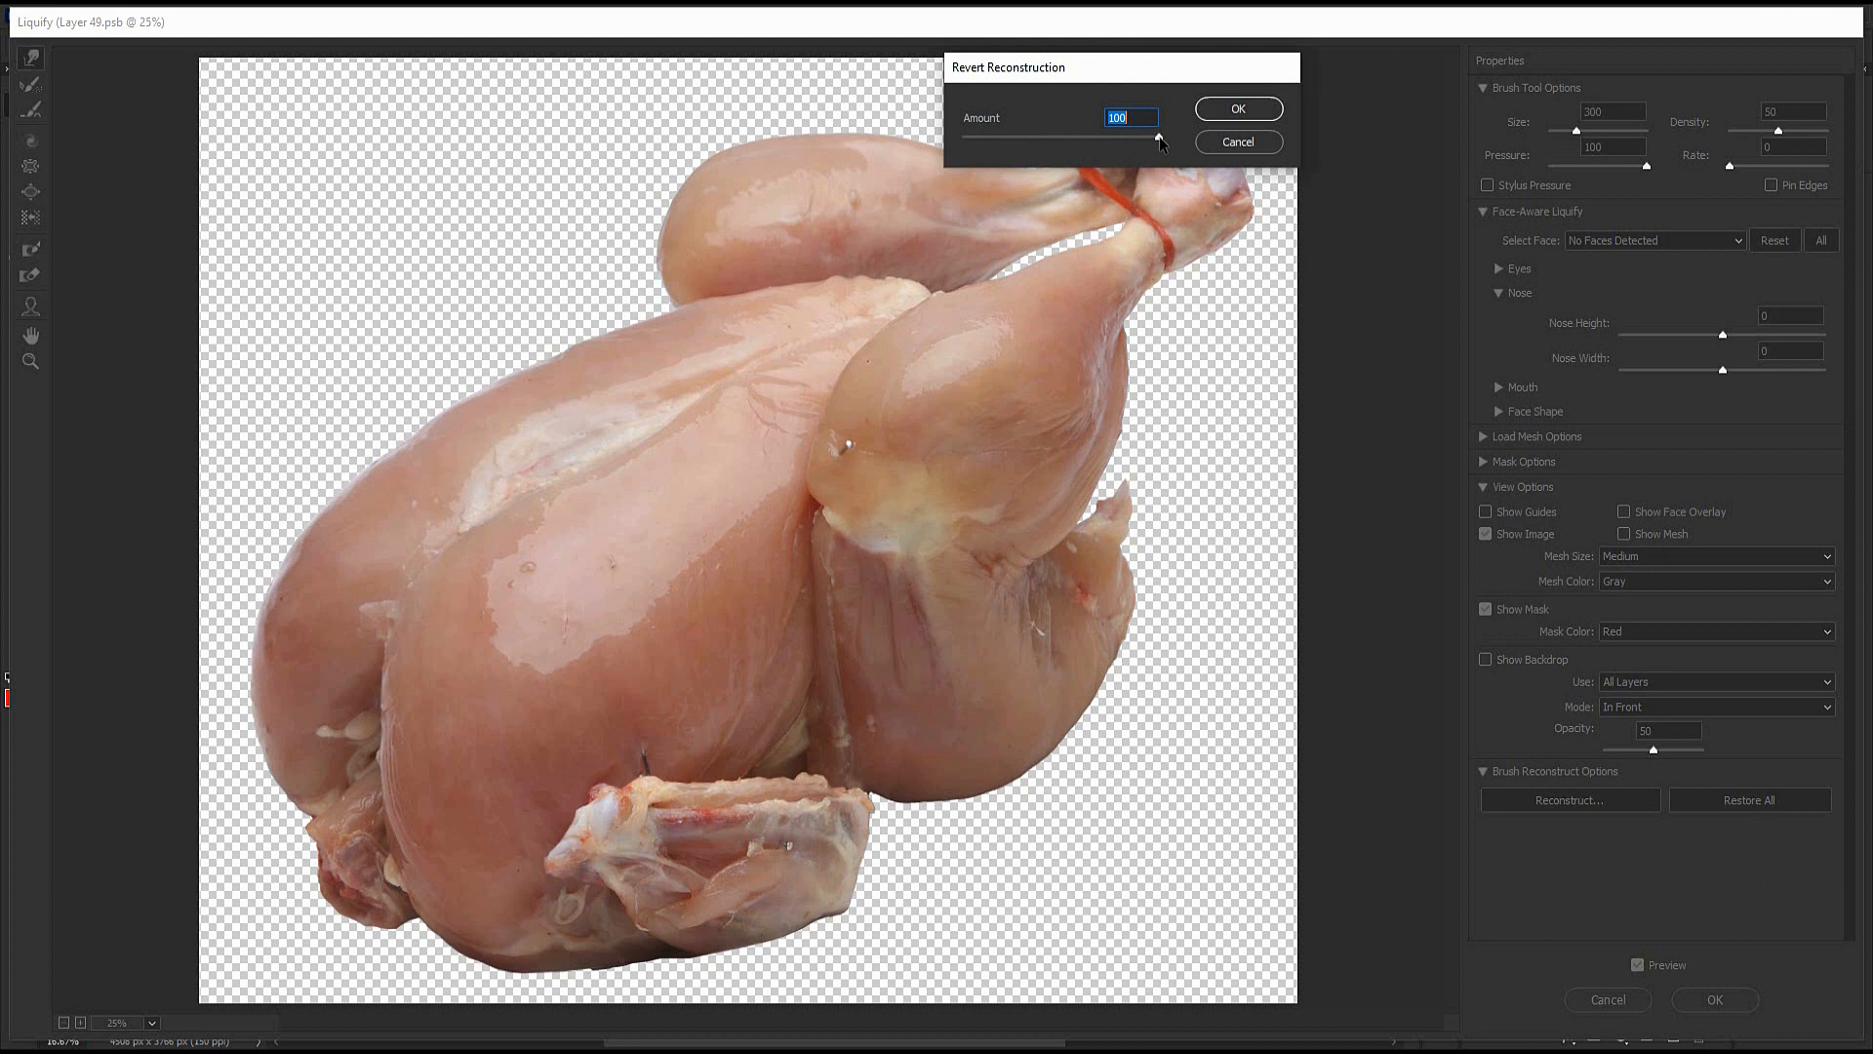
mouse_move(1161, 143)
left_mouse_down()
mouse_move(957, 144)
mouse_move(1181, 147)
left_mouse_up()
left_click(1238, 142)
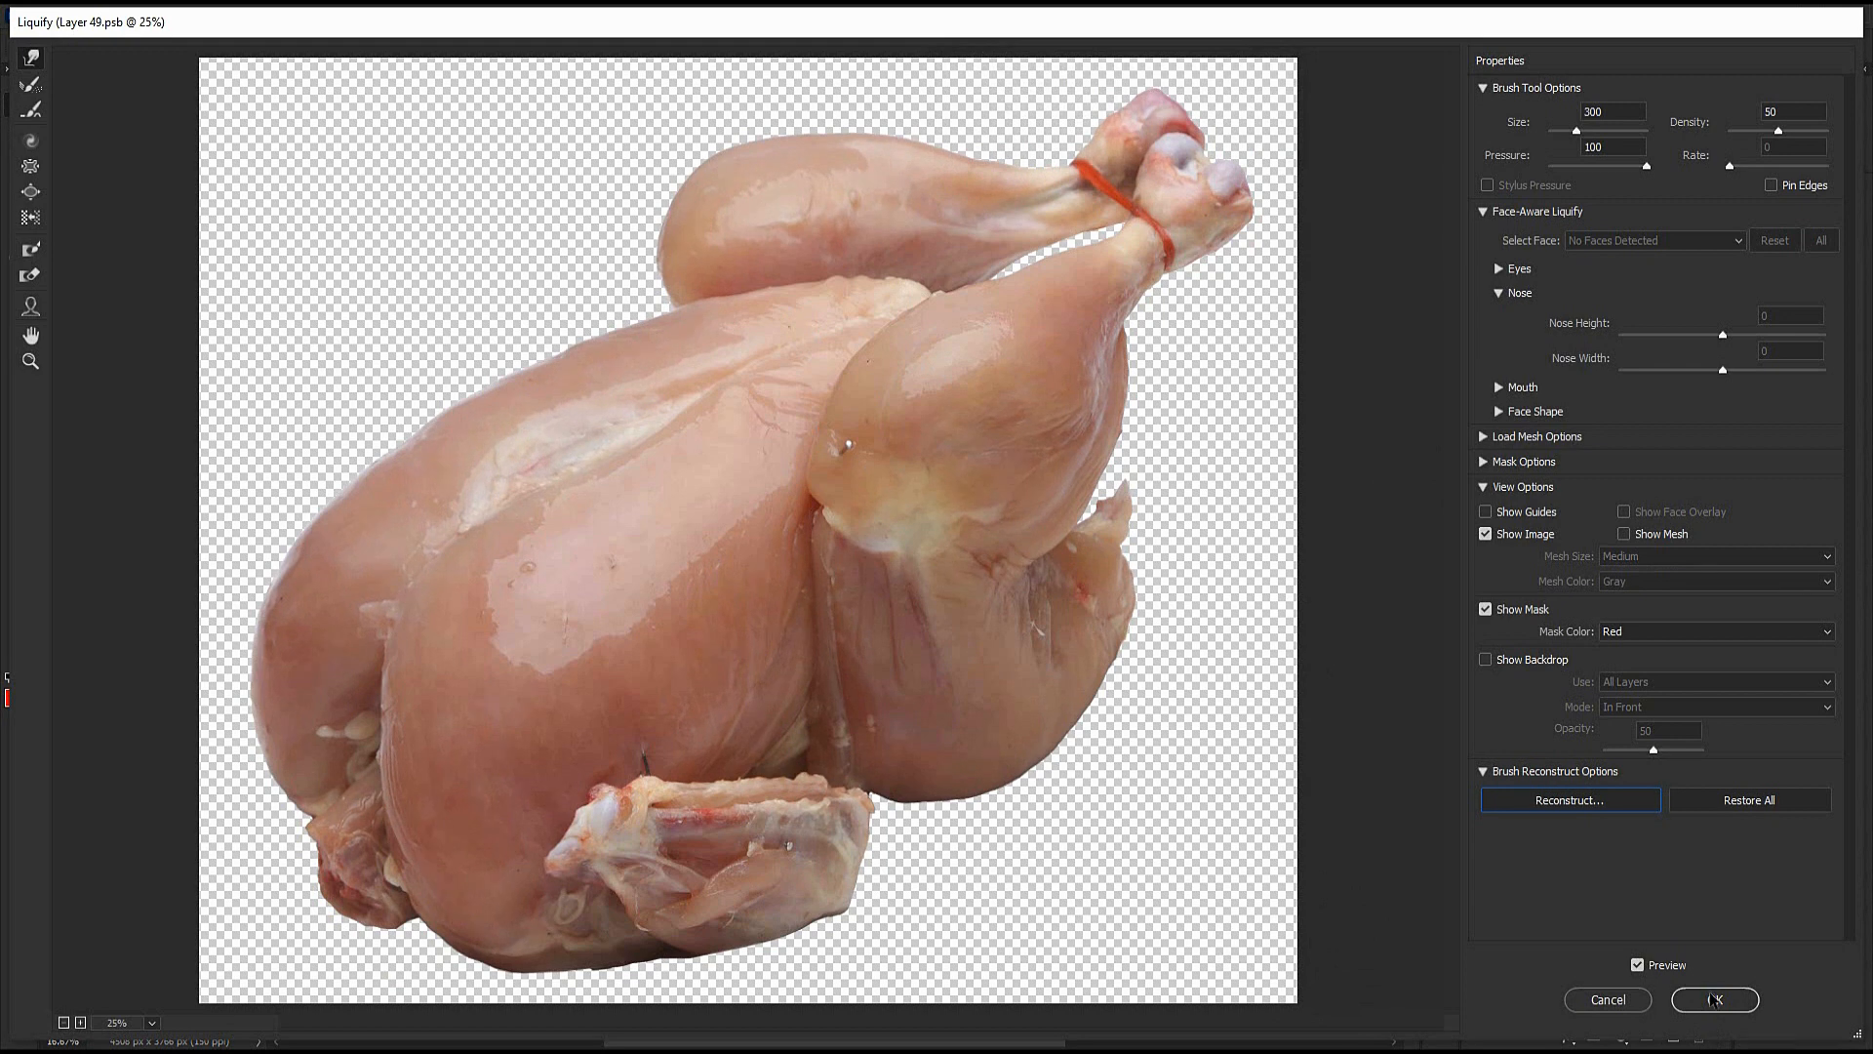
Apply the Liquify reshaping to Layer 49 as a smart filter
left_click(1715, 1000)
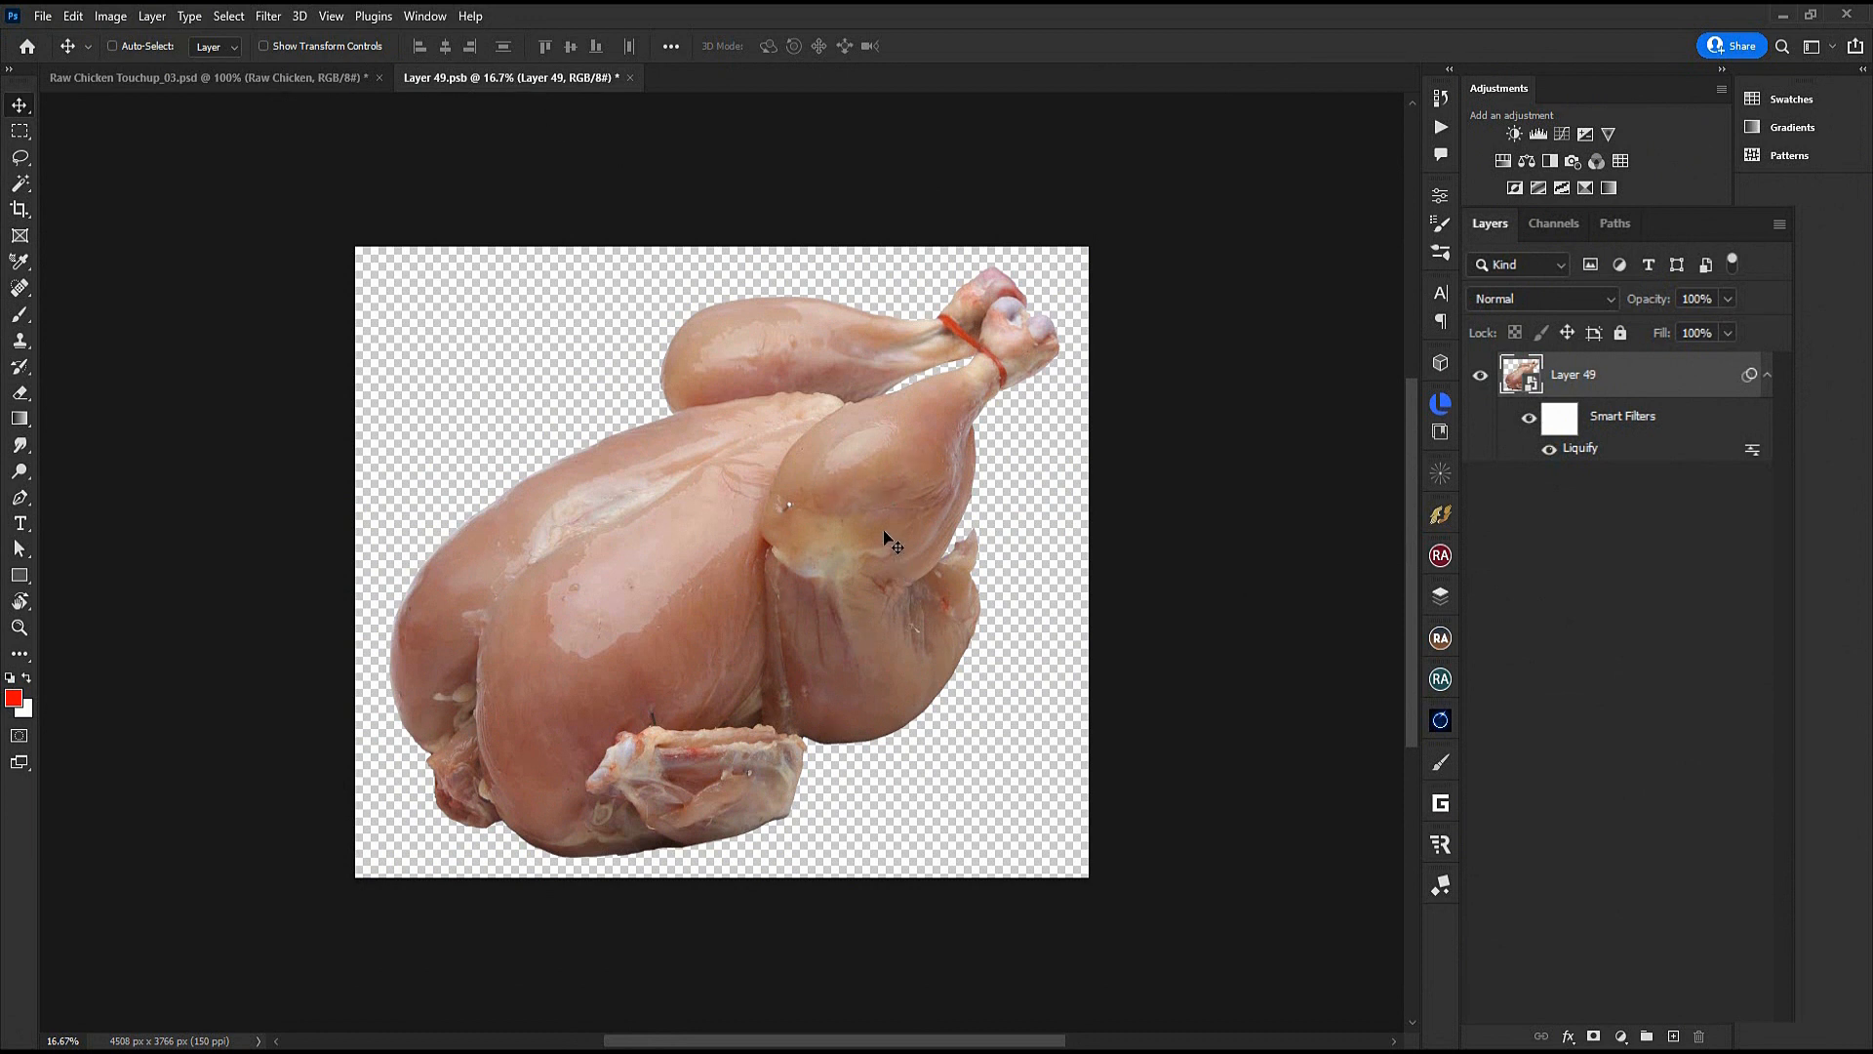
Save the reshaped smart object, check it in Raw Chicken Touchup_03.psd, and return to Layer 49.psb
key("ctrl+s")
key("ctrl+Tab")
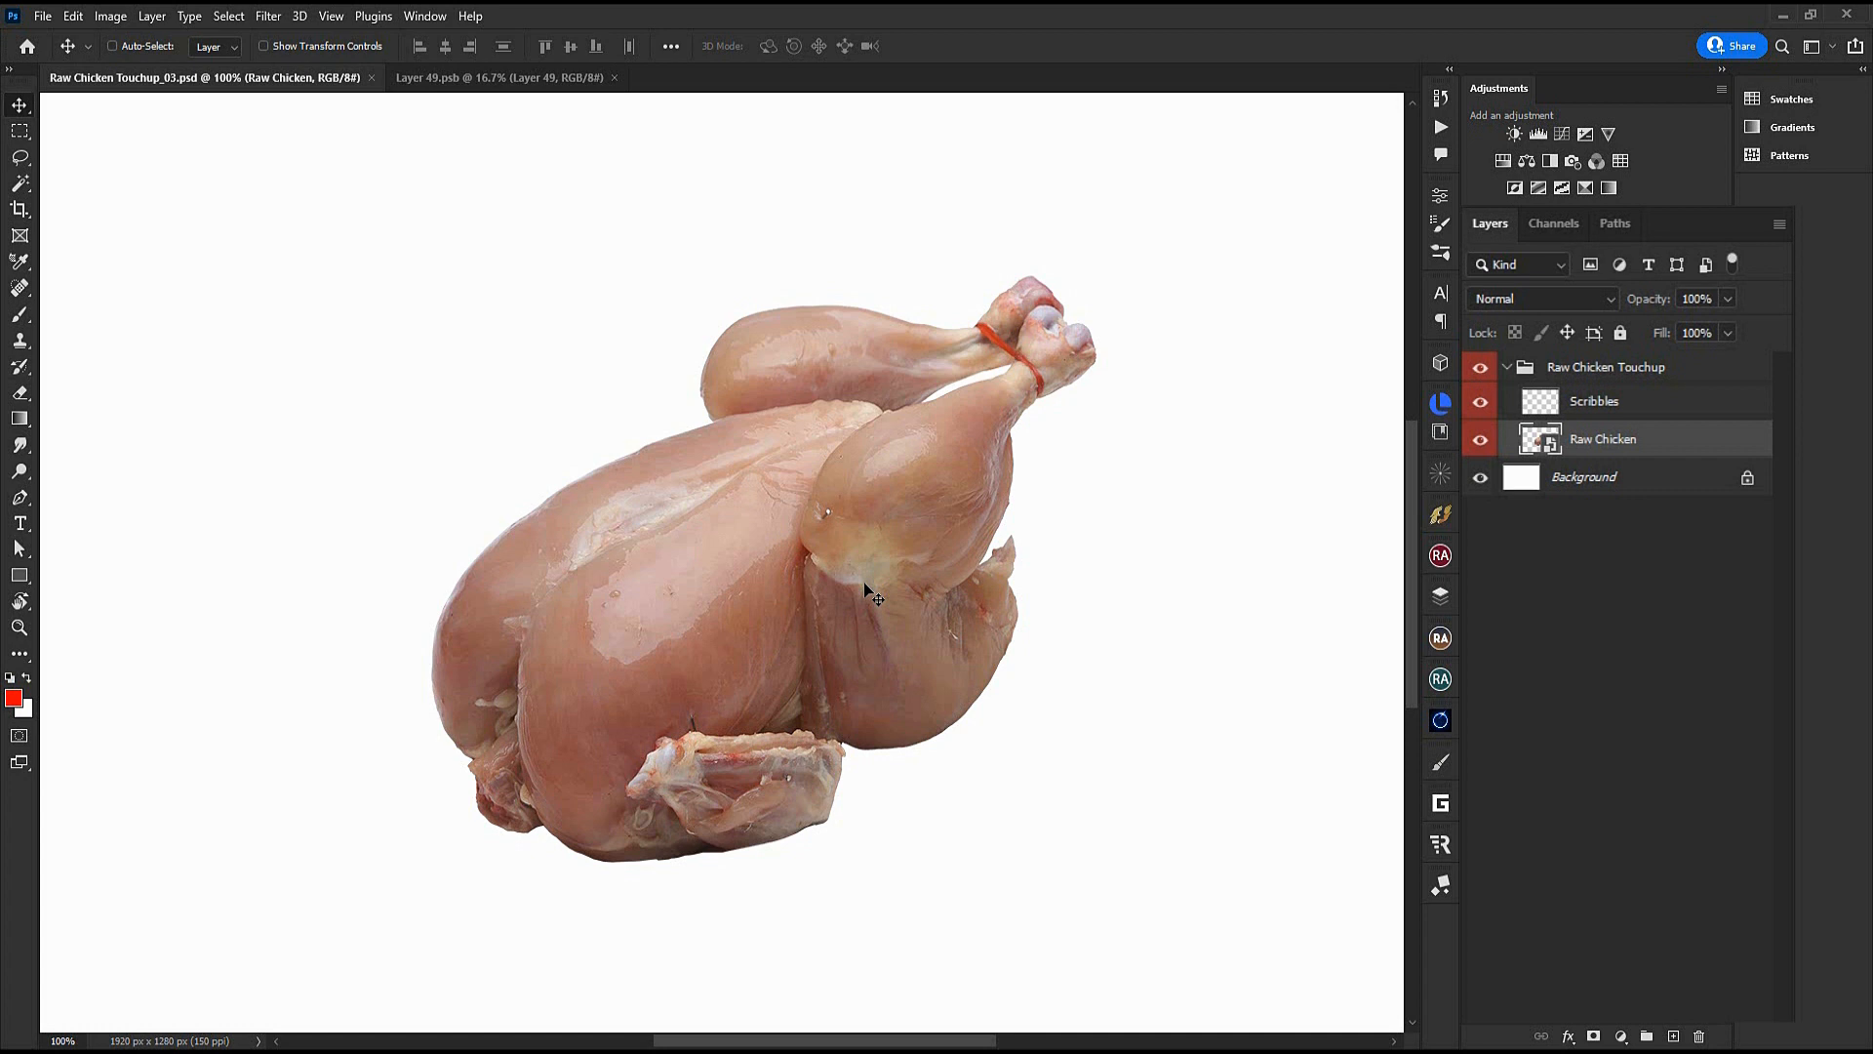
left_click(500, 77)
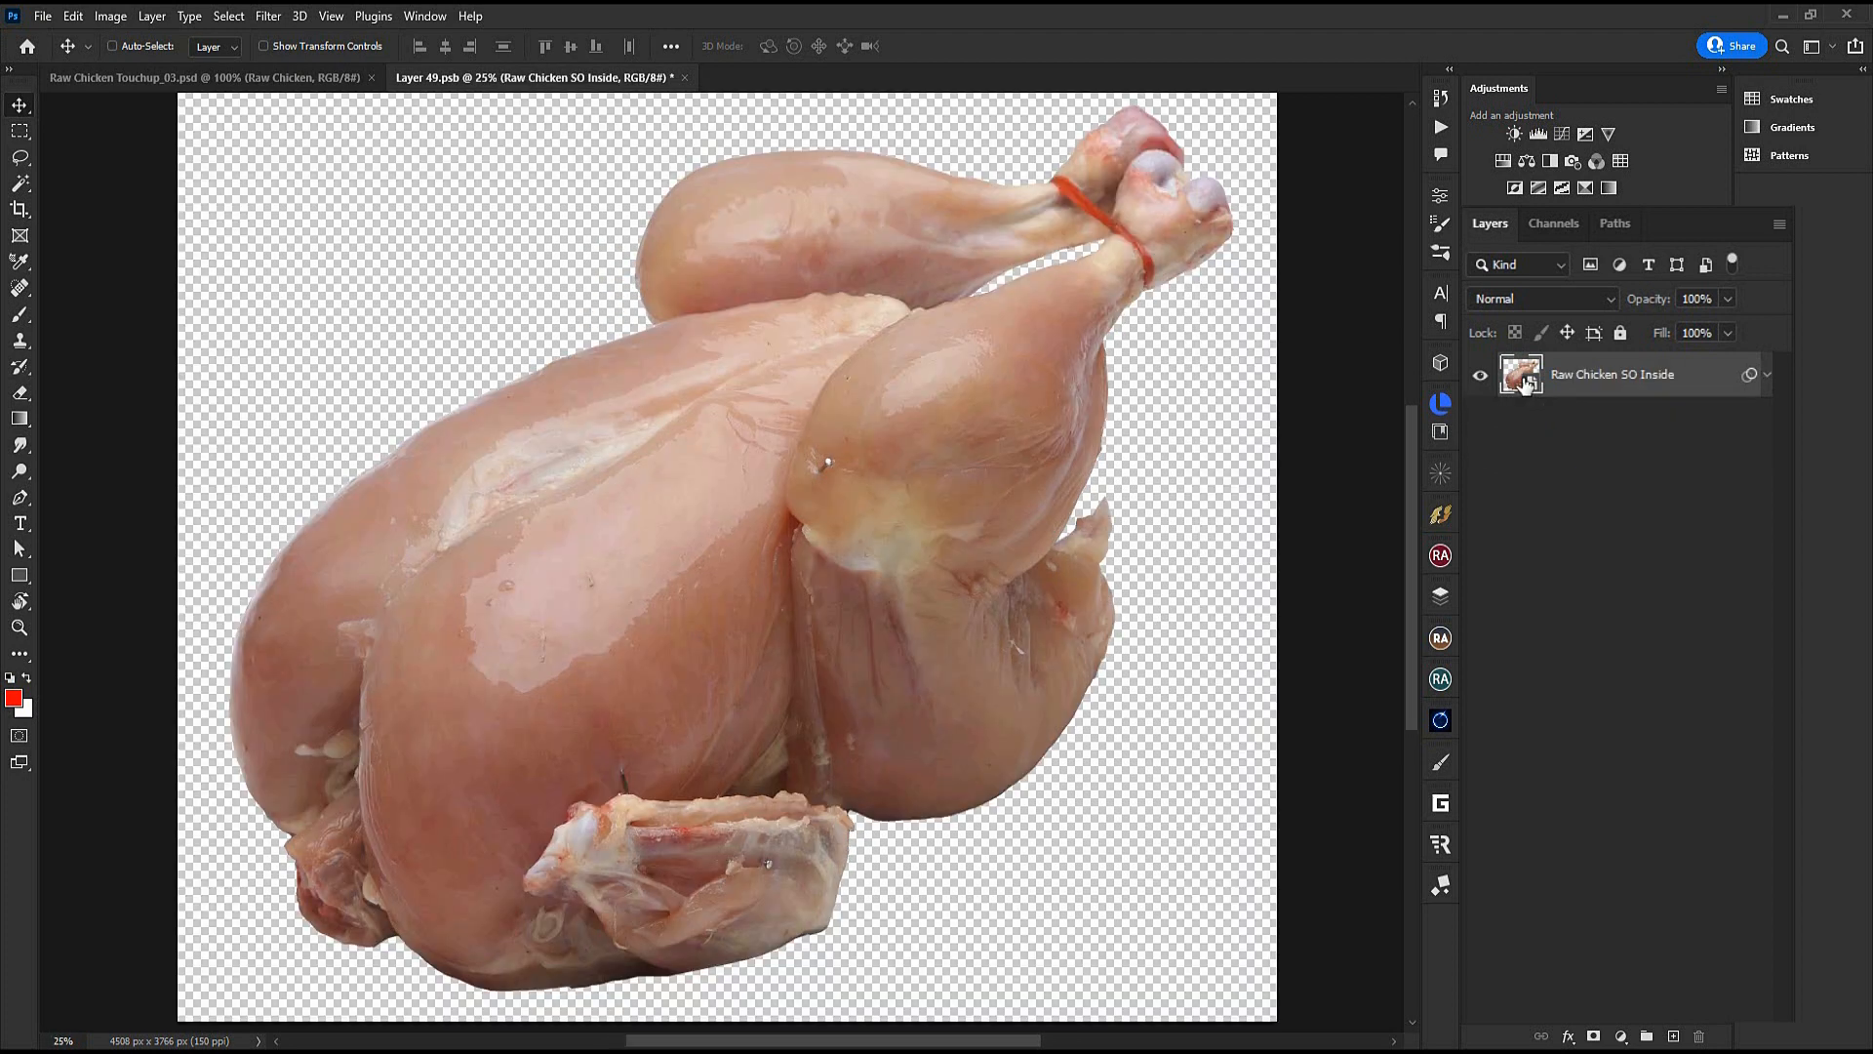
Add a layer mask to Raw Chicken SO Inside and set up a hard brush of about 451 px with 96% hardness
key("ctrl+m")
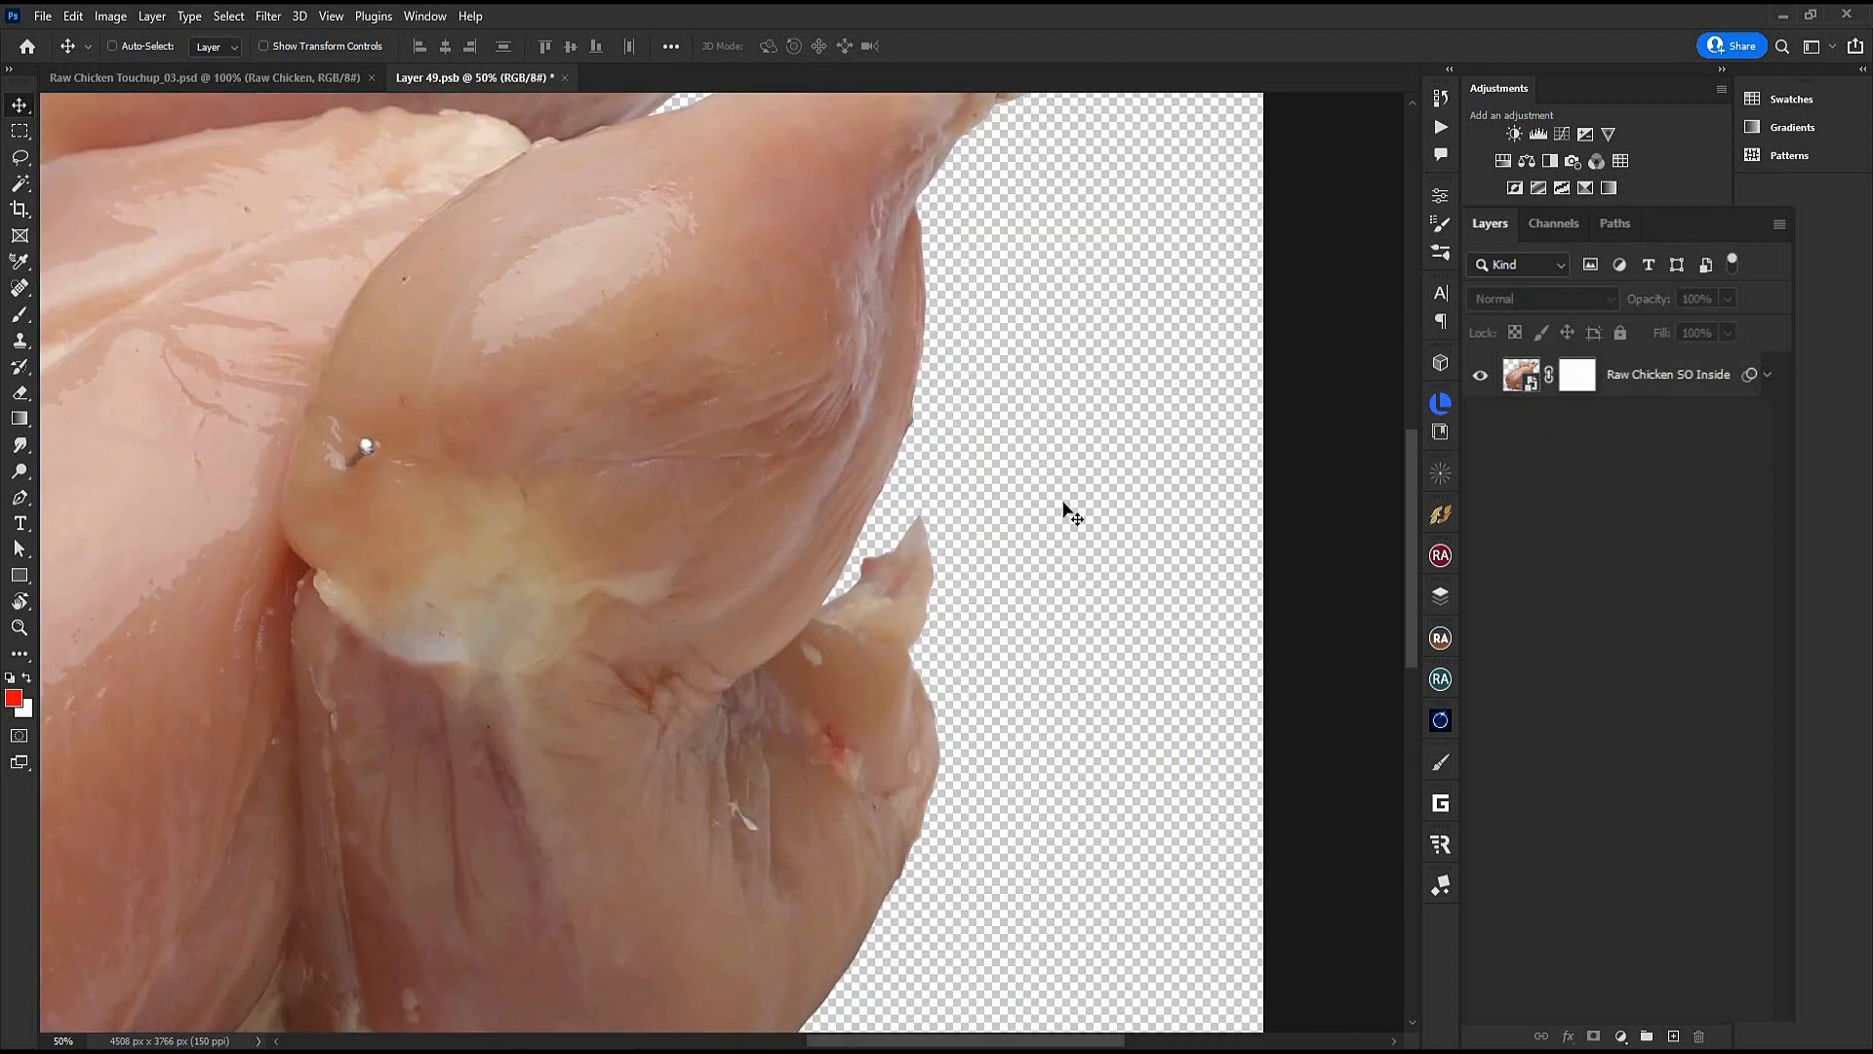
key("b")
left_click(1574, 375)
left_click_drag(963, 573, 1097, 576)
left_click_drag(1077, 439, 1046, 624)
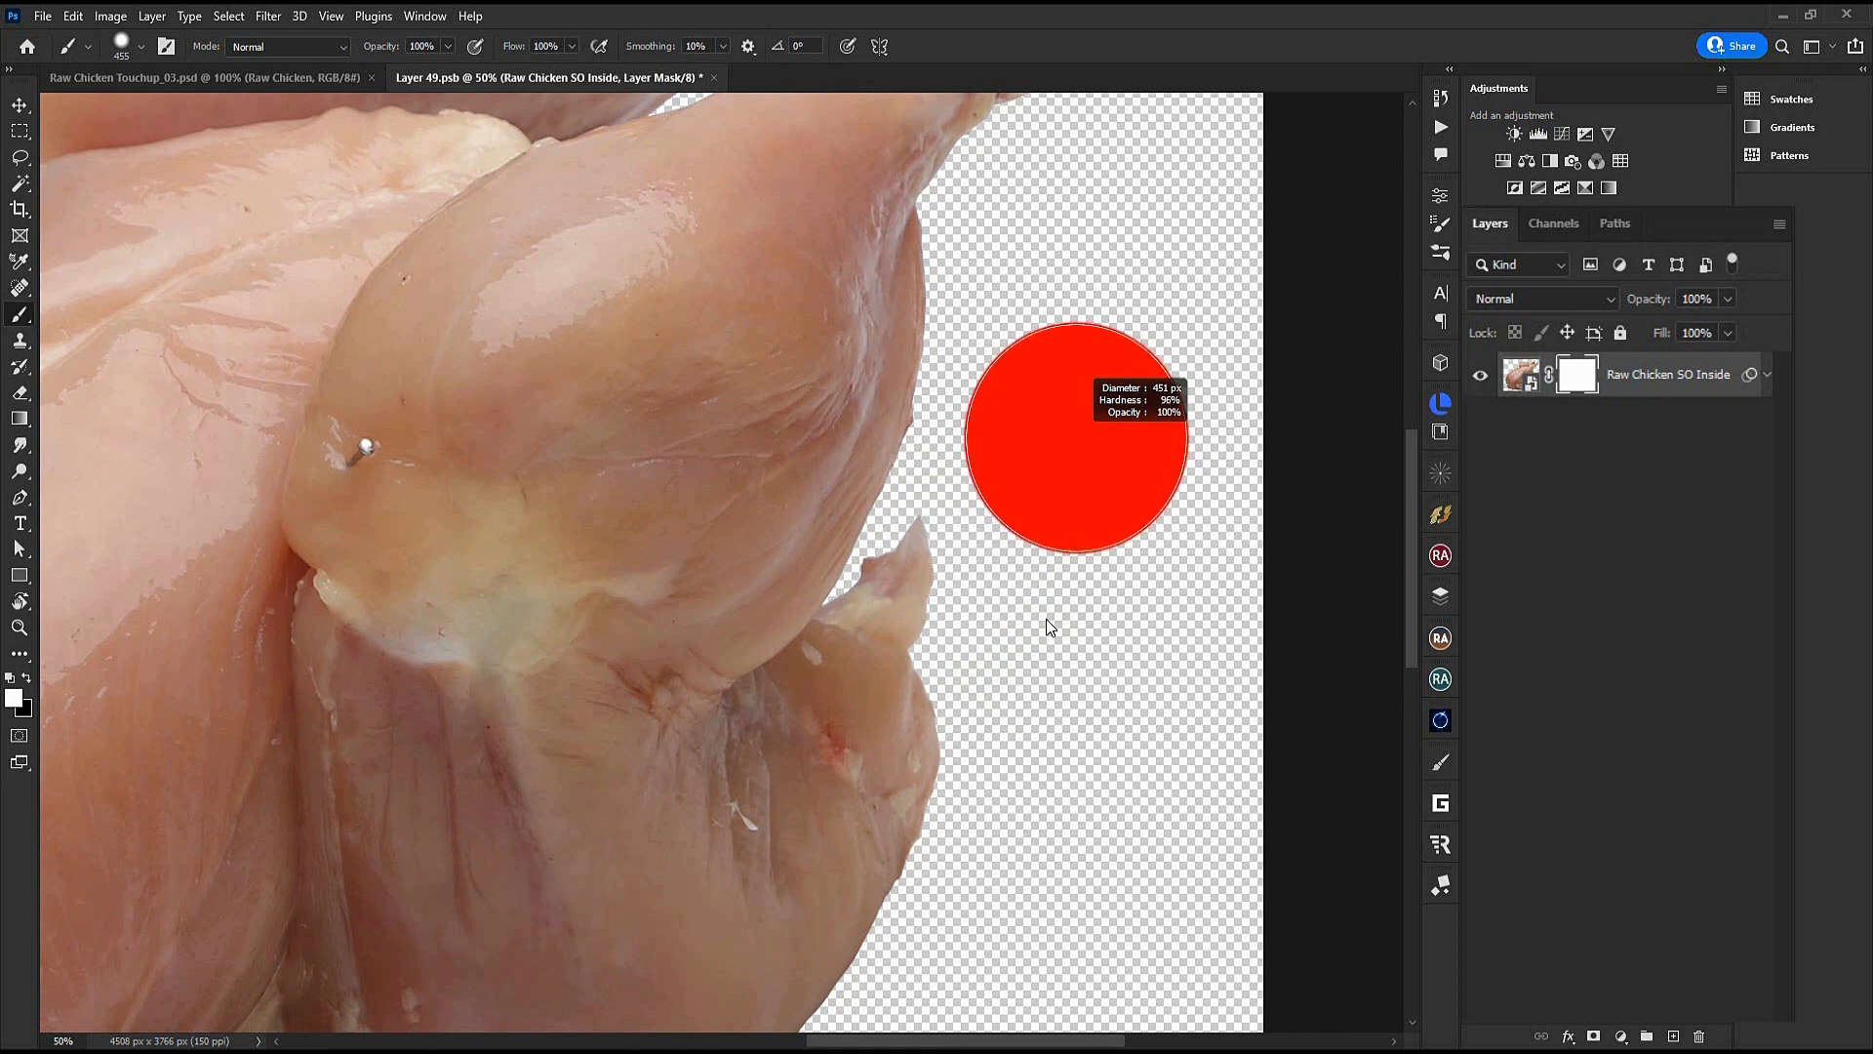
Paint black on the layer mask with a smaller brush to remove the pointed skin tip beside the near thigh
scroll(923, 576, "up", 2)
key("bracketleft")
key("bracketleft")
key("bracketleft")
key("bracketleft")
key("bracketleft")
key("bracketleft")
key("bracketleft")
key("bracketleft")
key("bracketleft")
key("bracketleft")
key("x")
left_click_drag(937, 693, 873, 664)
left_click_drag(1034, 648, 1032, 648)
mouse_move(861, 666)
left_mouse_down()
mouse_move(924, 518)
mouse_move(789, 622)
left_mouse_up()
Clean up the masked notch where the thigh meets the rear flap using a 25 px brush
key("bracketleft")
key("bracketleft")
key("bracketleft")
key("bracketleft")
key("bracketleft")
key("bracketleft")
key("bracketleft")
key("bracketleft")
mouse_move(743, 636)
left_mouse_down()
mouse_move(712, 663)
mouse_move(690, 650)
left_mouse_up()
key("x")
key("ctrl+0")
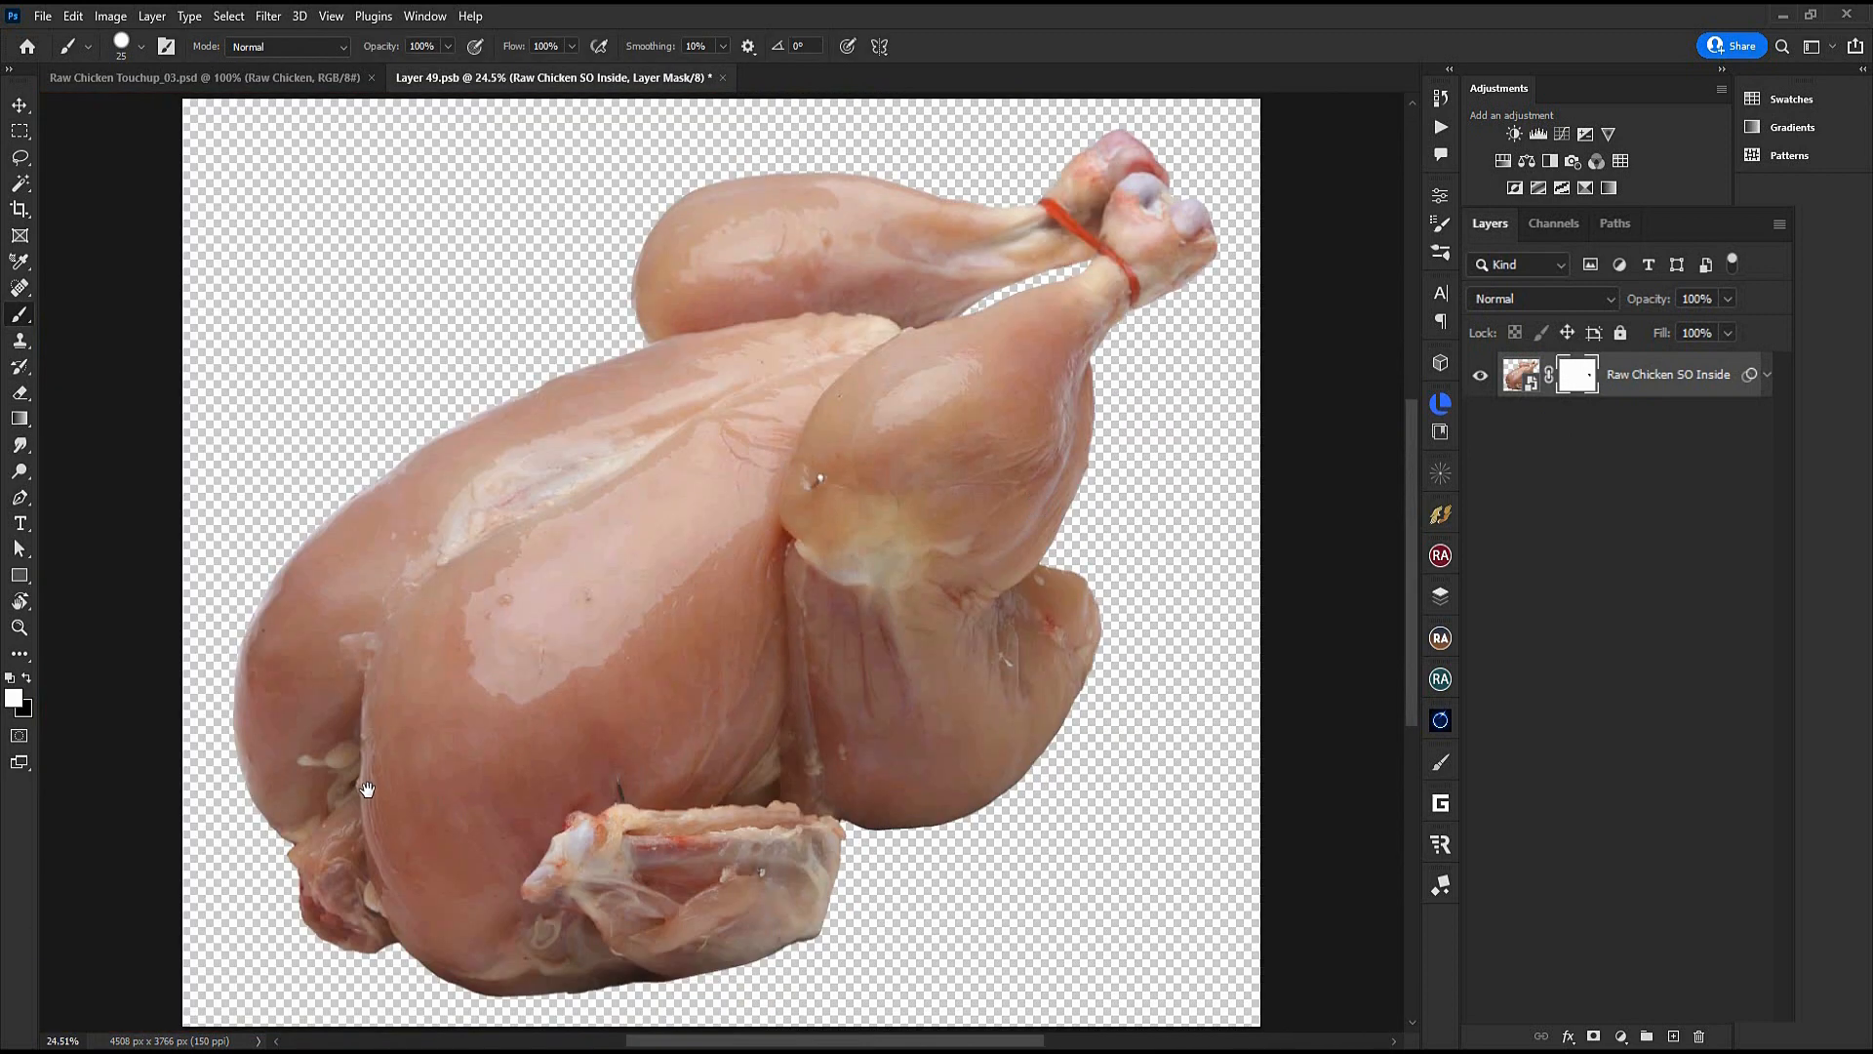
Mask out the ragged flesh hanging below the cavity at the chicken's lower-left edge, adjusting the brush size to the contour
left_click_drag(367, 789, 655, 499)
left_click(640, 527, "ctrl")
left_click(639, 546, "ctrl")
key("x")
key("bracketright")
key("bracketright")
key("bracketright")
key("bracketright")
key("bracketright")
key("bracketright")
key("bracketright")
left_click_drag(631, 652, 617, 673)
left_click_drag(605, 673, 556, 758)
left_click(527, 763, "ctrl")
left_click(511, 767, "ctrl")
key("bracketleft")
key("bracketleft")
key("bracketleft")
key("bracketleft")
mouse_move(588, 610)
left_mouse_down()
mouse_move(657, 652)
mouse_move(747, 810)
left_mouse_up()
Refine the masked cavity edge by painting white on the mask with a 90 px brush
key("x")
key("bracketright")
key("bracketright")
key("bracketright")
key("bracketright")
left_click_drag(340, 318, 852, 768)
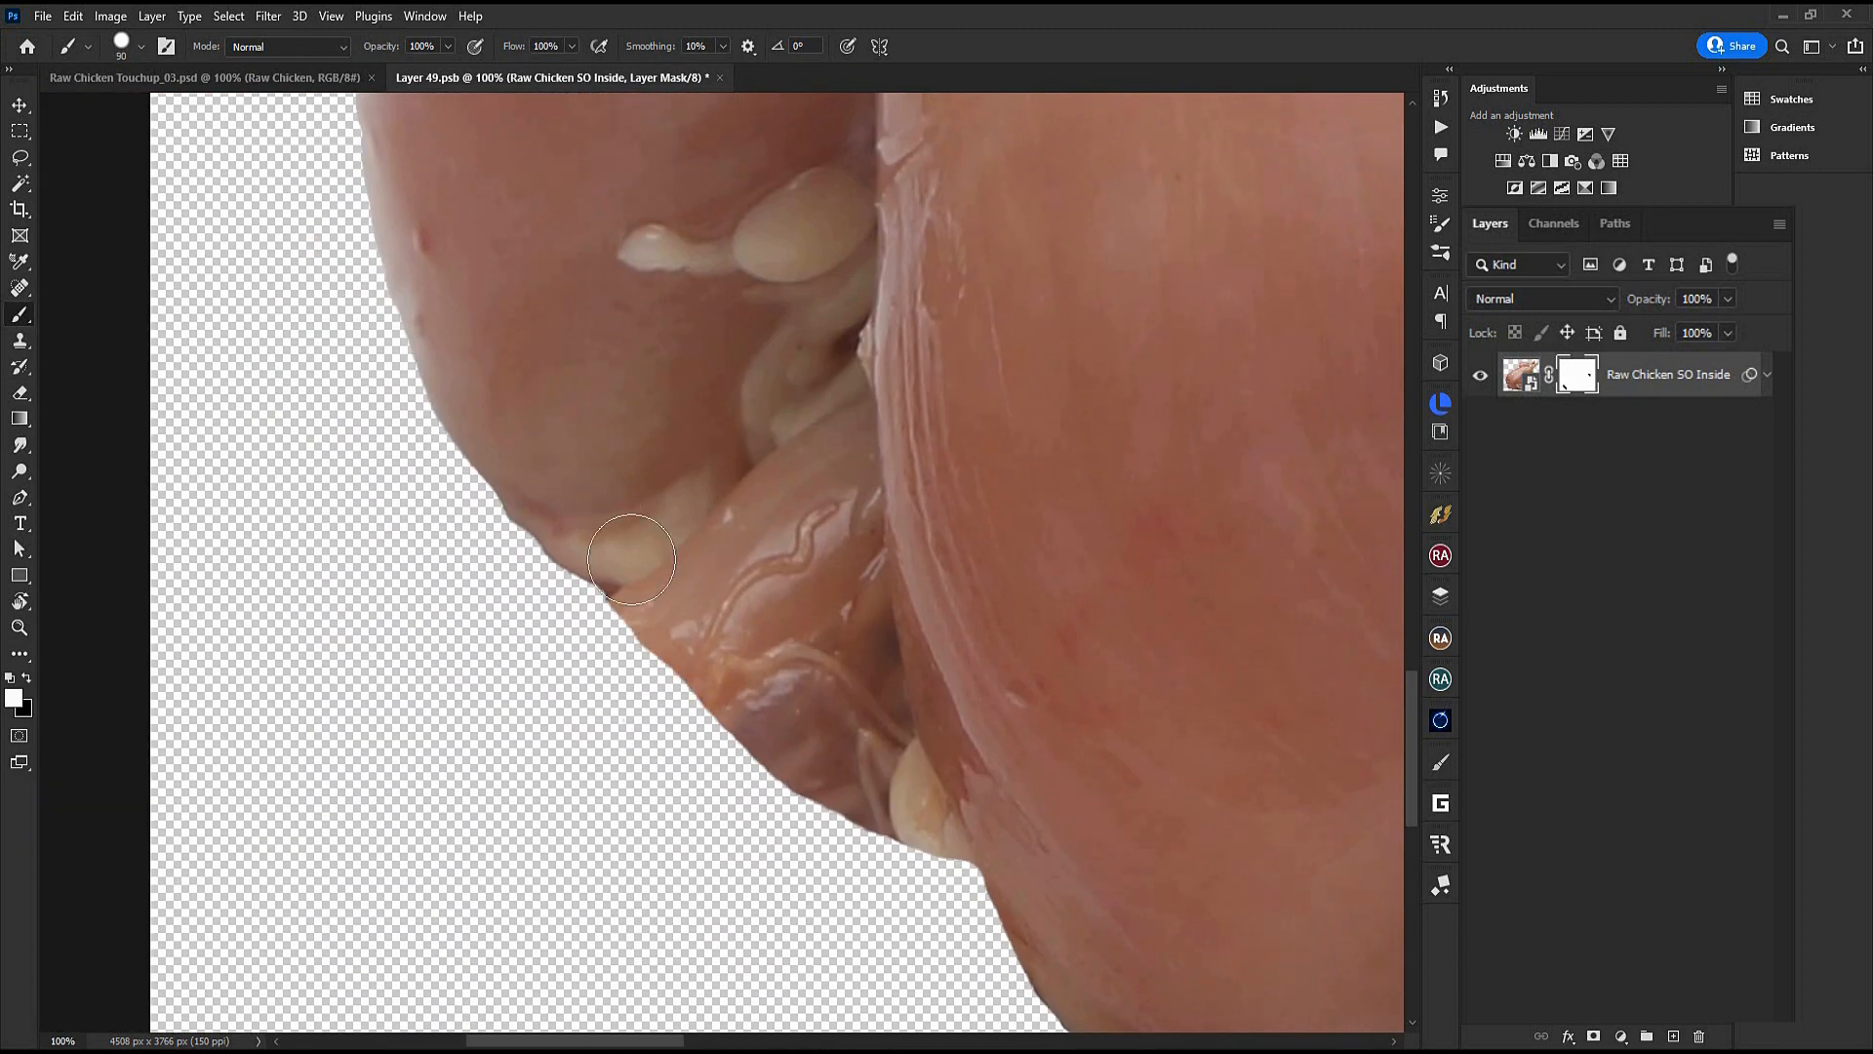
left_click(554, 883, "alt")
left_click(554, 883, "alt")
left_click(821, 525, "alt")
left_click(821, 525, "alt")
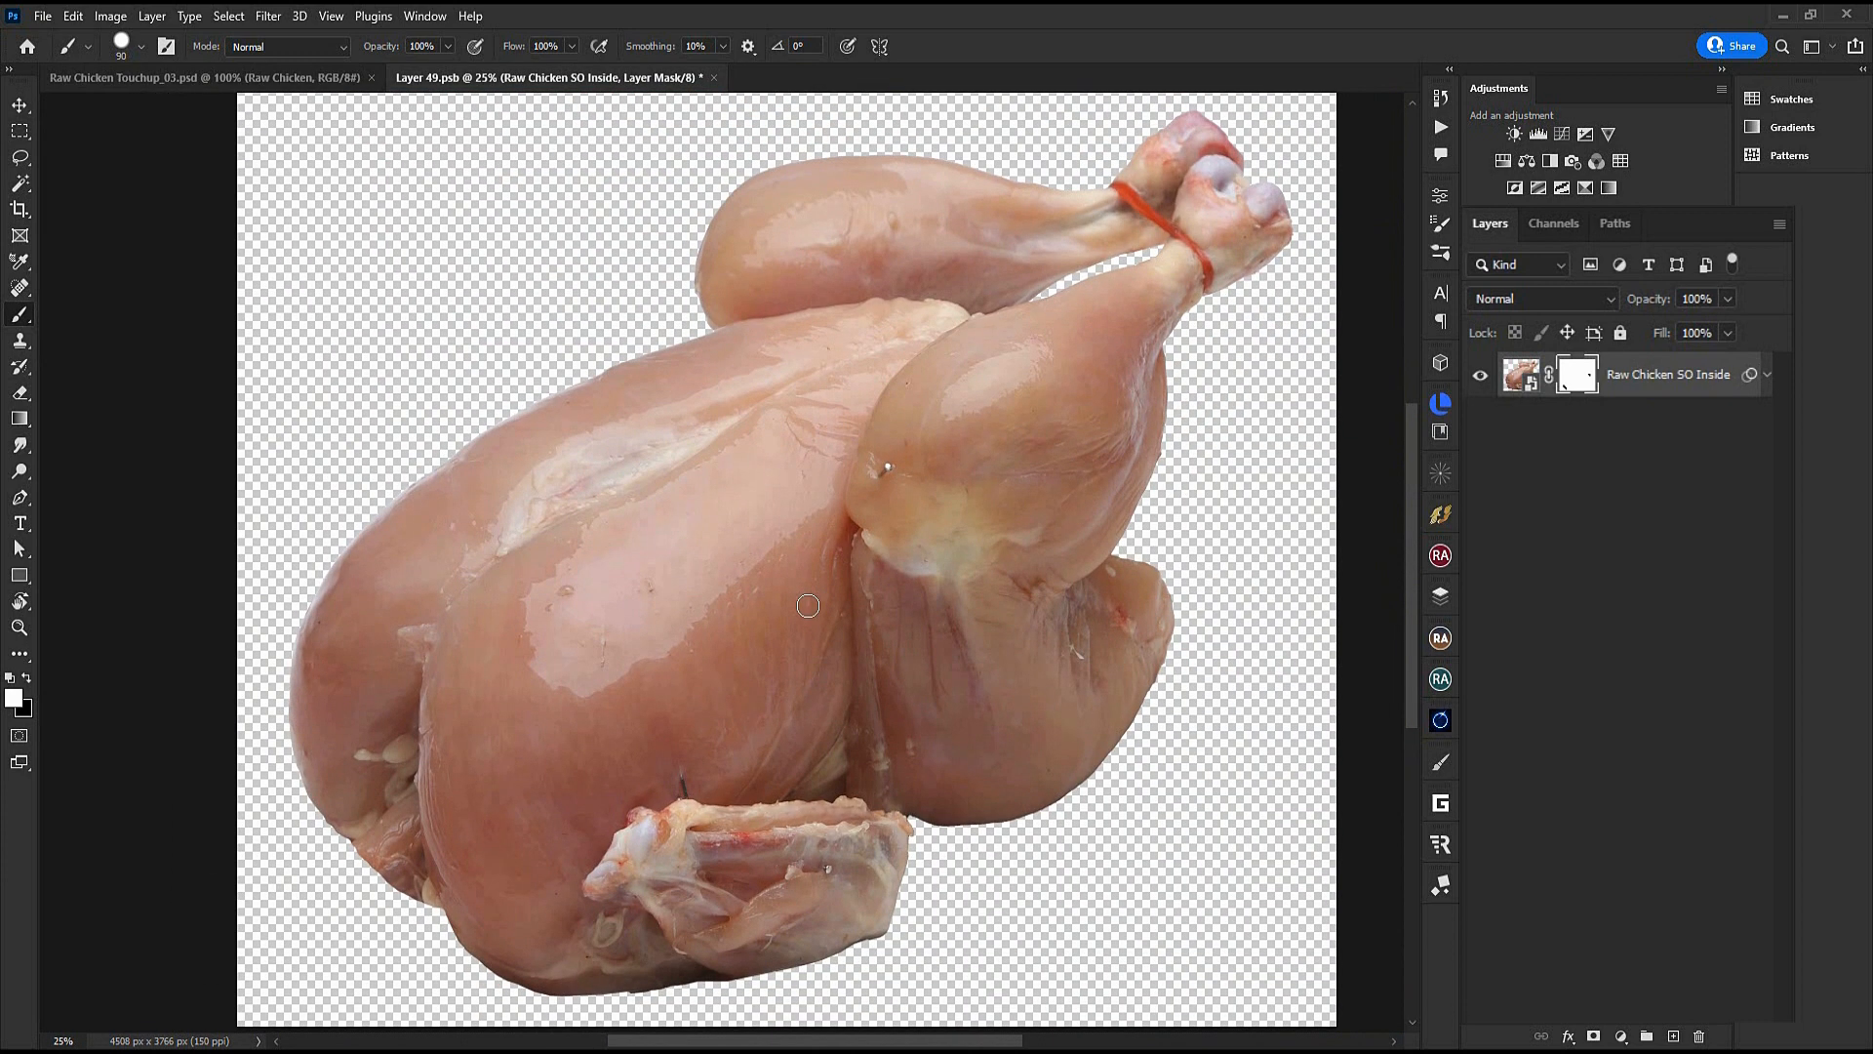
Create a new layer named Spots above Raw Chicken SO Inside
left_click(1520, 375)
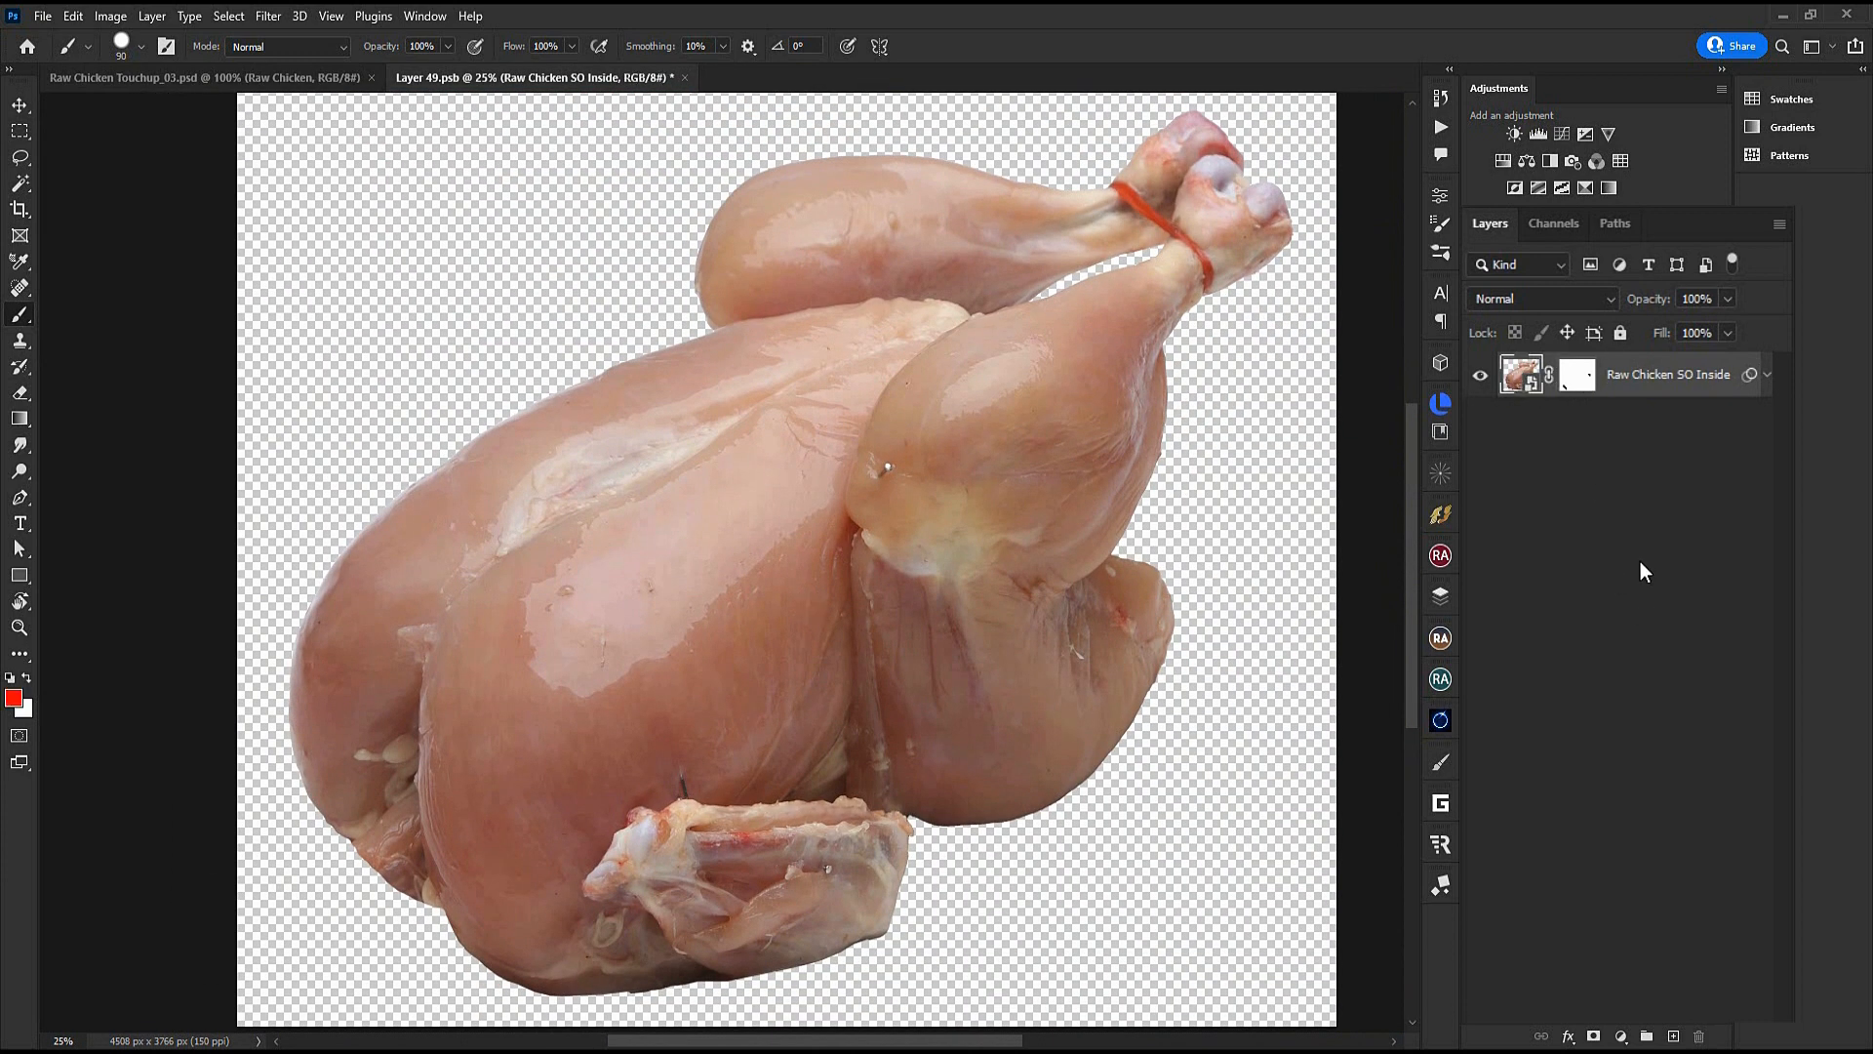
key("ctrl+shift+alt+n")
double_click(1752, 385)
type("Spots")
key("Return")
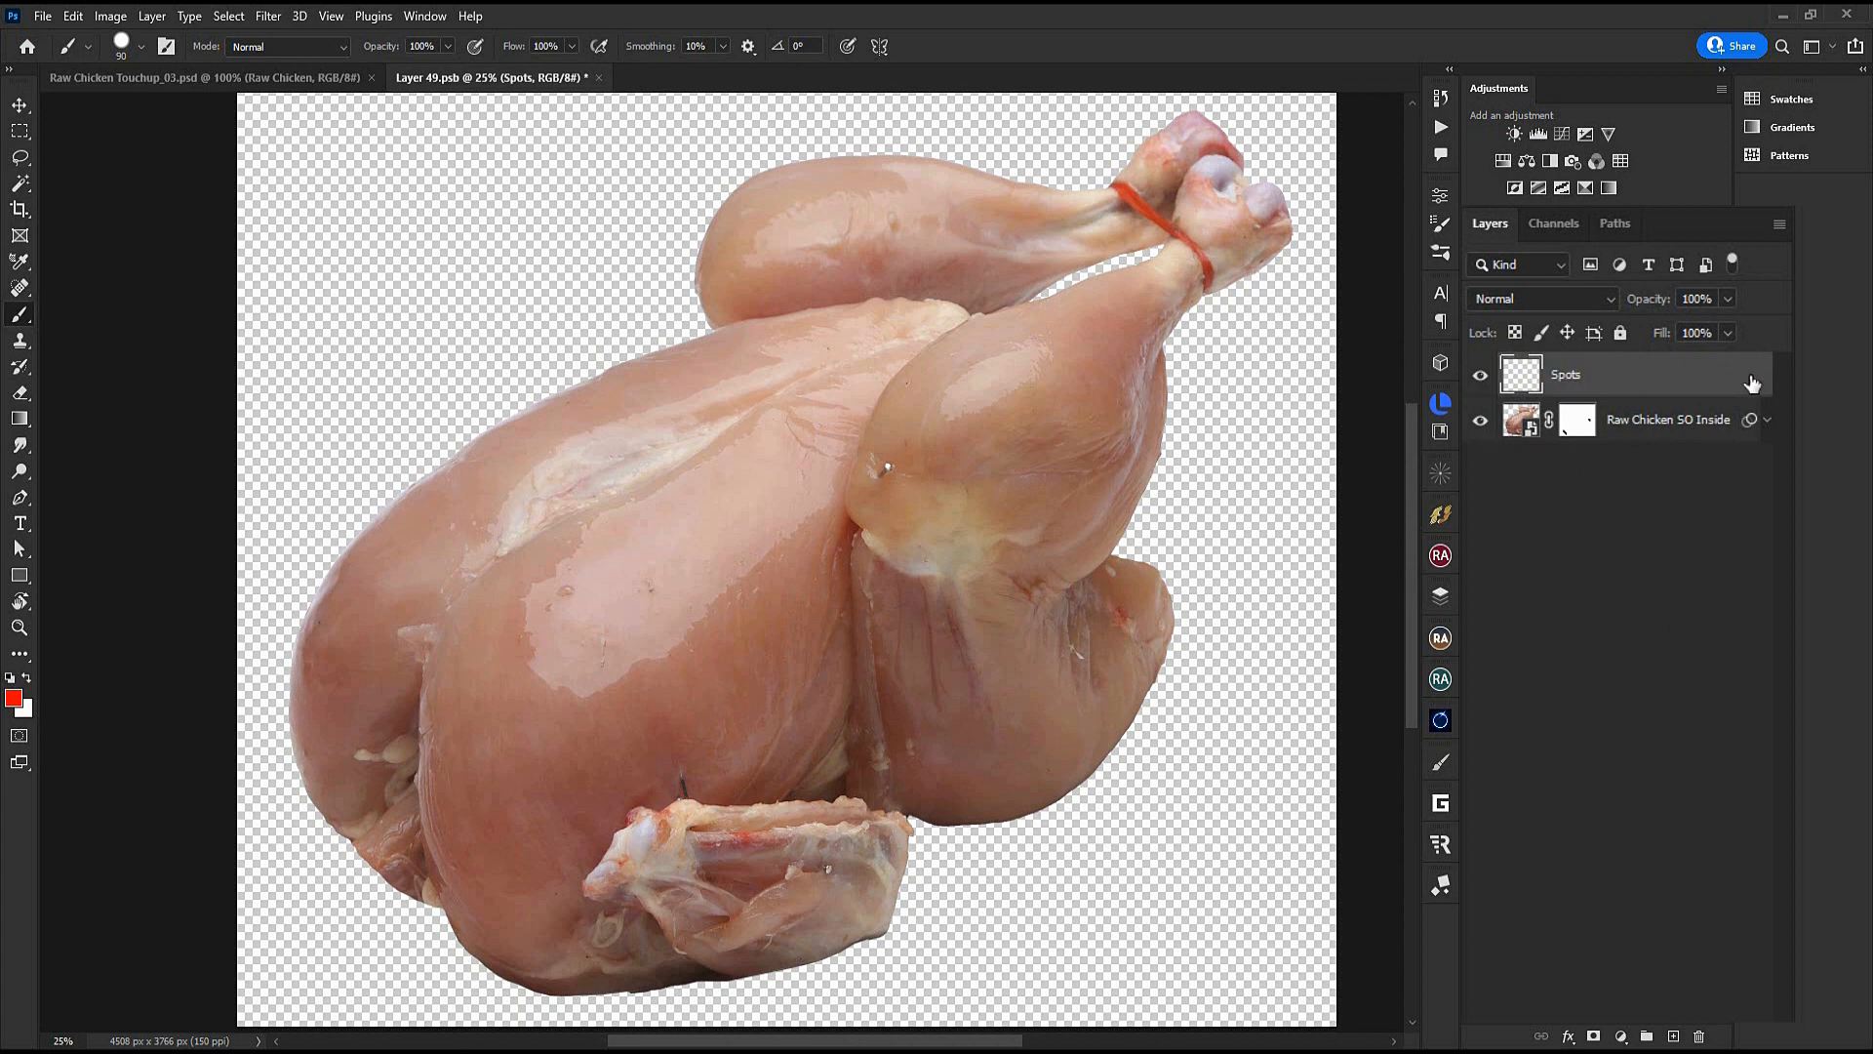
Remove the white and dark speck on the near thigh with the Spot Healing Brush on the Spots layer
left_click(825, 428, "ctrl")
key("j")
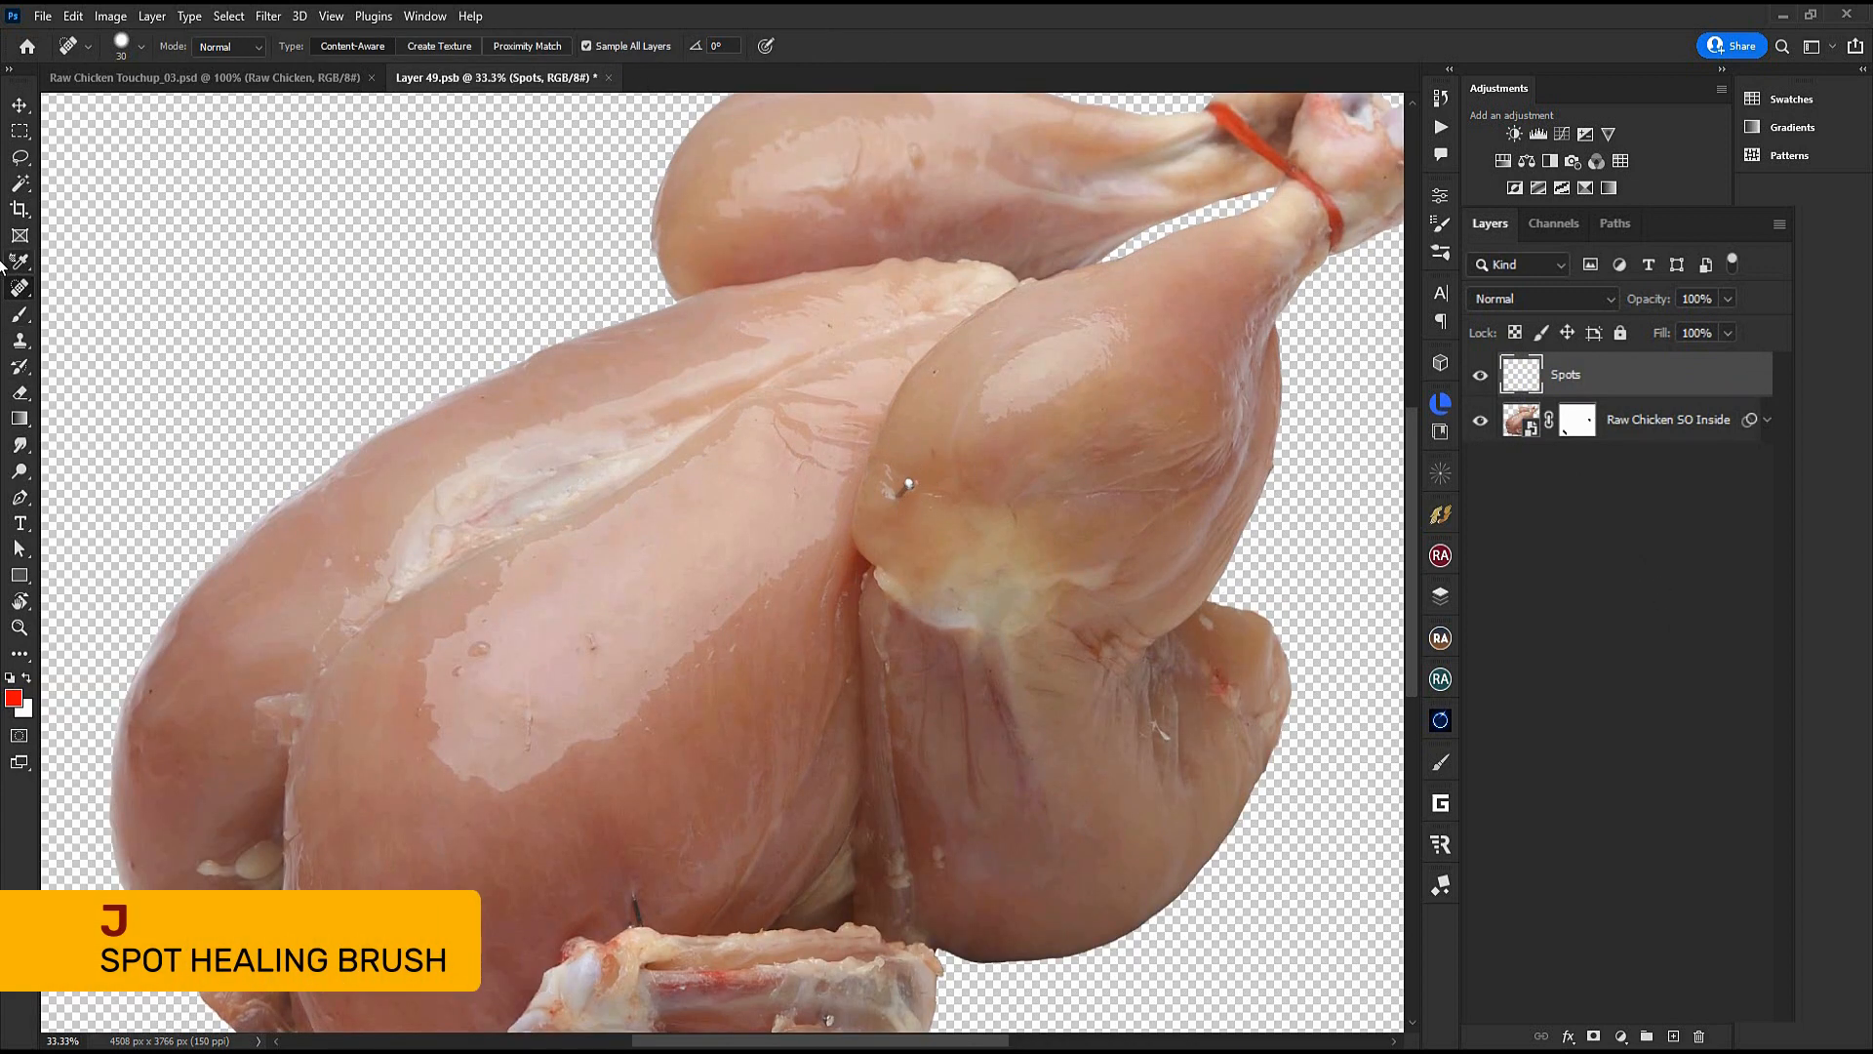
left_click(844, 535, "ctrl")
key("bracketright")
key("bracketright")
key("bracketright")
key("bracketright")
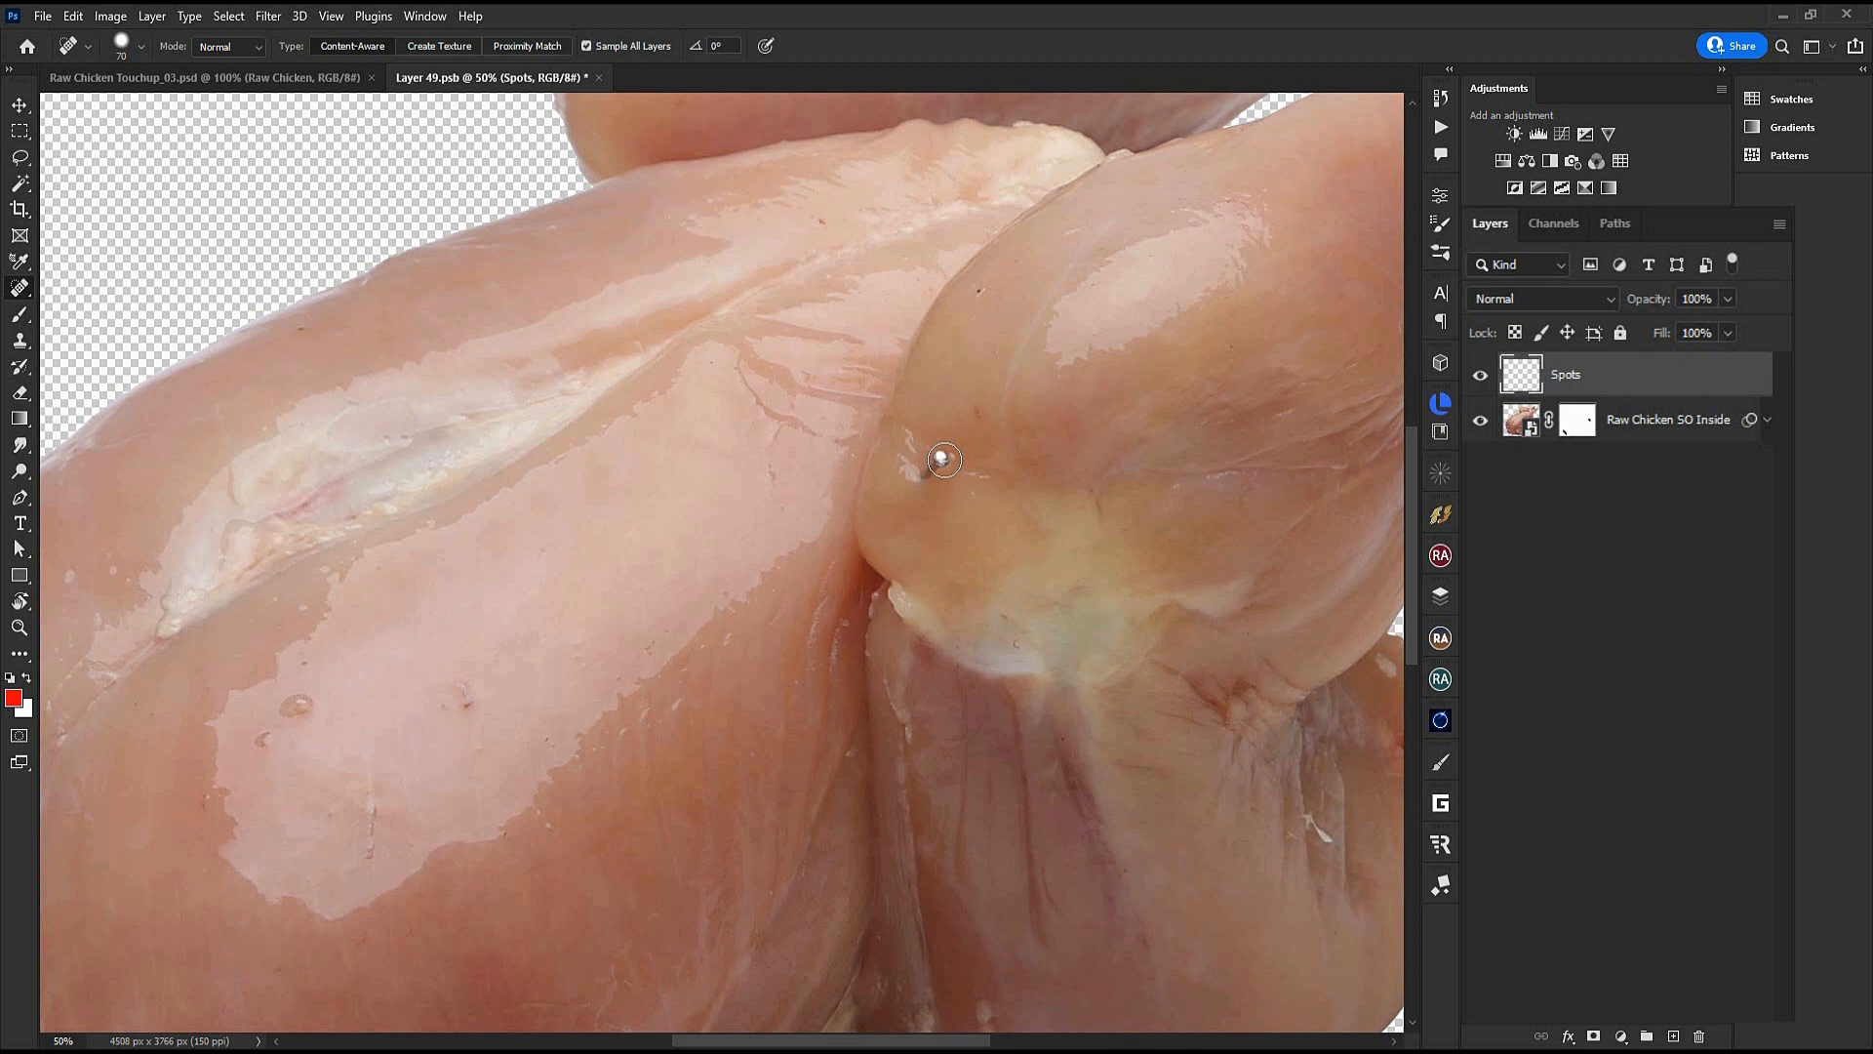
key("bracketleft")
left_click(940, 458)
Heal the small blemishes in and around the large breast highlight with a smaller Spot Healing Brush
key("bracketleft")
key("bracketleft")
key("bracketleft")
left_click_drag(462, 682, 460, 698)
left_click(441, 705)
left_click_drag(371, 790, 369, 850)
left_click_drag(478, 773, 668, 660)
left_click(737, 627)
left_click(669, 637)
left_click_drag(749, 725, 690, 732)
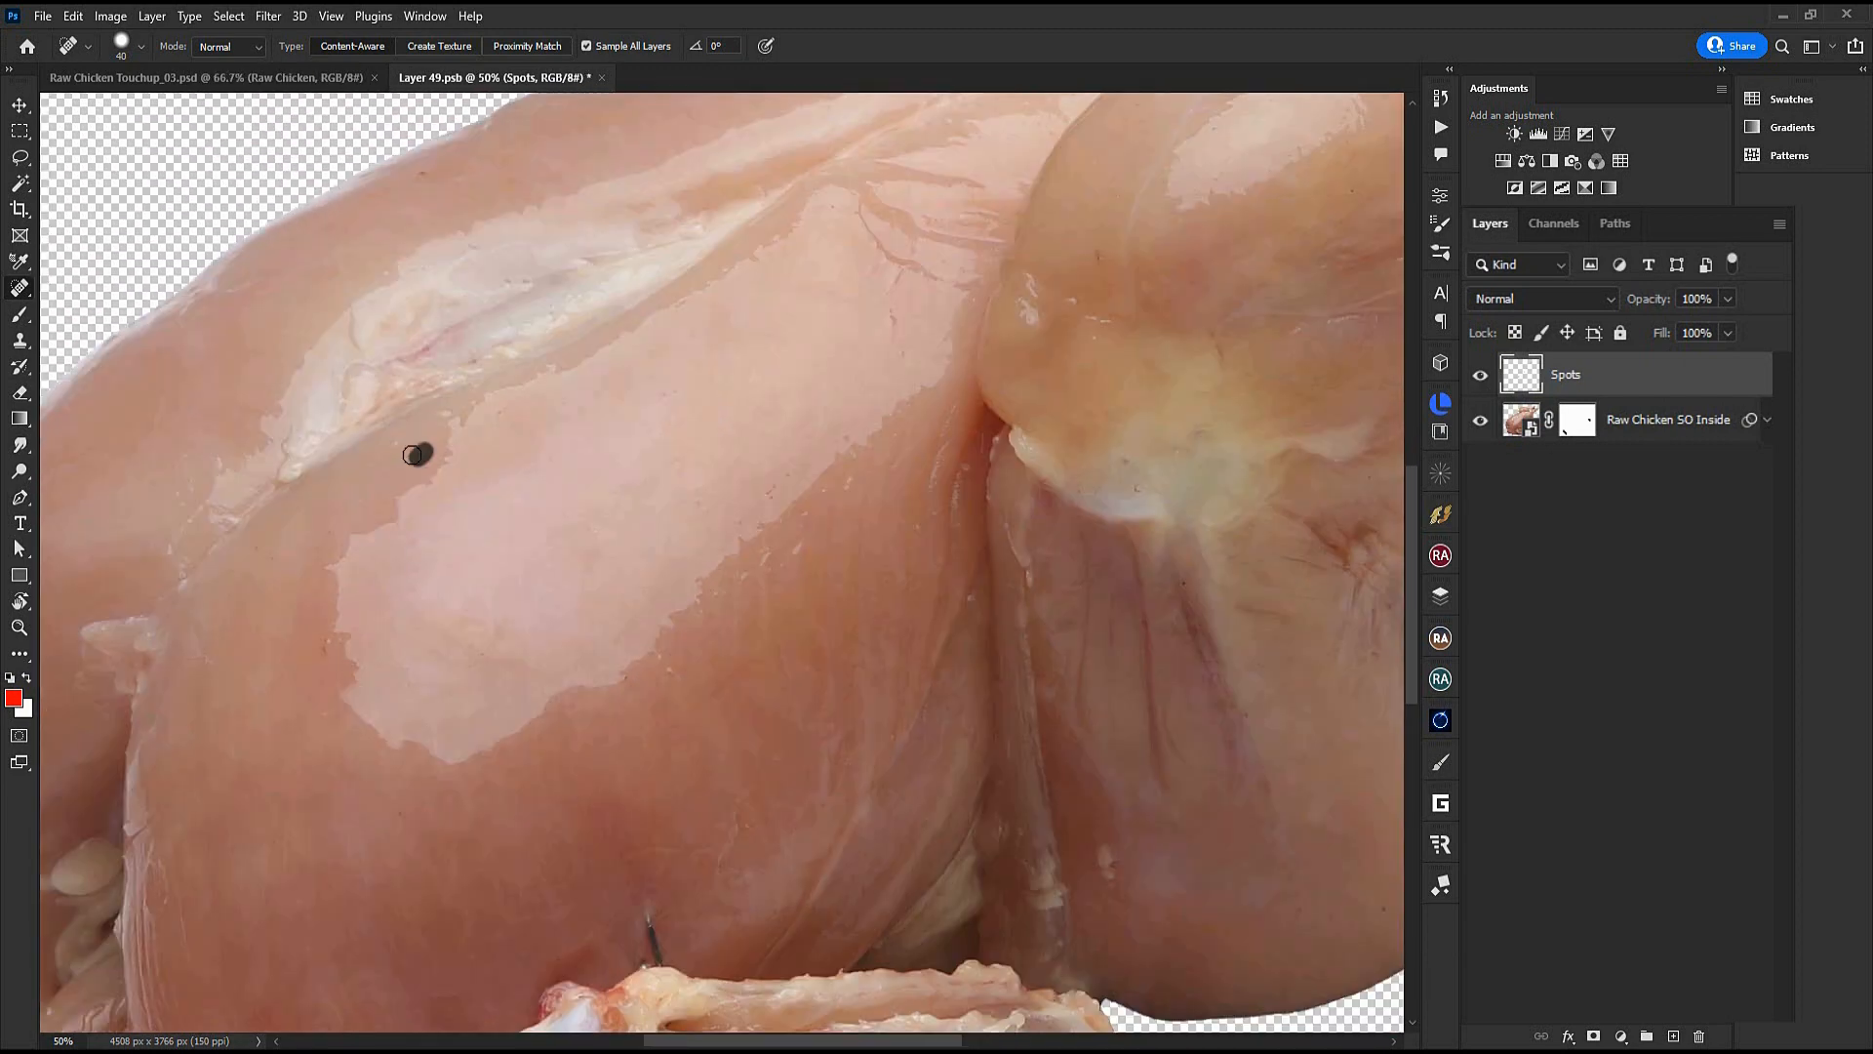
Heal the dark quill above the wing stump and the loose specks across the breast and lower thigh with a 35–40 px brush
left_click_drag(841, 607, 653, 551)
left_click_drag(1302, 537, 912, 613)
left_click_drag(607, 406, 846, 520)
left_click_drag(644, 878, 1005, 426)
left_click_drag(637, 616, 642, 652)
key("bracketleft")
left_click_drag(949, 859, 862, 682)
left_click(857, 625)
mouse_move(821, 617)
left_mouse_down()
mouse_move(777, 645)
mouse_move(892, 597)
left_mouse_up()
left_click_drag(894, 689, 916, 674)
left_click(972, 616)
left_click_drag(1069, 481, 1085, 475)
mouse_move(750, 507)
left_mouse_down()
mouse_move(903, 496)
mouse_move(886, 490)
left_mouse_up()
mouse_move(624, 673)
left_mouse_down()
mouse_move(719, 635)
mouse_move(681, 630)
left_mouse_up()
mouse_move(689, 605)
left_mouse_down()
mouse_move(640, 653)
mouse_move(647, 626)
left_mouse_up()
left_click_drag(310, 299, 402, 392)
left_click_drag(974, 322, 771, 618)
mouse_move(1068, 356)
left_mouse_down()
mouse_move(965, 448)
mouse_move(843, 505)
left_mouse_up()
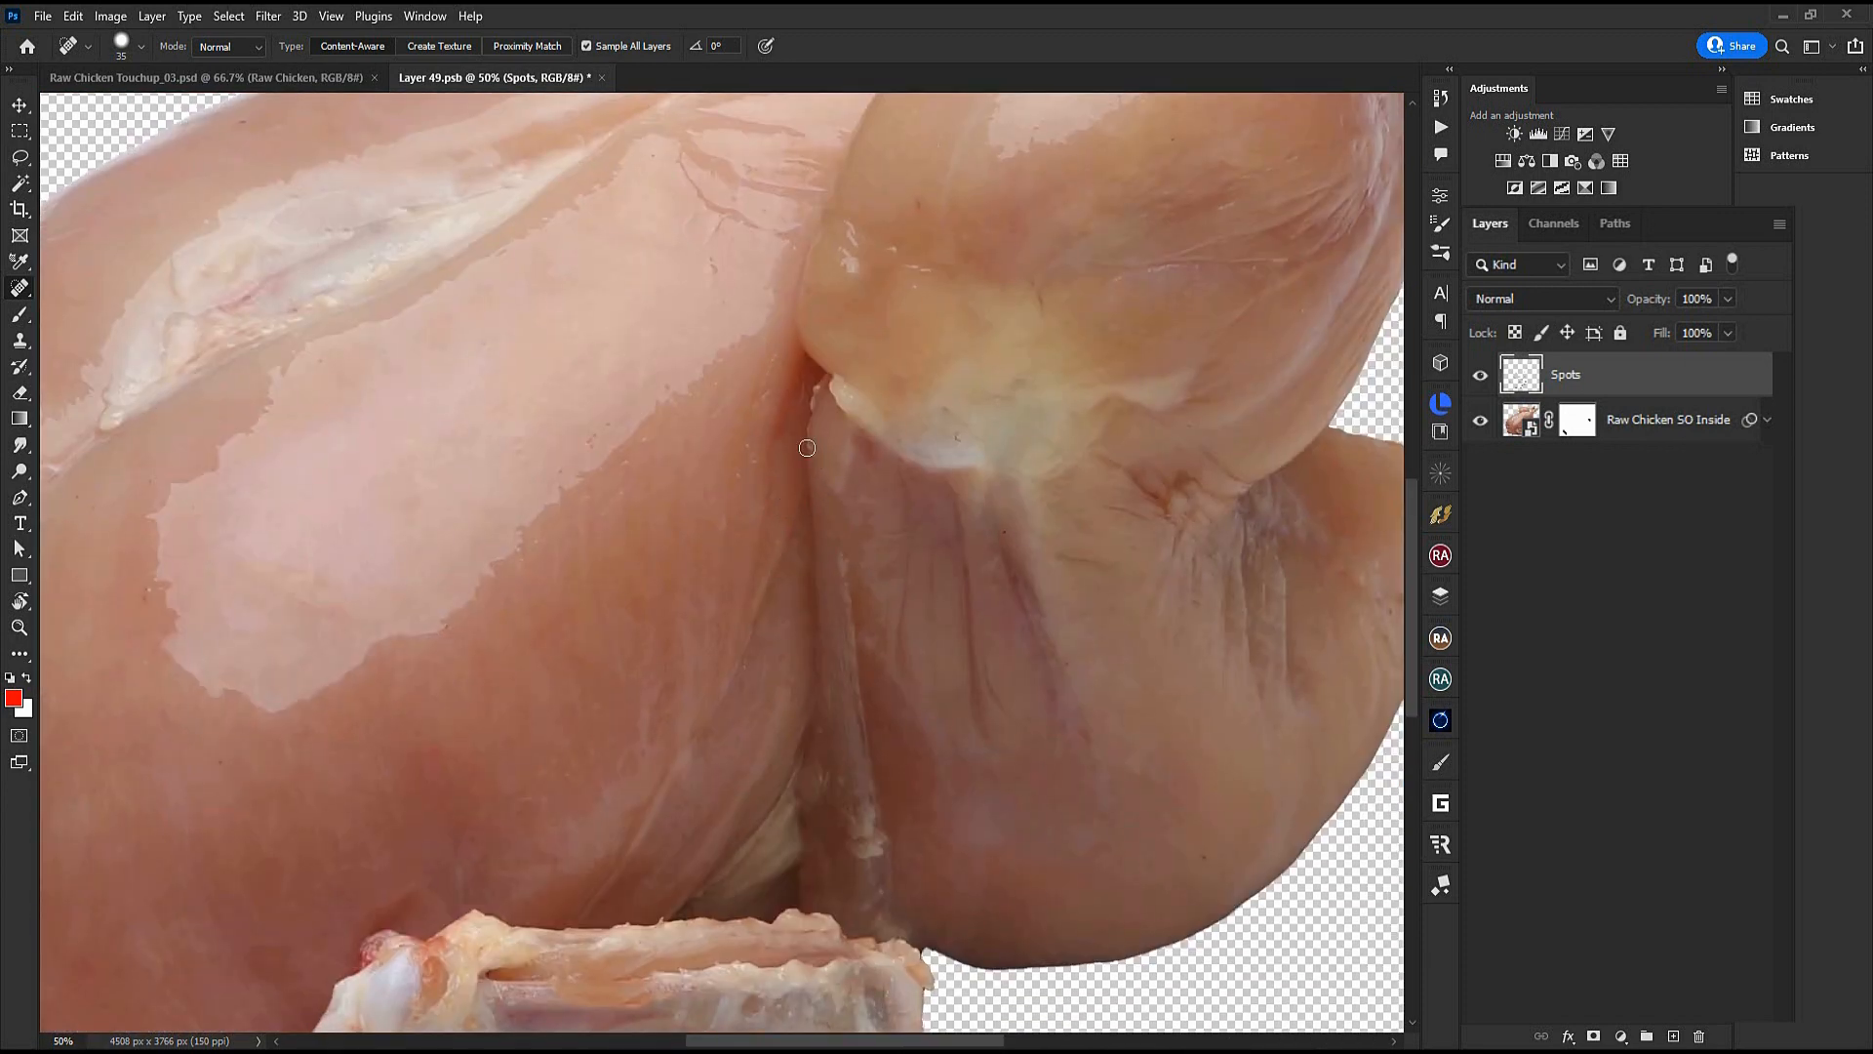
Heal the pale nub of flesh beside the cavity on the chicken's left side with a larger Spot Healing Brush
scroll(815, 382, "left", 5)
key("bracketright")
left_click_drag(430, 786, 530, 652)
key("bracketright")
key("bracketright")
left_click_drag(529, 650, 571, 659)
left_click_drag(456, 689, 568, 659)
left_click(536, 665)
Heal the remaining spots and red creases across the far breast, thigh and wing stump, varying the Spot Healing Brush size
left_click_drag(916, 960, 728, 677)
left_click_drag(766, 108, 651, 530)
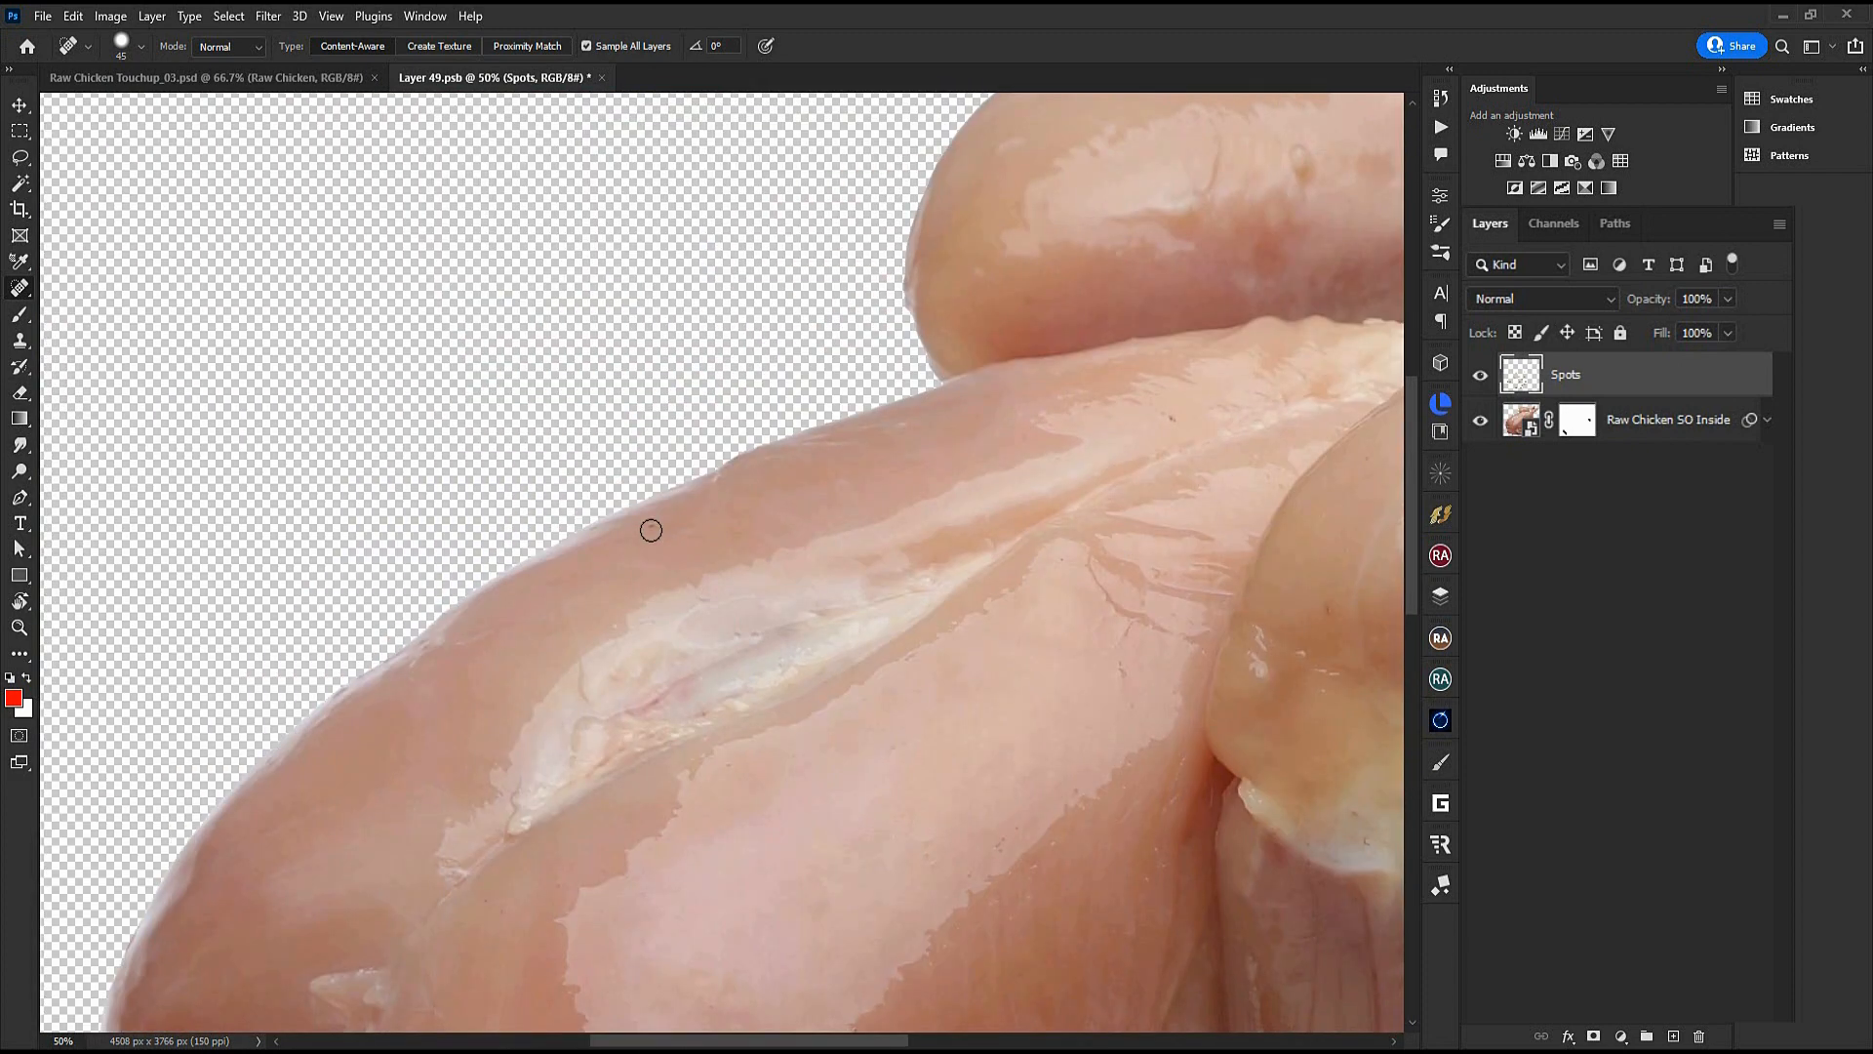
scroll(732, 596, "right", 5)
key("bracketleft")
scroll(770, 625, "right", 4)
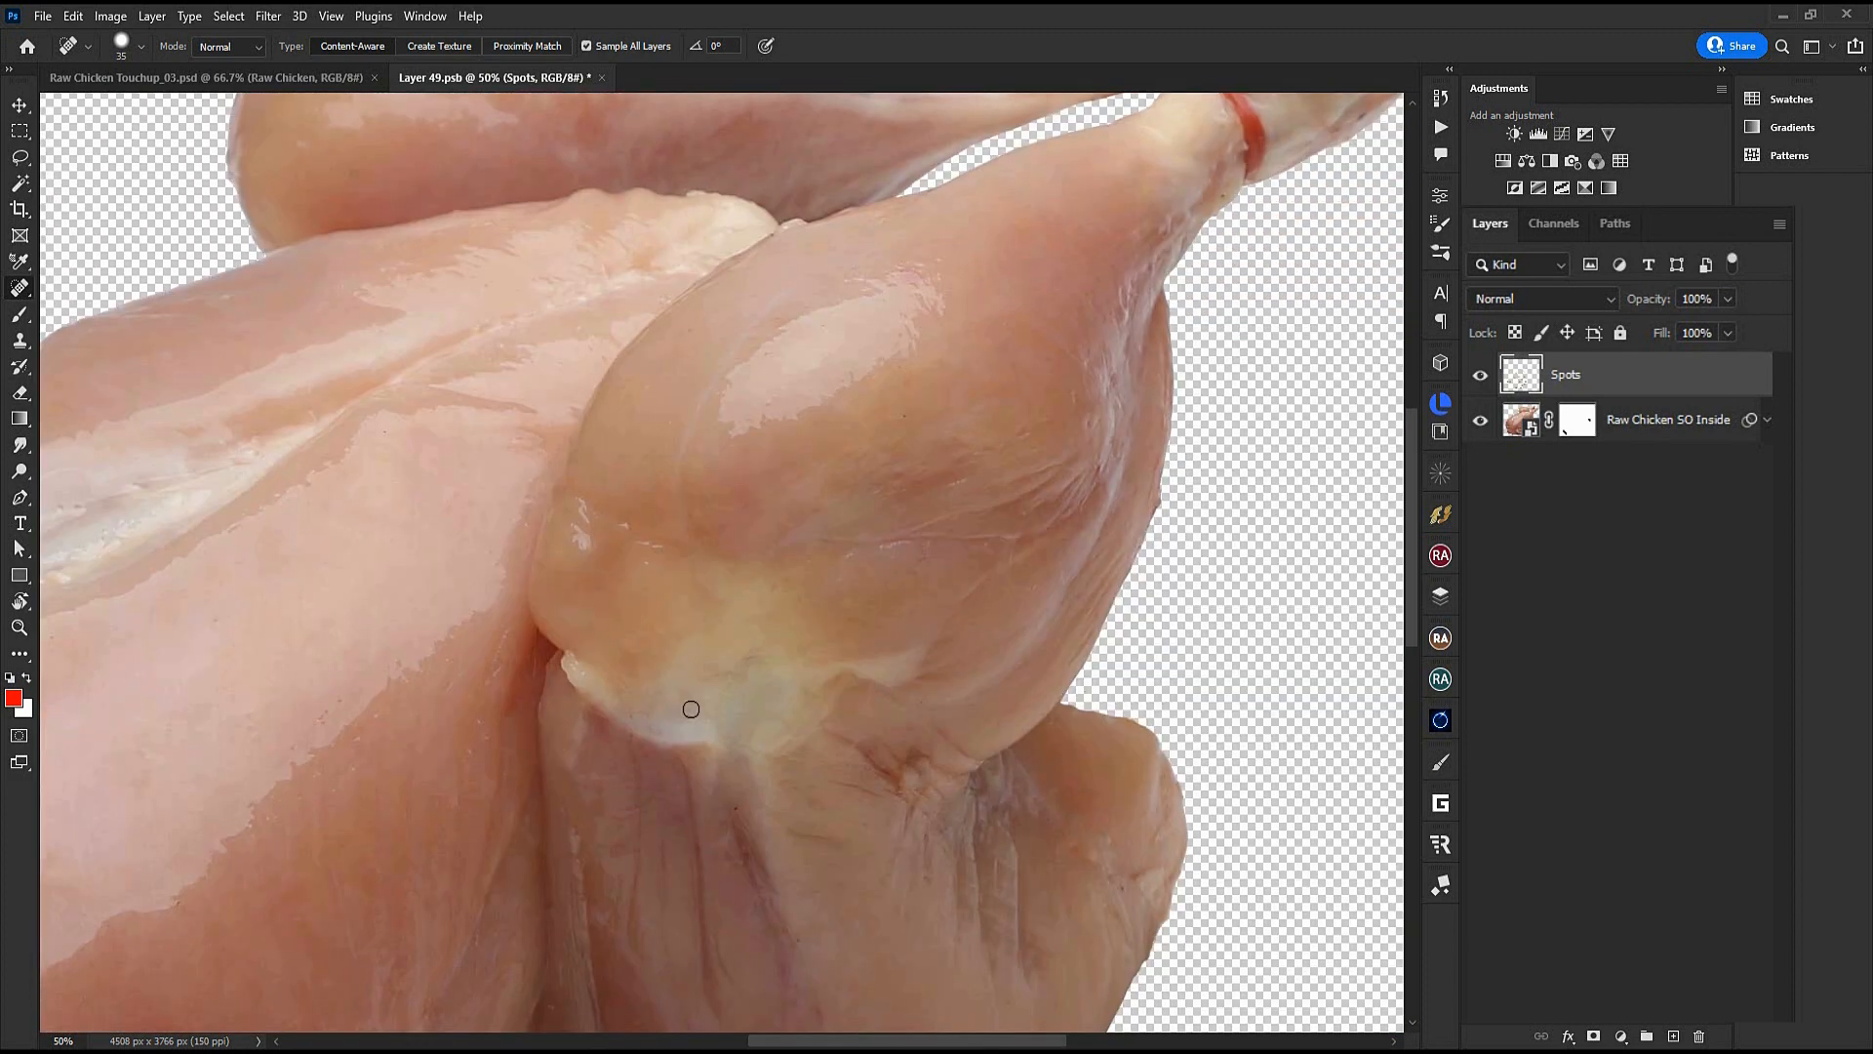
scroll(690, 710, "up", 4)
scroll(737, 385, "left", 5)
key("bracketright")
key("bracketright")
key("bracketright")
key("bracketright")
scroll(751, 514, "left", 5)
key("bracketleft")
key("bracketleft")
key("bracketleft")
left_click_drag(583, 723, 600, 731)
left_click_drag(349, 861, 451, 691)
left_click_drag(461, 701, 452, 731)
key("bracketleft")
key("bracketleft")
key("bracketleft")
left_click_drag(563, 636, 629, 603)
left_click_drag(947, 668, 757, 510)
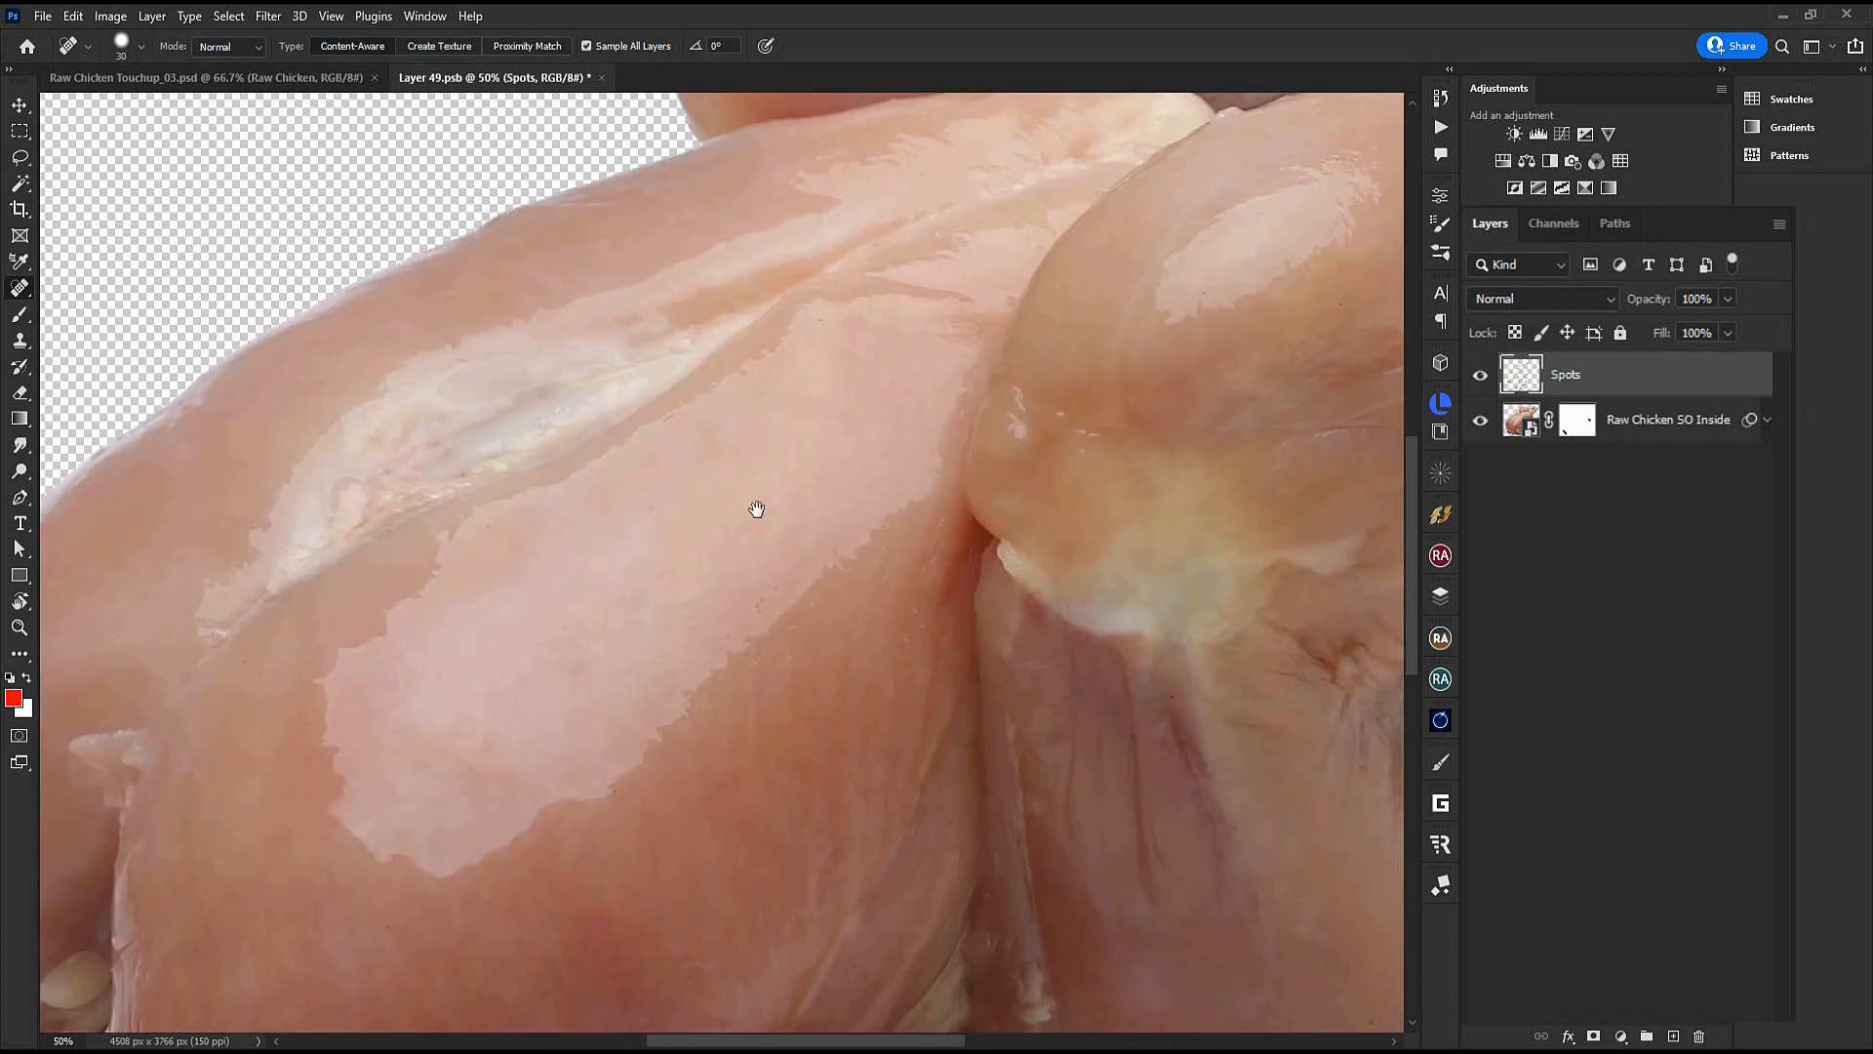
Compare the whole chicken with the Spots layer hidden and shown
scroll(757, 509, "down", 2)
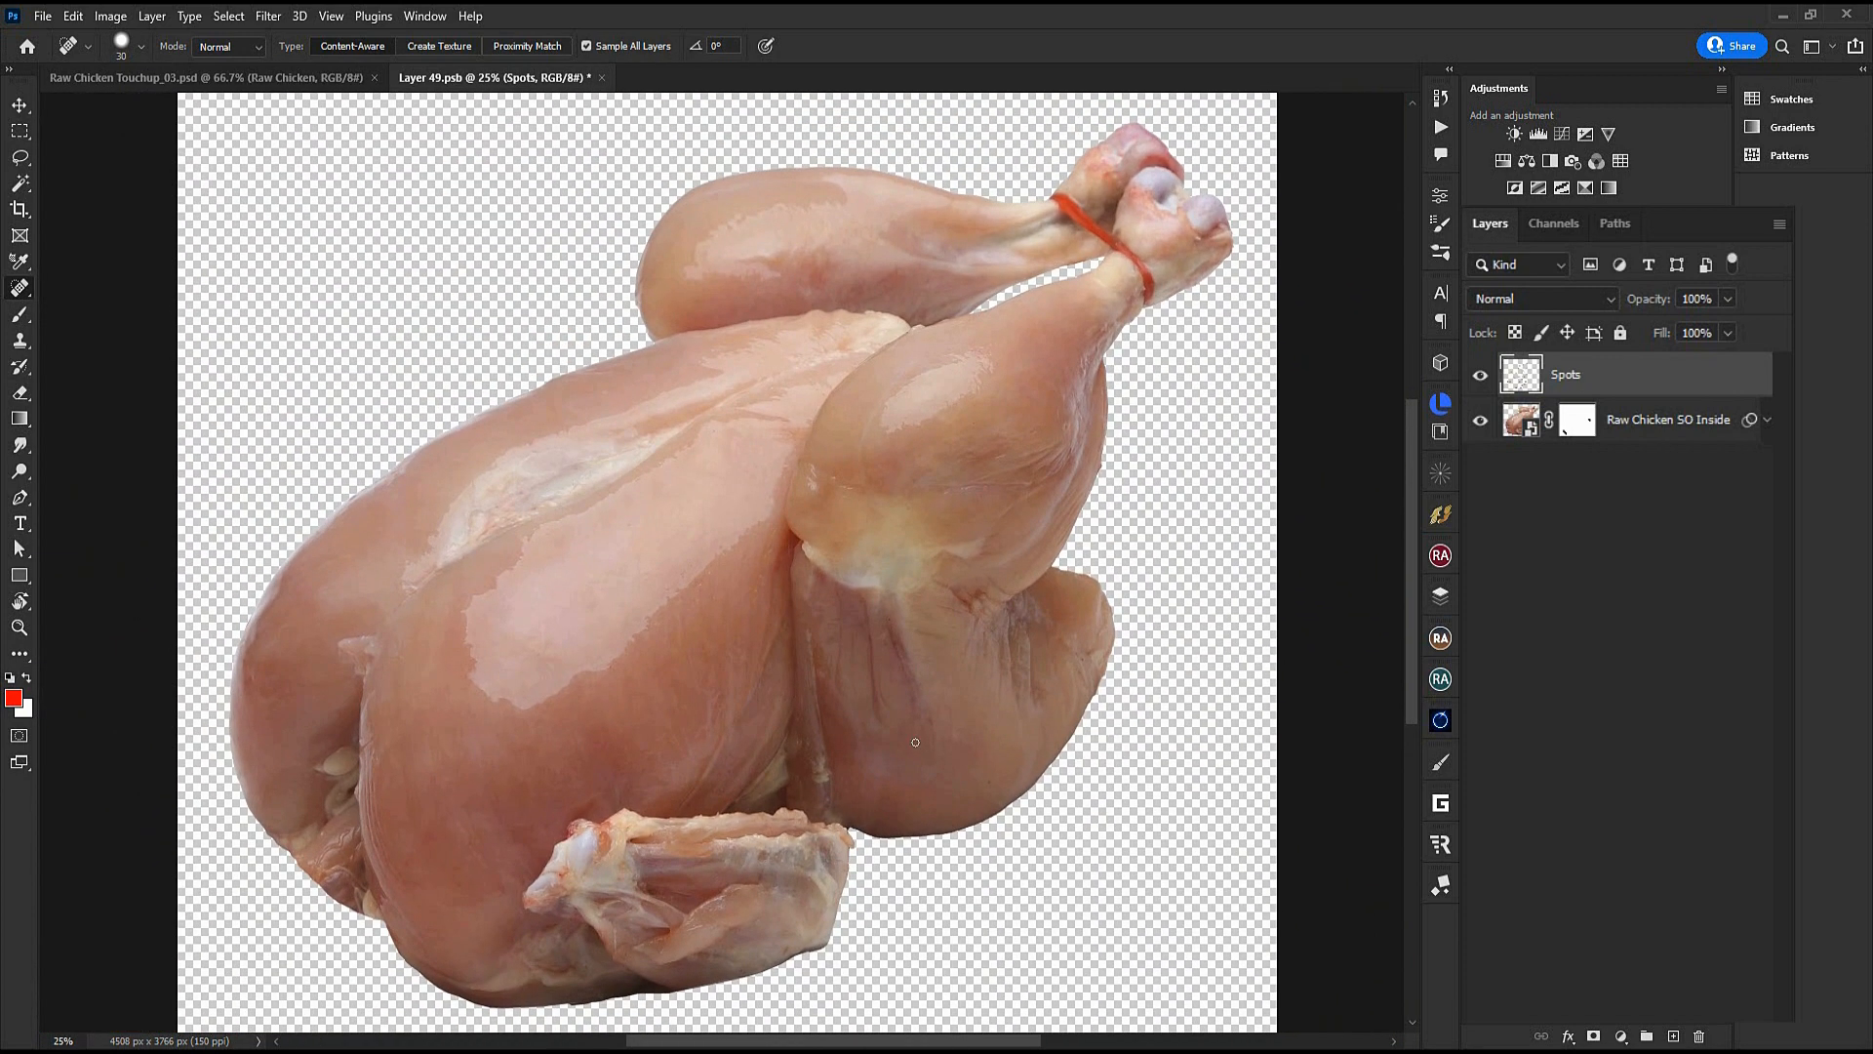
left_click(1481, 379)
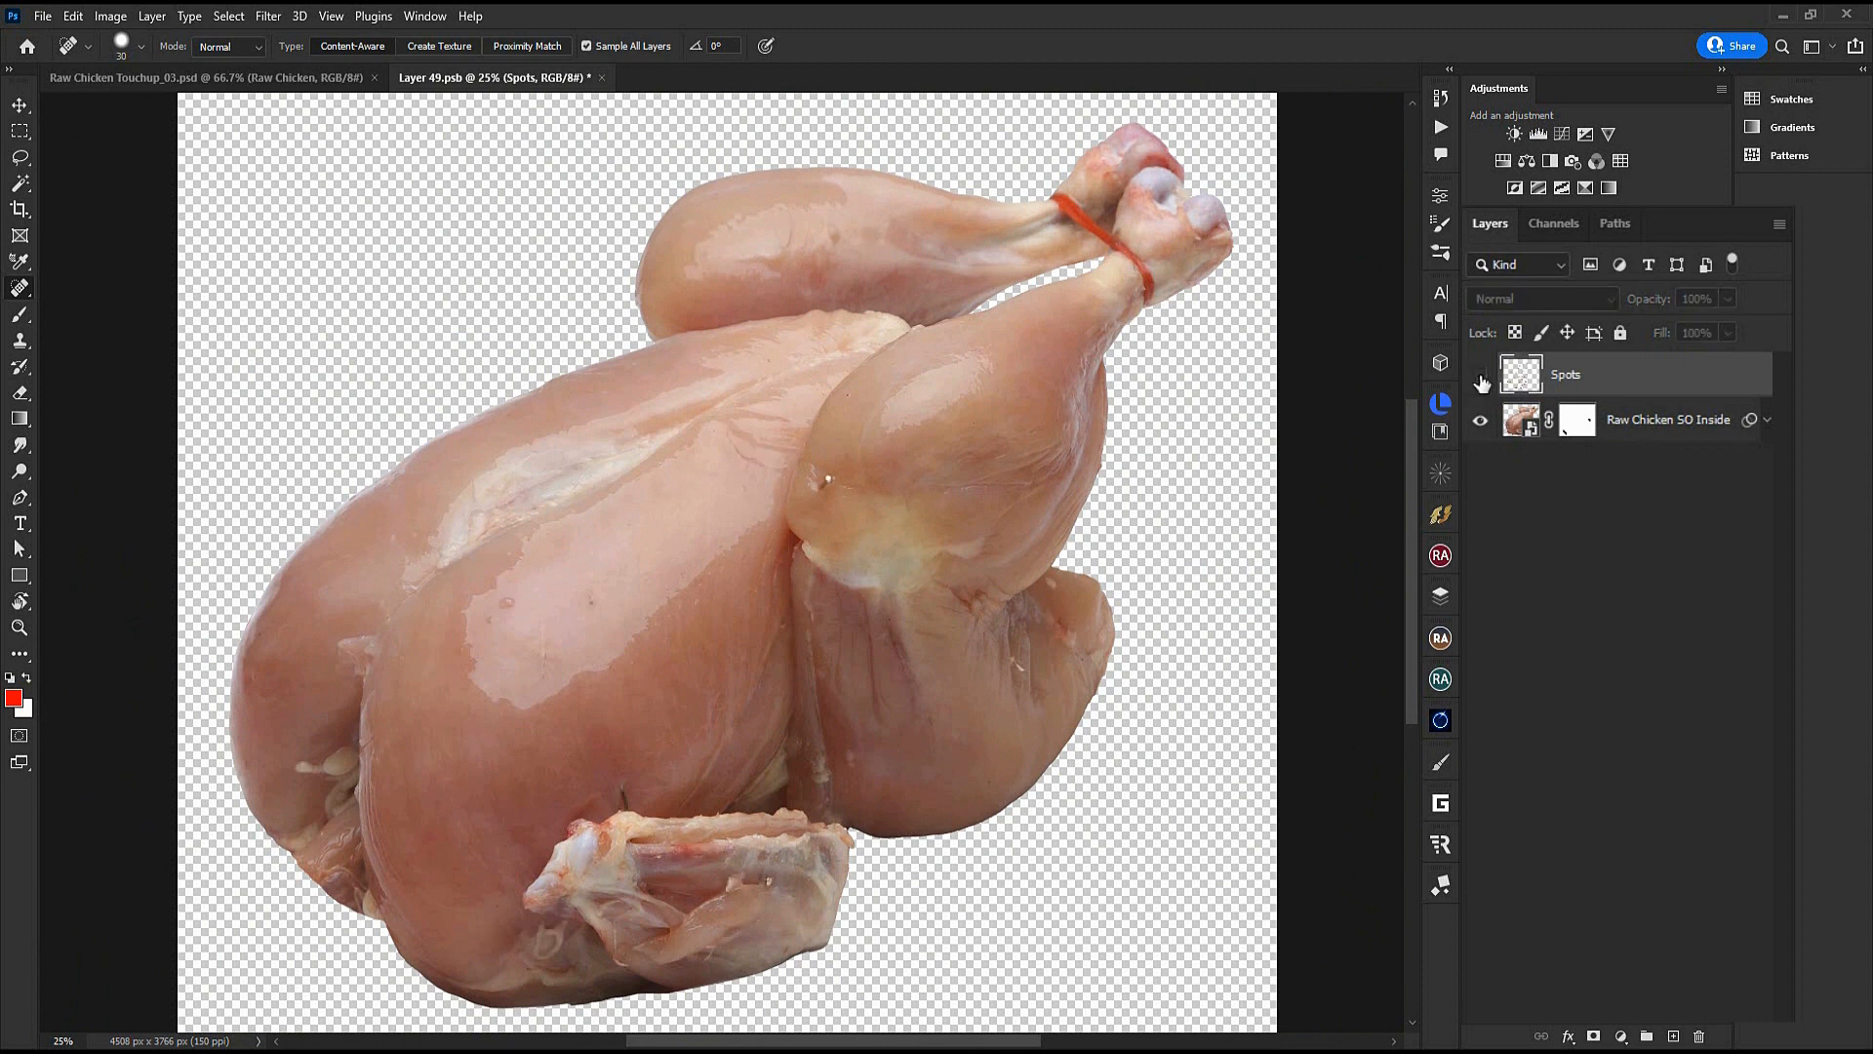
left_click(1480, 380)
left_click(1481, 379)
left_click(1481, 379)
left_click(1481, 379)
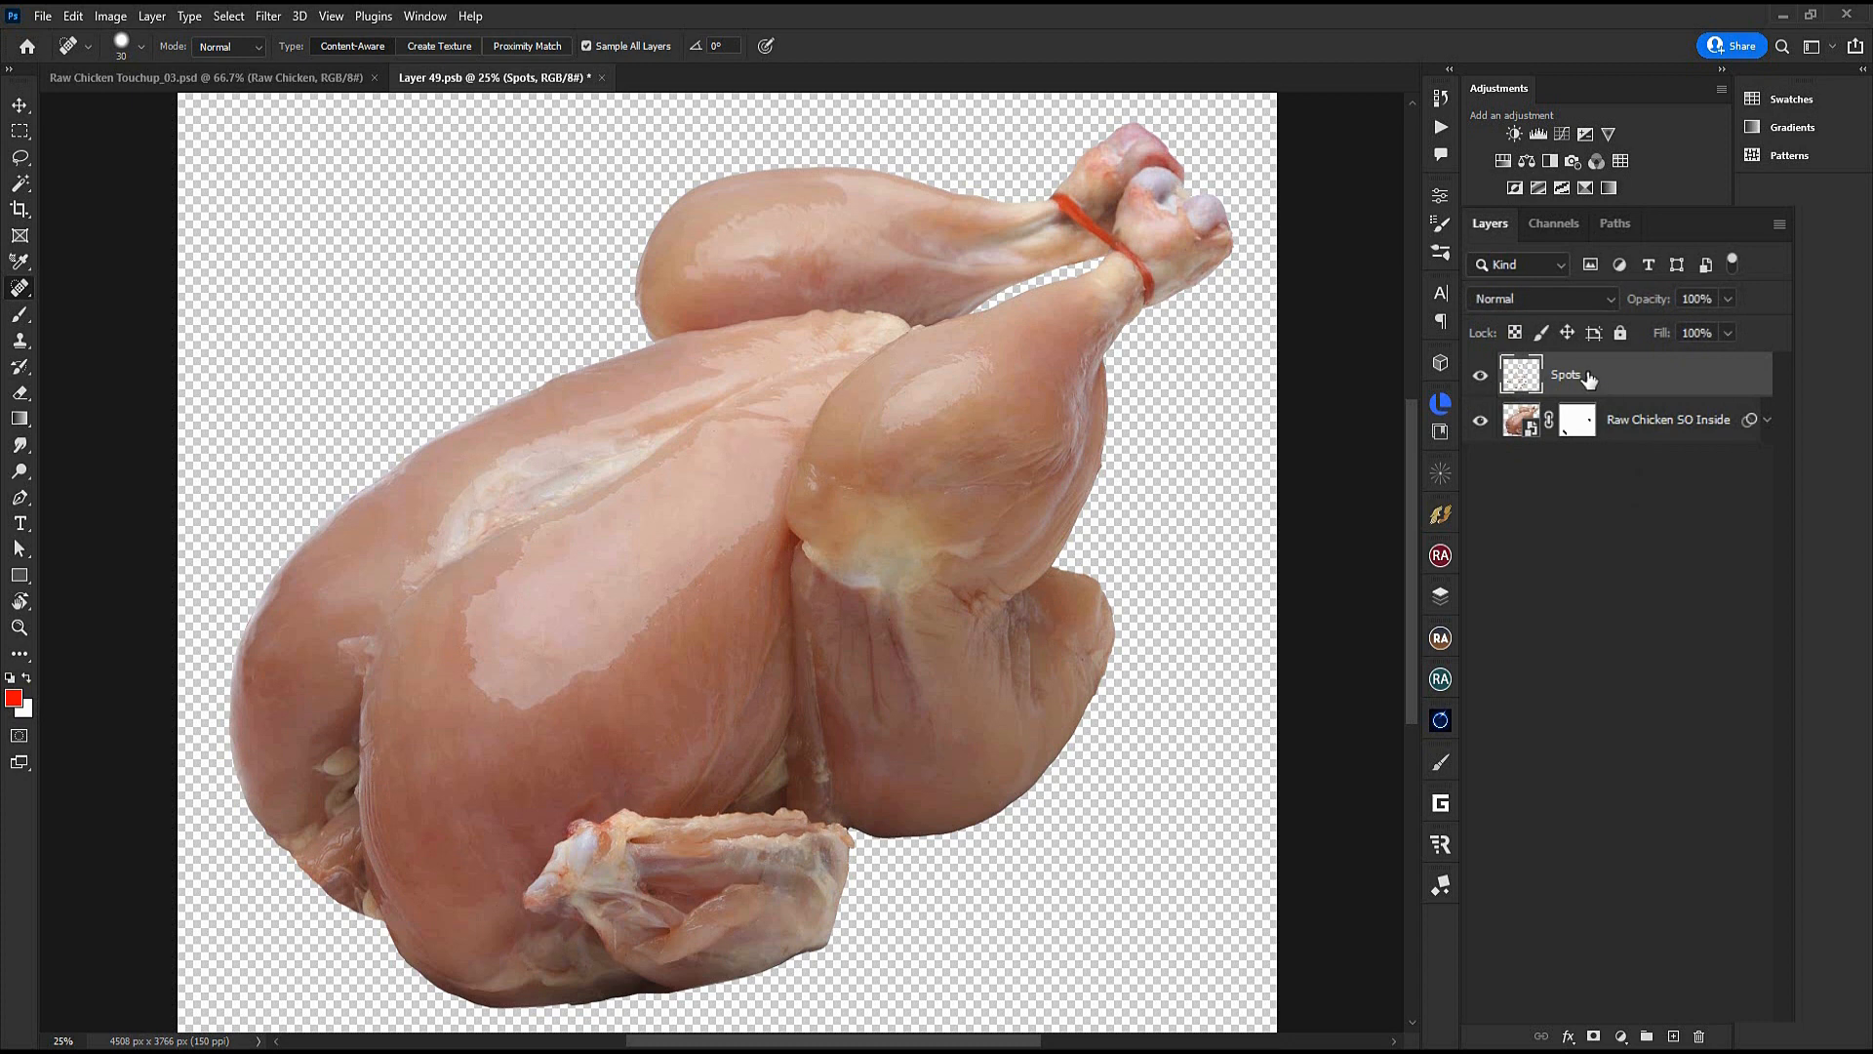
Create a new layer named Sport Wrinkles above Spots and set its opacity to 50%
key("ctrl+shift+alt+n")
double_click(1581, 390)
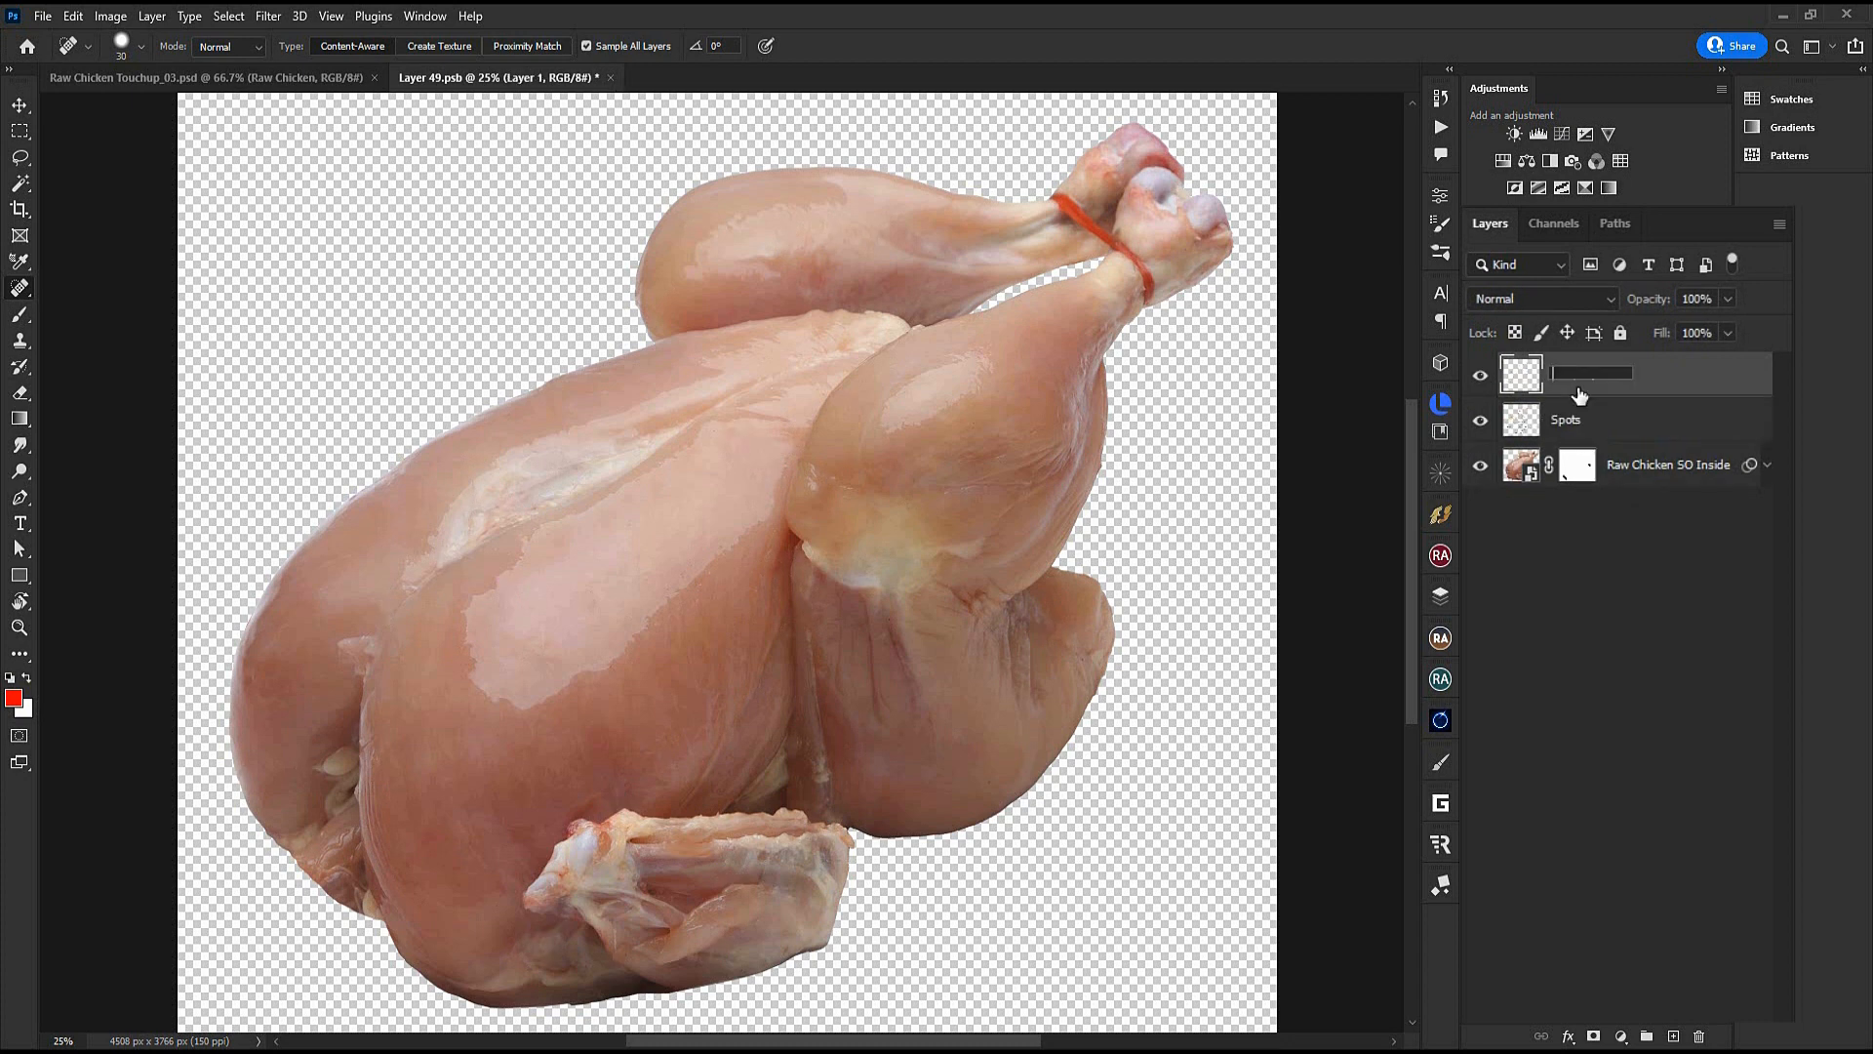
type("Spot")
type("wrinkles")
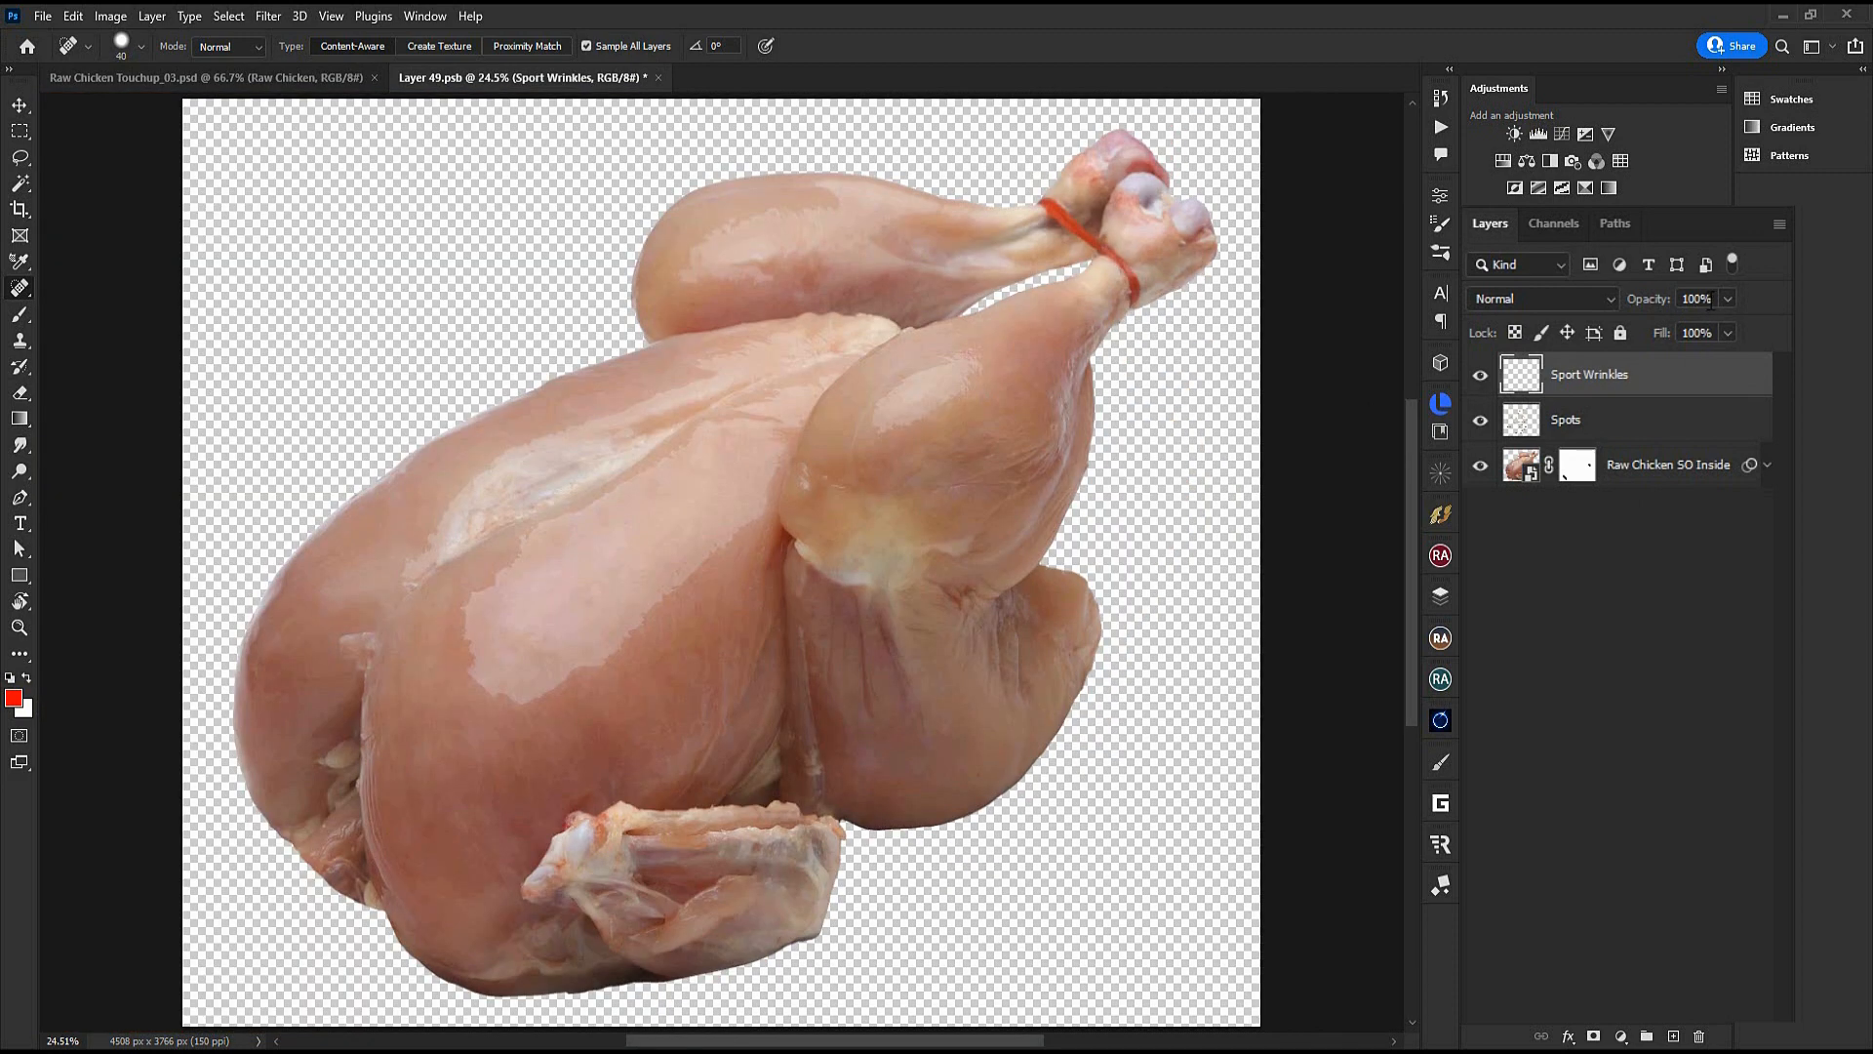
left_click(1698, 299)
type("5")
Soften the wrinkles on the thigh and the folds below it with a 25–35 px Spot Healing Brush on Sport Wrinkles
left_click_drag(802, 353, 798, 683)
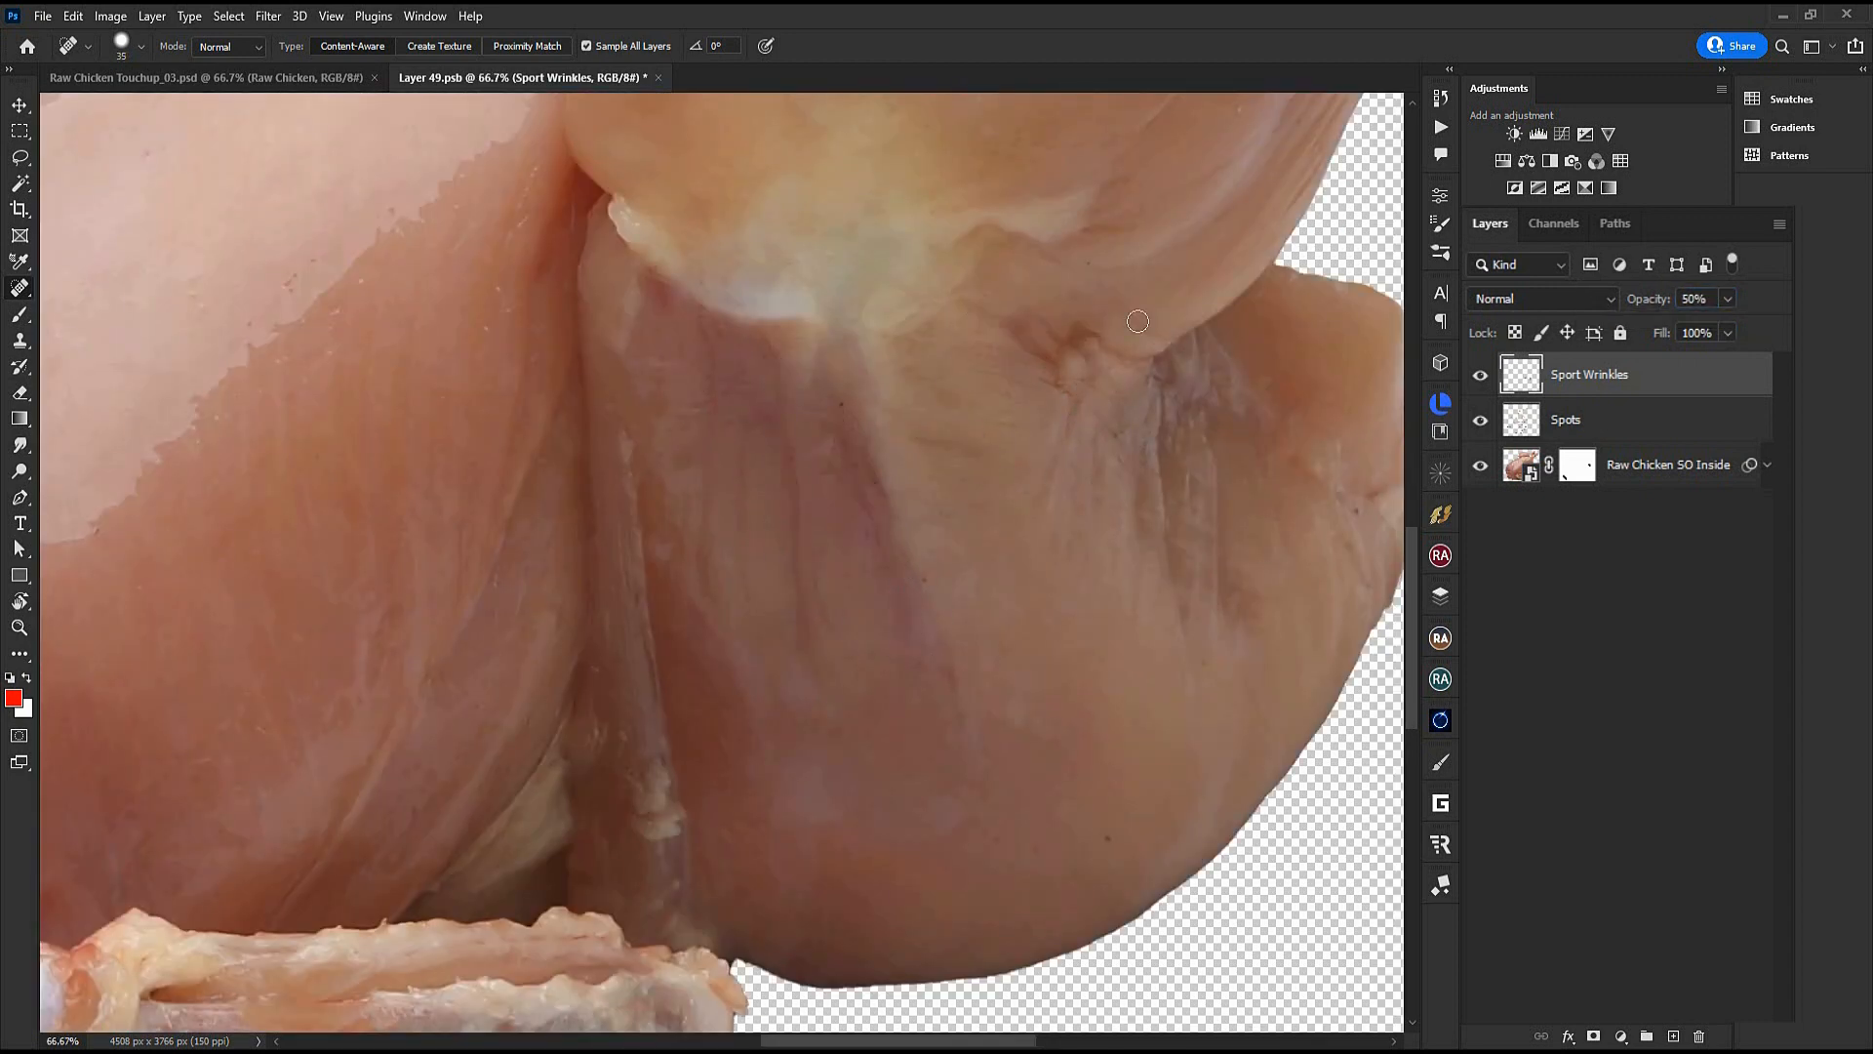
scroll(980, 341, "right", 3)
scroll(1157, 525, "up", 3)
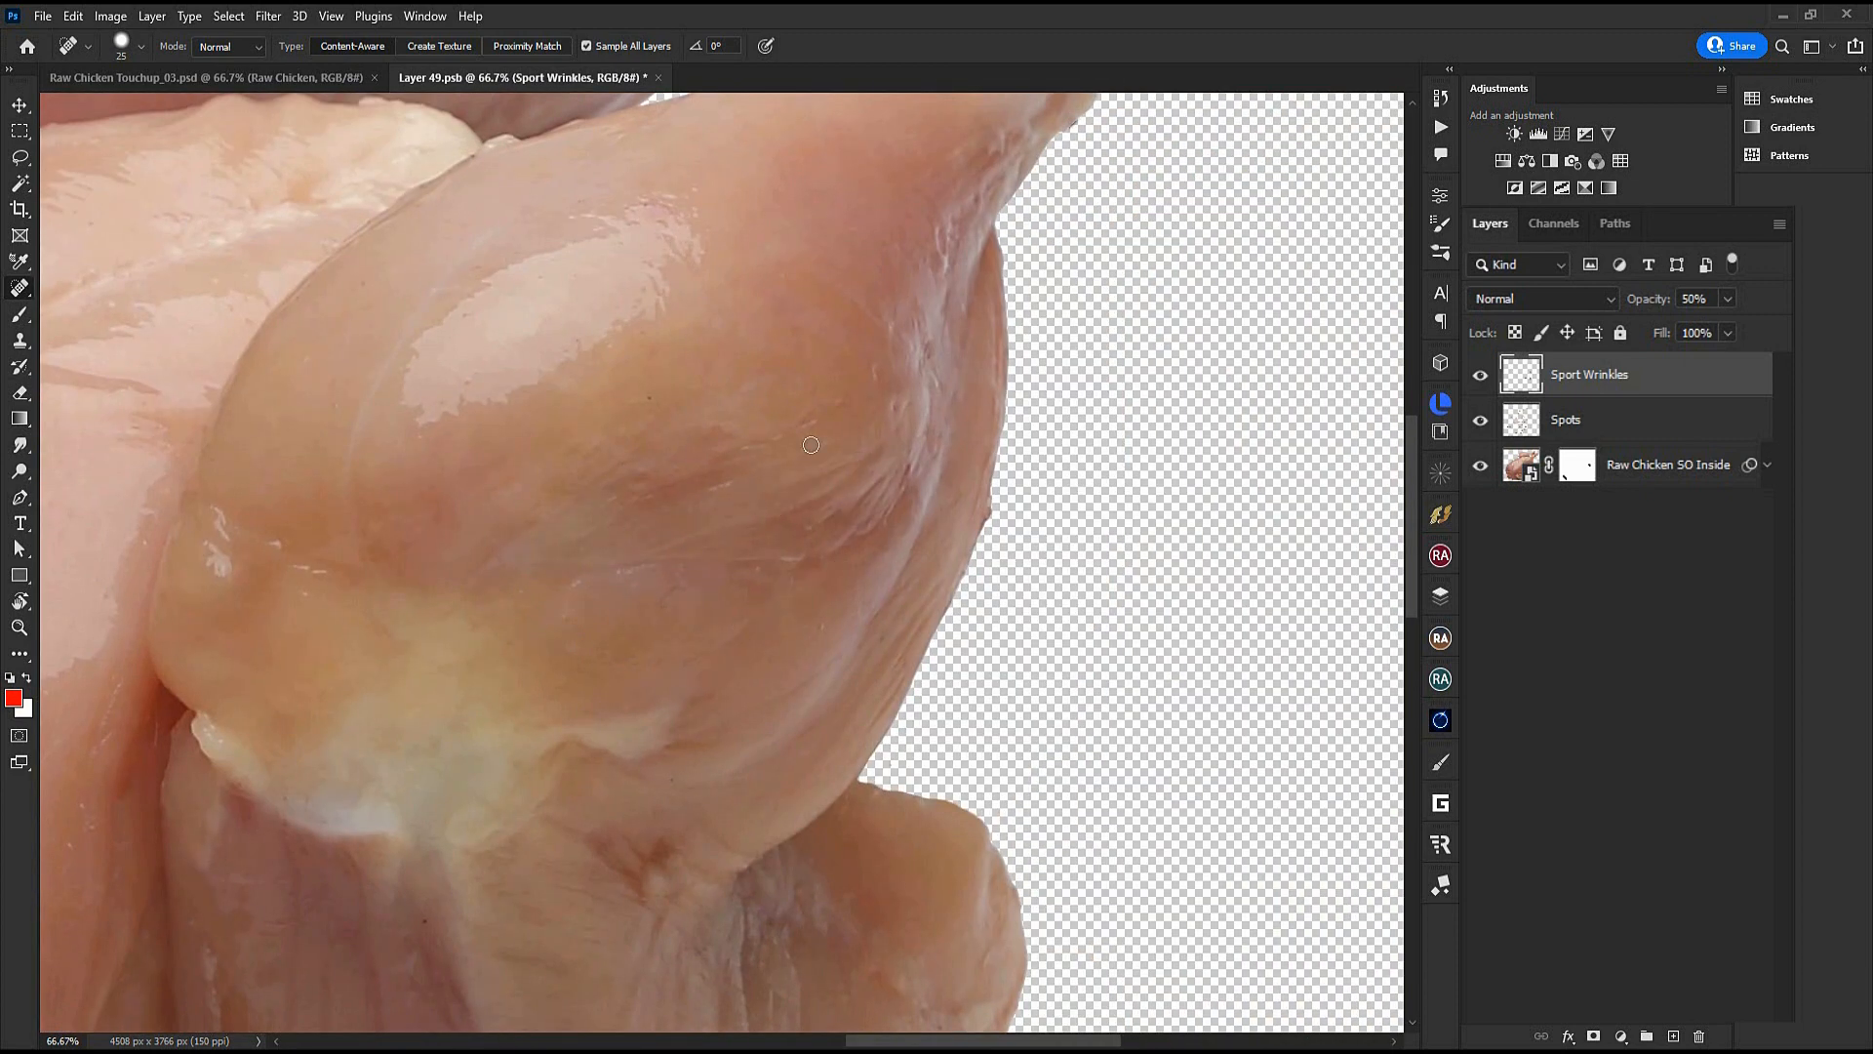
scroll(962, 625, "down", 3)
key("ctrl+0")
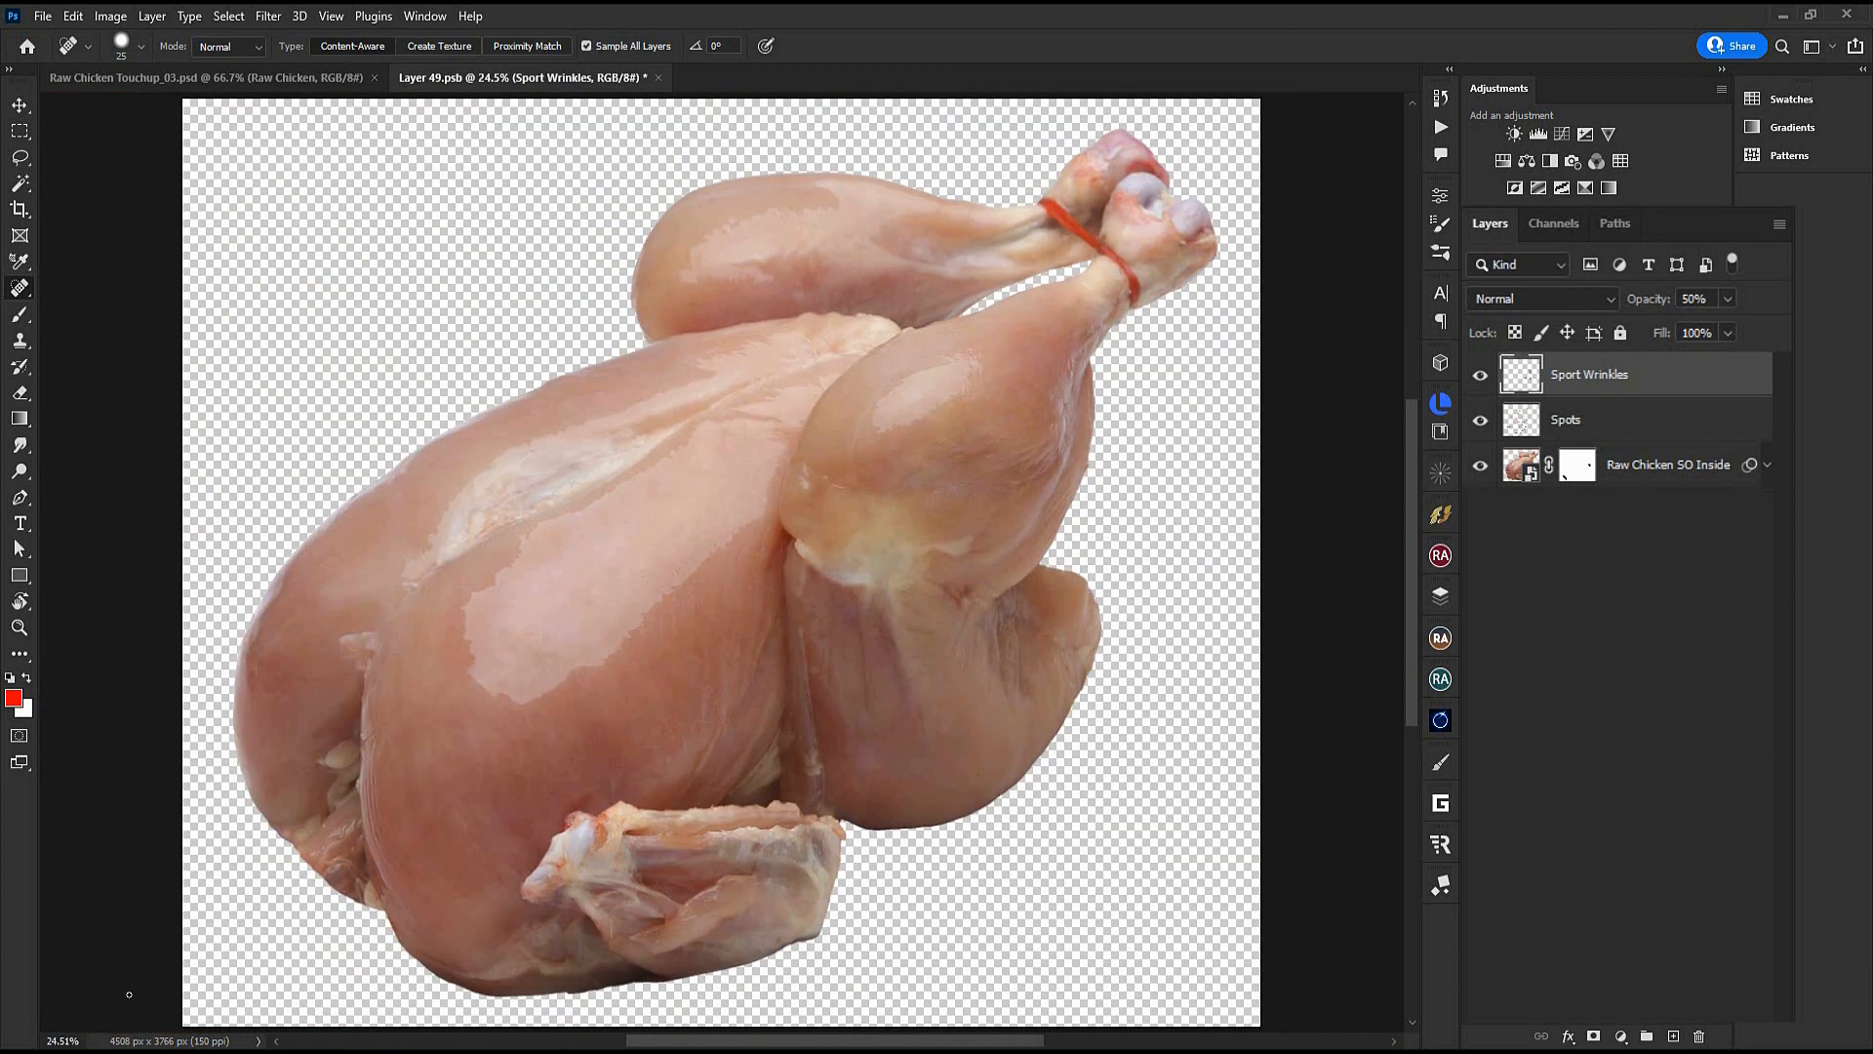
key("ctrl+1")
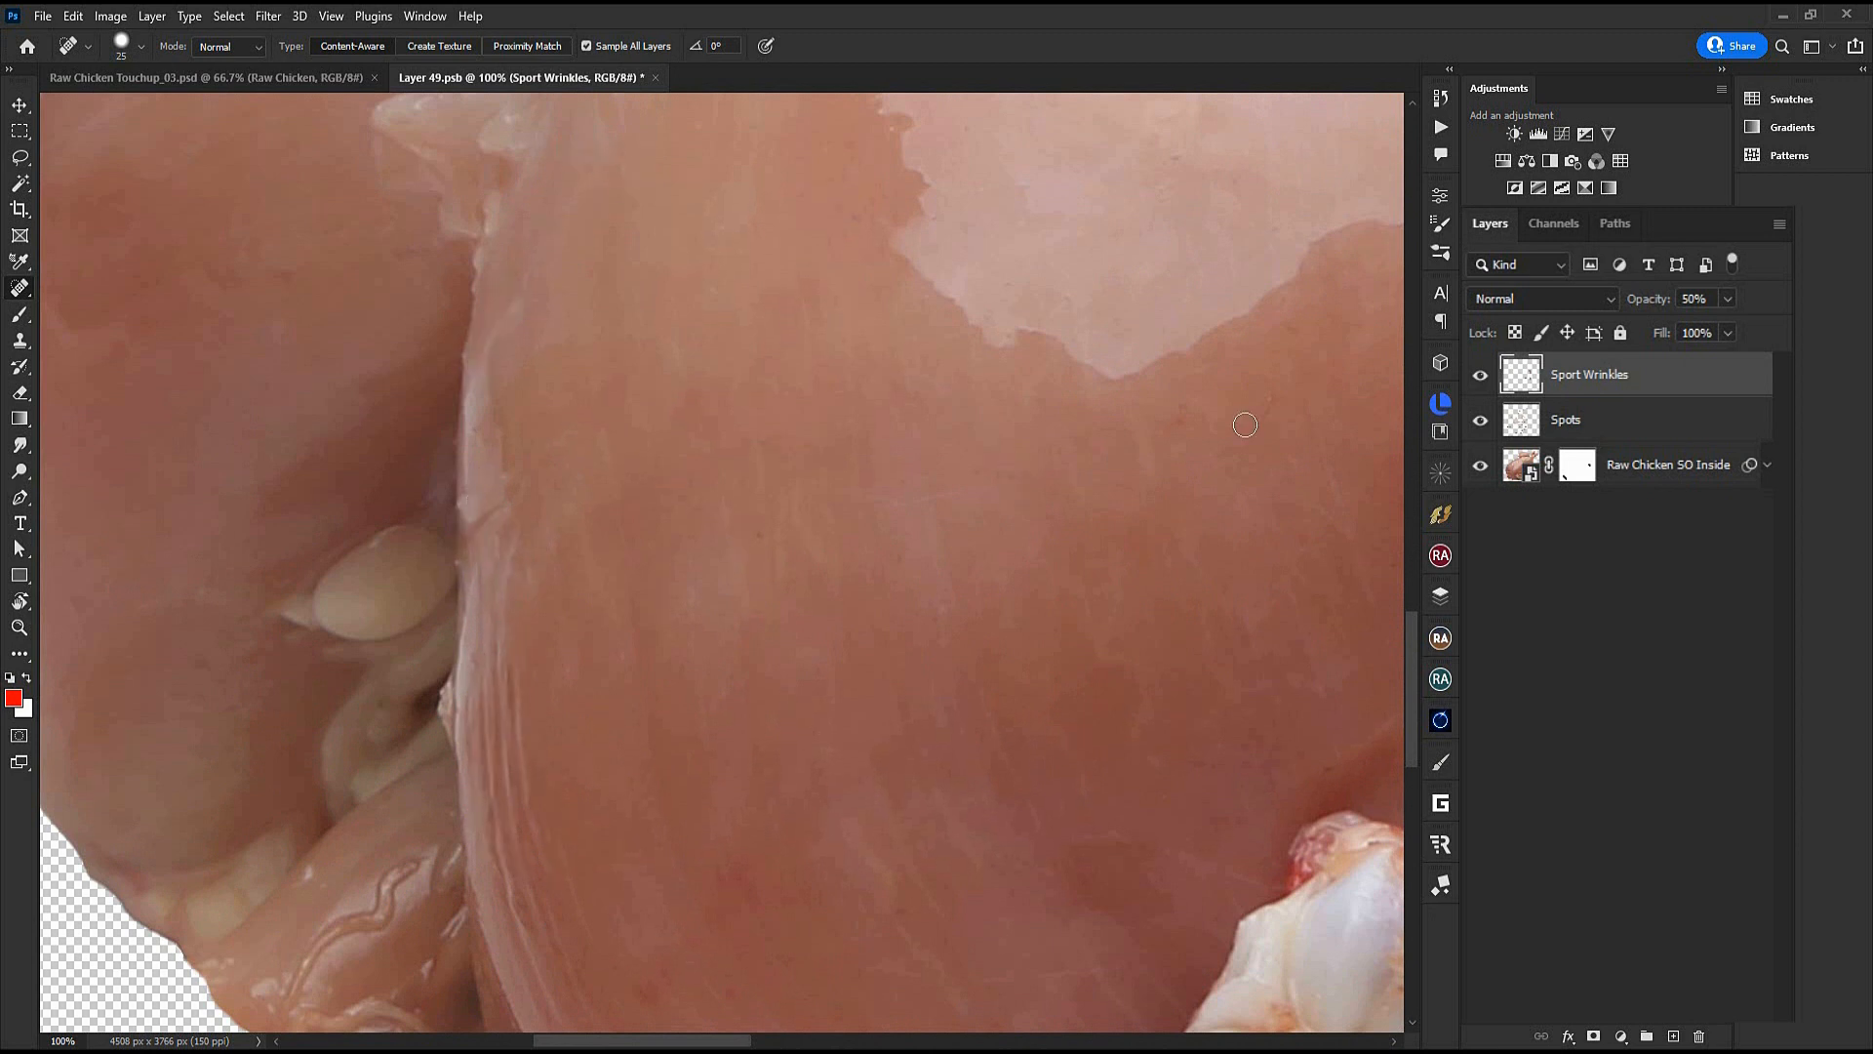
key("ctrl+0")
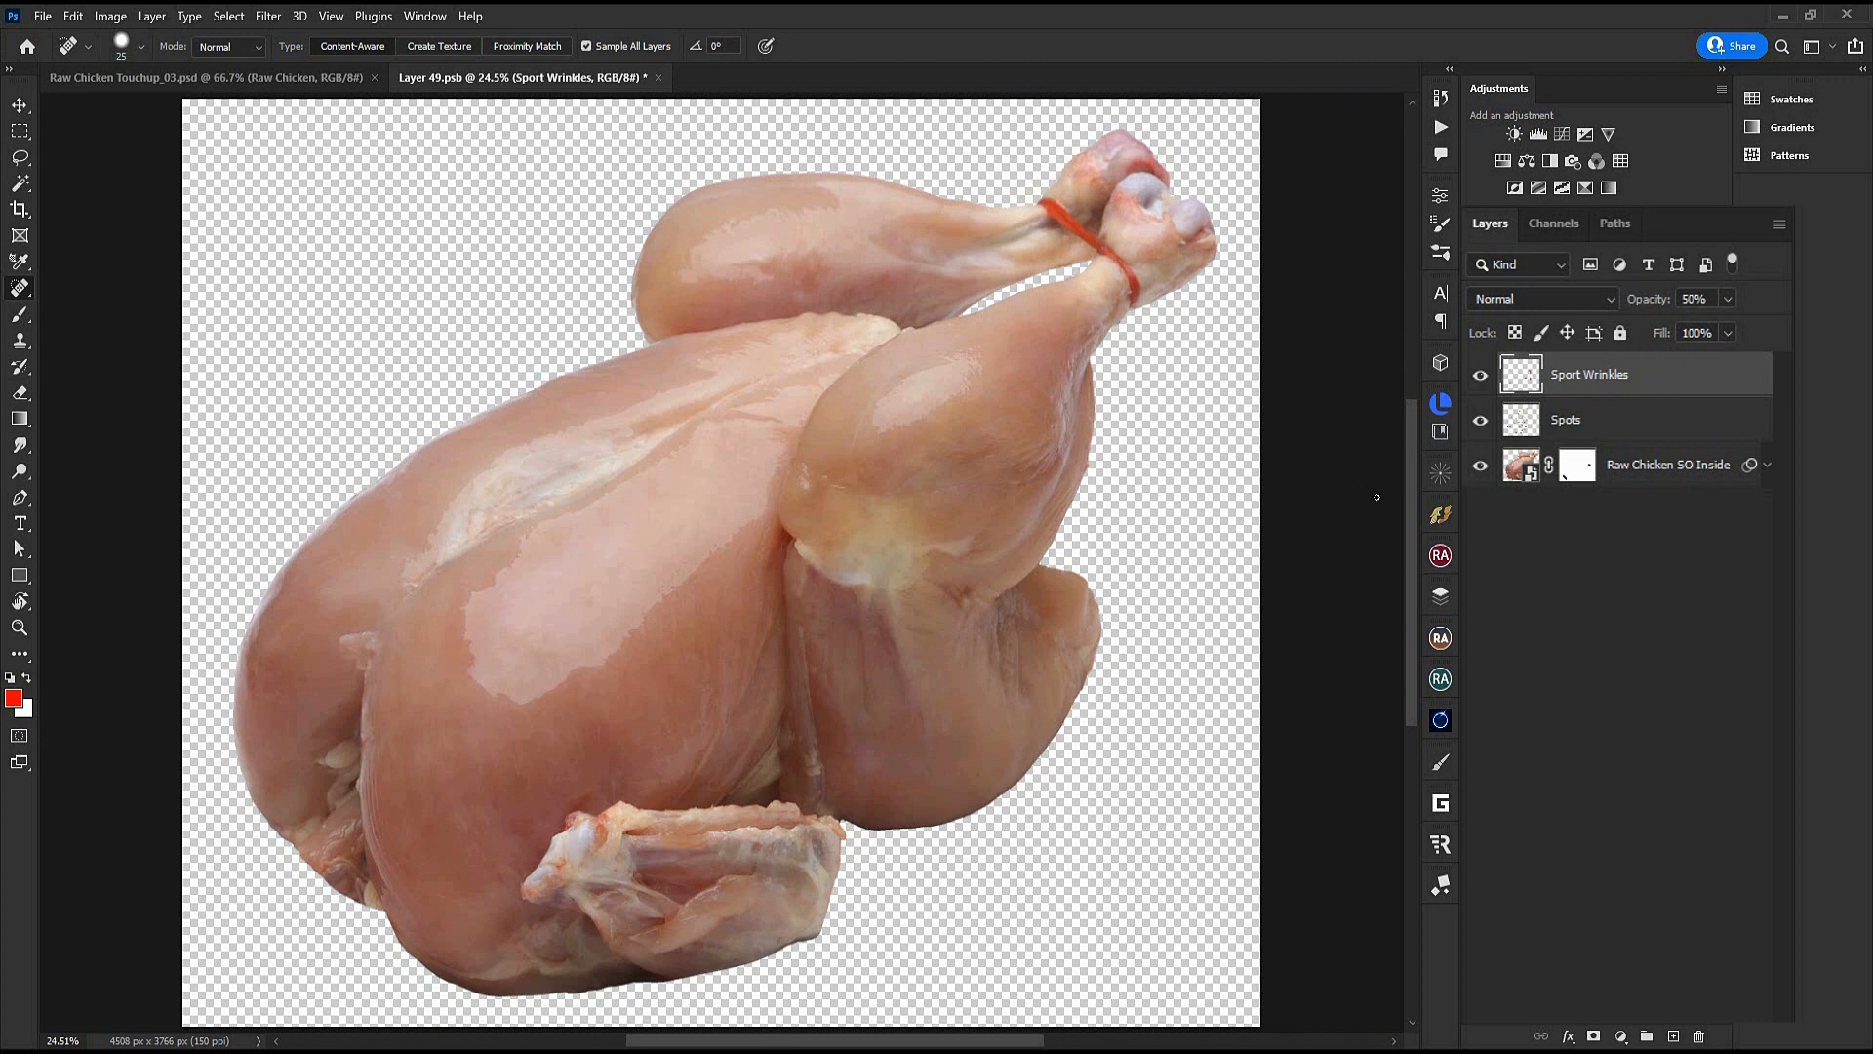
Create a new layer named Ref. Corrections above Sport Wrinkles
key("ctrl+shift+alt+n")
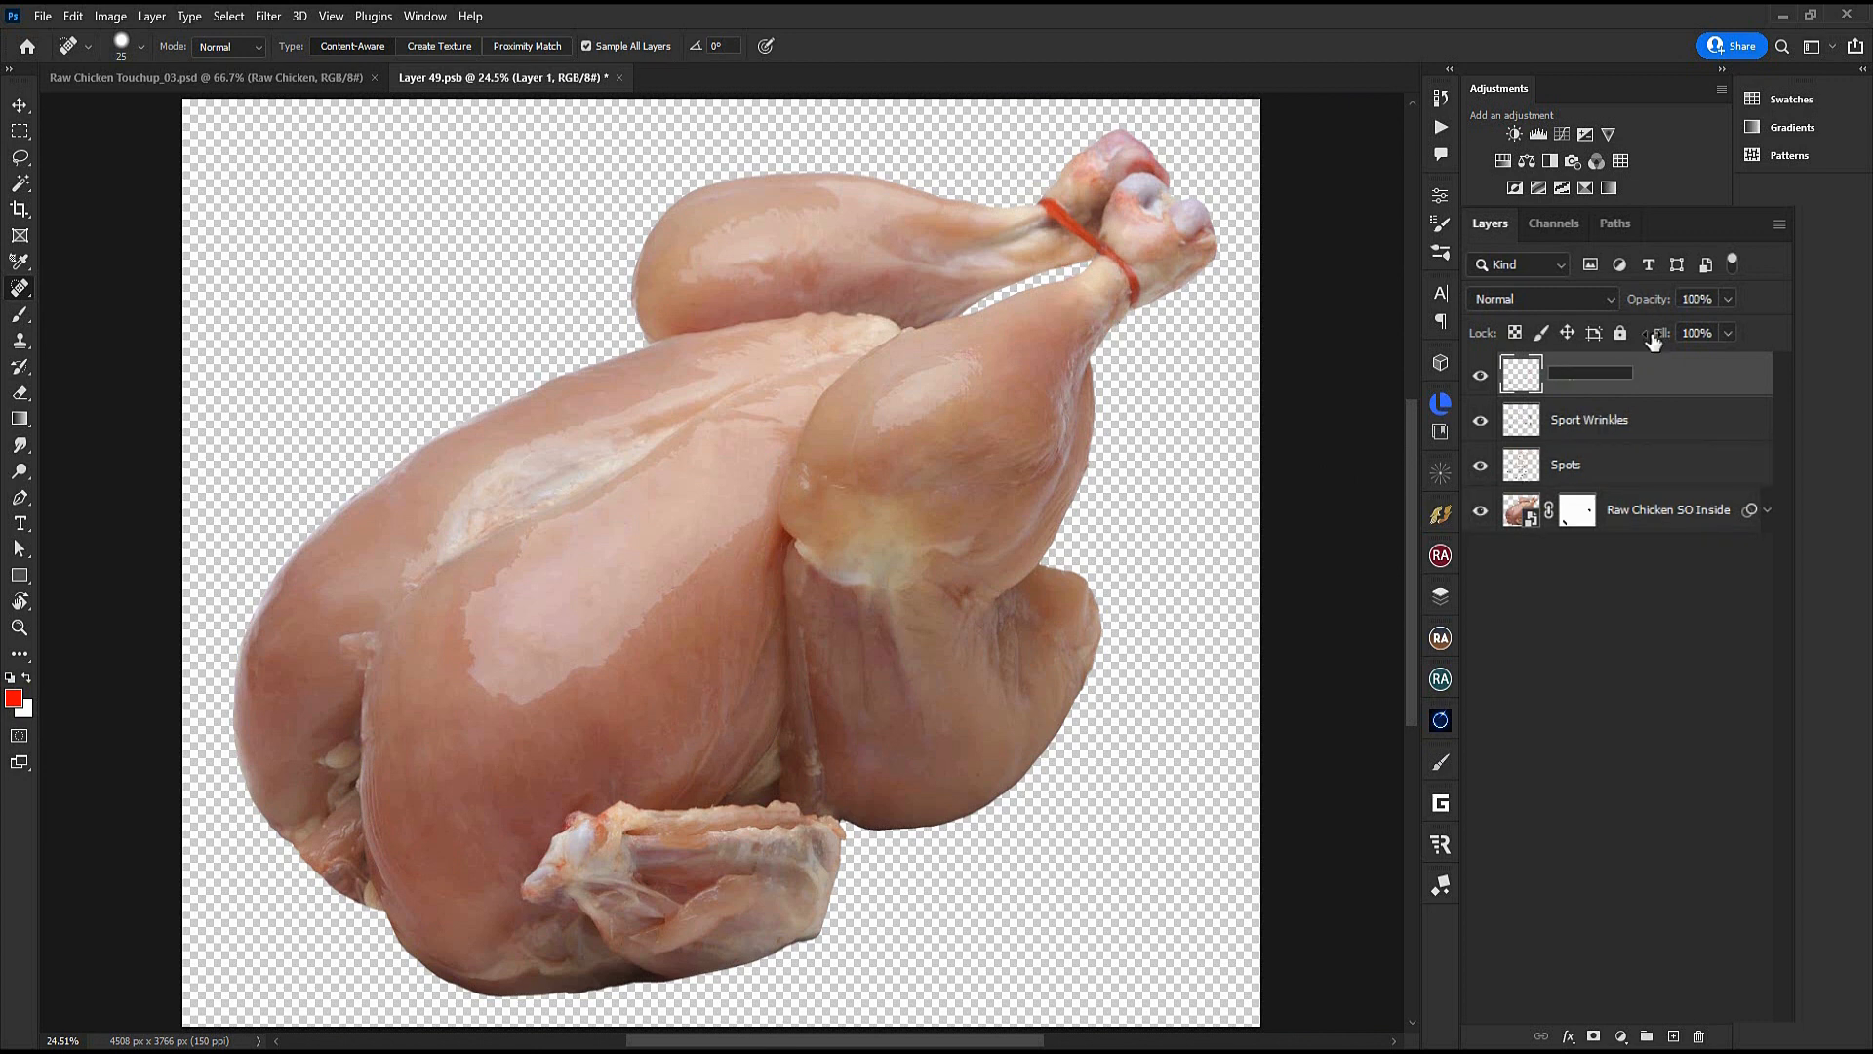
type("Ref. Corrections")
key("Return")
scroll(606, 571, "up", 1)
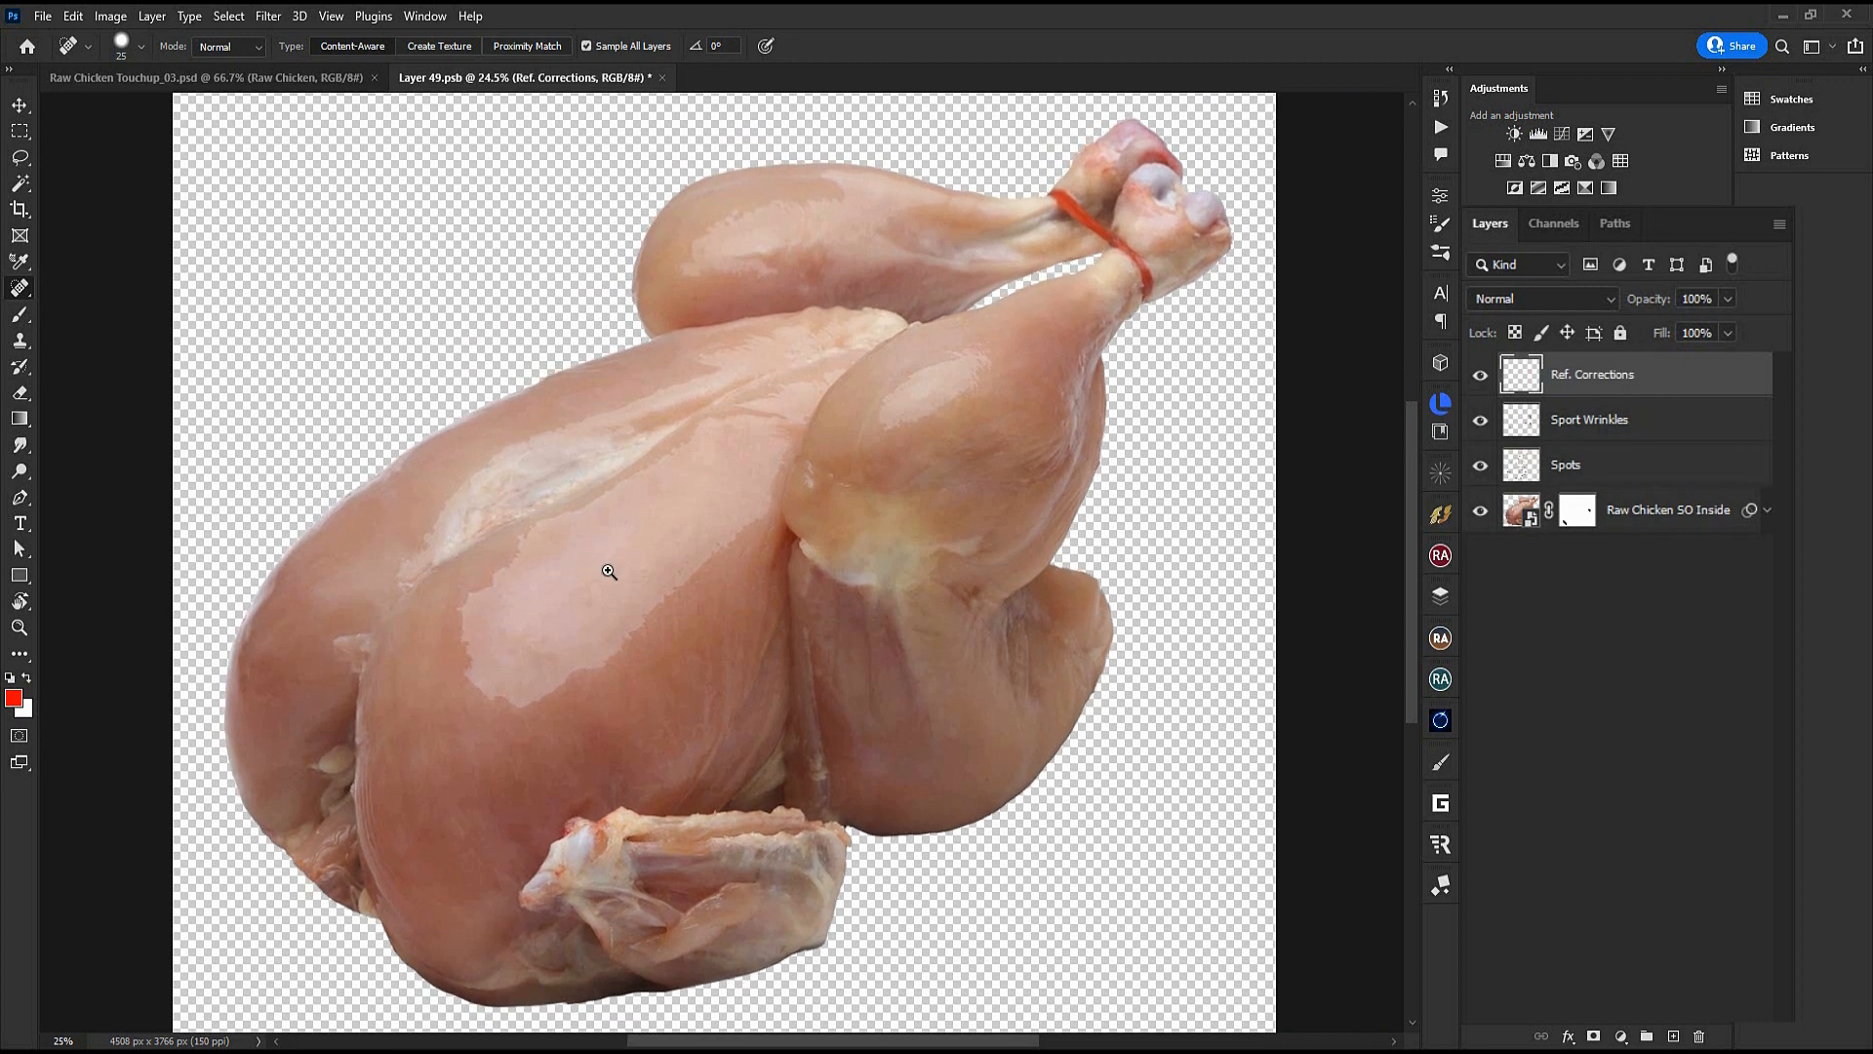
Smooth the jagged edges of the large breast reflection on Ref. Corrections with a 25–35 px Spot Healing Brush
scroll(727, 636, "up", 4)
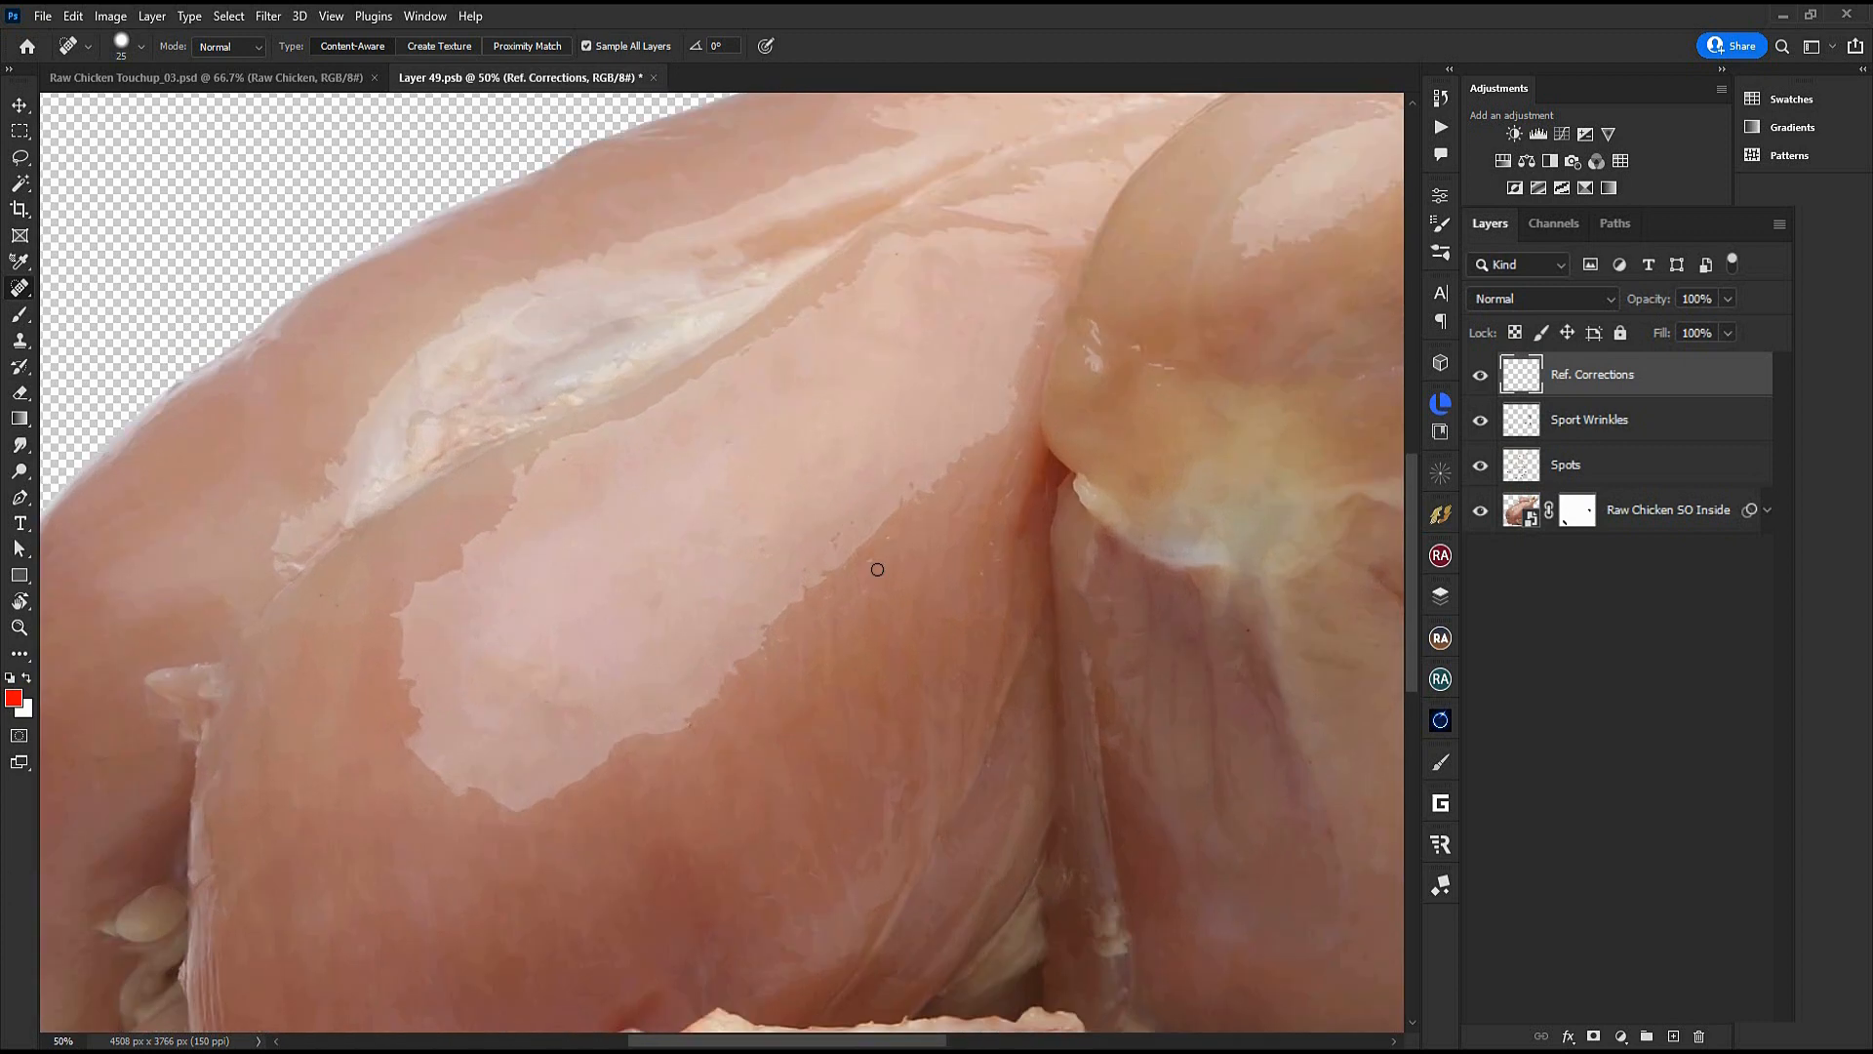
left_click_drag(891, 607, 797, 509)
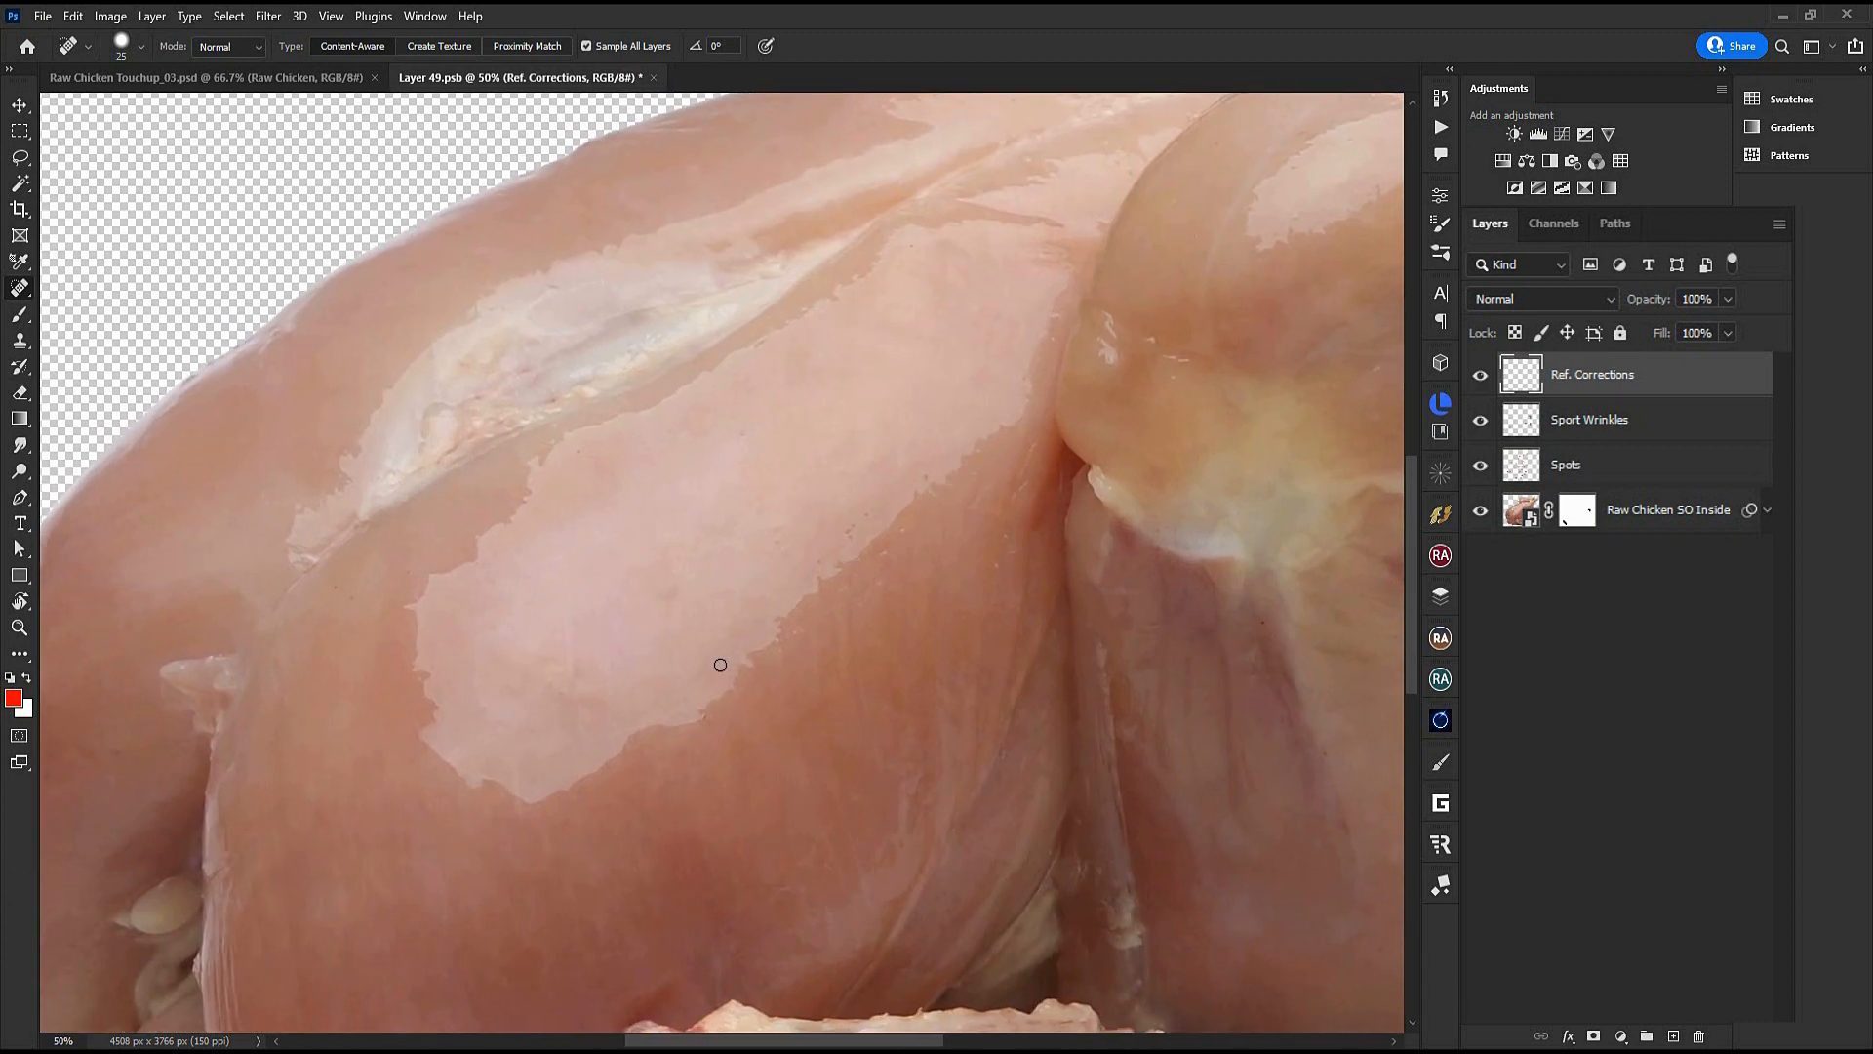
left_click_drag(659, 639, 651, 619)
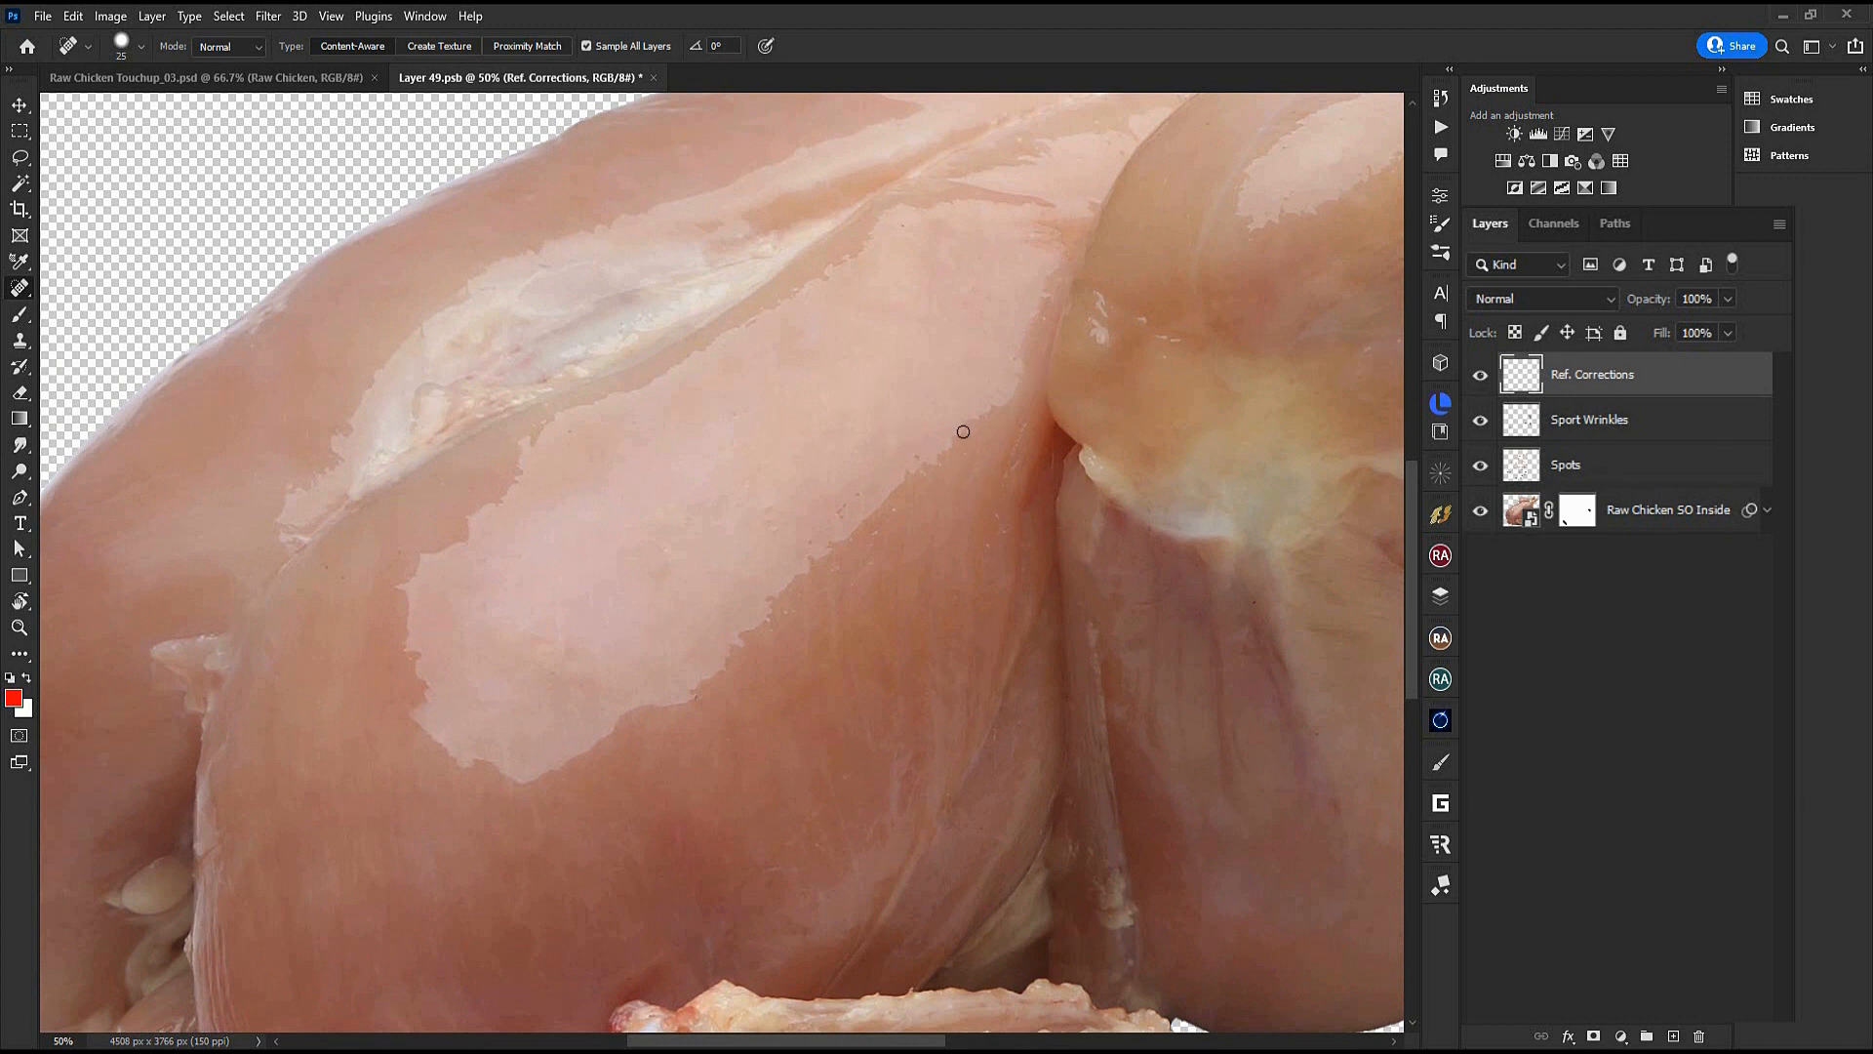
left_click_drag(997, 404, 673, 700)
left_click_drag(966, 430, 1015, 366)
left_click_drag(732, 660, 926, 561)
left_click_drag(692, 675, 637, 656)
left_click_drag(606, 620, 603, 540)
left_click_drag(620, 457, 638, 442)
mouse_move(823, 322)
left_mouse_down()
mouse_move(698, 614)
mouse_move(445, 727)
left_mouse_up()
Heal the uneven reflection edges on the thigh and along the far breast with a 35 px Spot Healing Brush
left_click_drag(818, 468, 882, 435)
left_click_drag(1081, 465, 1115, 430)
left_click_drag(1226, 453, 1197, 474)
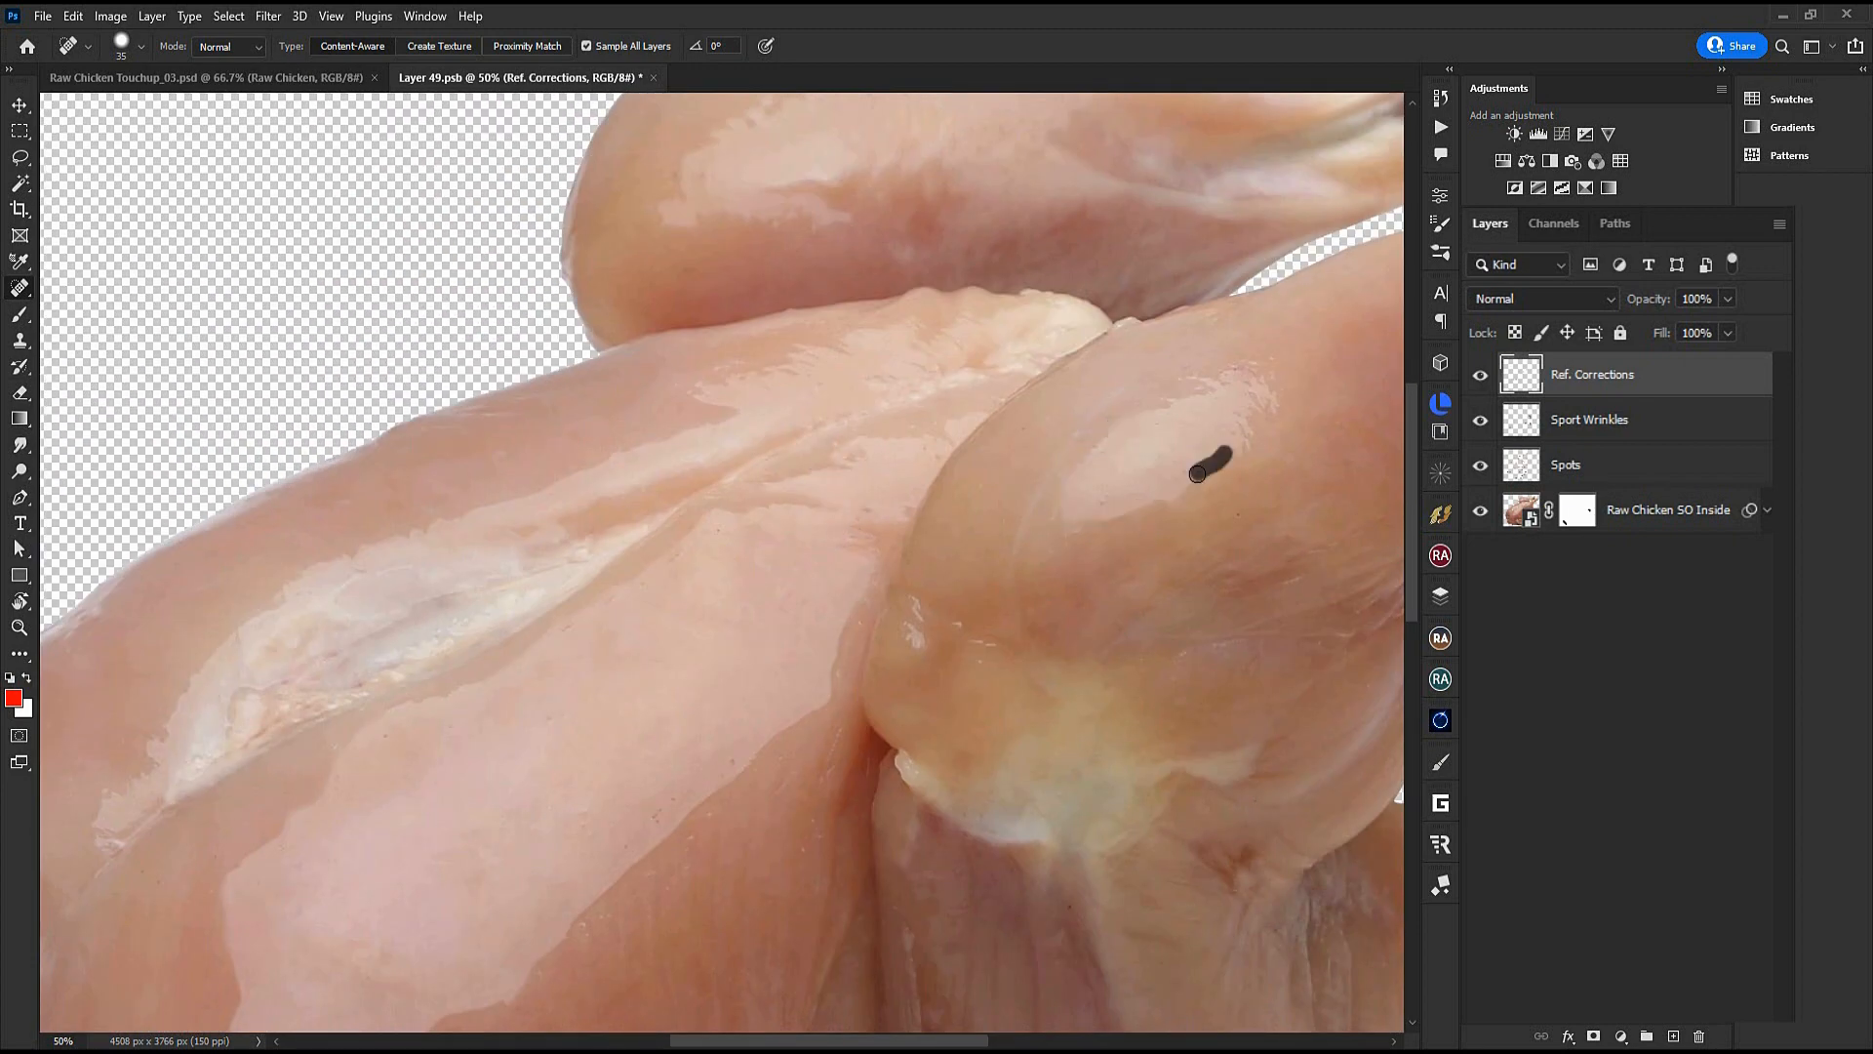
left_click_drag(717, 396, 878, 489)
mouse_move(630, 612)
left_mouse_down()
mouse_move(1155, 452)
mouse_move(884, 613)
left_mouse_up()
left_click_drag(843, 685, 794, 752)
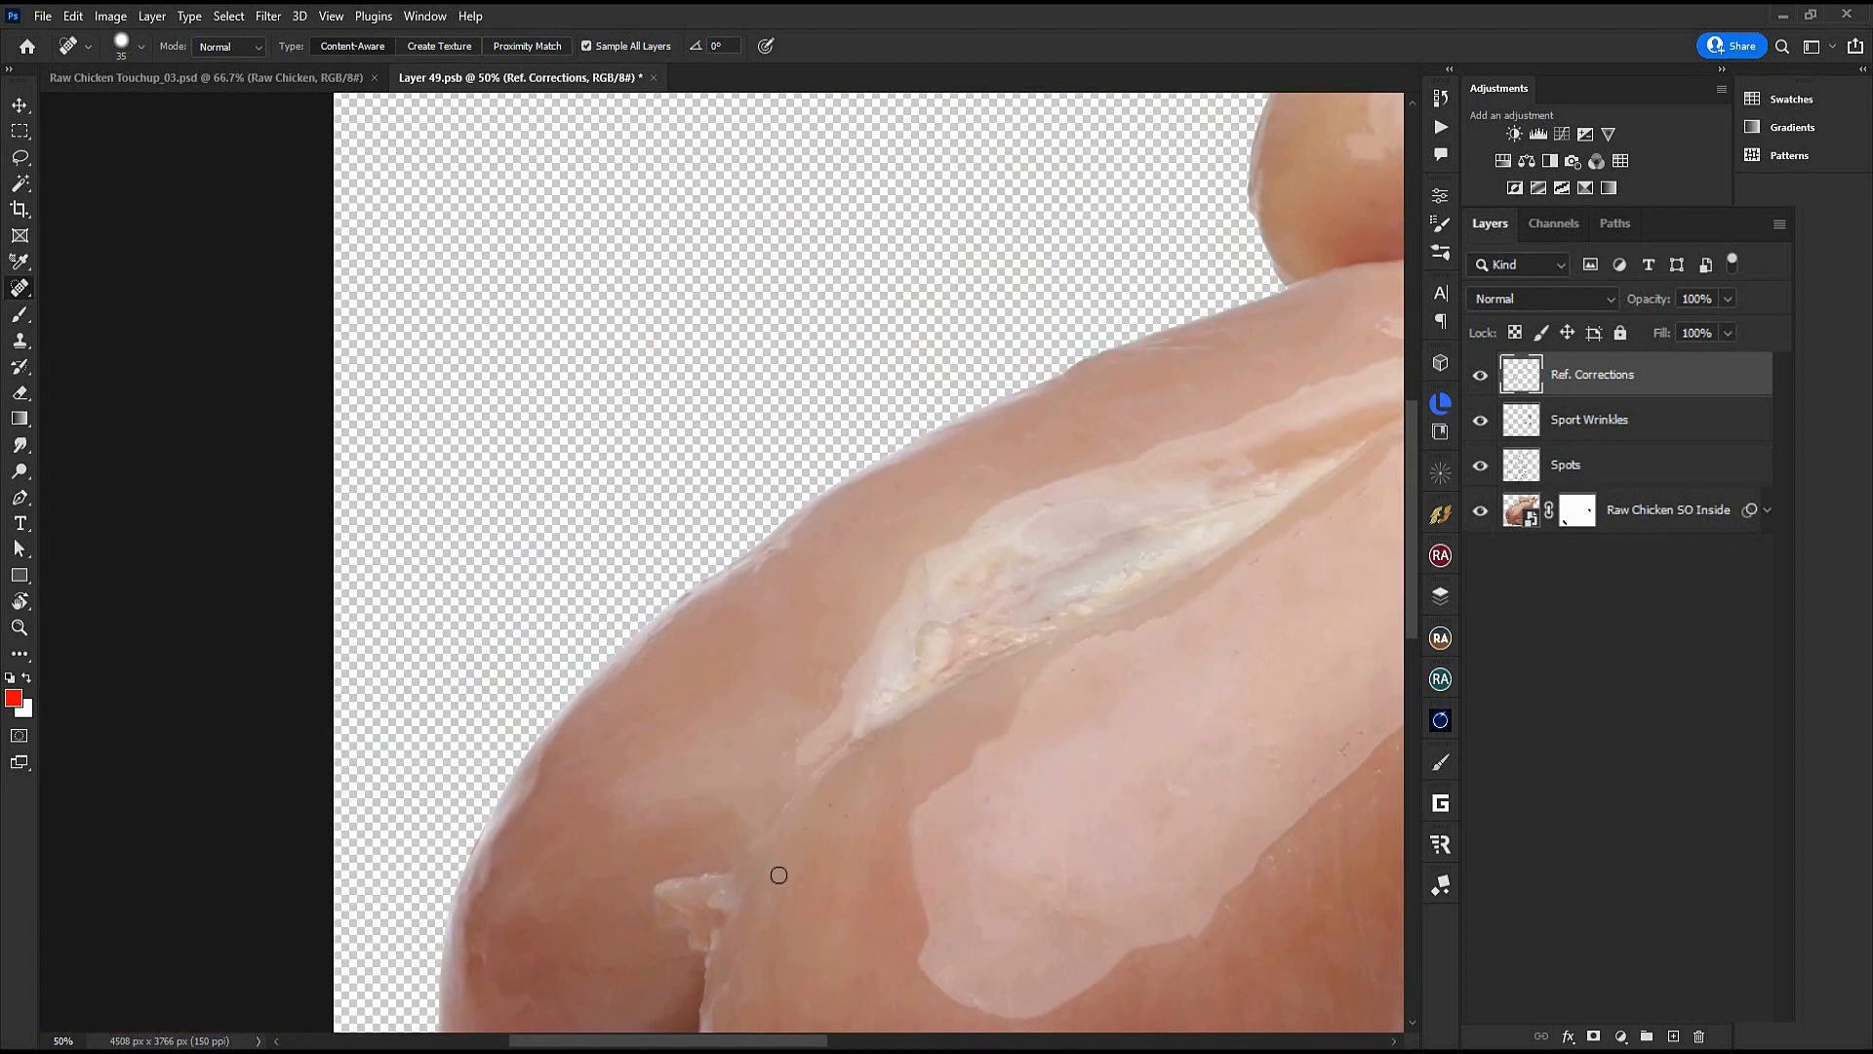
left_click_drag(1186, 867, 774, 773)
mouse_move(979, 543)
left_mouse_down()
mouse_move(1074, 787)
mouse_move(830, 377)
left_mouse_up()
scroll(836, 635, "down", 2)
scroll(836, 634, "up", 2)
left_click_drag(501, 748, 651, 654)
scroll(690, 820, "down", 2)
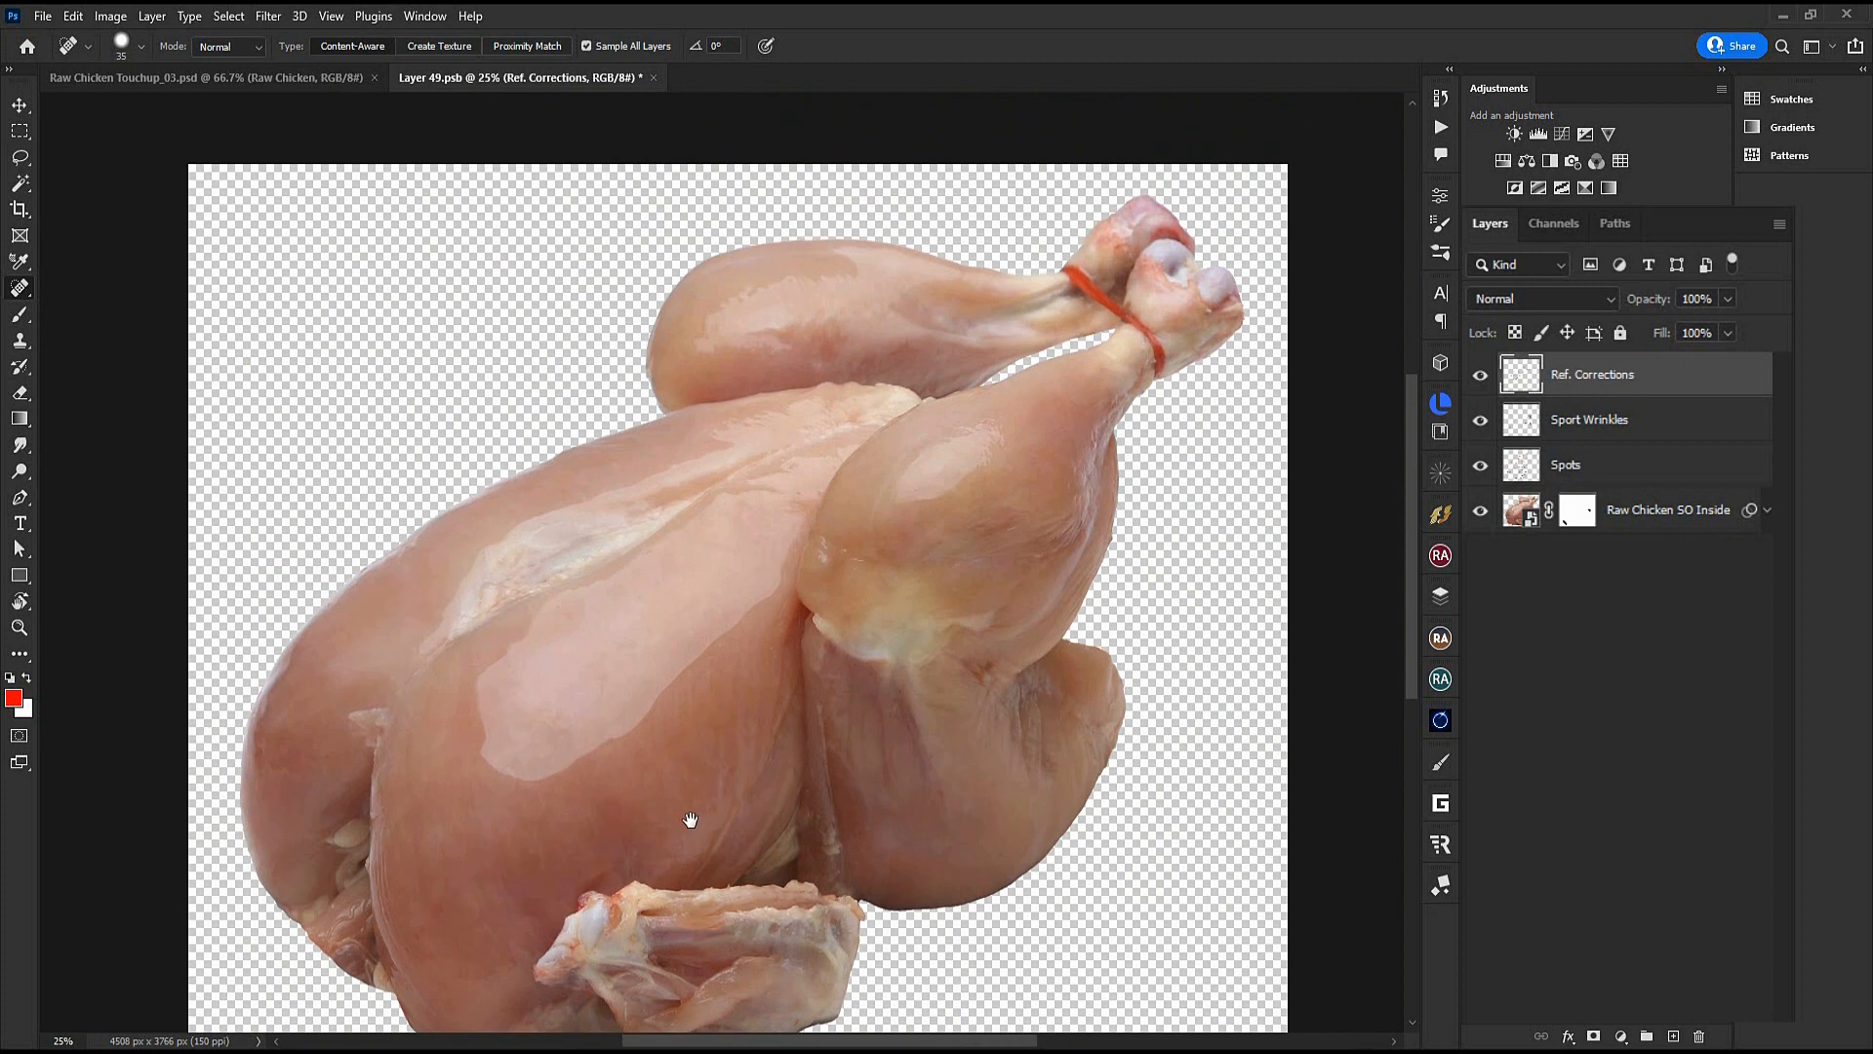
left_click_drag(691, 820, 496, 820)
key("ctrl+0")
Create a new layer named Knot and heal away the red band tied around the leg ends
key("ctrl+shift+n")
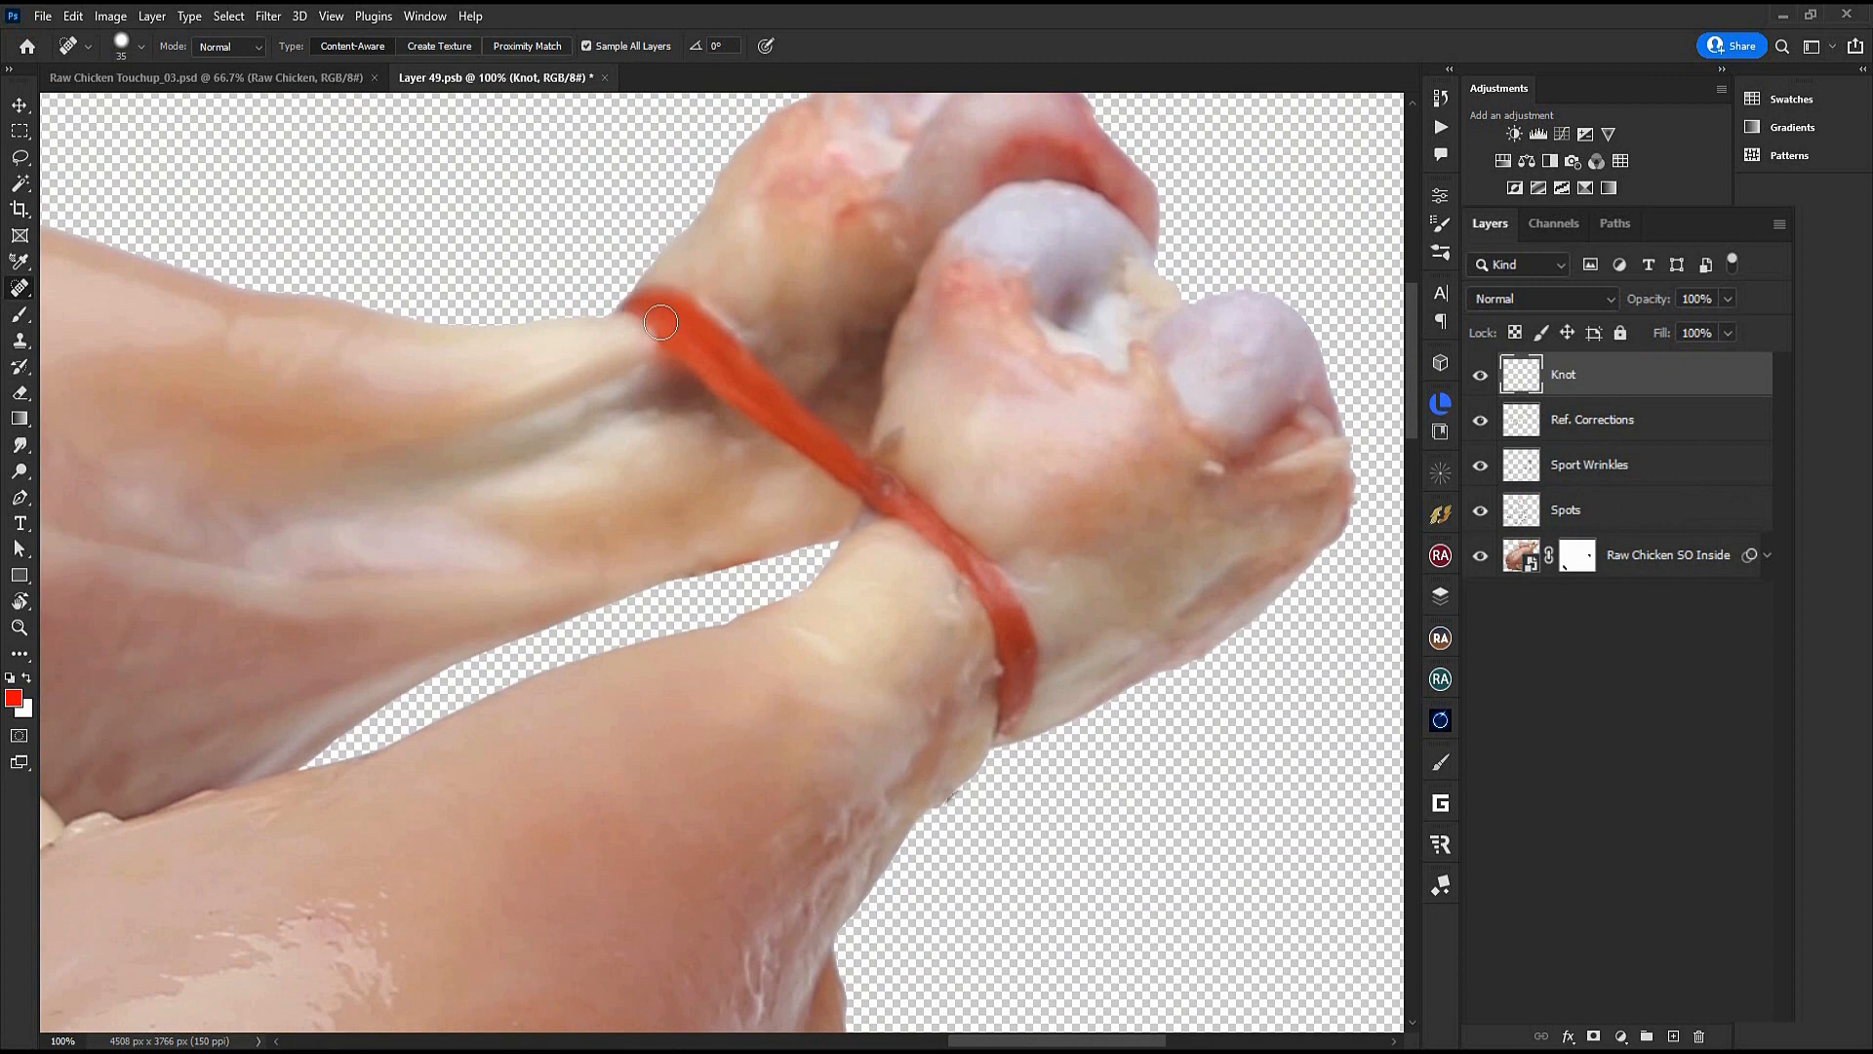
key("bracketright")
key("bracketright")
key("bracketright")
mouse_move(665, 287)
left_mouse_down()
mouse_move(784, 397)
mouse_move(1003, 728)
left_mouse_up()
mouse_move(862, 487)
left_mouse_down()
mouse_move(711, 335)
mouse_move(780, 398)
left_mouse_up()
mouse_move(792, 473)
left_mouse_down()
mouse_move(825, 455)
mouse_move(868, 525)
left_mouse_up()
left_click_drag(826, 516, 829, 502)
key("ctrl+0")
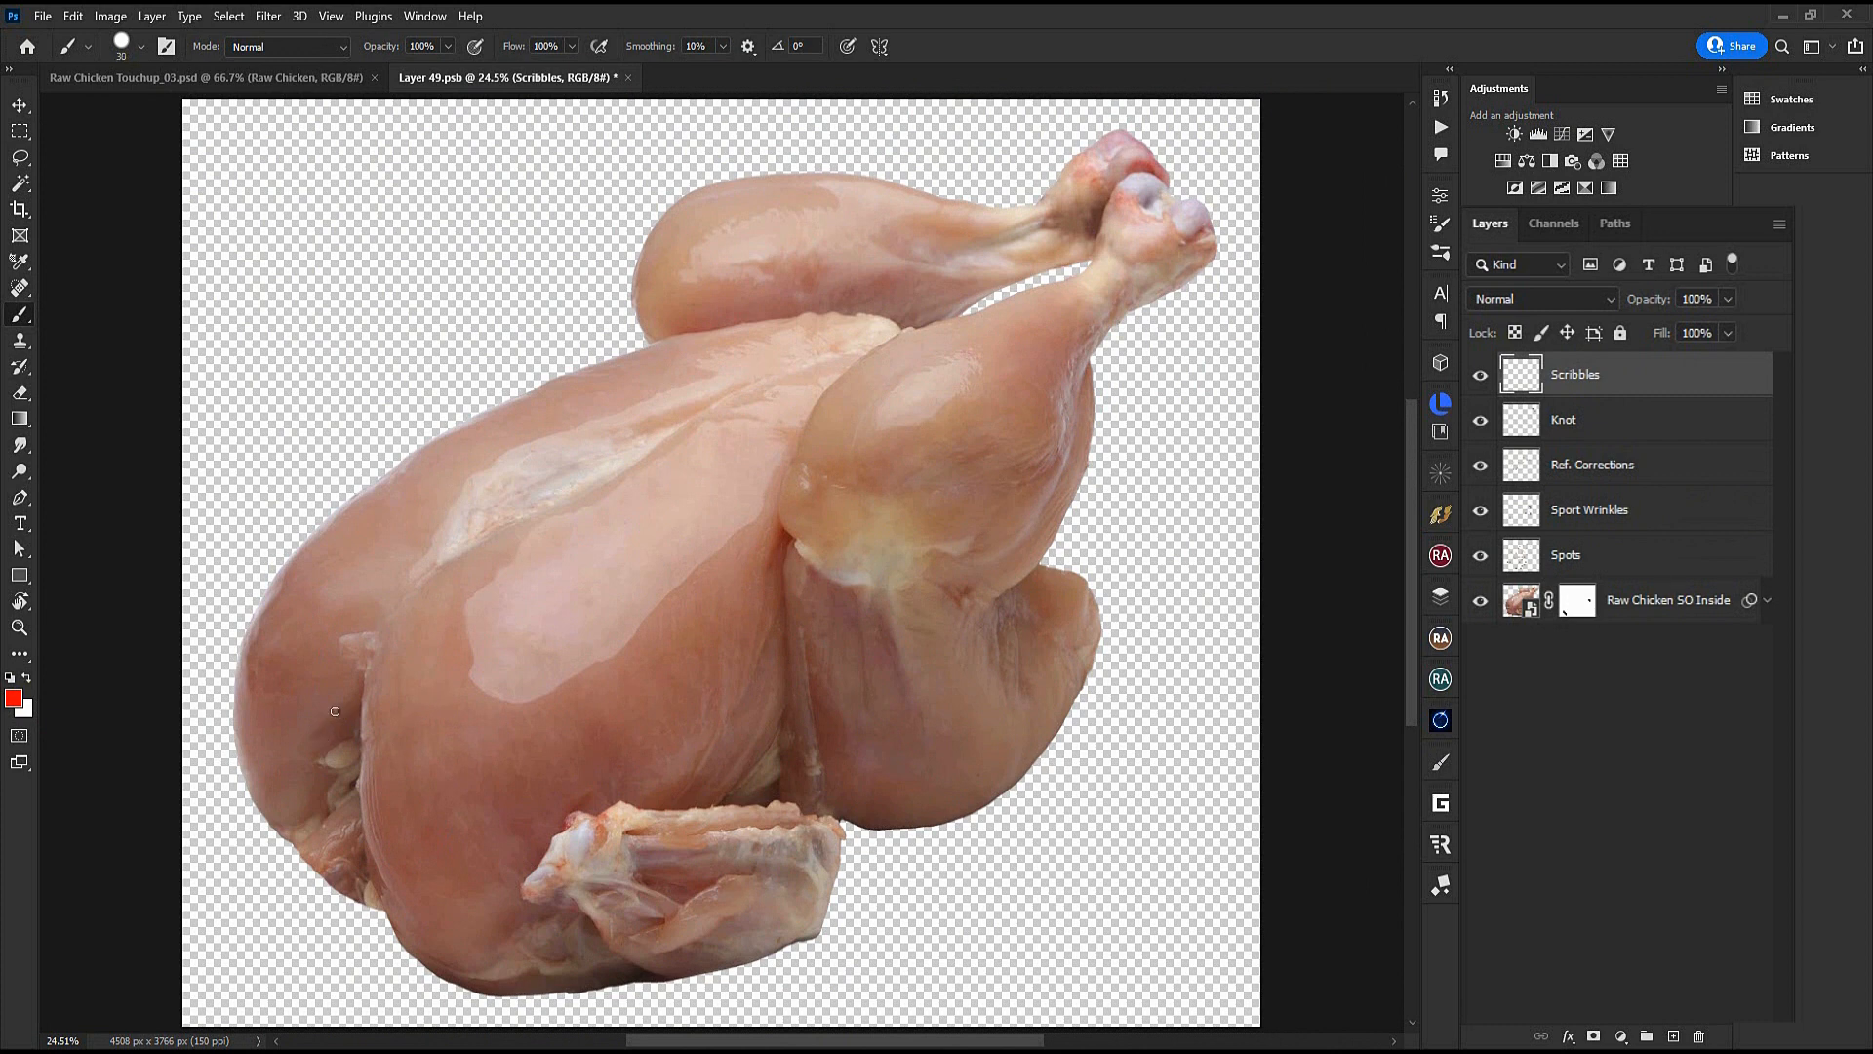
Mark the far breast on the Scribbles layer, and copy a freehand-selected skin patch from Raw Chicken SO Inside to a layer named Texture
left_click_drag(332, 685, 281, 697)
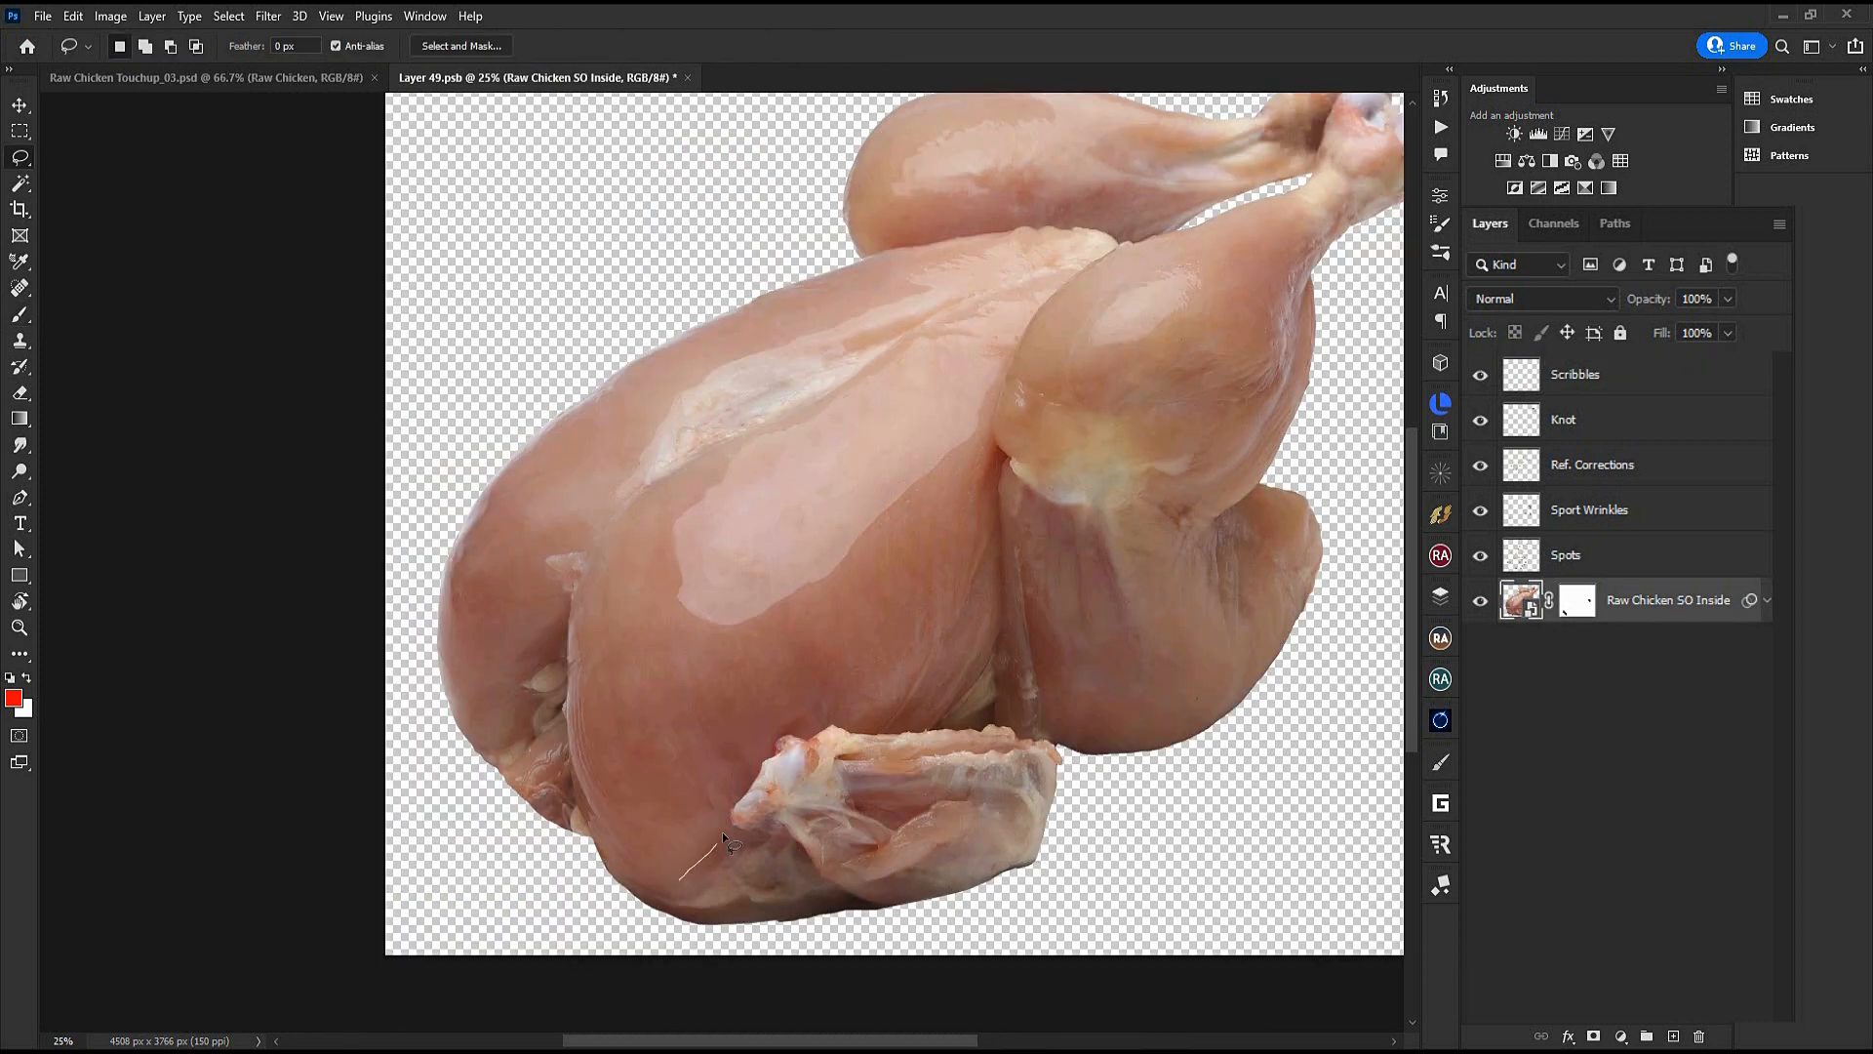
mouse_move(670, 582)
left_mouse_down()
mouse_move(587, 615)
mouse_move(585, 824)
left_mouse_up()
key("ctrl+j")
double_click(1570, 601)
type("Texture")
key("Return")
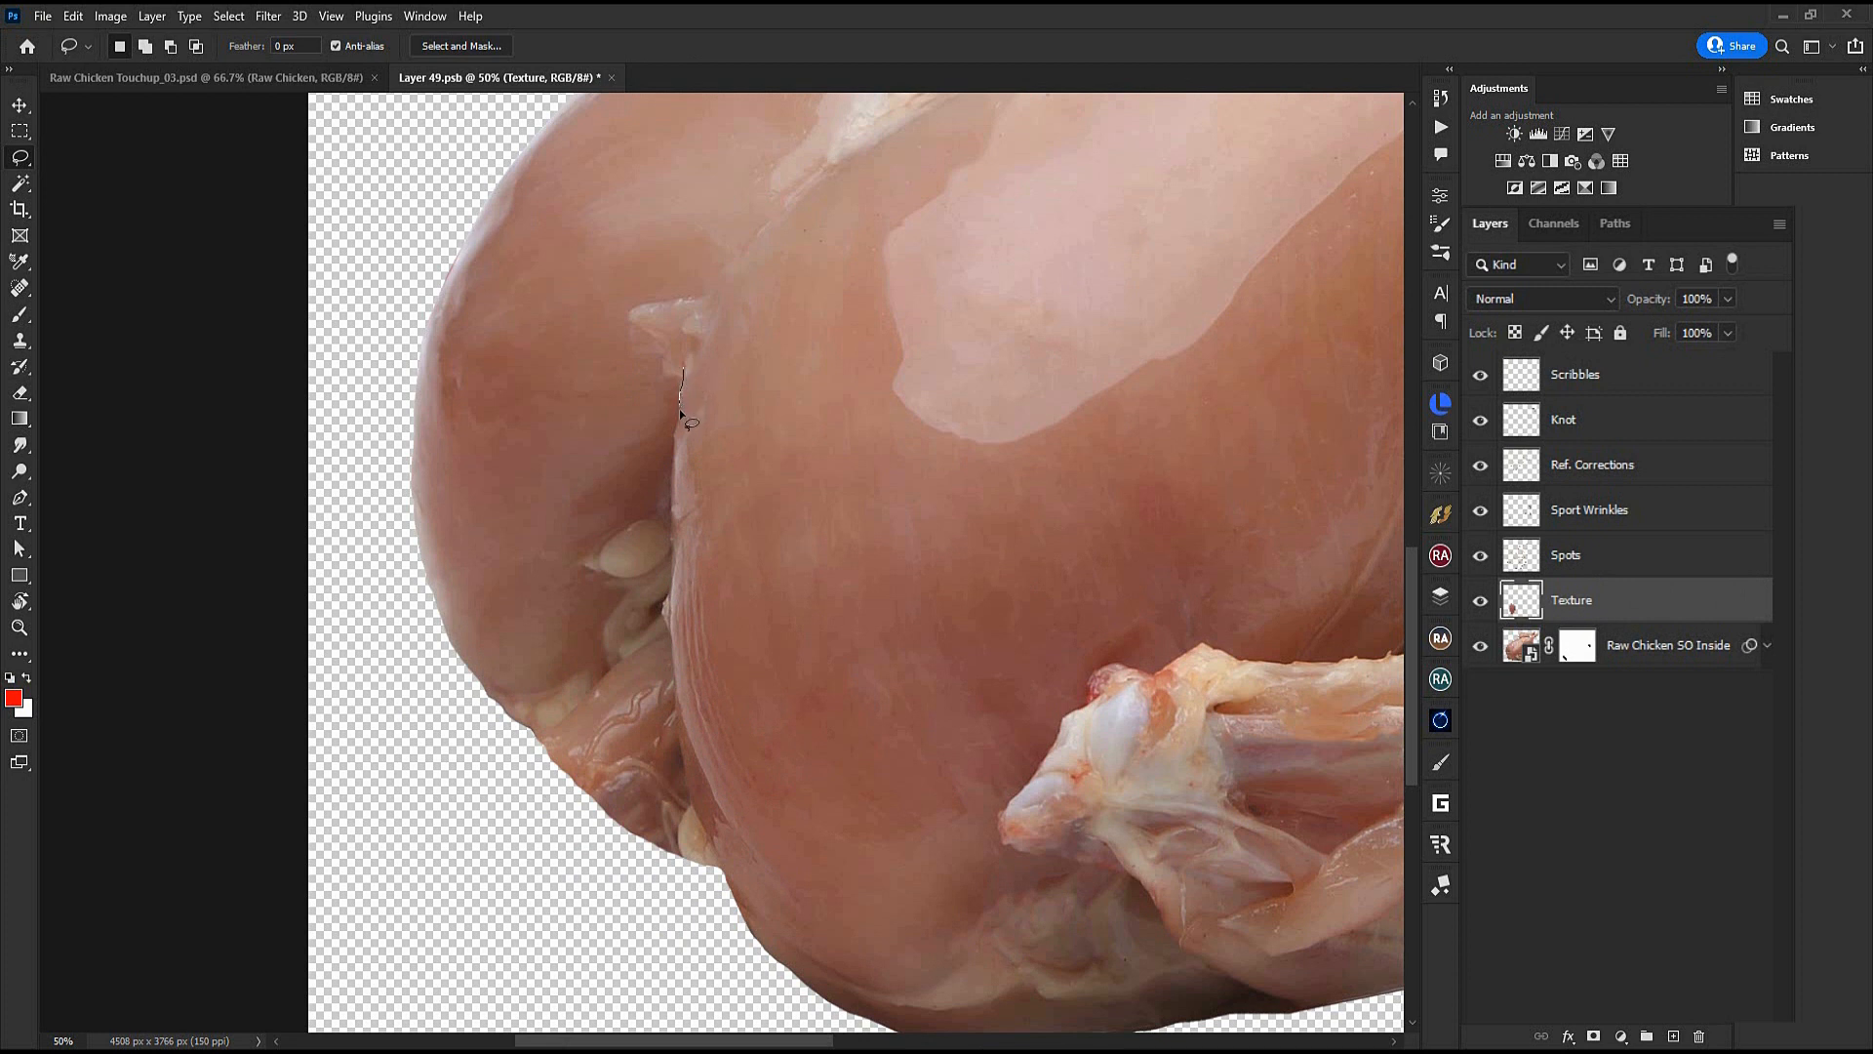
Select the far breast lobe freehand along the crease and save the selection as a new channel in Layer 49.psb
mouse_move(675, 454)
left_mouse_down()
mouse_move(665, 623)
mouse_move(683, 758)
left_mouse_up()
mouse_move(717, 855)
left_mouse_down()
mouse_move(723, 964)
mouse_move(186, 180)
mouse_move(763, 156)
left_mouse_up()
left_click_drag(708, 325, 688, 320)
key("ctrl+minus")
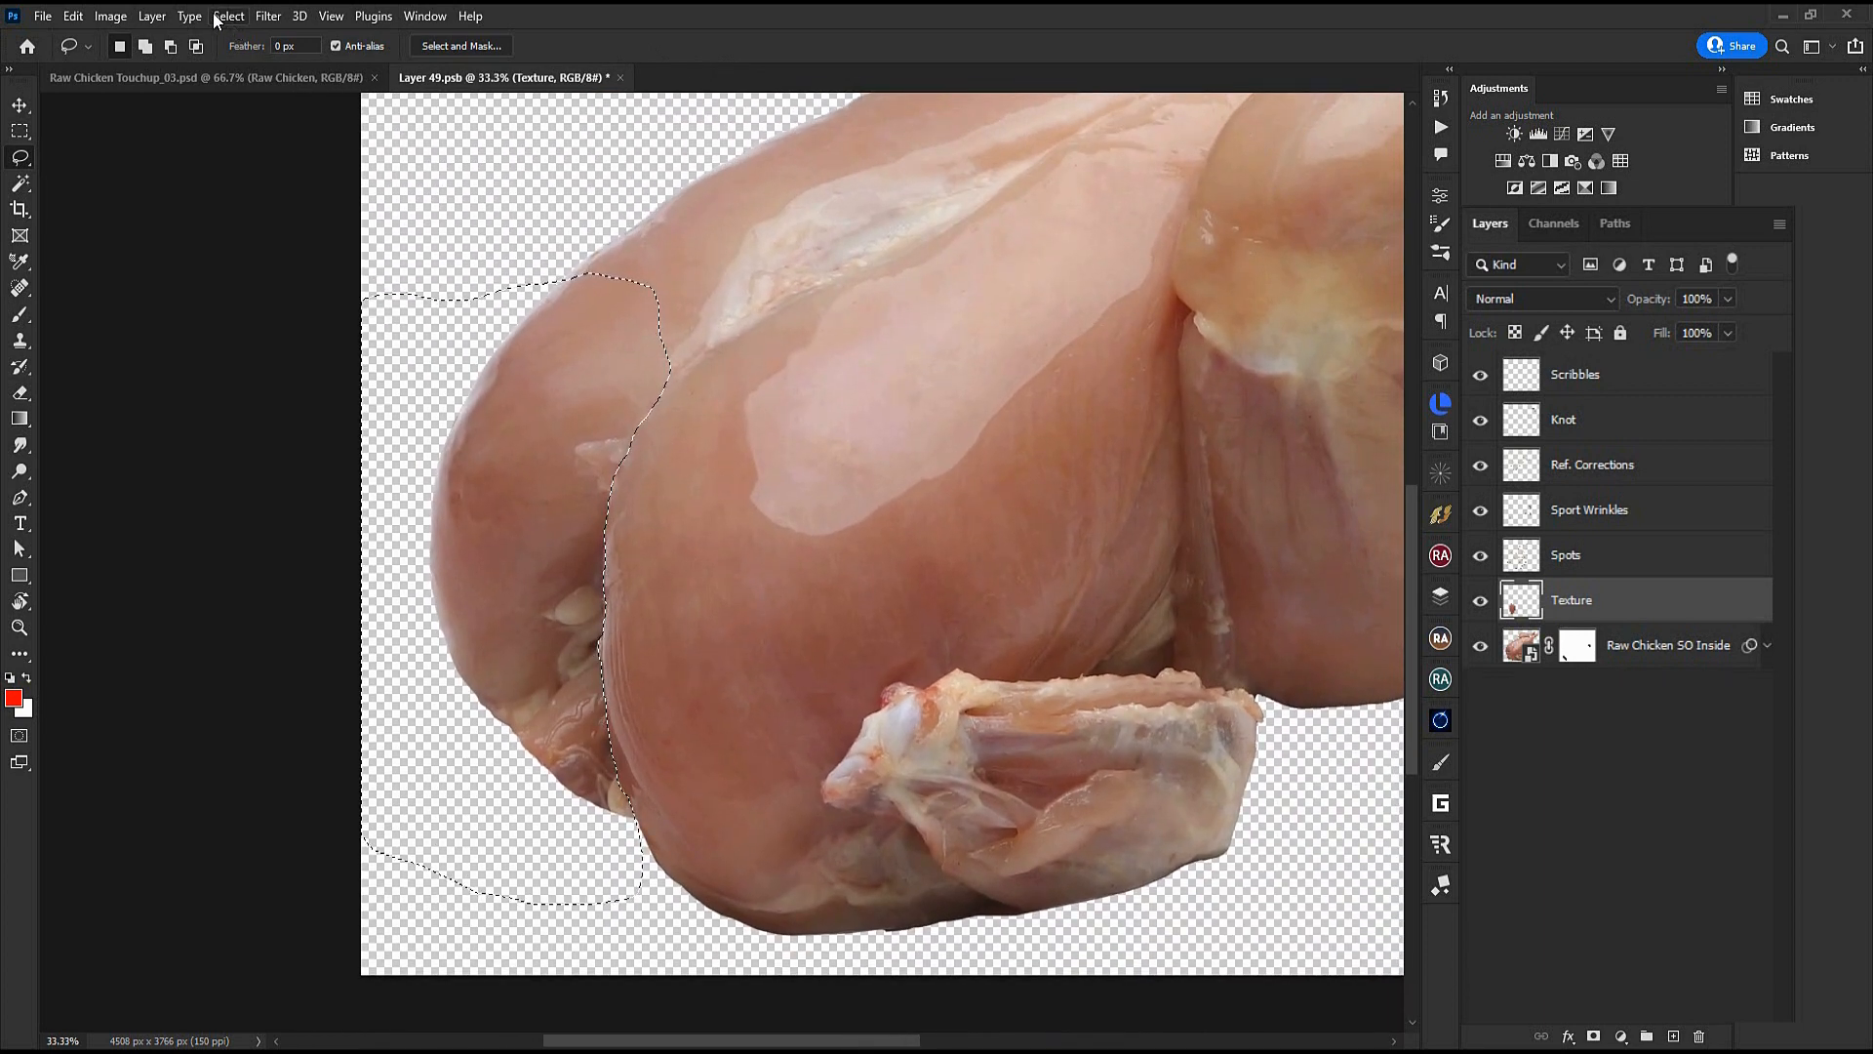
left_click(227, 17)
left_click(307, 473)
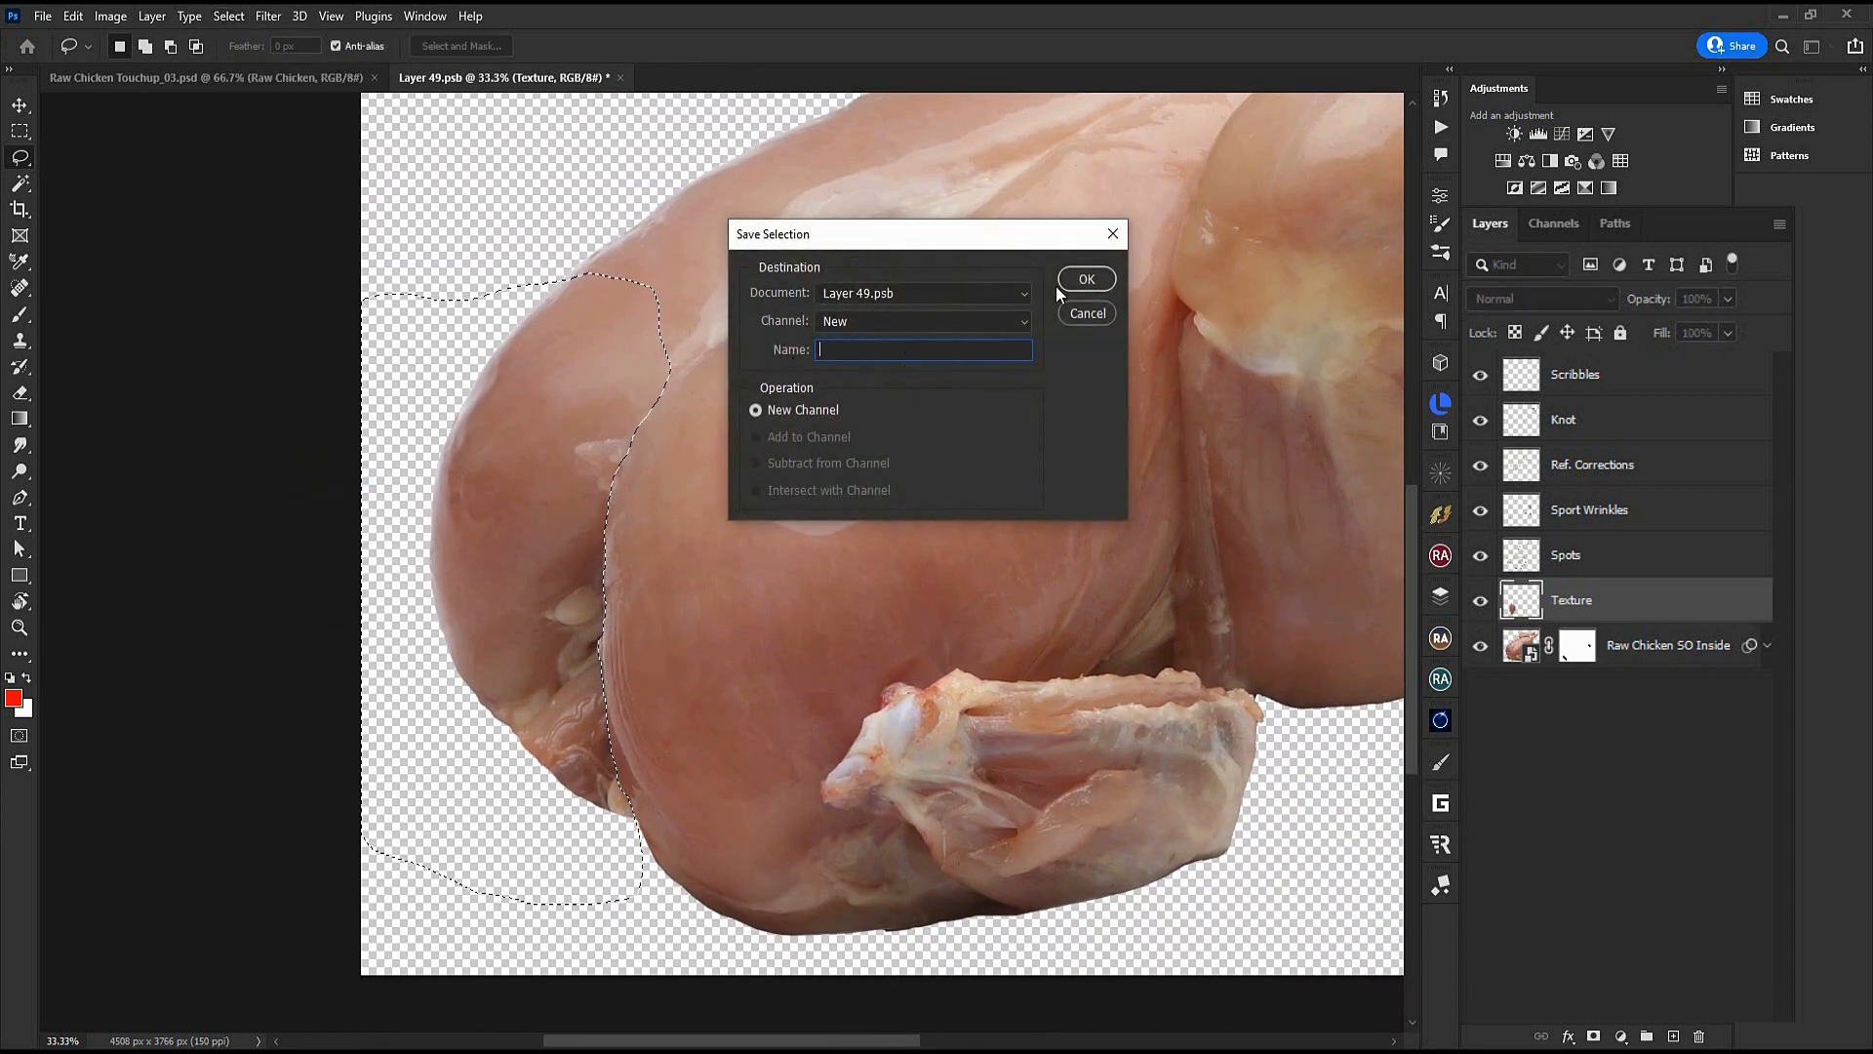
left_click(1088, 279)
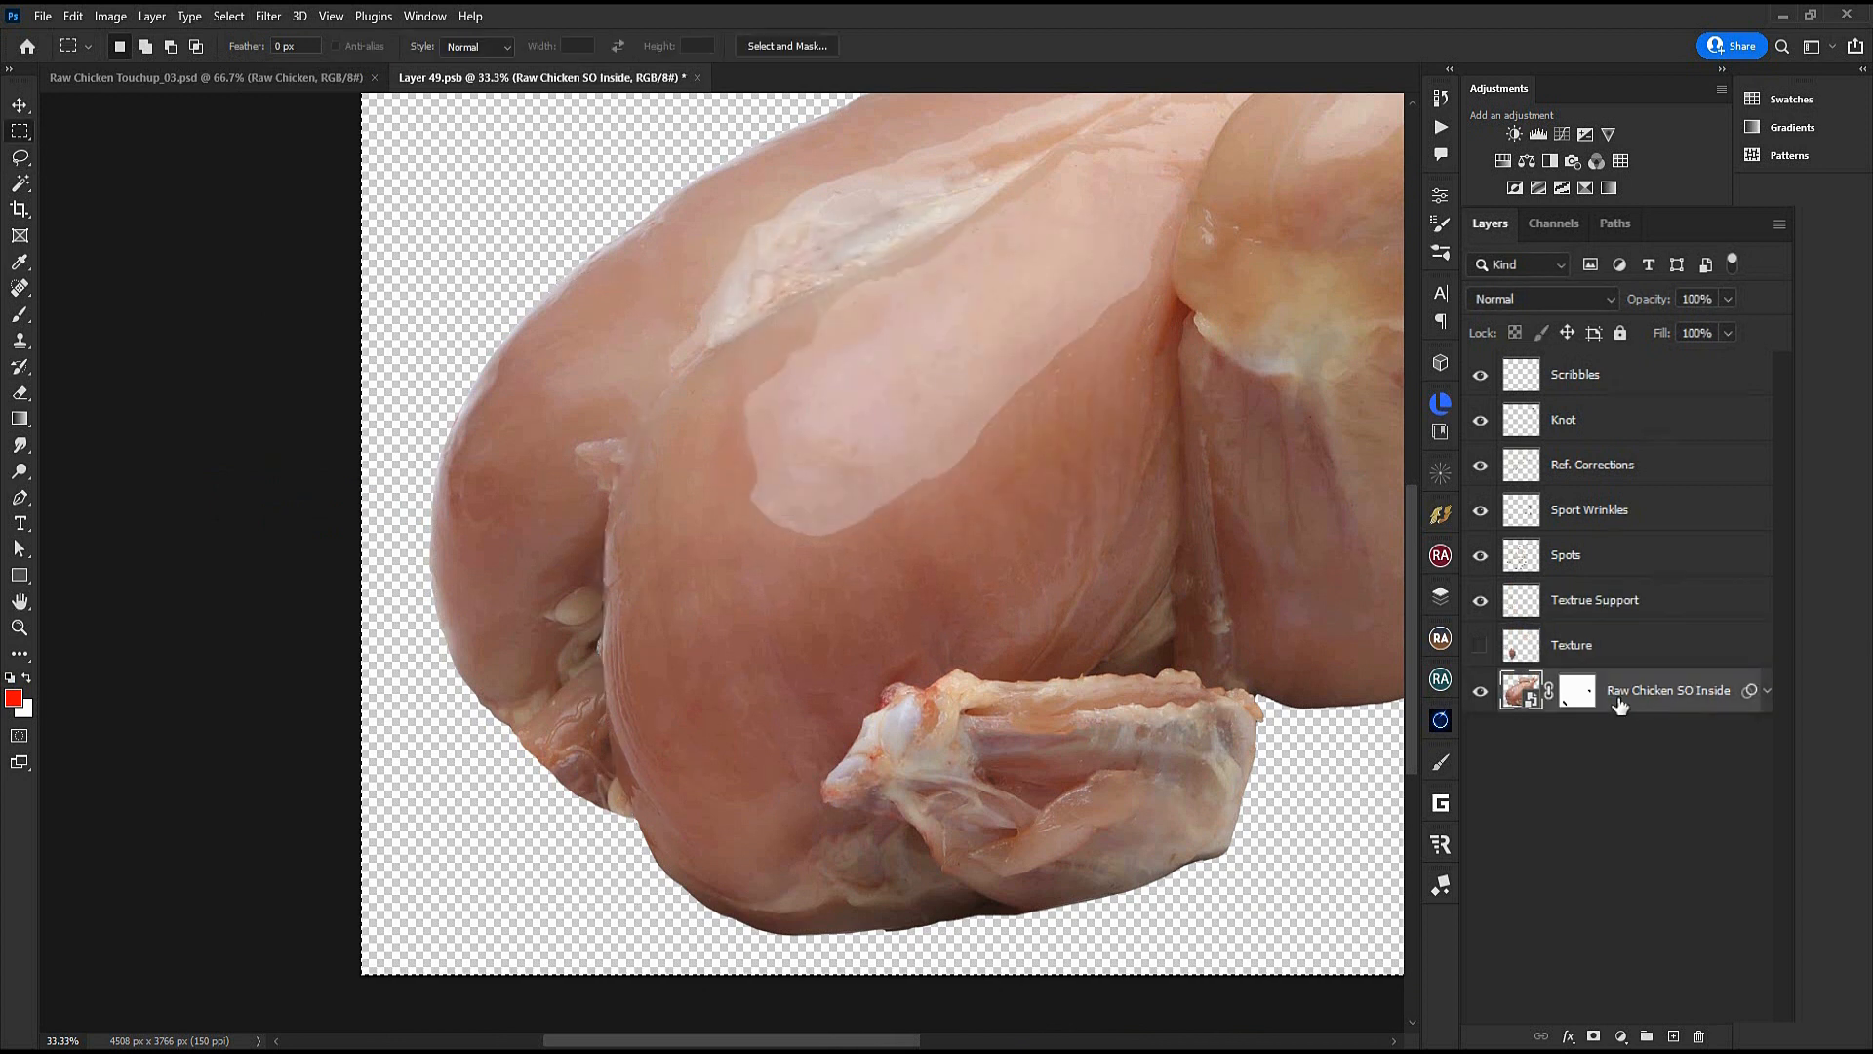
Create a layer named Texture Fix above Raw Chicken SO Inside and load the Alpha 2 channel as a selection
left_click(1627, 700)
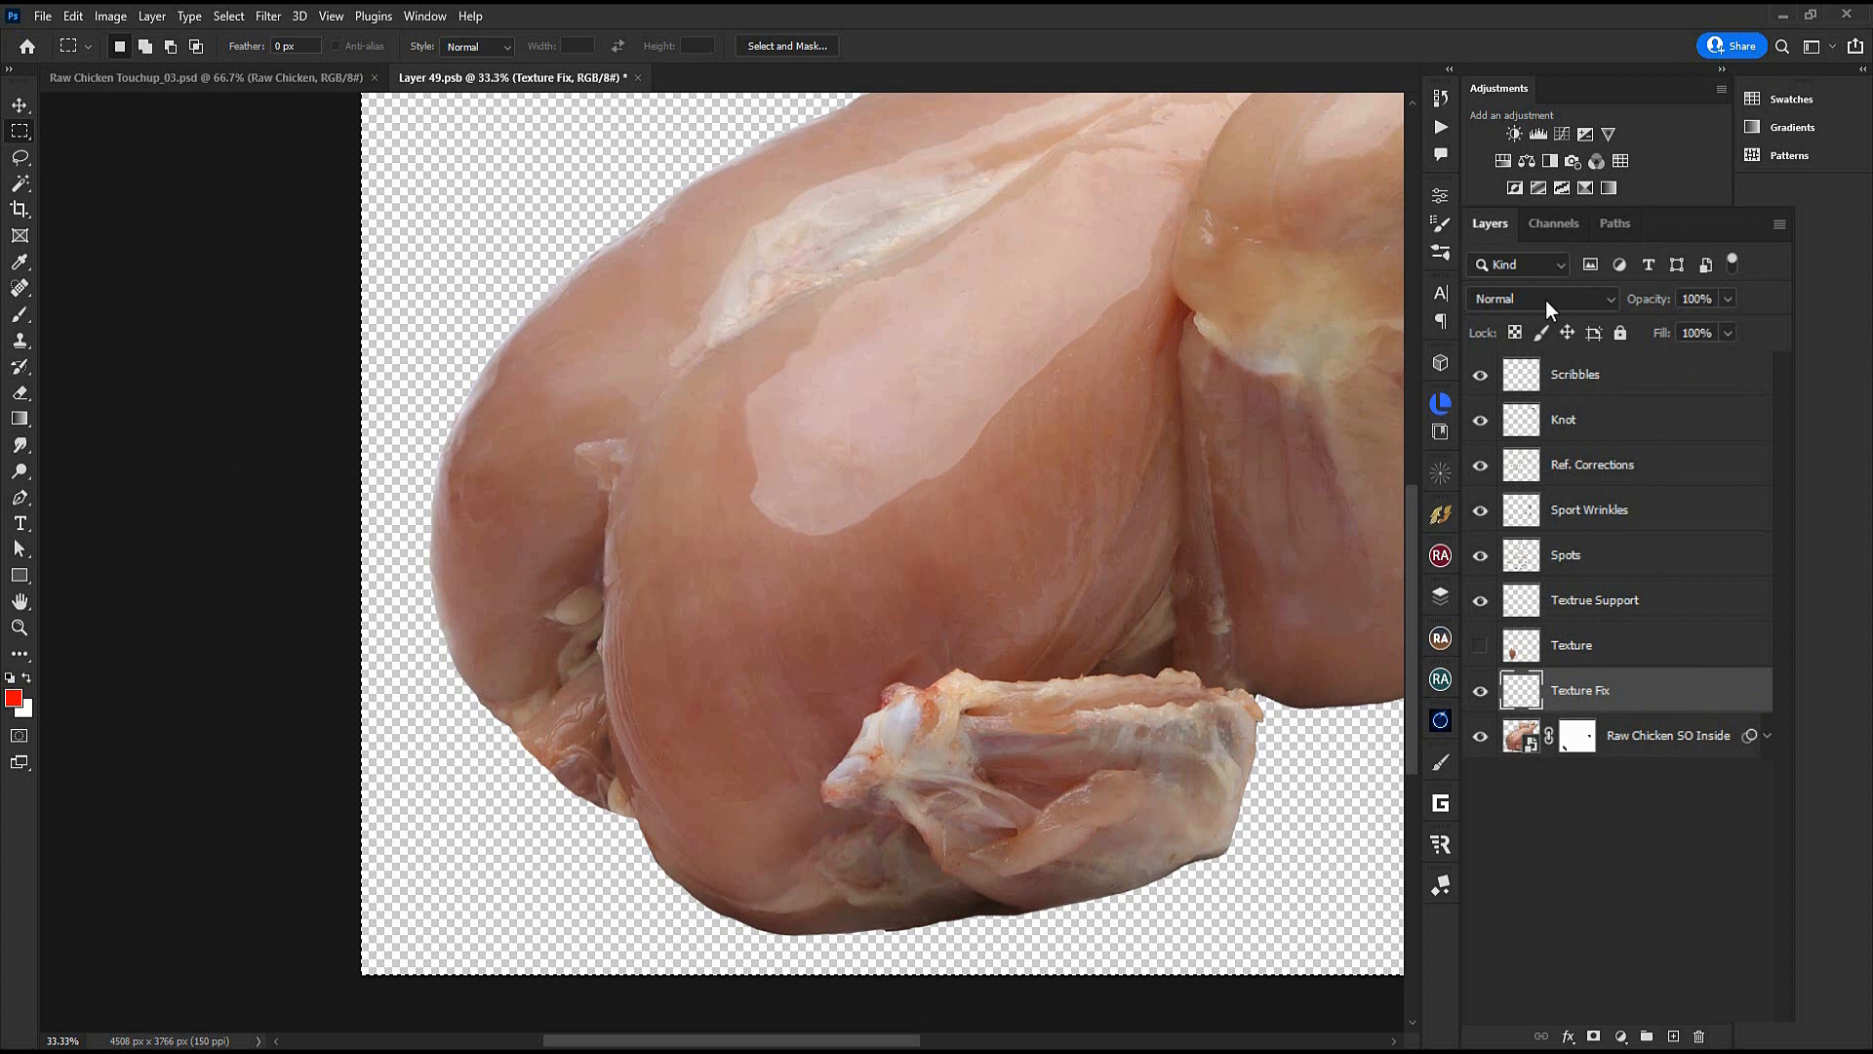
left_click(1557, 222)
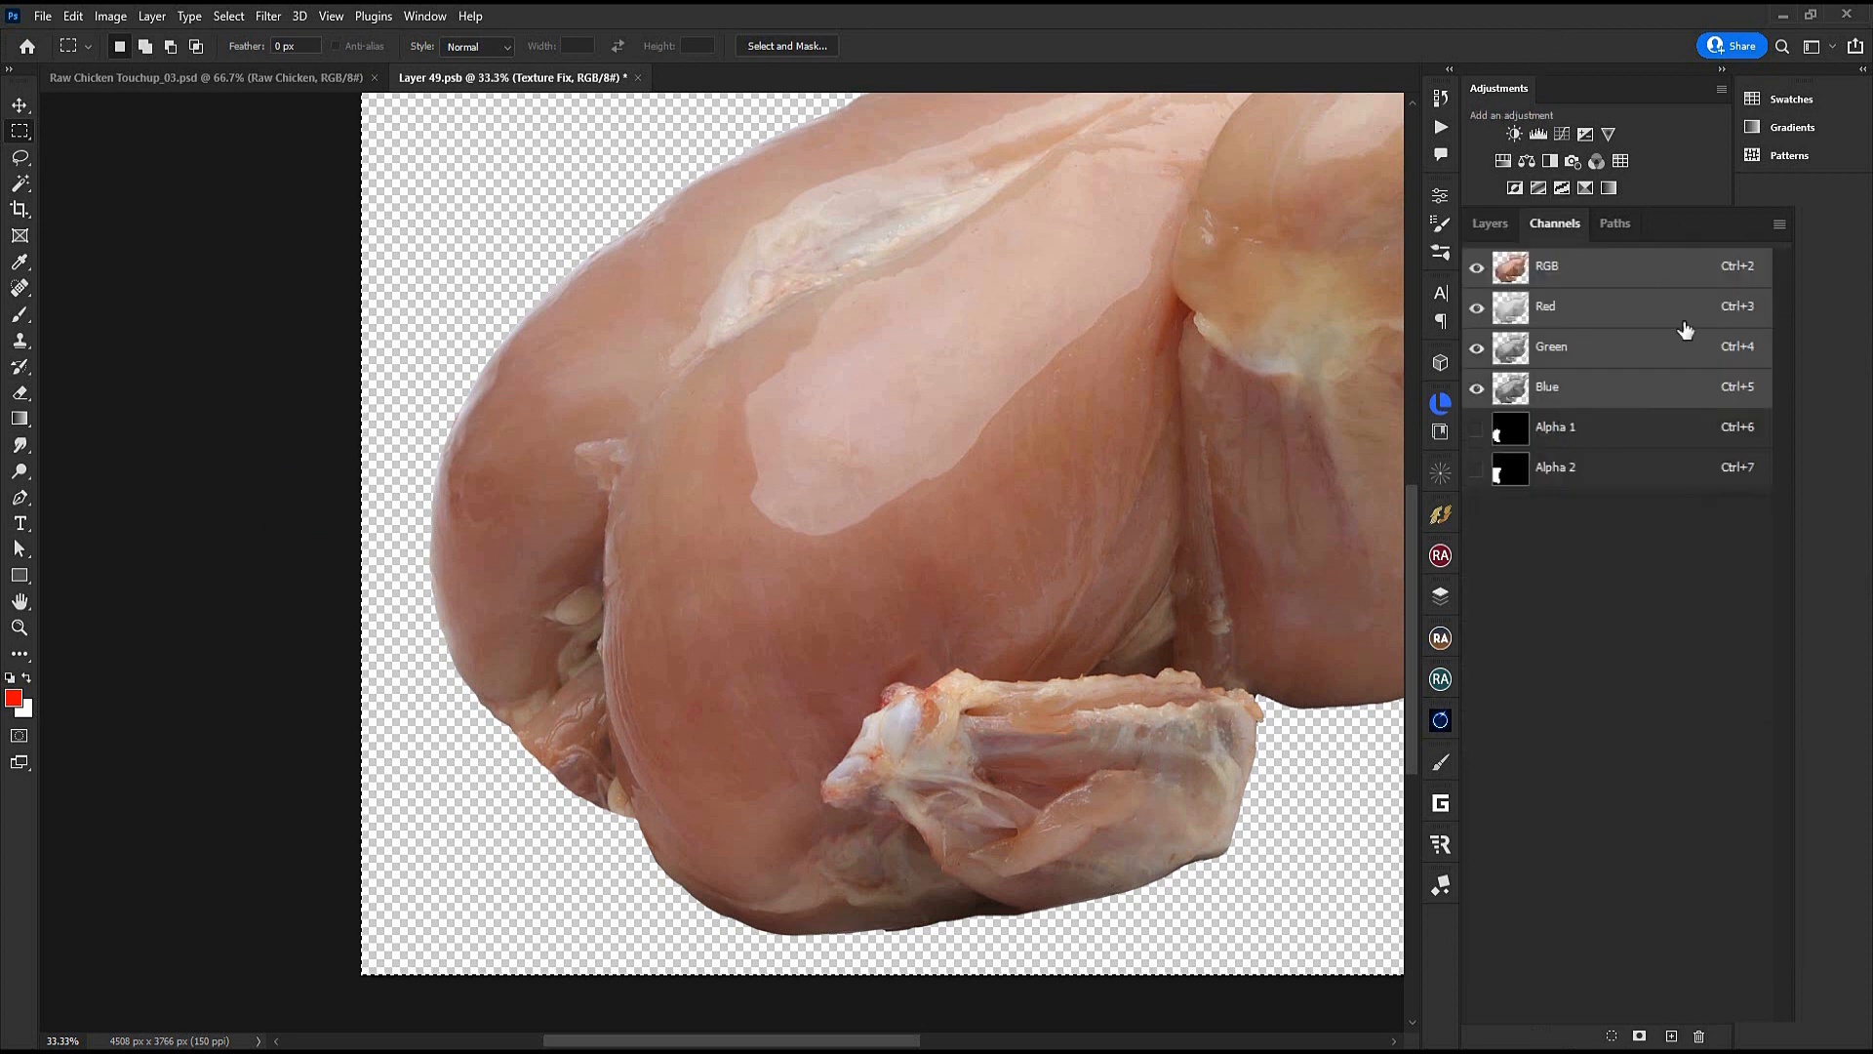
left_click(1503, 476, "ctrl")
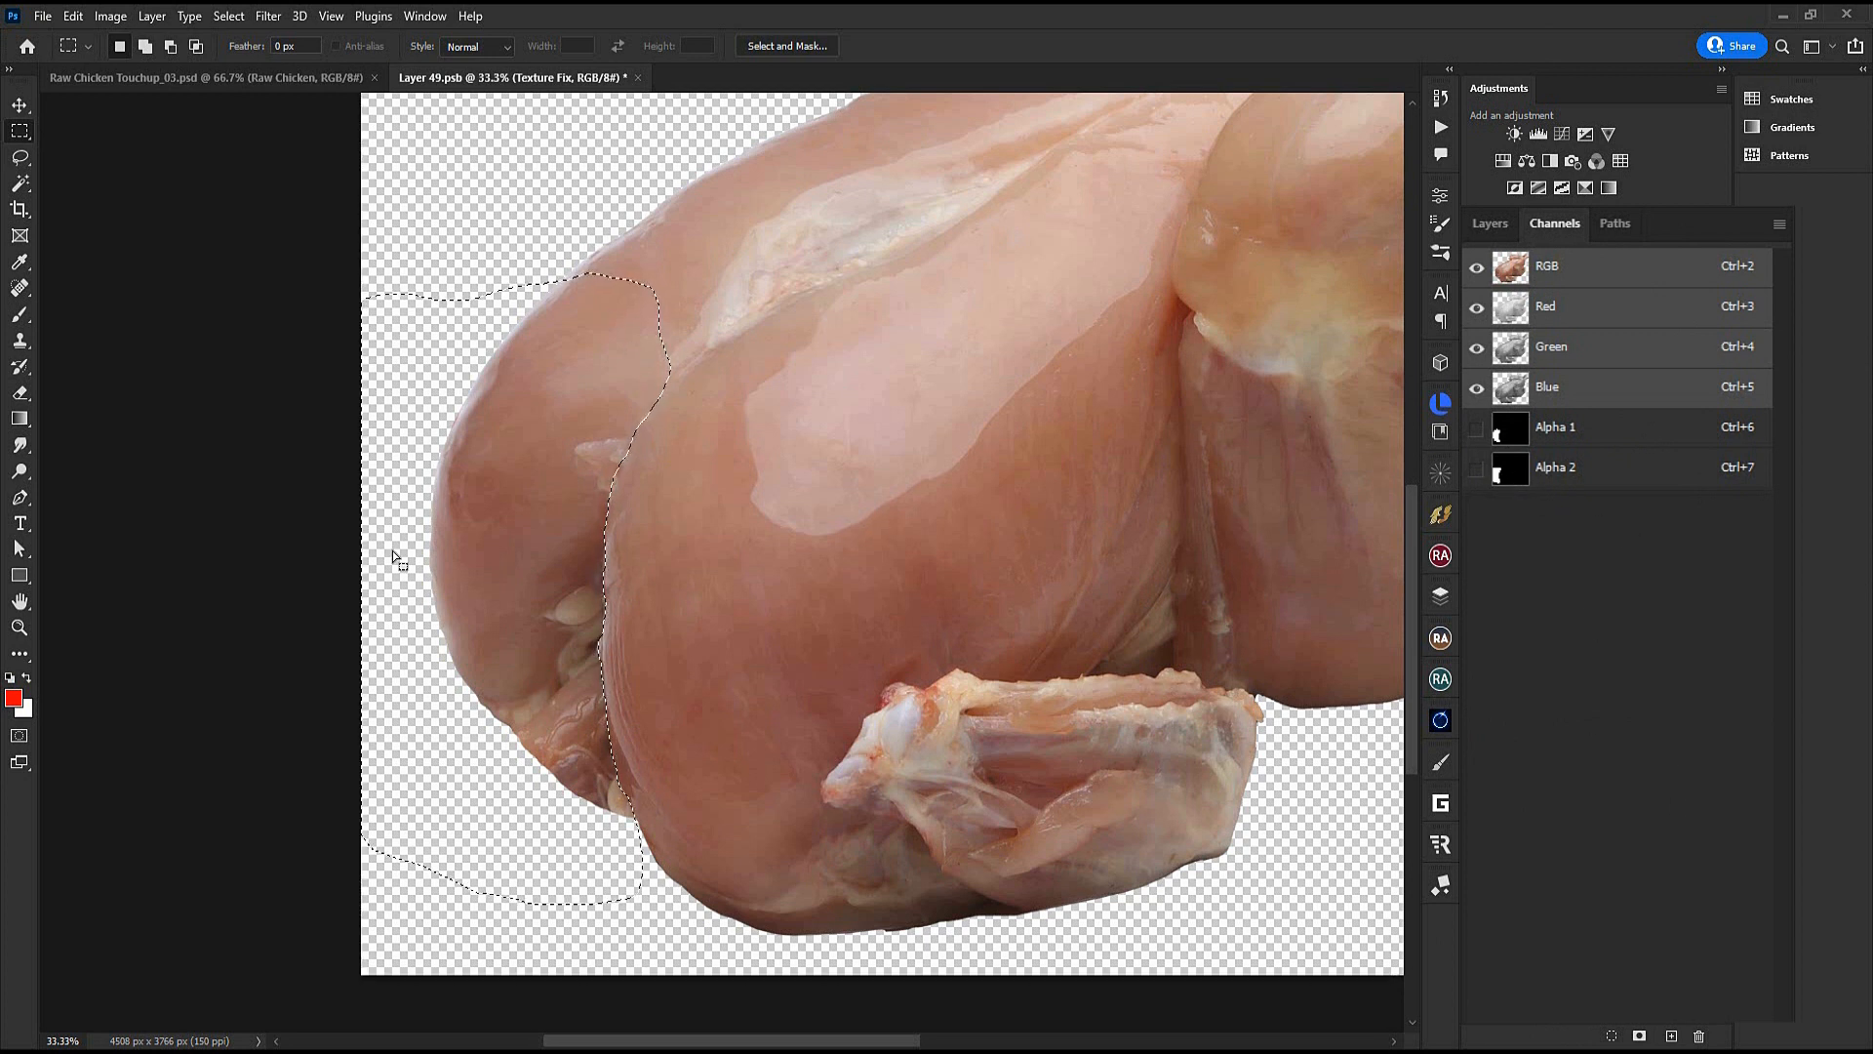
left_click(1490, 224)
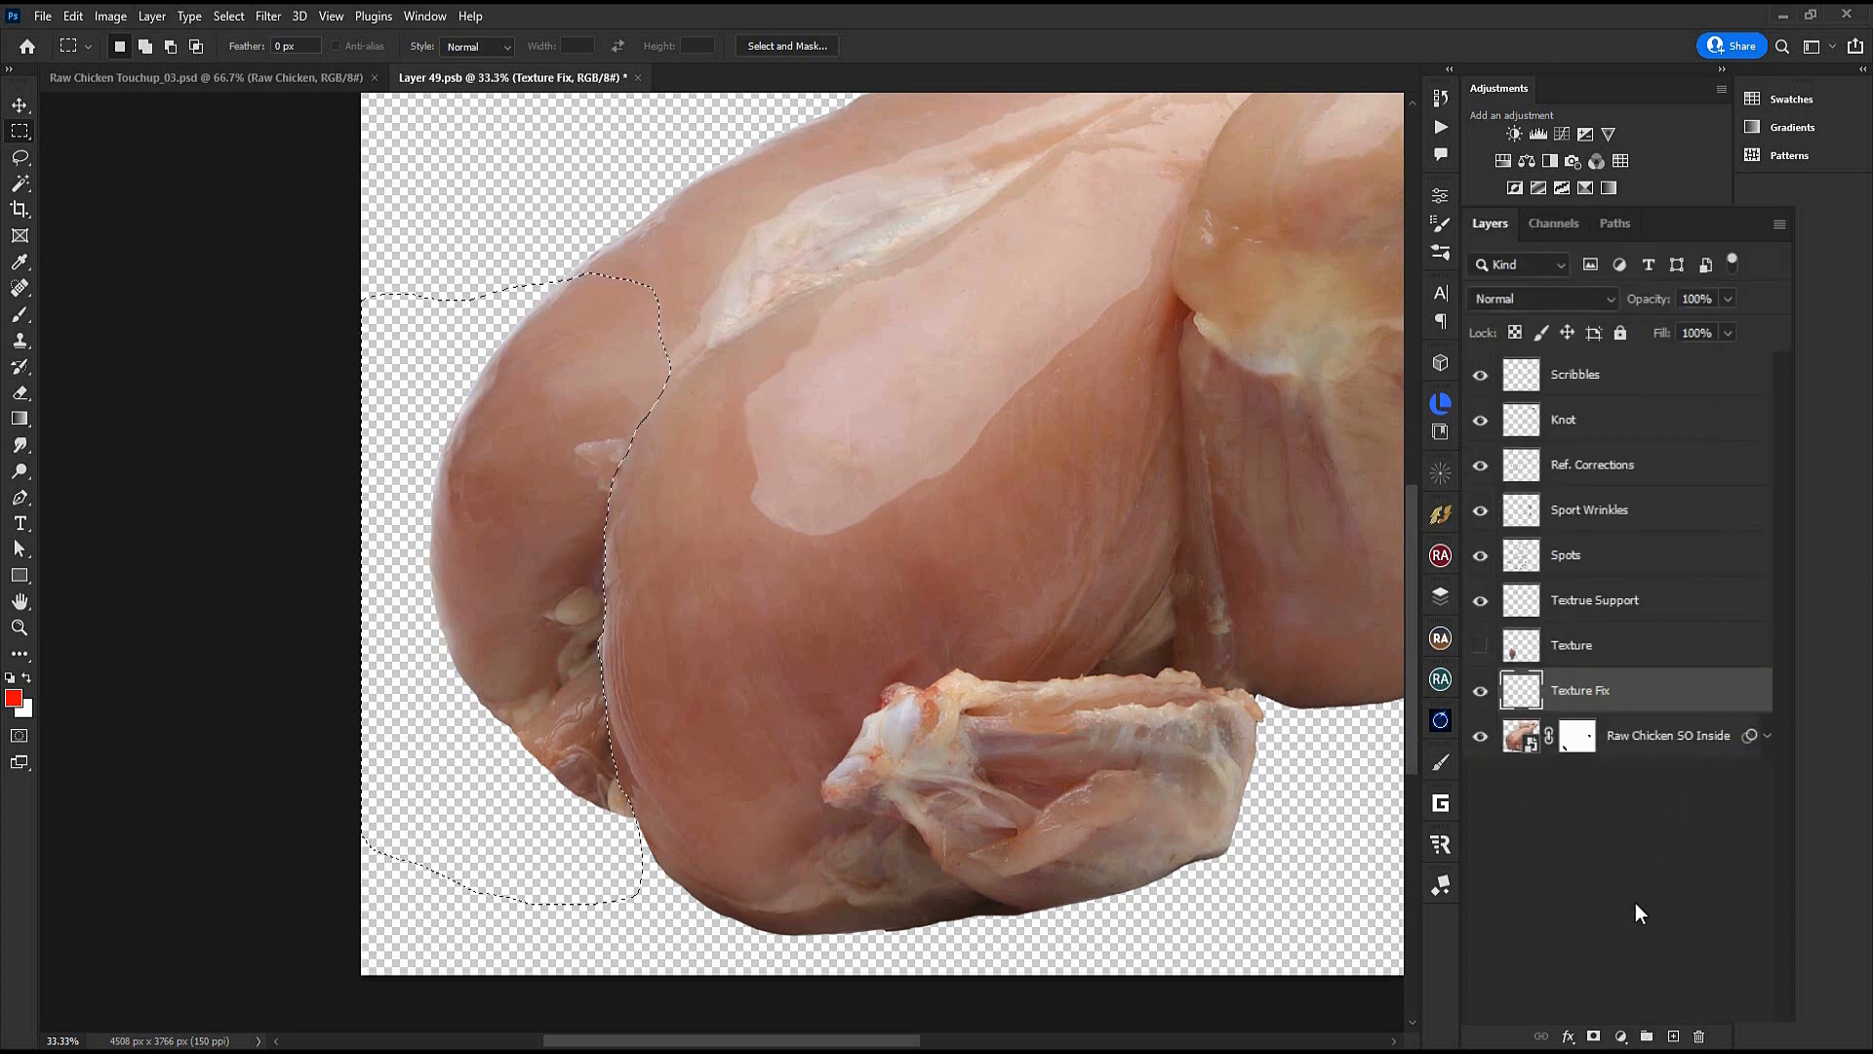
Paste the copied skin texture into the selection and clip the pasted layer to Raw Chicken SO Inside
left_click(73, 16)
mouse_move(147, 213)
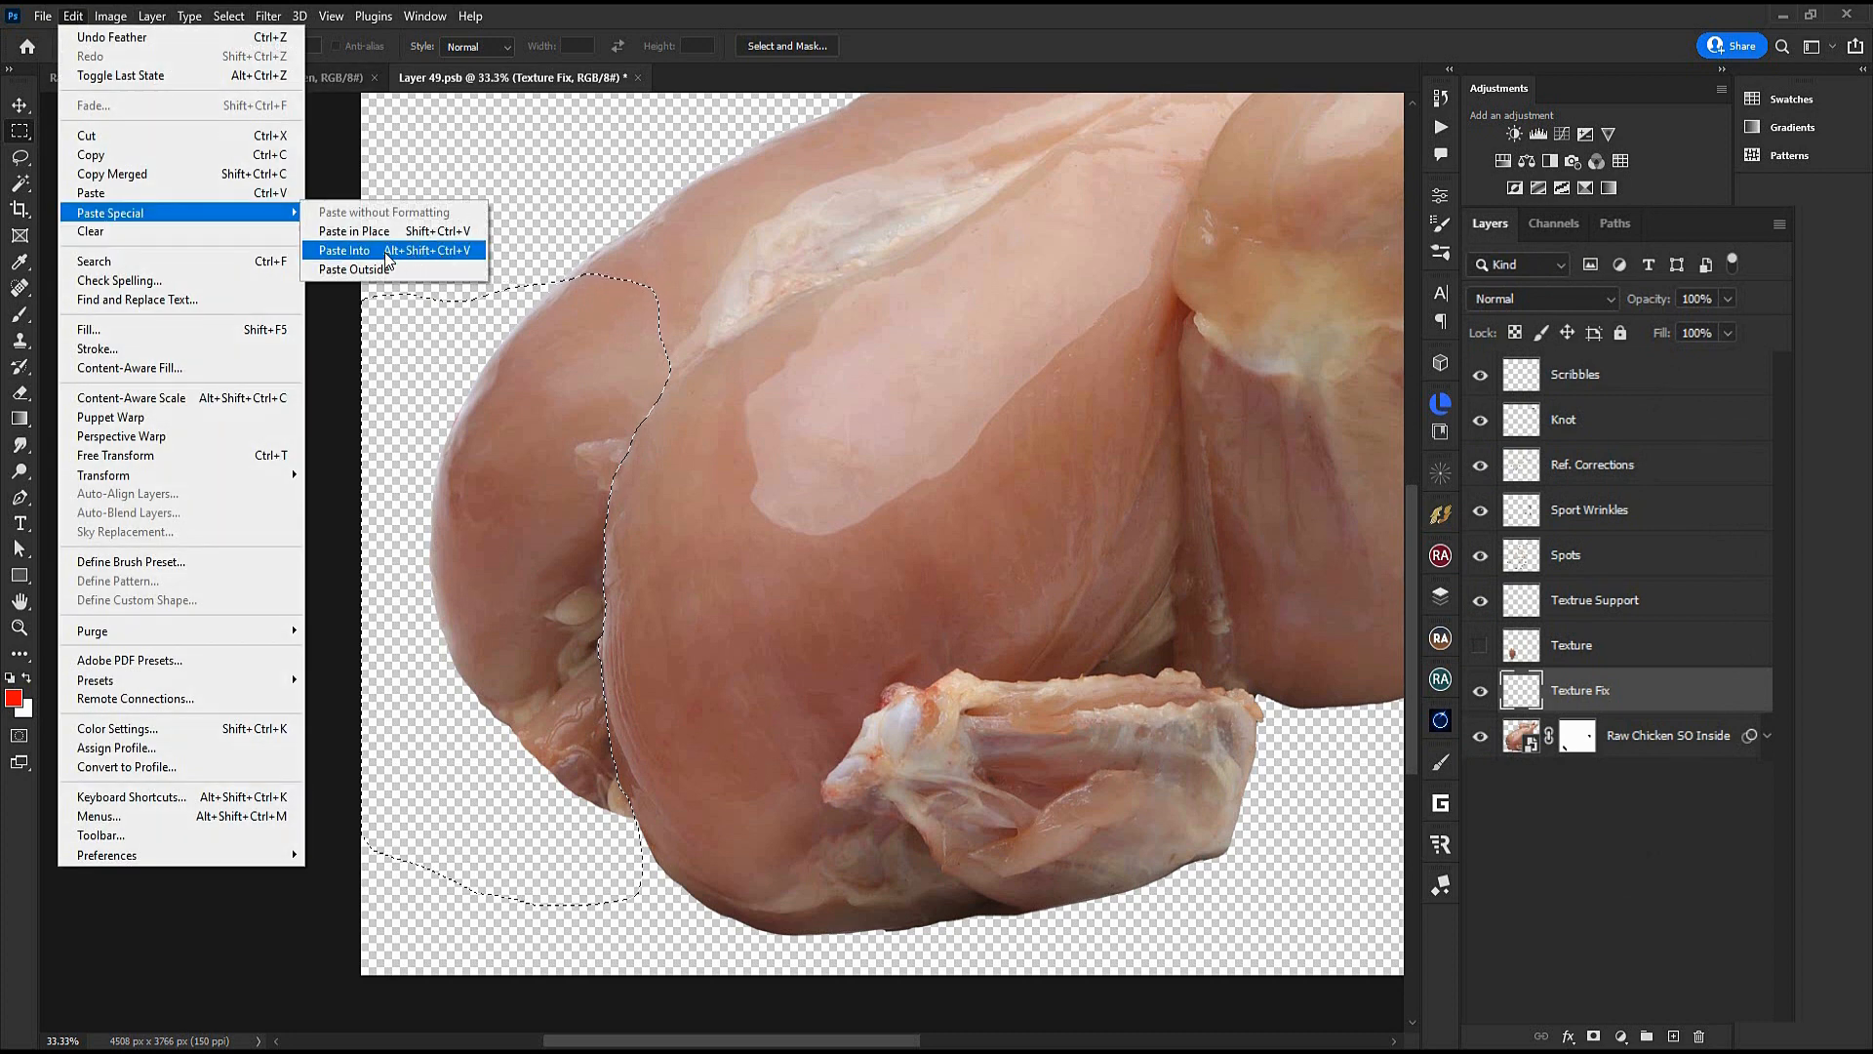
left_click(454, 256)
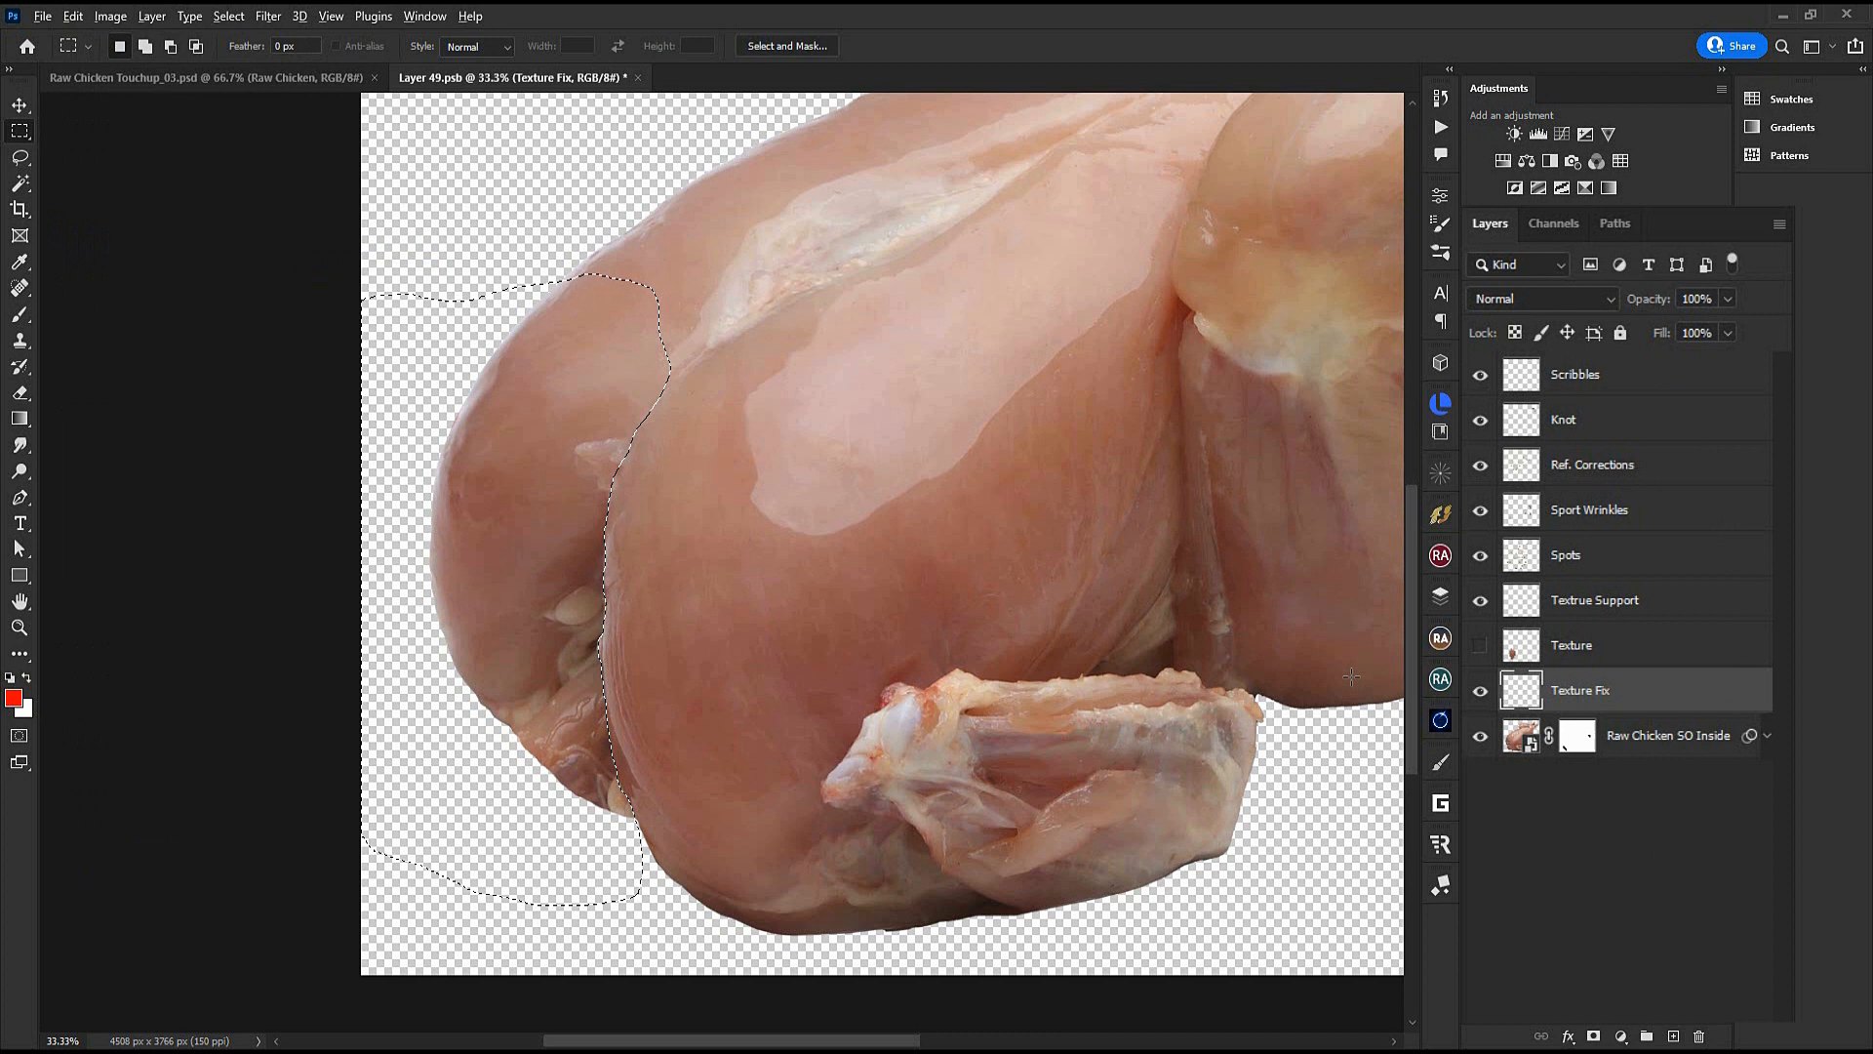
key("ctrl+bracketleft")
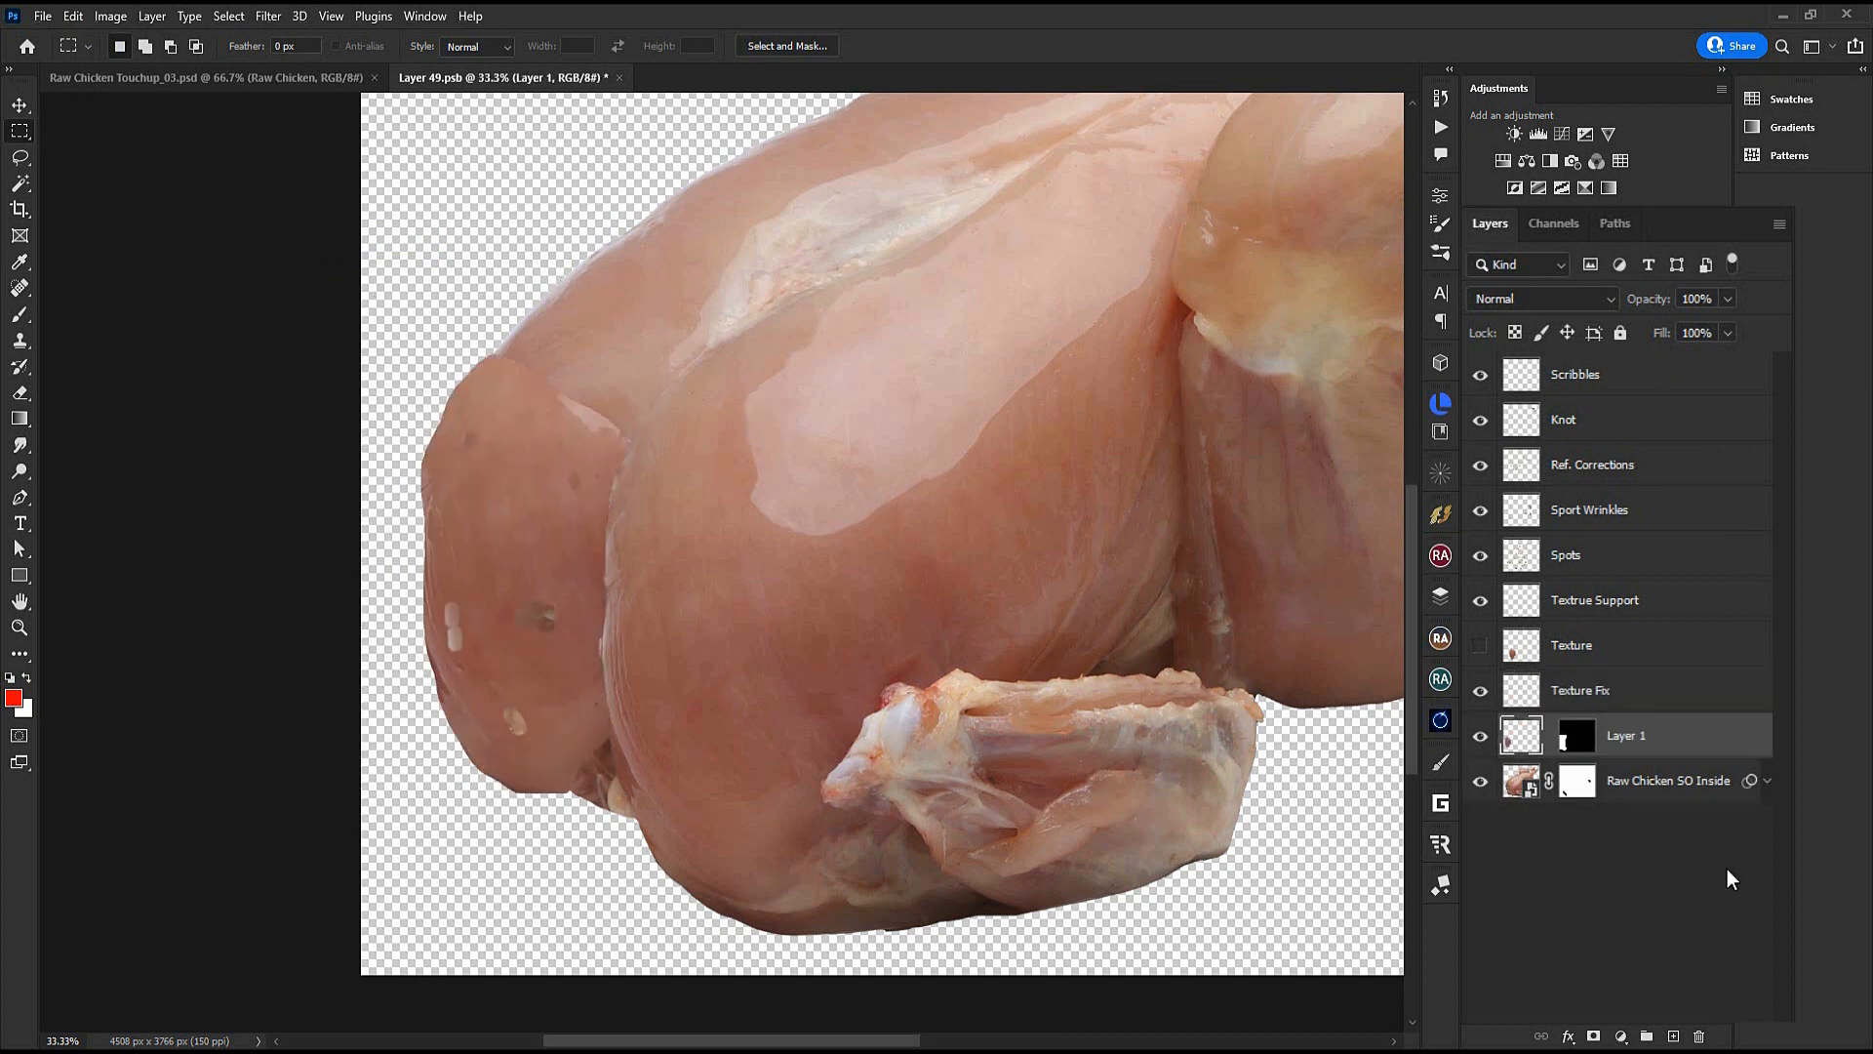
left_click(1623, 751, "alt")
Distort and warp the pasted skin patch so that it covers the far breast lobe down to its lower edge
key("ctrl+t")
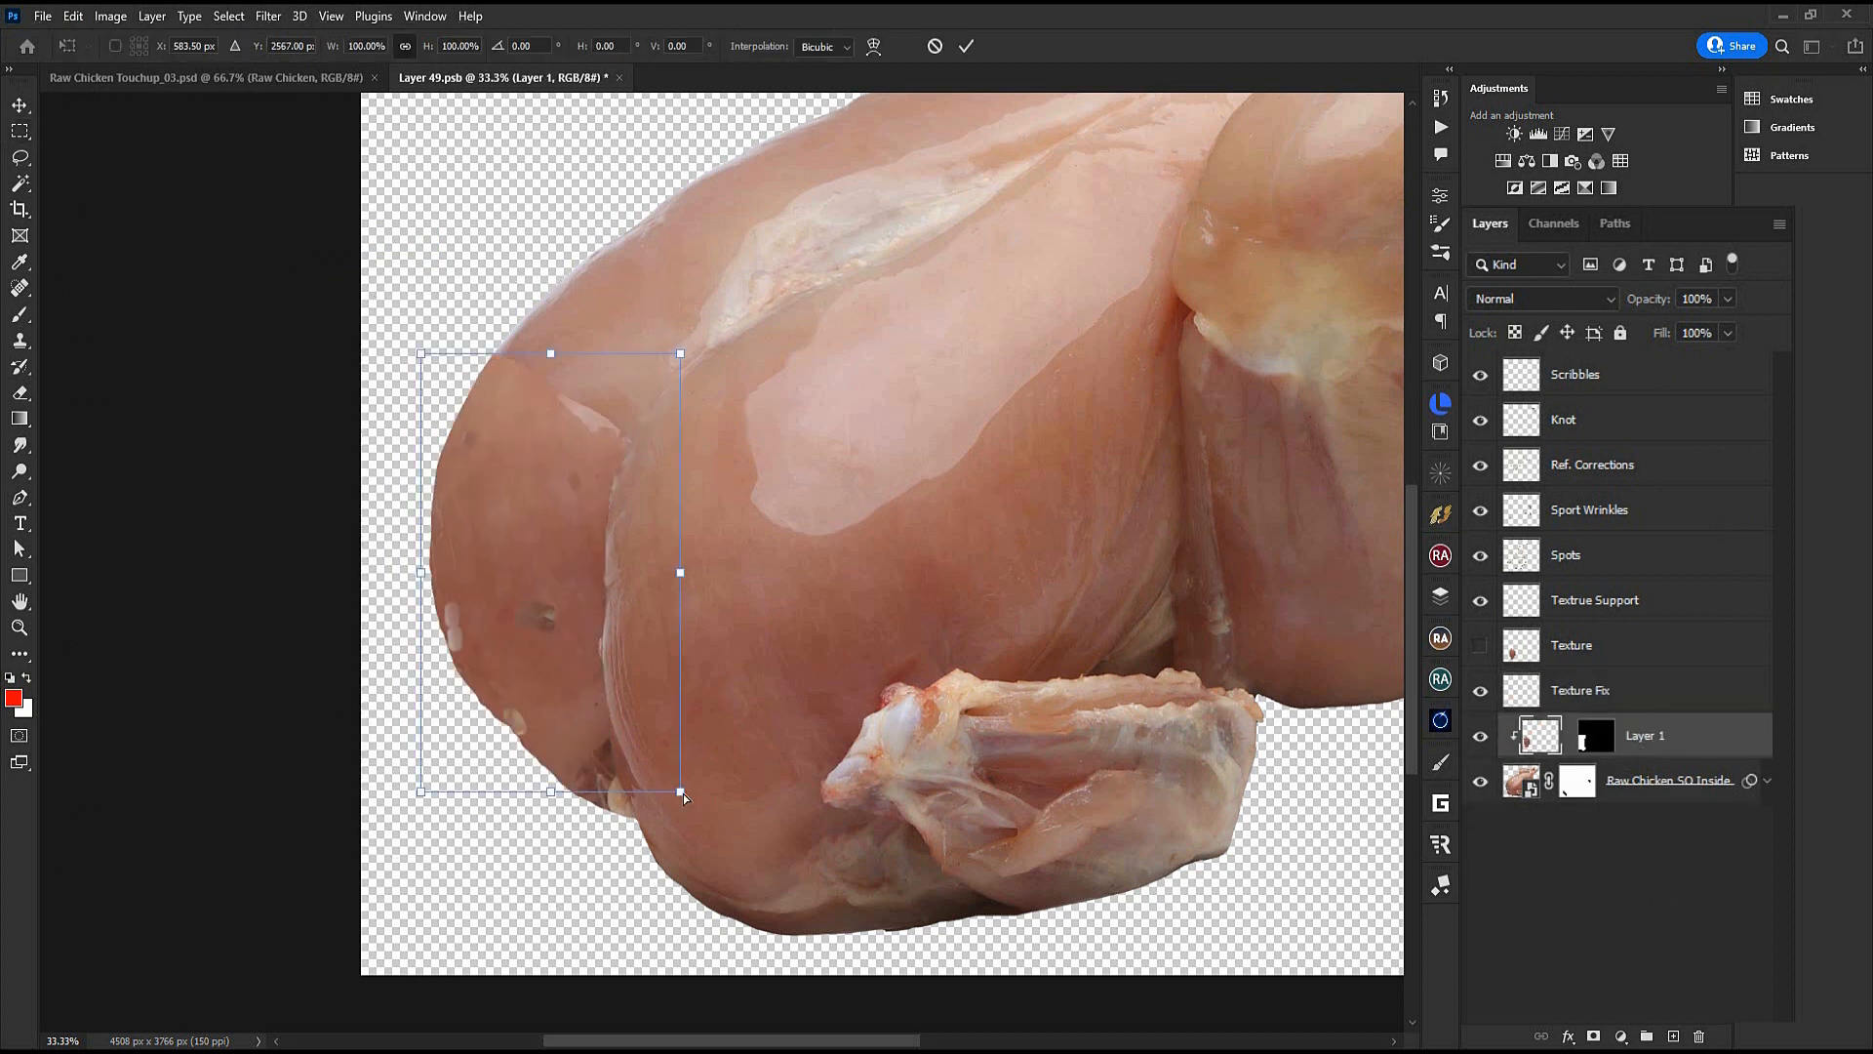
left_click_drag(418, 790, 422, 838)
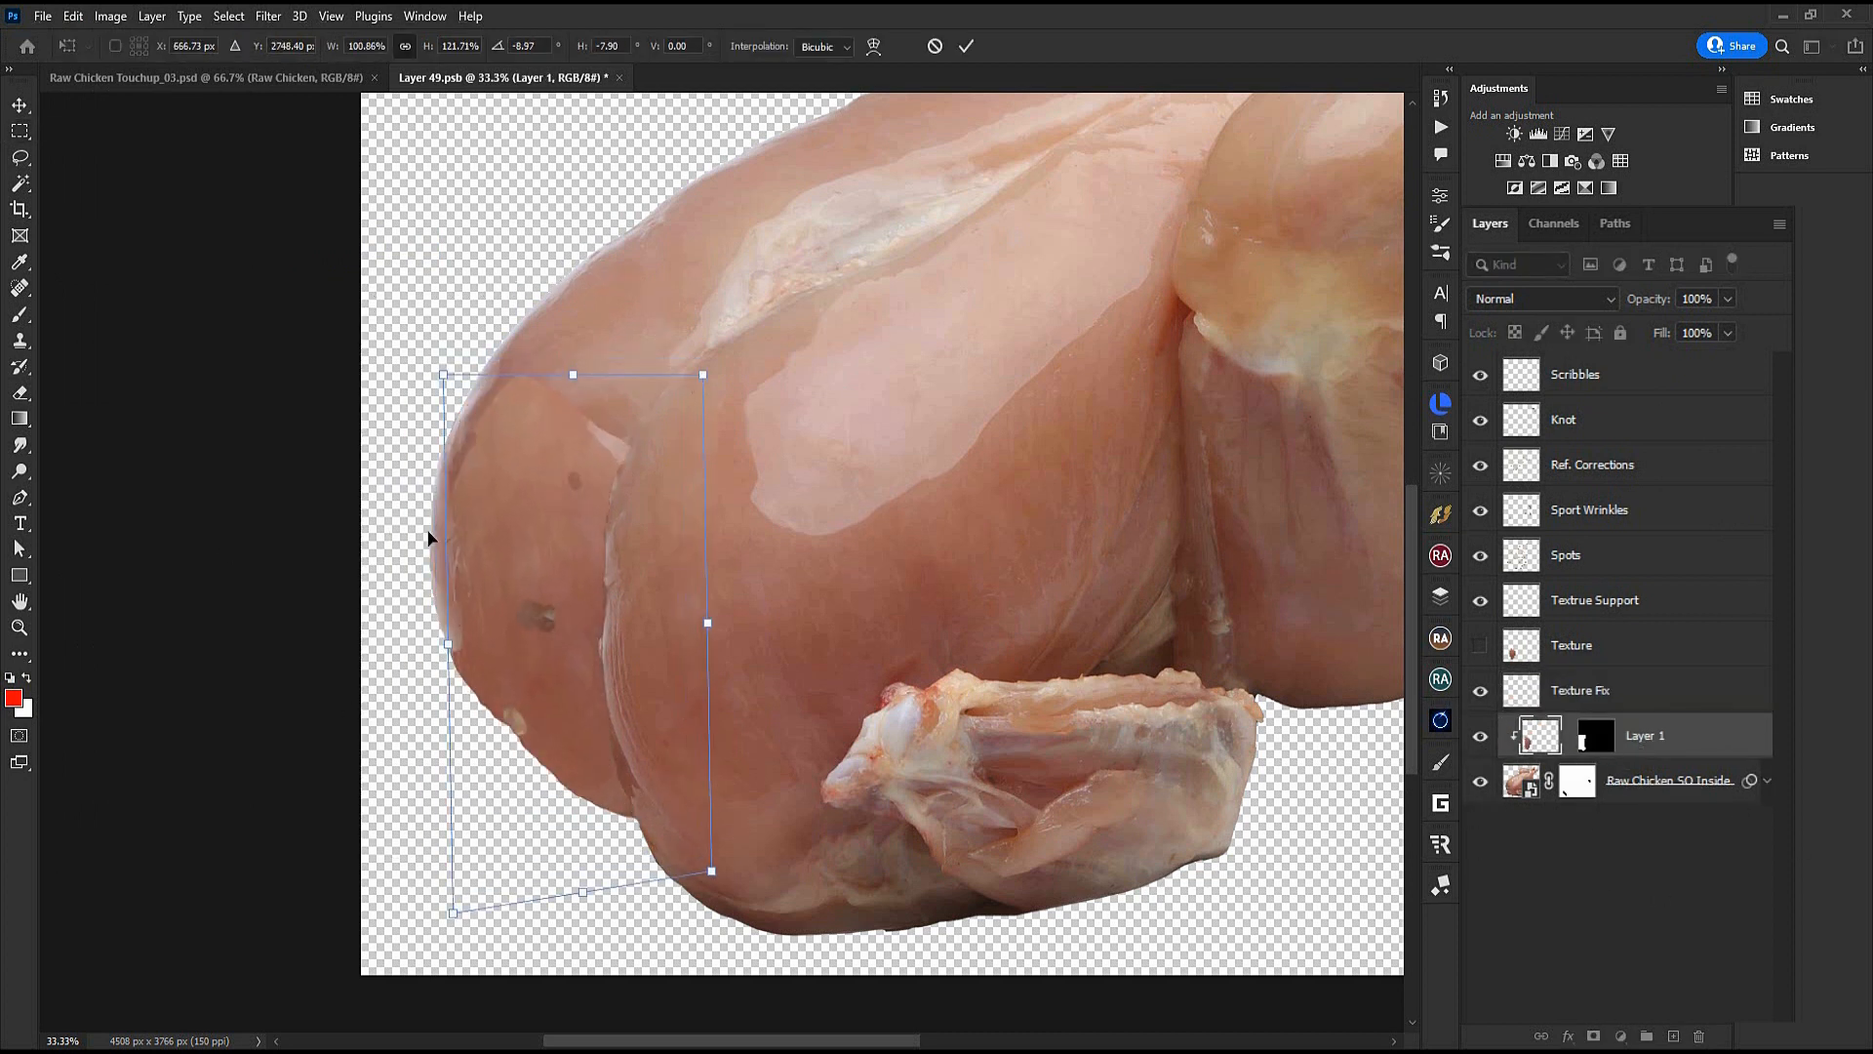
left_click_drag(443, 375, 412, 330)
left_click_drag(703, 375, 755, 278)
left_click_drag(711, 872, 745, 895)
right_click(519, 525)
left_click(566, 688)
left_click_drag(495, 381, 502, 343)
left_click_drag(564, 622, 586, 619)
left_click_drag(503, 402, 510, 411)
key("Return")
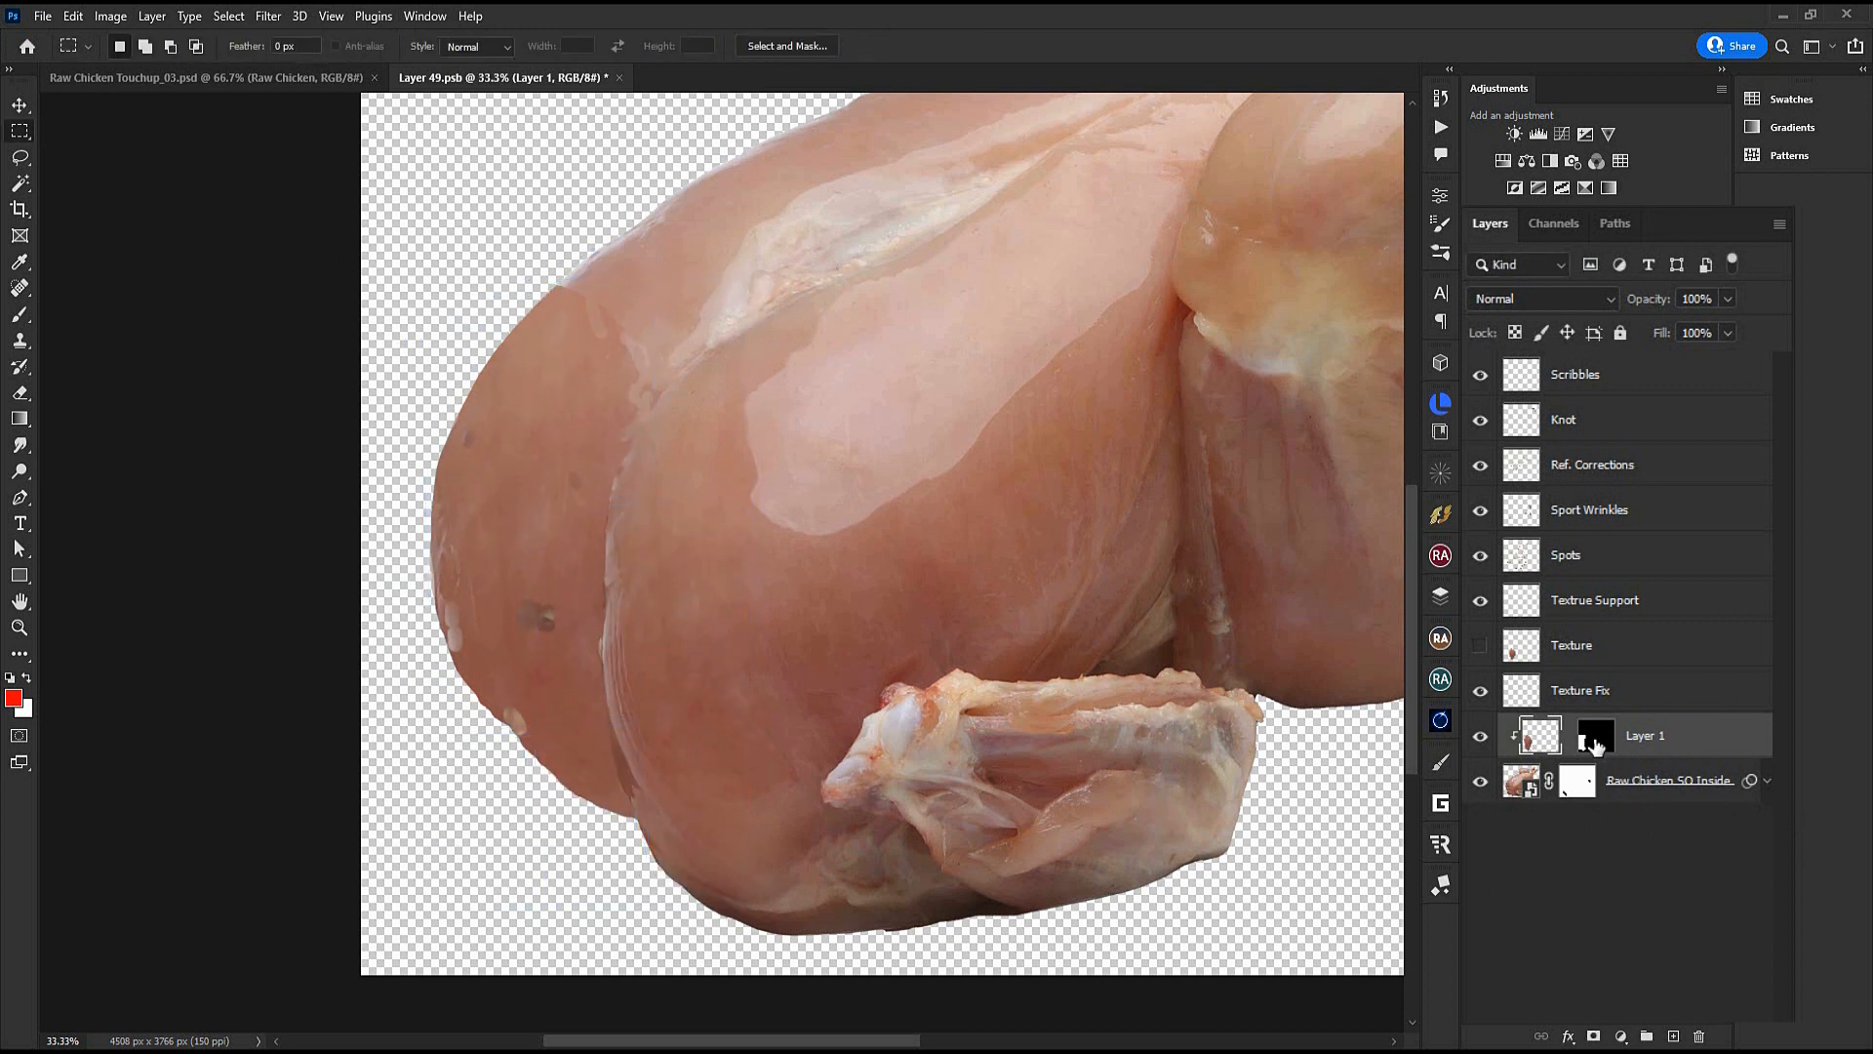
Reset the patch's mask to white and fade the patch's upper part with a black 700 px brush at 20% opacity
key("Delete")
key("ctrl+shift+m")
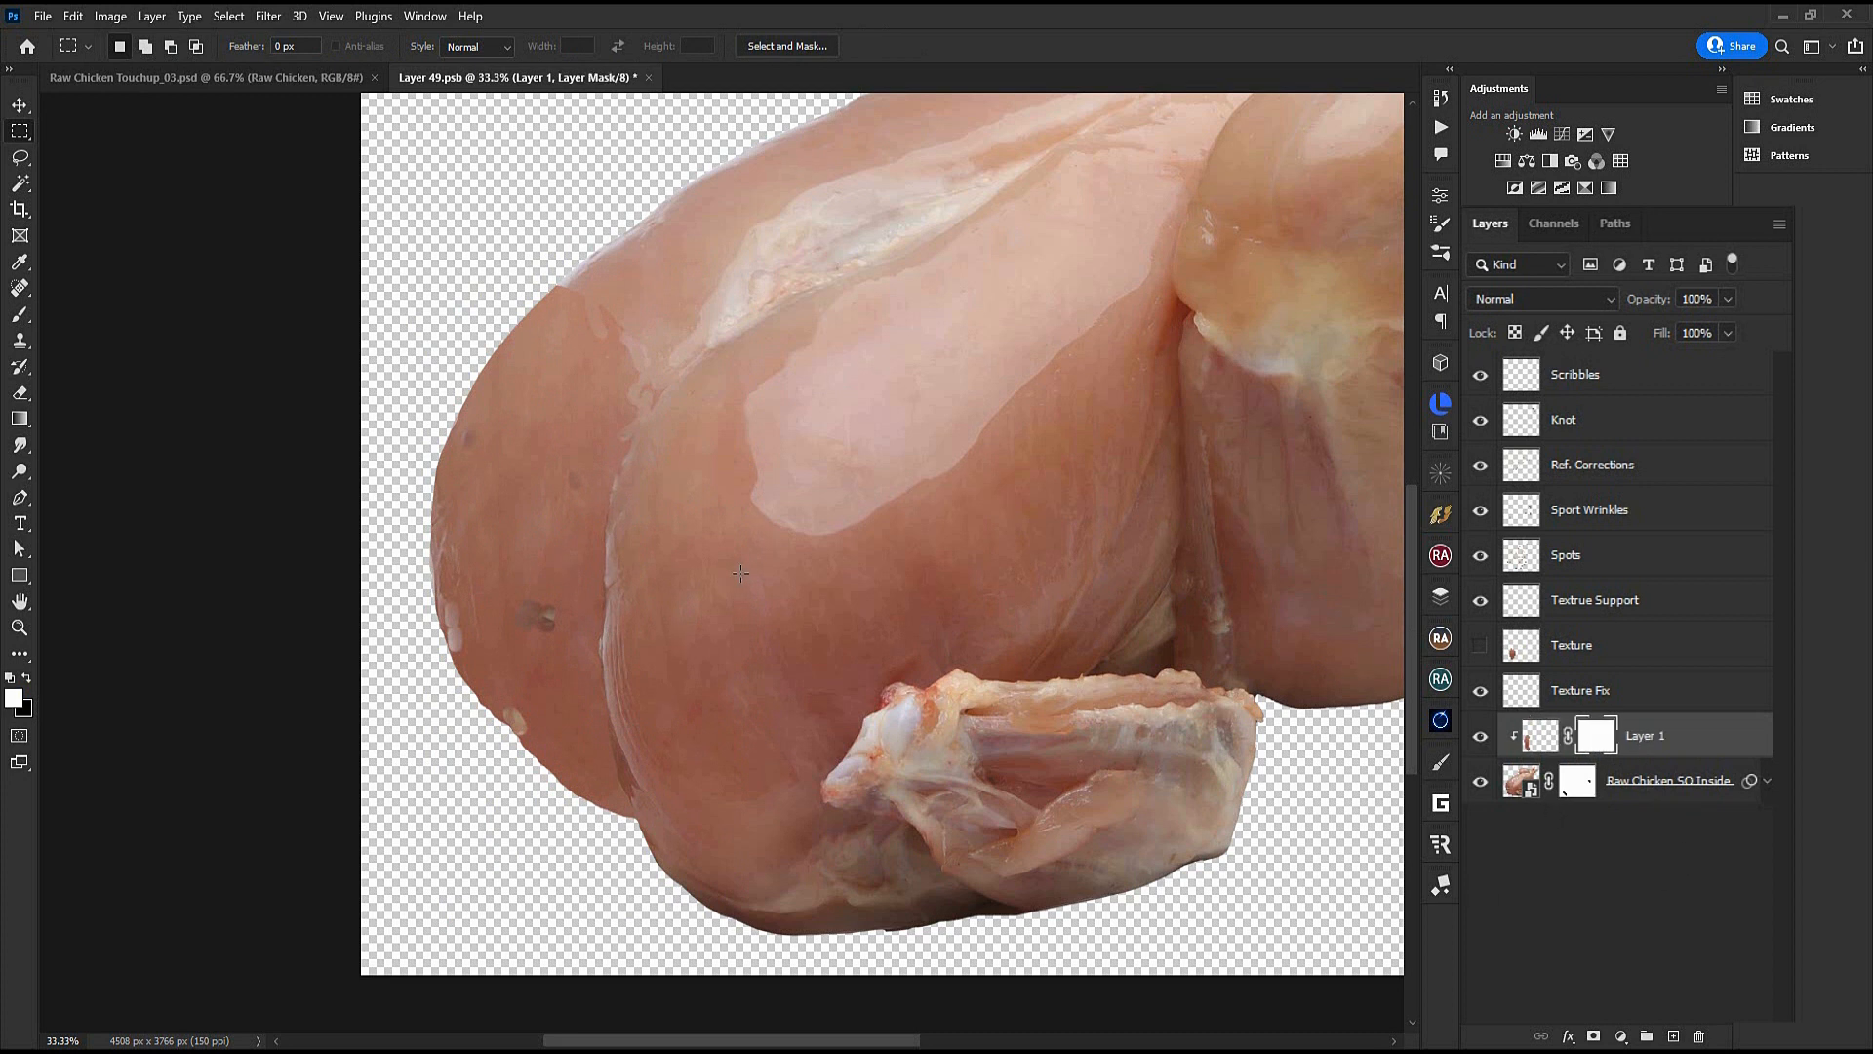
key("b")
key("x")
key("2")
mouse_move(651, 289)
left_mouse_down()
mouse_move(711, 320)
mouse_move(381, 506)
mouse_move(517, 624)
mouse_move(576, 615)
left_mouse_up()
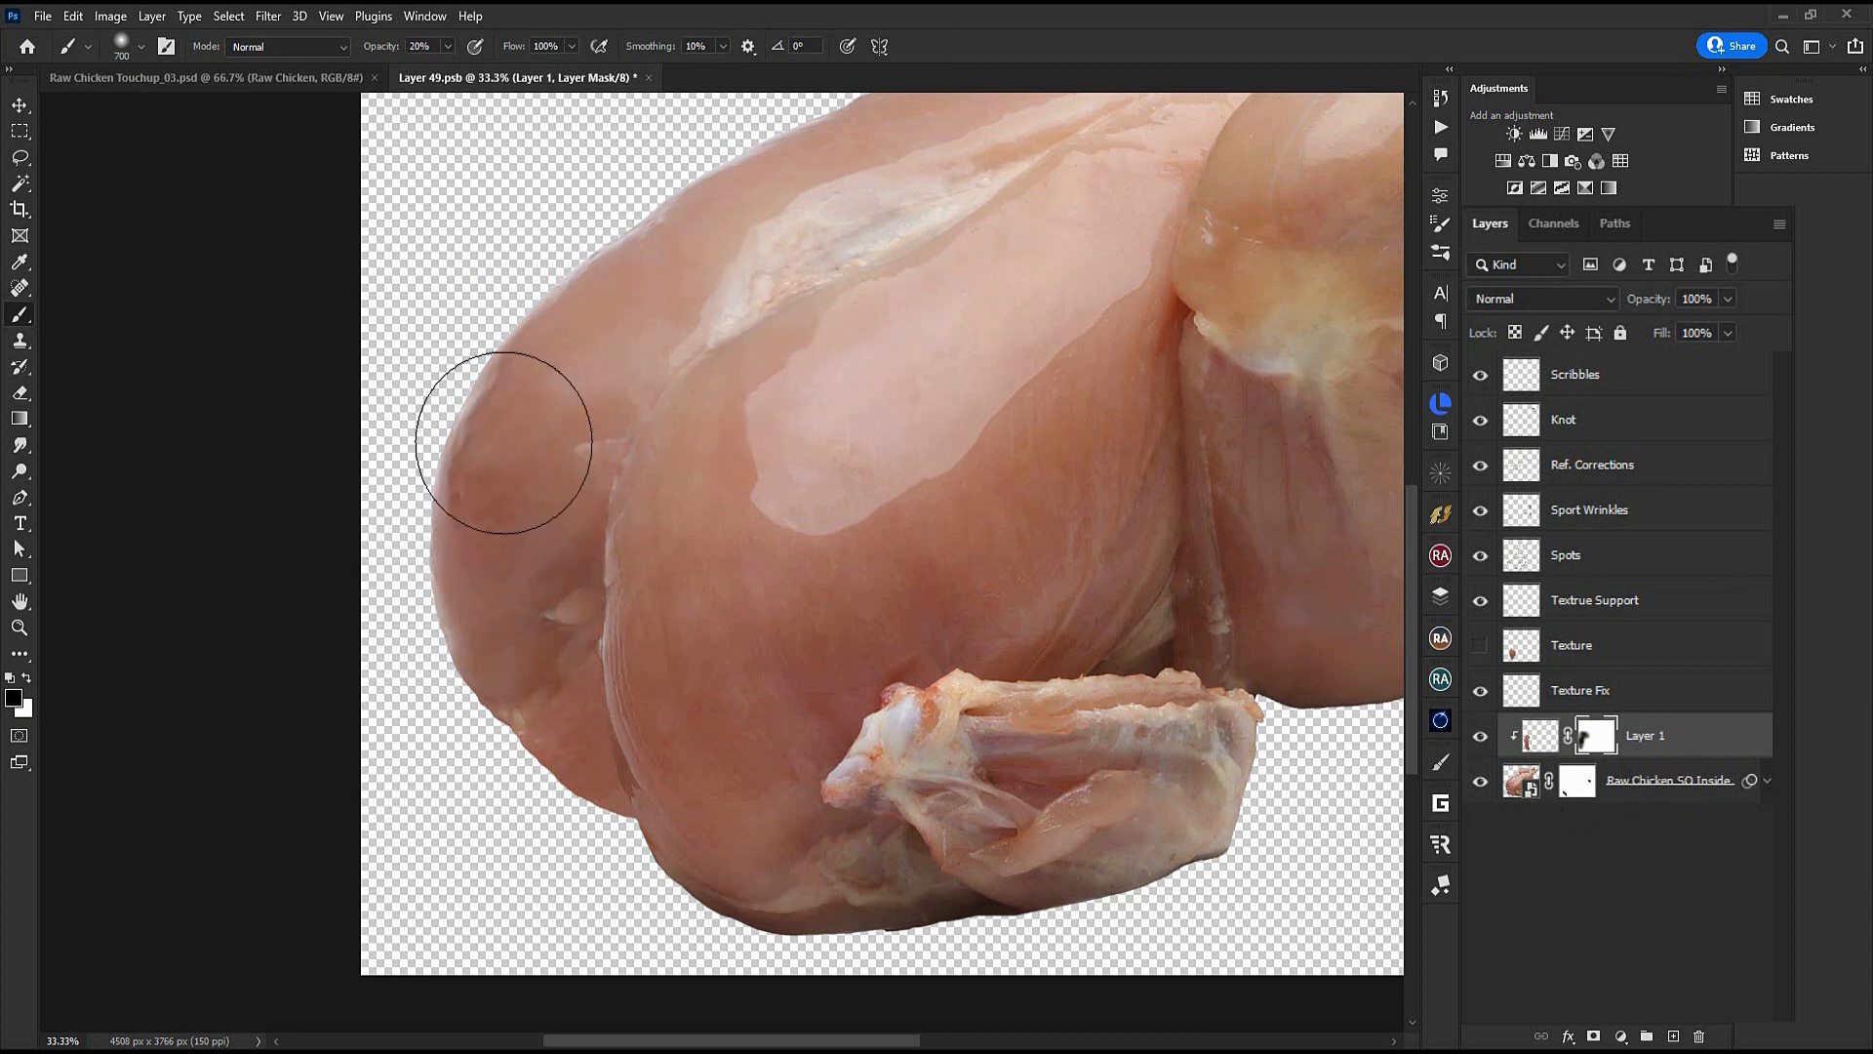
Restore the patch over the cavity beside the crease by painting its mask white with a 300–700 px brush at 20% opacity
key("bracketleft")
key("bracketleft")
key("bracketleft")
key("bracketleft")
key("x")
mouse_move(603, 674)
left_mouse_down()
mouse_move(599, 538)
mouse_move(567, 665)
mouse_move(645, 431)
mouse_move(547, 646)
left_mouse_up()
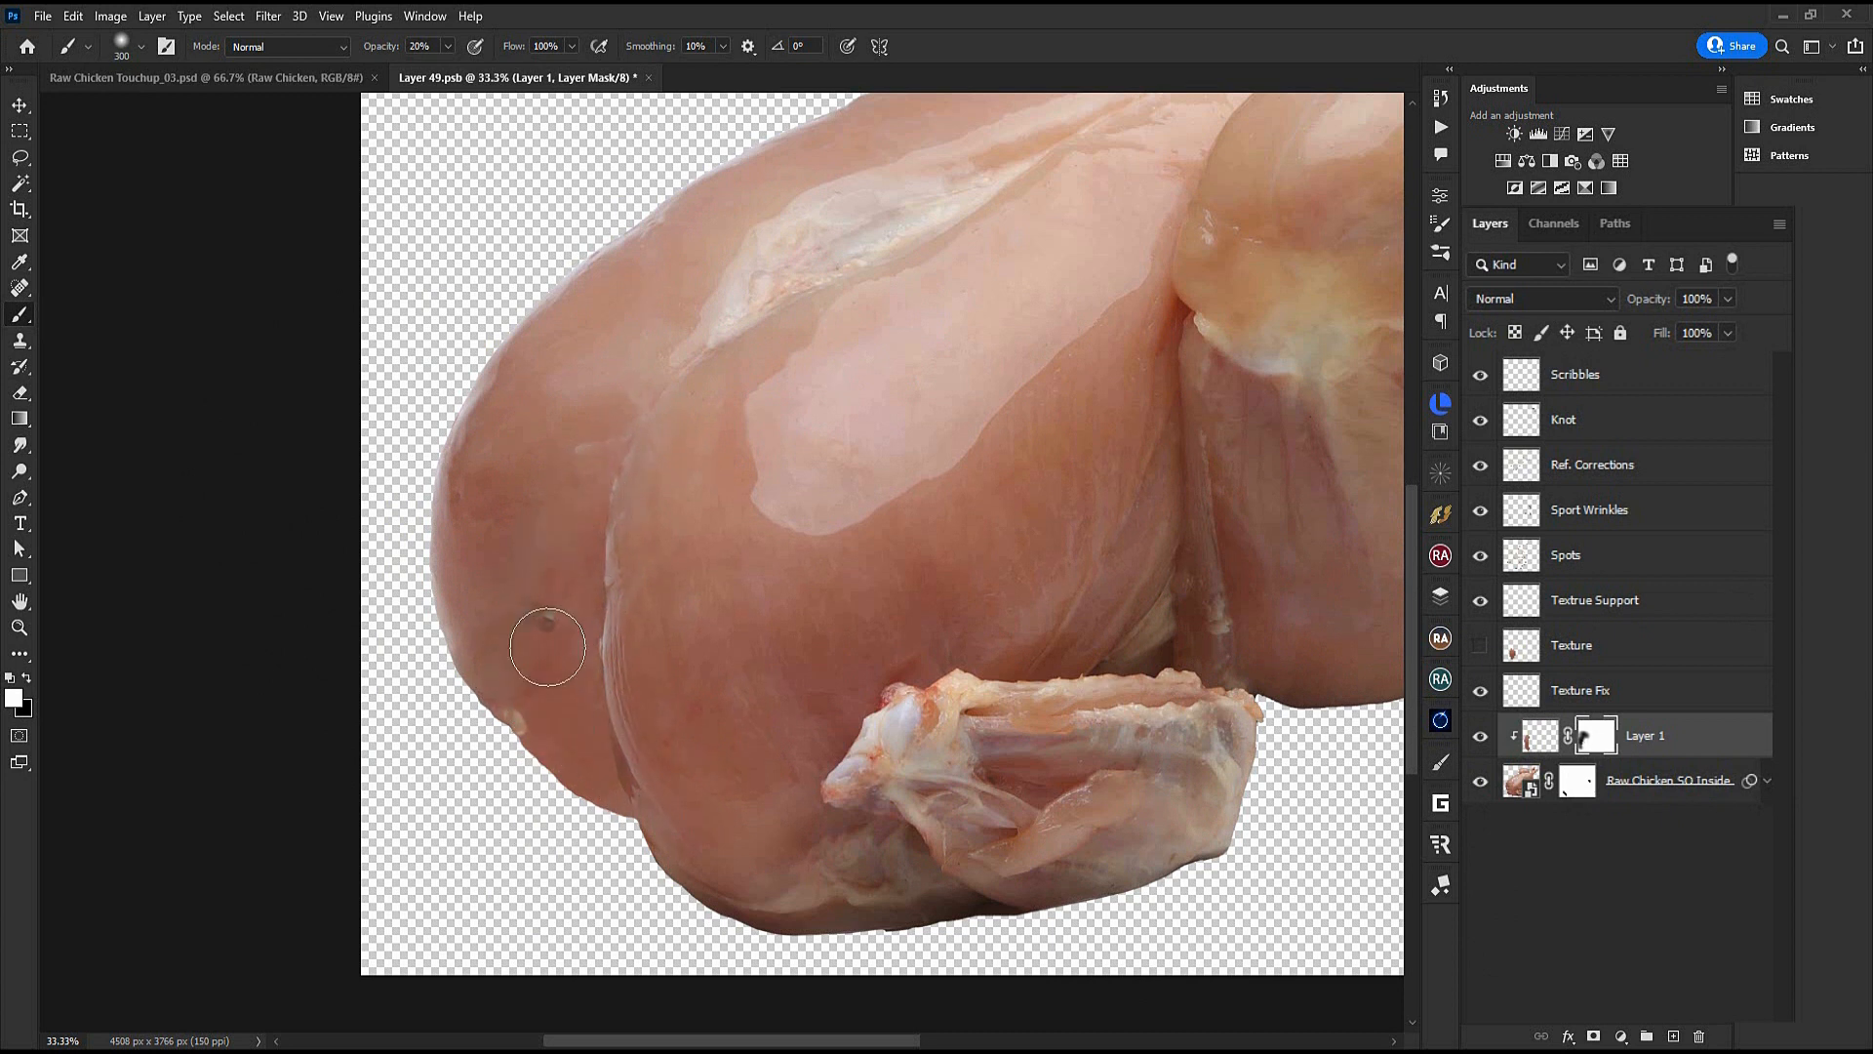
key("bracketright")
key("bracketright")
key("bracketright")
key("bracketright")
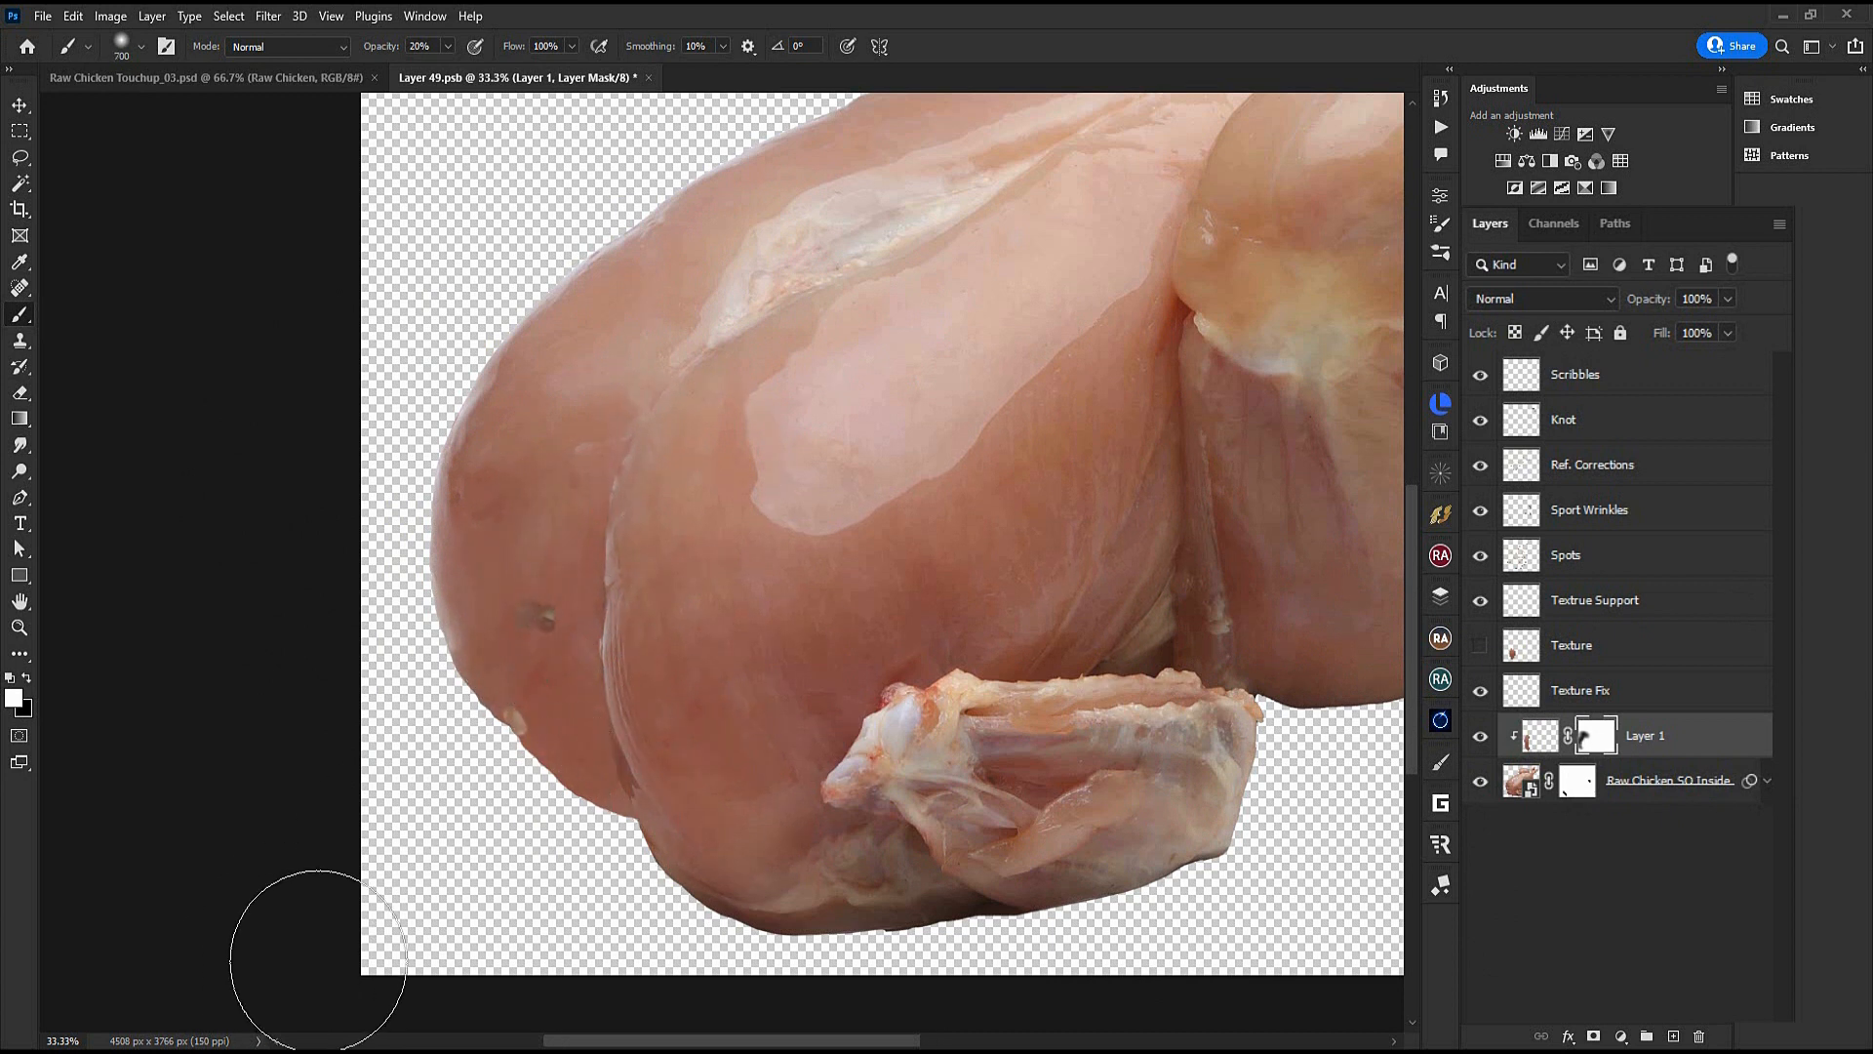
Remove the dark spot and edge blemishes from the pasted skin patch and rename its layer Textrue Fix
key("l")
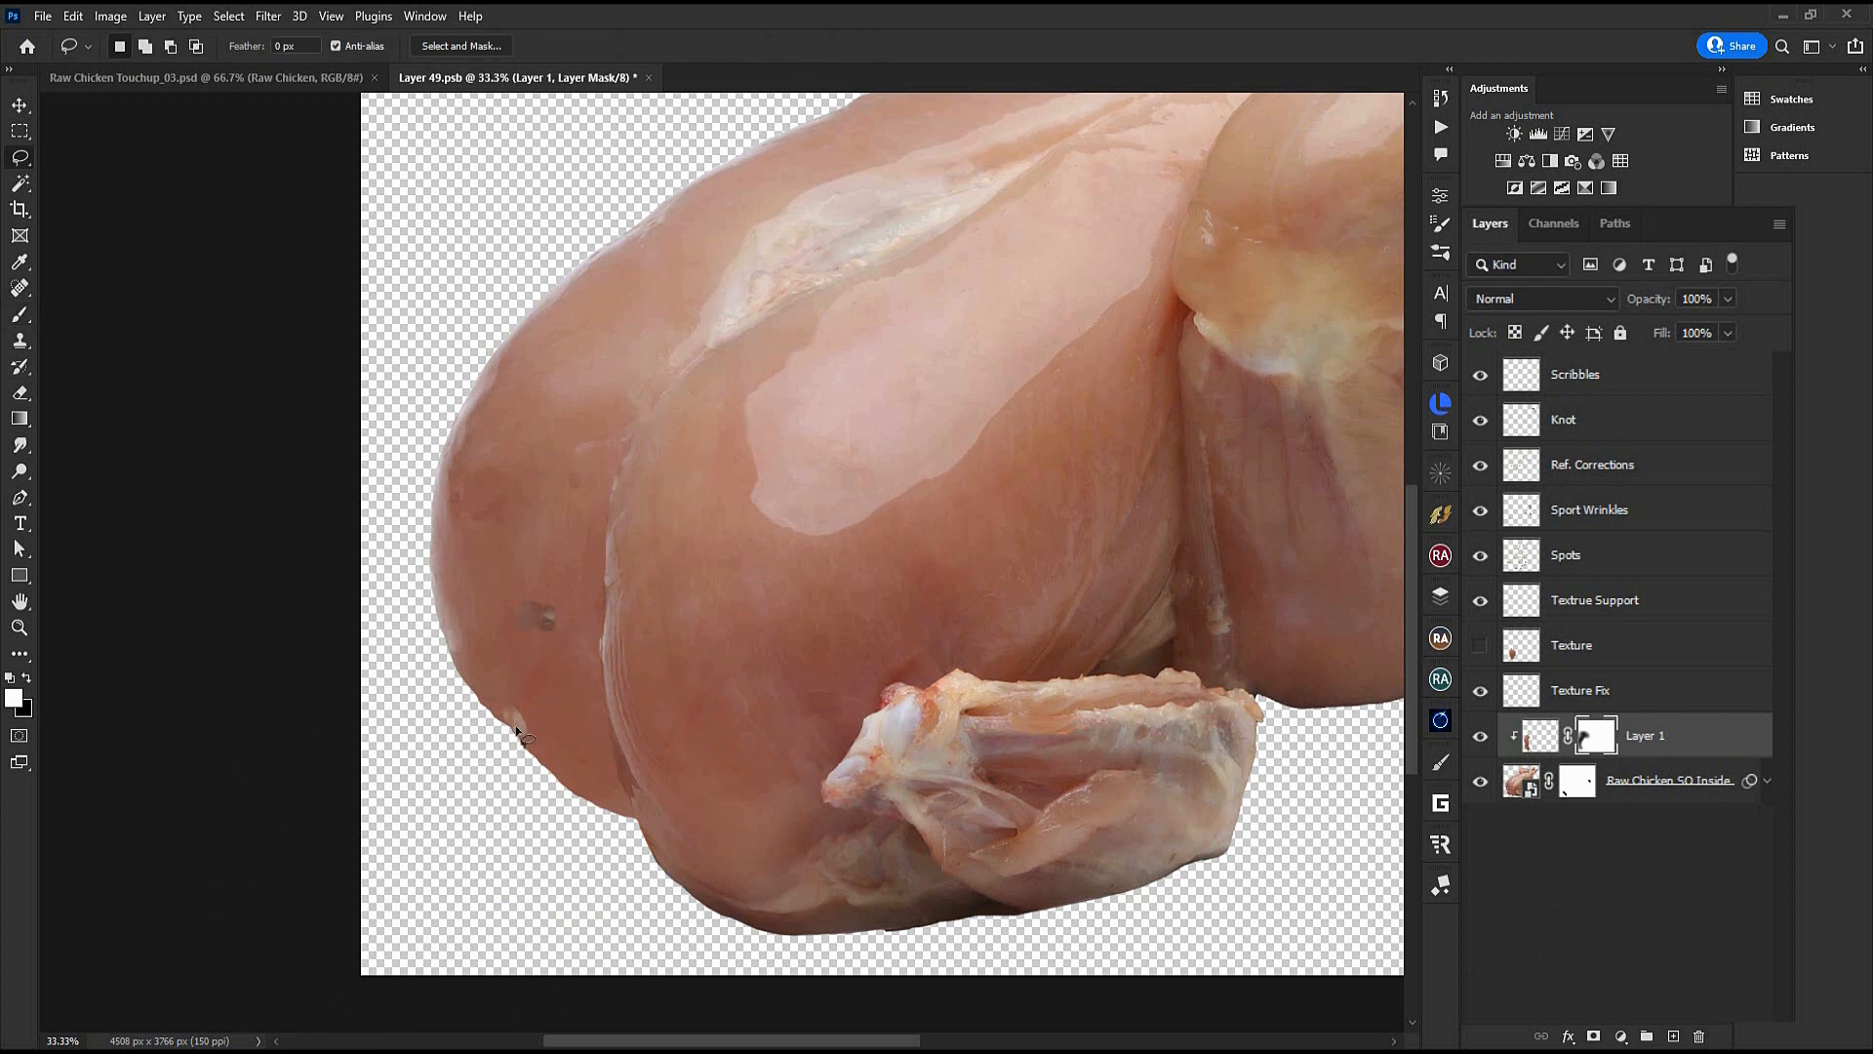
key("m")
left_click(536, 616, "ctrl")
key("e")
left_click_drag(538, 633, 448, 624)
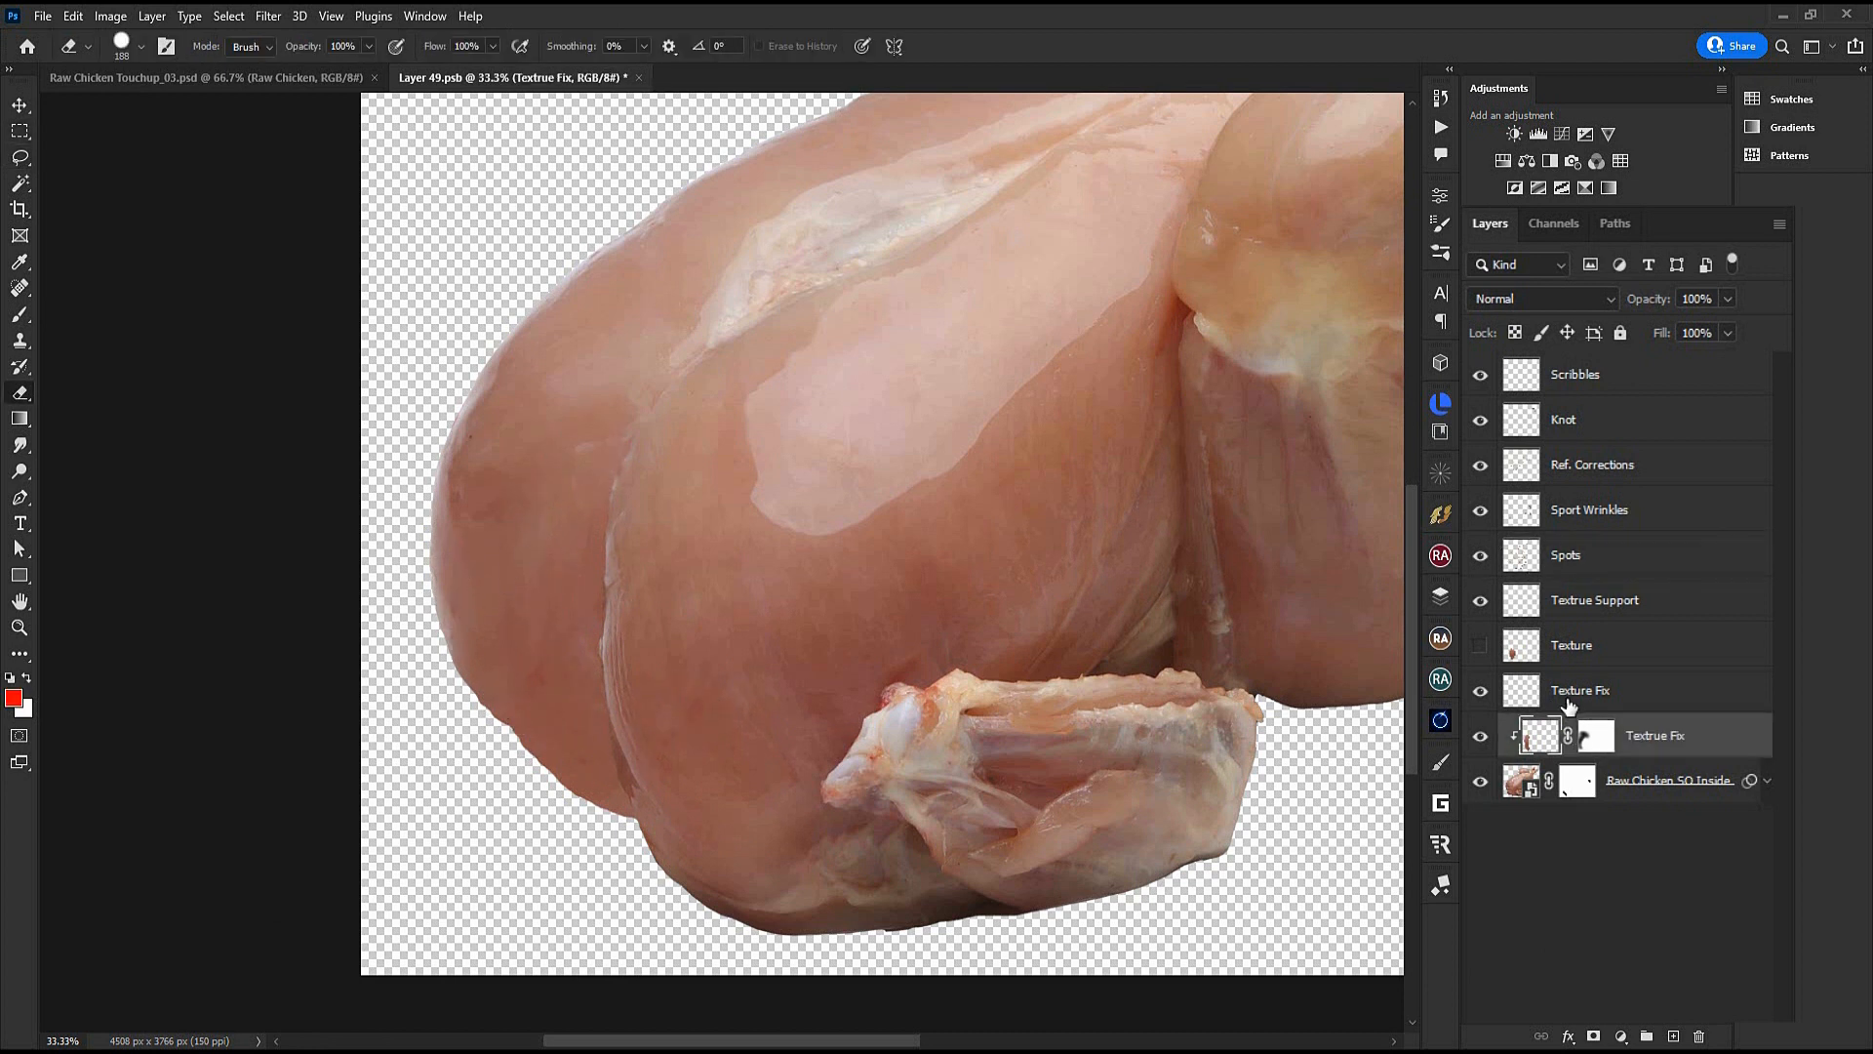
Delete the empty Texture Fix layer and duplicate the Textrue Fix layer as Textrue Fix Depth
left_click(1568, 699)
key("Delete")
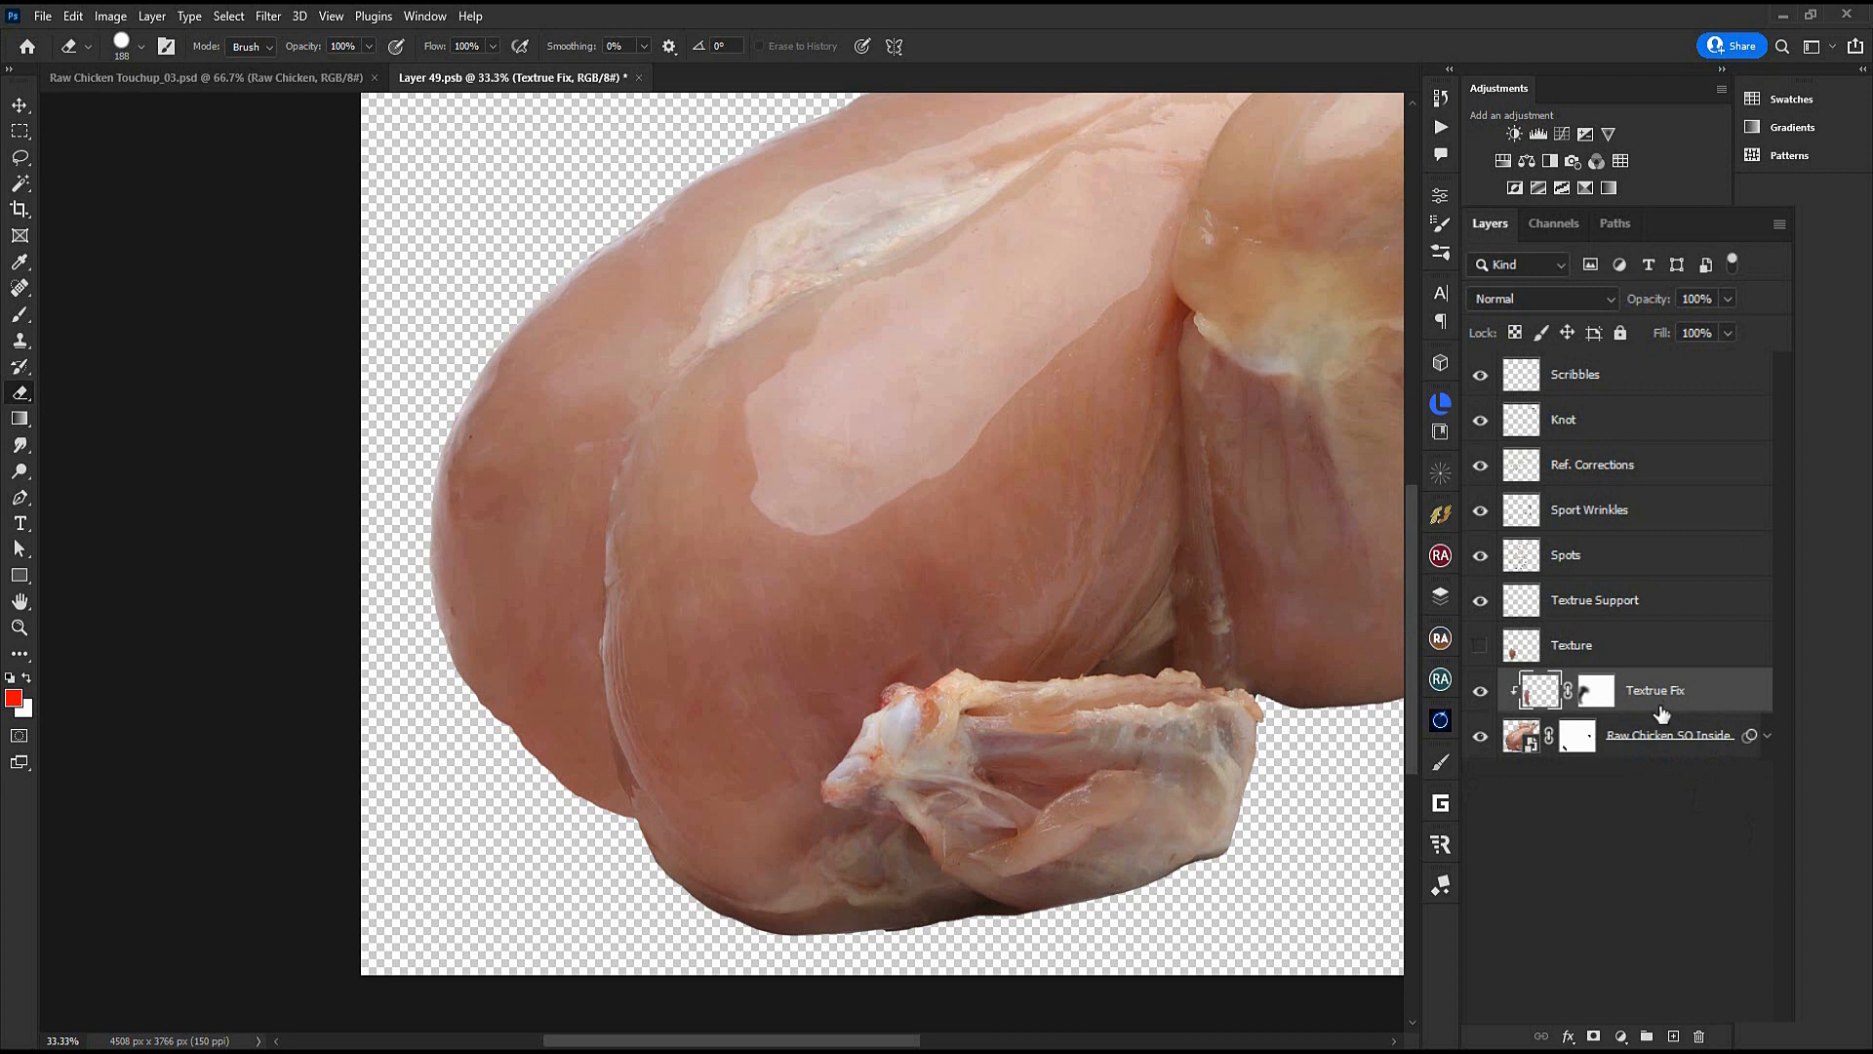
key("ctrl+j")
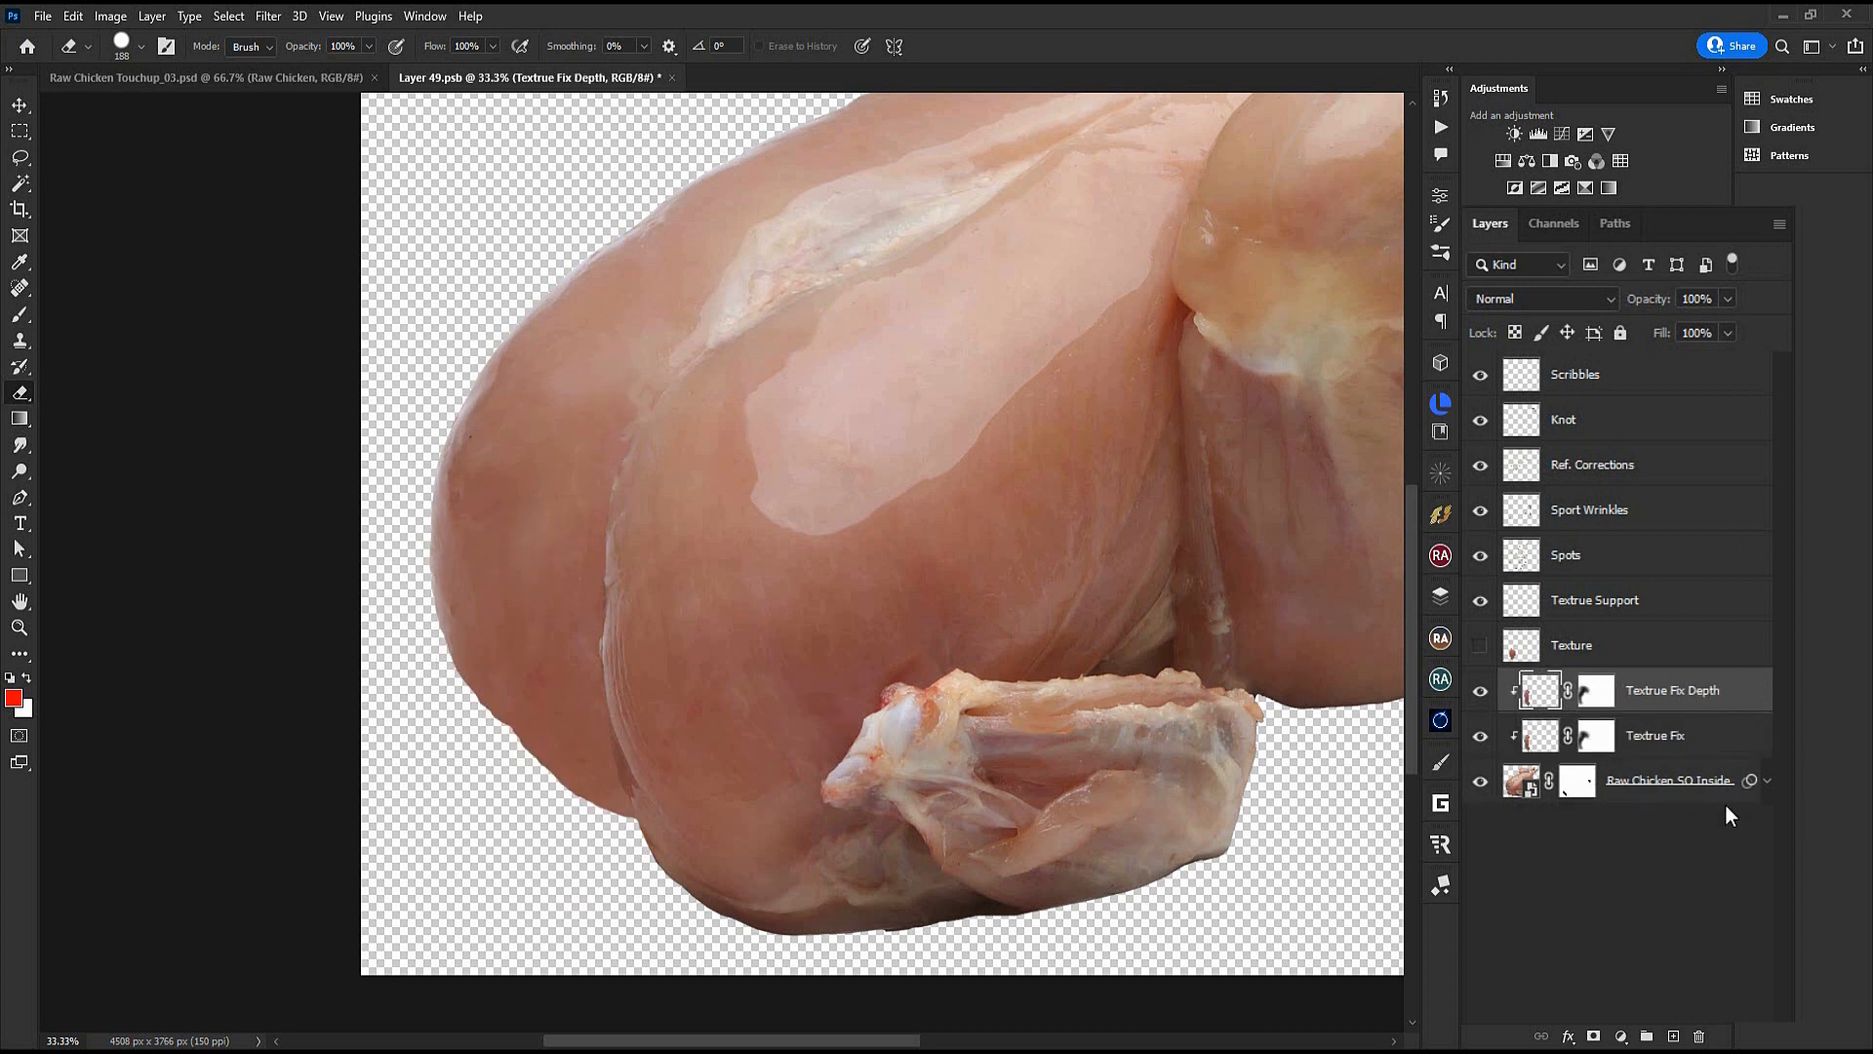
Darken Textrue Fix Depth with Curves at input 146 and output 99, and replace its mask with a blank white one
key("ctrl+m")
left_click_drag(915, 585, 929, 490)
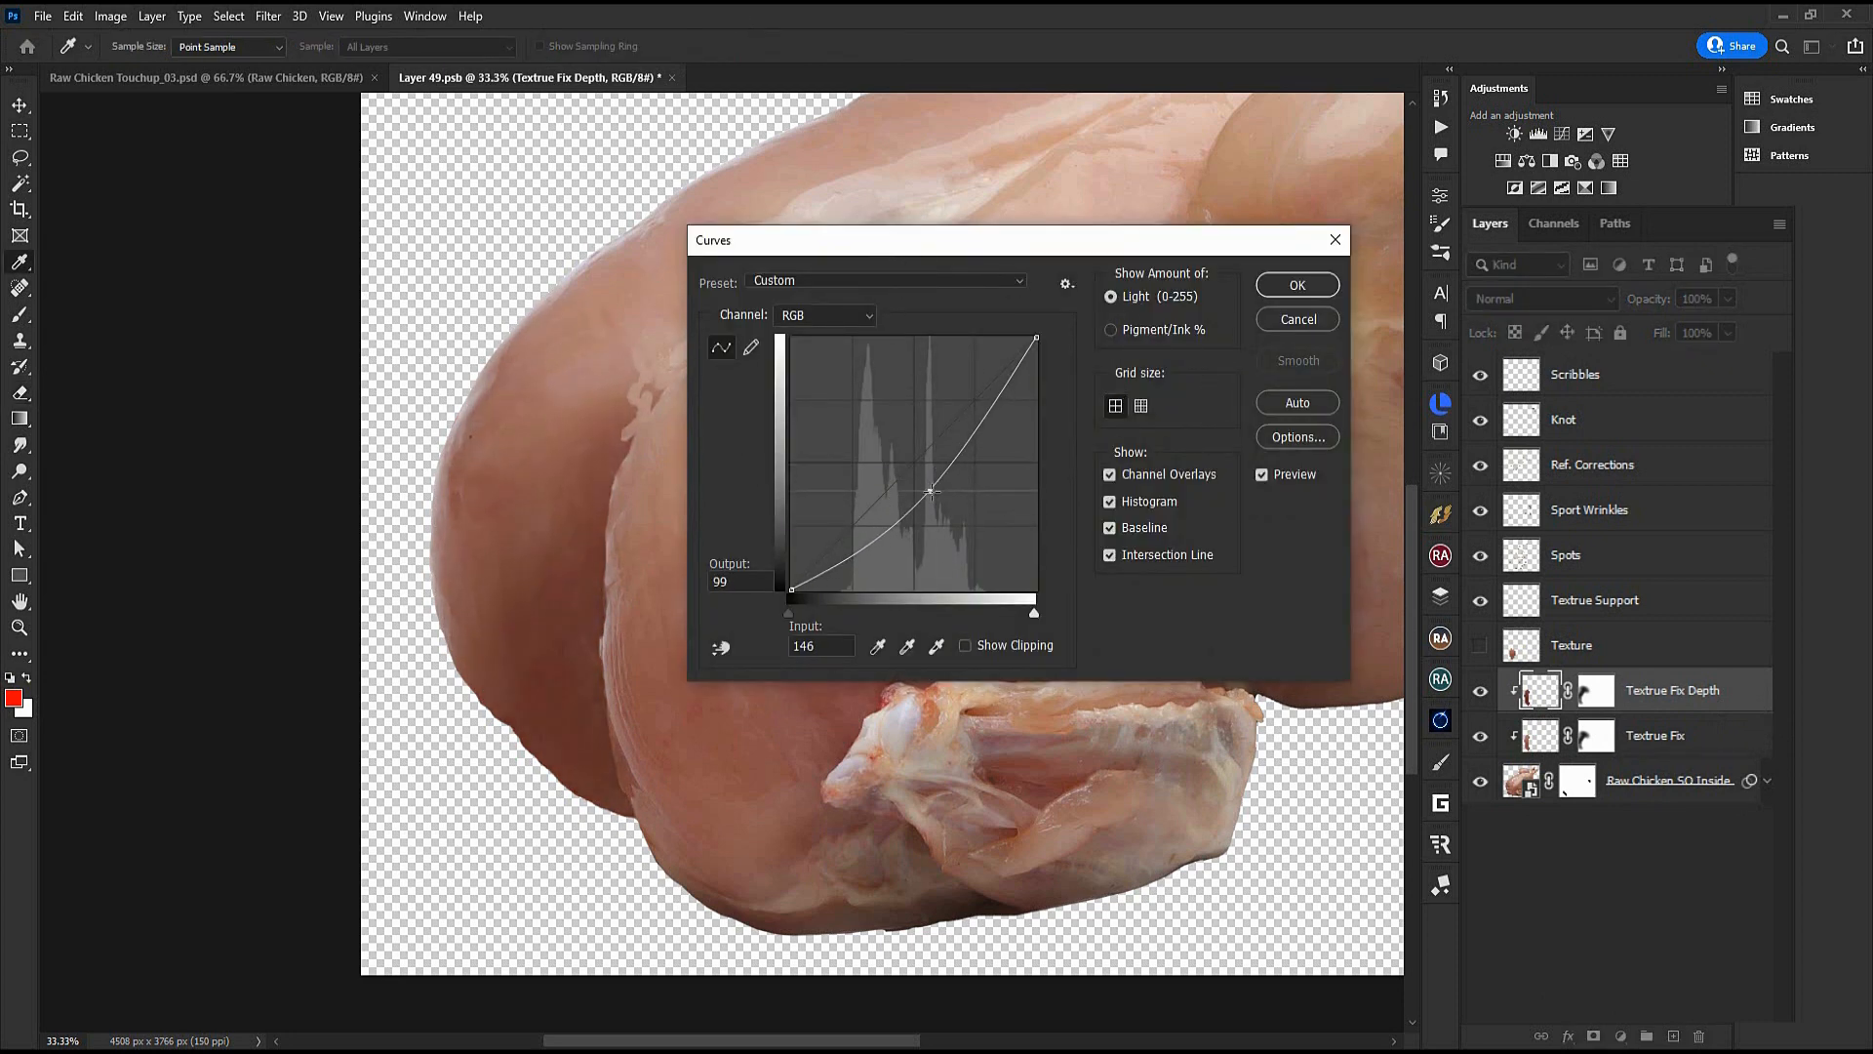
key("Return")
key("b")
left_click_drag(1596, 690, 1581, 727)
left_click(1593, 1036)
Mask the darkening off the lobe's outer and upper edge with a black 600 px brush at 20% opacity, and save the document
key("x")
left_click_drag(390, 577, 441, 549)
key("bracketleft")
key("bracketleft")
key("bracketleft")
key("bracketleft")
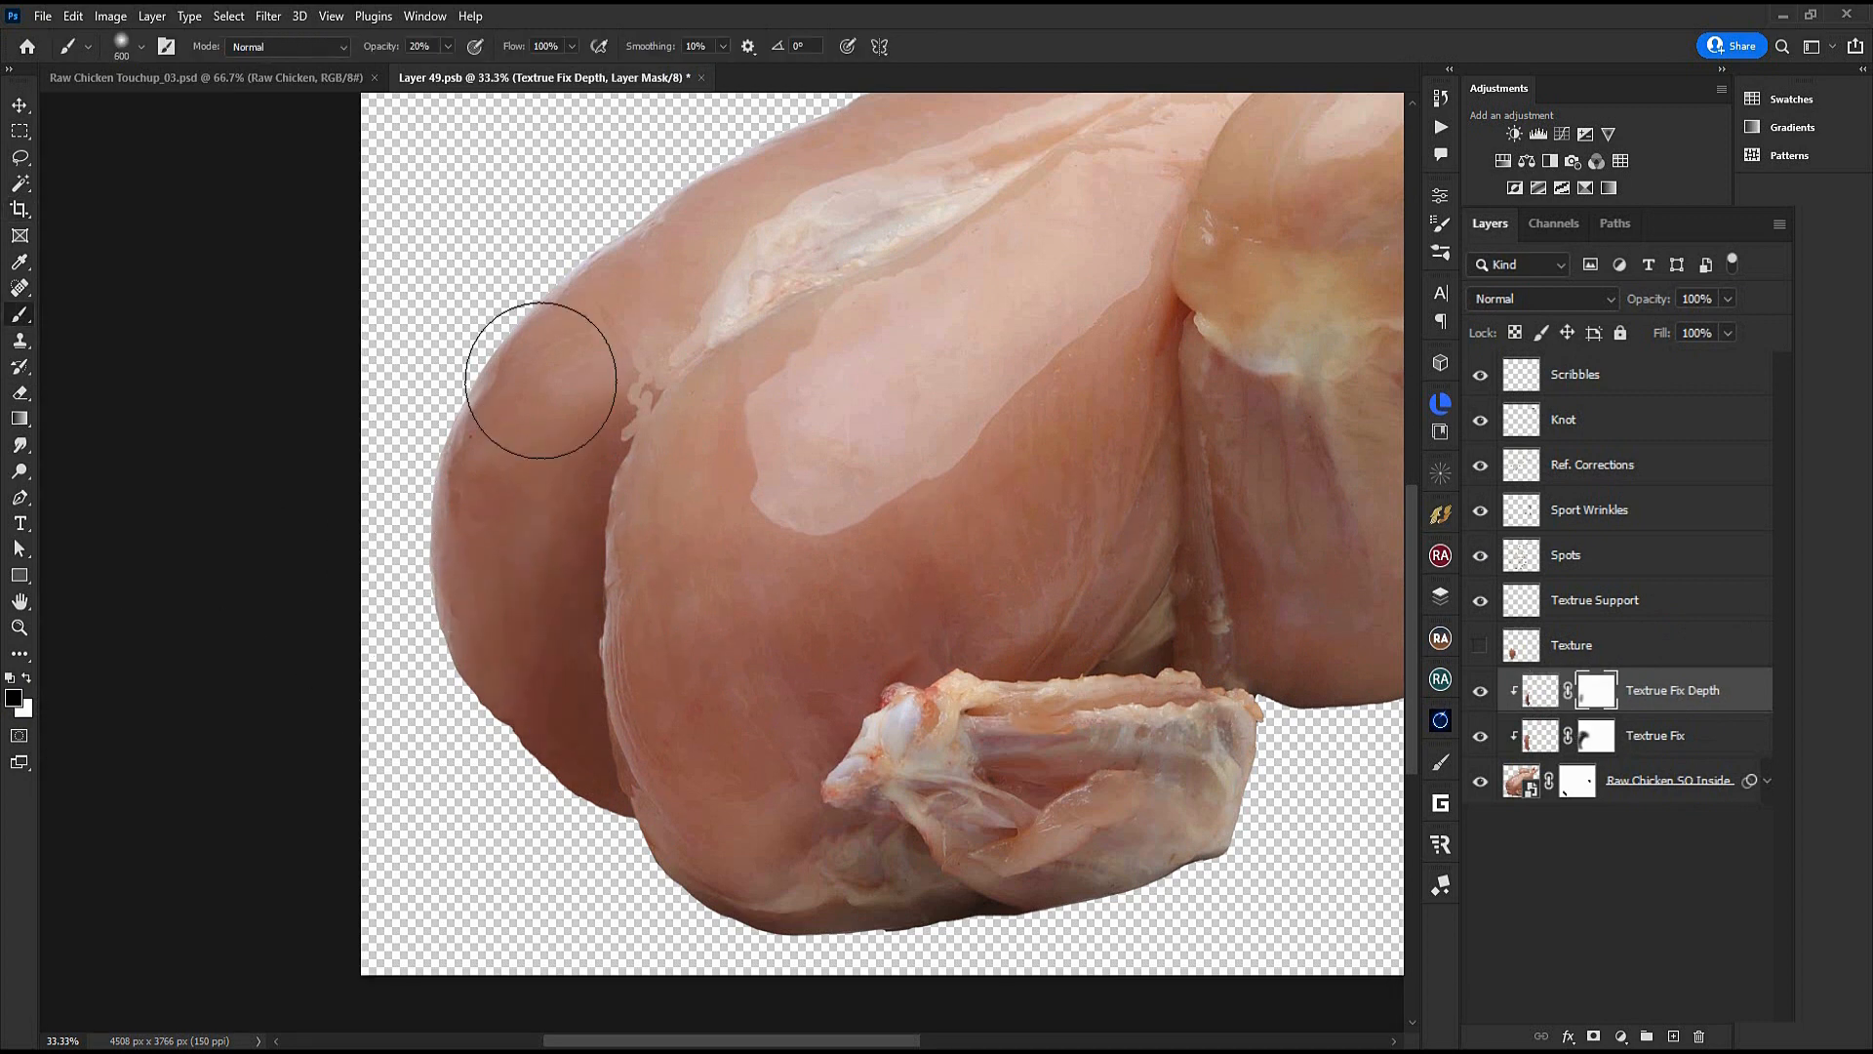
left_click_drag(470, 679, 644, 242)
left_click_drag(480, 761, 582, 368)
left_click_drag(502, 756, 587, 259)
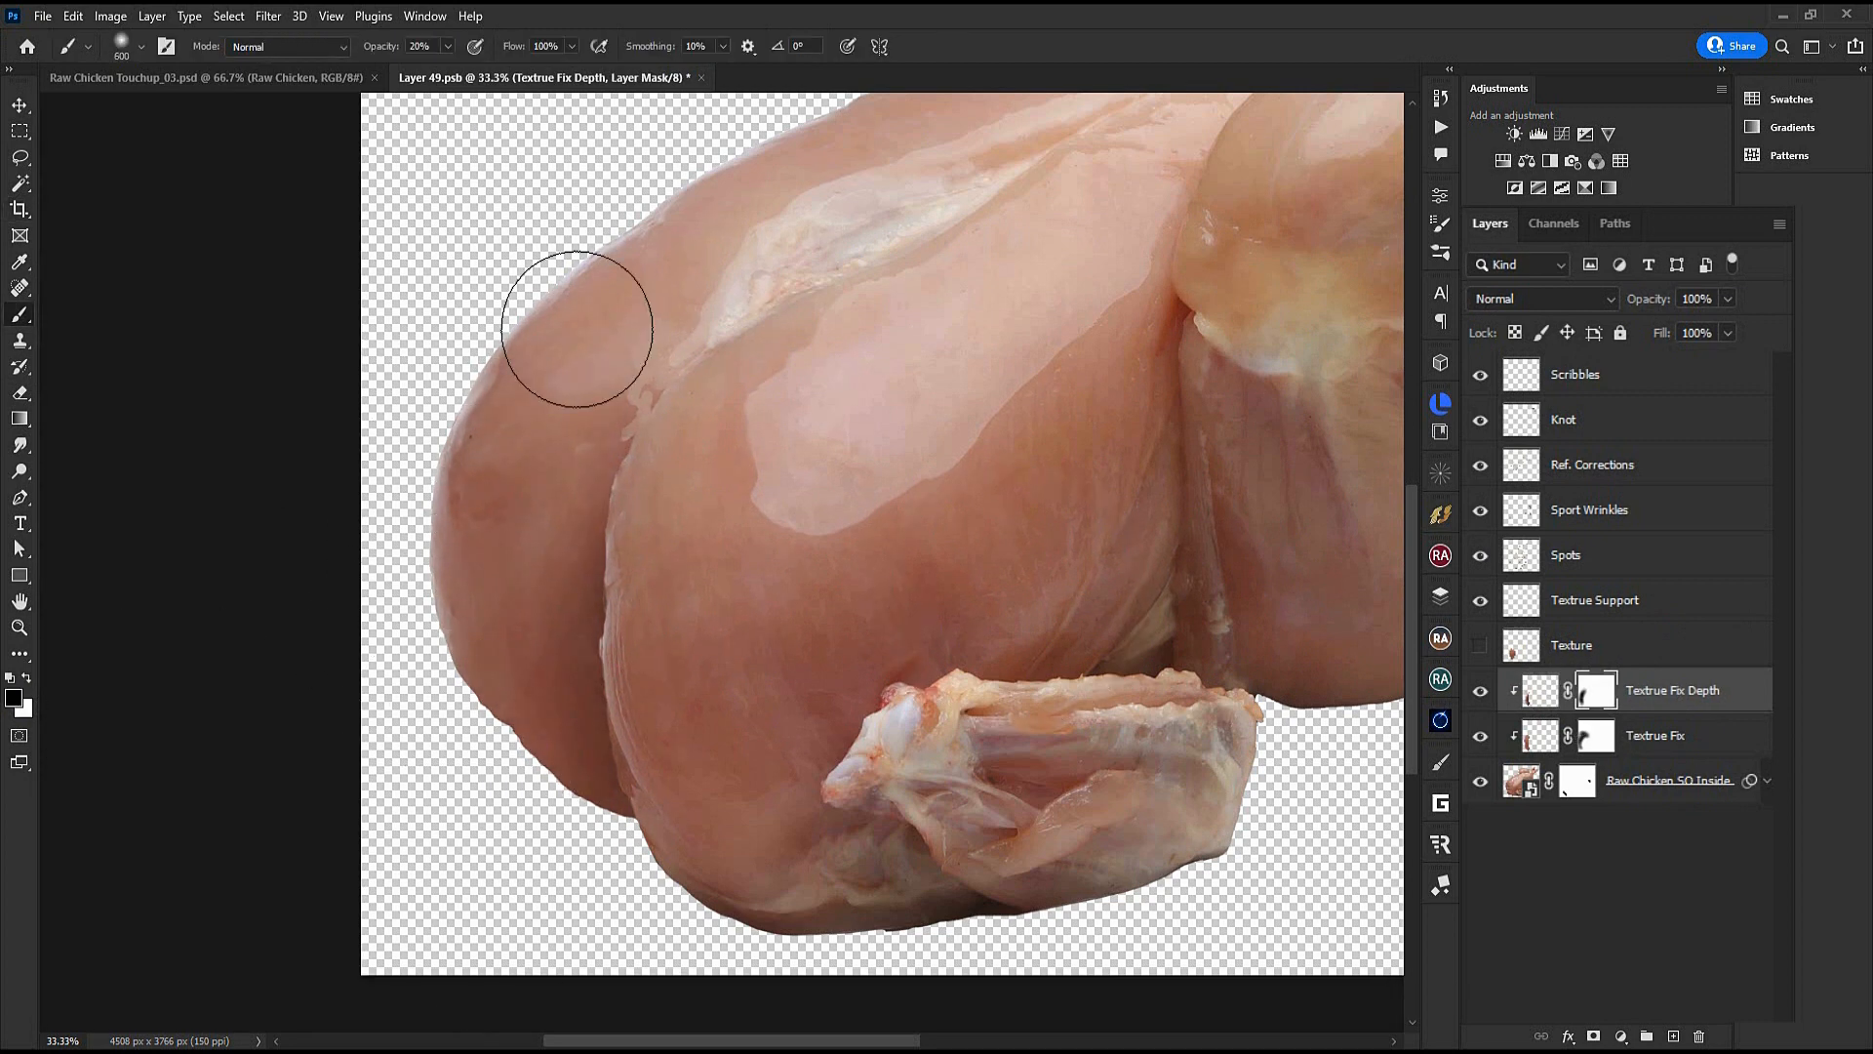
key("ctrl+0")
key("ctrl+s")
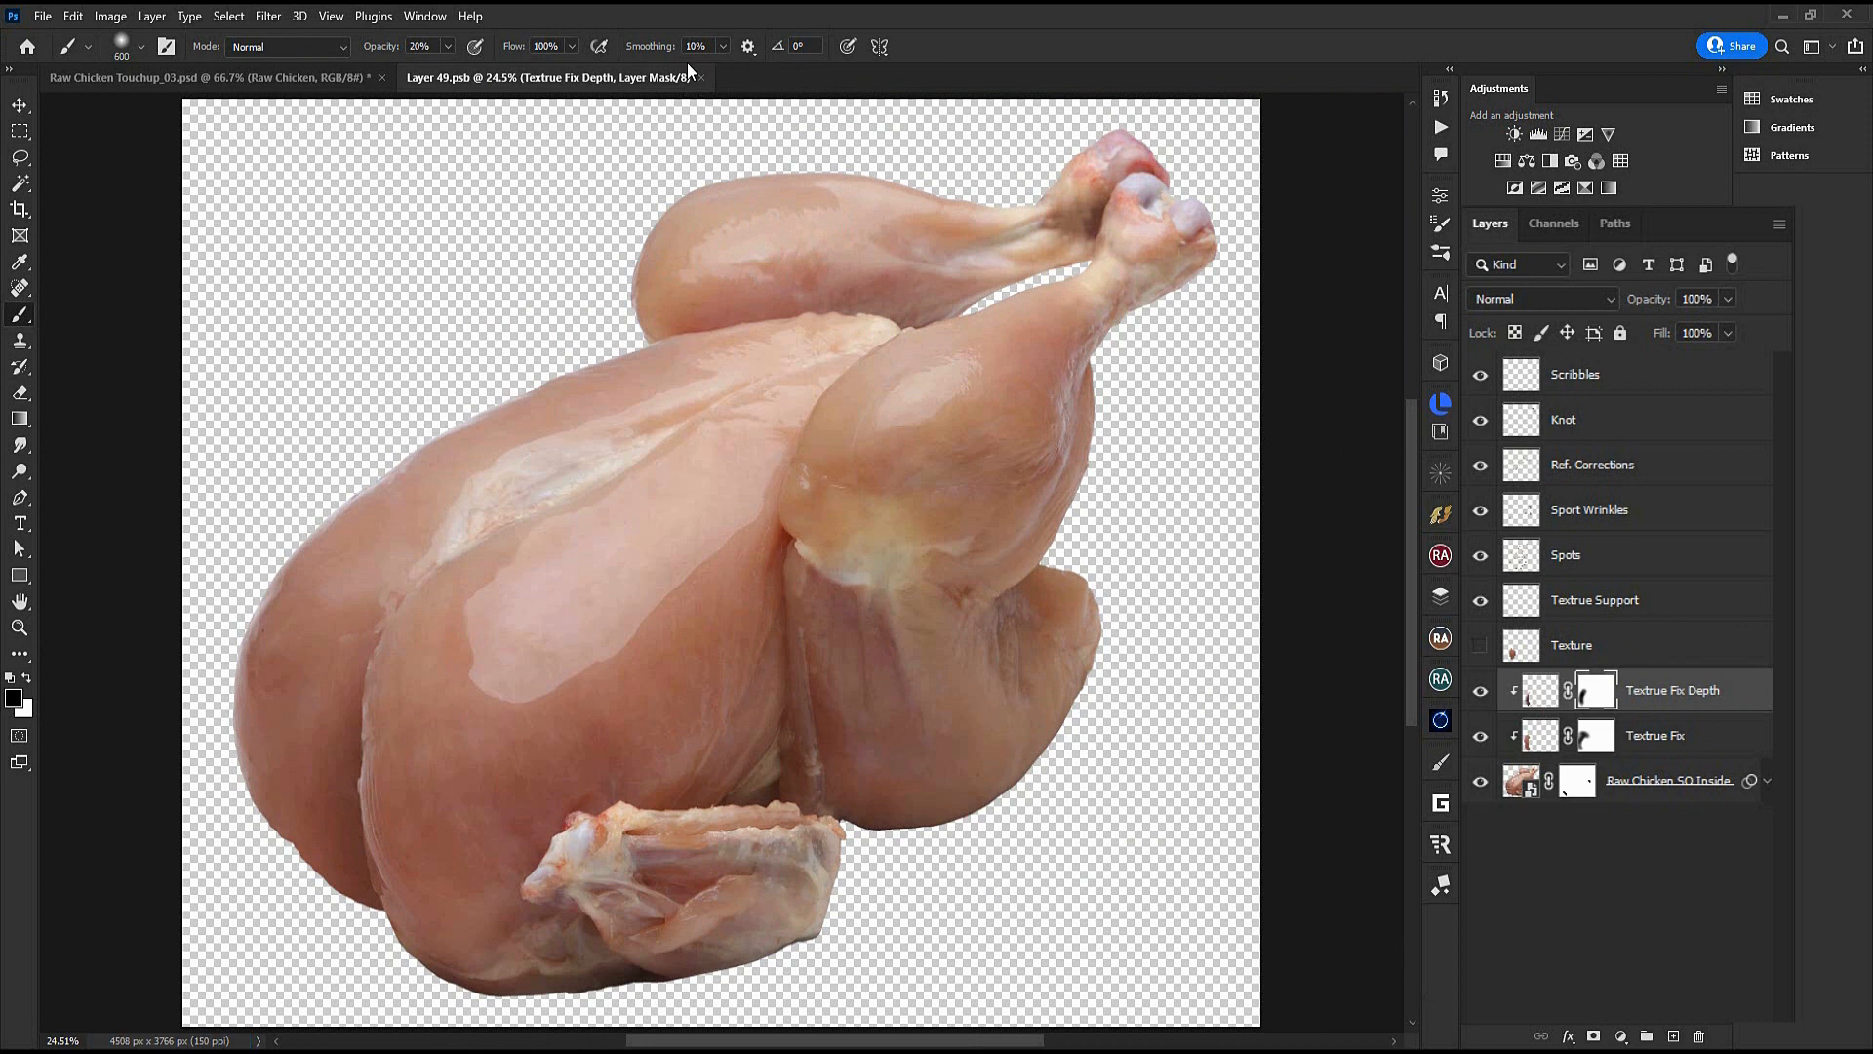
In Raw Chicken Touchup_03.psd, show the Color Reference layer and open the Camera Raw Filter on Raw Chicken with the reference image in view
left_click(313, 78)
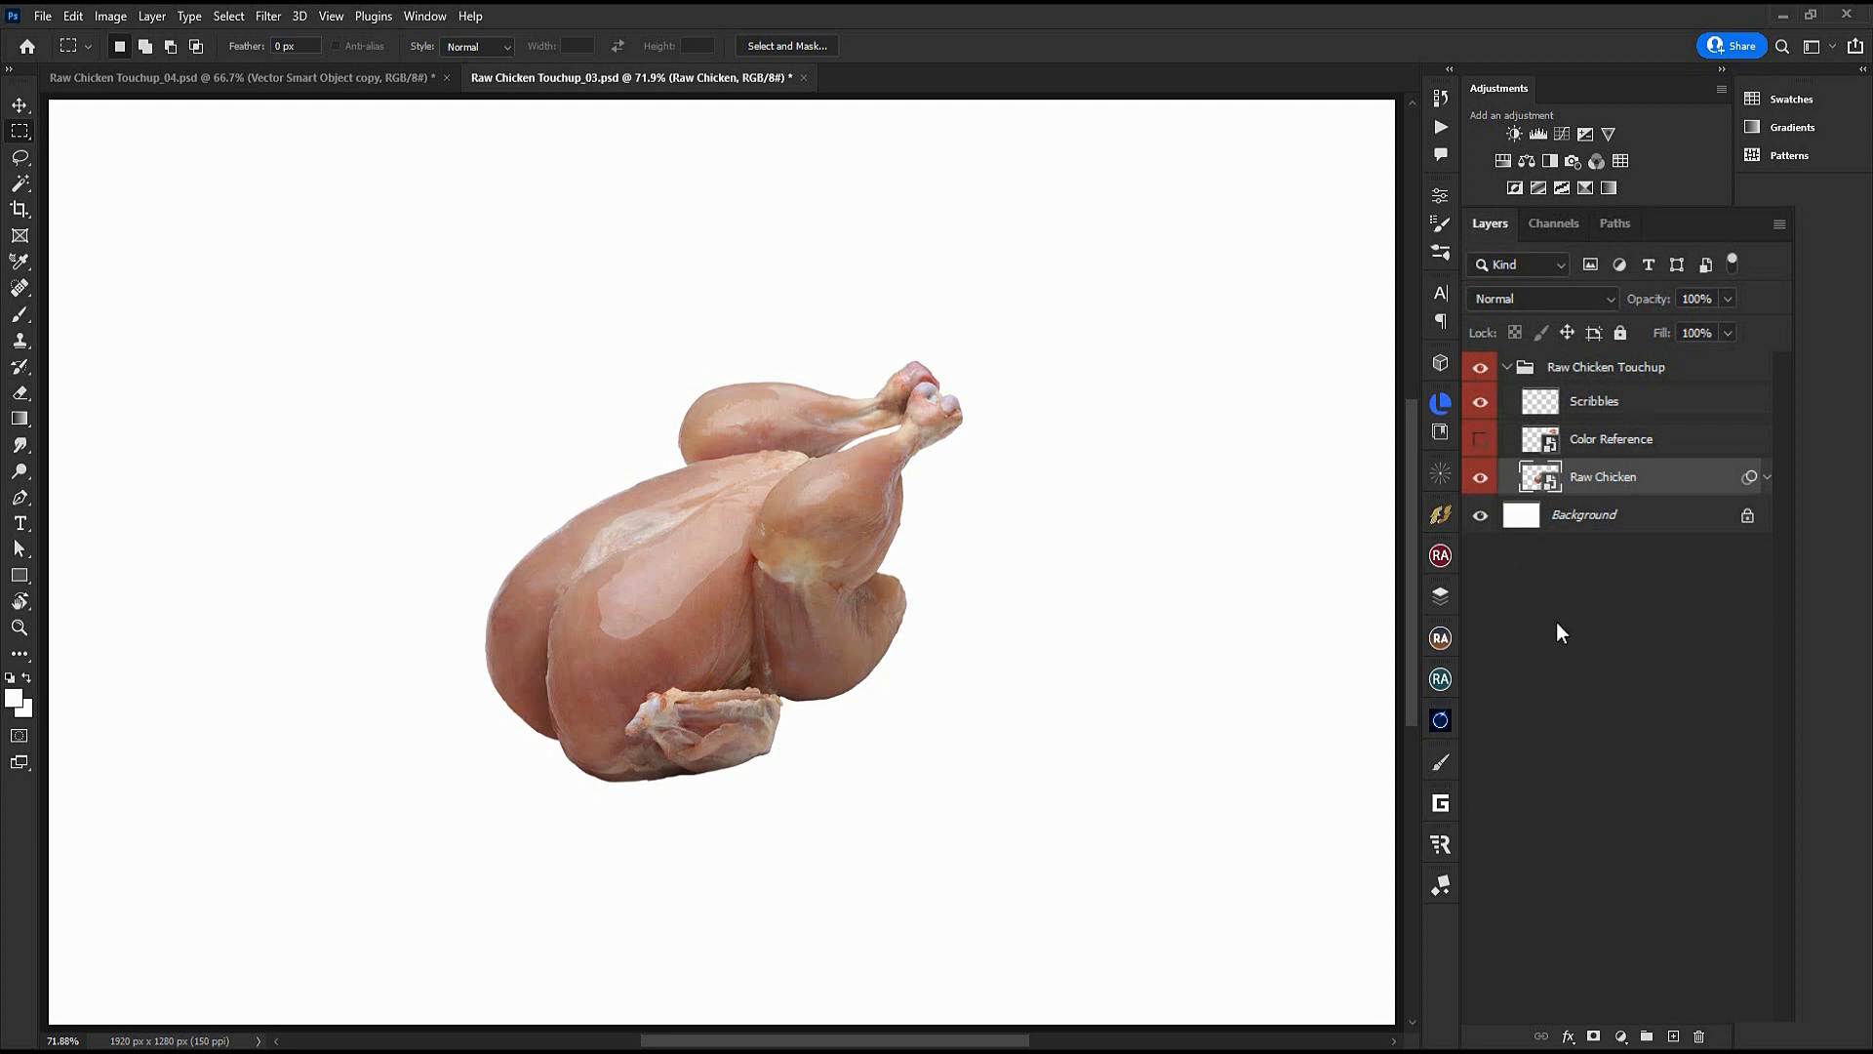
left_click(1480, 440)
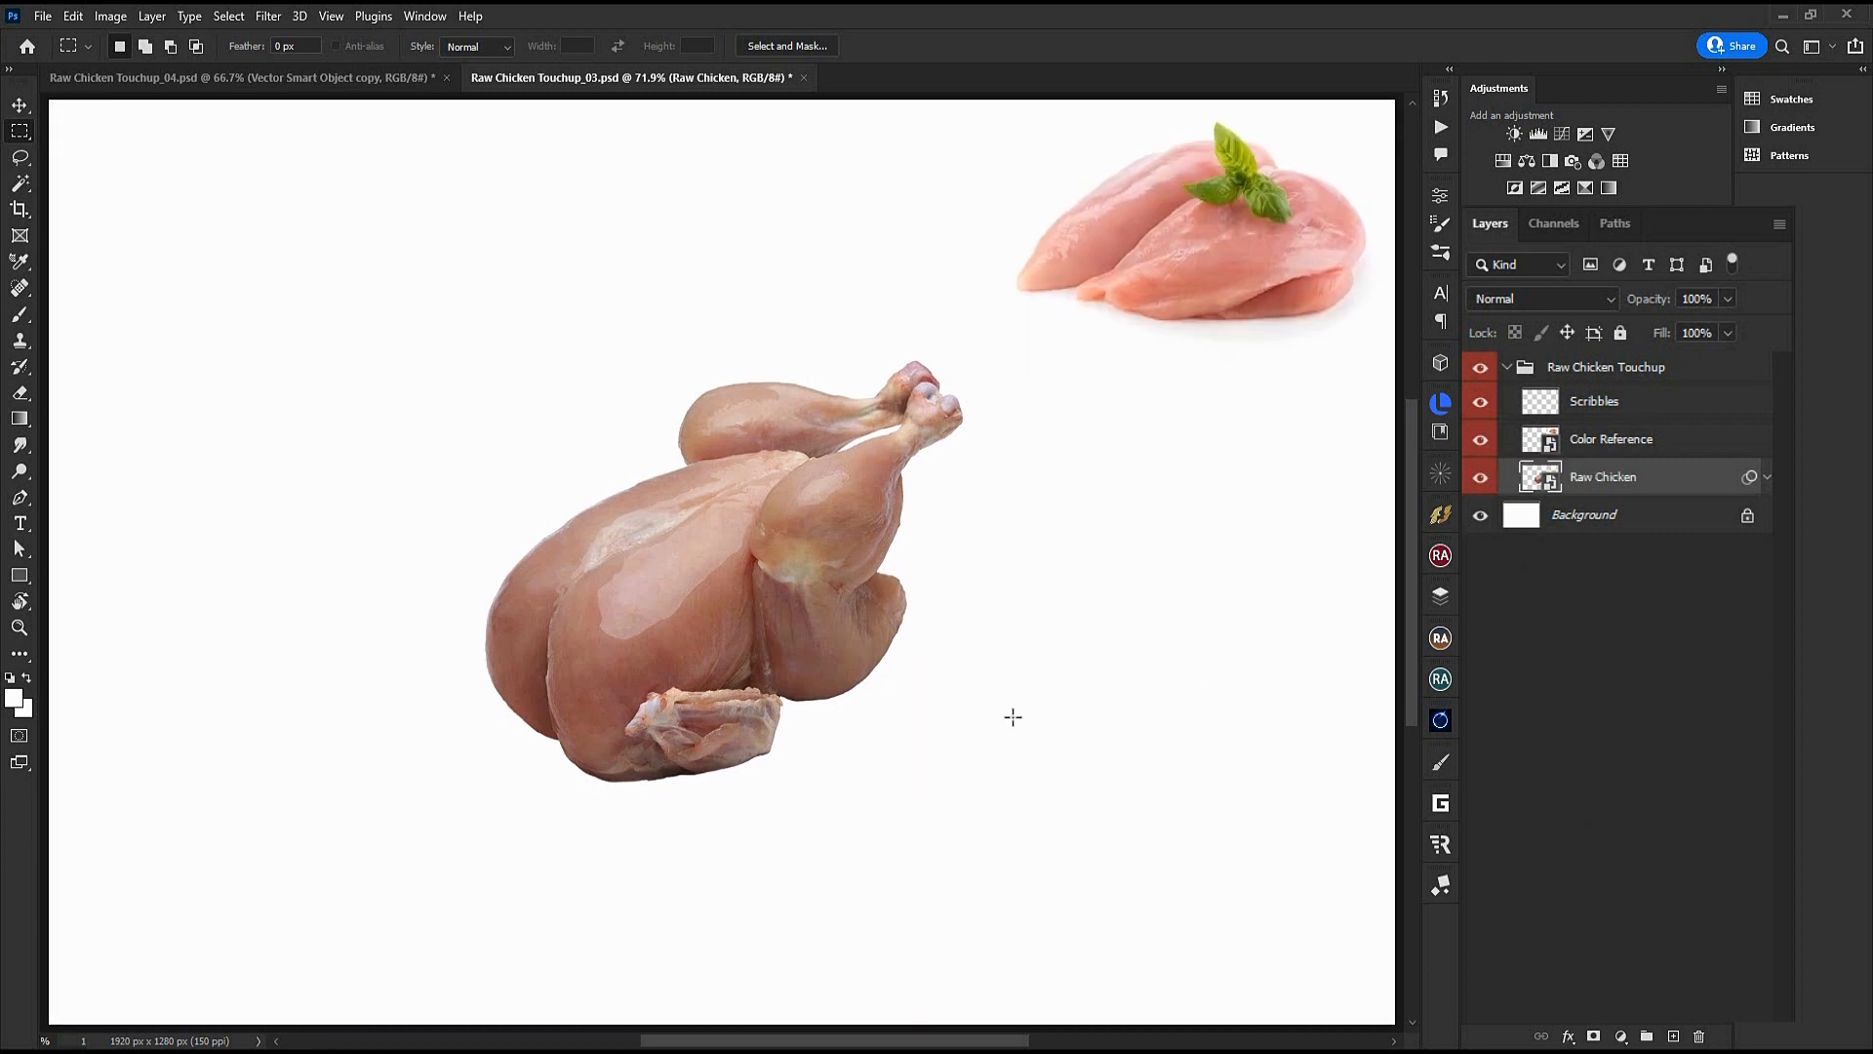
key("Tab")
left_click_drag(1161, 734, 1395, 736)
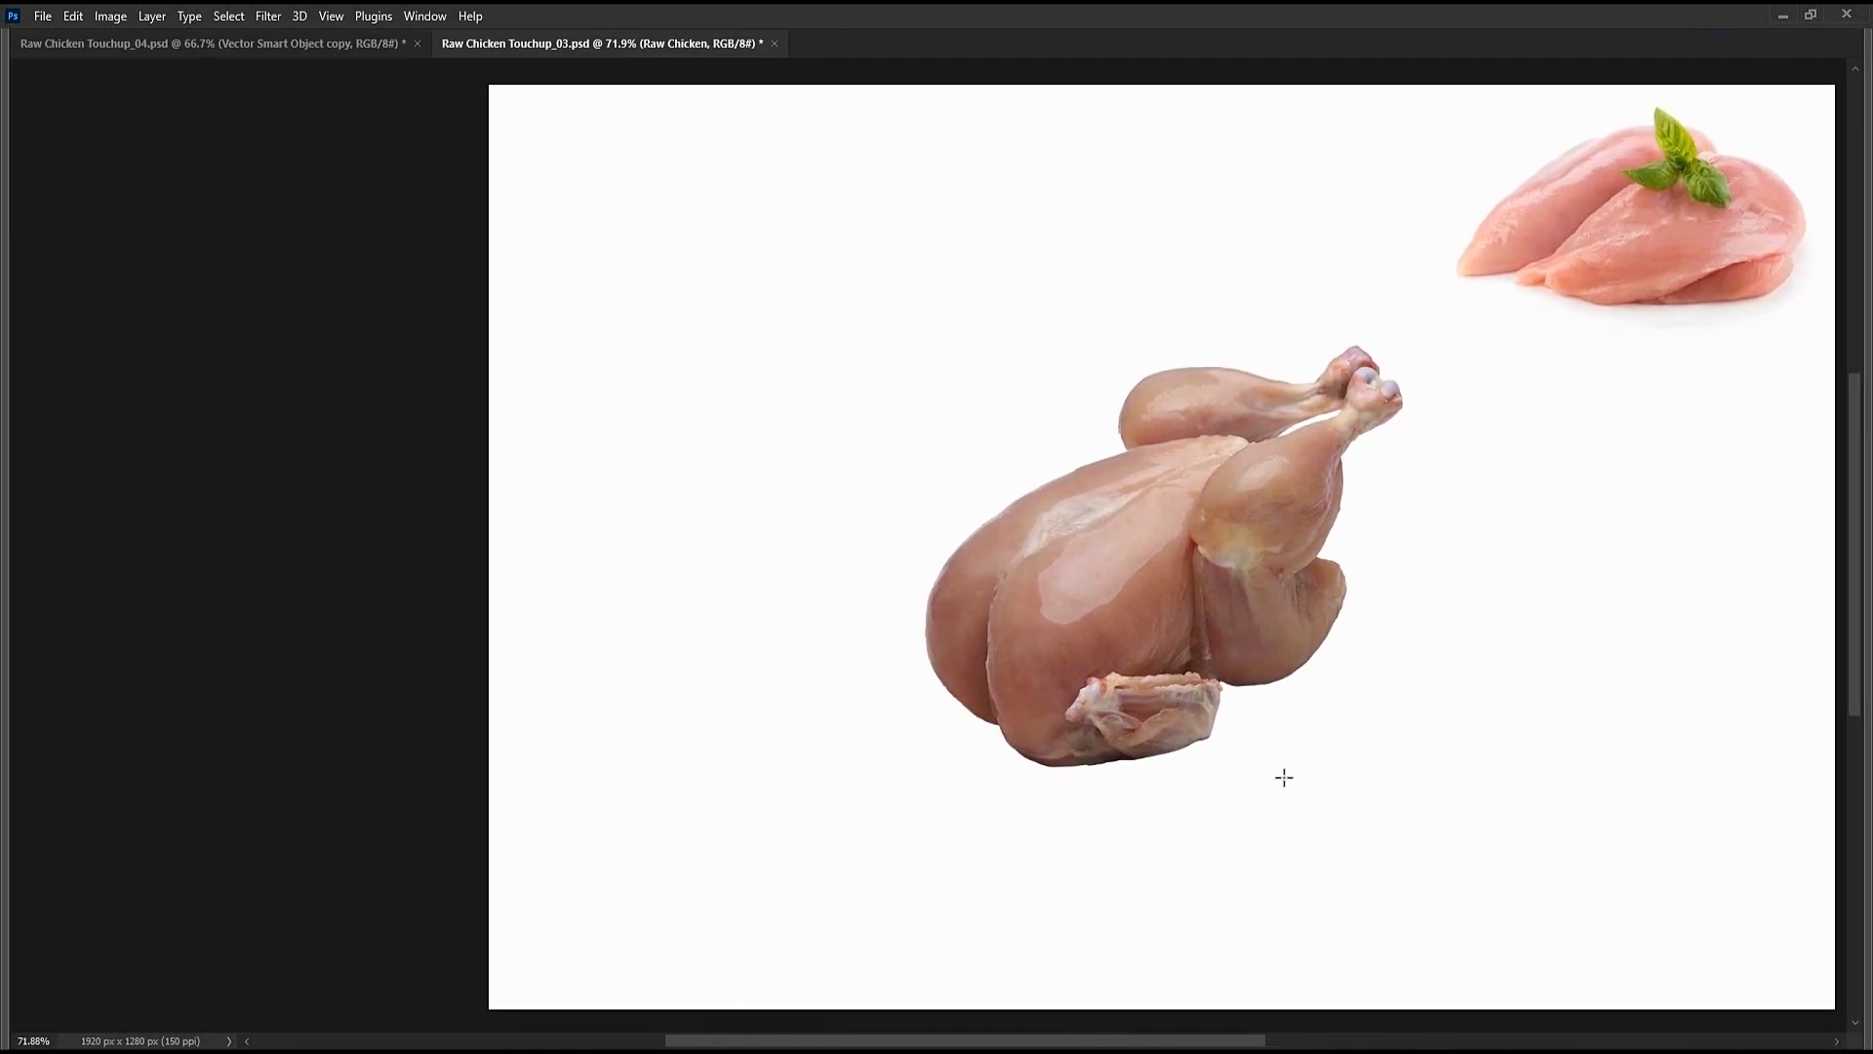
left_click(263, 16)
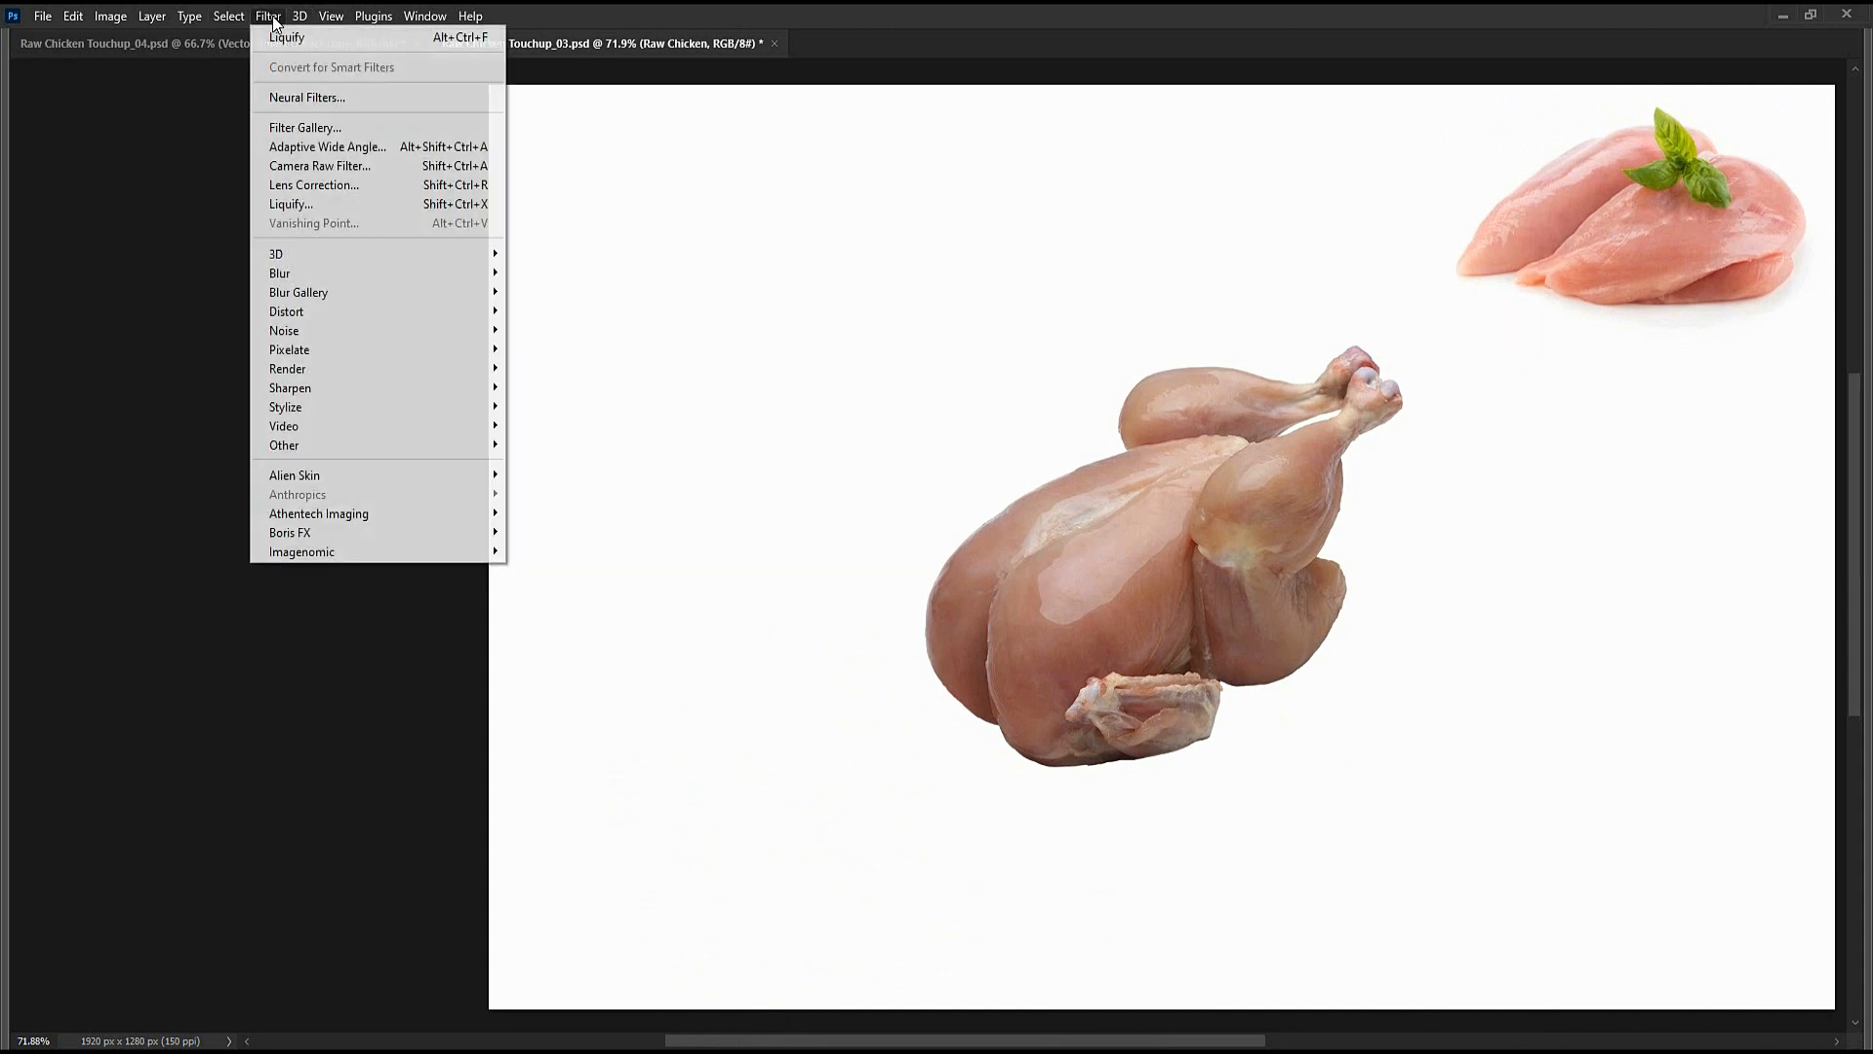
left_click(293, 167)
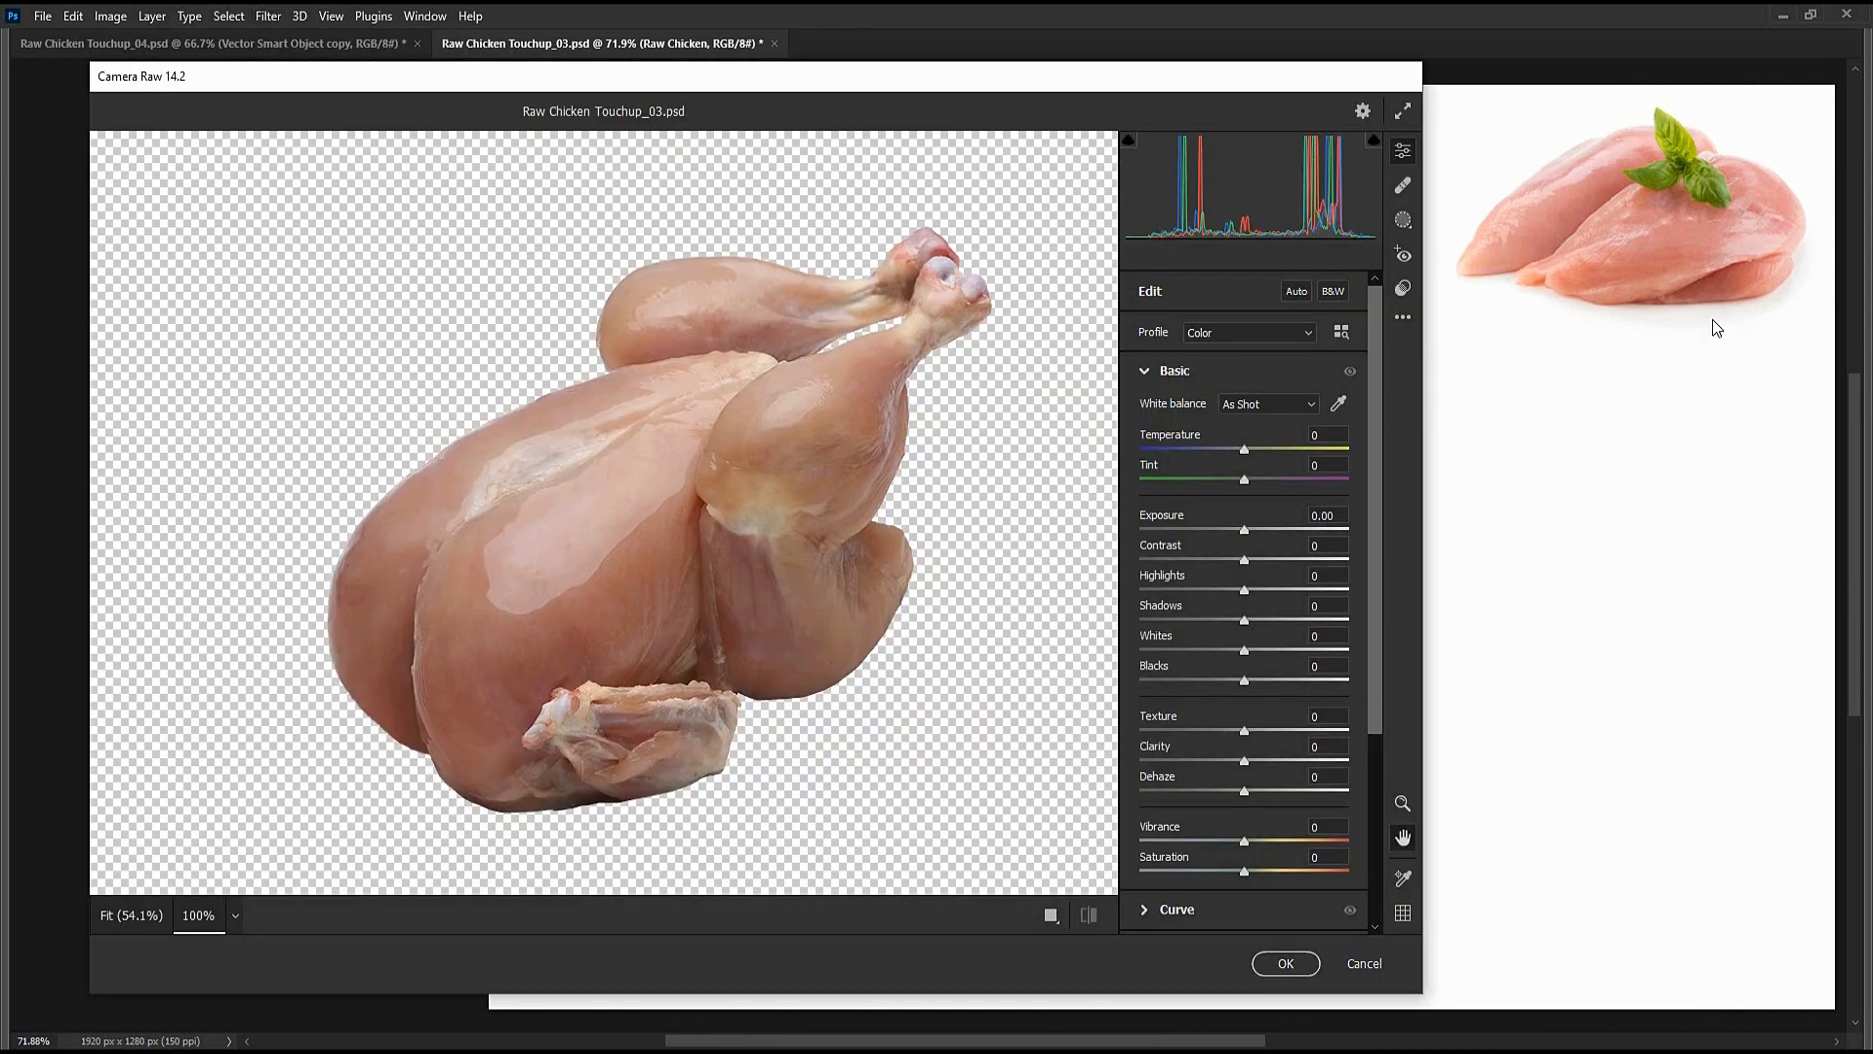
mouse_move(938, 85)
left_mouse_down()
mouse_move(966, 84)
mouse_move(934, 85)
left_mouse_up()
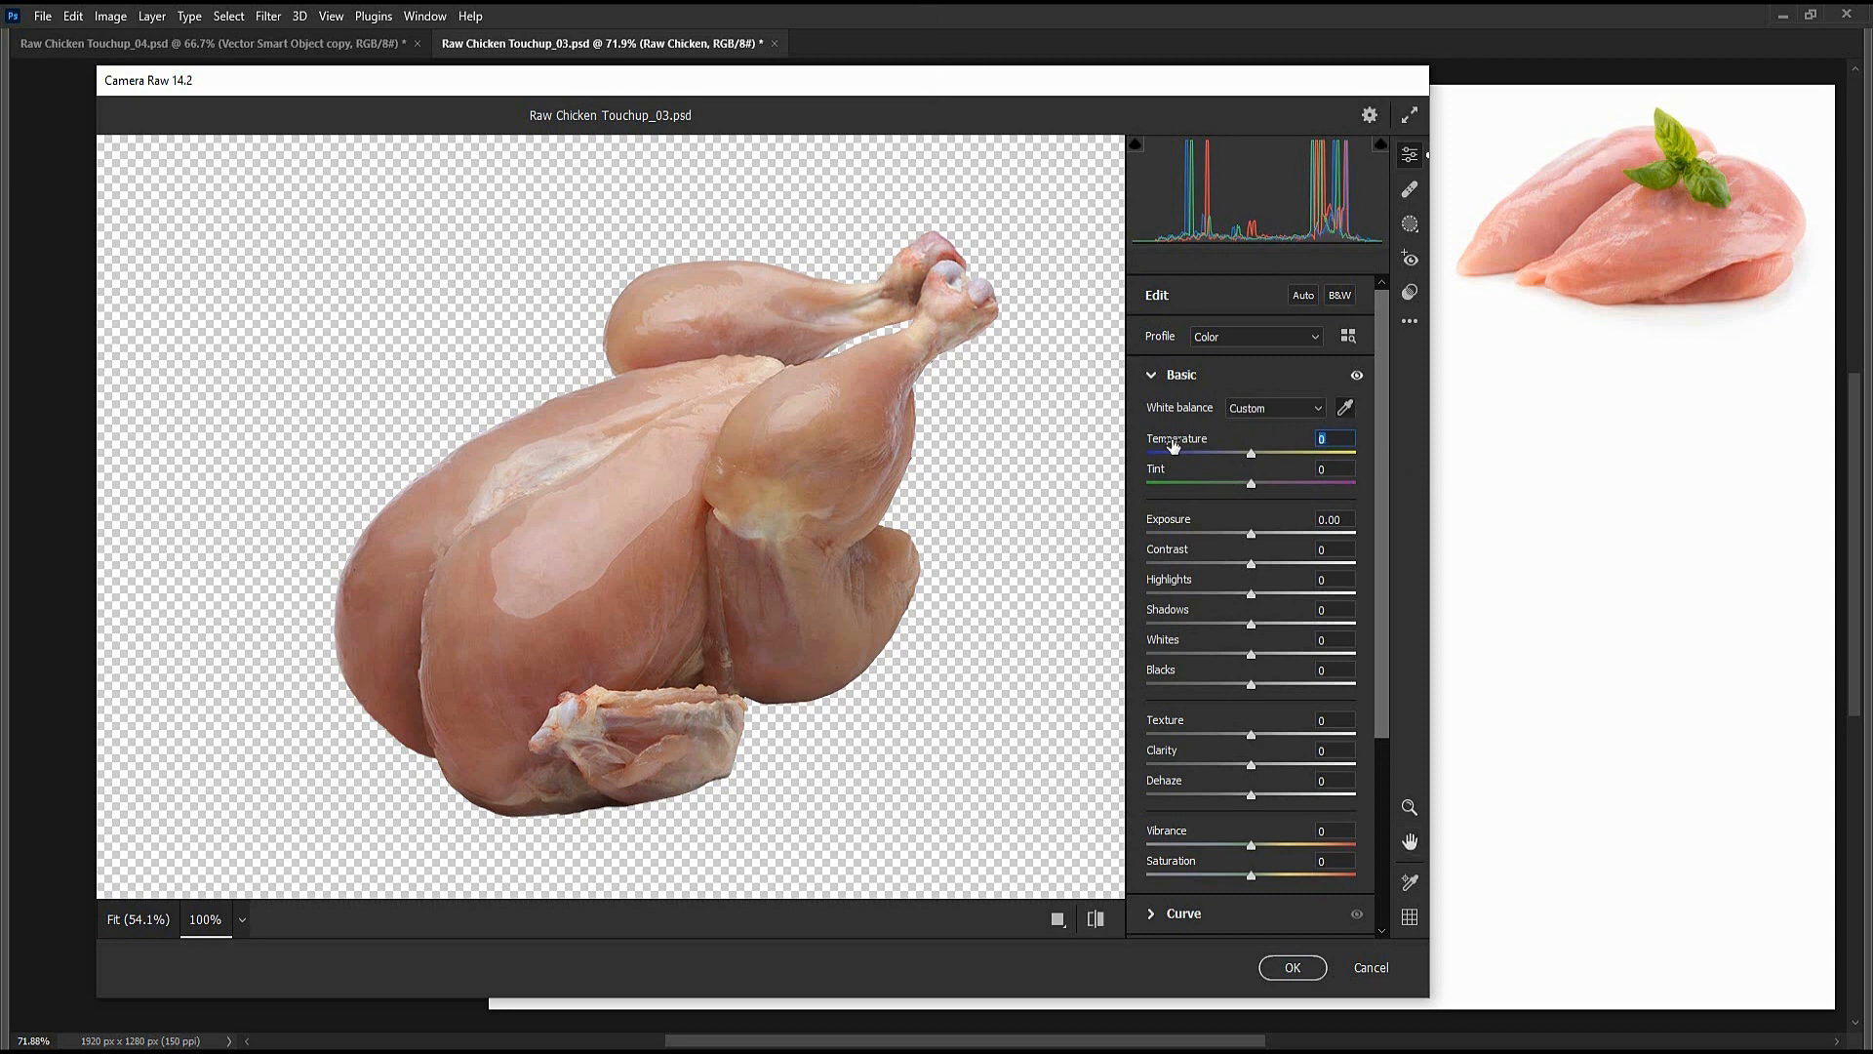
In the basic Camera Raw adjustments, set Temperature to +5, Exposure to +0.40, Contrast to -20 and Vibrance to +20
type("5")
key("Tab")
type(".4")
key("Tab")
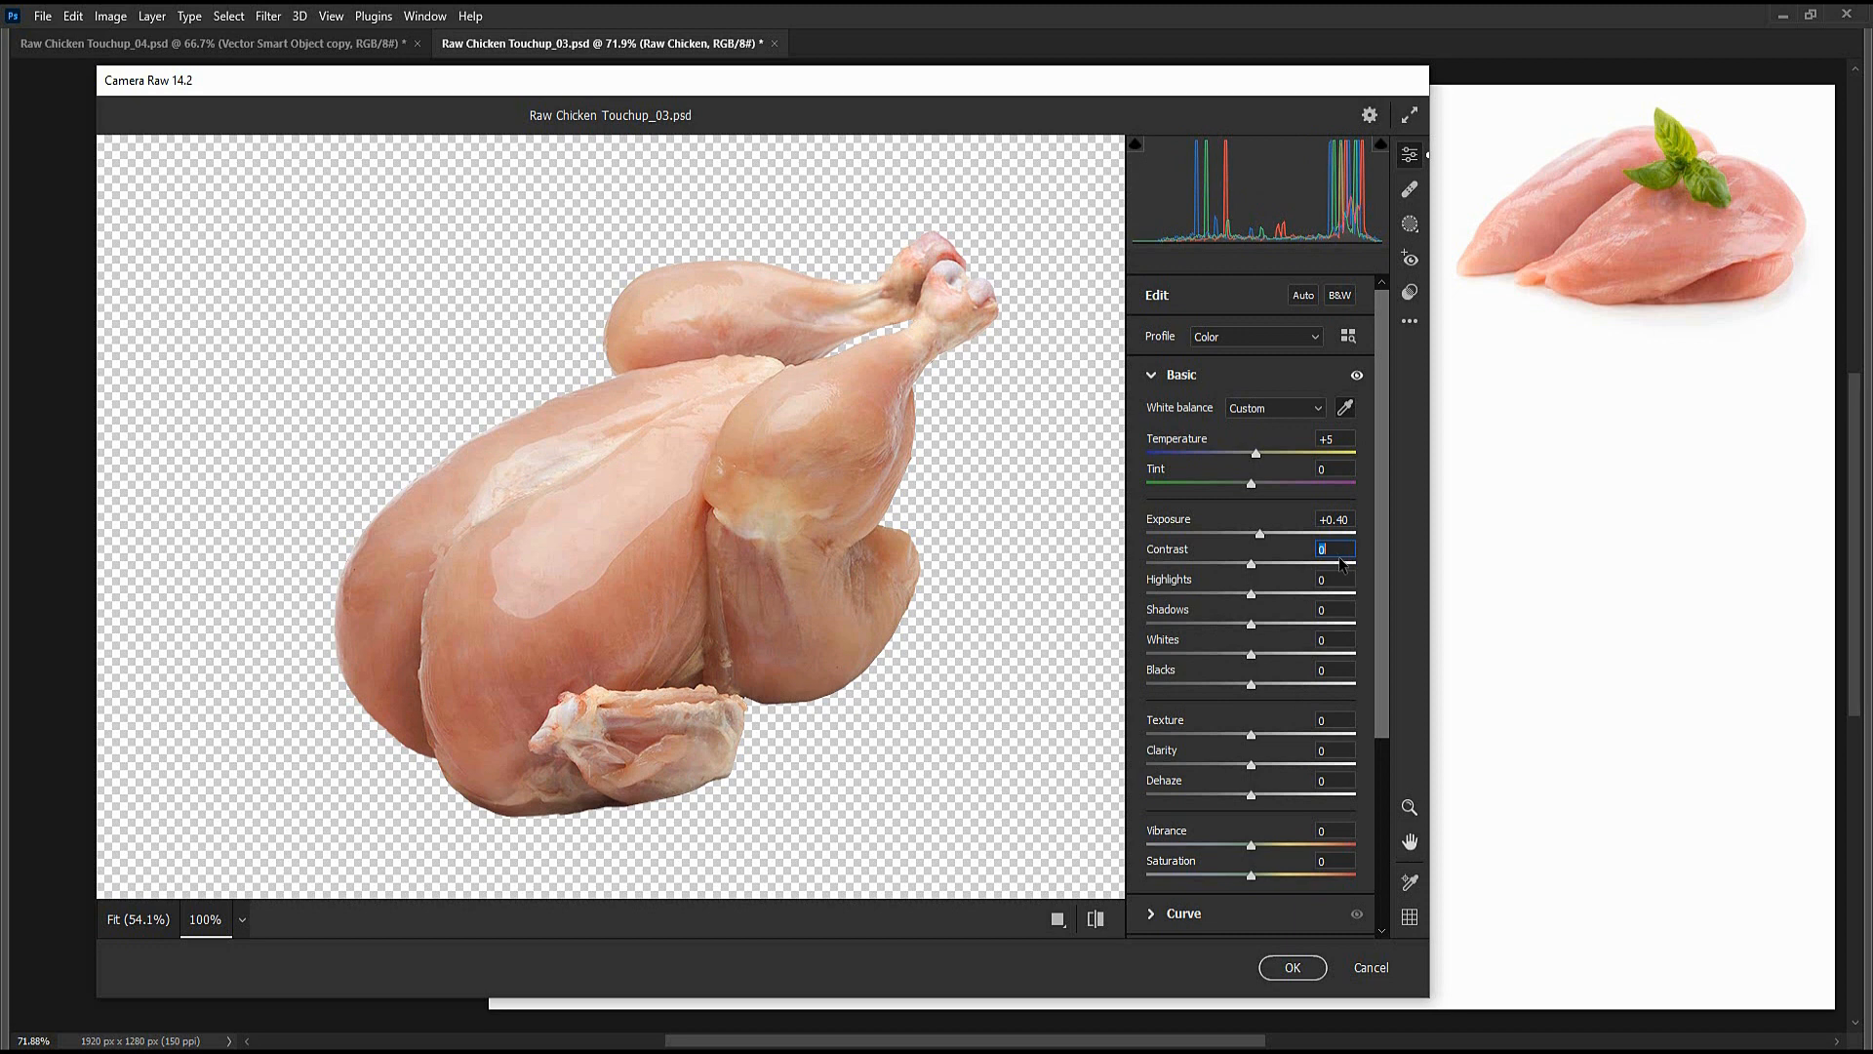
type("-20")
left_click(1324, 832)
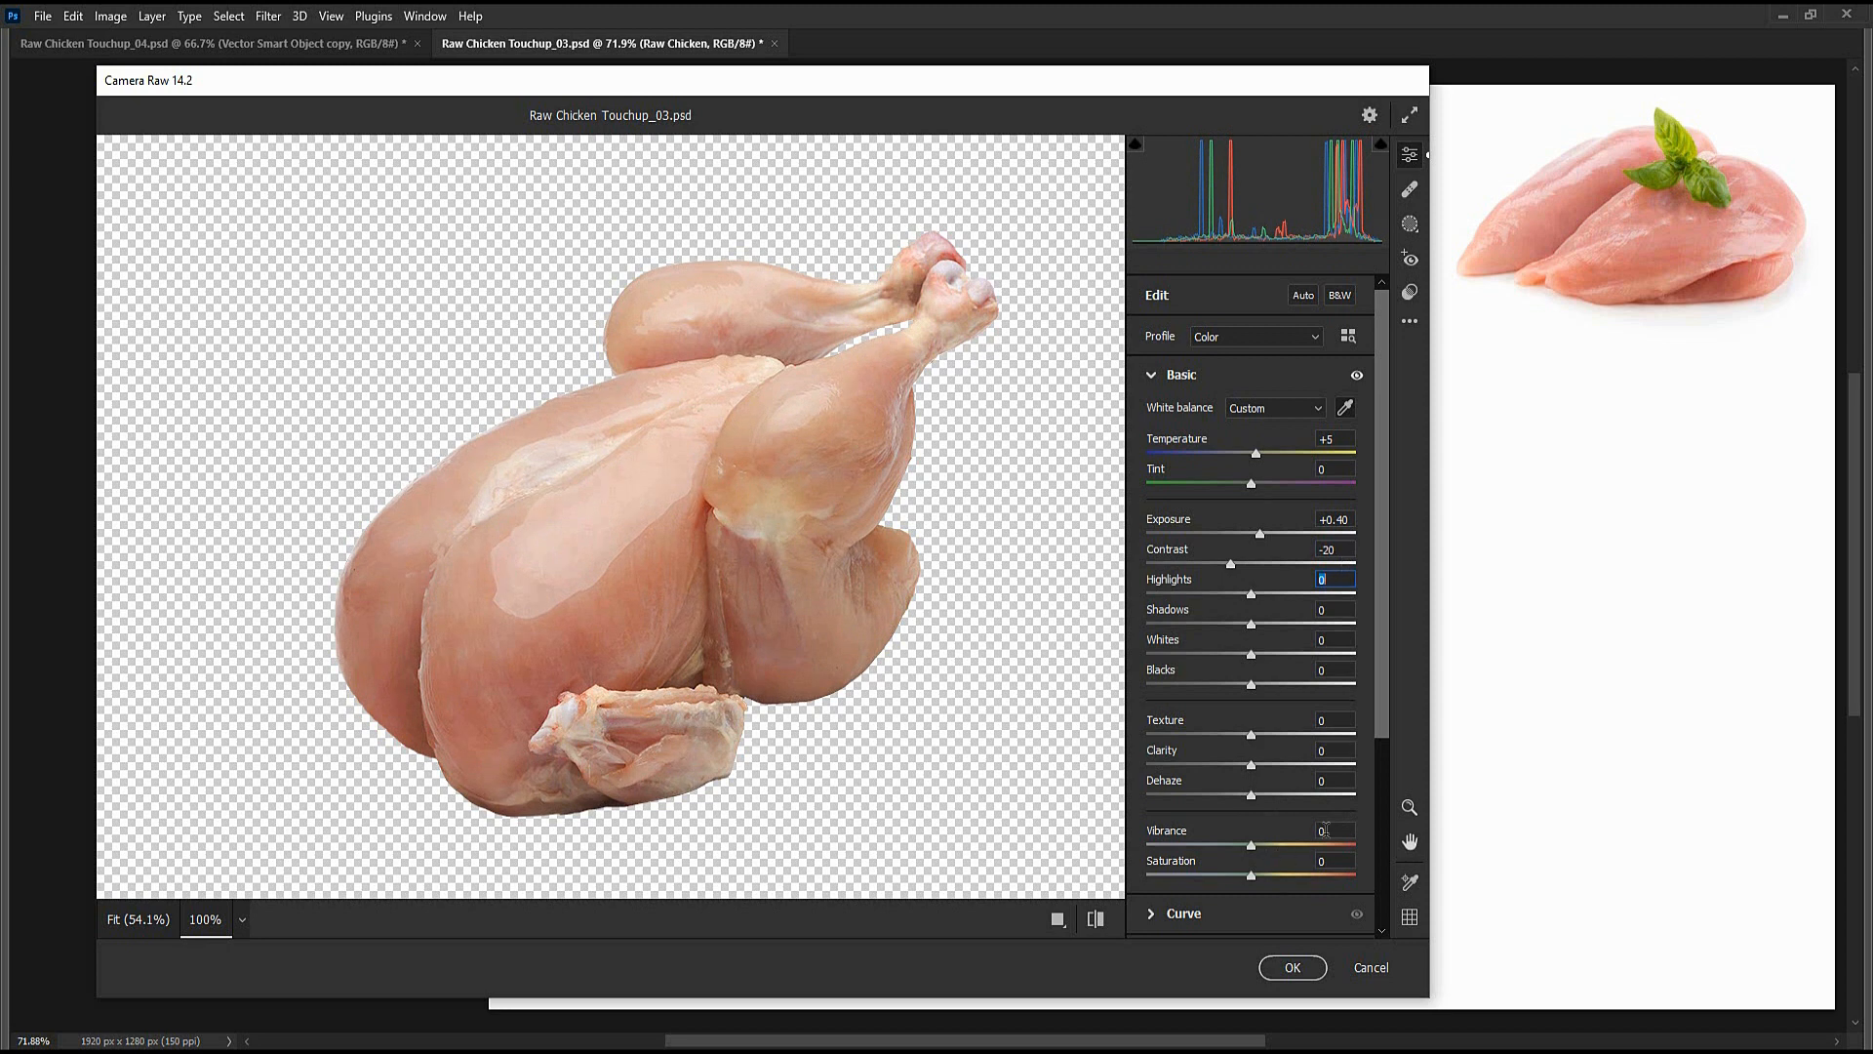
type("20")
In the HSL Color Mixer, set the luminance of Reds to +30 and of Oranges to +10
scroll(1317, 809, "down", 5)
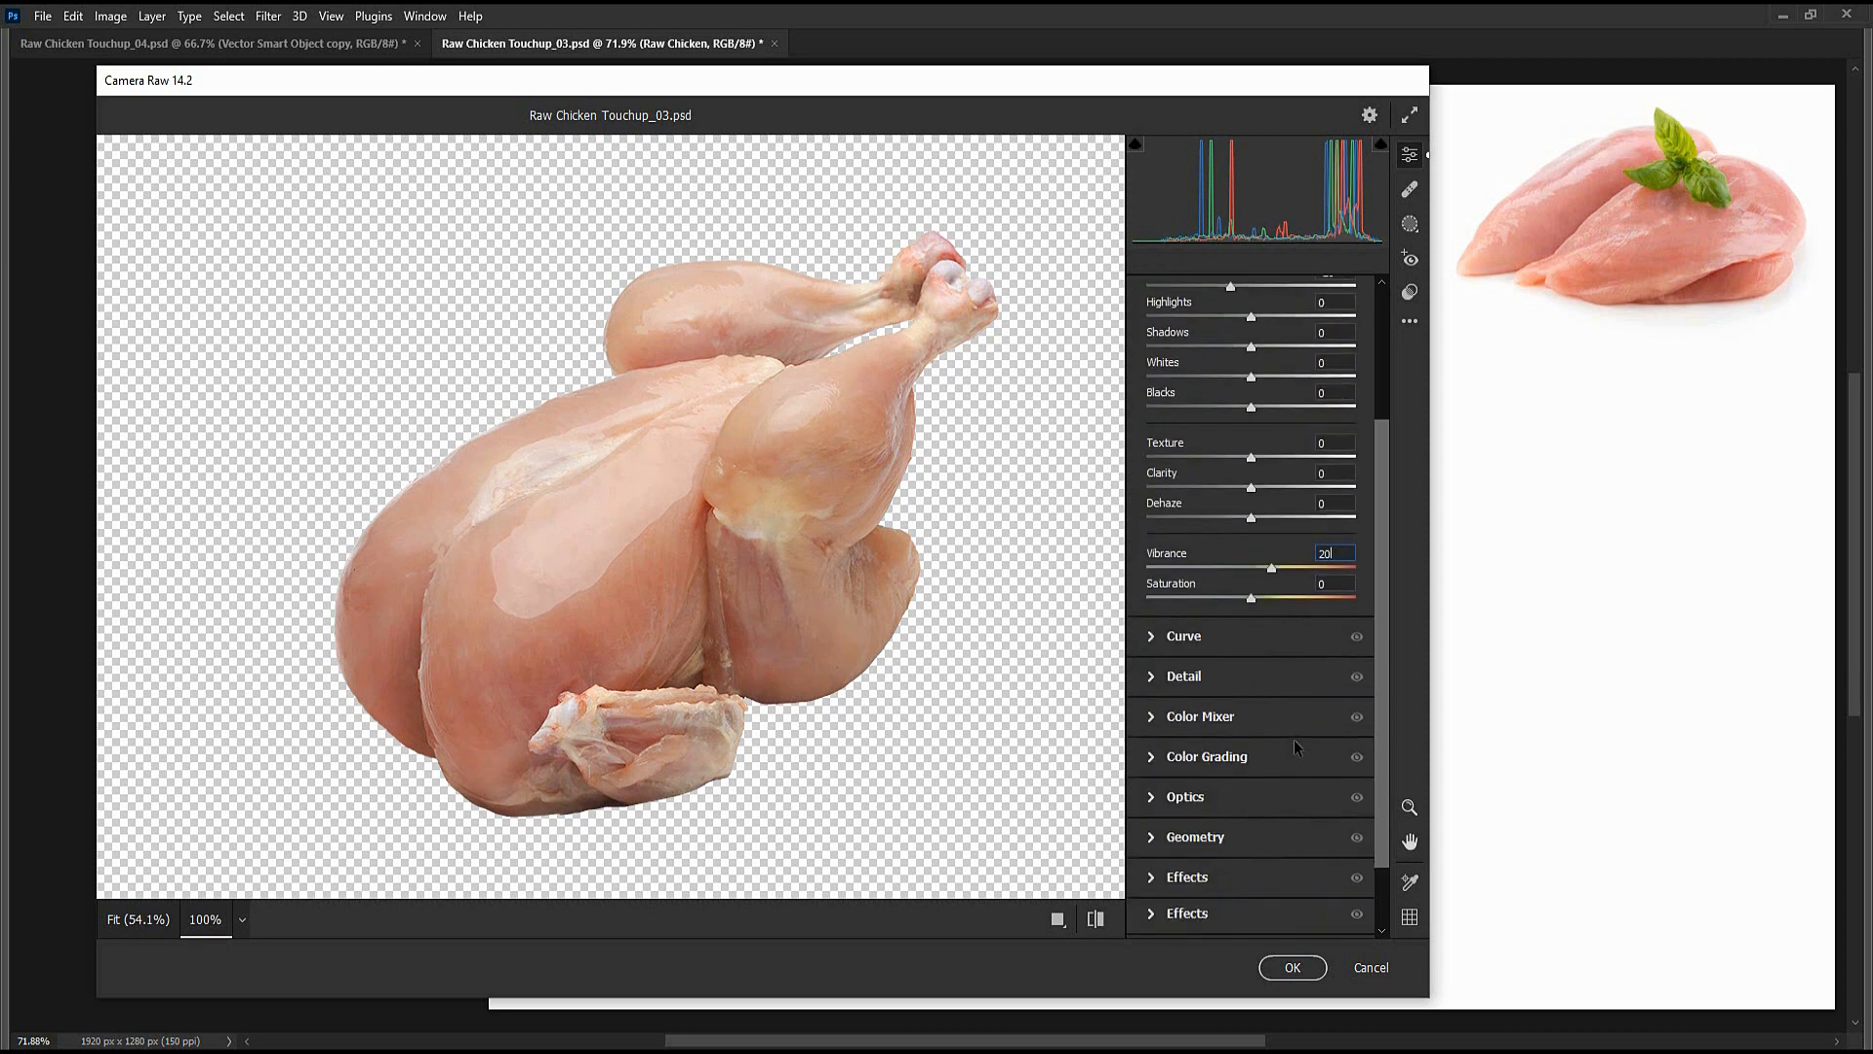
left_click(1200, 716)
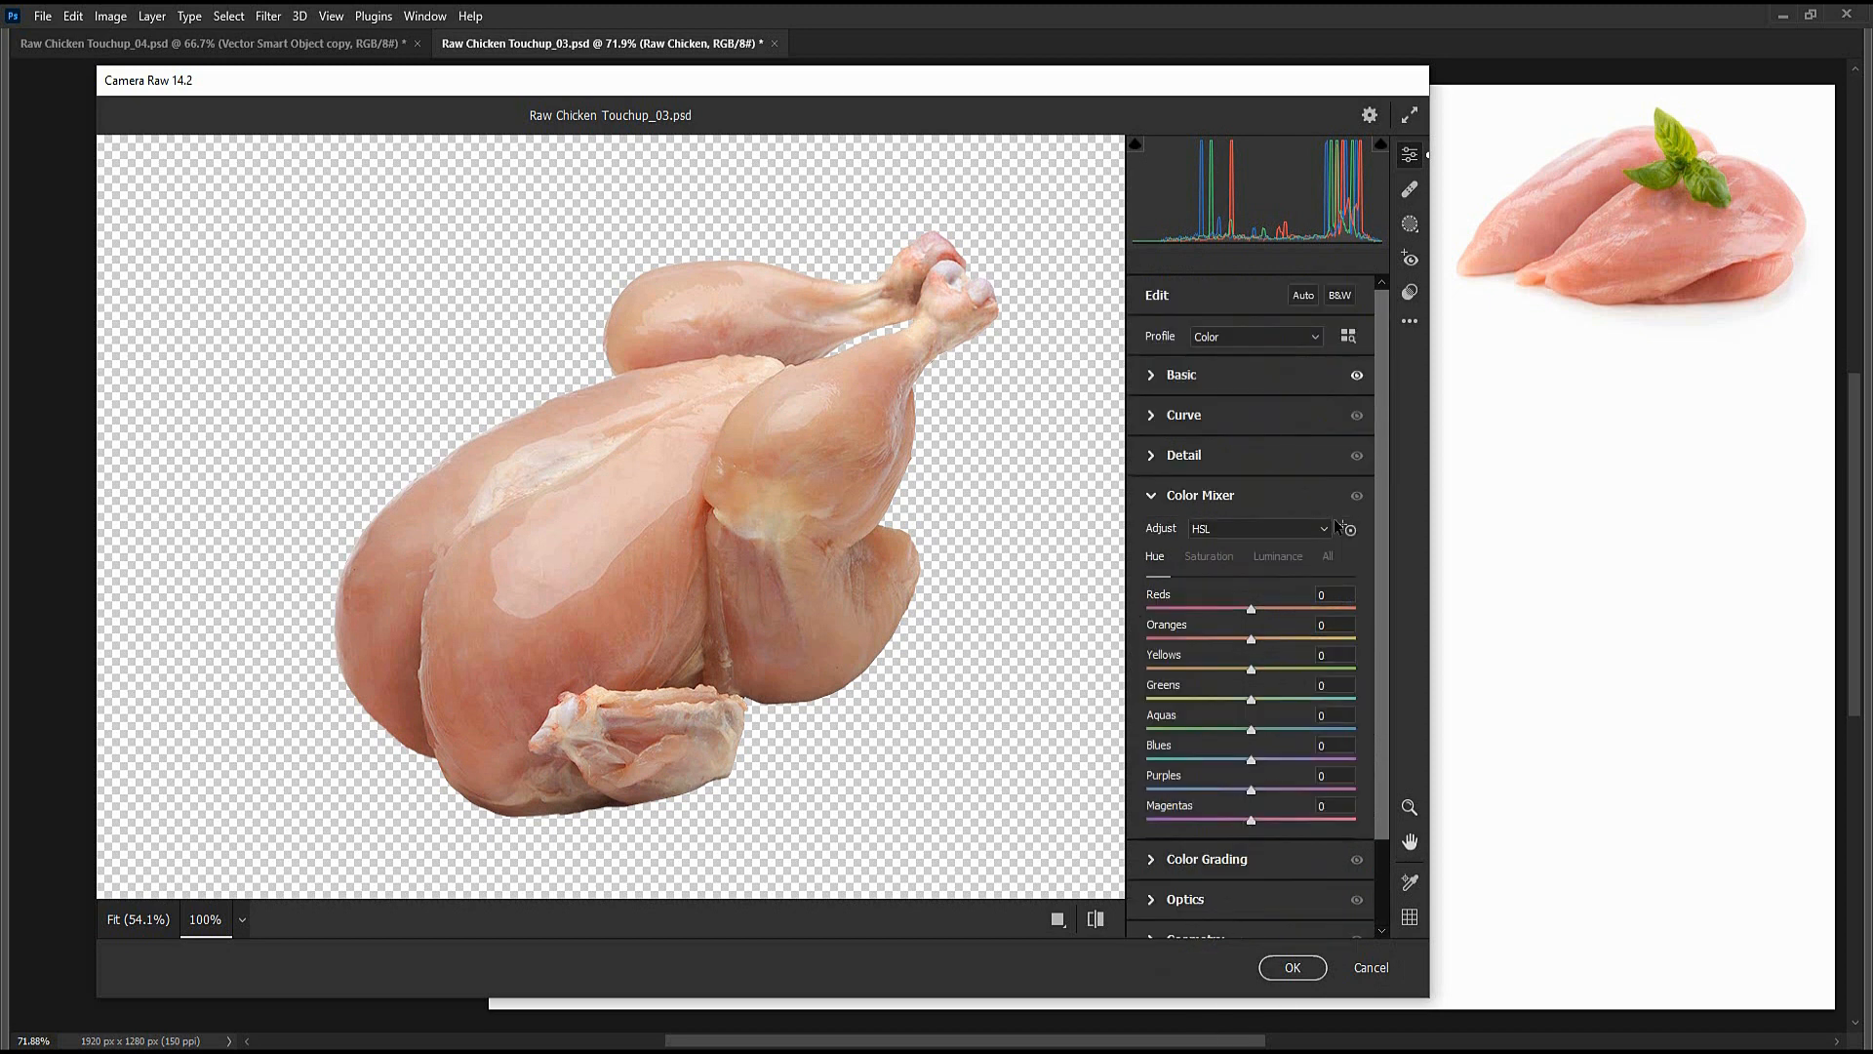
left_click(1273, 558)
left_click(1329, 594)
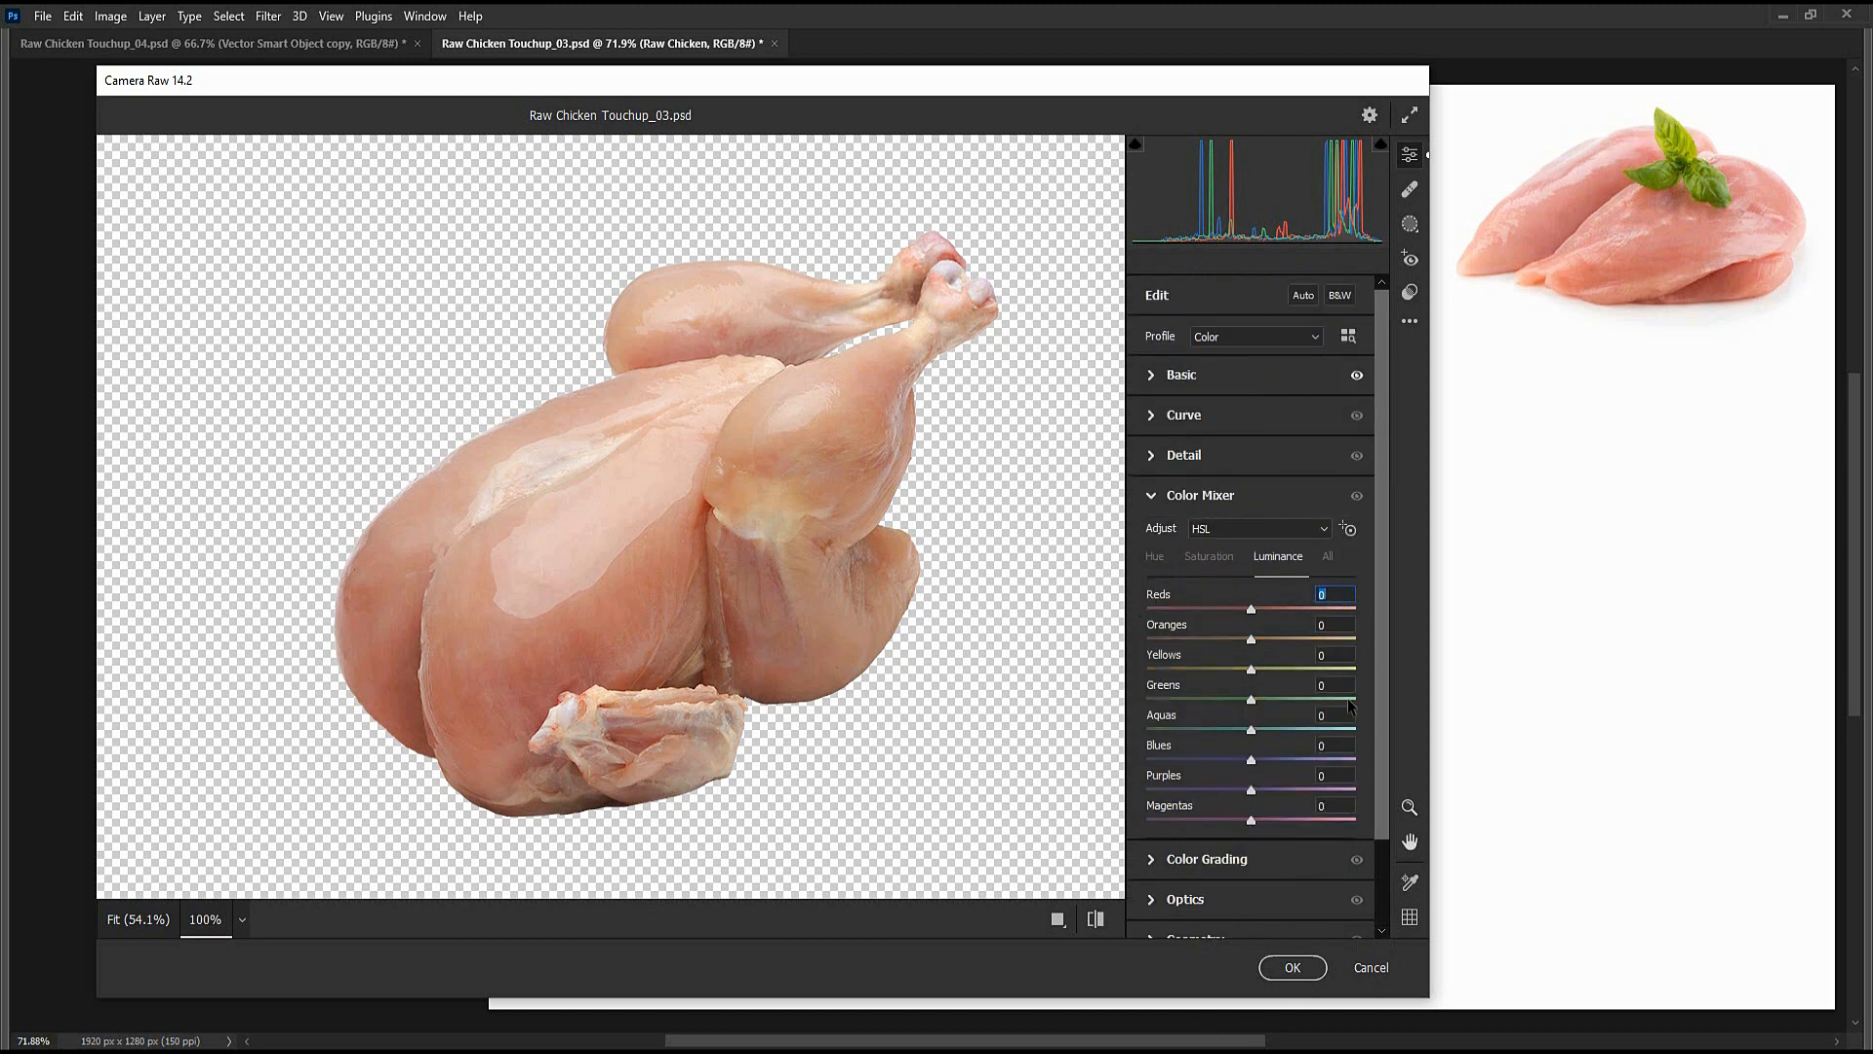
type("30")
key("Tab")
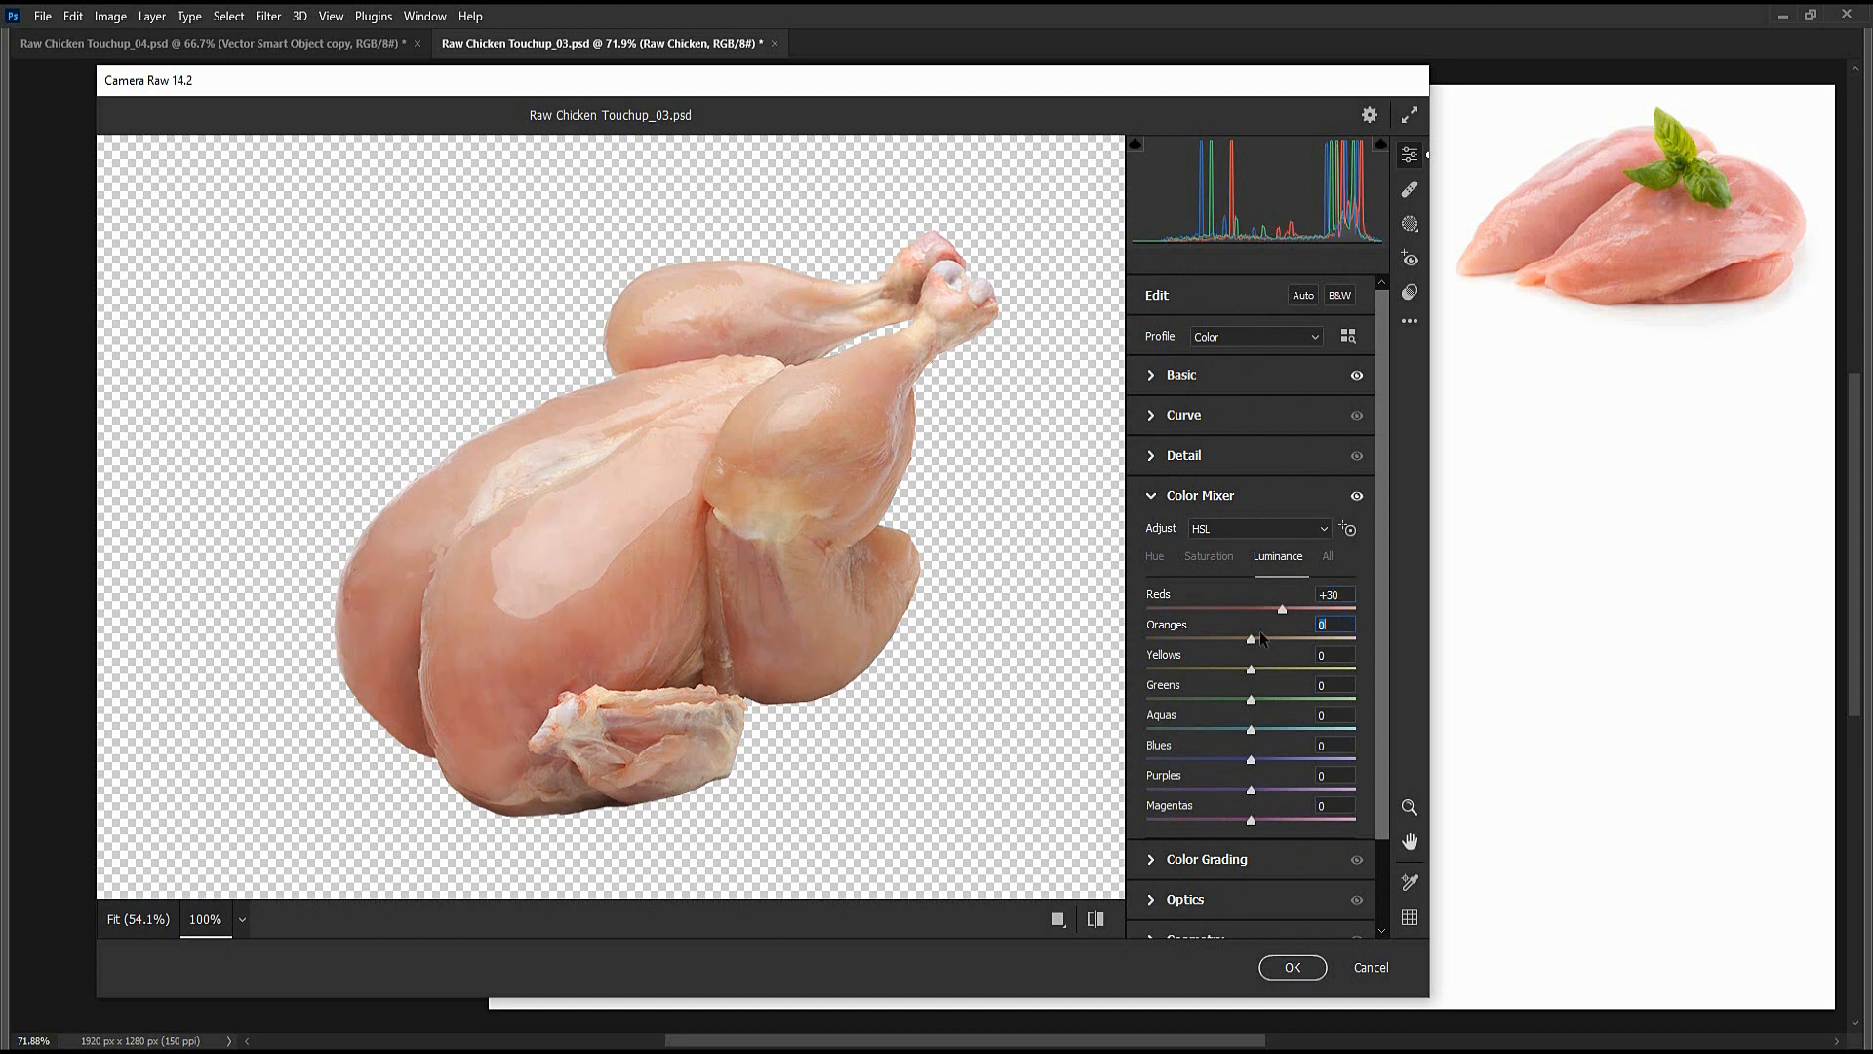
type("10")
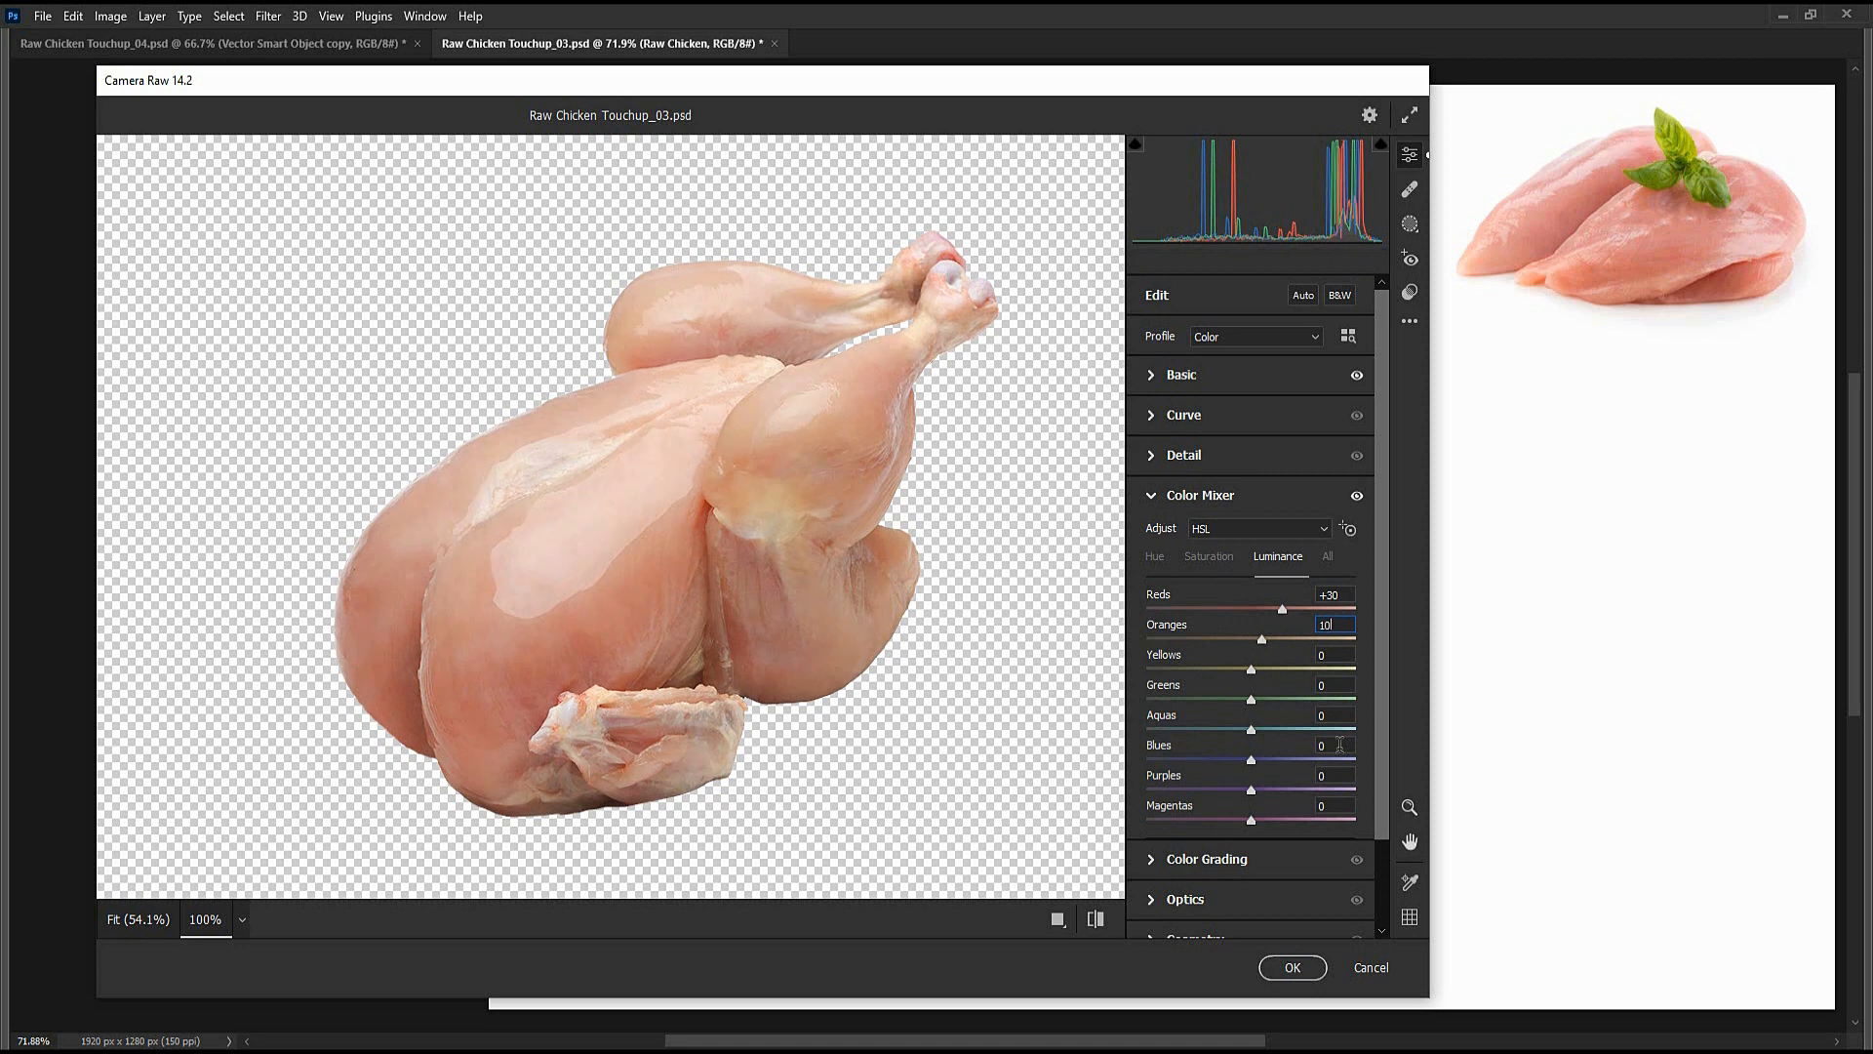
Shift the Color Mixer hue of Reds to -10 and of Oranges to -15
left_click(1154, 556)
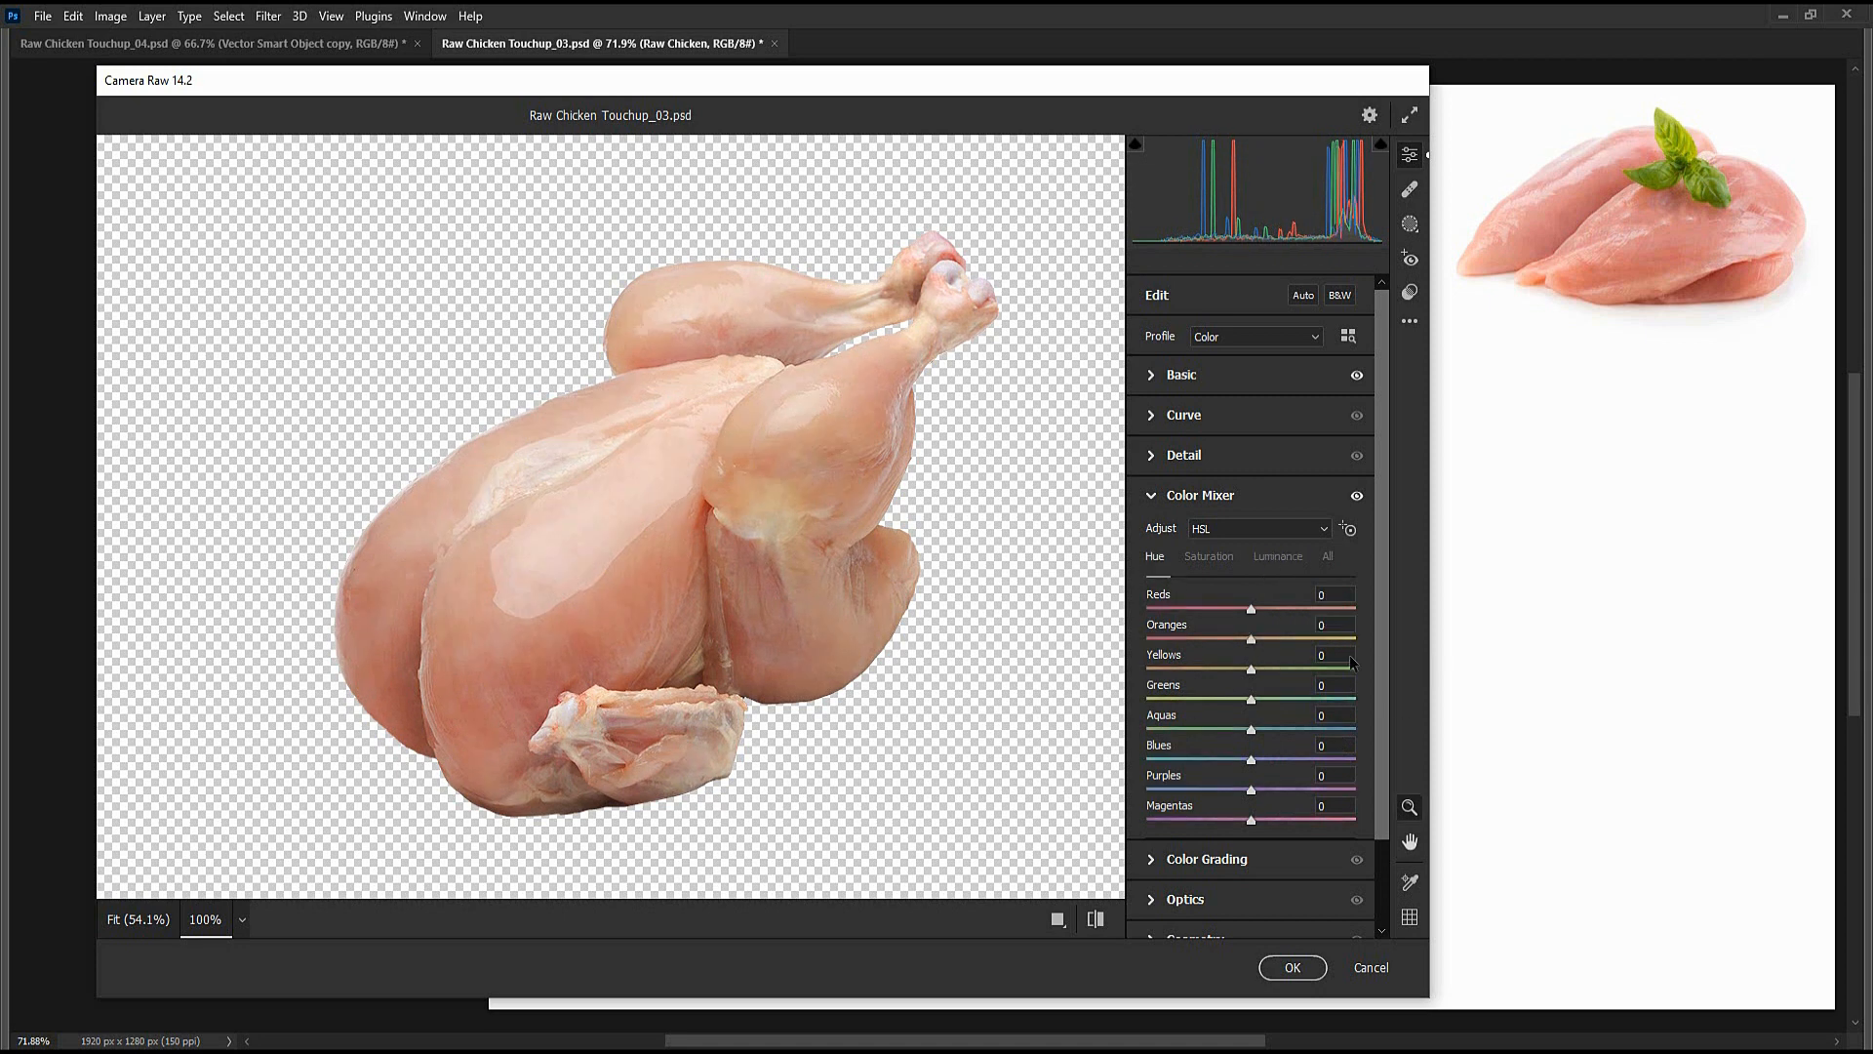
type("-10")
key("Tab")
type("-15")
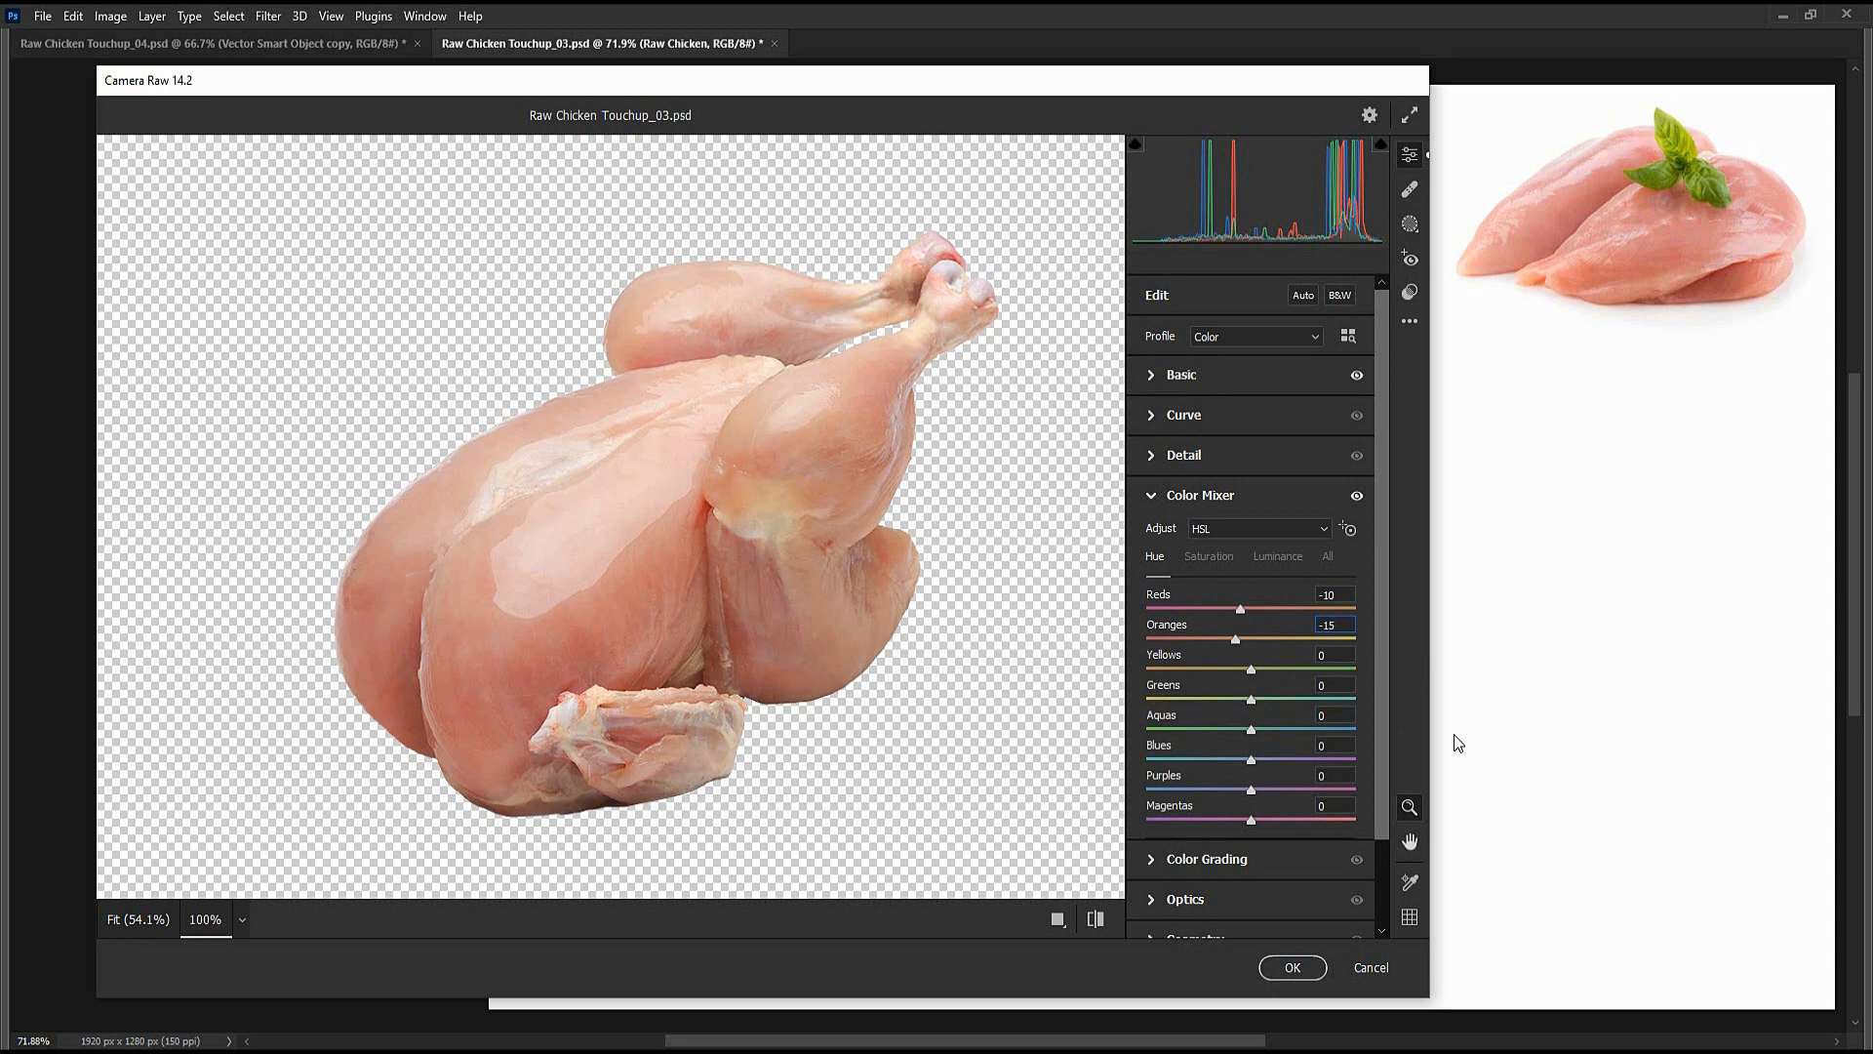
Color grade the shadows with a hue of 350 and a saturation of 25
scroll(1285, 746, "down", 1)
left_click(1289, 751)
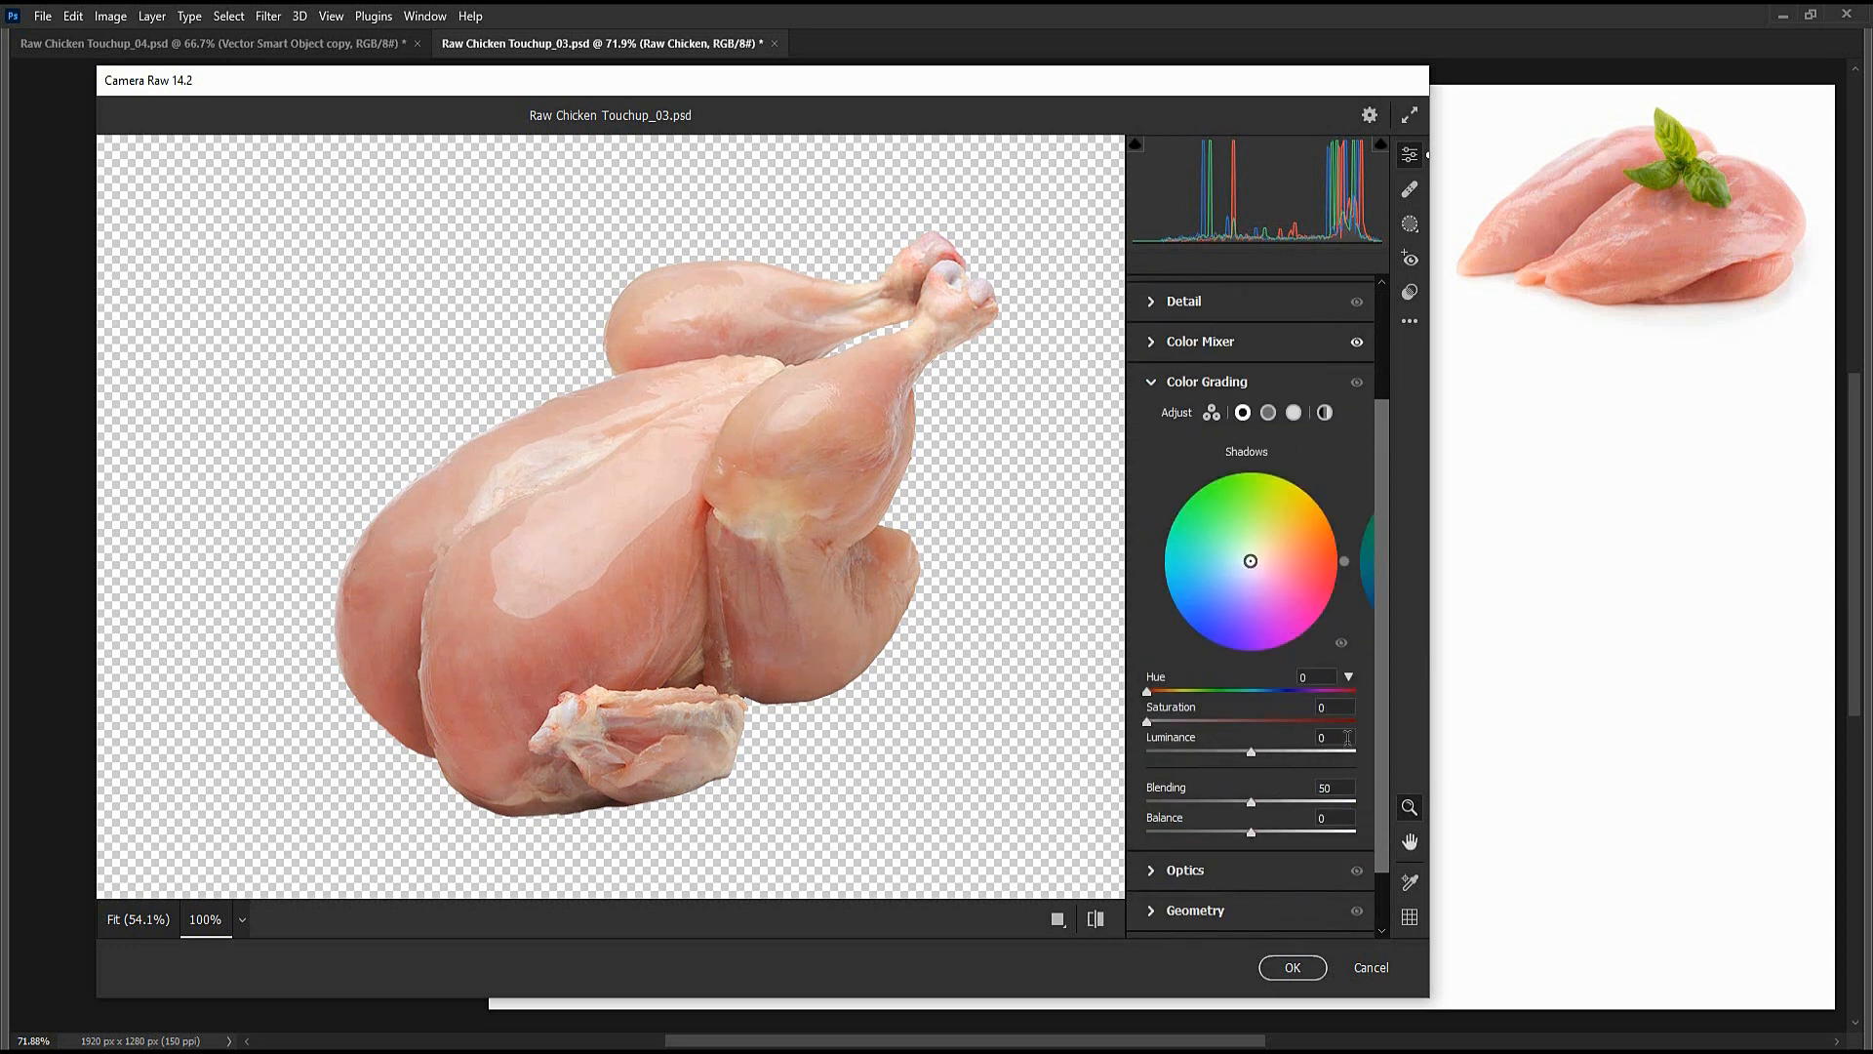
left_click_drag(1148, 694, 1351, 694)
left_click(1341, 704)
type("25")
Calibrate the Red Primary to hue -10 and saturation -15, and apply the Camera Raw filter to Raw Chicken
scroll(1250, 911, "down", 1)
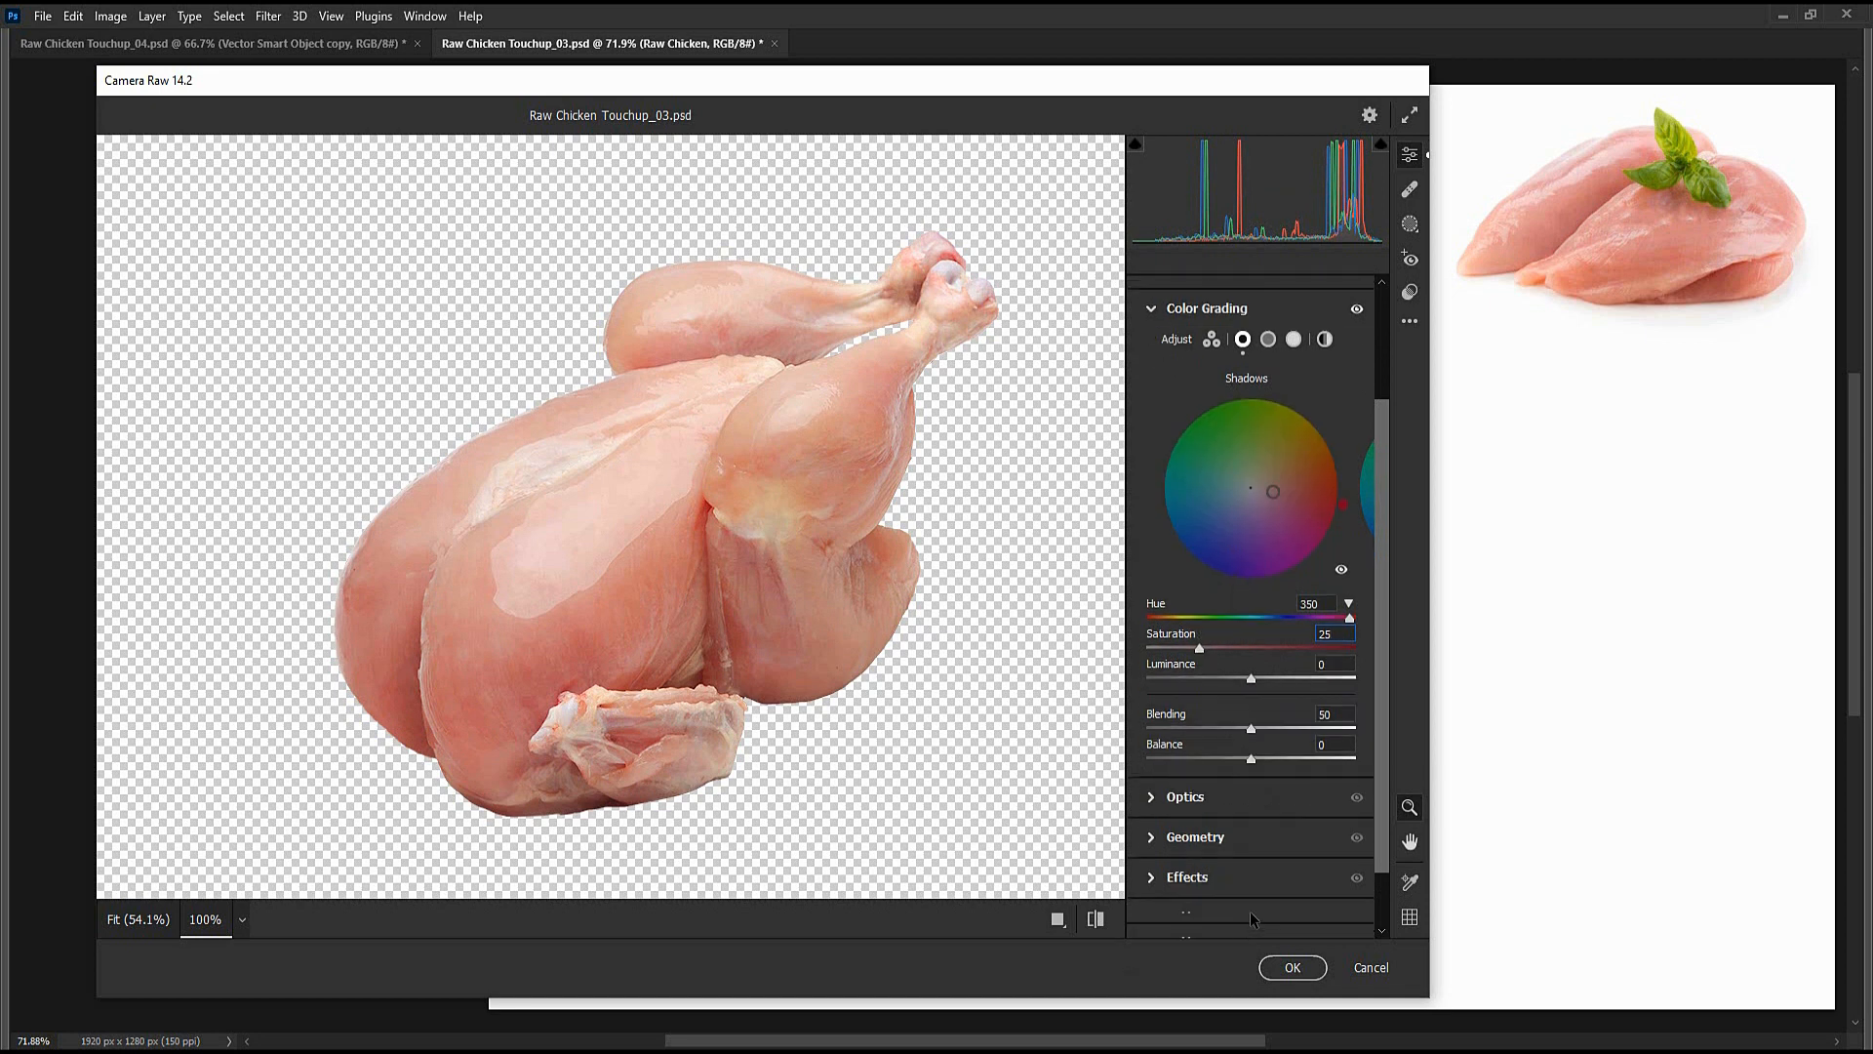
scroll(1250, 917, "down", 2)
left_click(1231, 921)
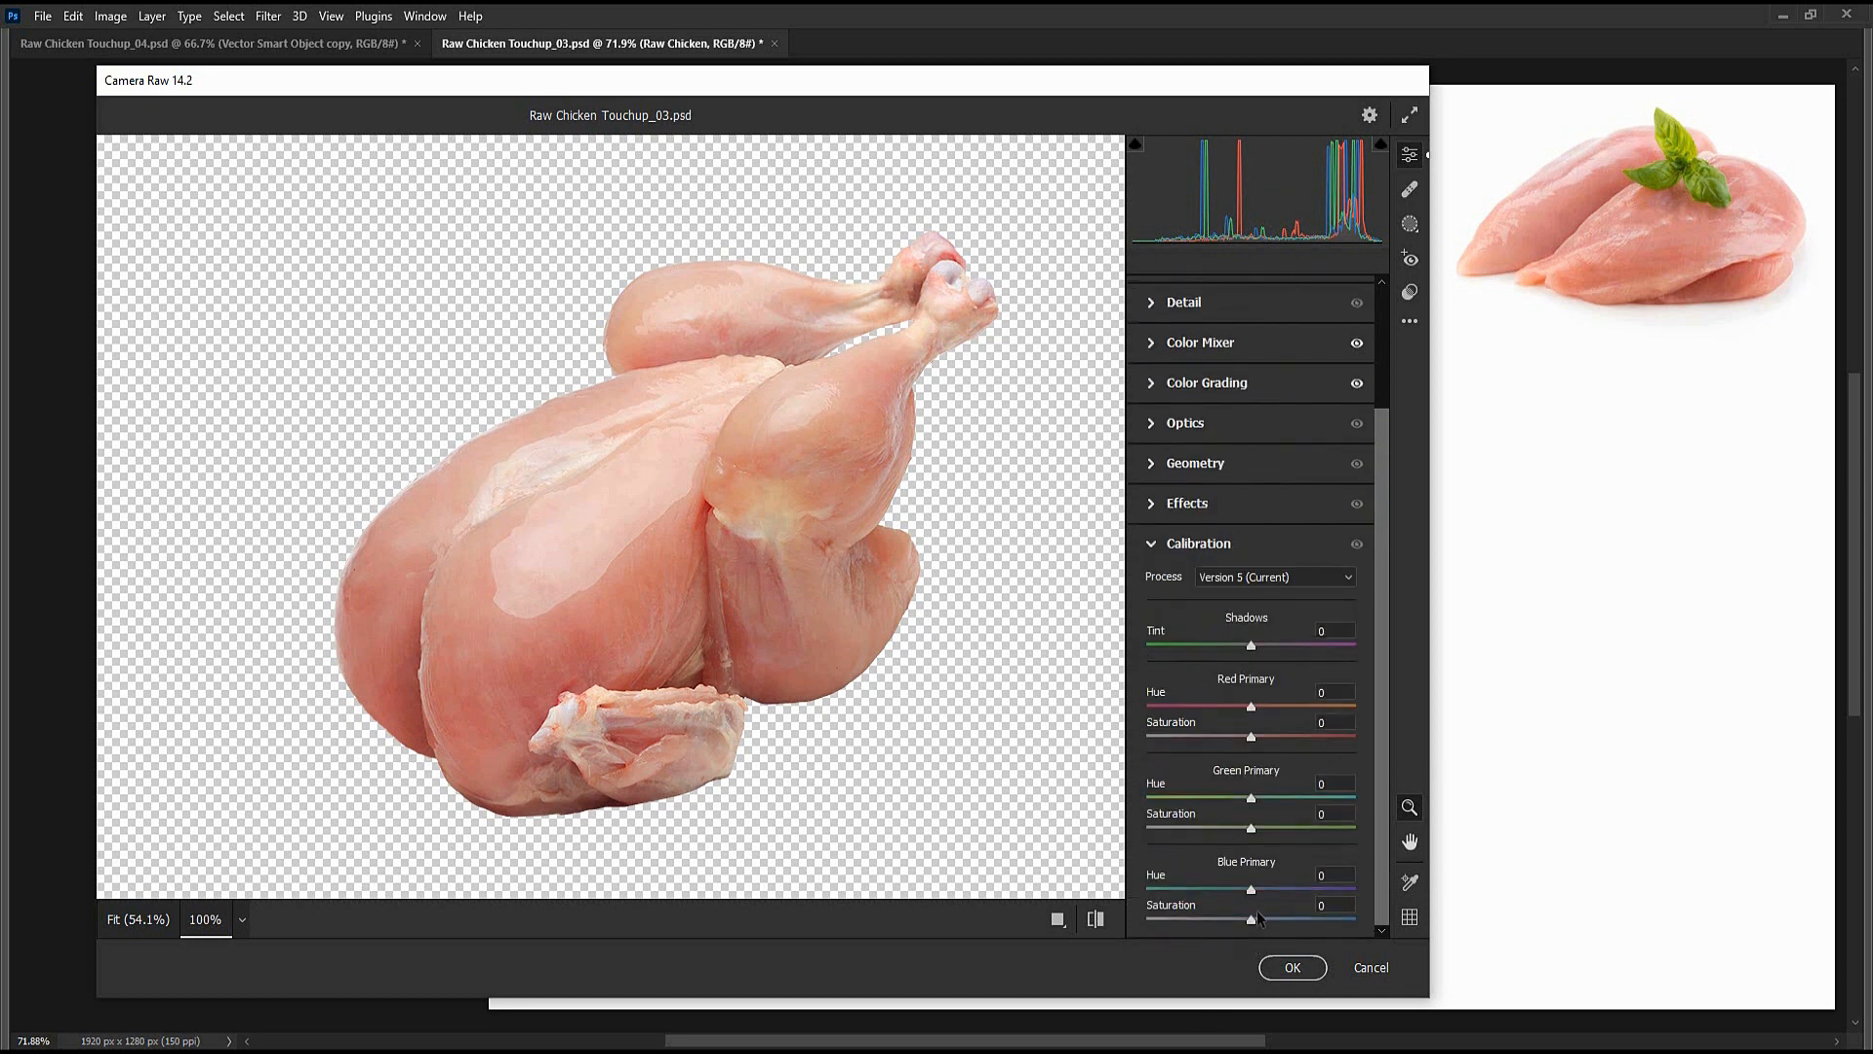
left_click(1335, 693)
type("-10")
type("-15")
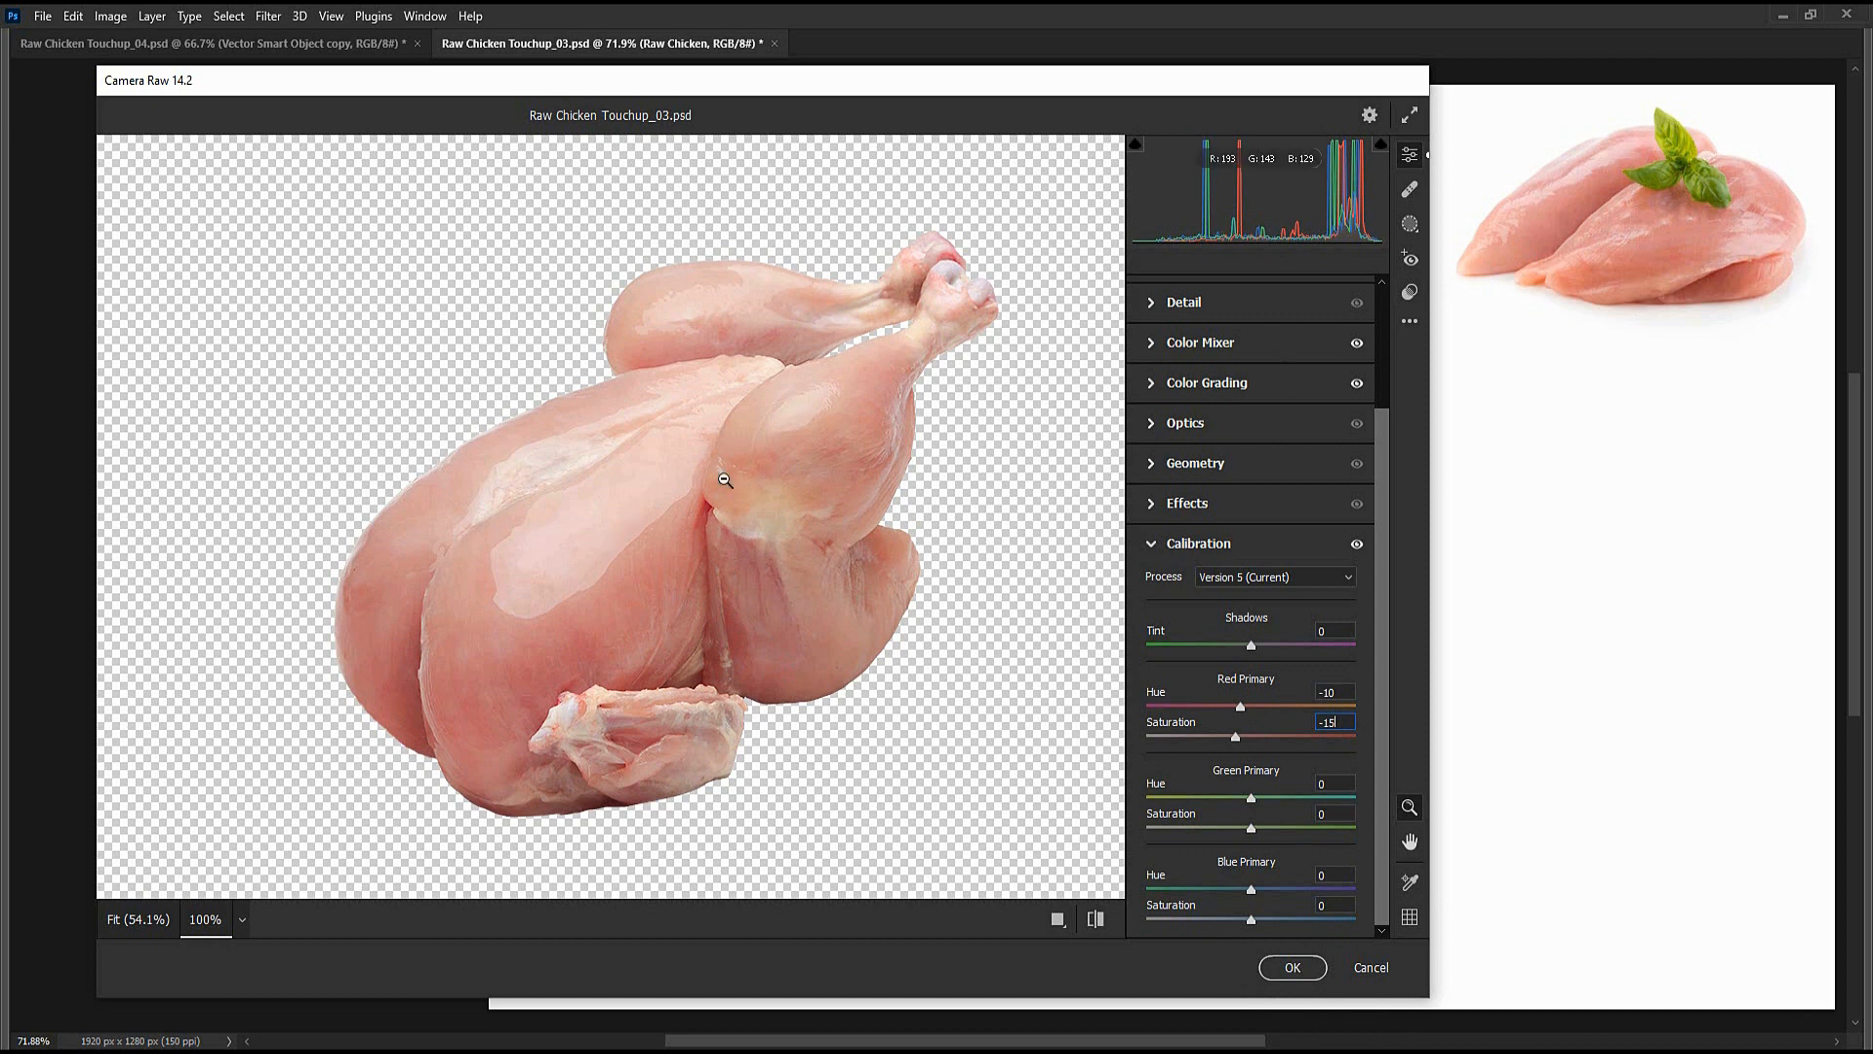
left_click(1291, 967)
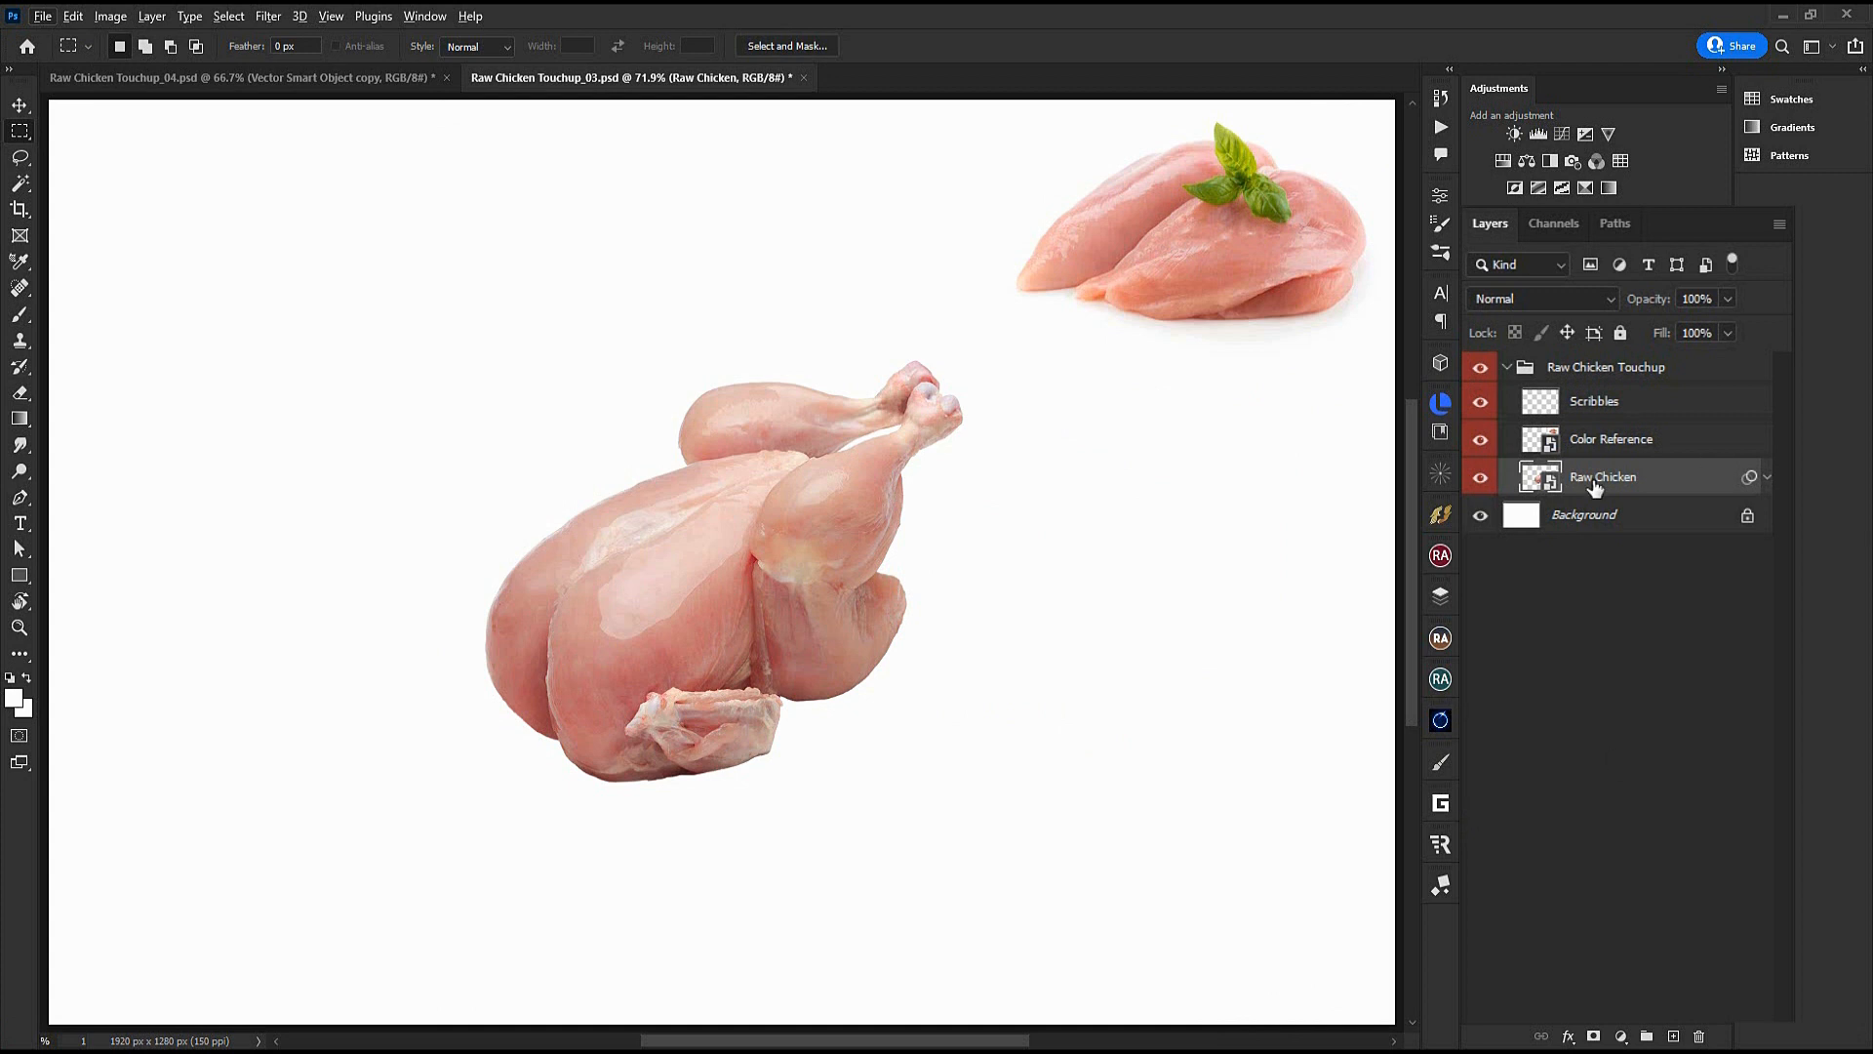
Add a Color Balance adjustment above Raw Chicken, with midtones moved 10 toward red and highlights shifted toward yellow
left_click(1527, 161)
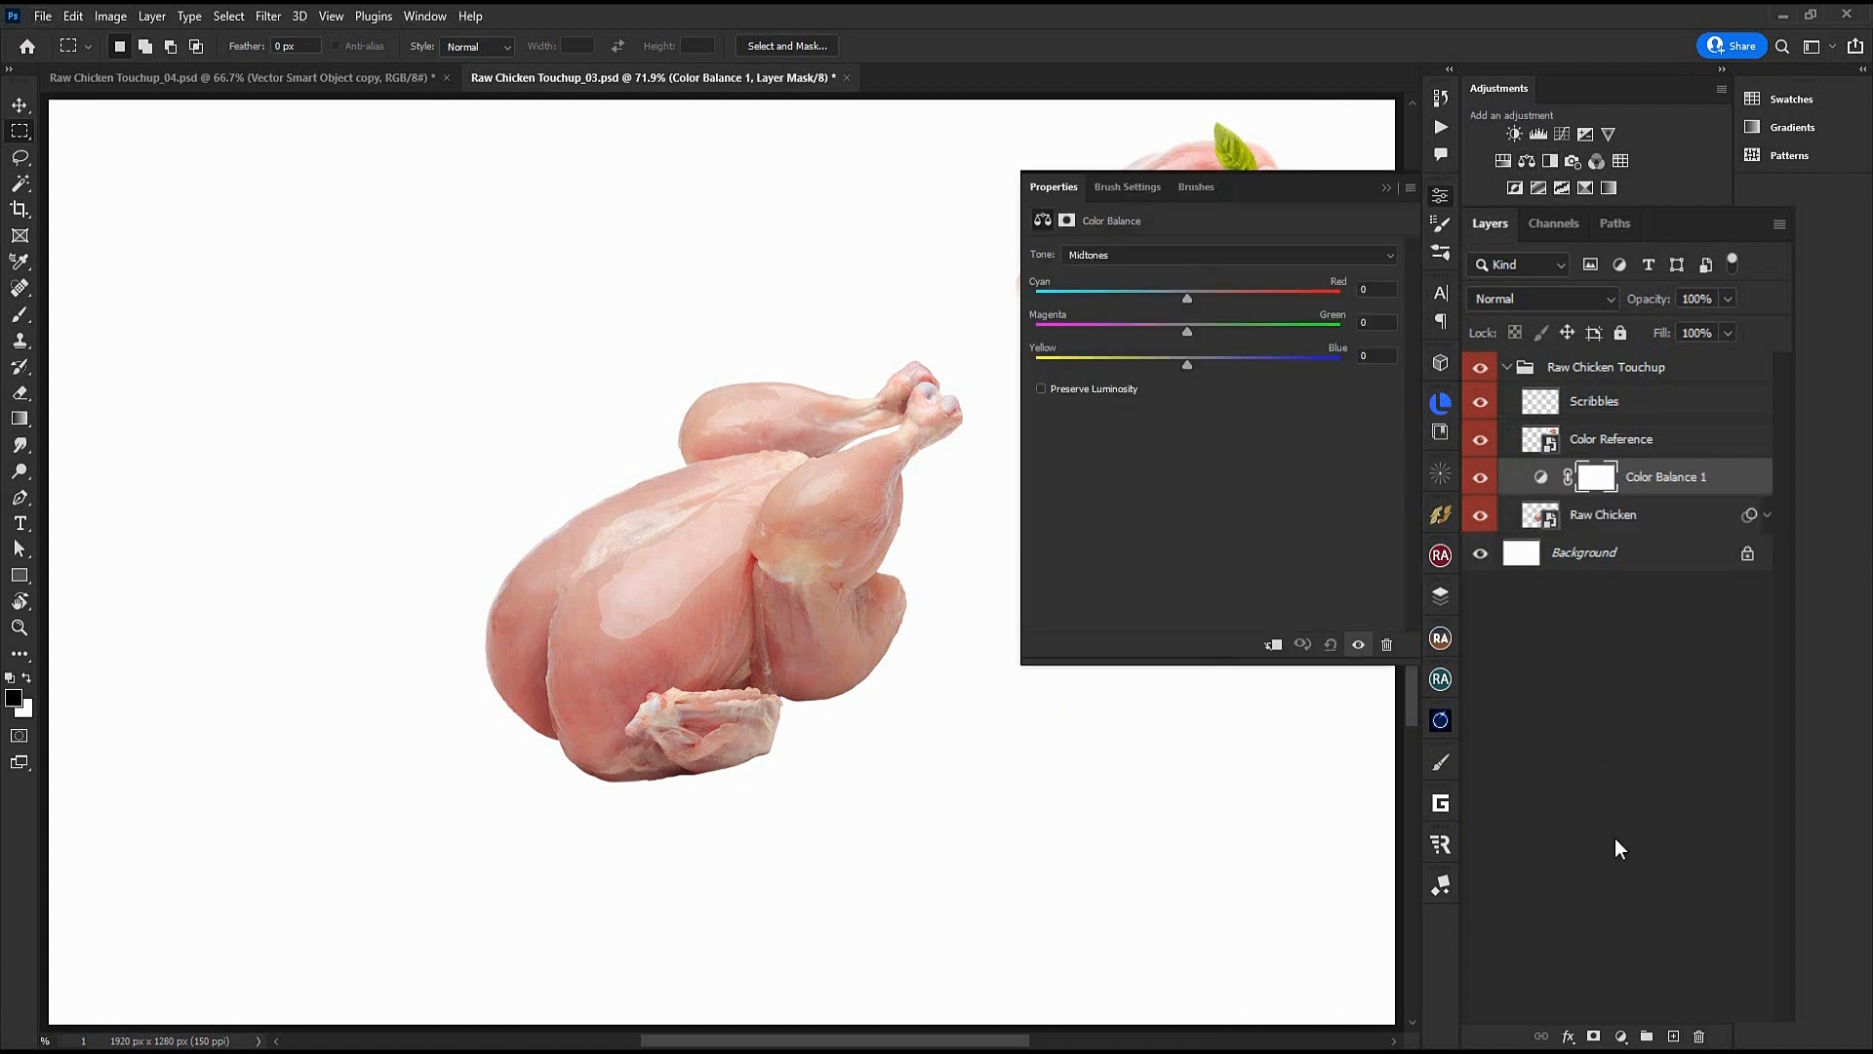
left_click(1055, 505)
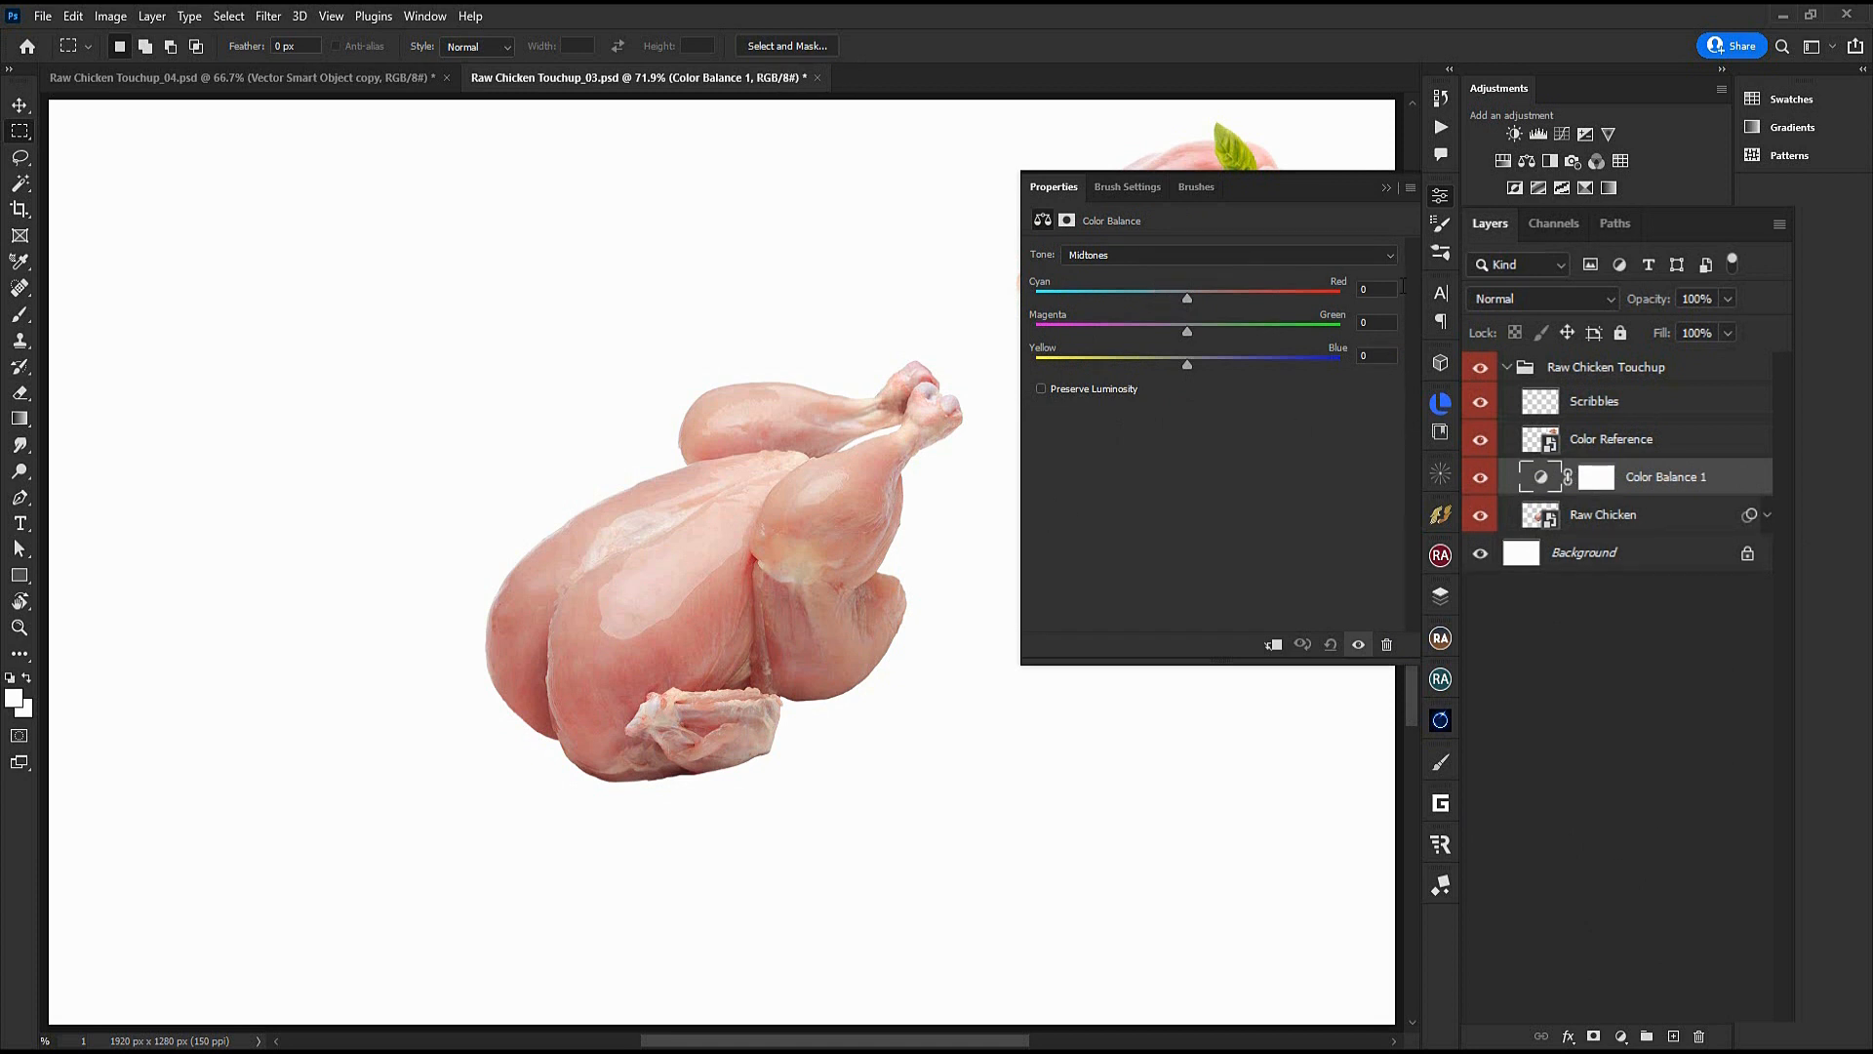
left_click(1371, 291)
type("10")
left_click(1122, 254)
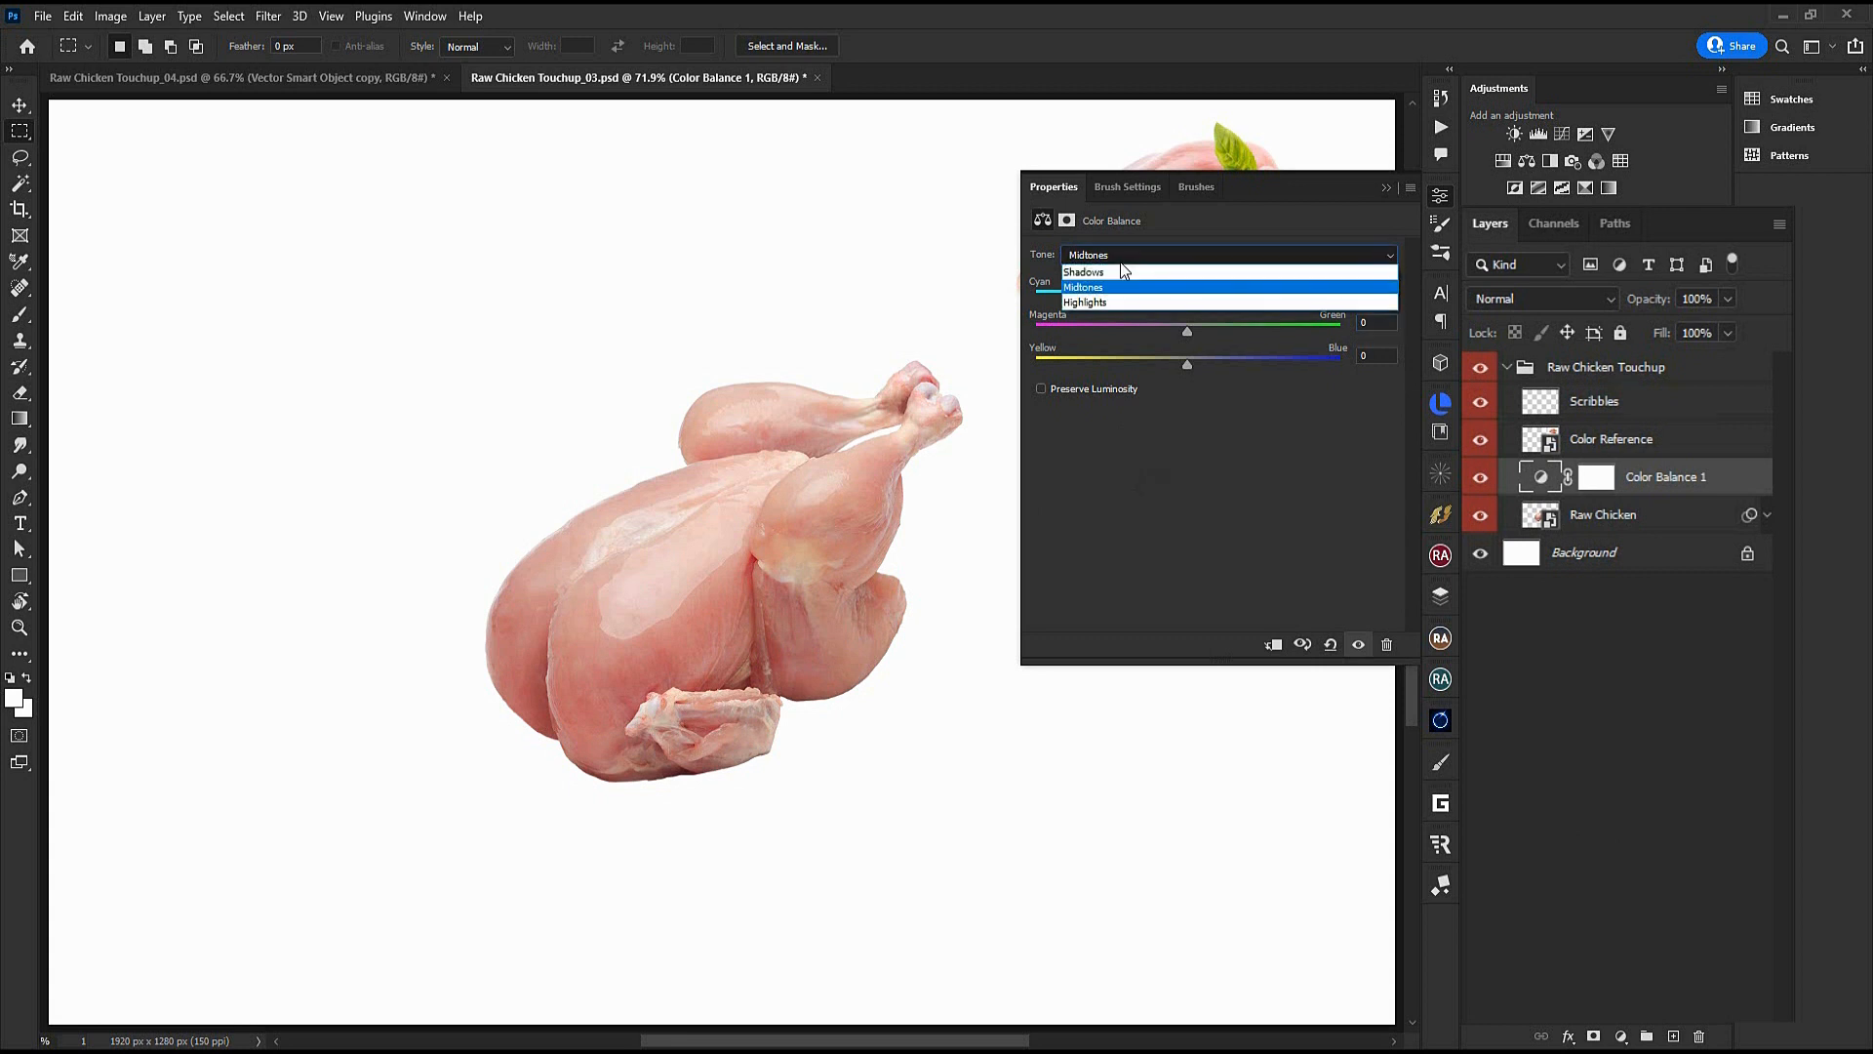
left_click(1098, 305)
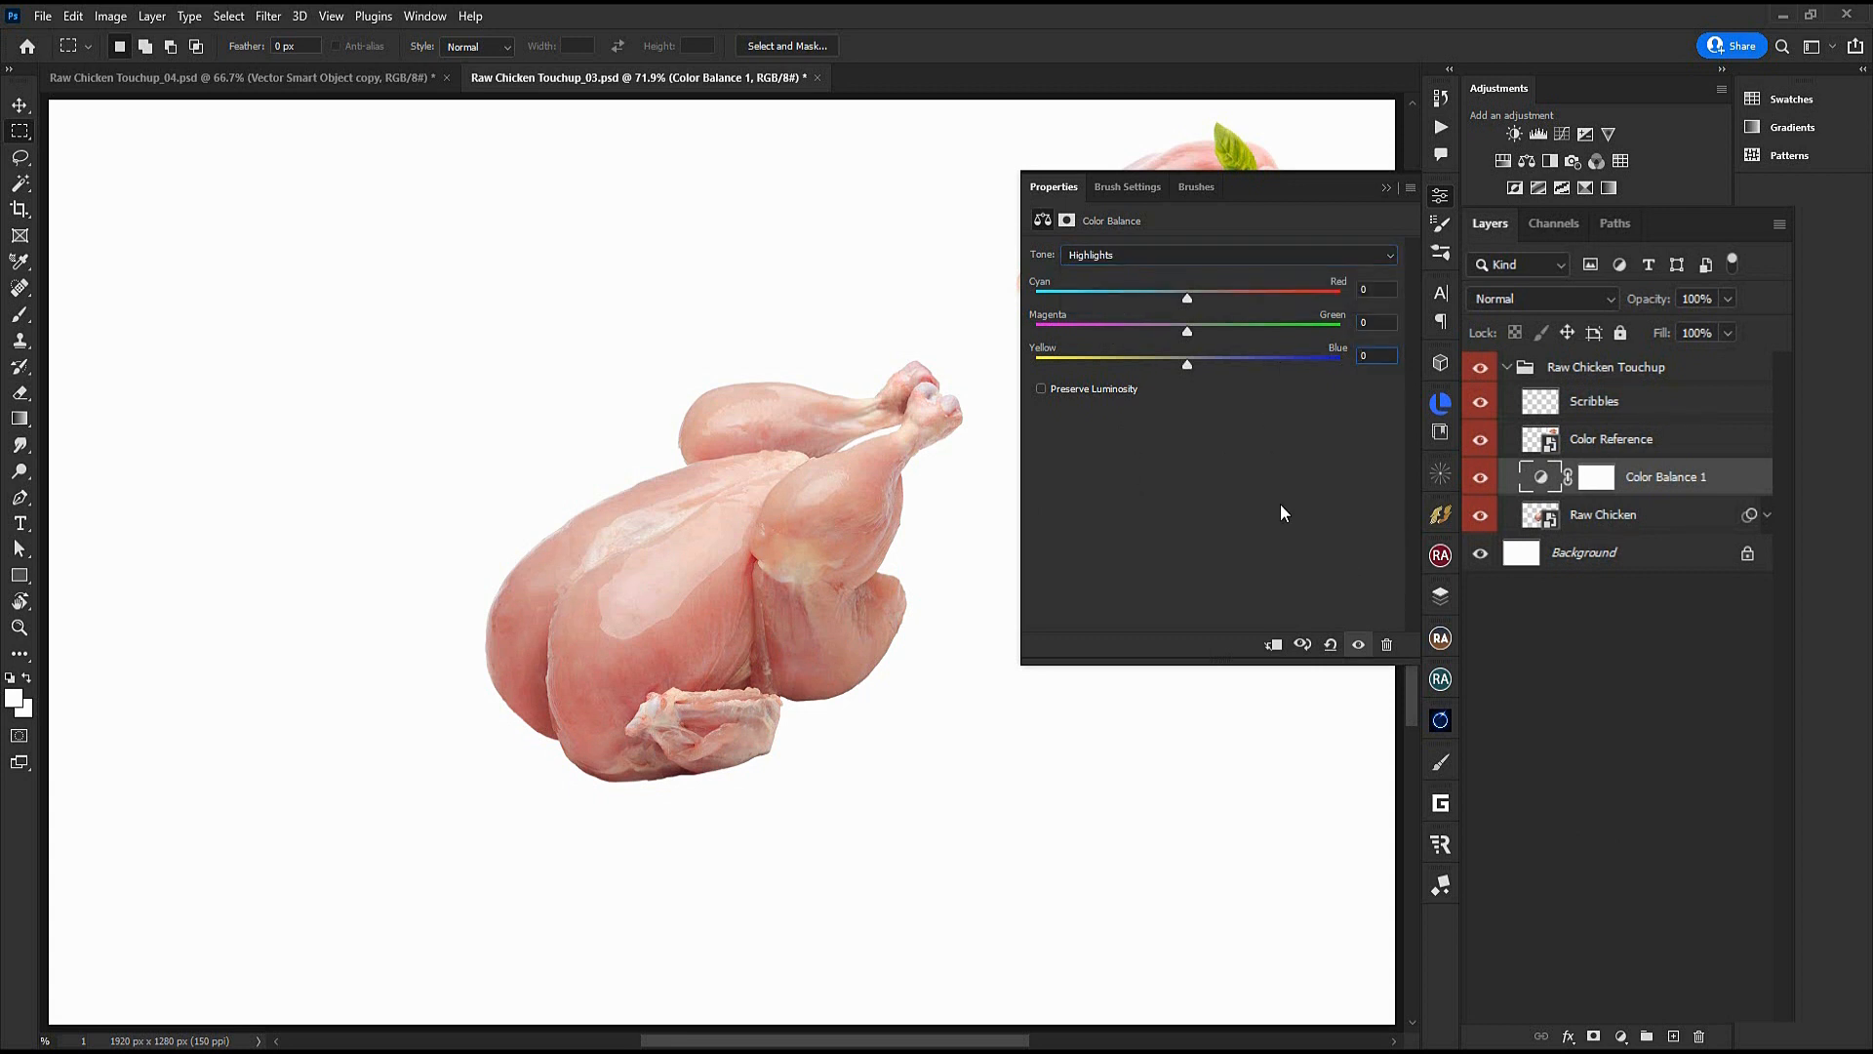
type("-150")
left_click(1603, 744)
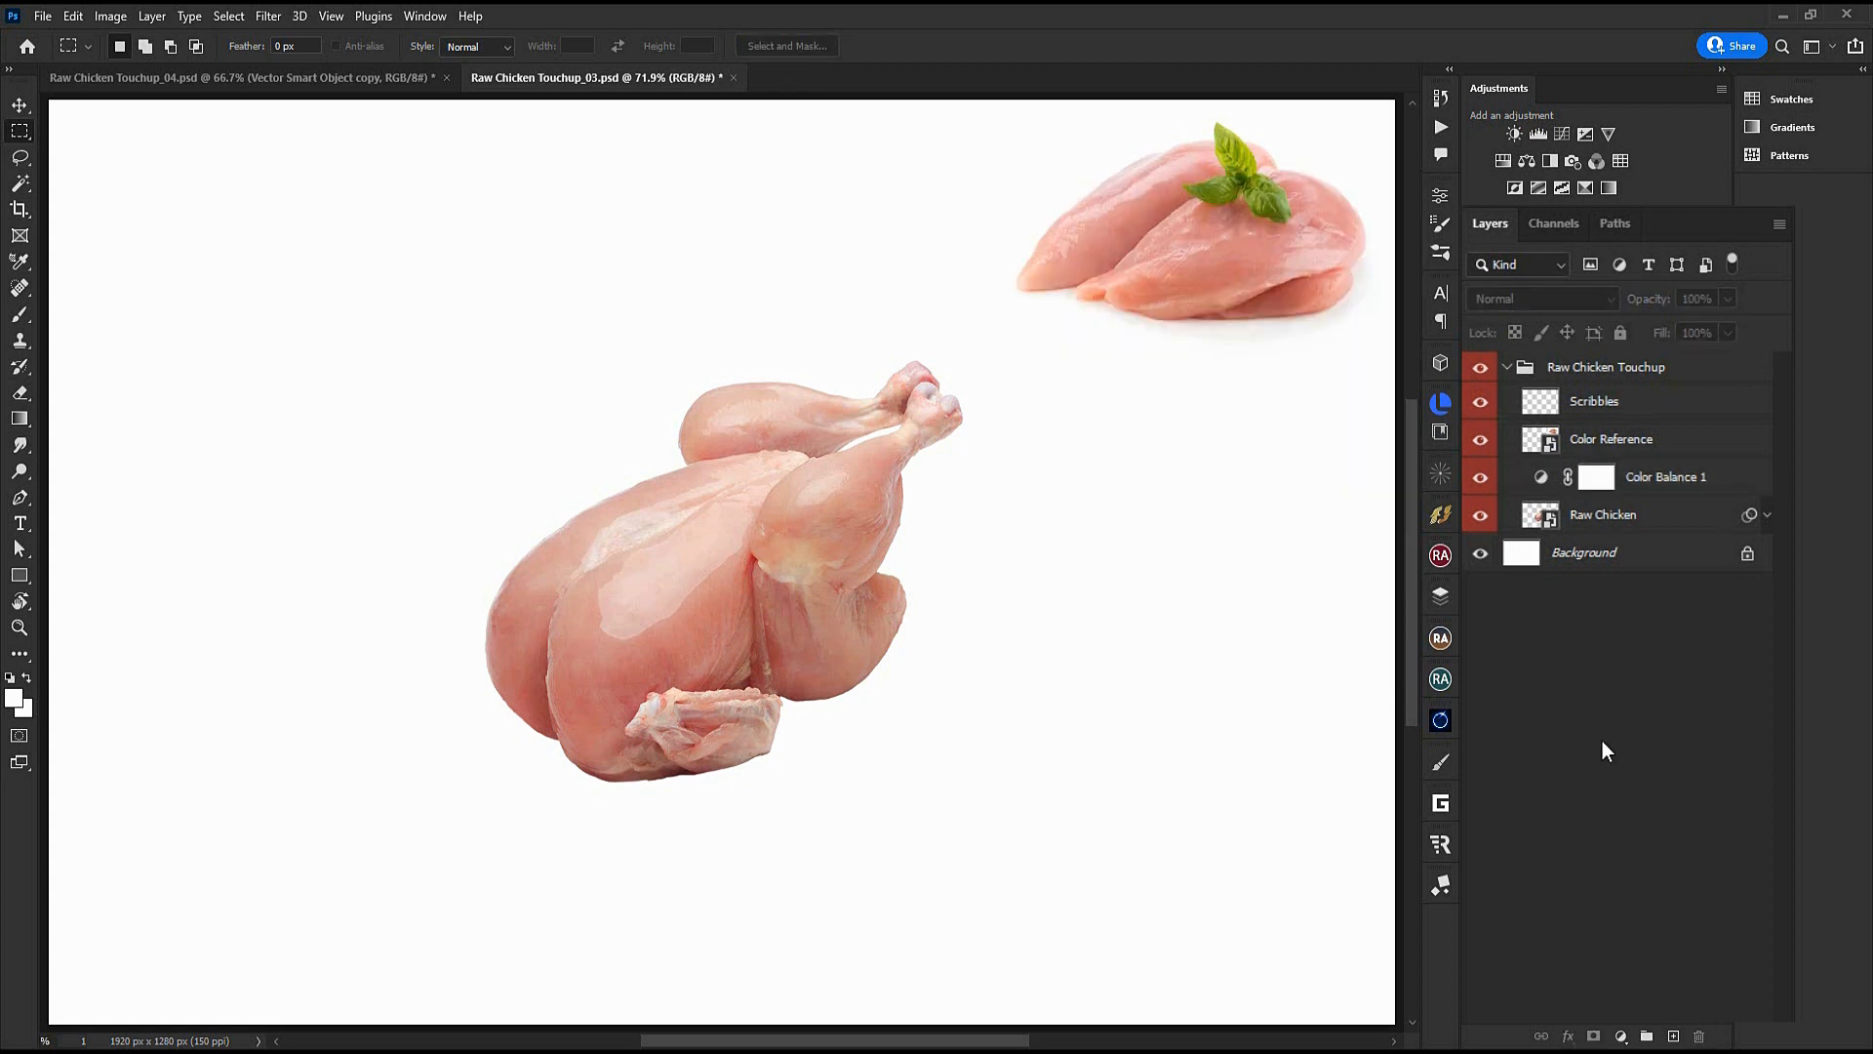
Delete the Color Reference layer from the Raw Chicken Touchup group
left_click(1672, 442)
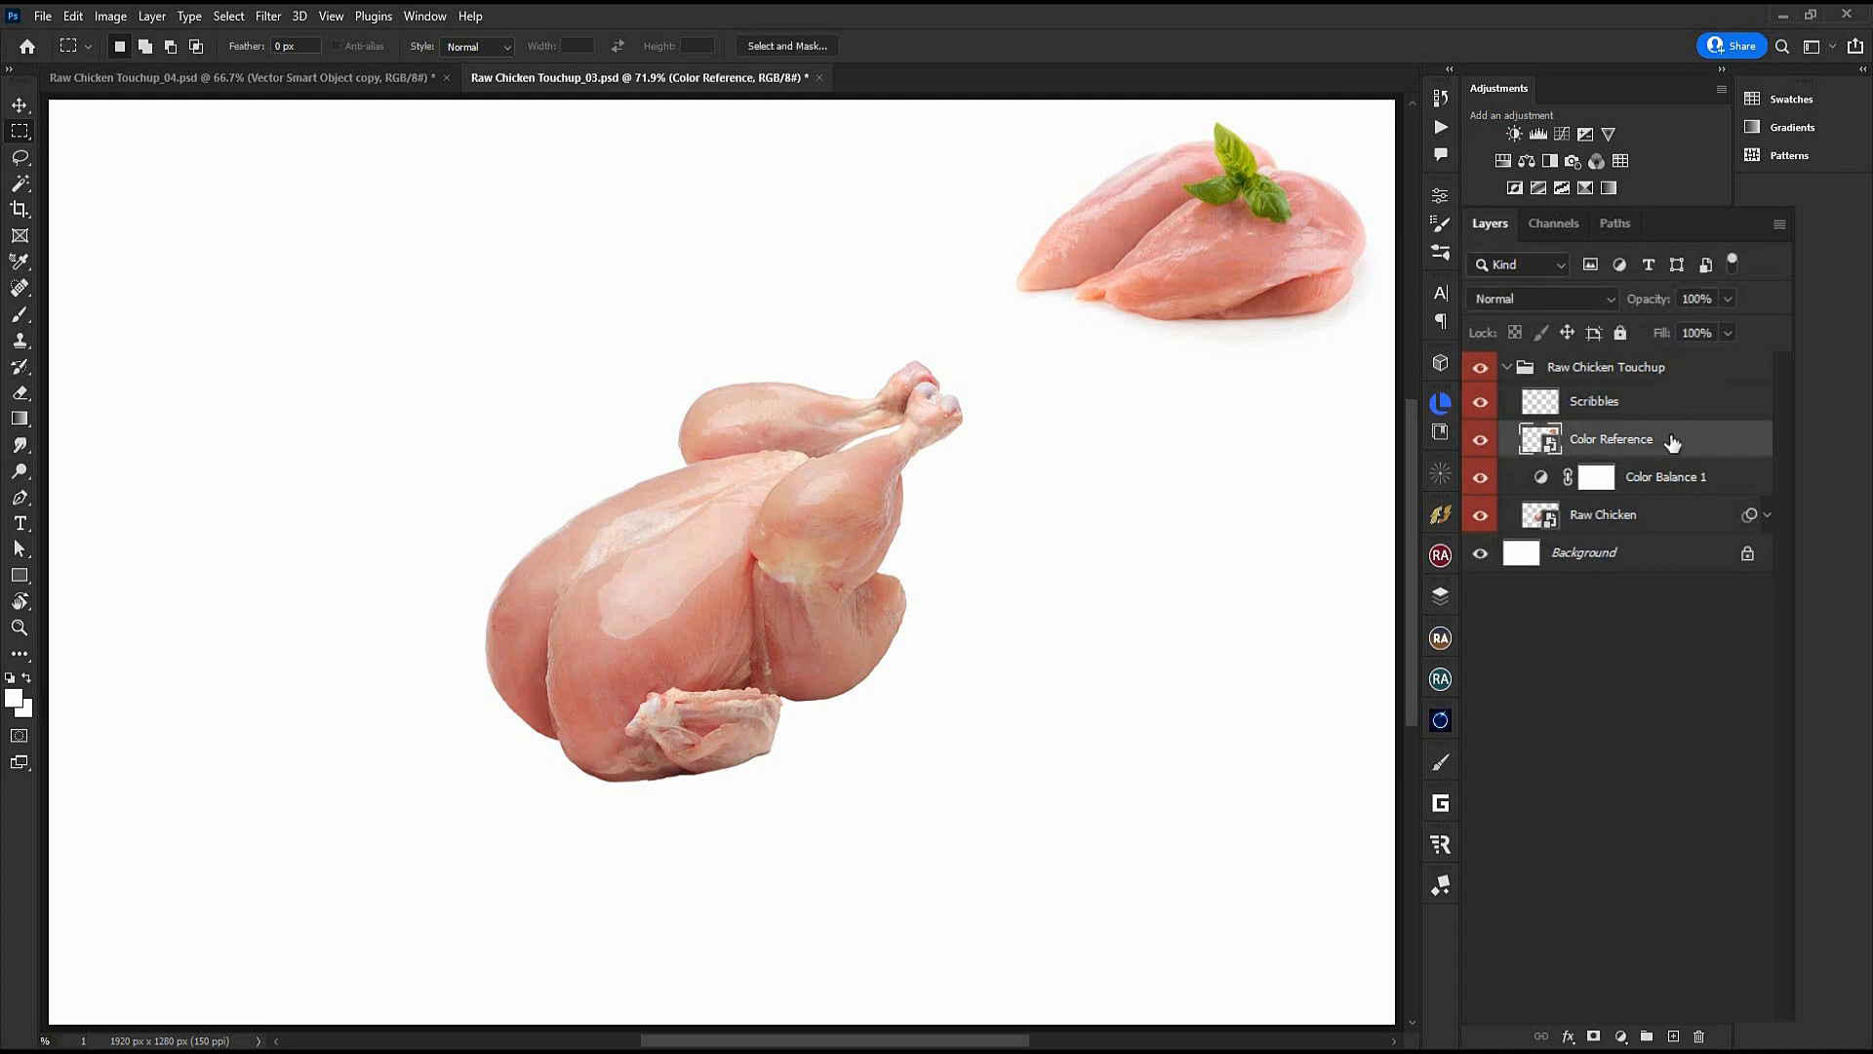
key("Delete")
scroll(721, 554, "up", 5)
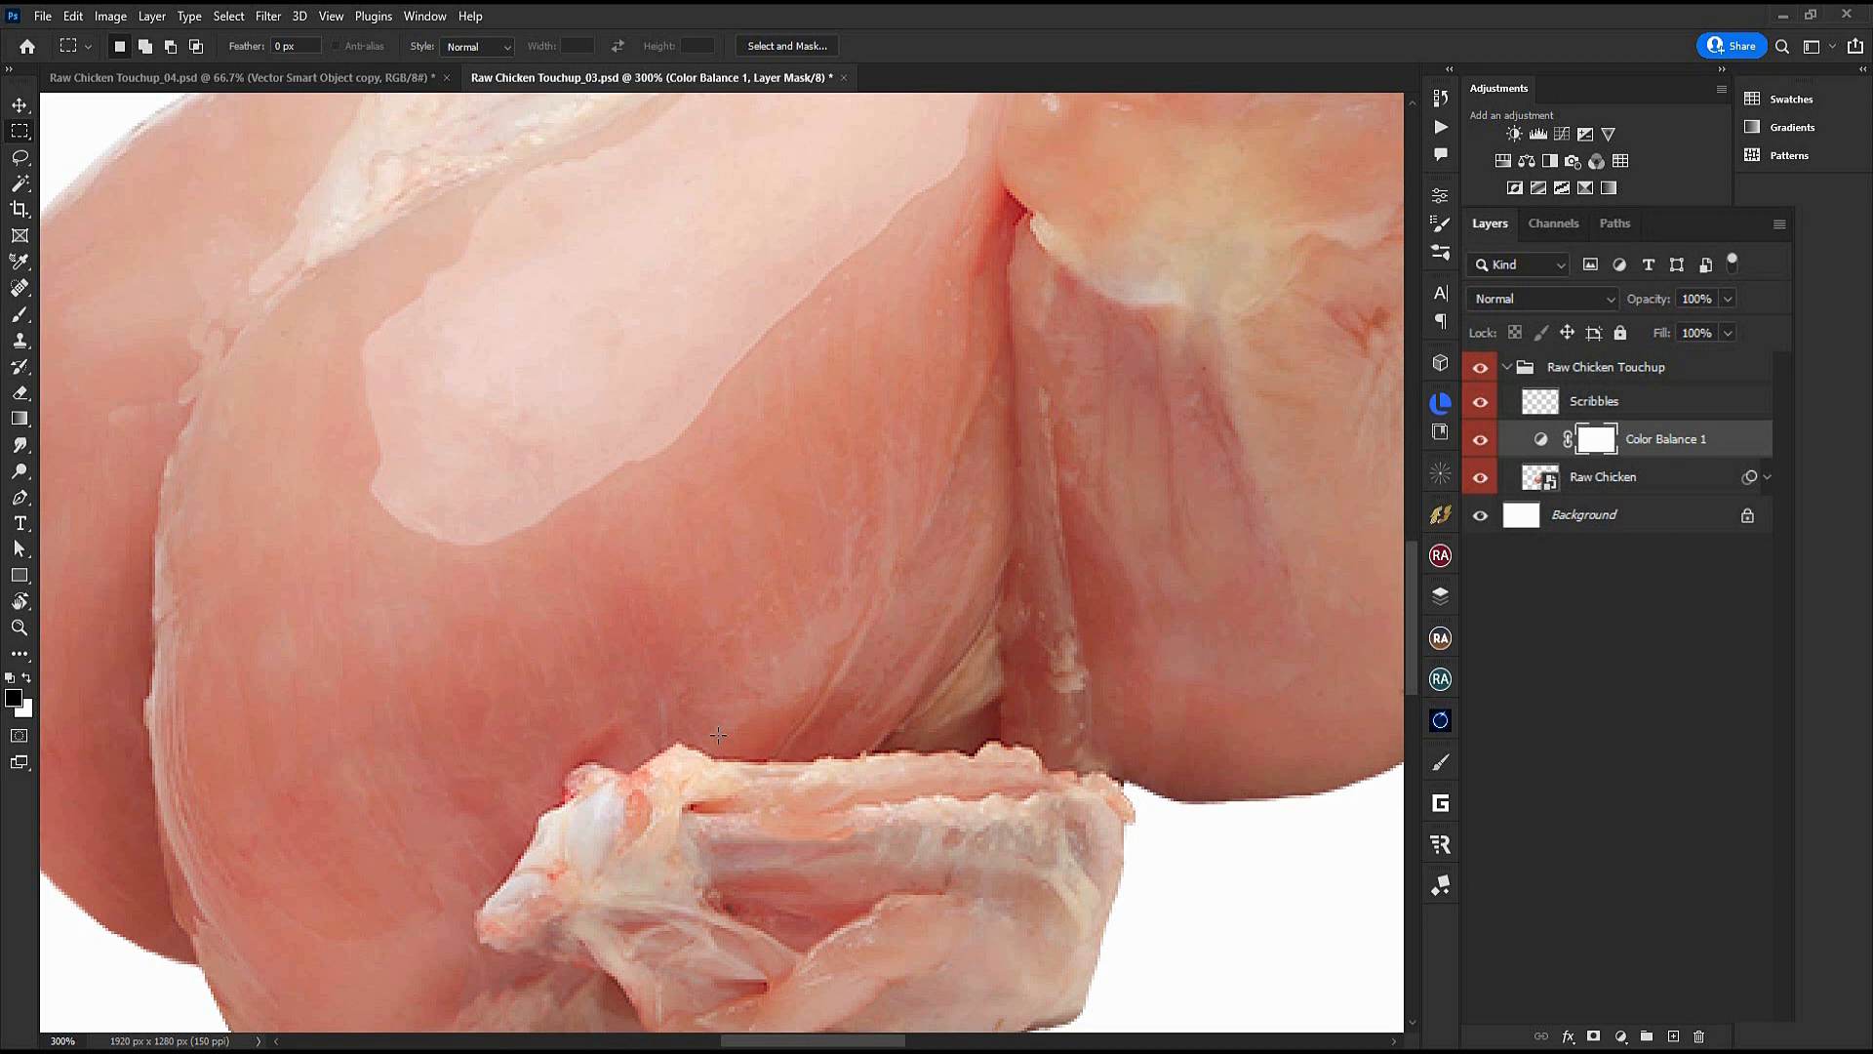
Duplicate the Raw Chicken layer, wrap the copy in a new smart object and name it SSS
left_click(1647, 482)
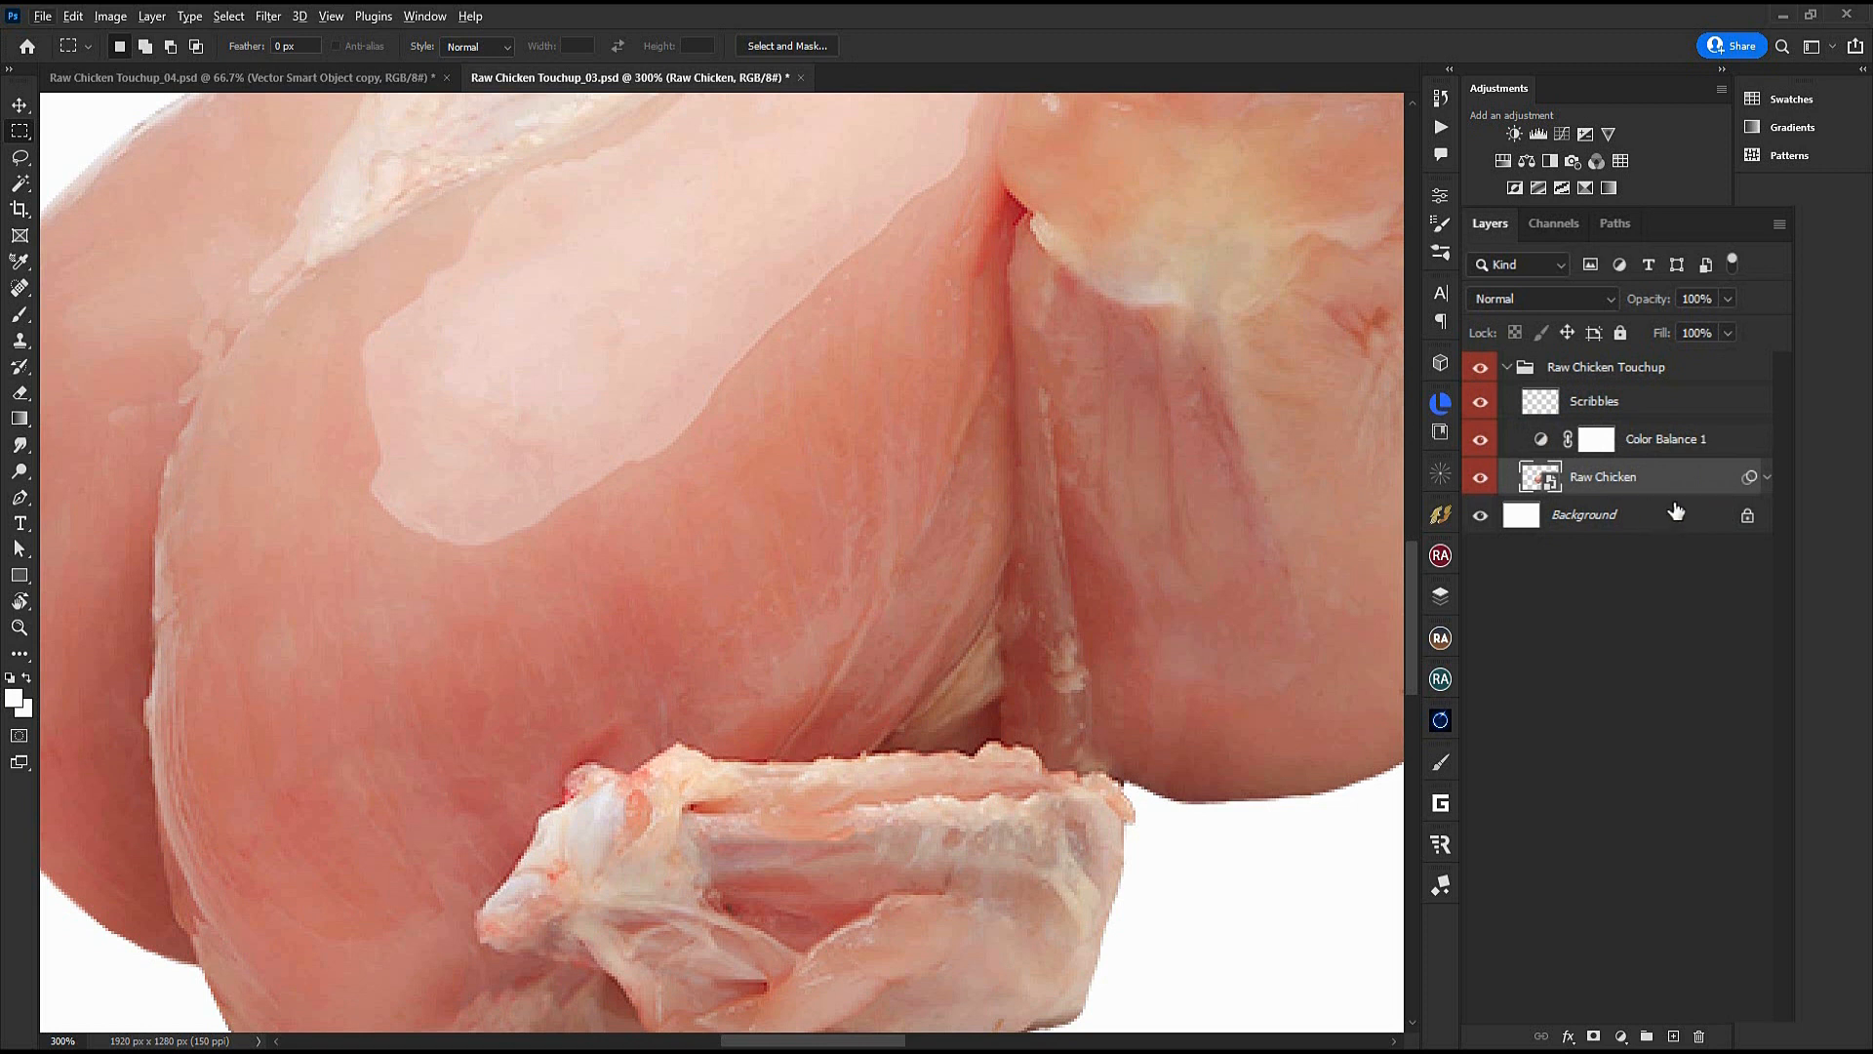
key("ctrl+j")
double_click(1659, 482)
type("SSS")
key("Return")
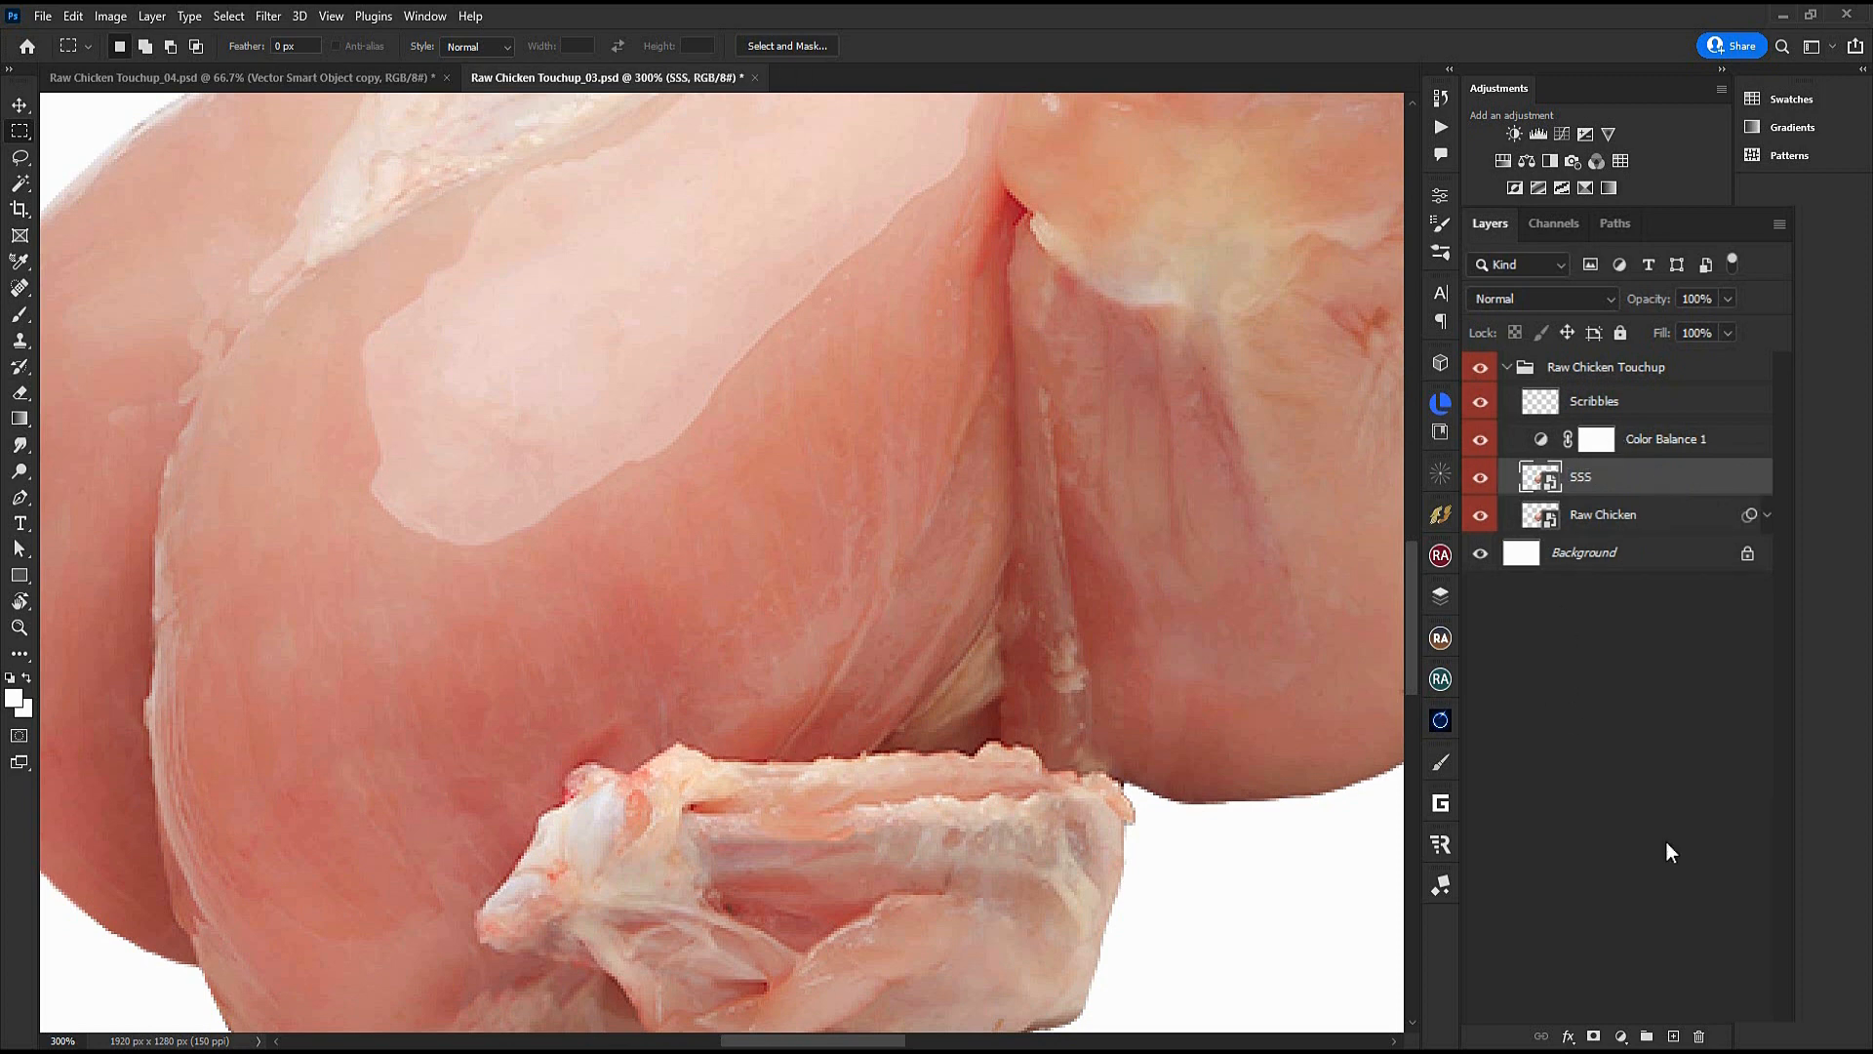
Apply the Camera Raw Filter to the SSS layer with Texture at +20 and Clarity at -70
key("ctrl+shift+a")
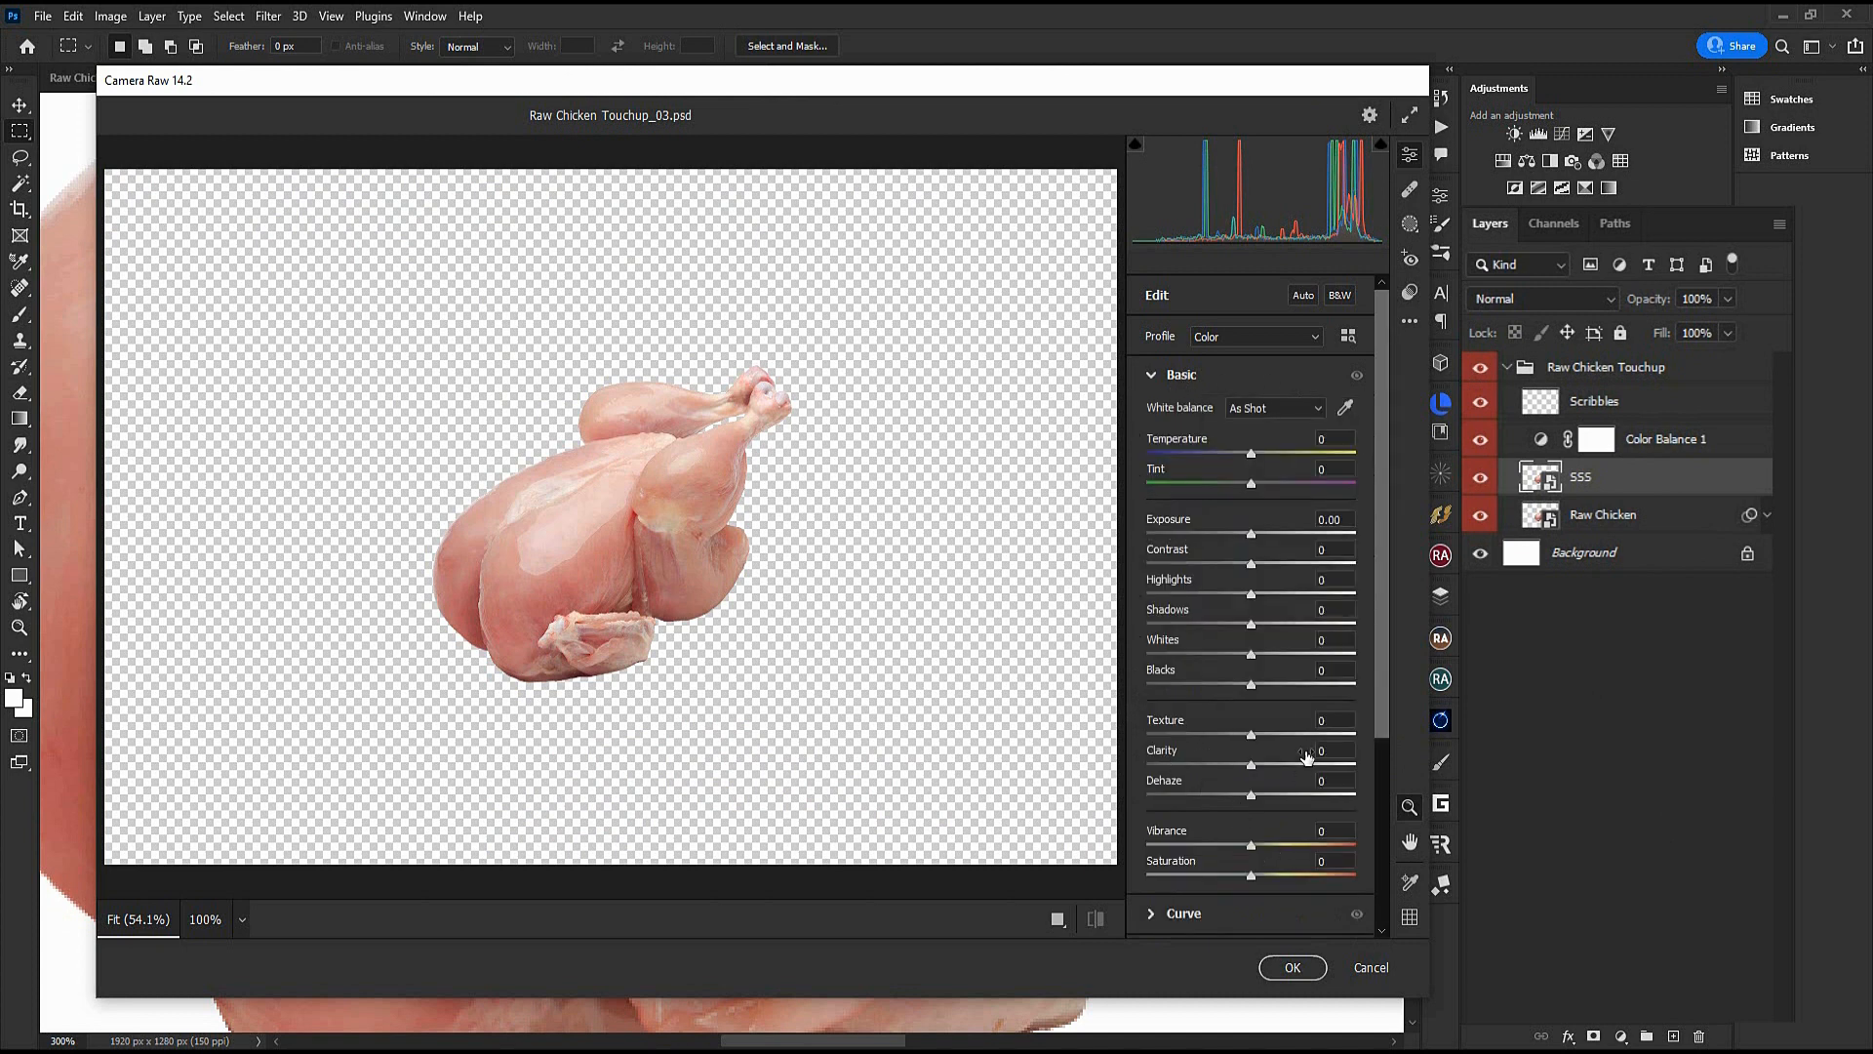
left_click(1335, 719)
type("20")
key("Tab")
type("-70")
left_click(538, 456)
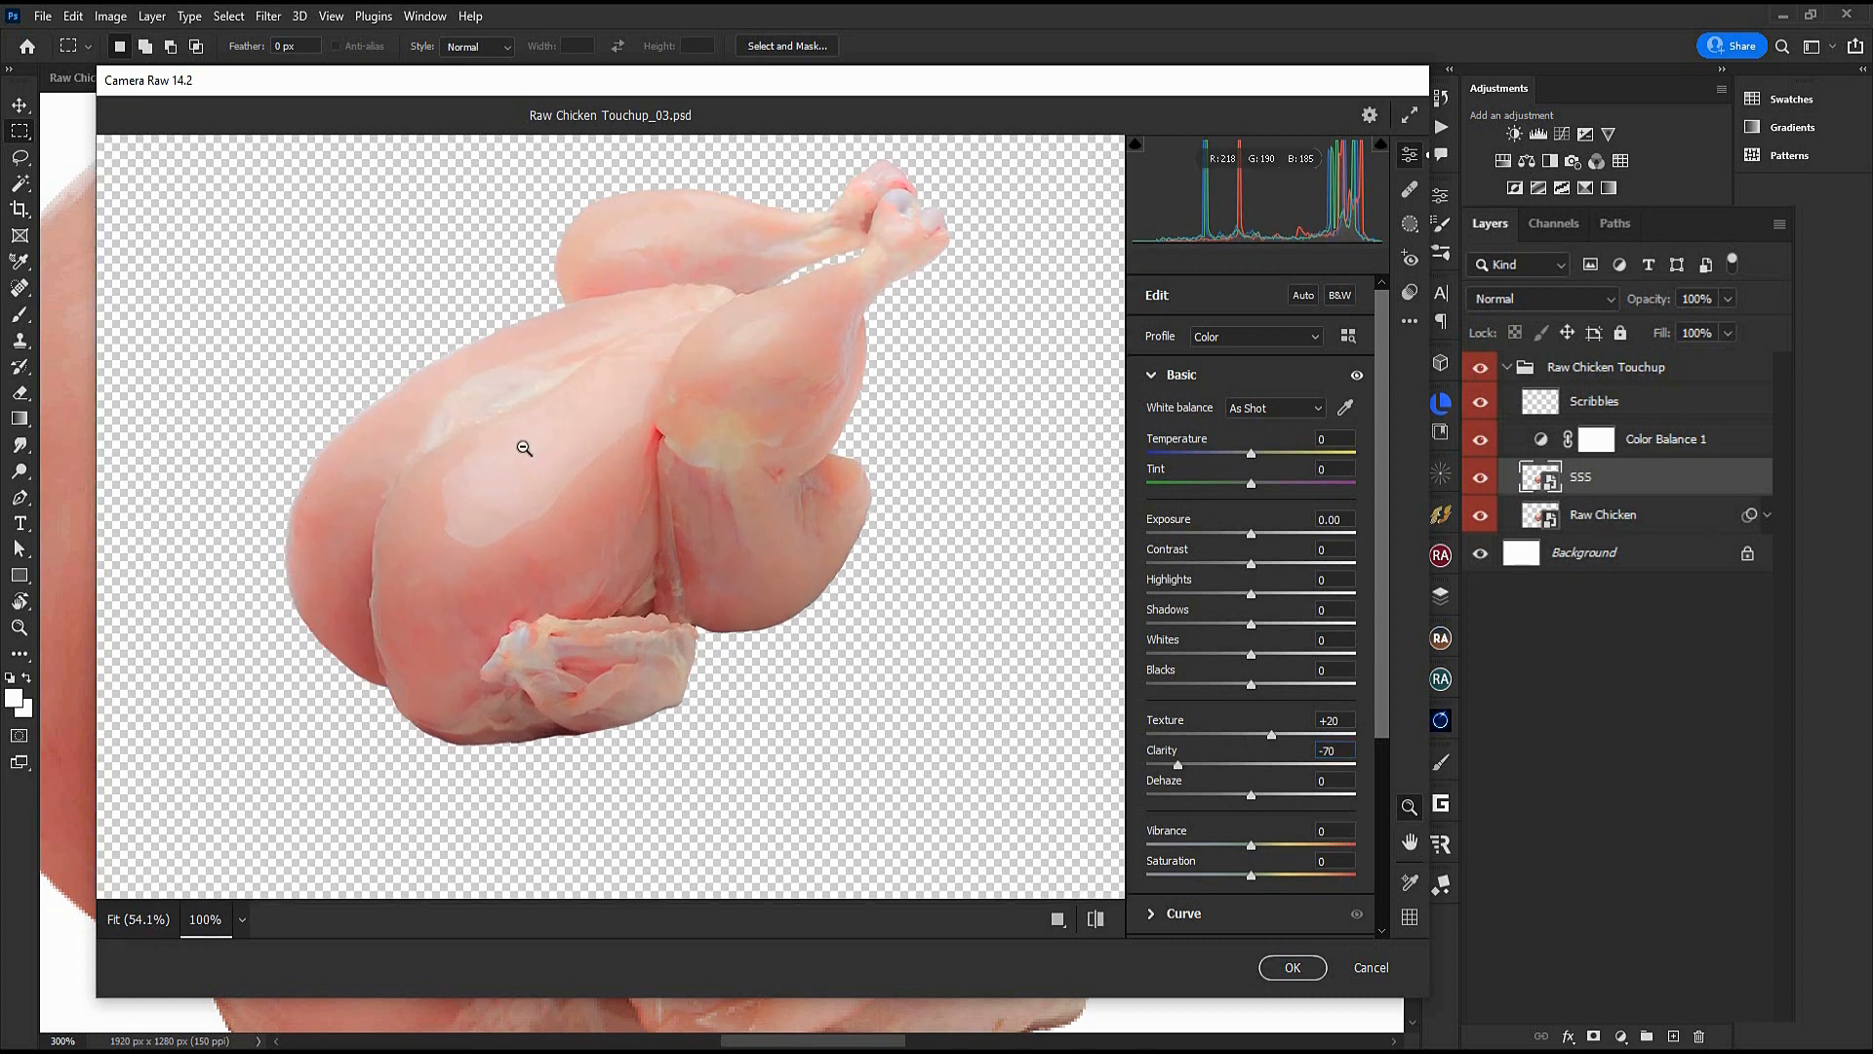
key("Return")
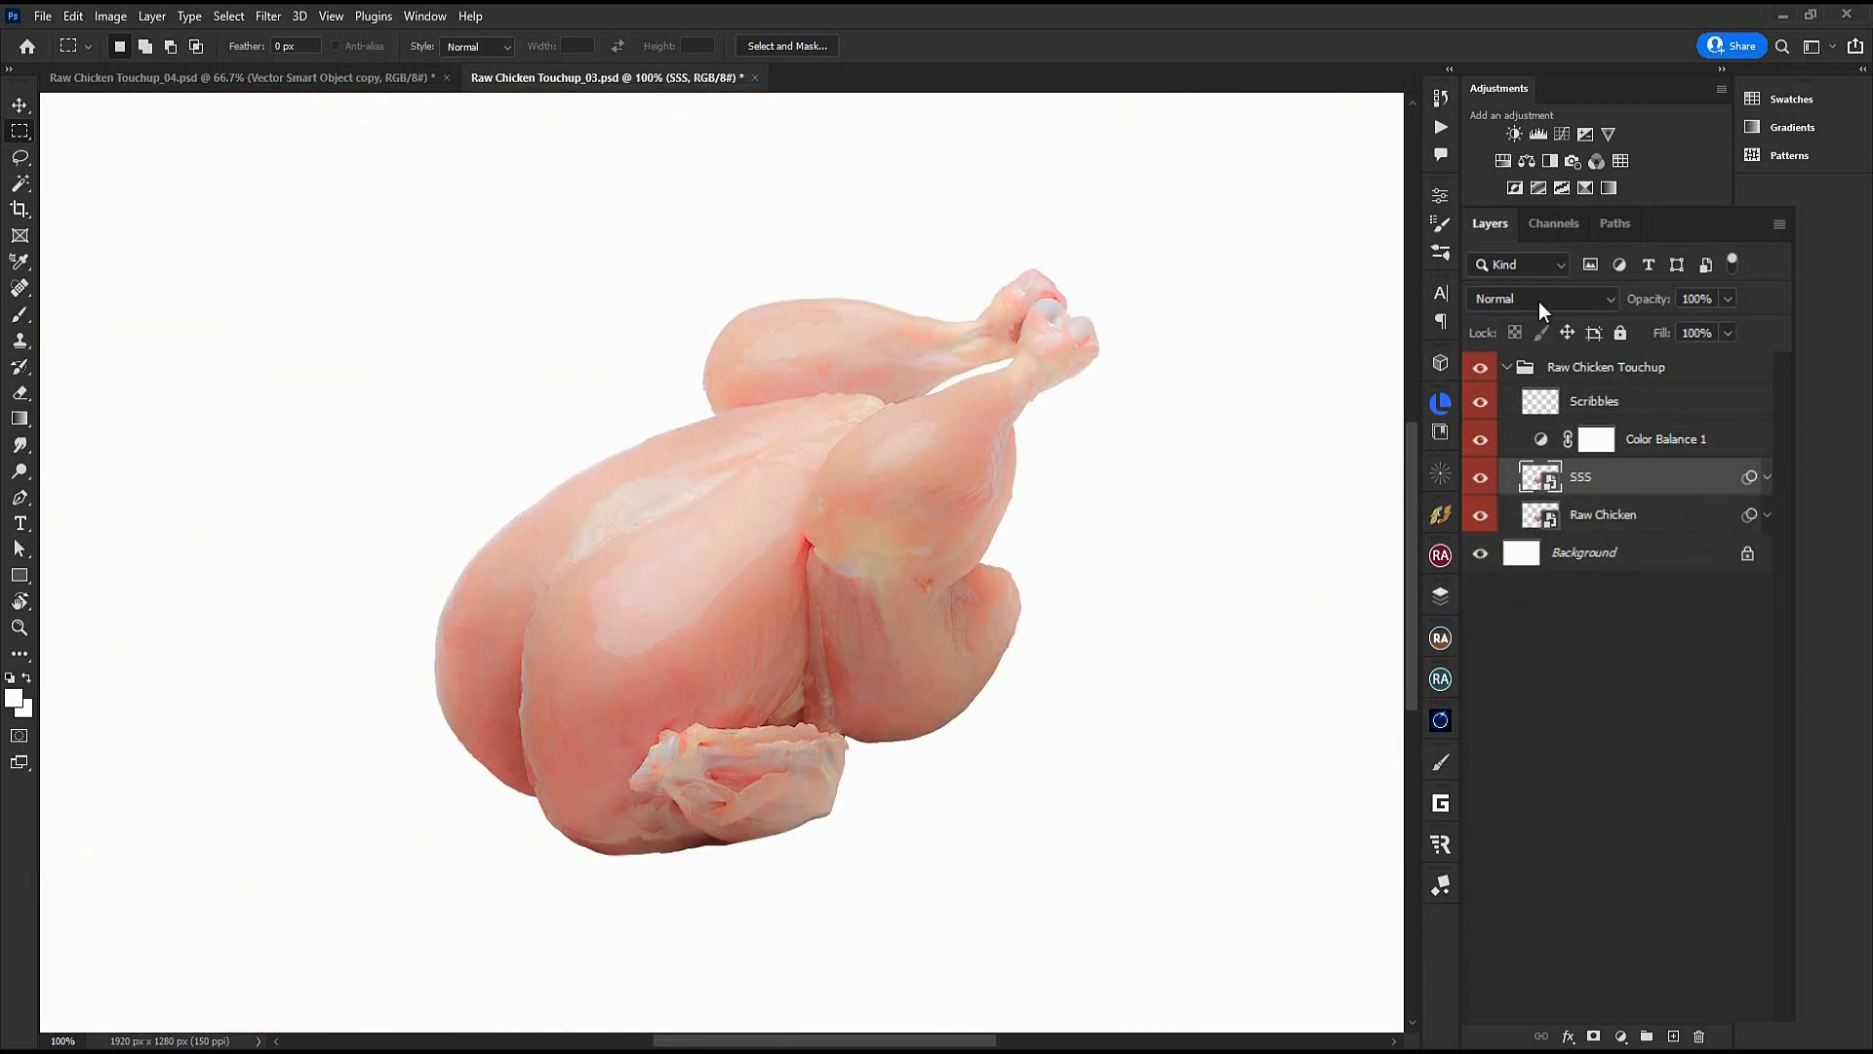
Set the SSS layer's blend mode to Soft Light and its opacity to 30%
left_click(1538, 300)
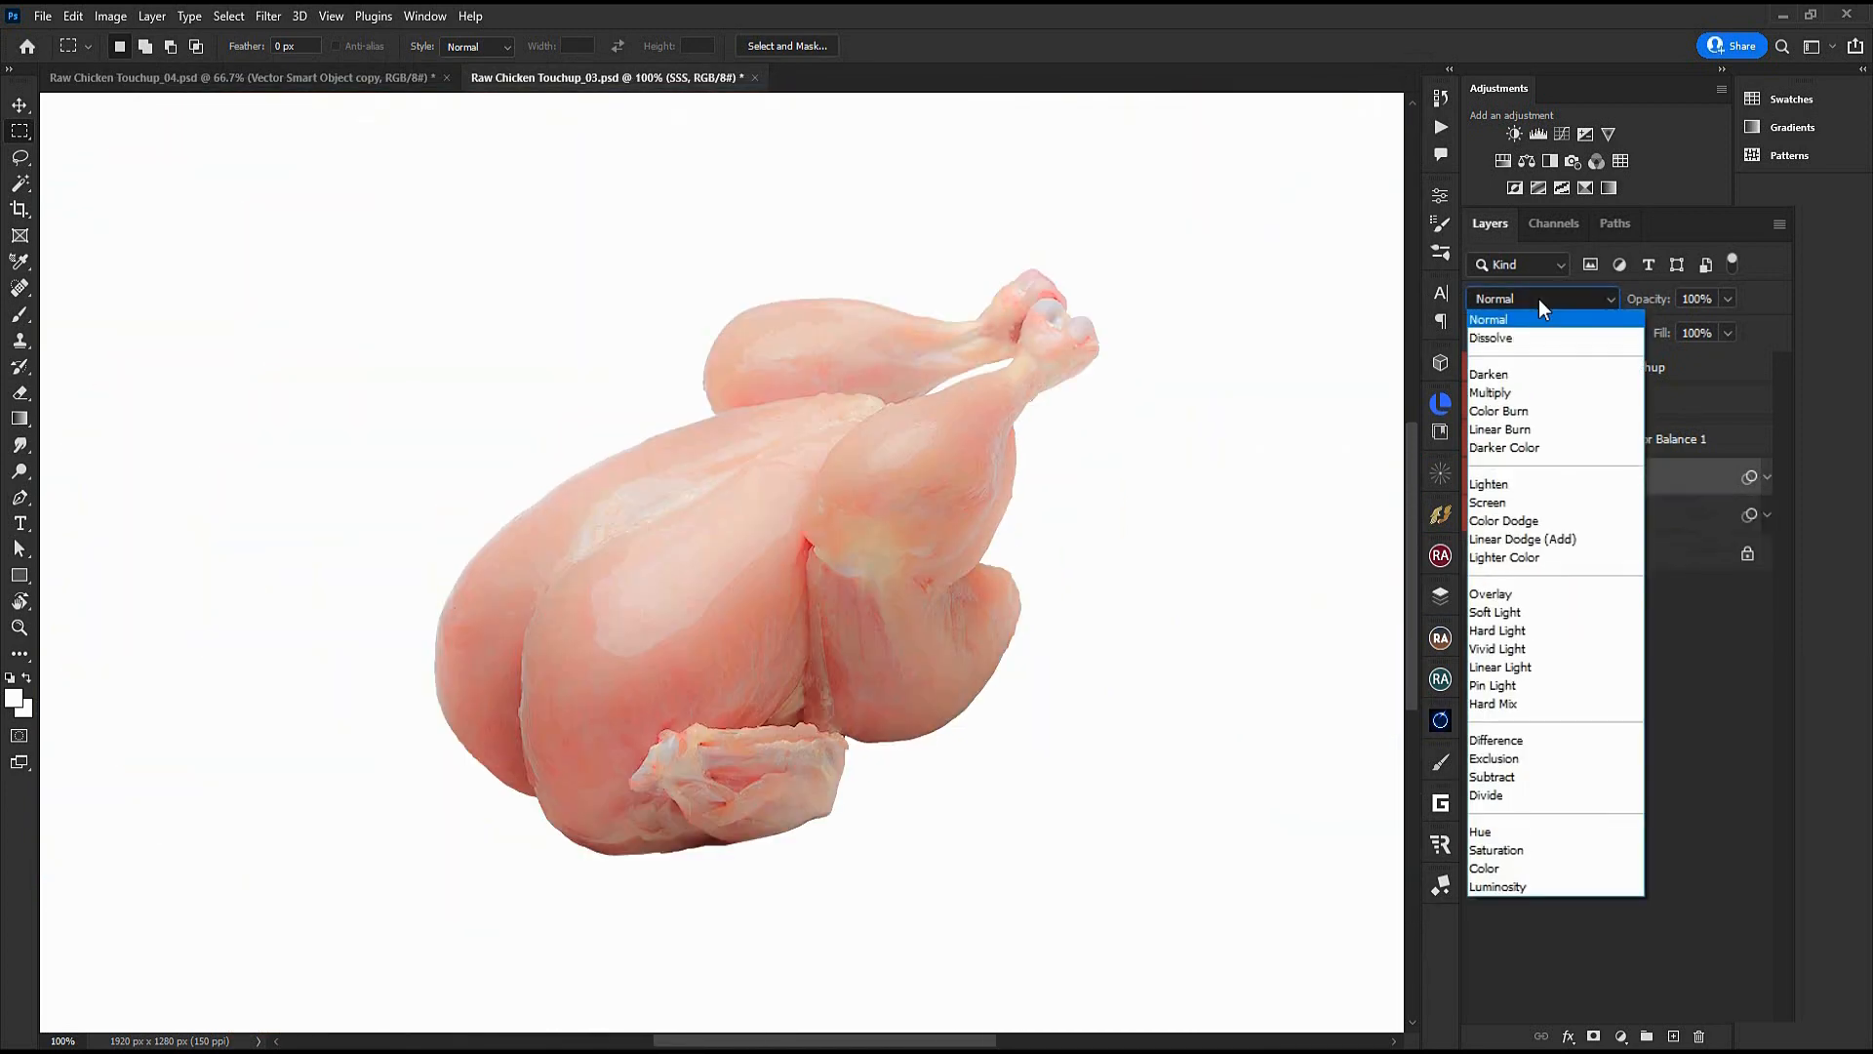
left_click(1565, 612)
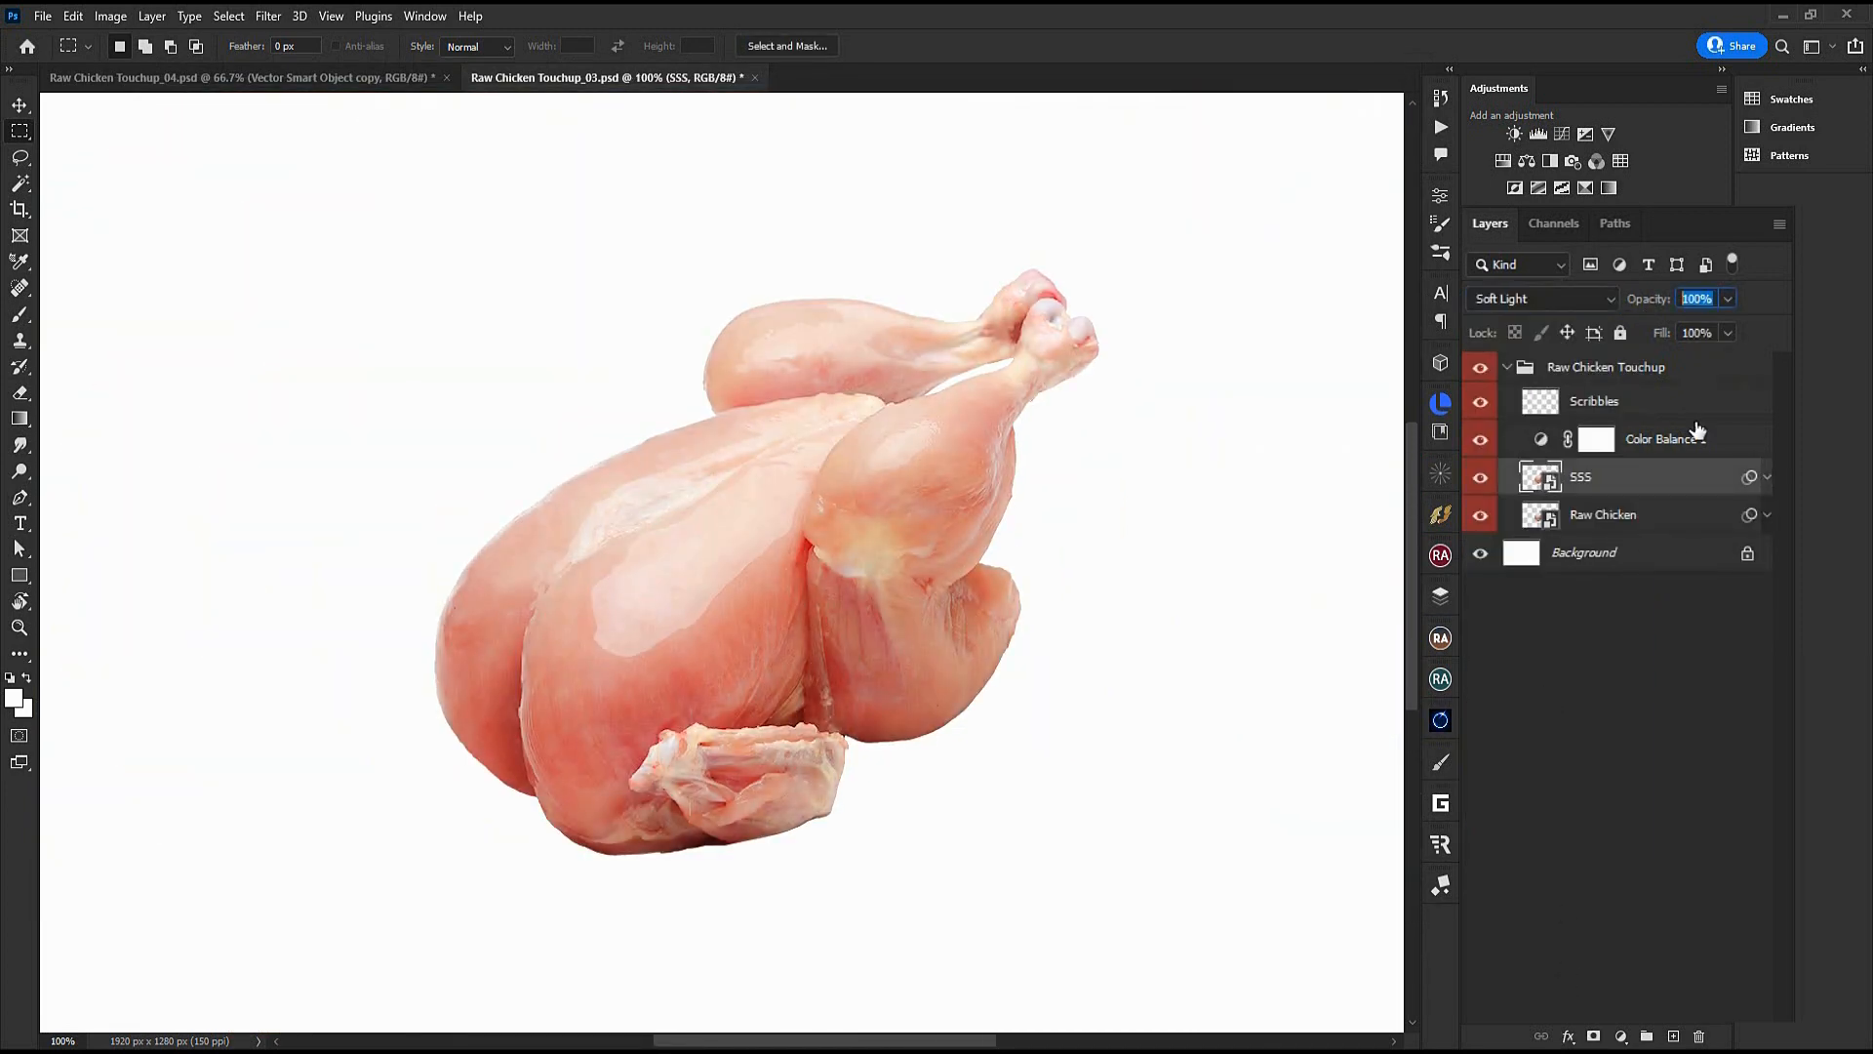
type("30")
key("Return")
key("ctrl+plus")
key("ctrl+plus")
key("ctrl+plus")
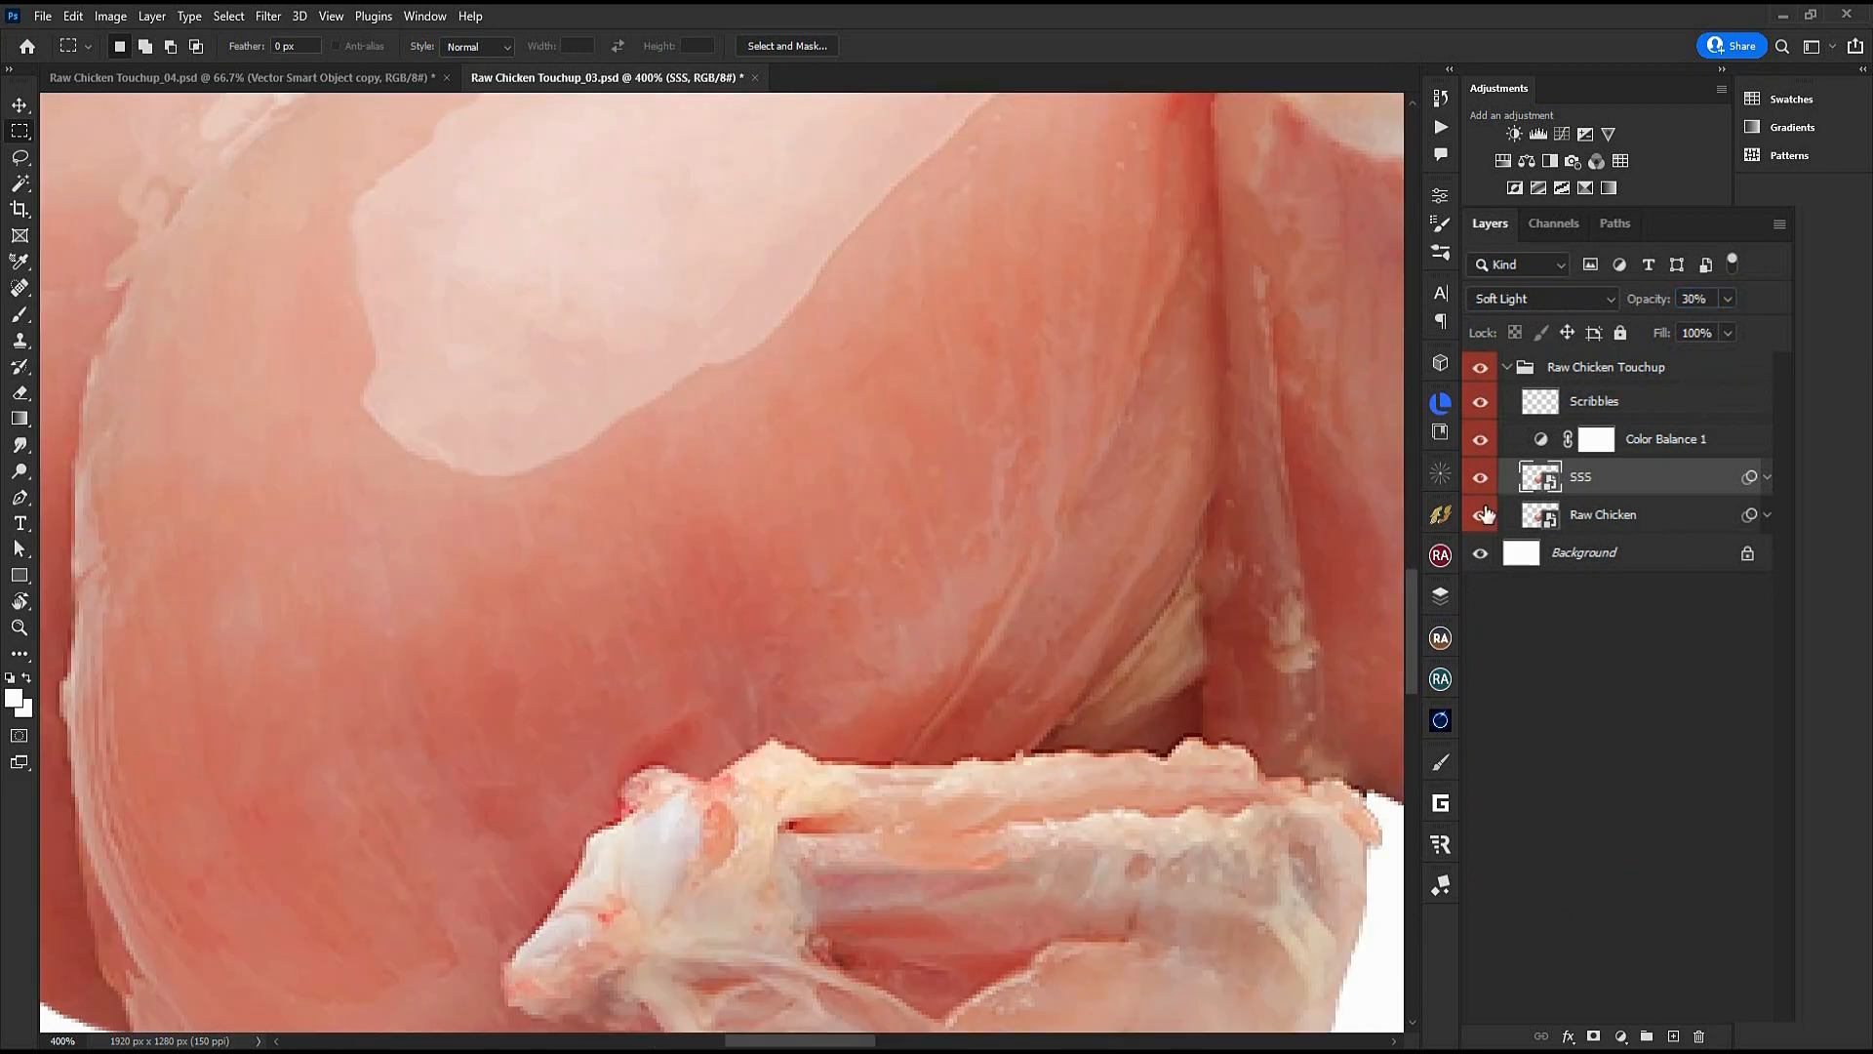
Compare the chicken's skin with and without the SSS layer
left_click(1480, 478)
left_click(1480, 478)
left_click(1480, 479)
left_click(1480, 478)
left_click(1480, 478)
left_click(1480, 478)
left_click(1480, 479)
left_click(1481, 479)
left_click(1480, 479)
left_click(1481, 479)
left_click(1481, 479)
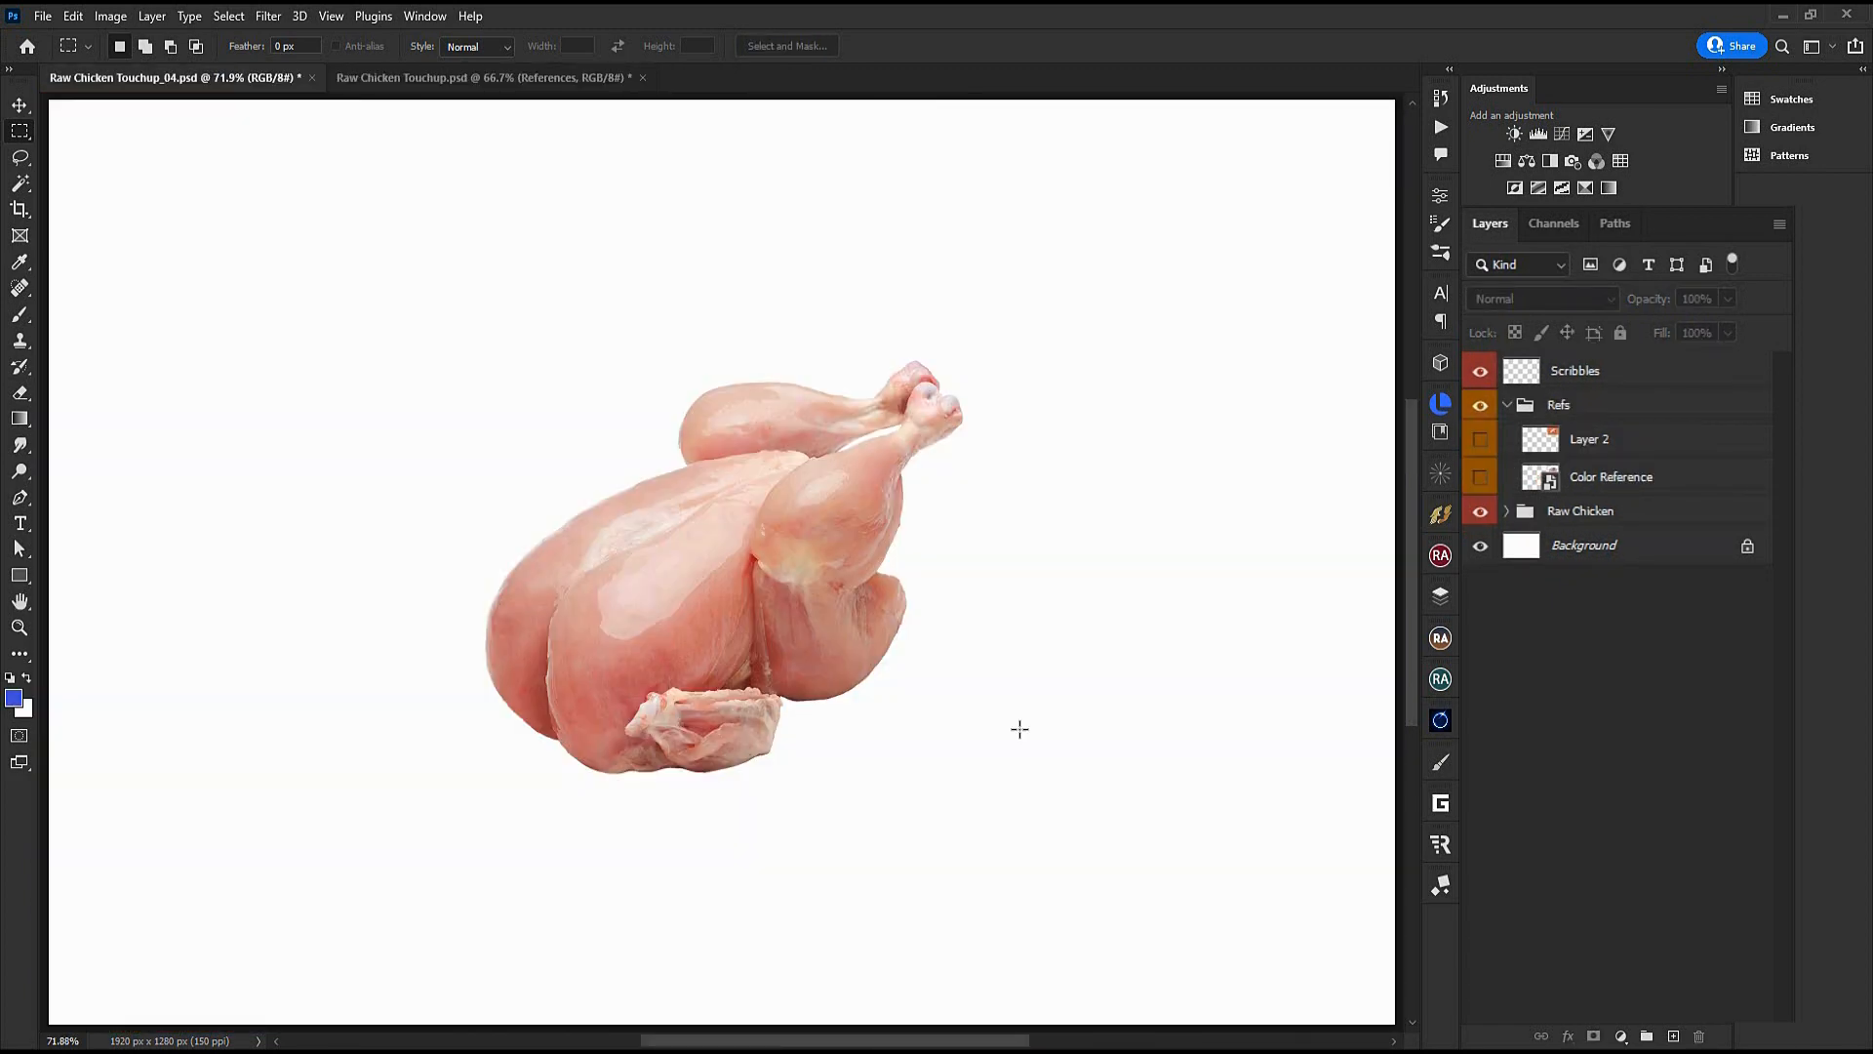
Check the Layer 2 reference composite and sketch a blue cutting-board outline under the chicken on a new layer with 60% brush smoothing
left_click(1480, 439)
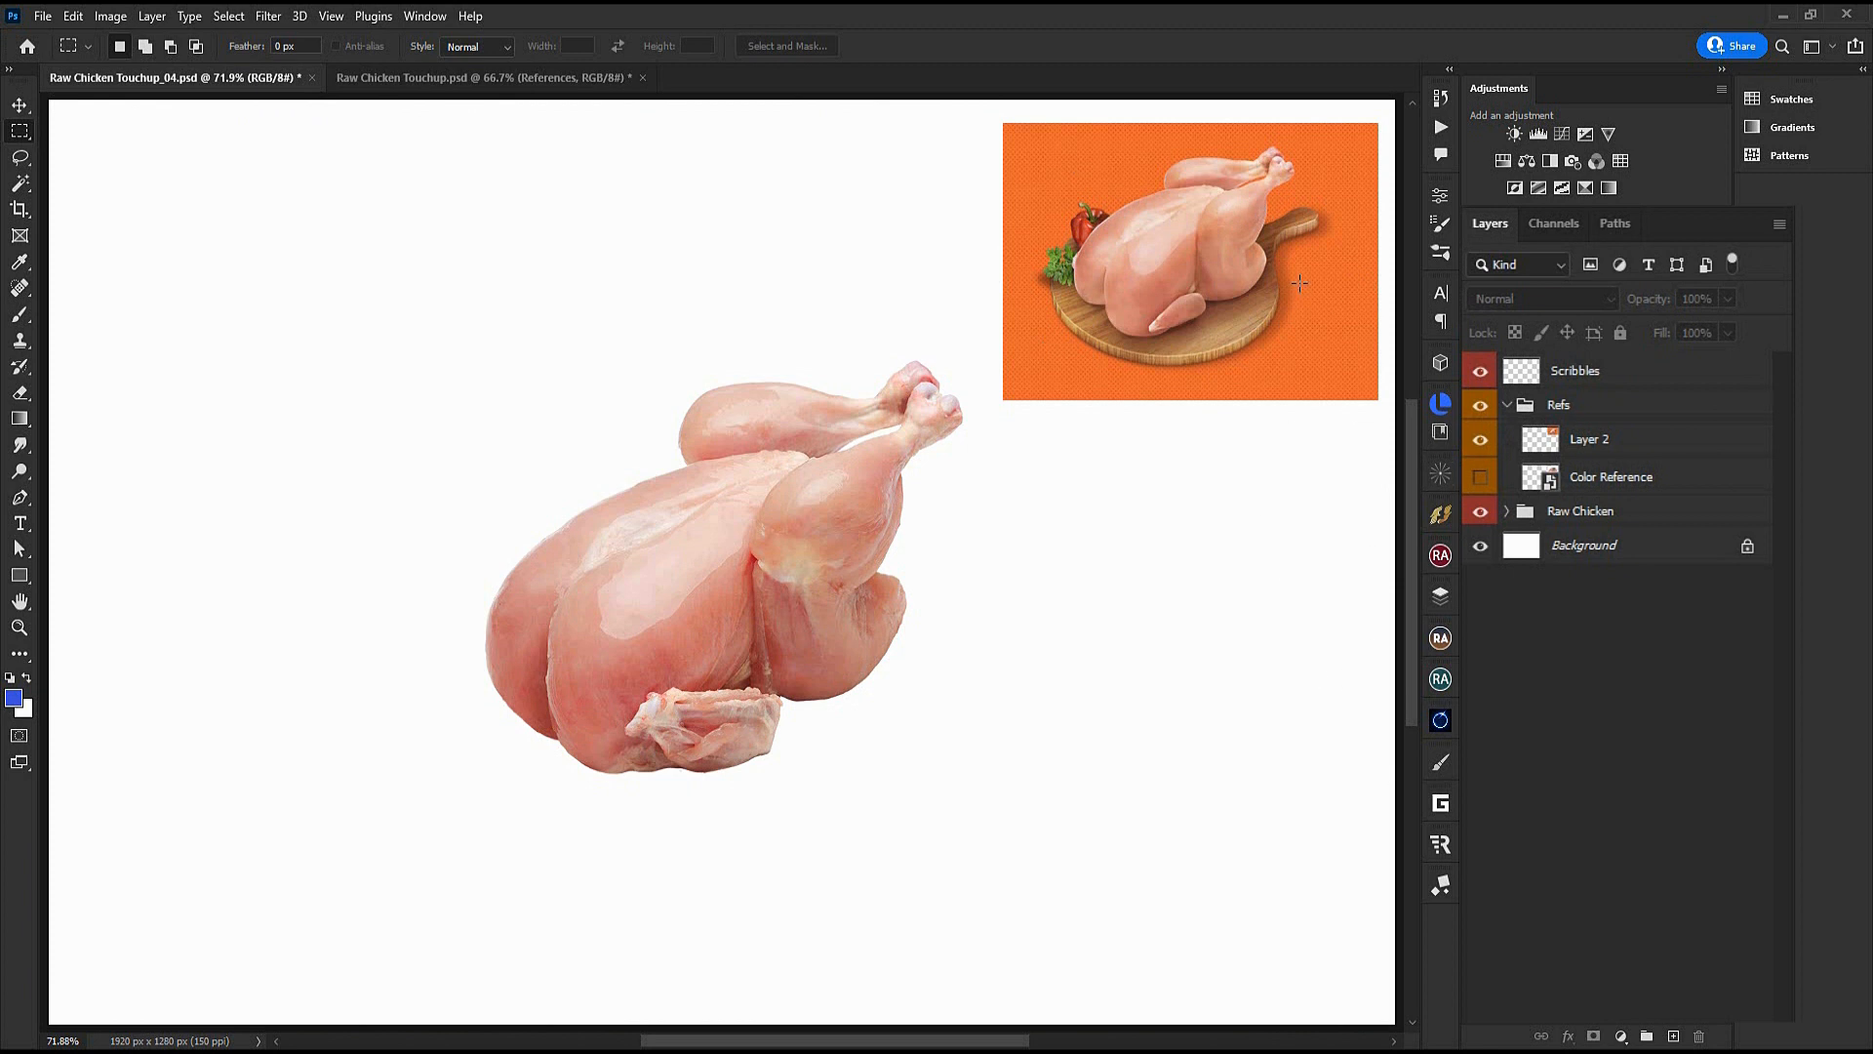
left_click(1480, 439)
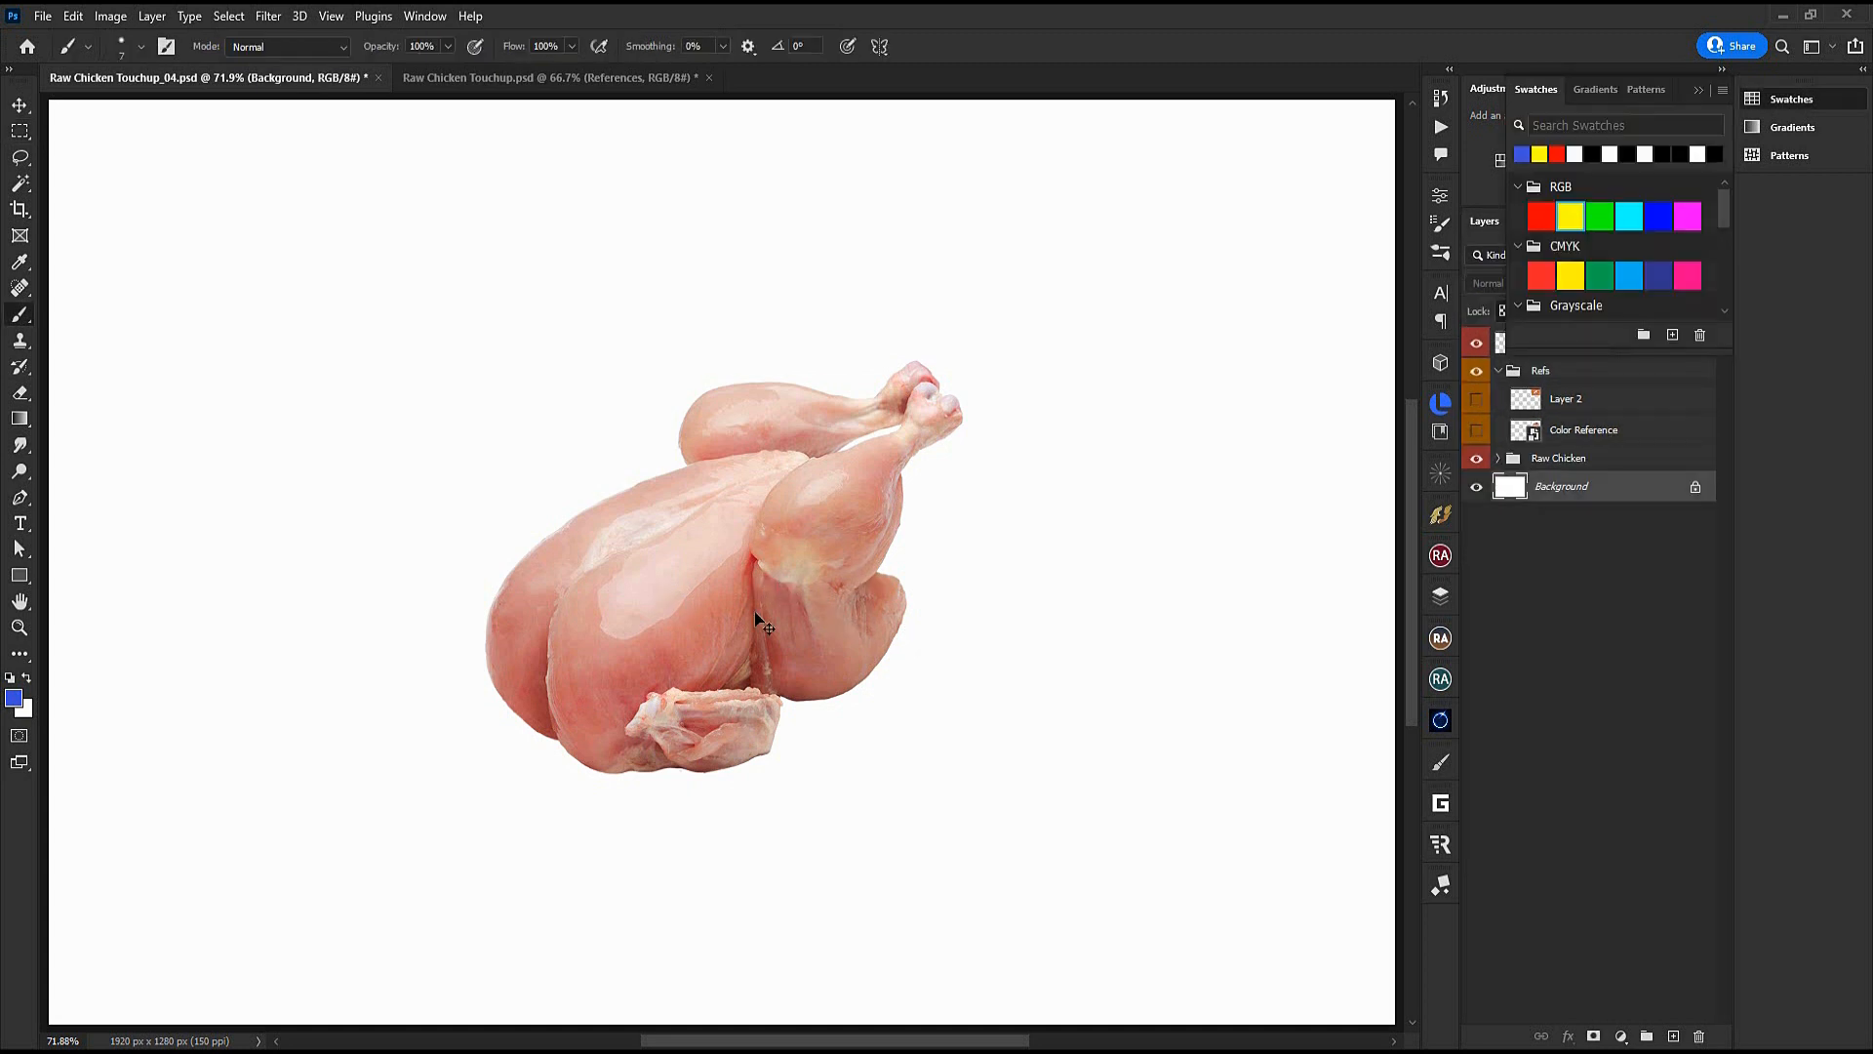
key("ctrl+shift+alt+n")
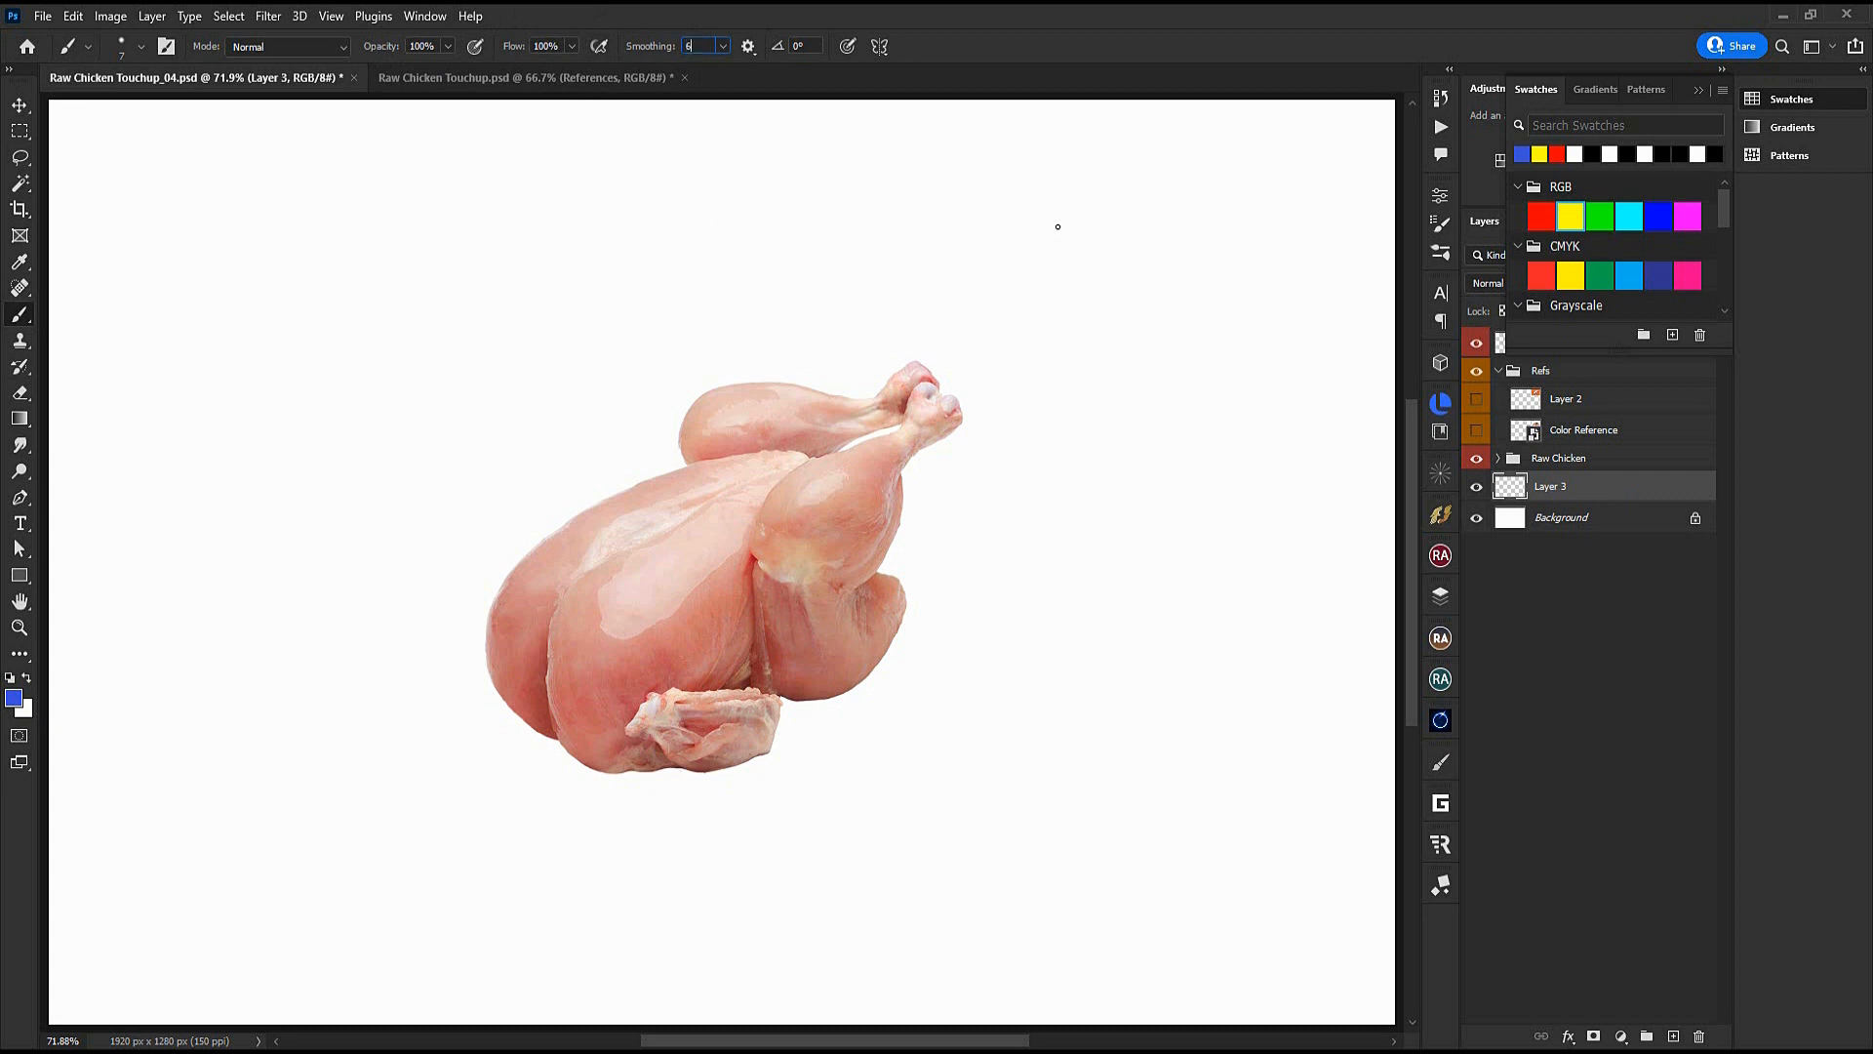
mouse_move(898, 527)
left_mouse_down()
mouse_move(976, 476)
mouse_move(836, 819)
mouse_move(609, 532)
left_mouse_up()
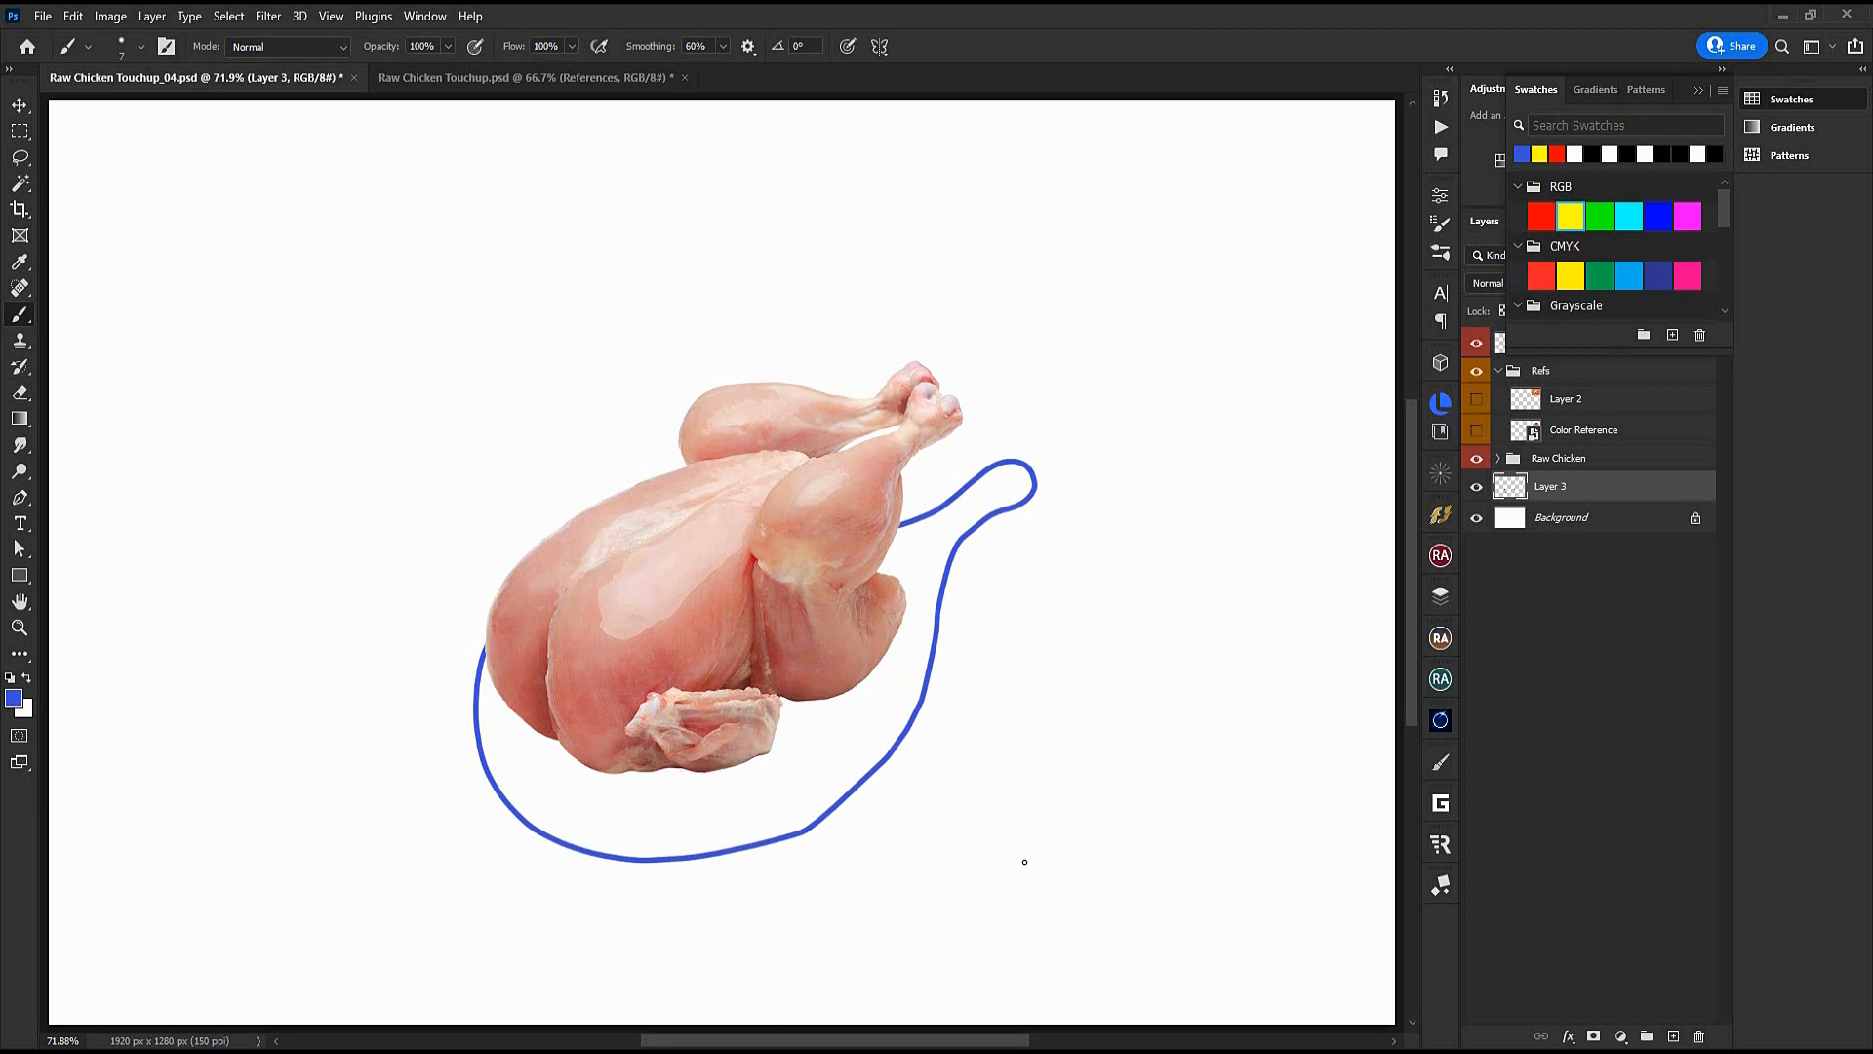
Warp the sketched board outline into a flatter perspective, lowering its handle and pulling its lower rim closer to the chicken
key("ctrl+t")
right_click(611, 713)
left_click(644, 423)
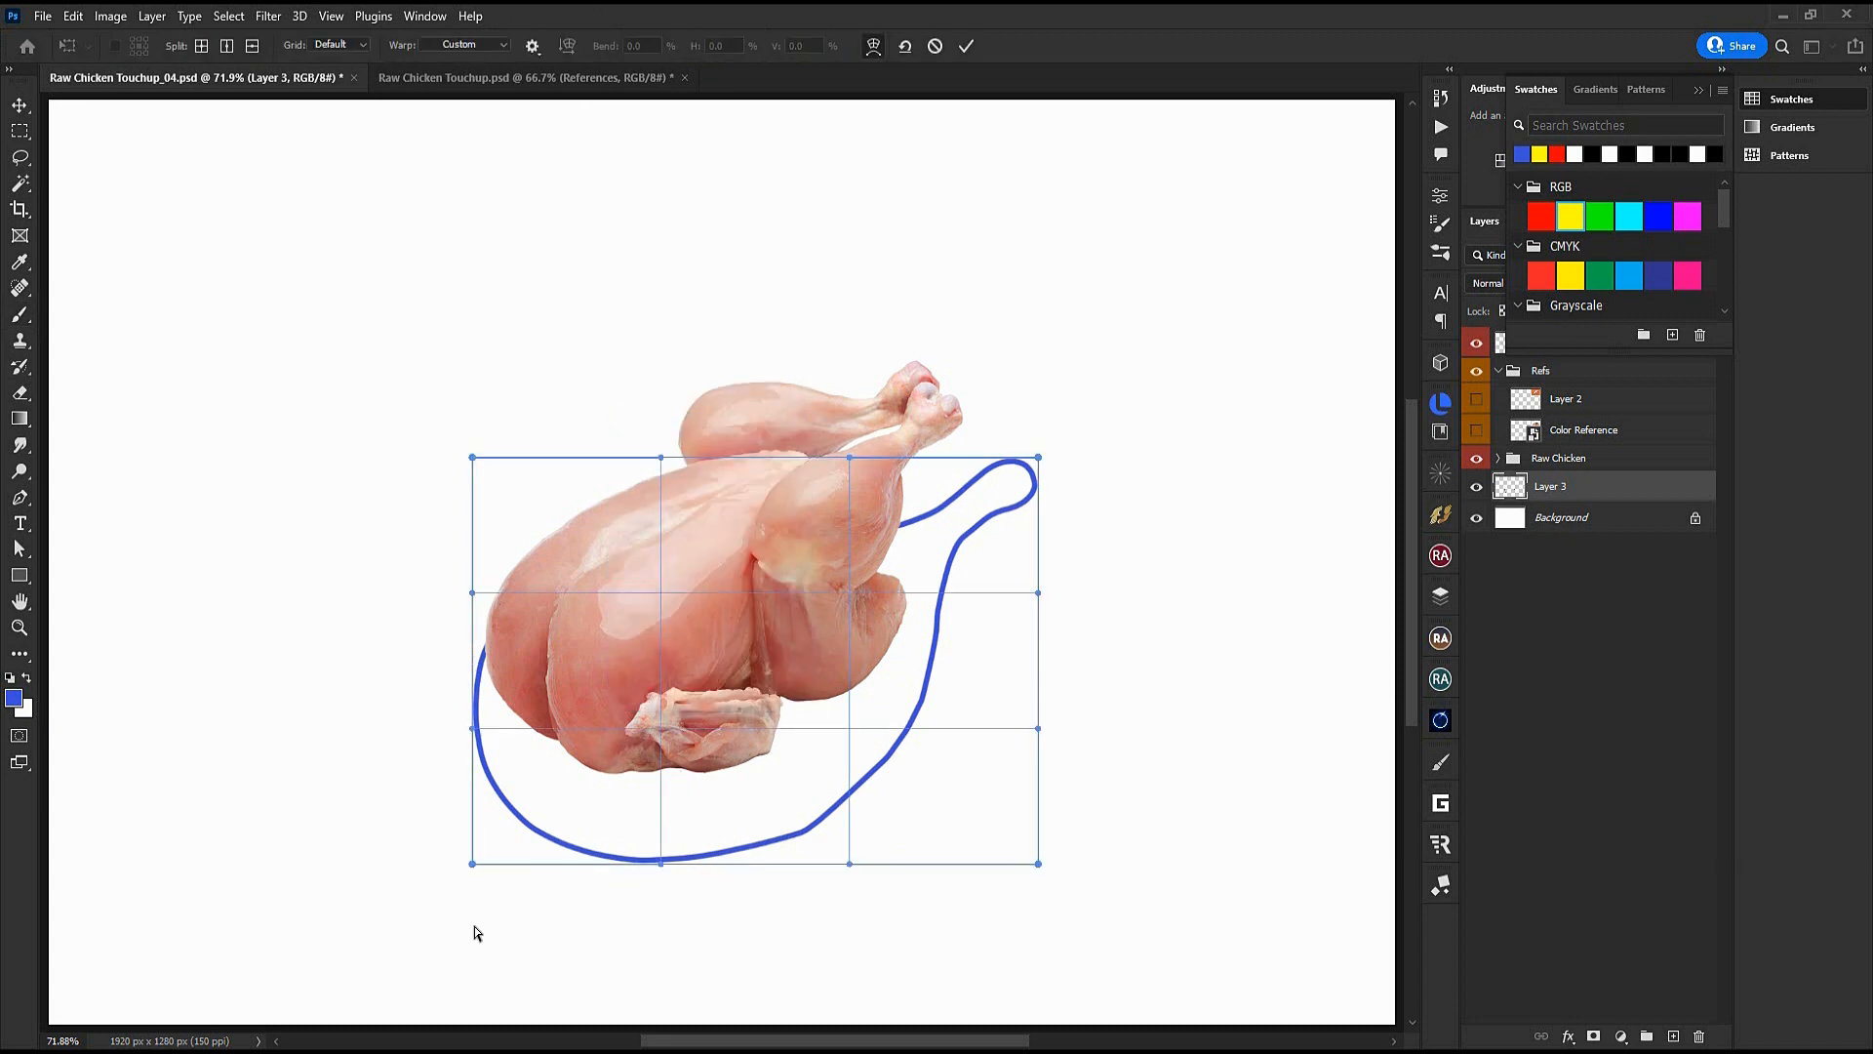
left_click_drag(1038, 457, 1022, 561)
left_click_drag(639, 859, 636, 843)
left_click_drag(494, 625, 483, 685)
left_click_drag(473, 863, 455, 859)
mouse_move(1022, 561)
left_mouse_down()
mouse_move(1019, 543)
mouse_move(1015, 566)
left_mouse_up()
mouse_move(639, 817)
left_mouse_down()
mouse_move(640, 788)
mouse_move(642, 805)
left_mouse_up()
left_click_drag(495, 659, 503, 681)
left_click_drag(928, 746, 920, 736)
left_click_drag(996, 584, 972, 619)
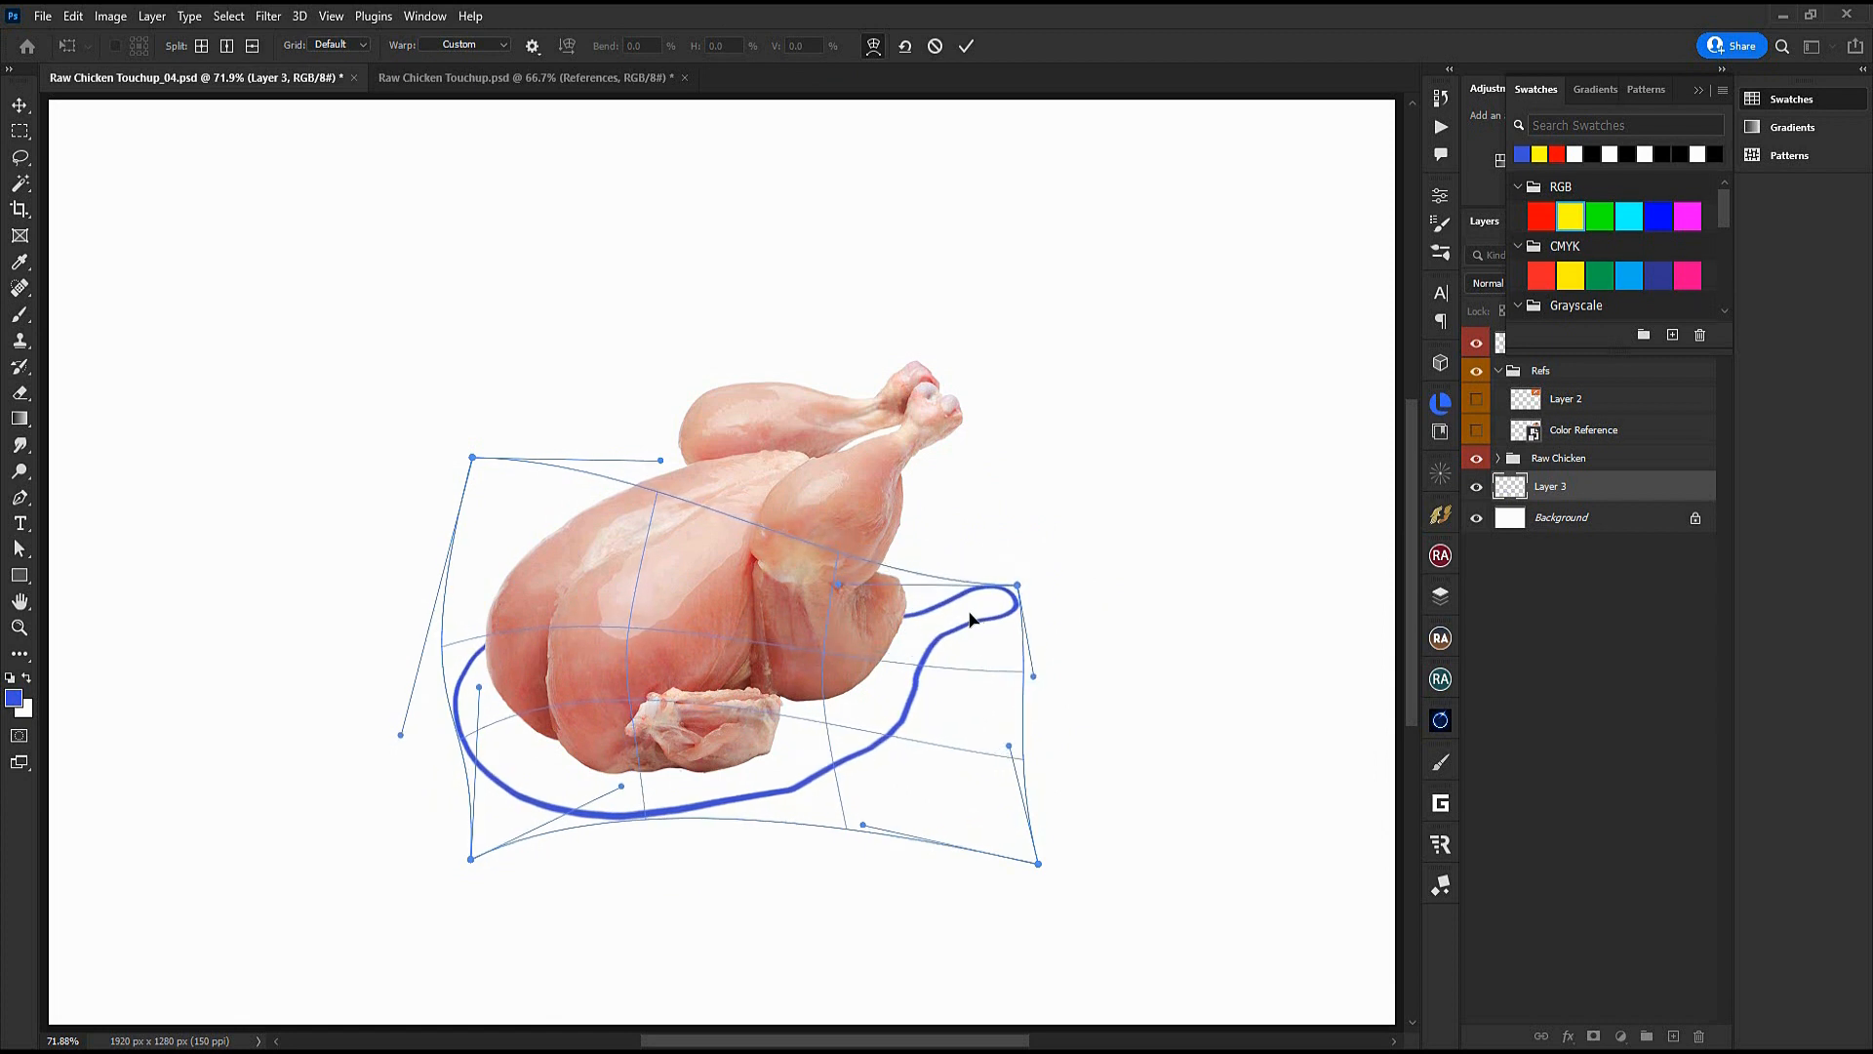
key("Return")
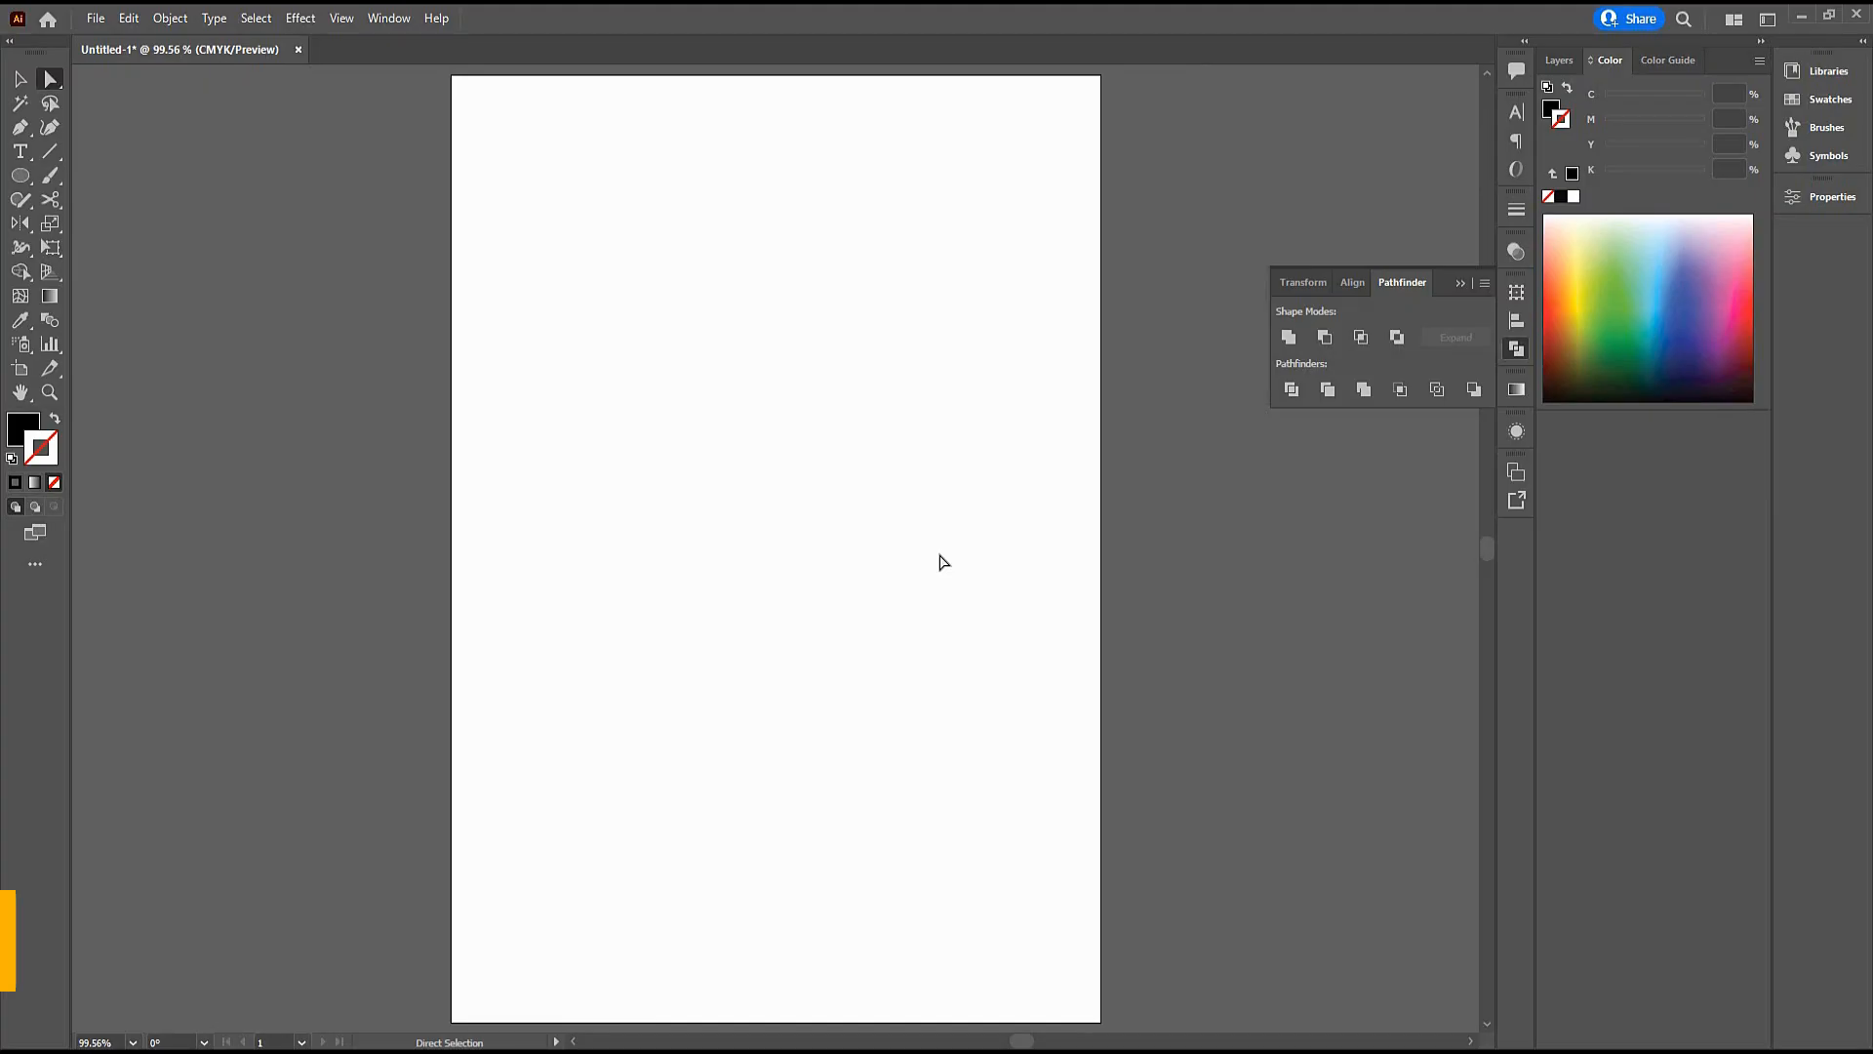
Switch to Illustrator and draw a small unfilled circle with a 0.25 pt stroke for the end of the board's handle
left_click(782, 406)
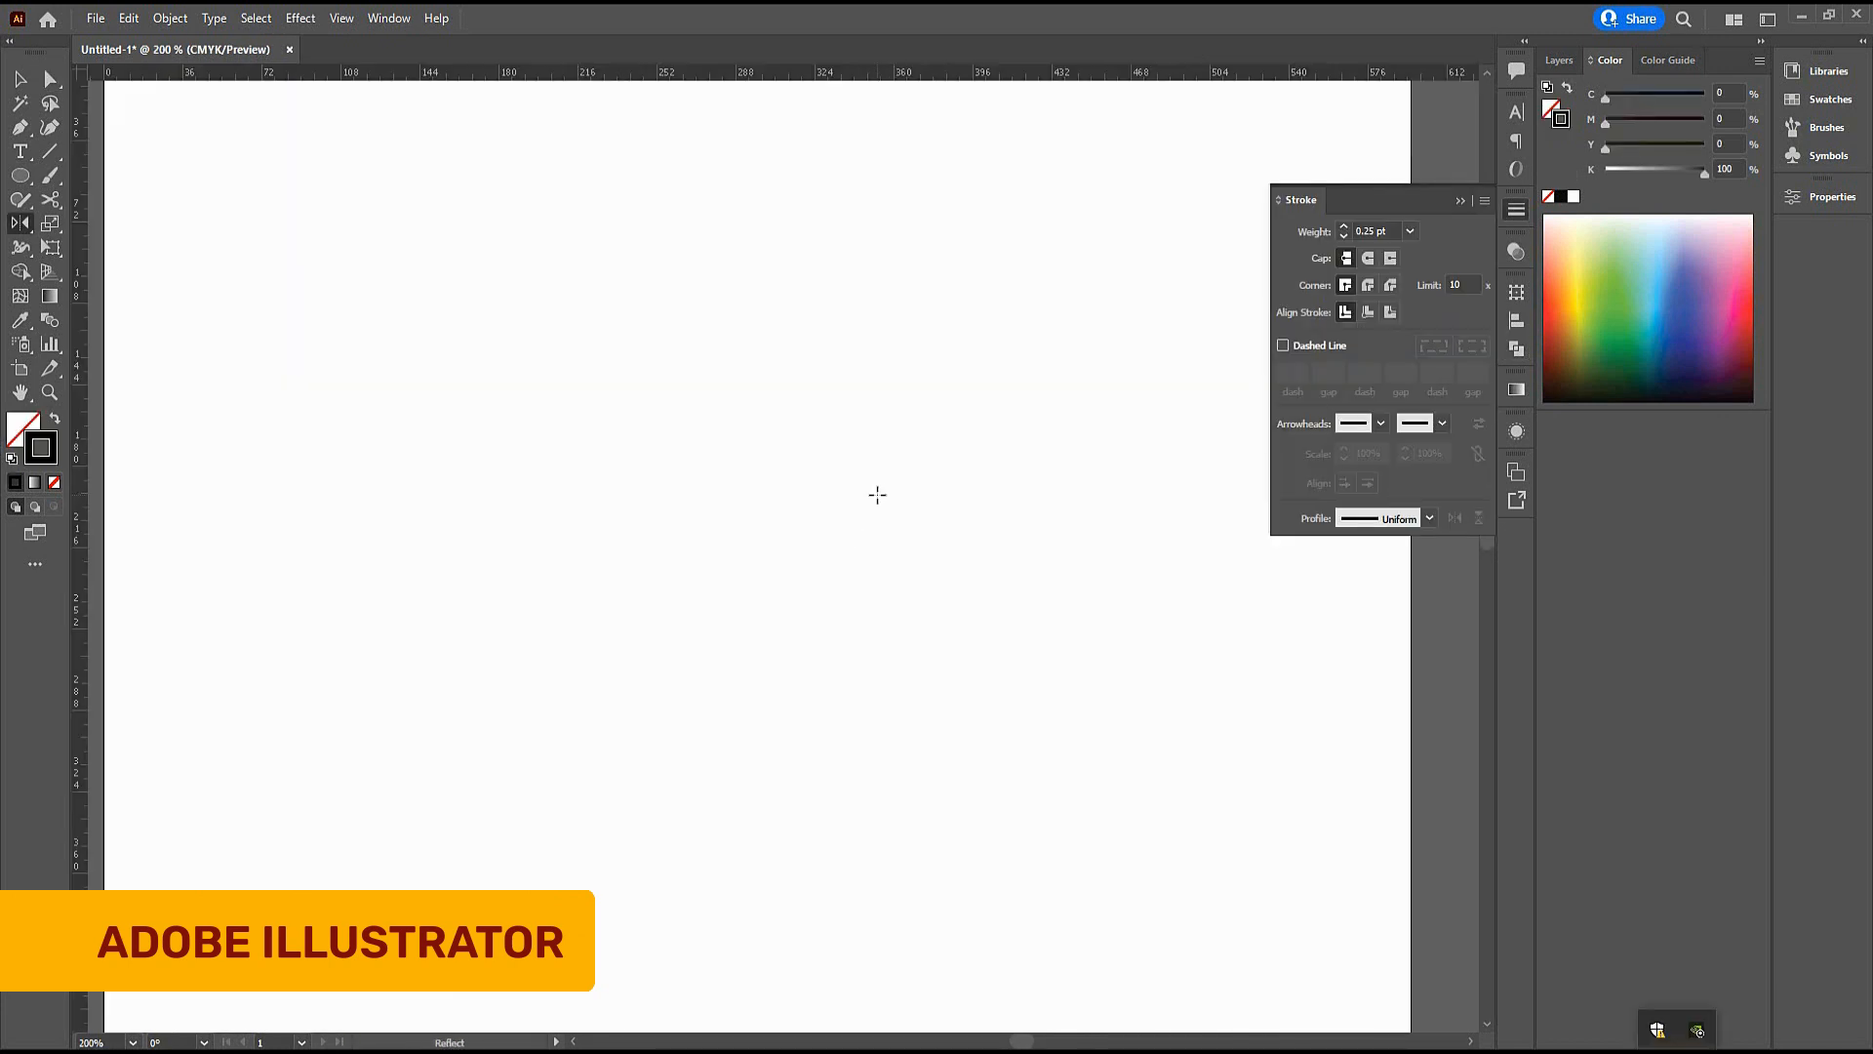
key("l")
left_click_drag(765, 484, 790, 519)
key("shift")
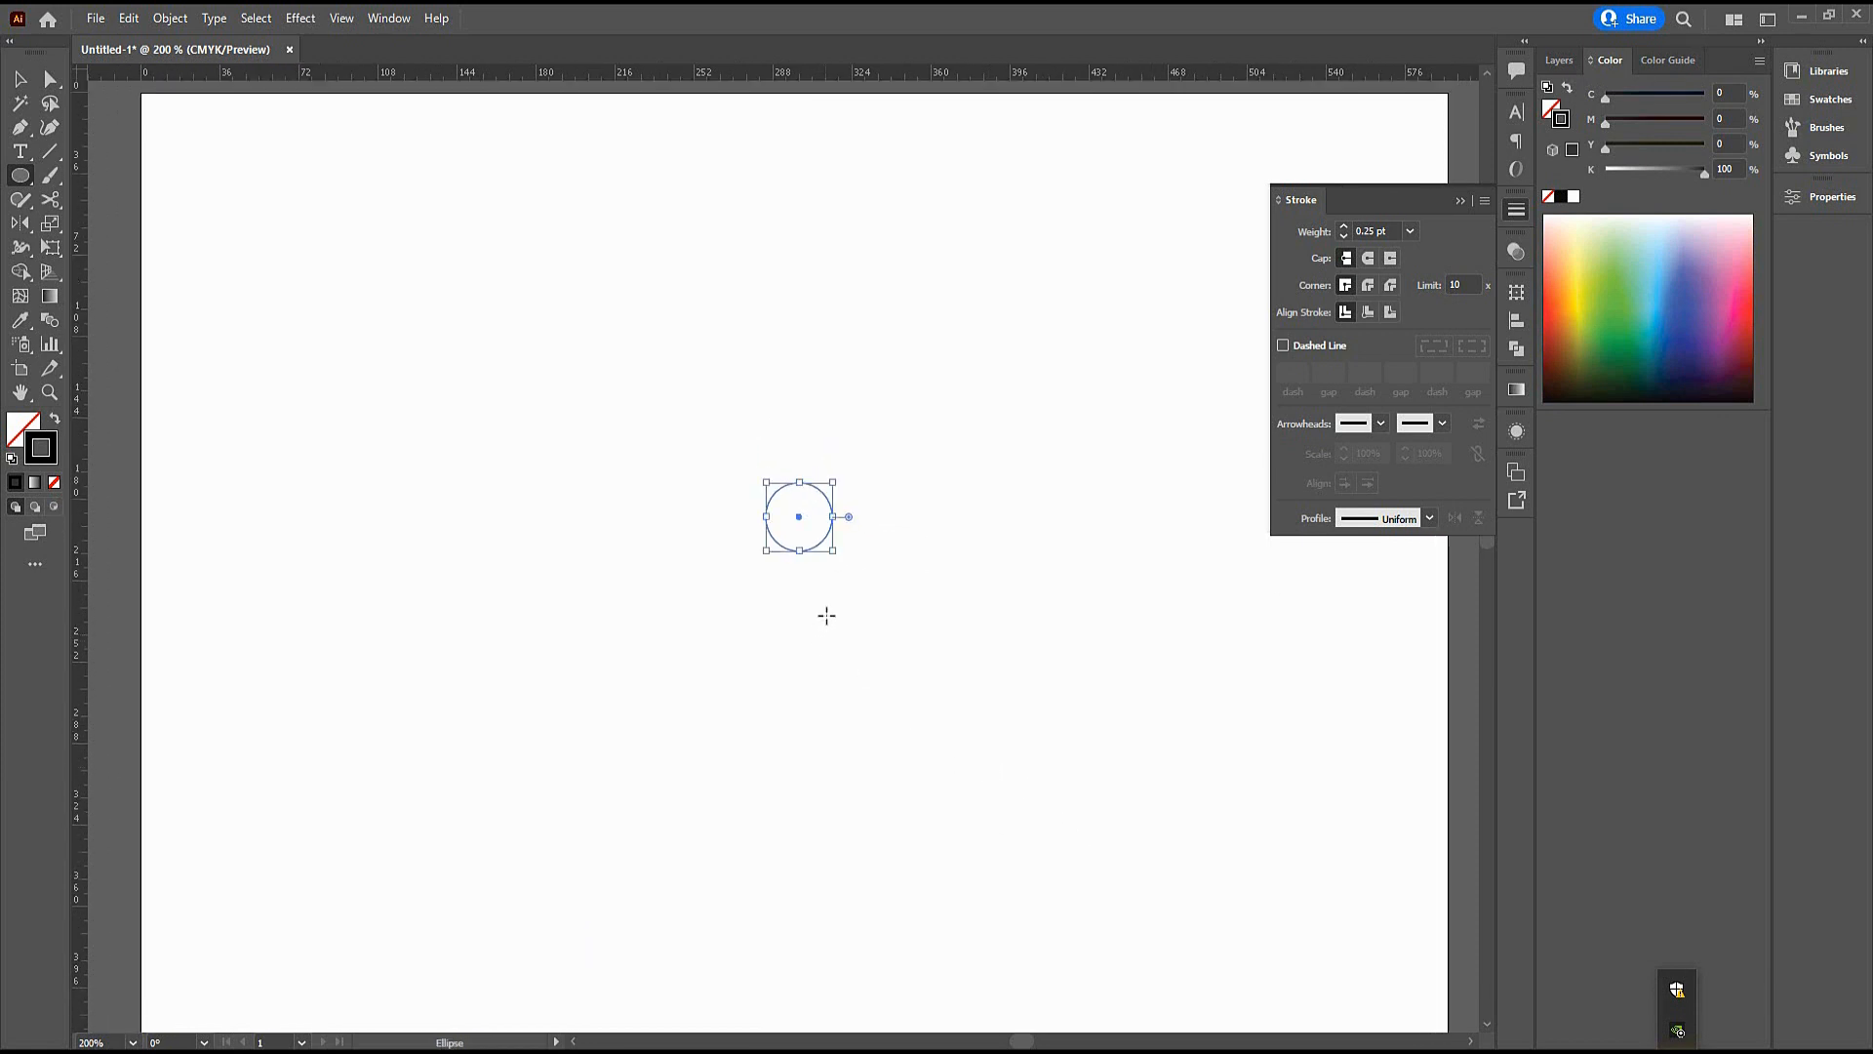
Copy the circle in place, enlarge the copy for the board's body and move it directly below the small circle
key("ctrl+c")
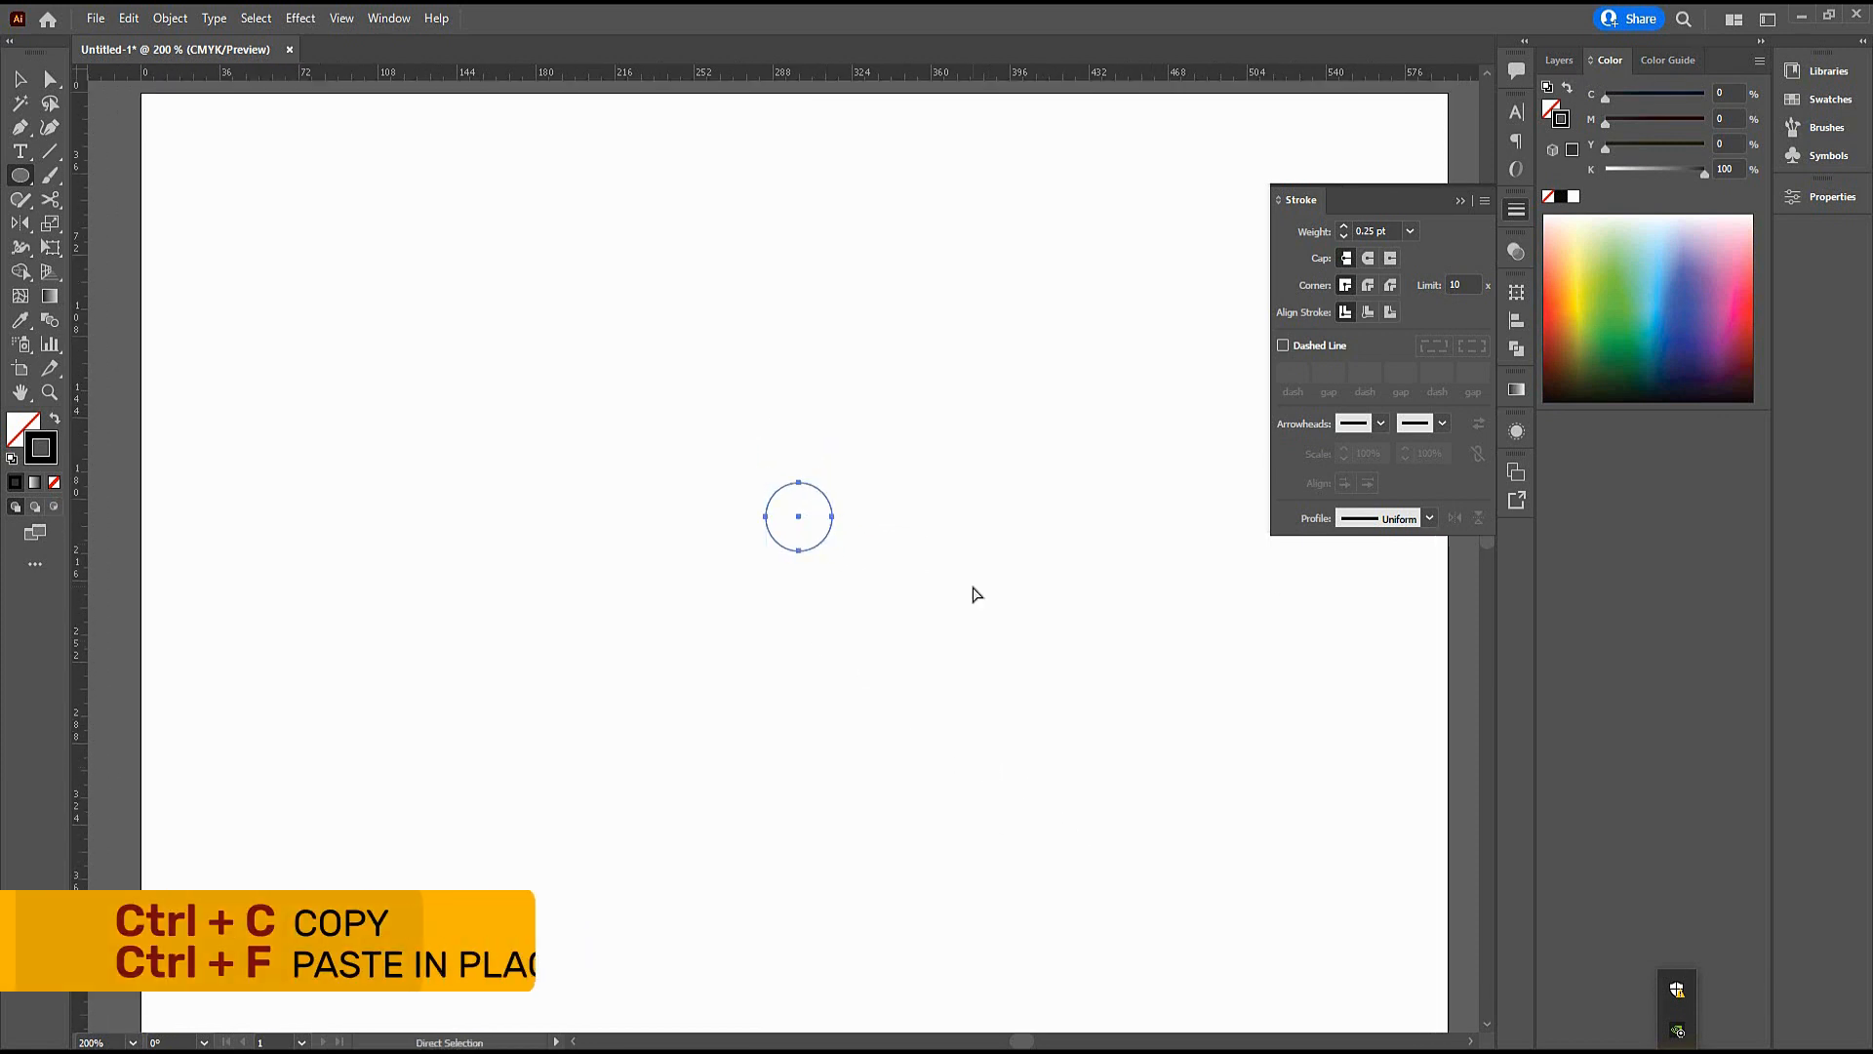
key("ctrl+f")
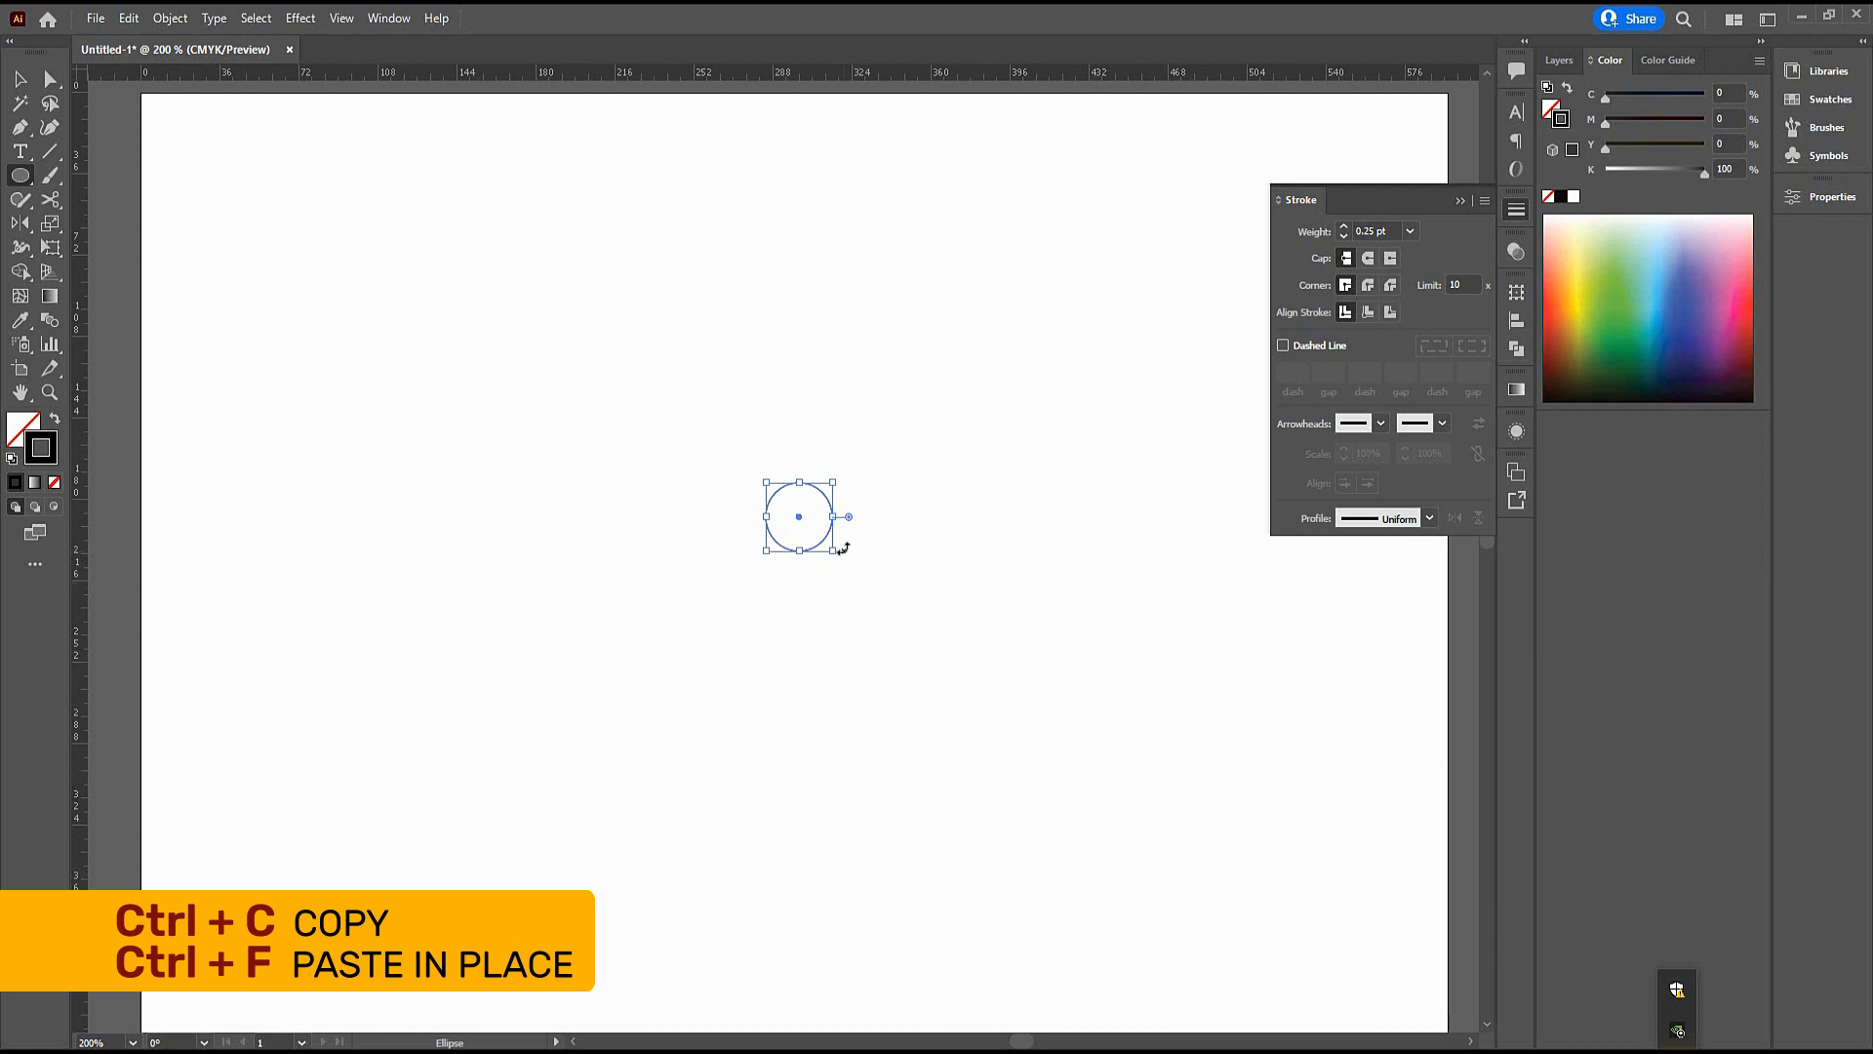
left_click_drag(836, 553, 1018, 724)
left_click_drag(1020, 807, 1007, 653)
left_click_drag(985, 429, 992, 802)
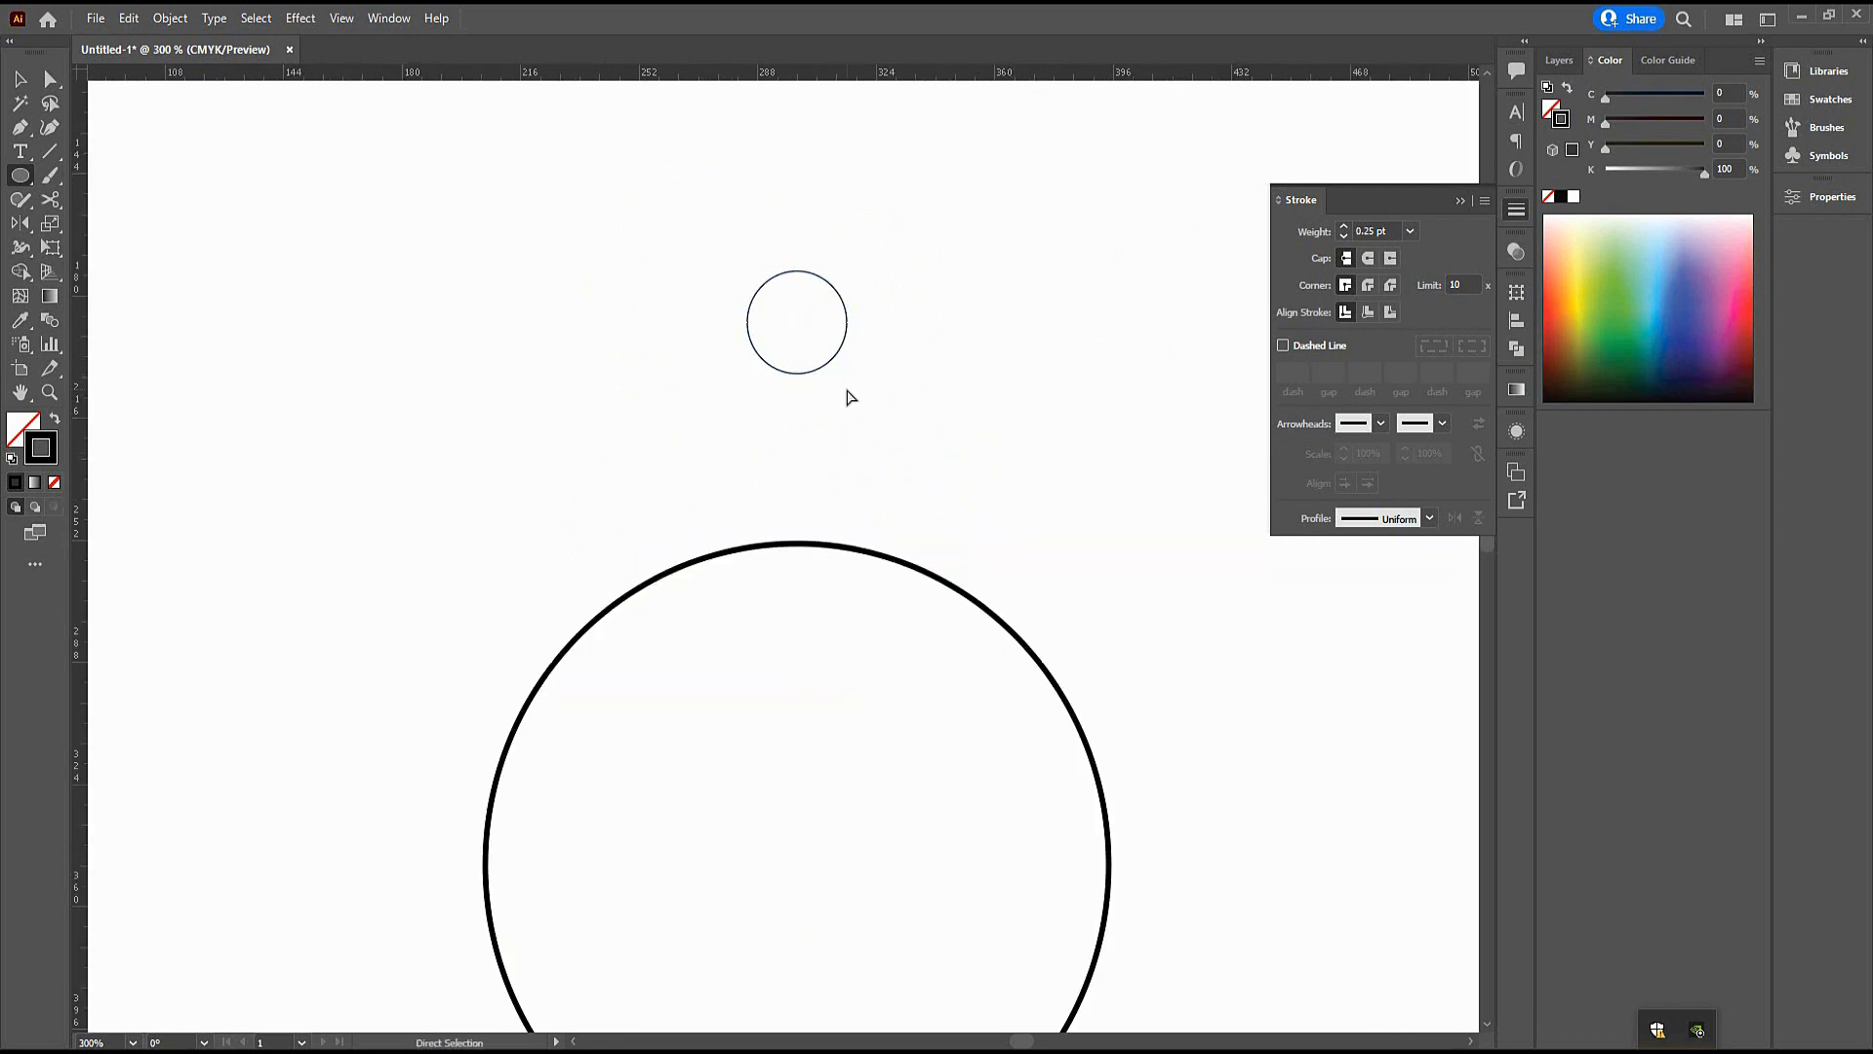
Add a tall, slightly tilted ellipse beside the centre line that touches both the small and the large circle
left_click(831, 360, "ctrl")
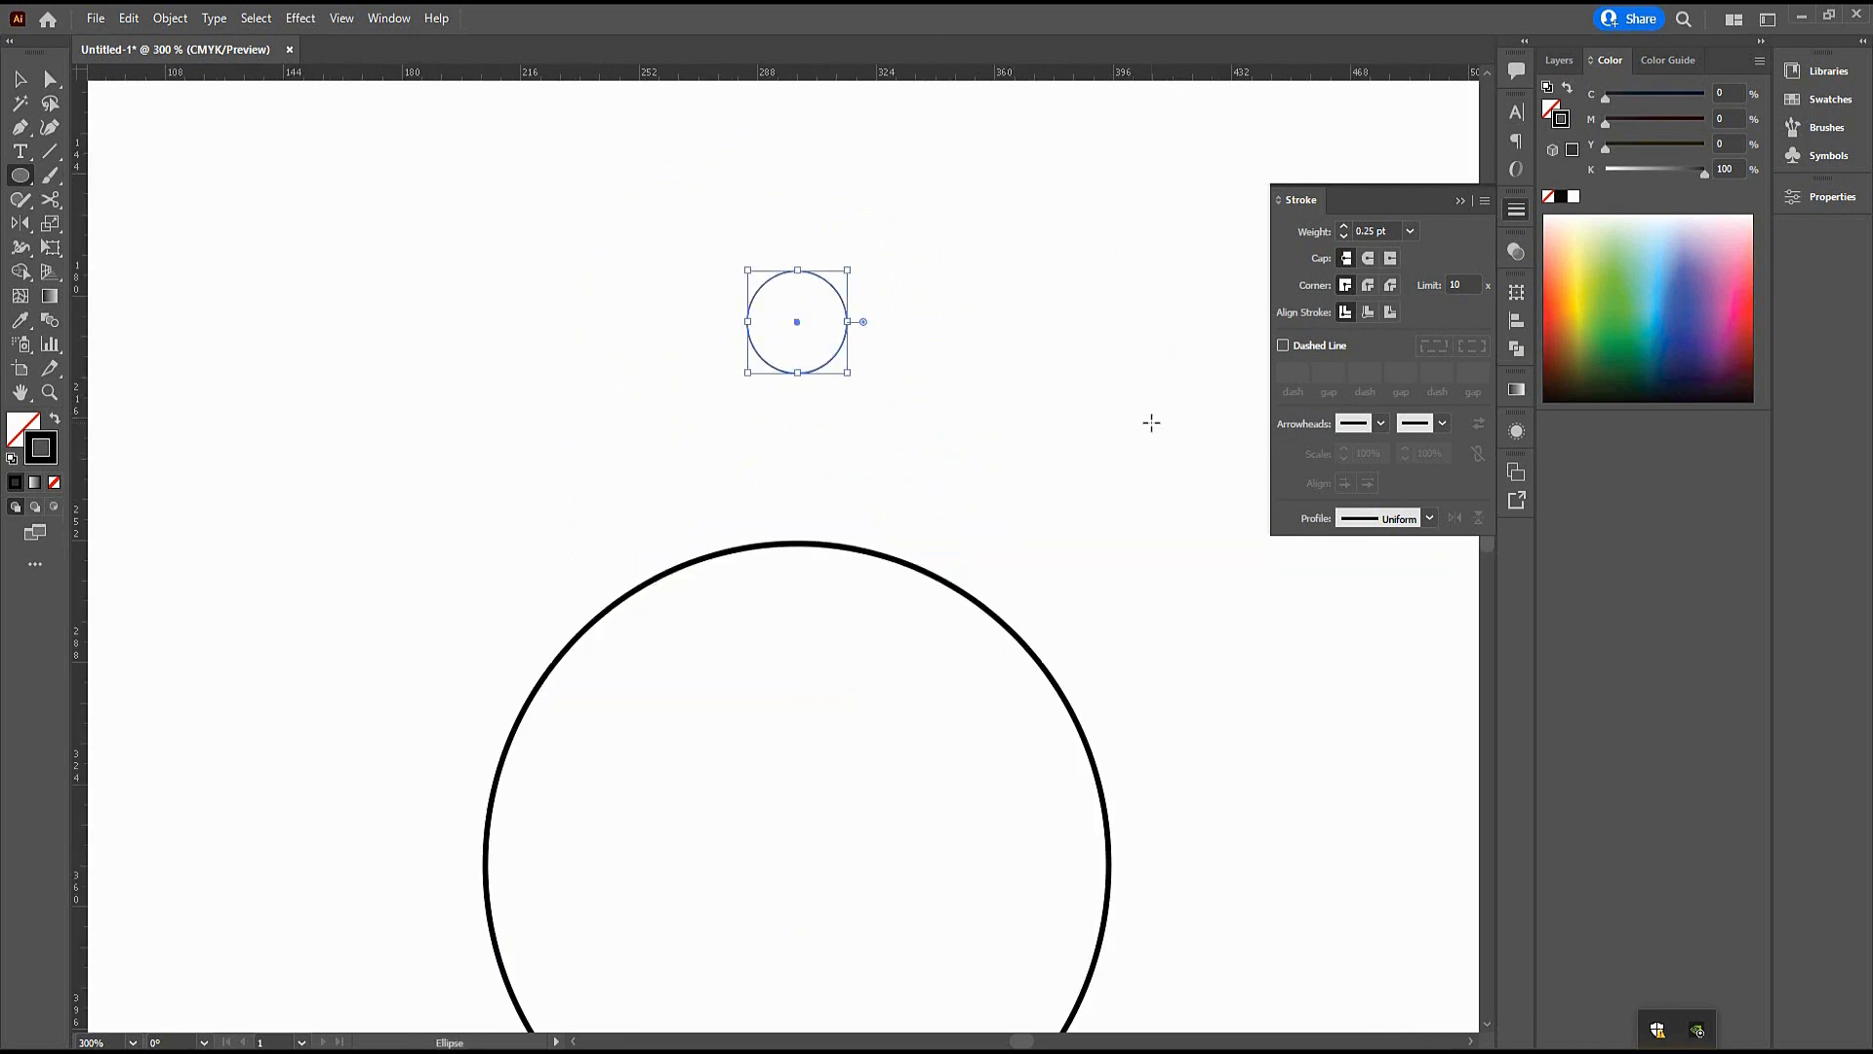
left_click_drag(831, 360, 919, 465)
left_click_drag(936, 477, 1021, 560)
left_click_drag(752, 427, 846, 426)
left_click_drag(989, 527, 970, 529)
mouse_move(1009, 578)
left_mouse_down()
mouse_move(1025, 568)
mouse_move(930, 567)
left_mouse_up()
Set the stroke weight of all the shapes to 0.25 pt
key("ctrl+a")
left_click(1410, 231)
left_click(1438, 255)
left_click(1461, 201)
Reflect a copy of the ellipse across a vertical axis through the small circle's centre
left_click(1154, 540, "ctrl")
left_click(961, 545, "ctrl")
left_click(1215, 530, "ctrl")
left_click_drag(806, 527, 891, 494)
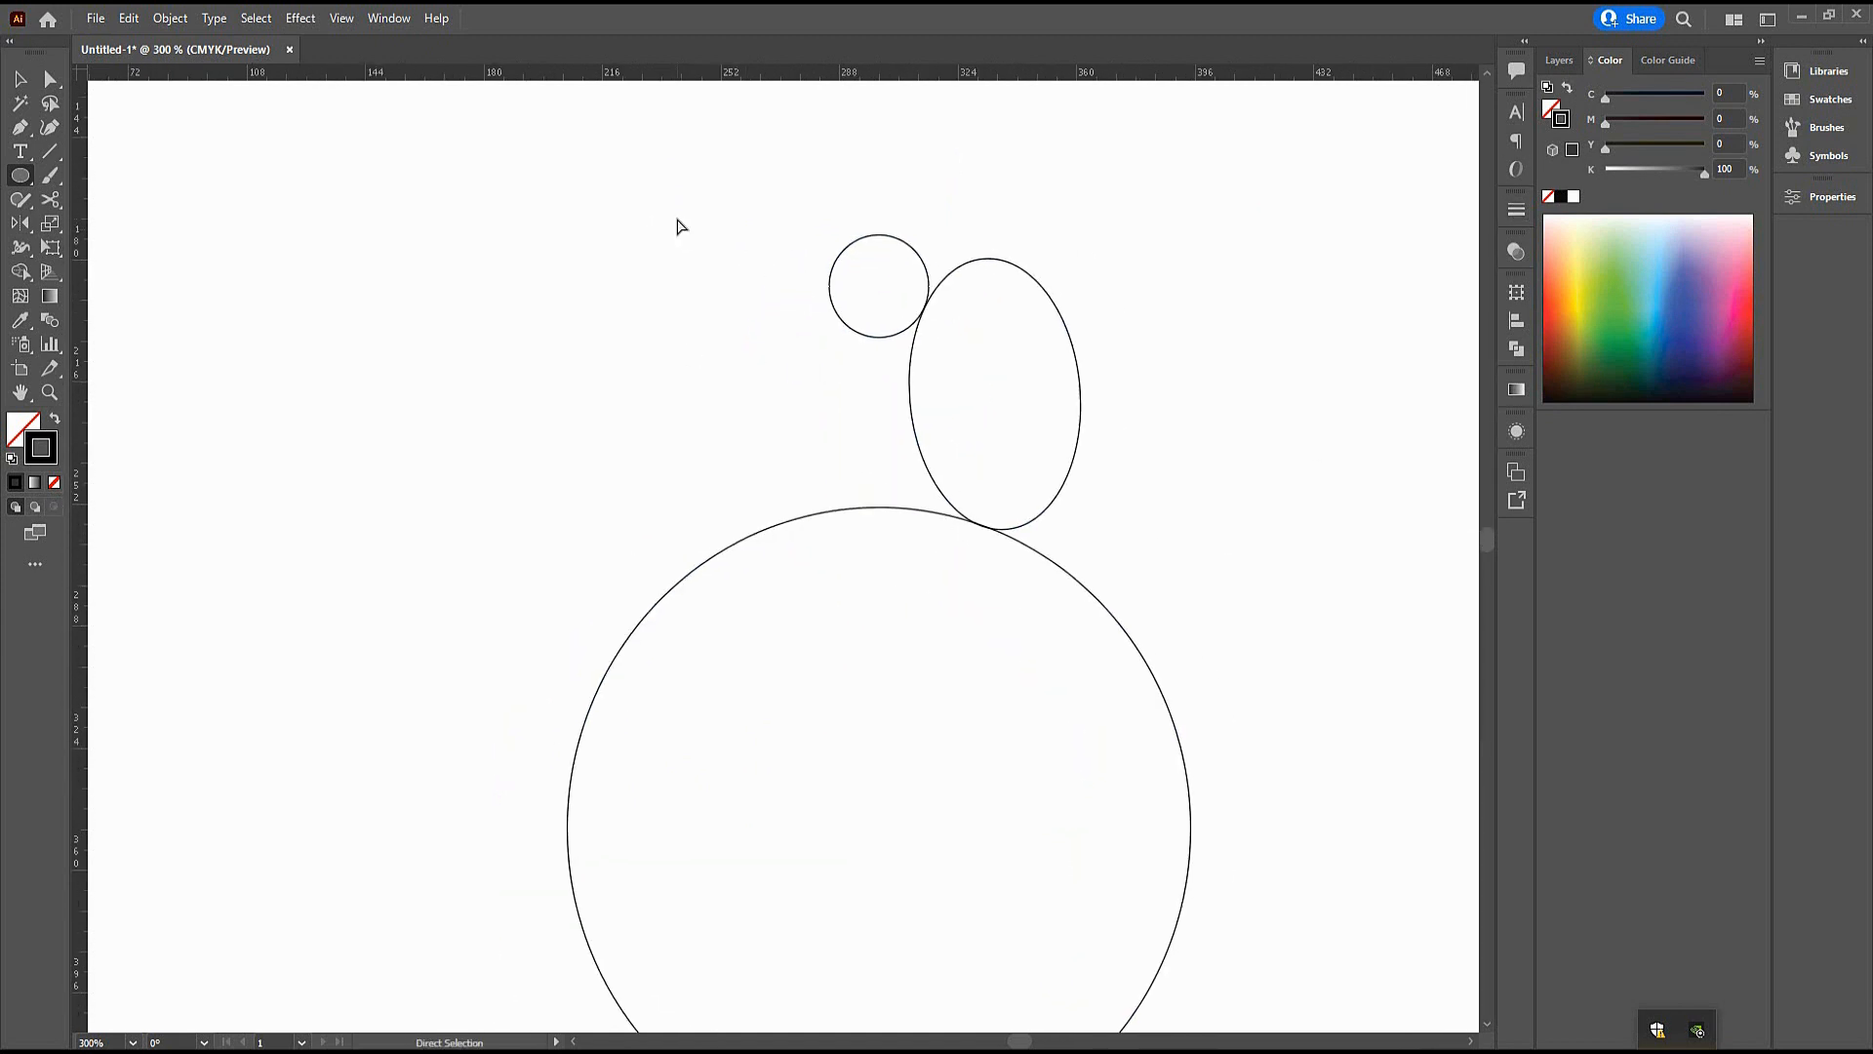
left_click_drag(968, 593, 932, 647)
key("o")
left_click(845, 341, "alt")
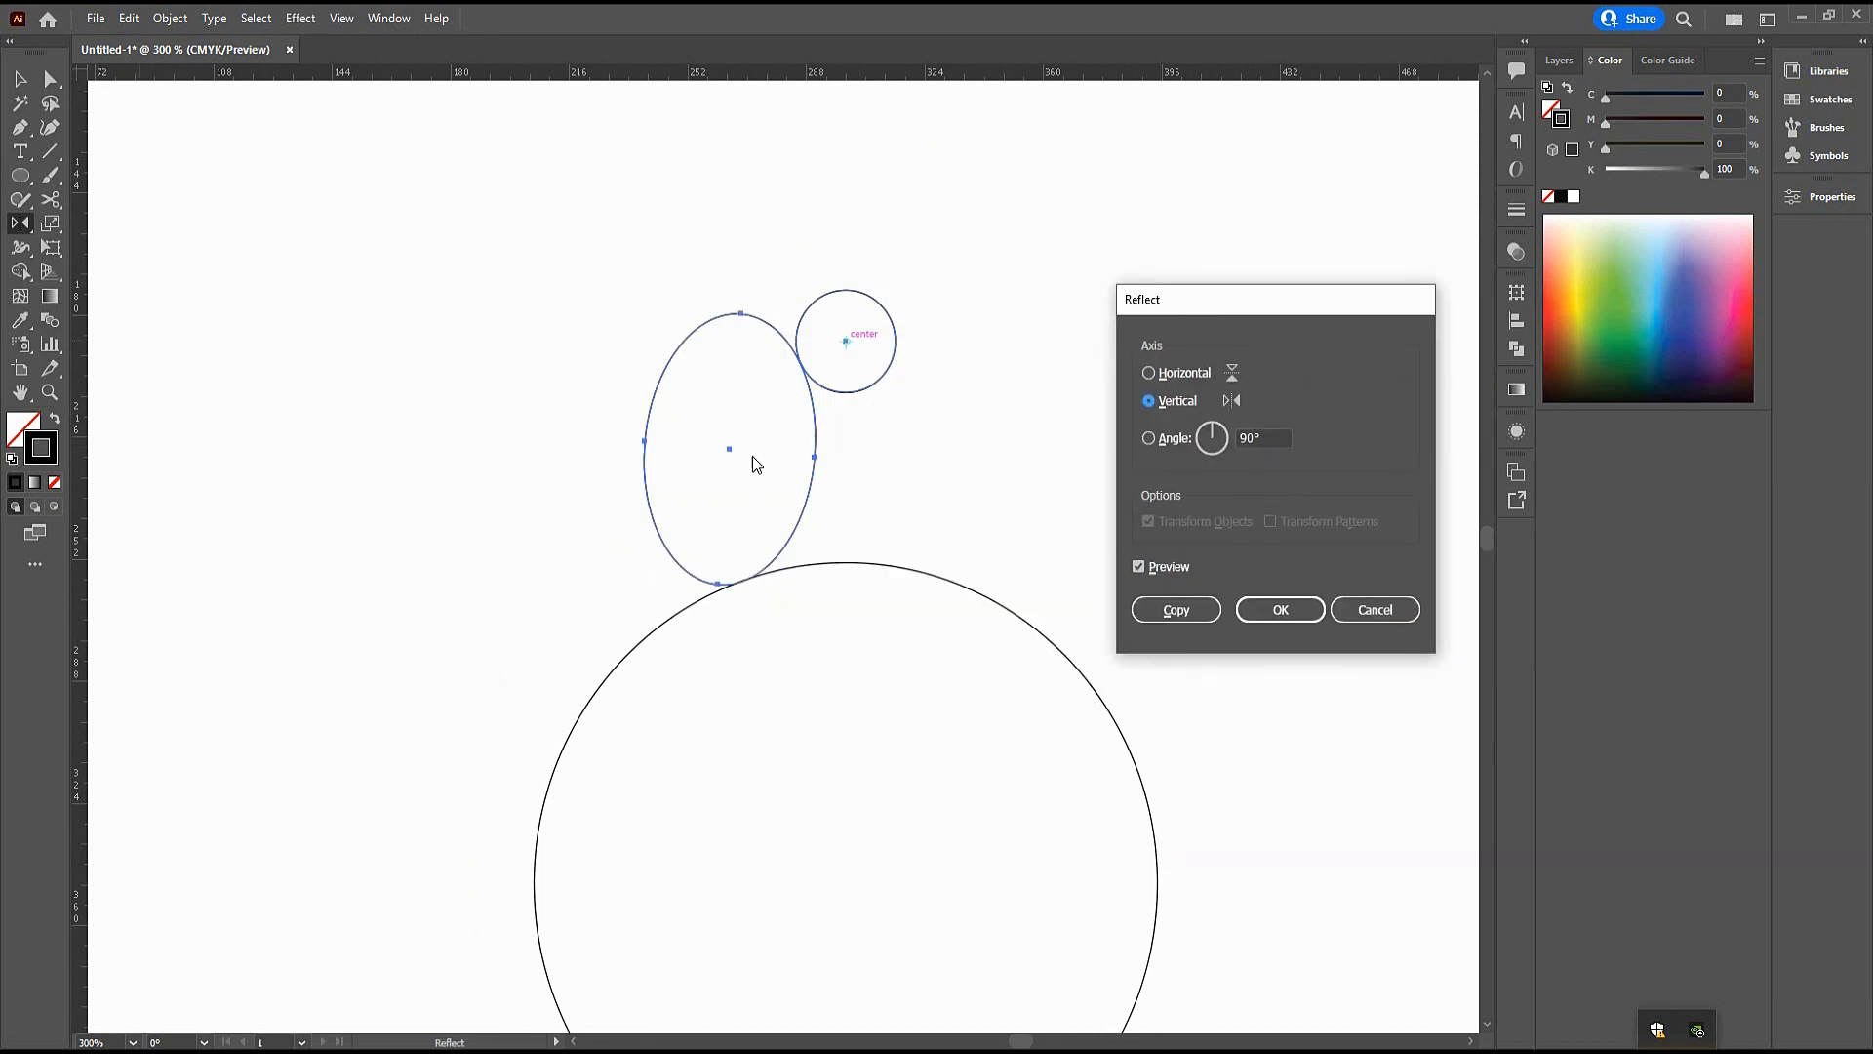
left_click(1177, 610)
Cut both ellipses with the Scissors tool at the points where they touch the small and large circles
left_click(1075, 562, "ctrl")
scroll(944, 276, "up", 1)
left_click(50, 200)
left_click(873, 393)
left_click(943, 680)
left_click(664, 687, "ctrl")
left_click(681, 680)
left_click(753, 393)
Delete the outer parts of both cut ellipses, keeping only the inner curves of the handle's neck
key("a")
left_click_drag(1024, 595, 1171, 702)
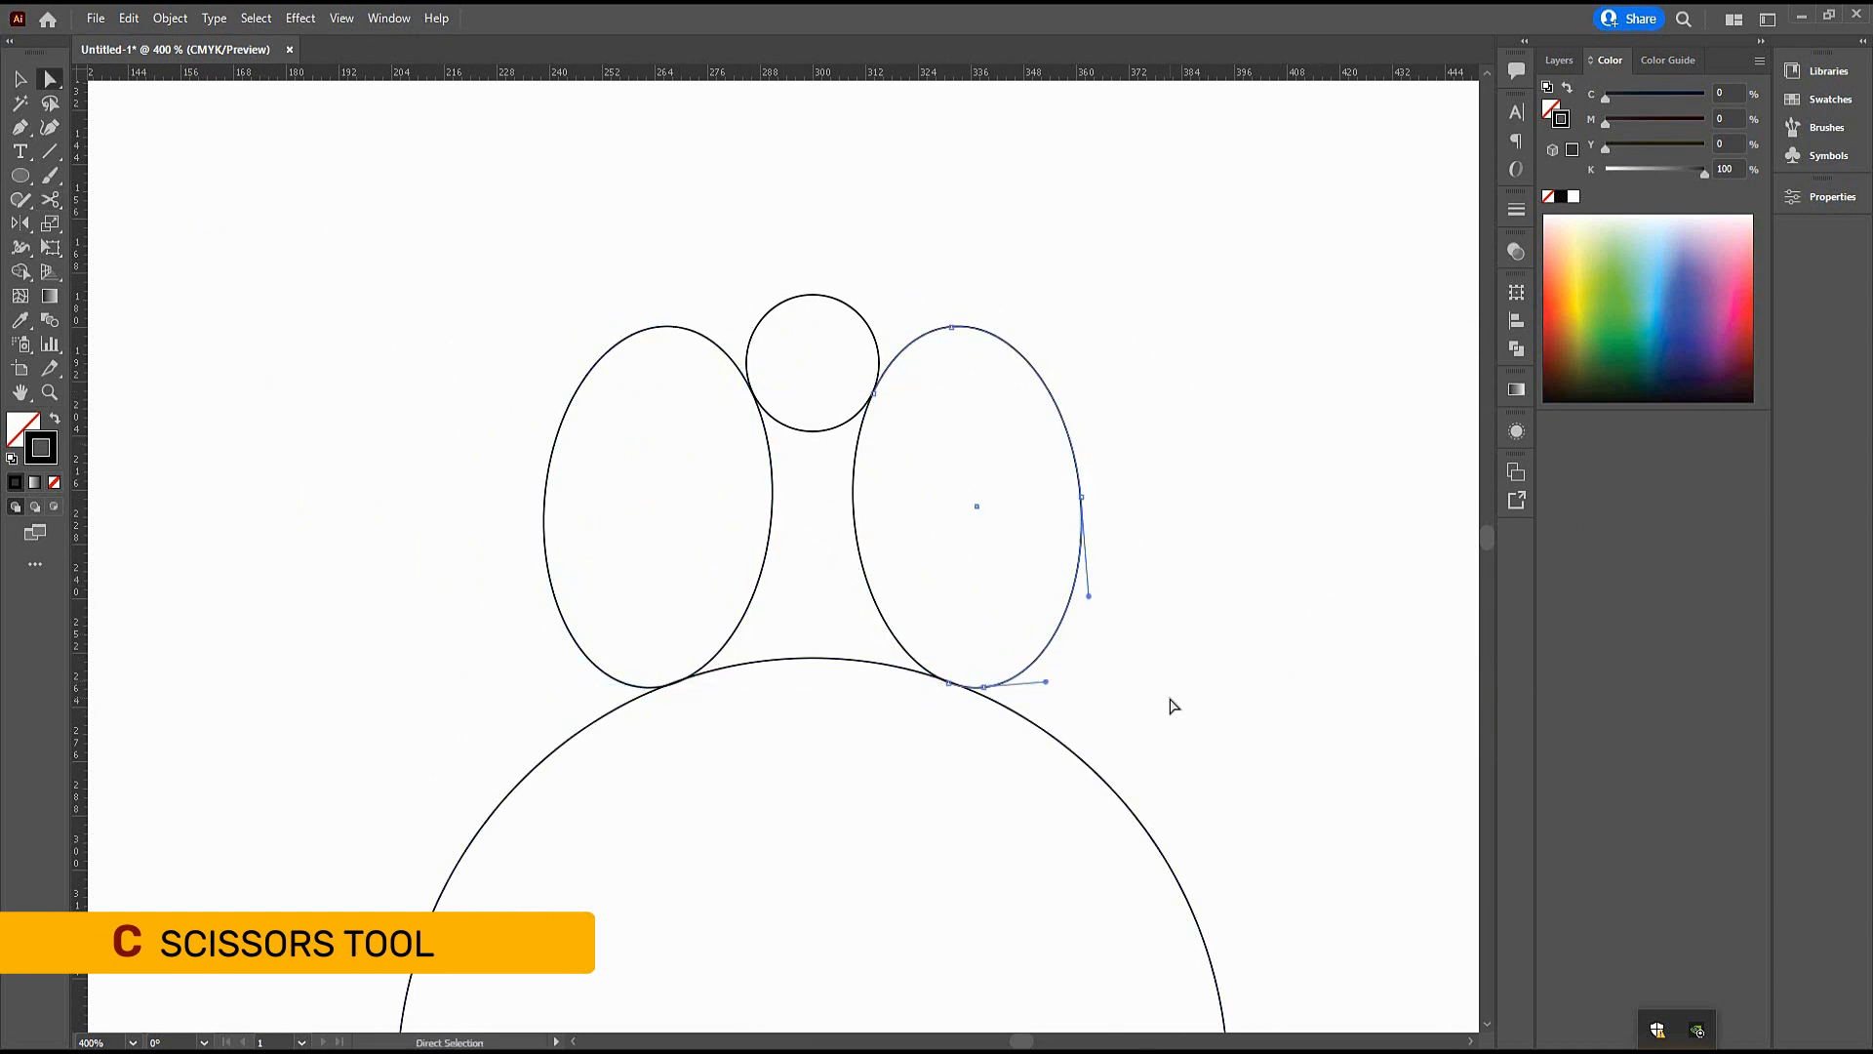
key("Delete")
left_click_drag(1021, 493, 1142, 411)
key("Delete")
key("Delete")
left_click_drag(532, 379, 680, 597)
key("Delete")
key("Delete")
Join the ends of the two inner curves into a closed neck shape
left_click_drag(655, 458, 1119, 612)
key("ctrl+j")
left_click(1119, 611, "ctrl")
Select the two circles and the neck and unite them into a single cutting-board outline
left_click_drag(849, 849, 693, 571)
scroll(619, 566, "down", 2)
left_click_drag(297, 201, 1033, 949)
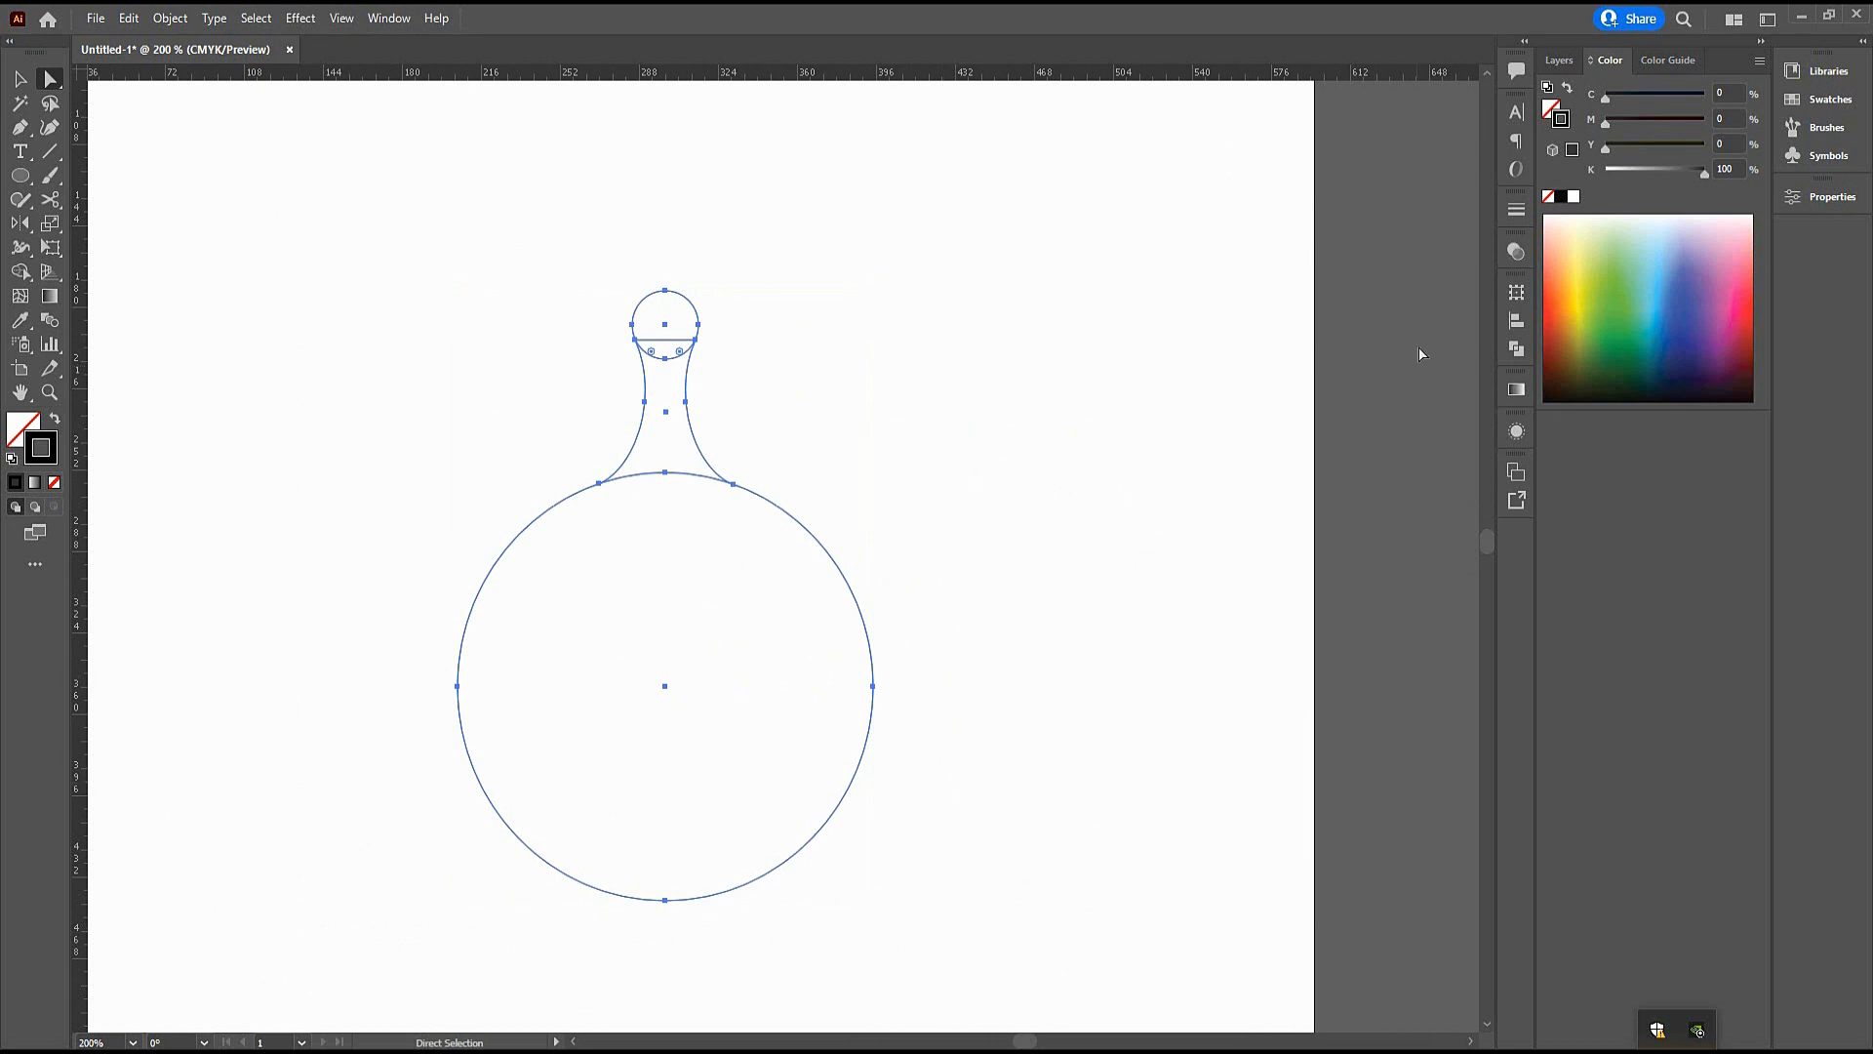
left_click(1518, 359)
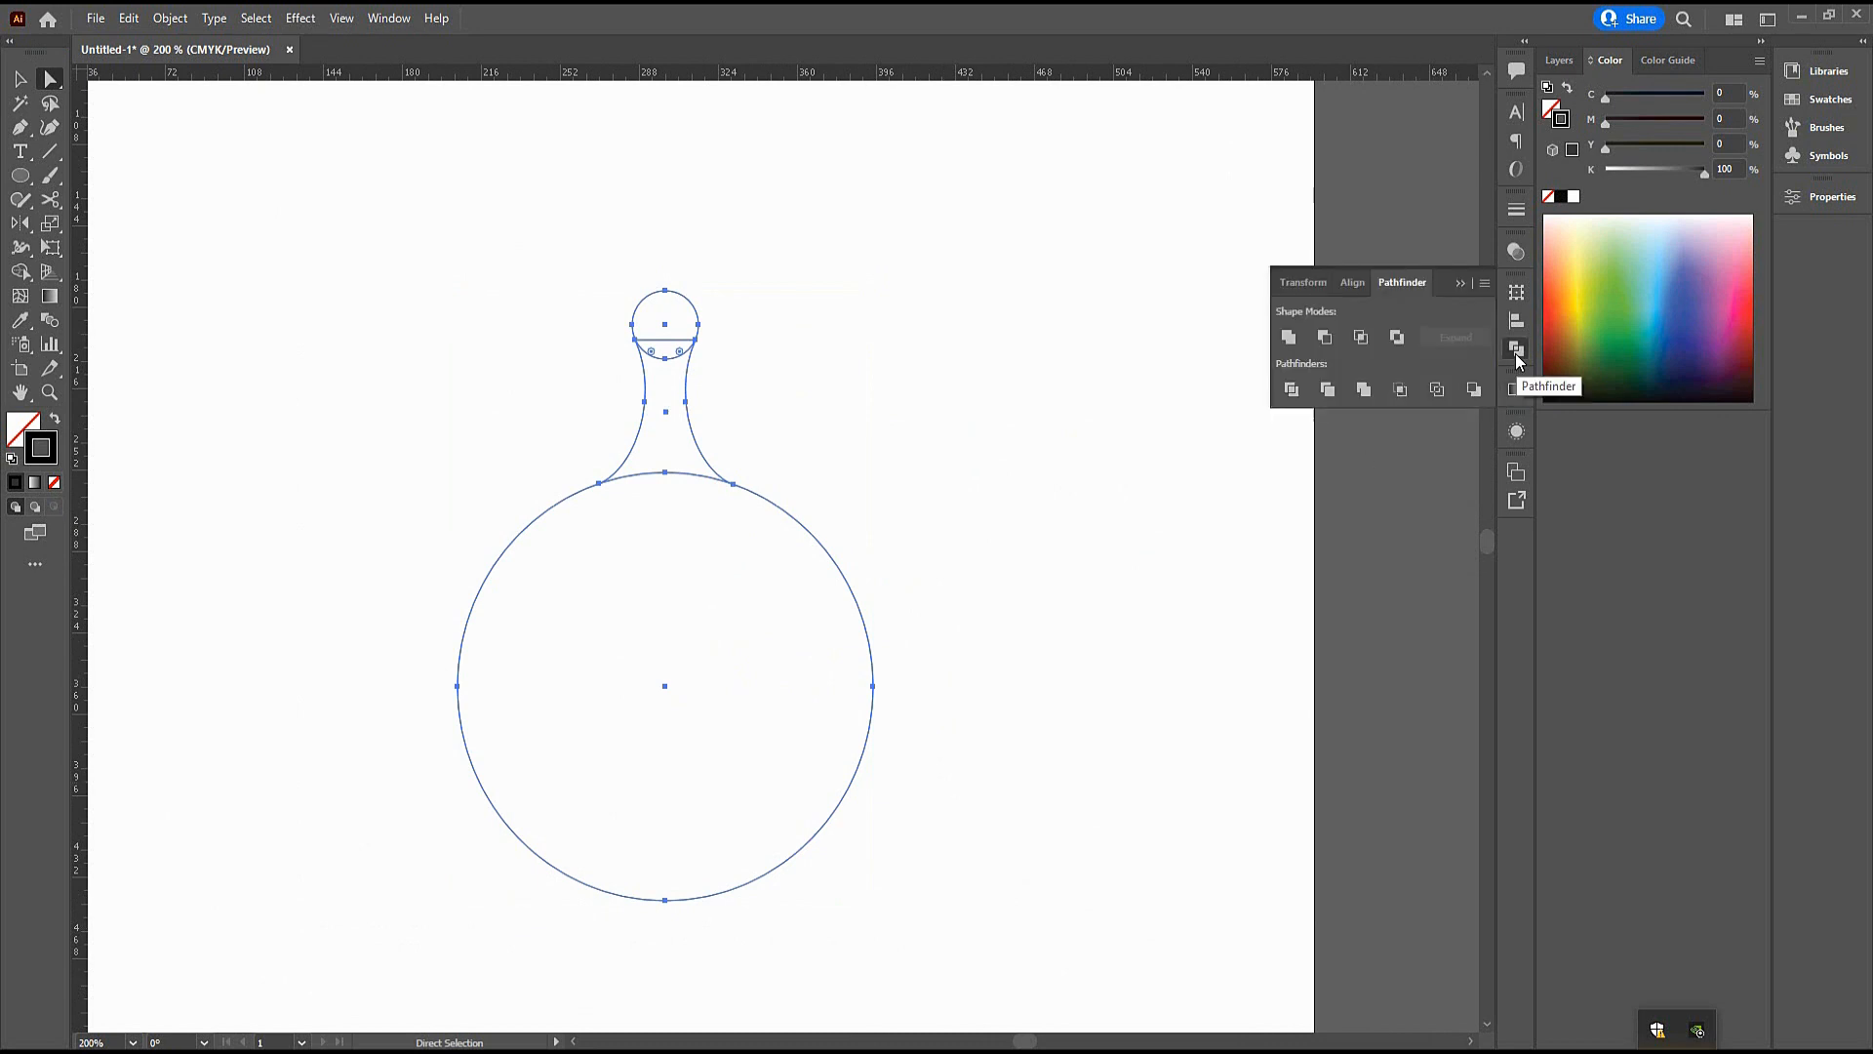
left_click(1290, 337)
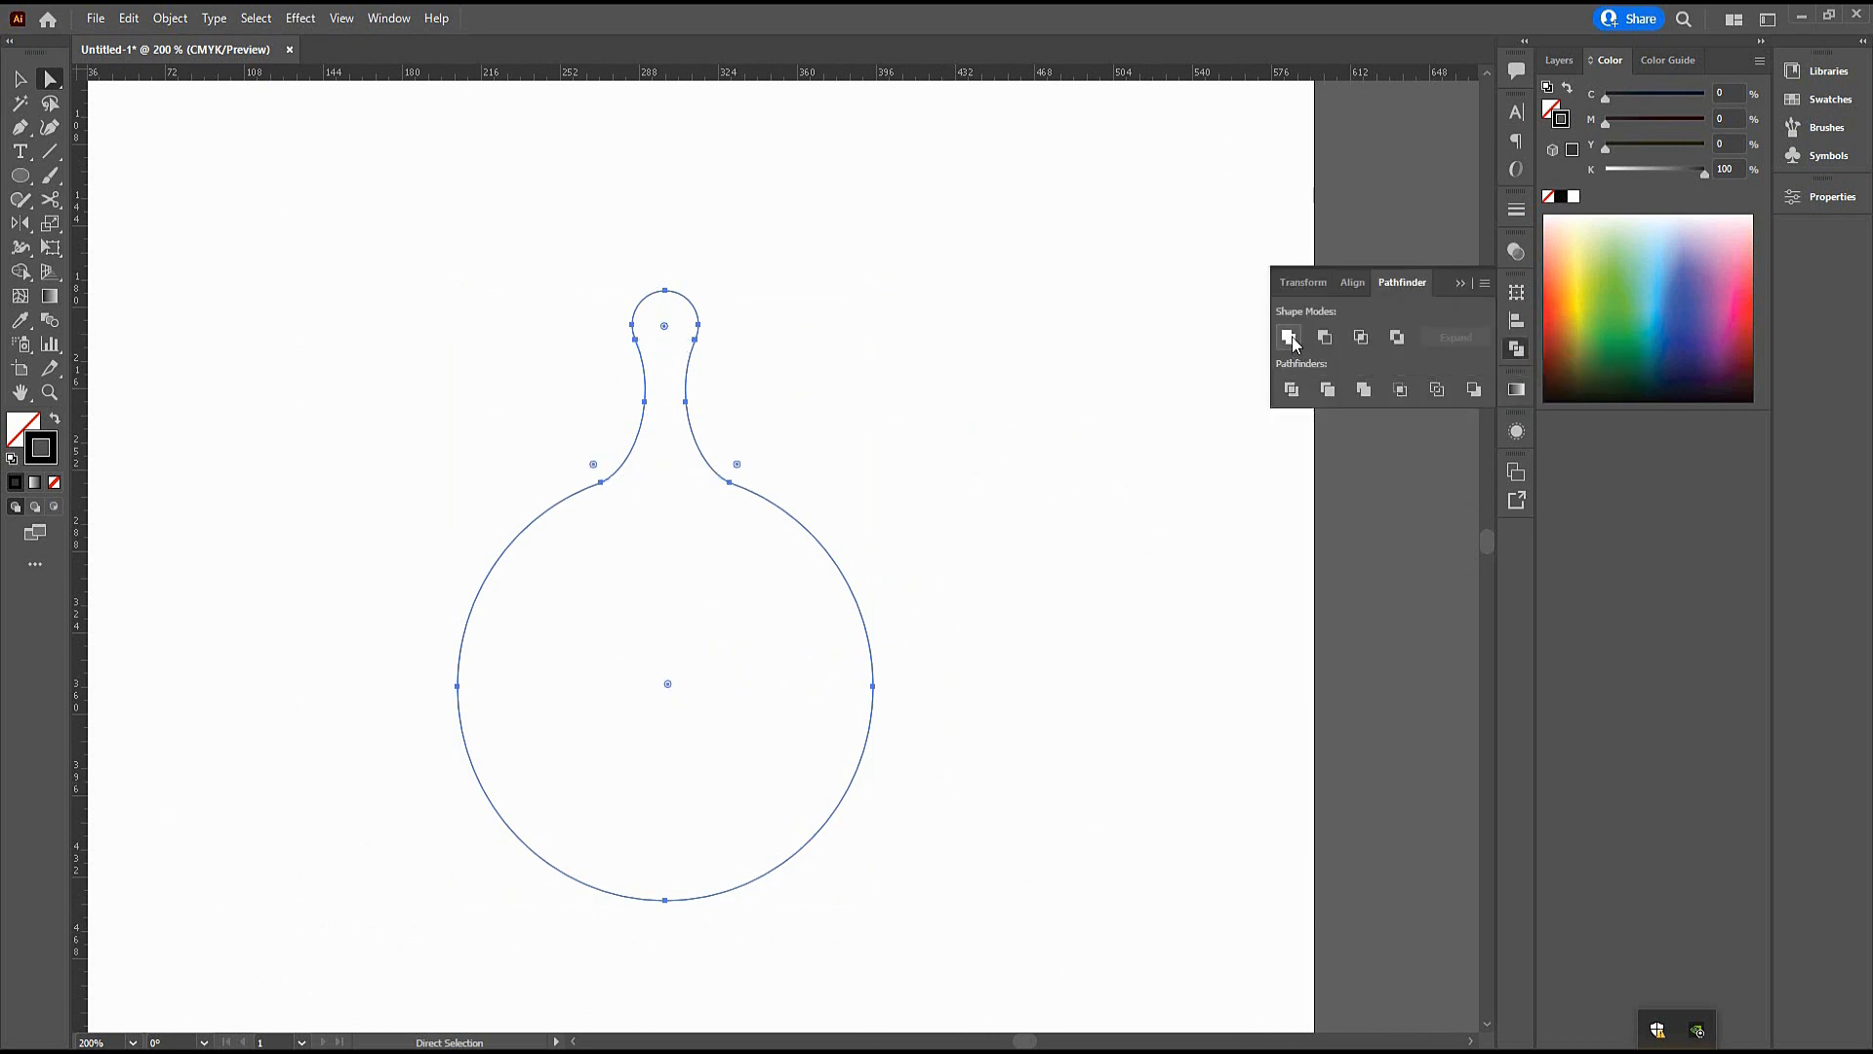
Swap the board's stroke and fill so it is solid without an outline, and recolor the fill orange
key("a")
key("shift+x")
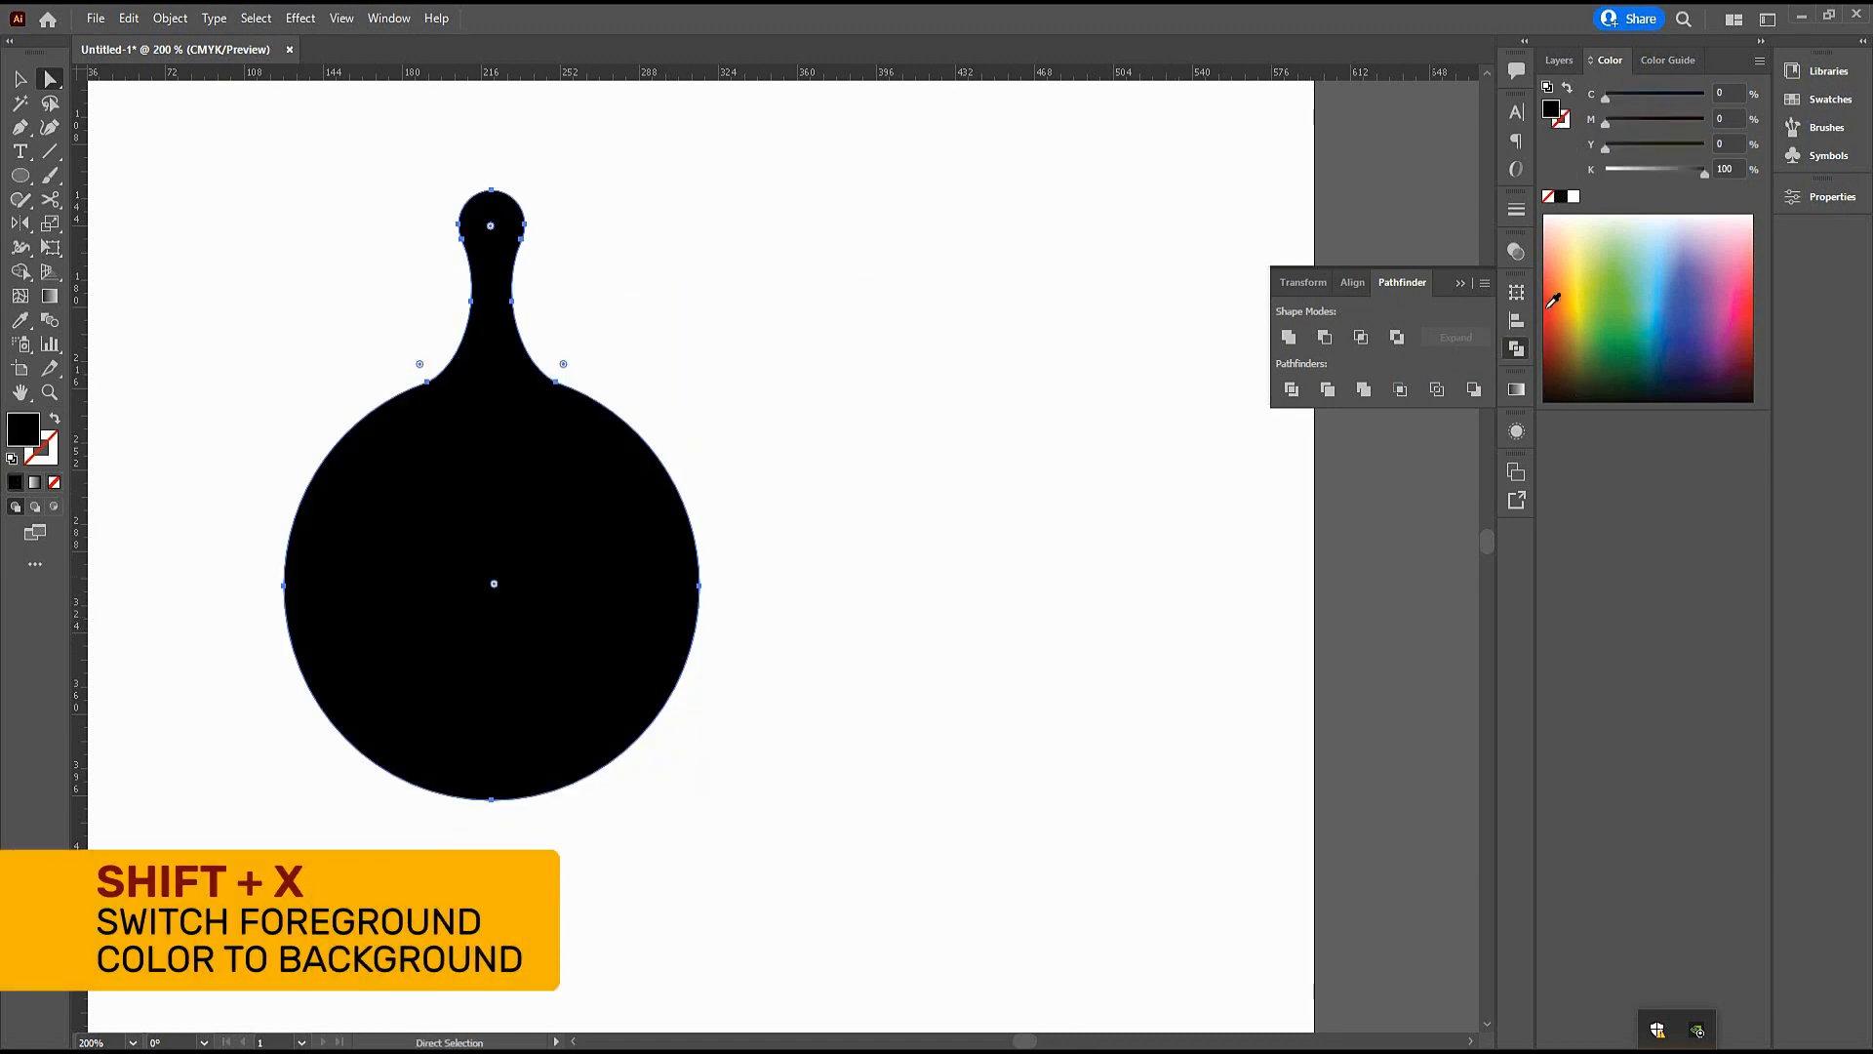
left_click(1555, 306)
left_click(1129, 602)
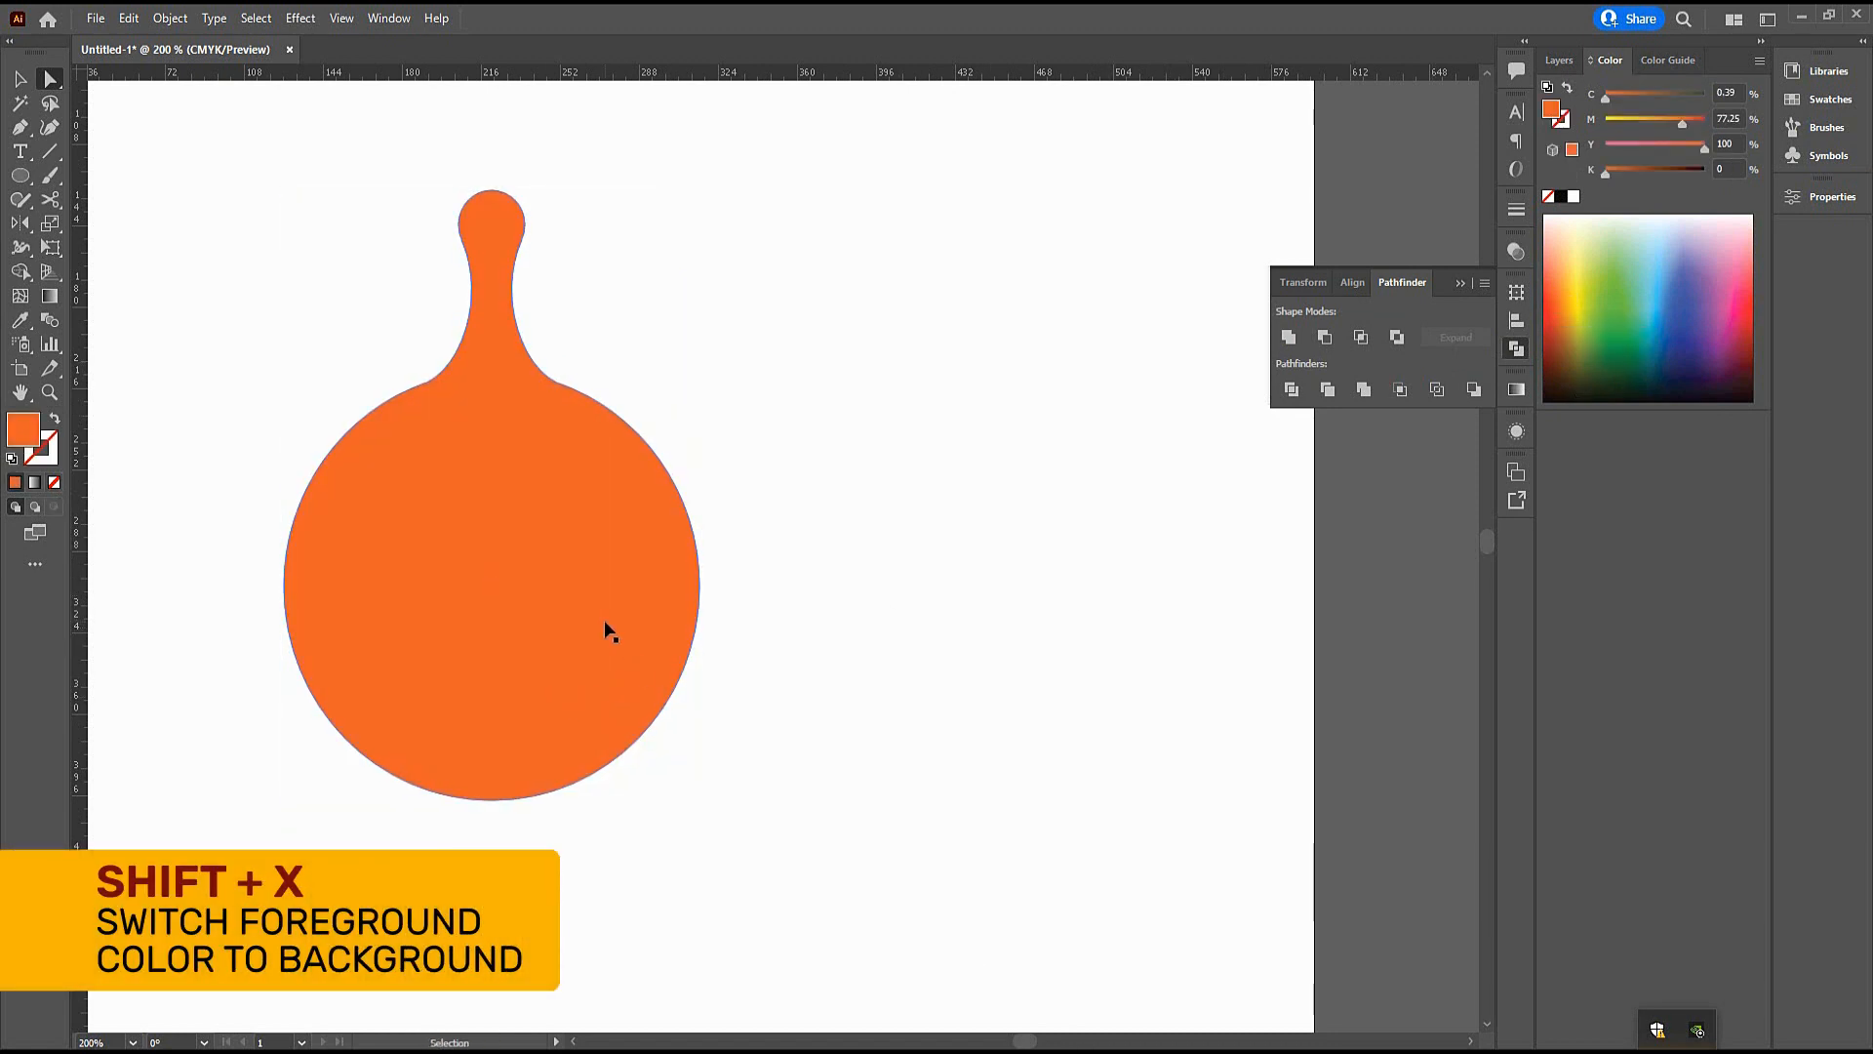
Bring the orange board into the Photoshop chicken document as a smart object and scale it to about 212%
left_click_drag(610, 632, 648, 648)
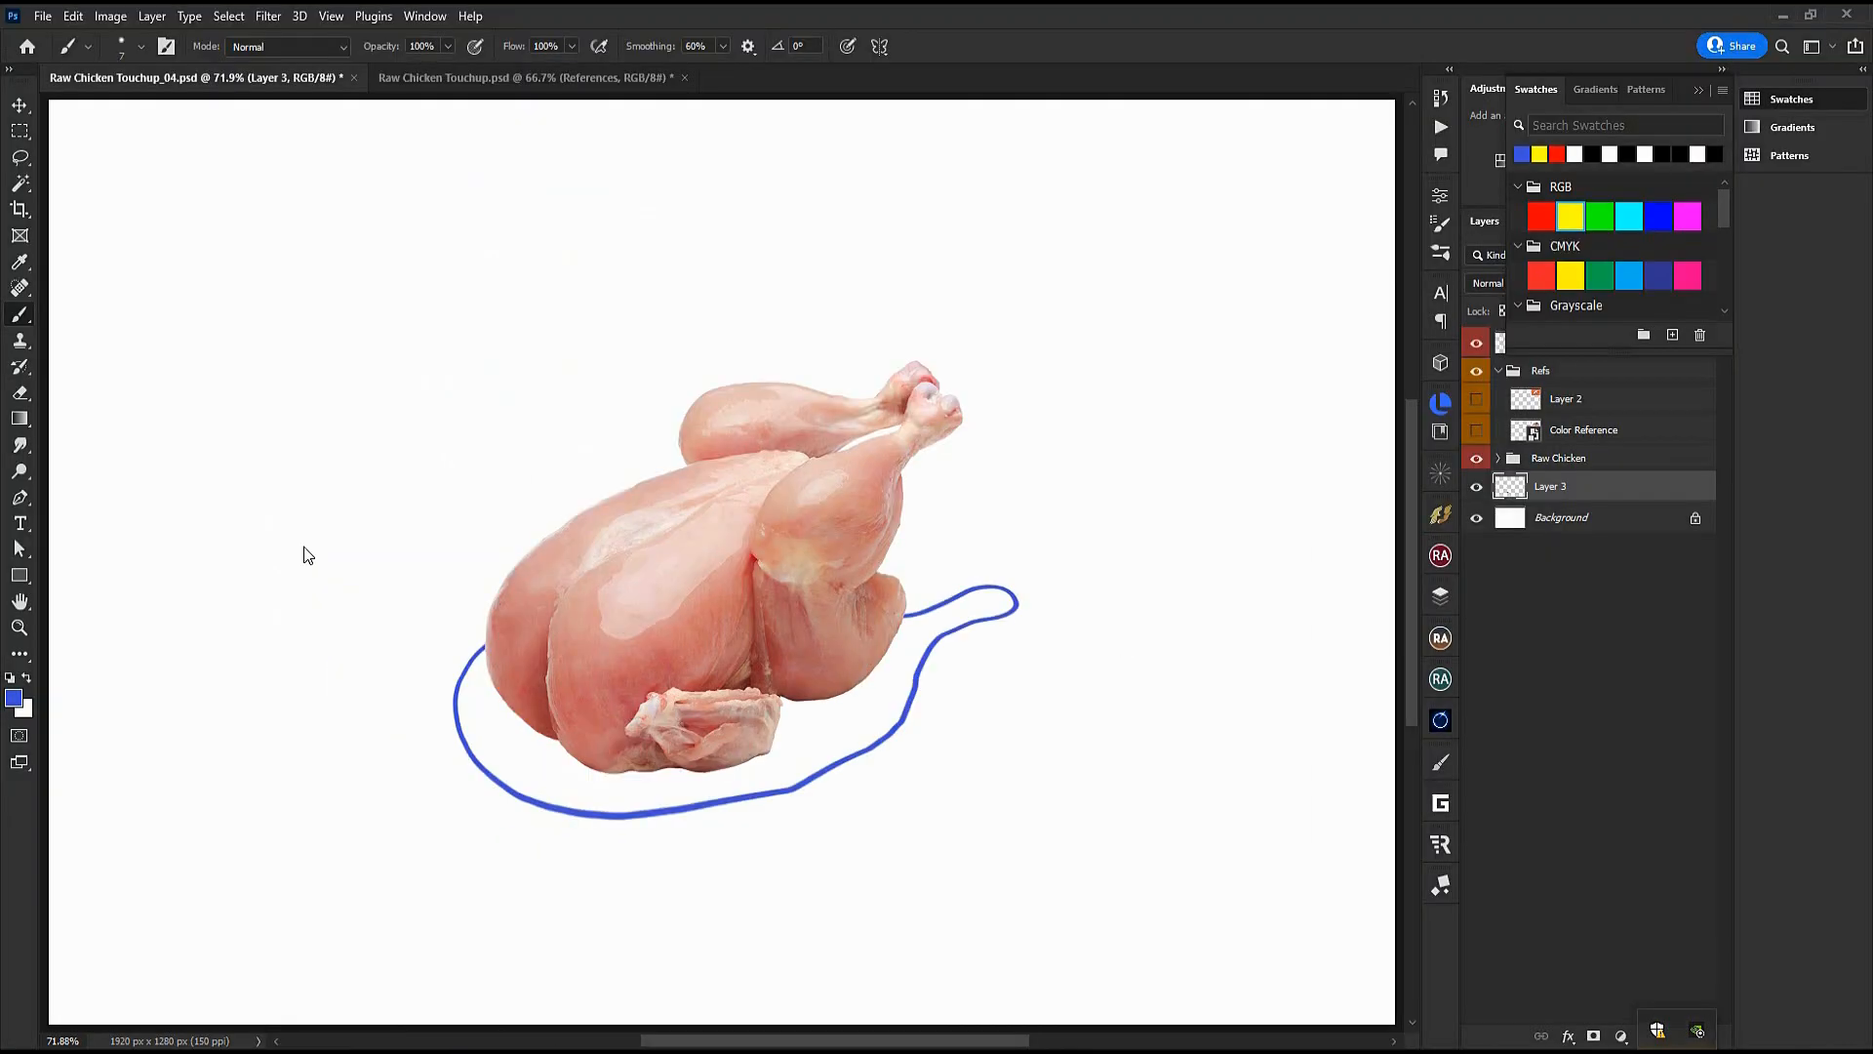
key("ctrl+v")
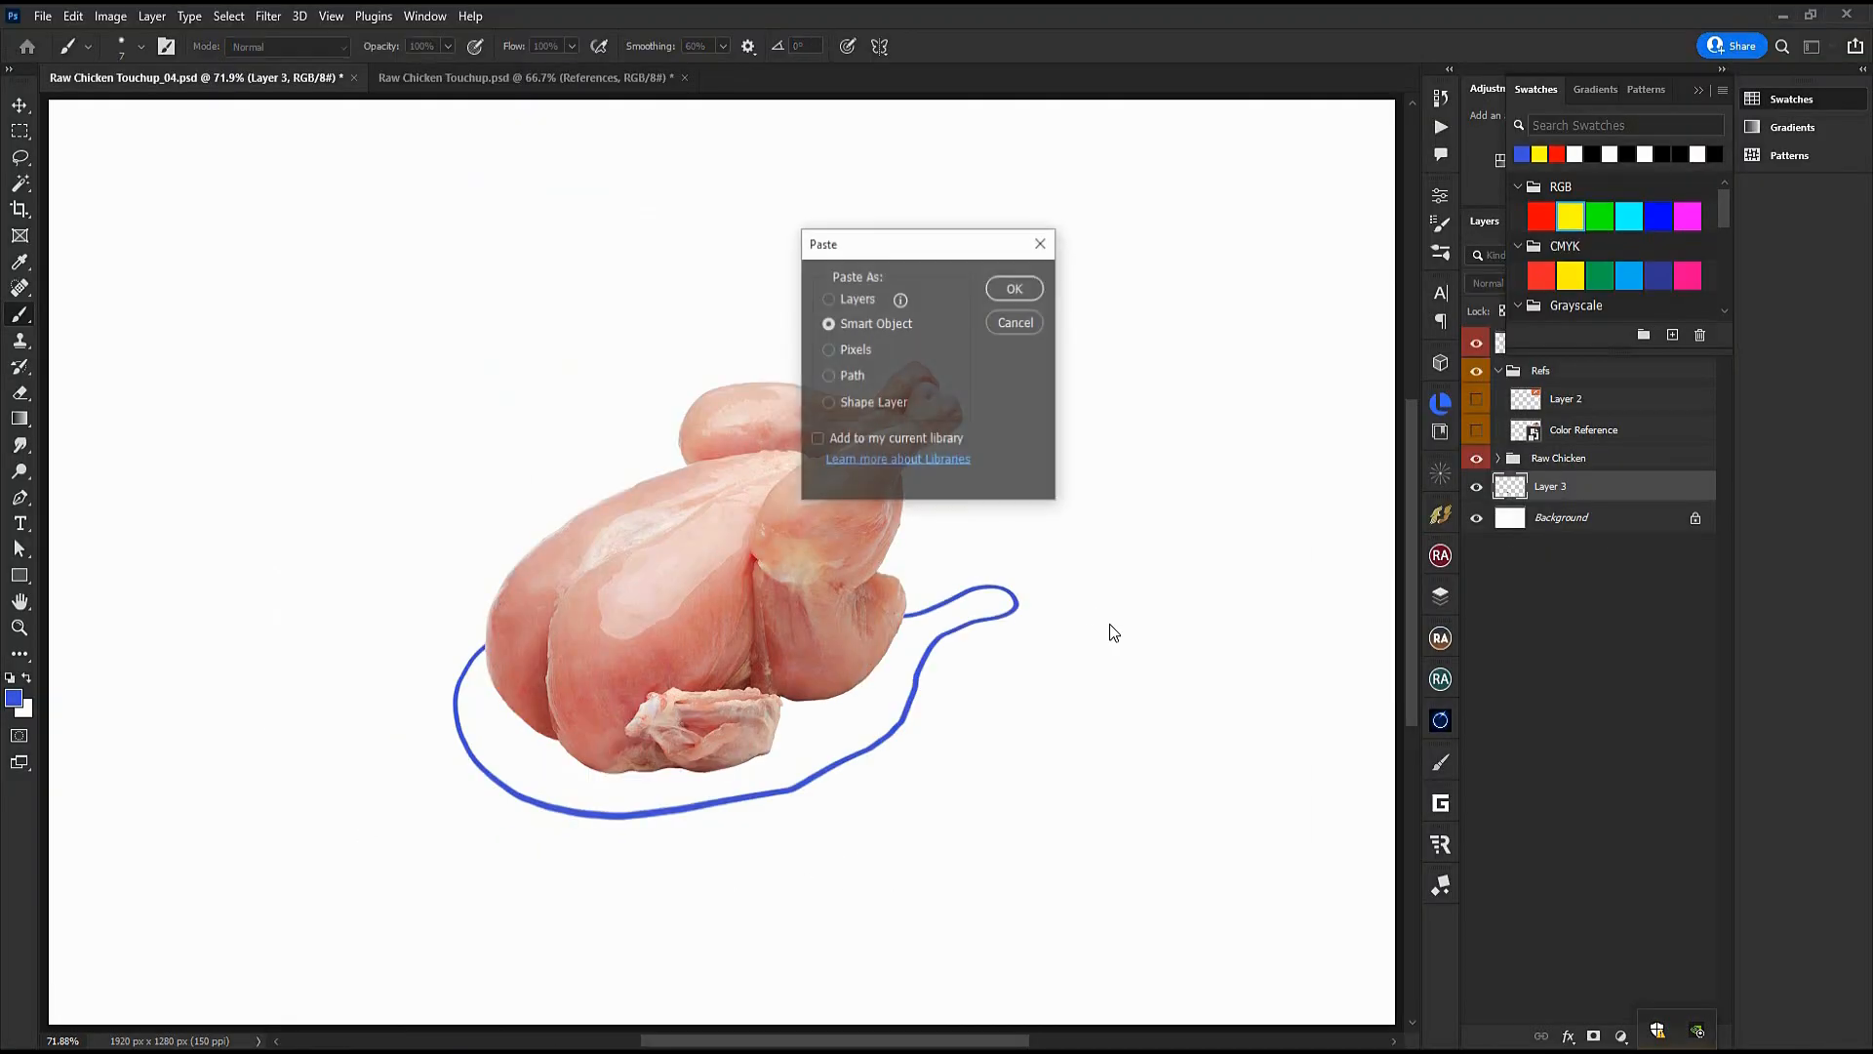
left_click(1015, 289)
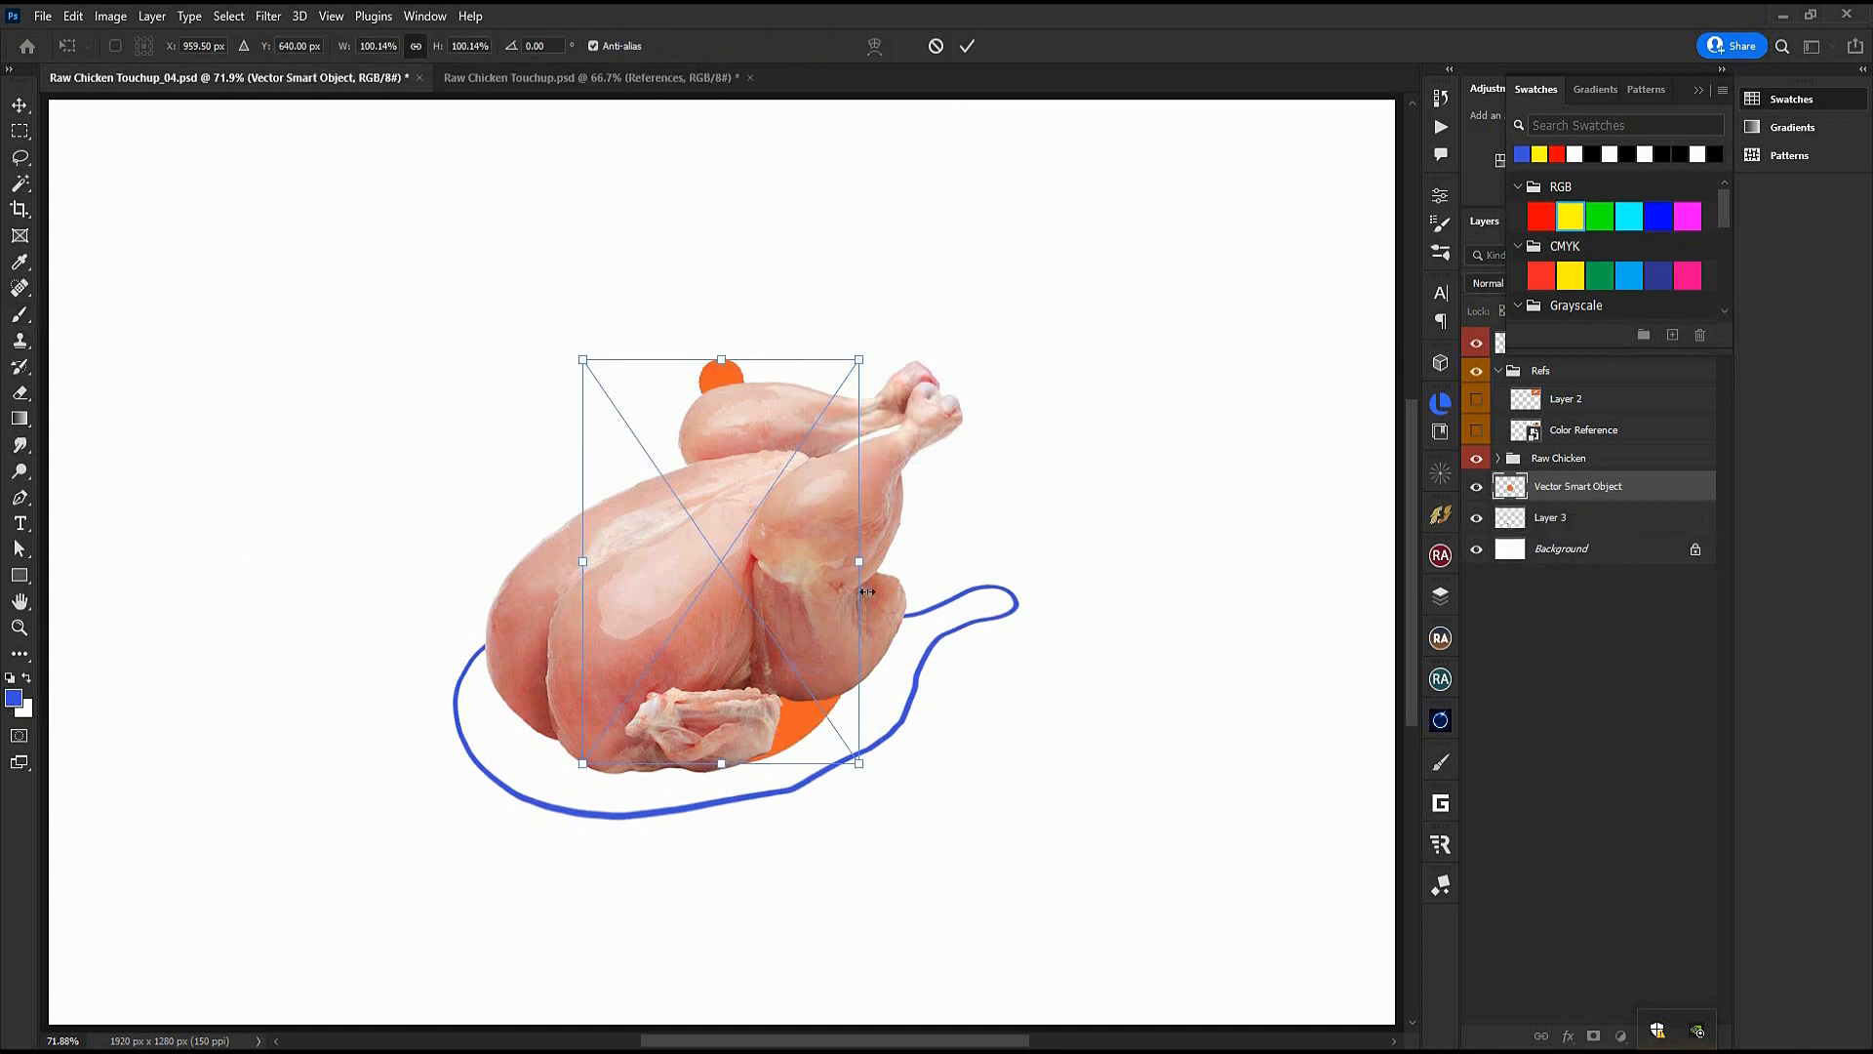
left_click_drag(862, 760, 1061, 961)
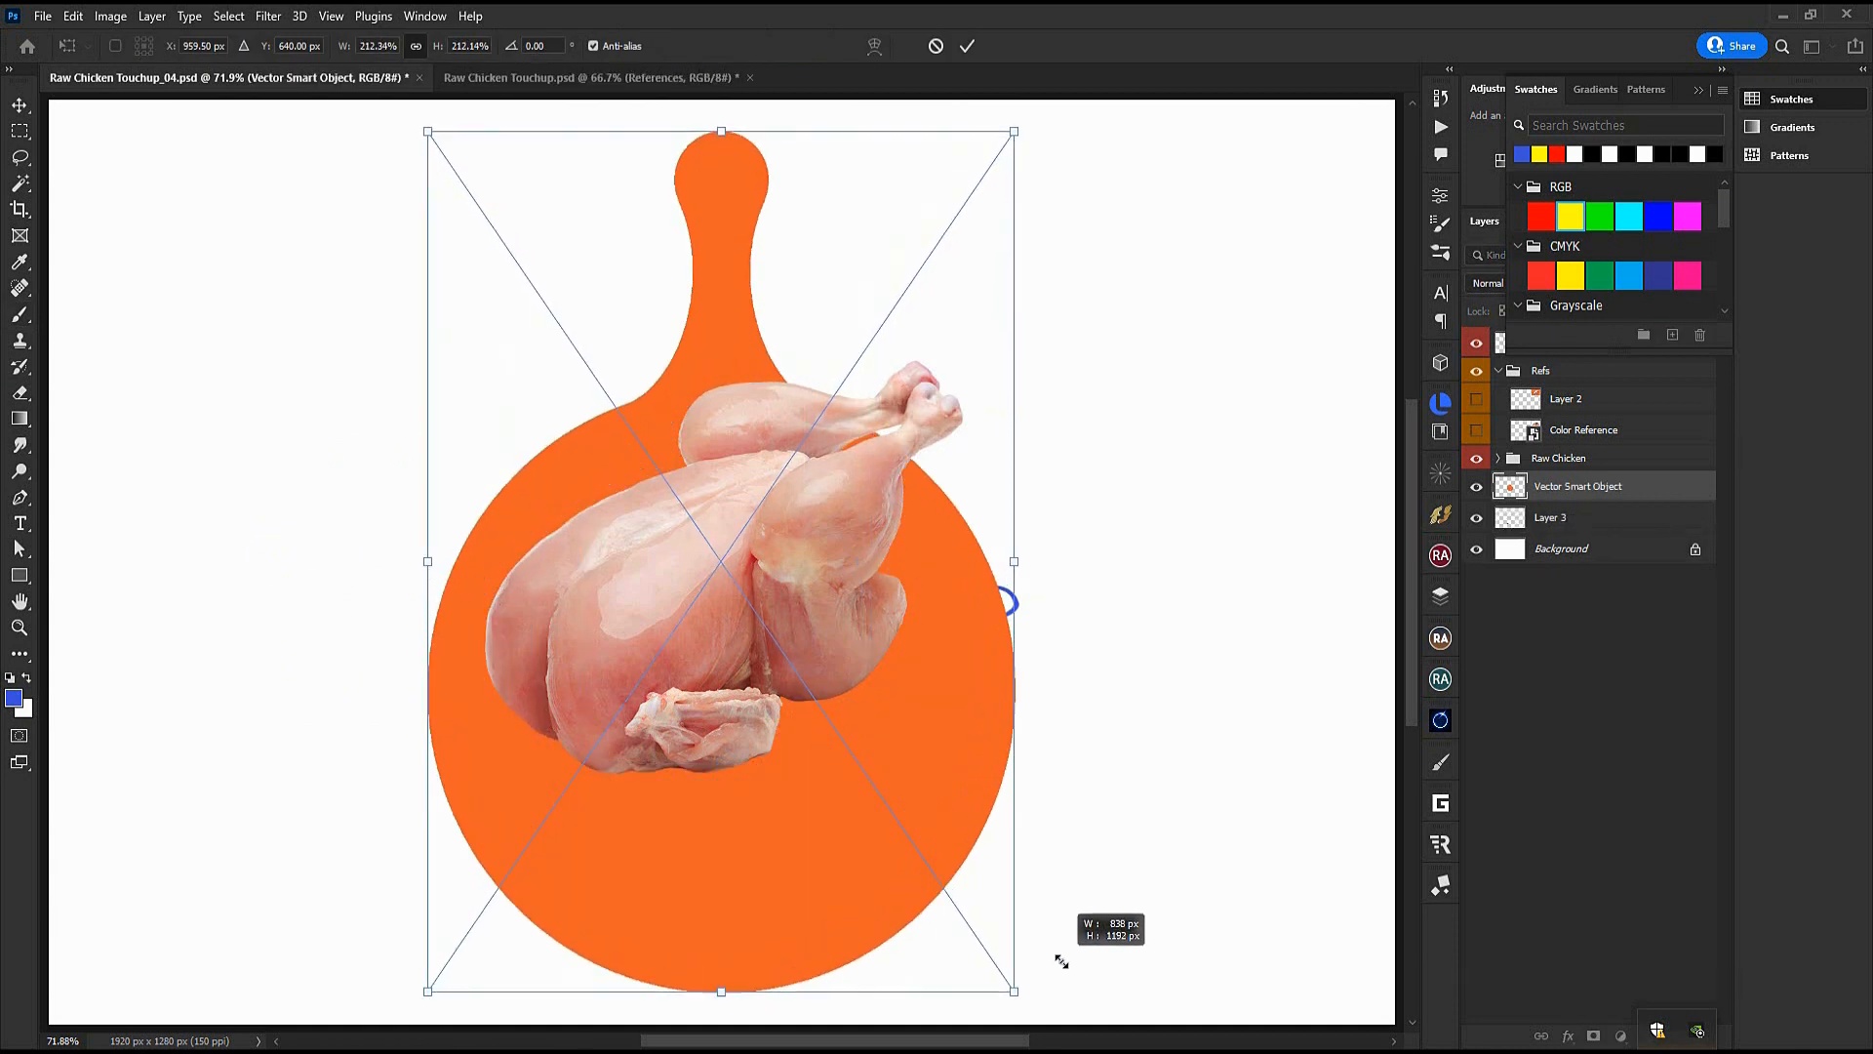
key("Return")
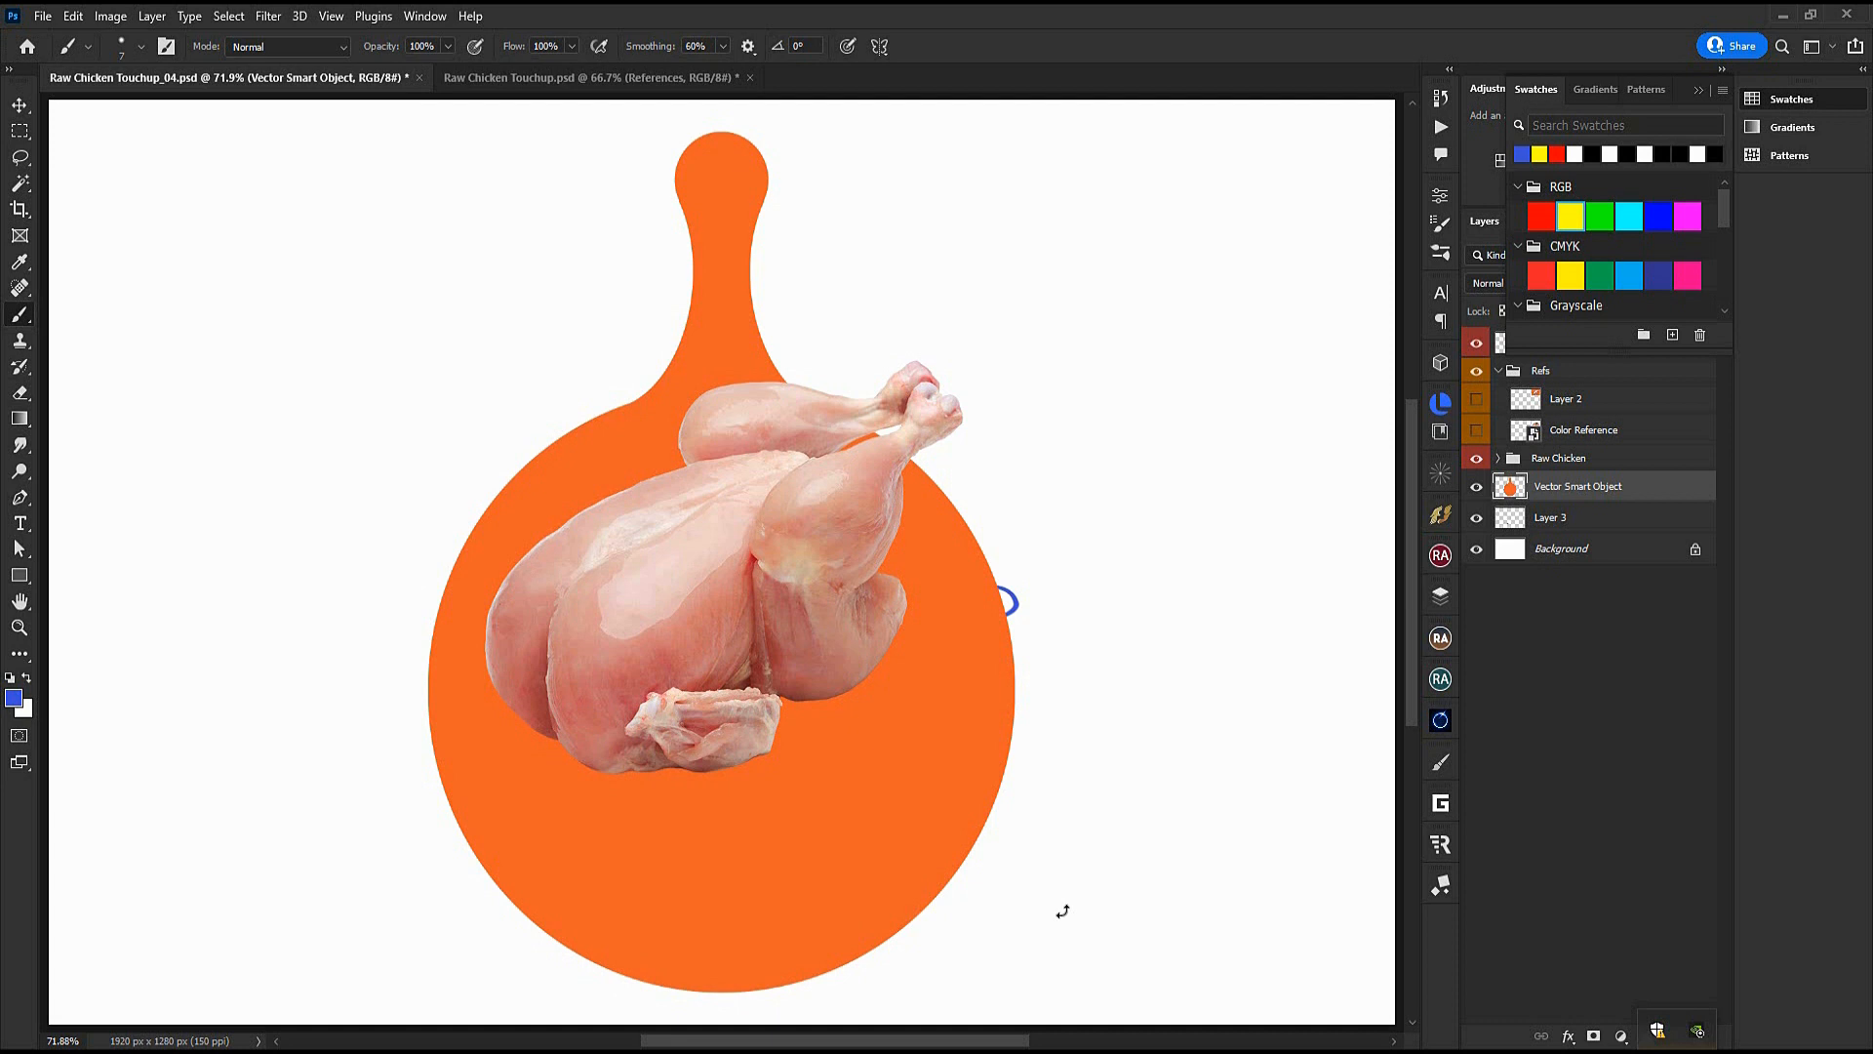
Scale, rotate and distort the orange board into perspective beneath the chicken, roughly following the sketched outline, with its handle behind the legs
key("ctrl+t")
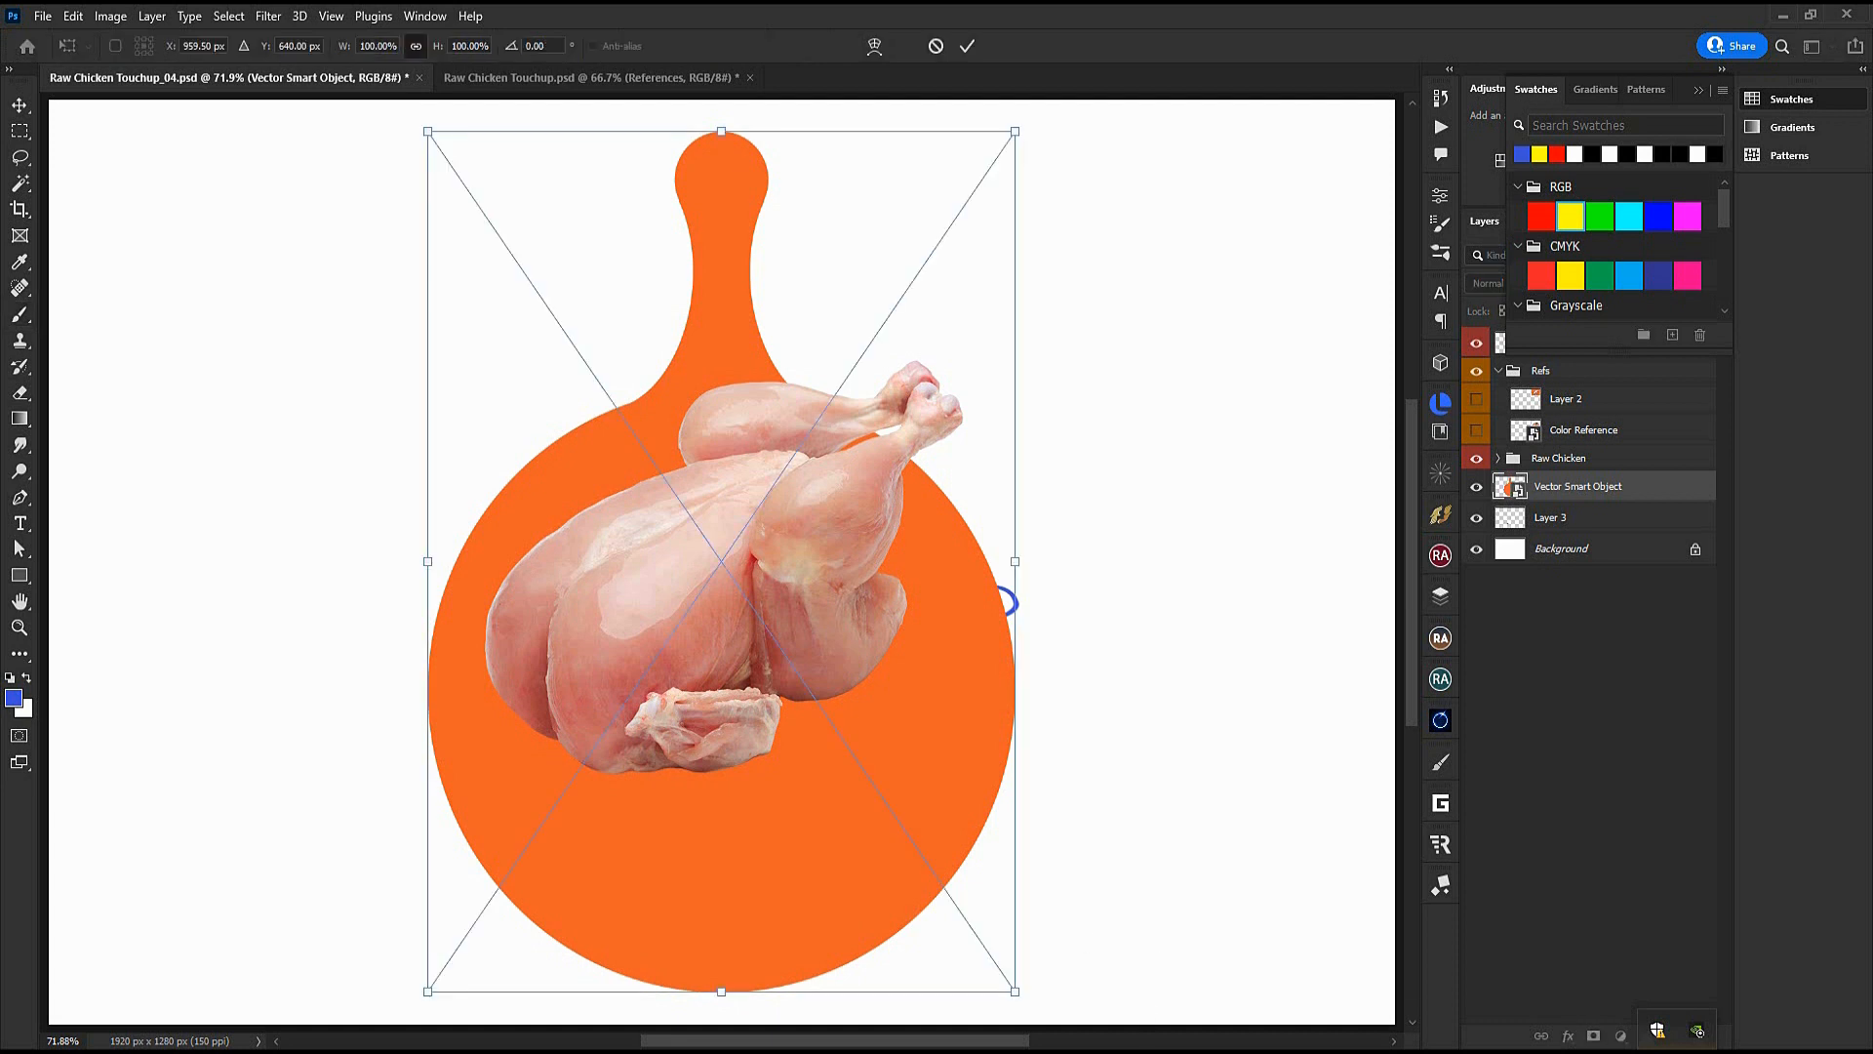
left_click_drag(1019, 996, 894, 857)
left_click_drag(735, 920, 721, 799)
left_click_drag(750, 614, 776, 688)
left_click_drag(417, 707, 401, 678)
left_click_drag(699, 981, 632, 903)
left_click_drag(872, 750, 853, 768)
left_click_drag(851, 474, 891, 458)
left_click_drag(854, 768, 842, 772)
left_click_drag(596, 930, 564, 944)
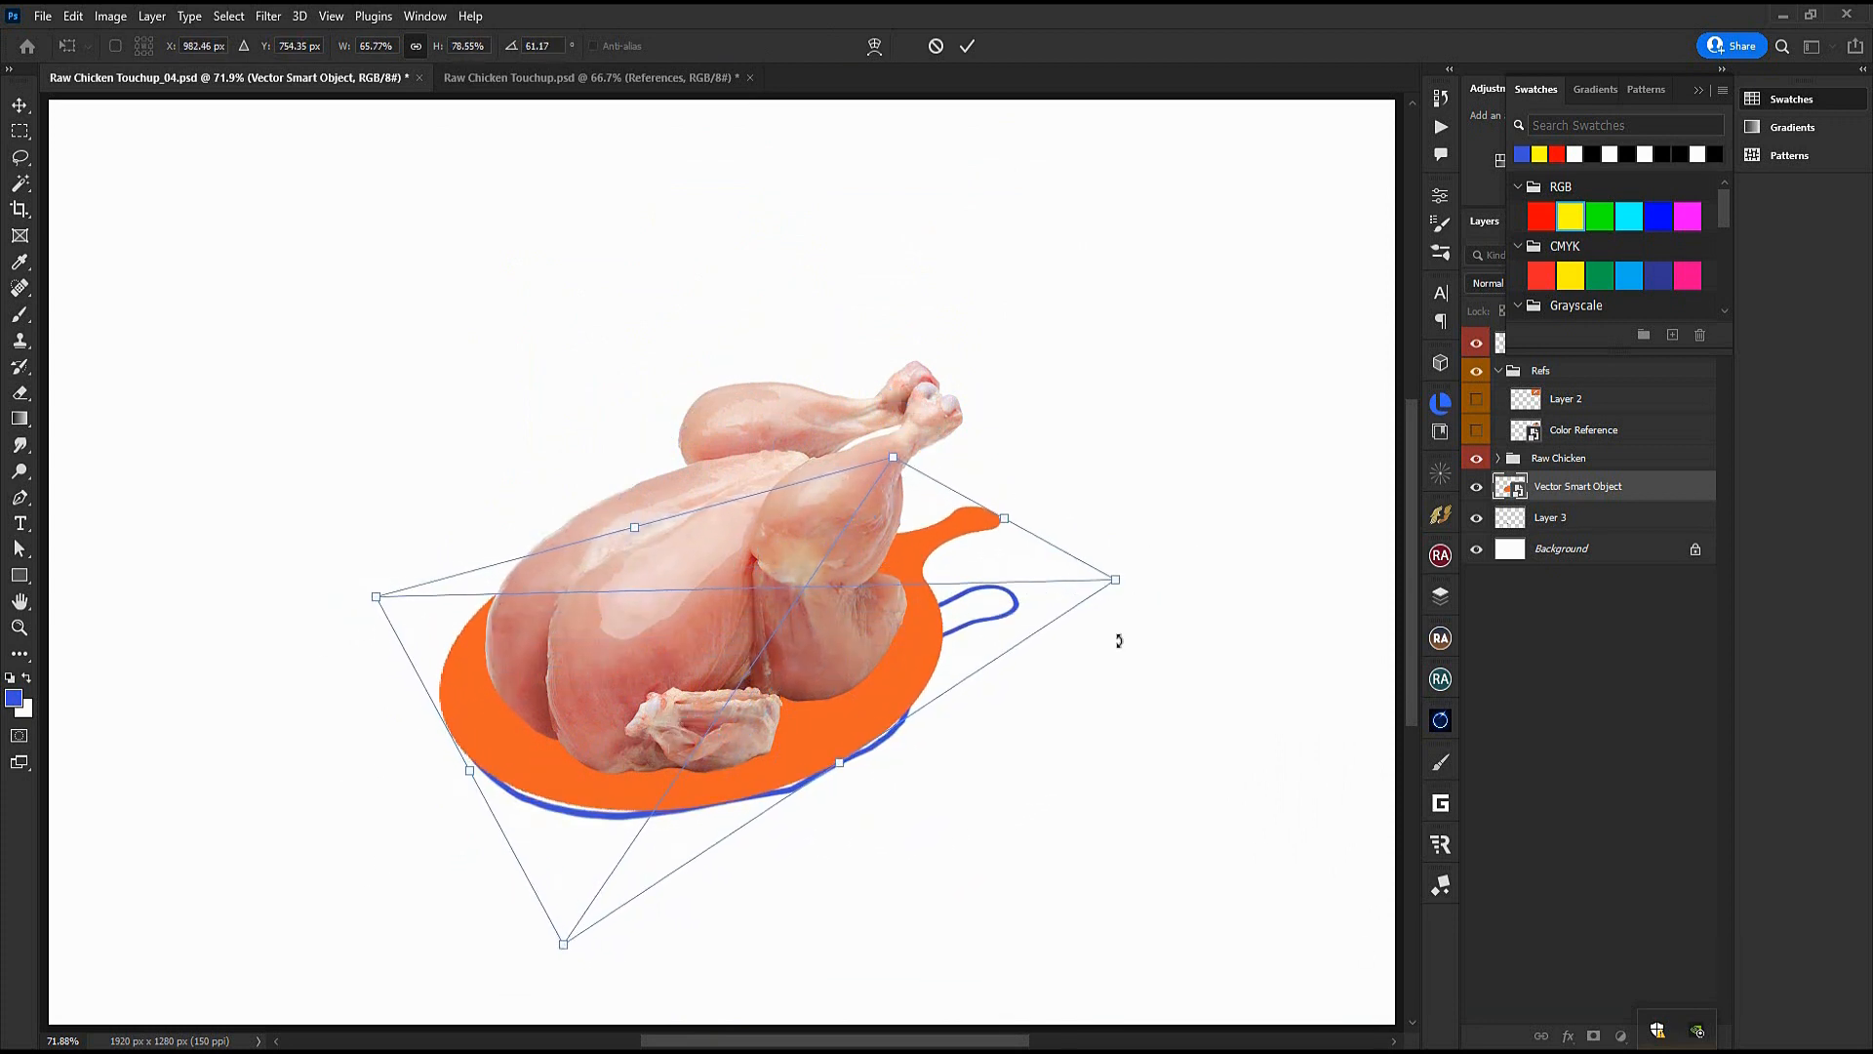
key("Return")
key("b")
key("ctrl+j")
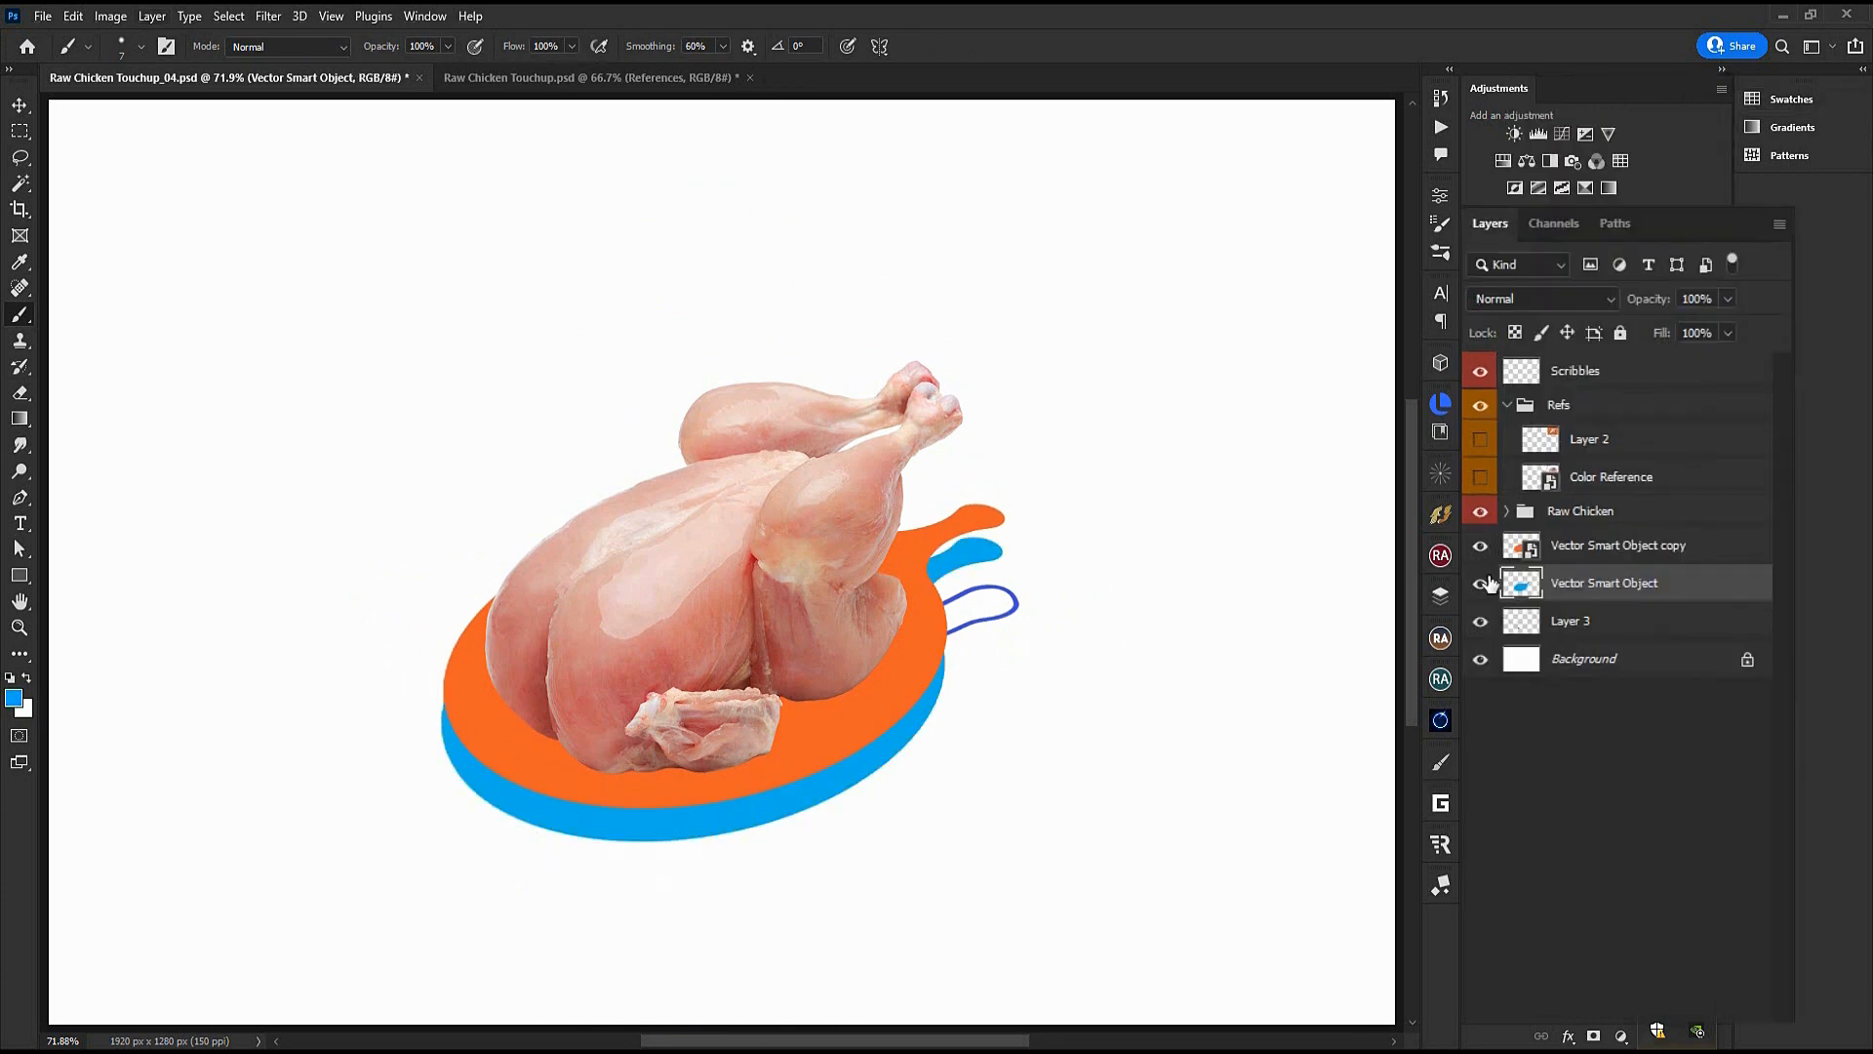
key("ctrl+z")
key("ctrl+z")
key("ctrl+z")
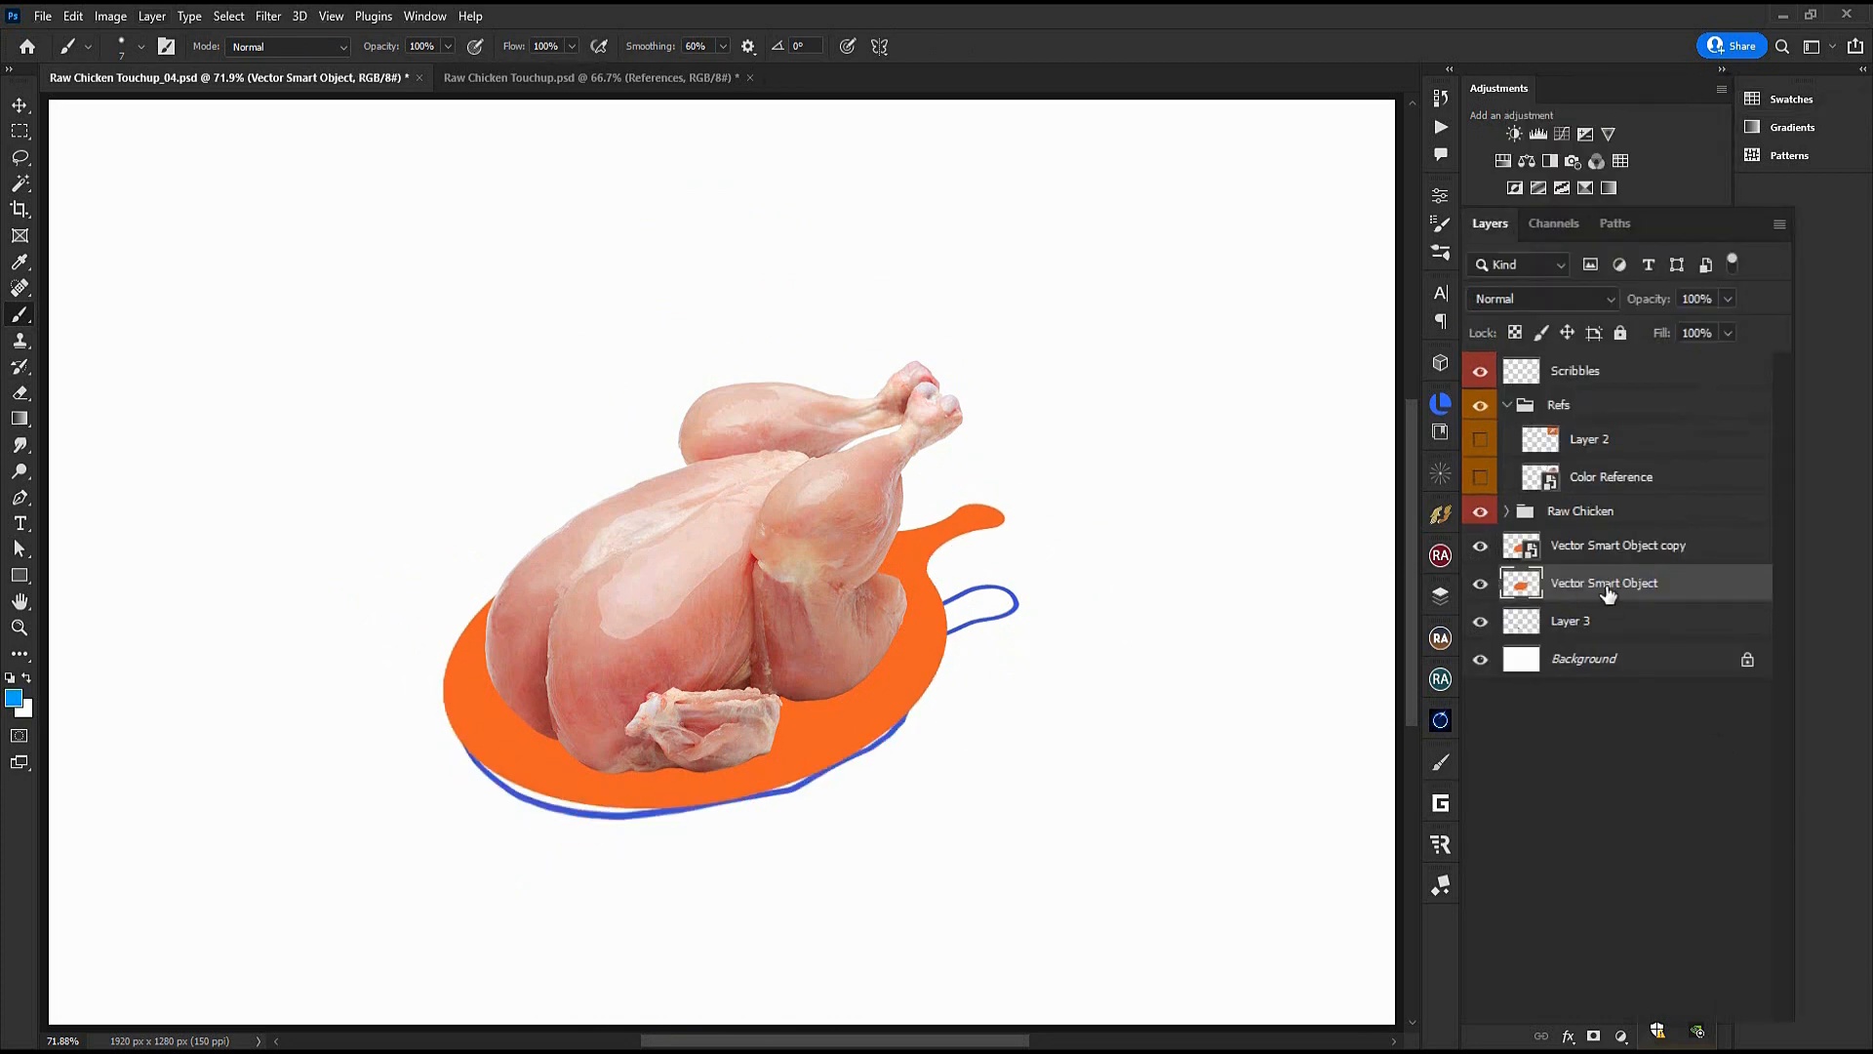
key("Delete")
Duplicate the board layer, rasterize the lower copy and fill its shape with blue for the board's side
left_click(1618, 546)
key("ctrl+j")
right_click(1617, 584)
left_click(1580, 644)
key("alt+shift+BackSpace")
Nudge the blue board copy downward and slightly left so it shows as the thickness below the orange top
key("ctrl+Down")
key("ctrl+Down")
key("ctrl+Down")
key("ctrl+Down")
key("ctrl+Down")
key("ctrl+Down")
key("ctrl+Down")
key("ctrl+Left")
key("ctrl+Down")
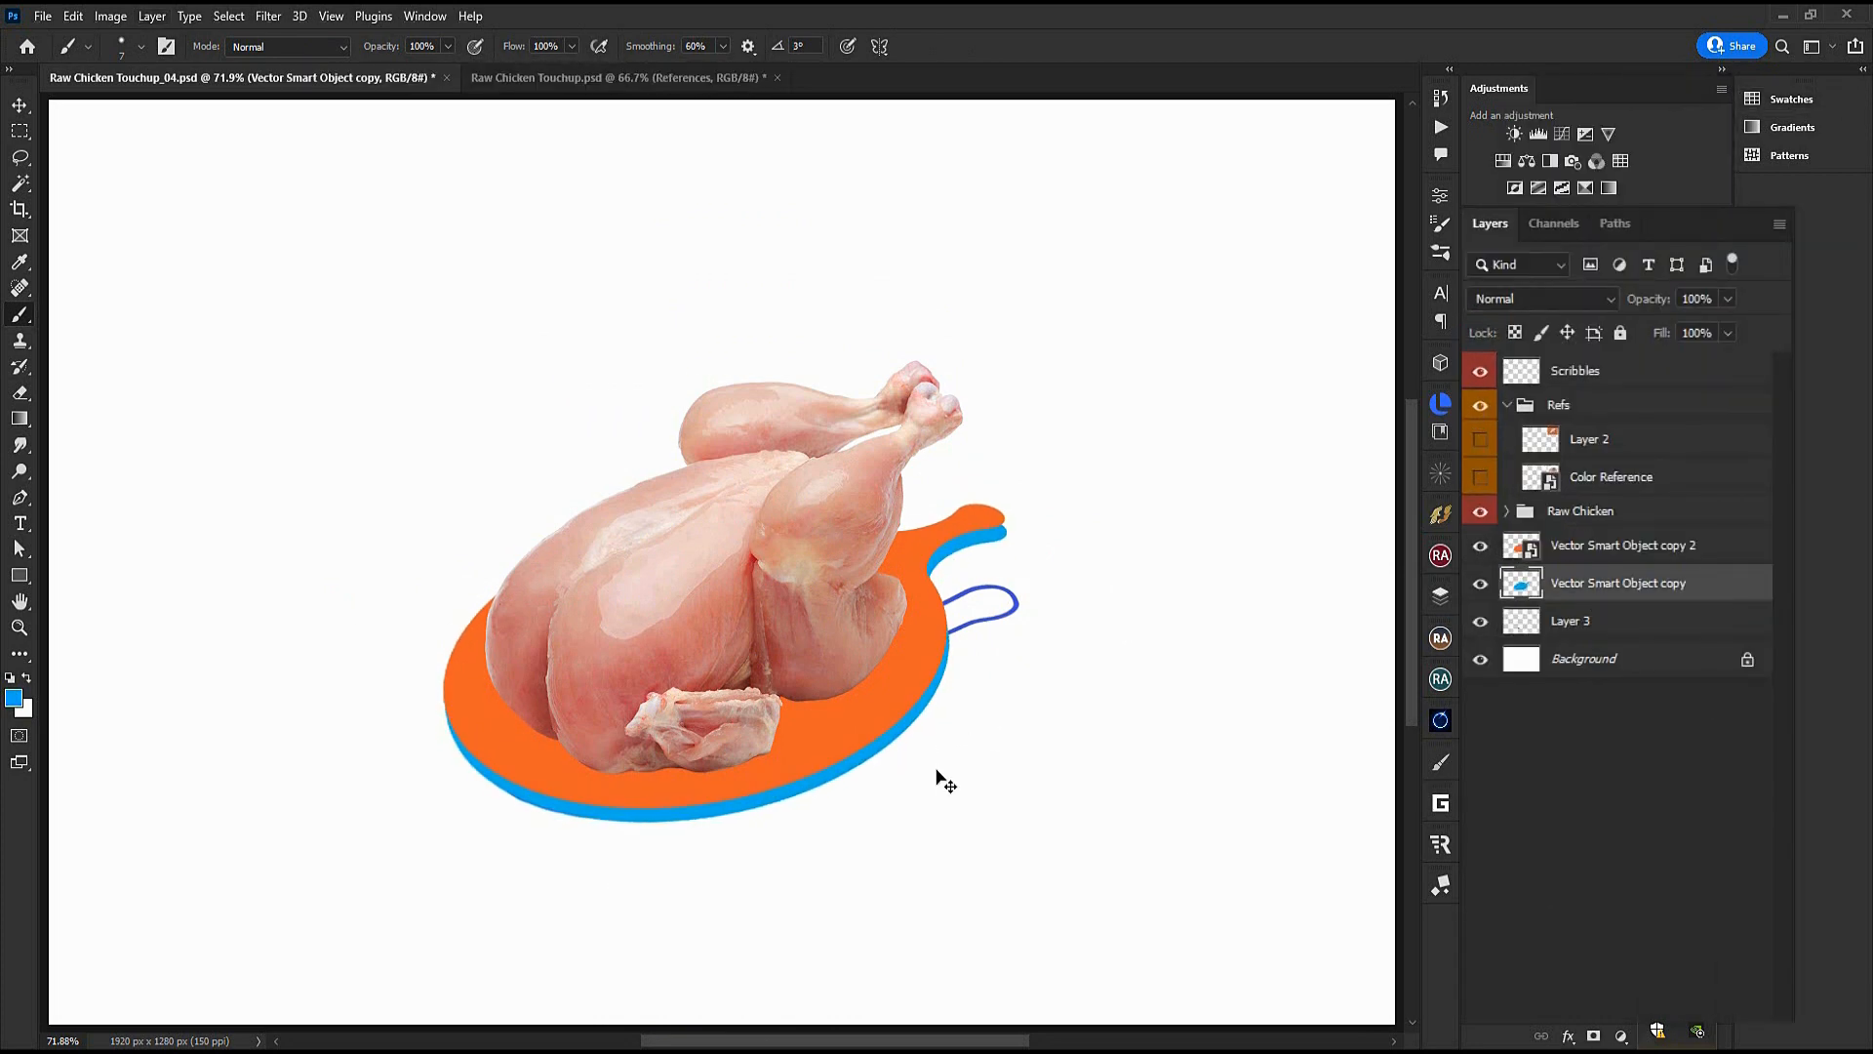
Trace the gap between the blue side and the orange top at the board's left edge with the Pen tool, fill it blue and deselect
scroll(1033, 524, "up", 3)
key("p")
left_click(919, 560)
left_click_drag(902, 478, 881, 471)
left_click(770, 539)
left_click(816, 593)
left_click_drag(919, 560, 919, 532)
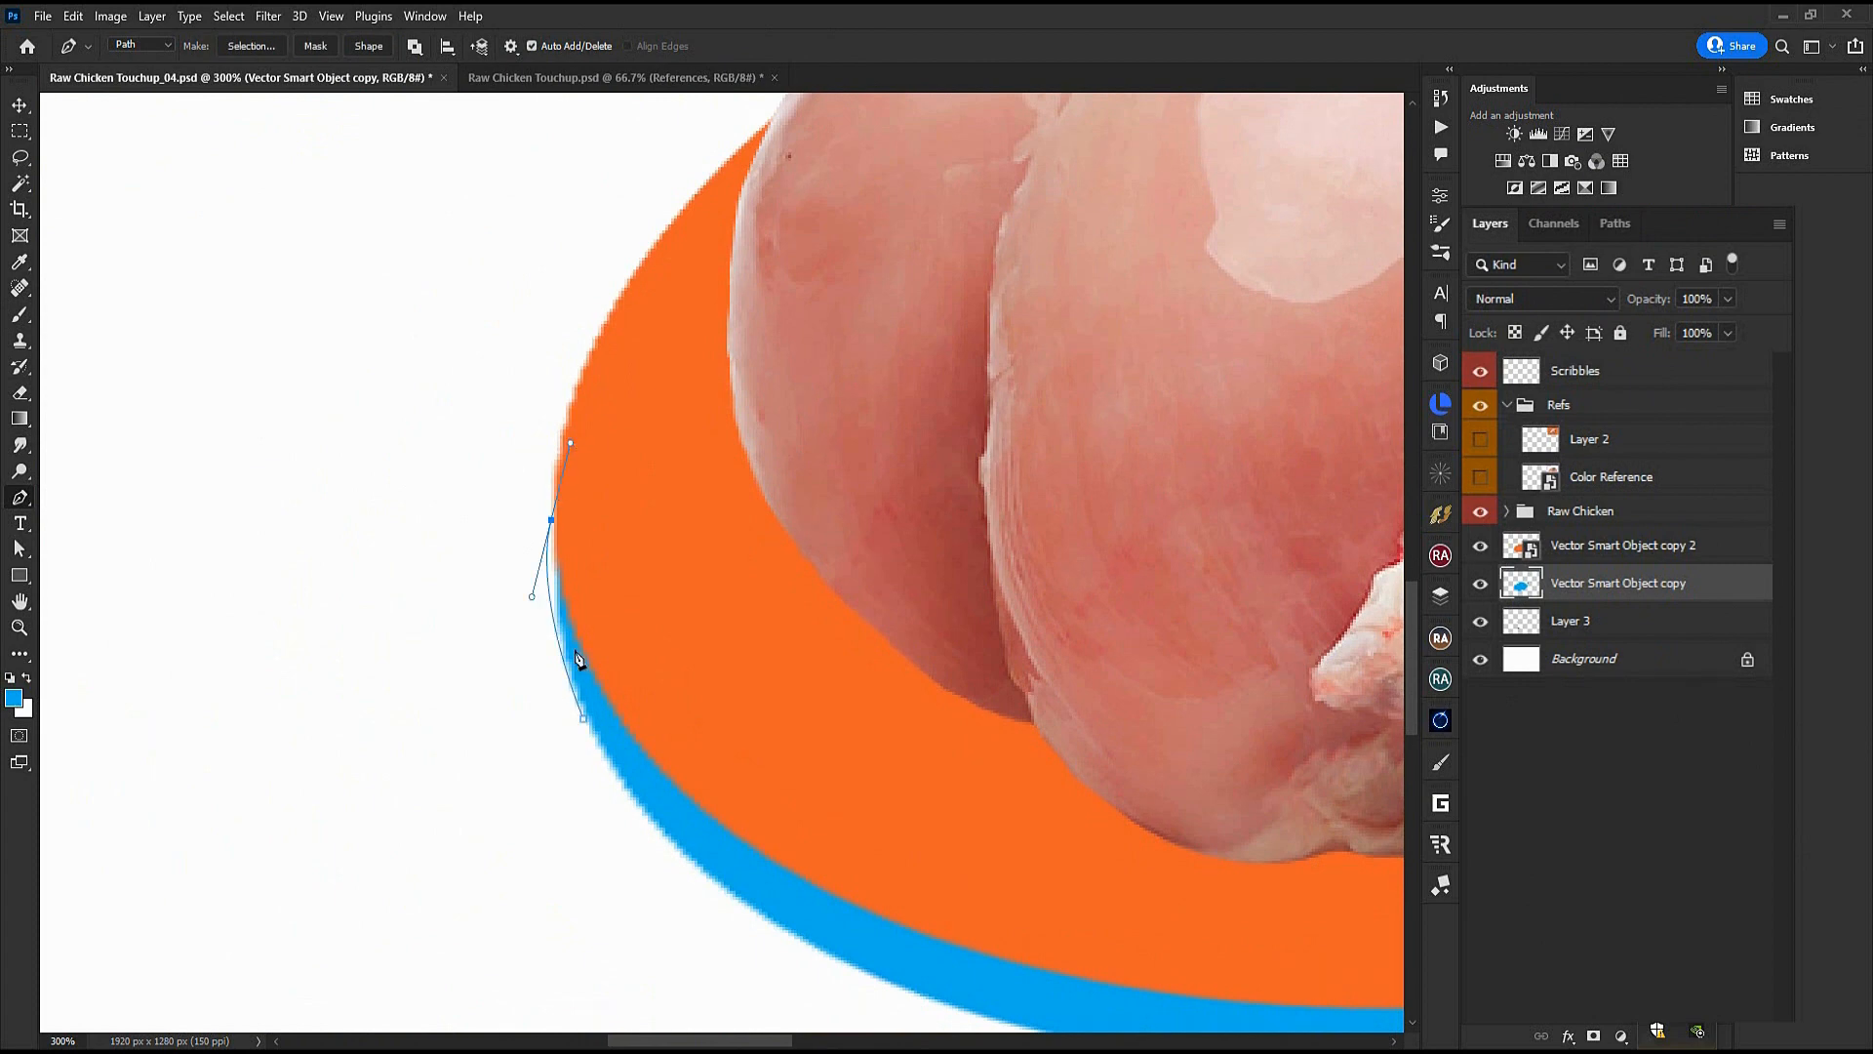
left_click(556, 490)
key("ctrl+Return")
key("alt+BackSpace")
scroll(708, 870, "down", 2)
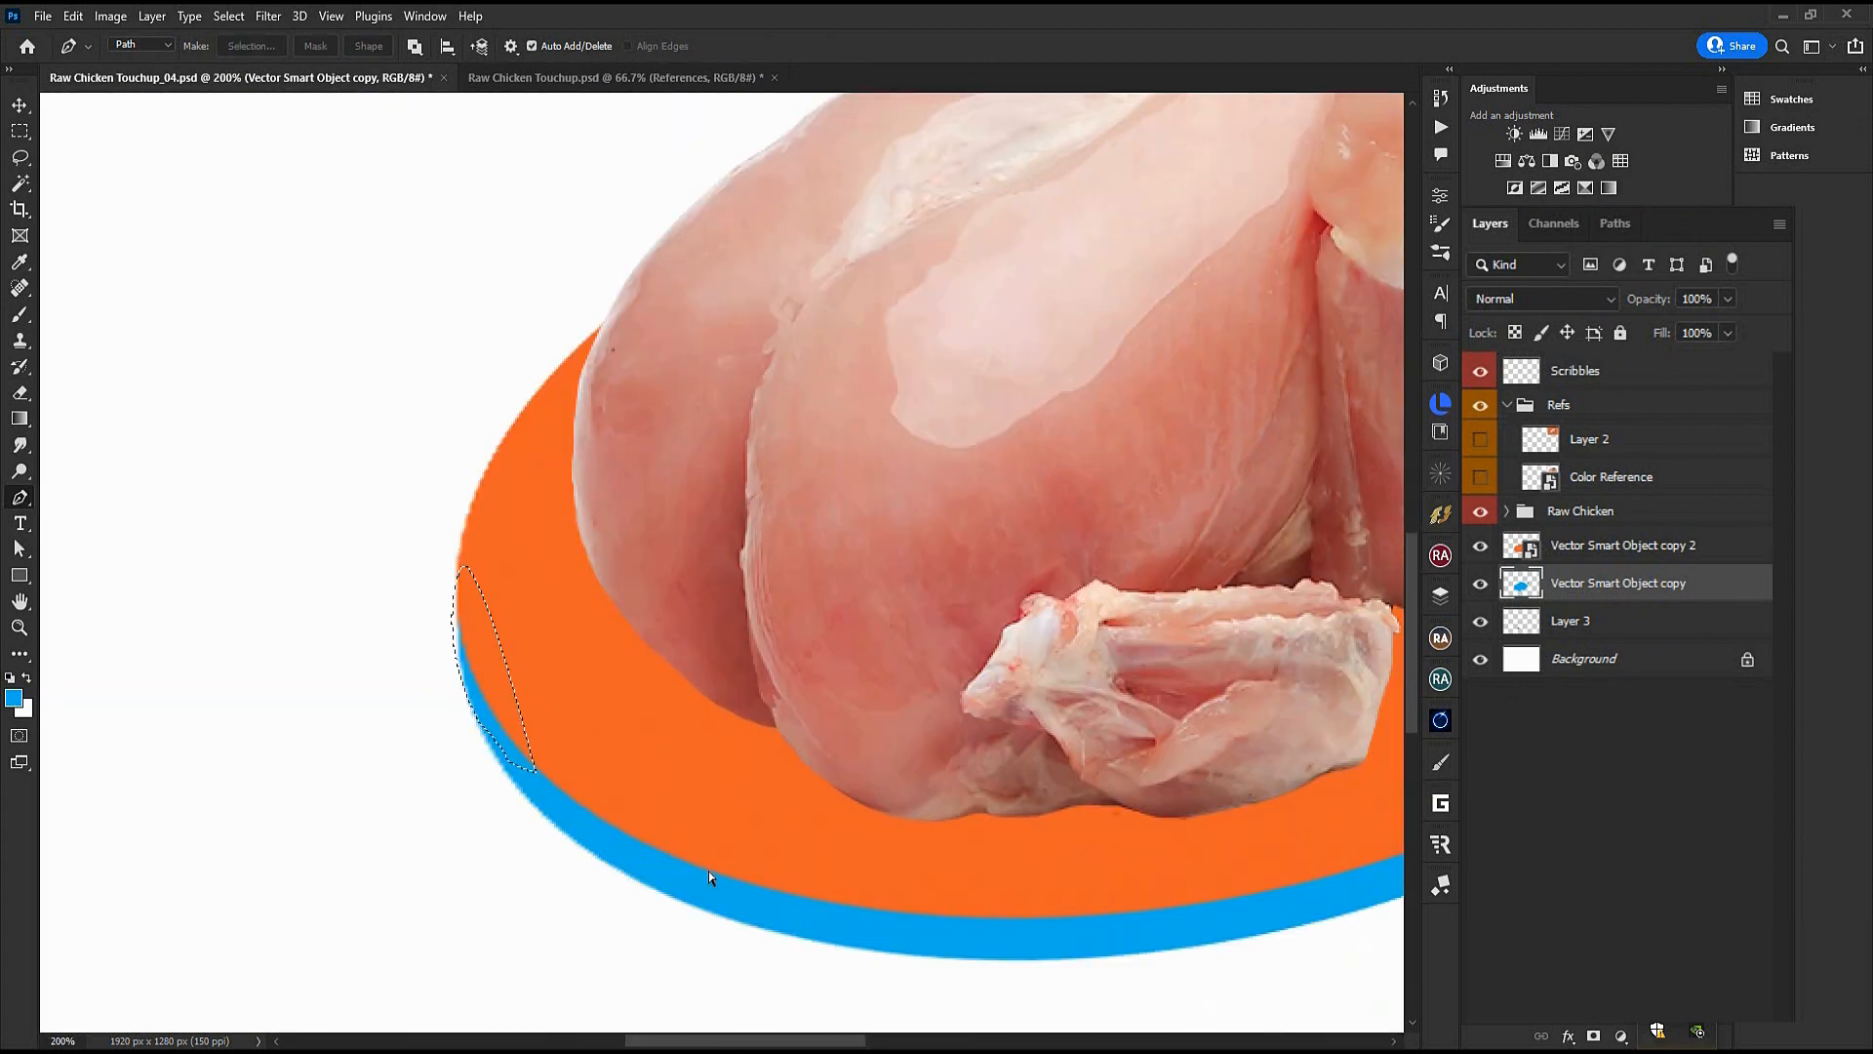
key("ctrl+d")
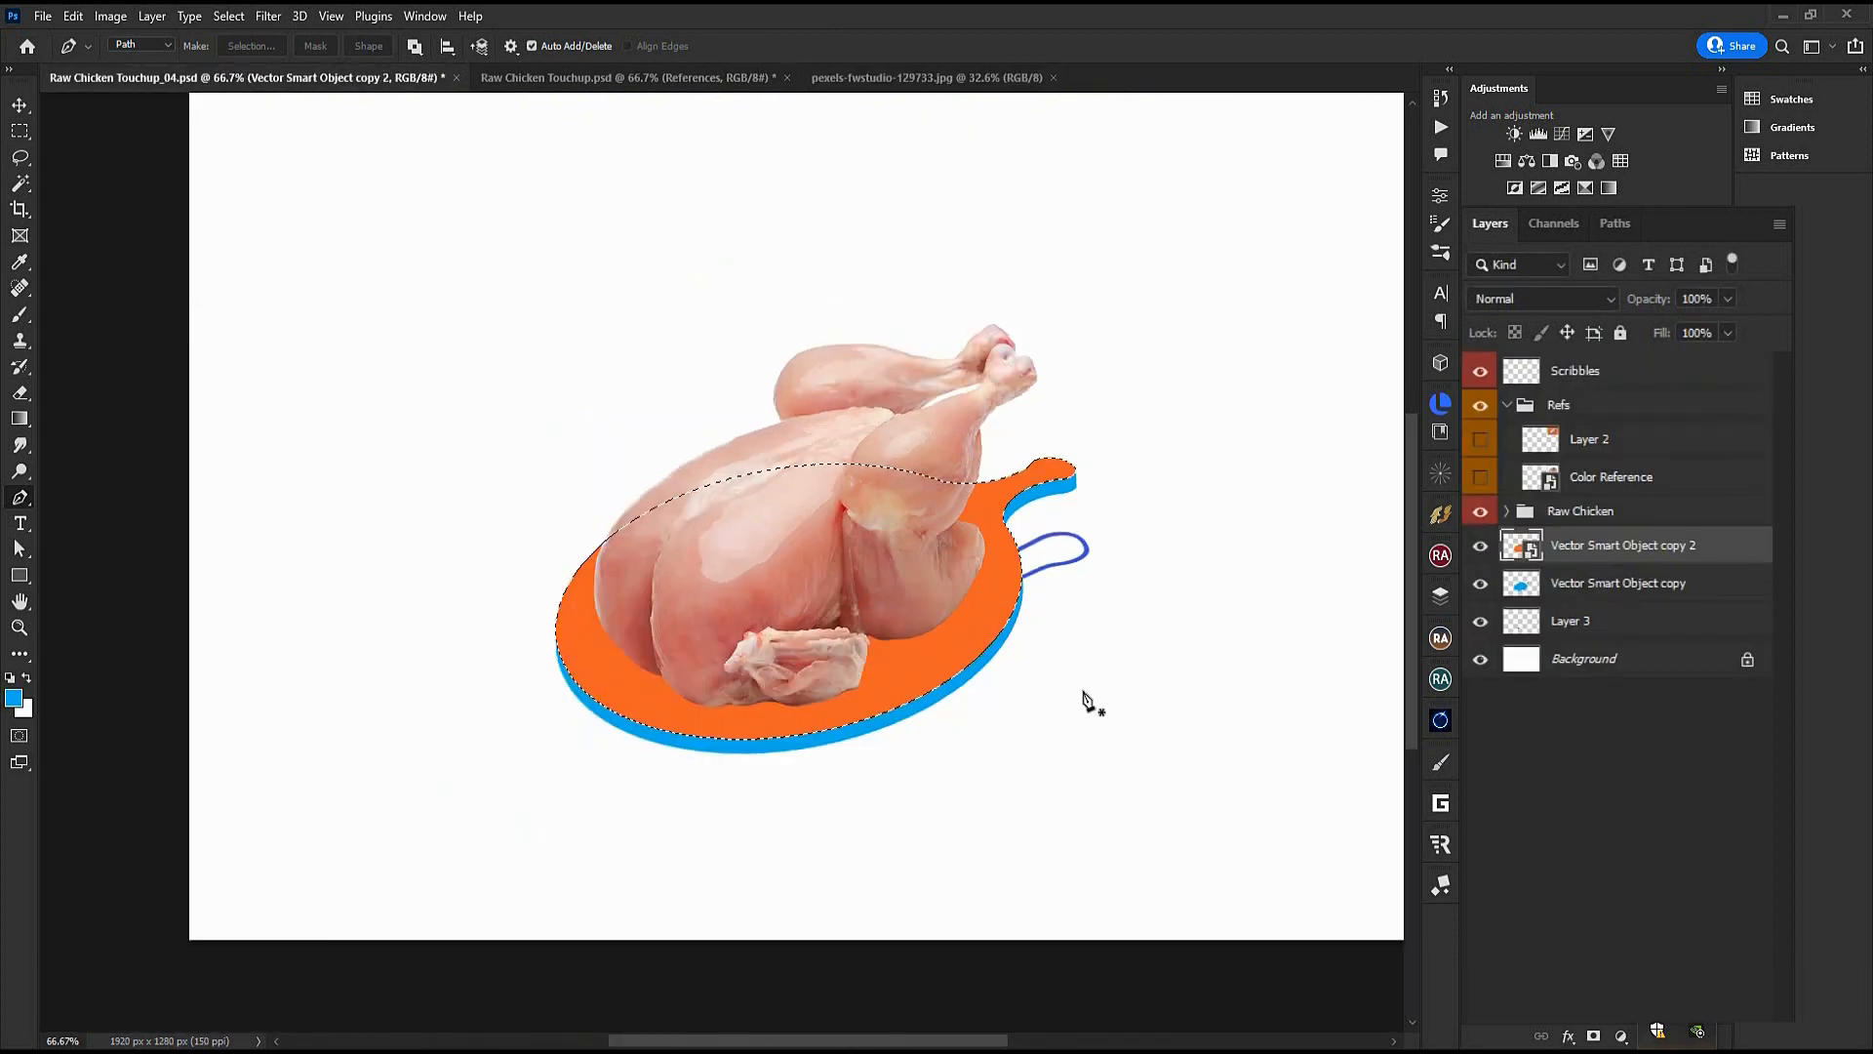
Paste the wood texture inside the orange board top's selection, then scale and distort it to match the board's perspective
key("ctrl+alt+shift+v")
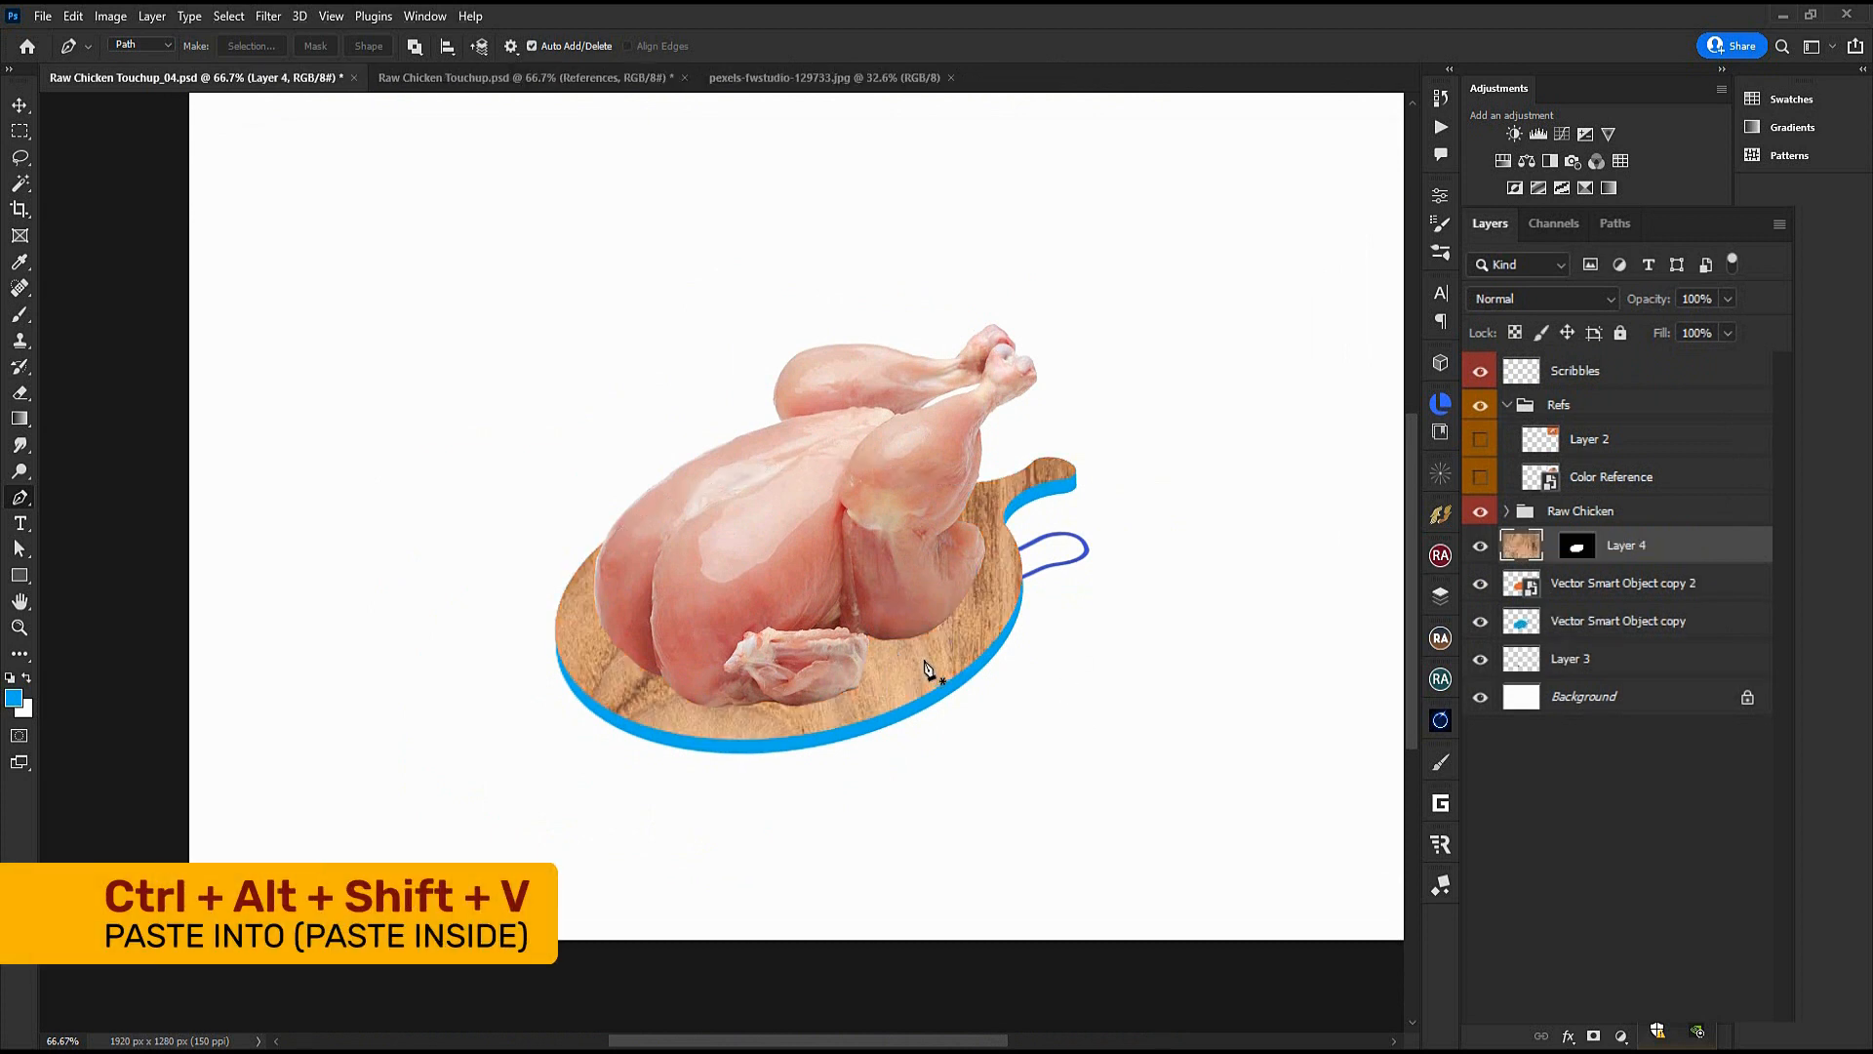
key("ctrl+t")
left_click_drag(349, 460, 476, 615)
left_click_drag(313, 255, 360, 377)
left_click_drag(1154, 669, 933, 386)
left_click_drag(826, 913, 774, 878)
left_click_drag(716, 508, 683, 478)
left_click_drag(1002, 699, 984, 688)
left_click_drag(1056, 432, 1009, 399)
left_click_drag(613, 754, 587, 735)
left_click_drag(1009, 399, 1074, 448)
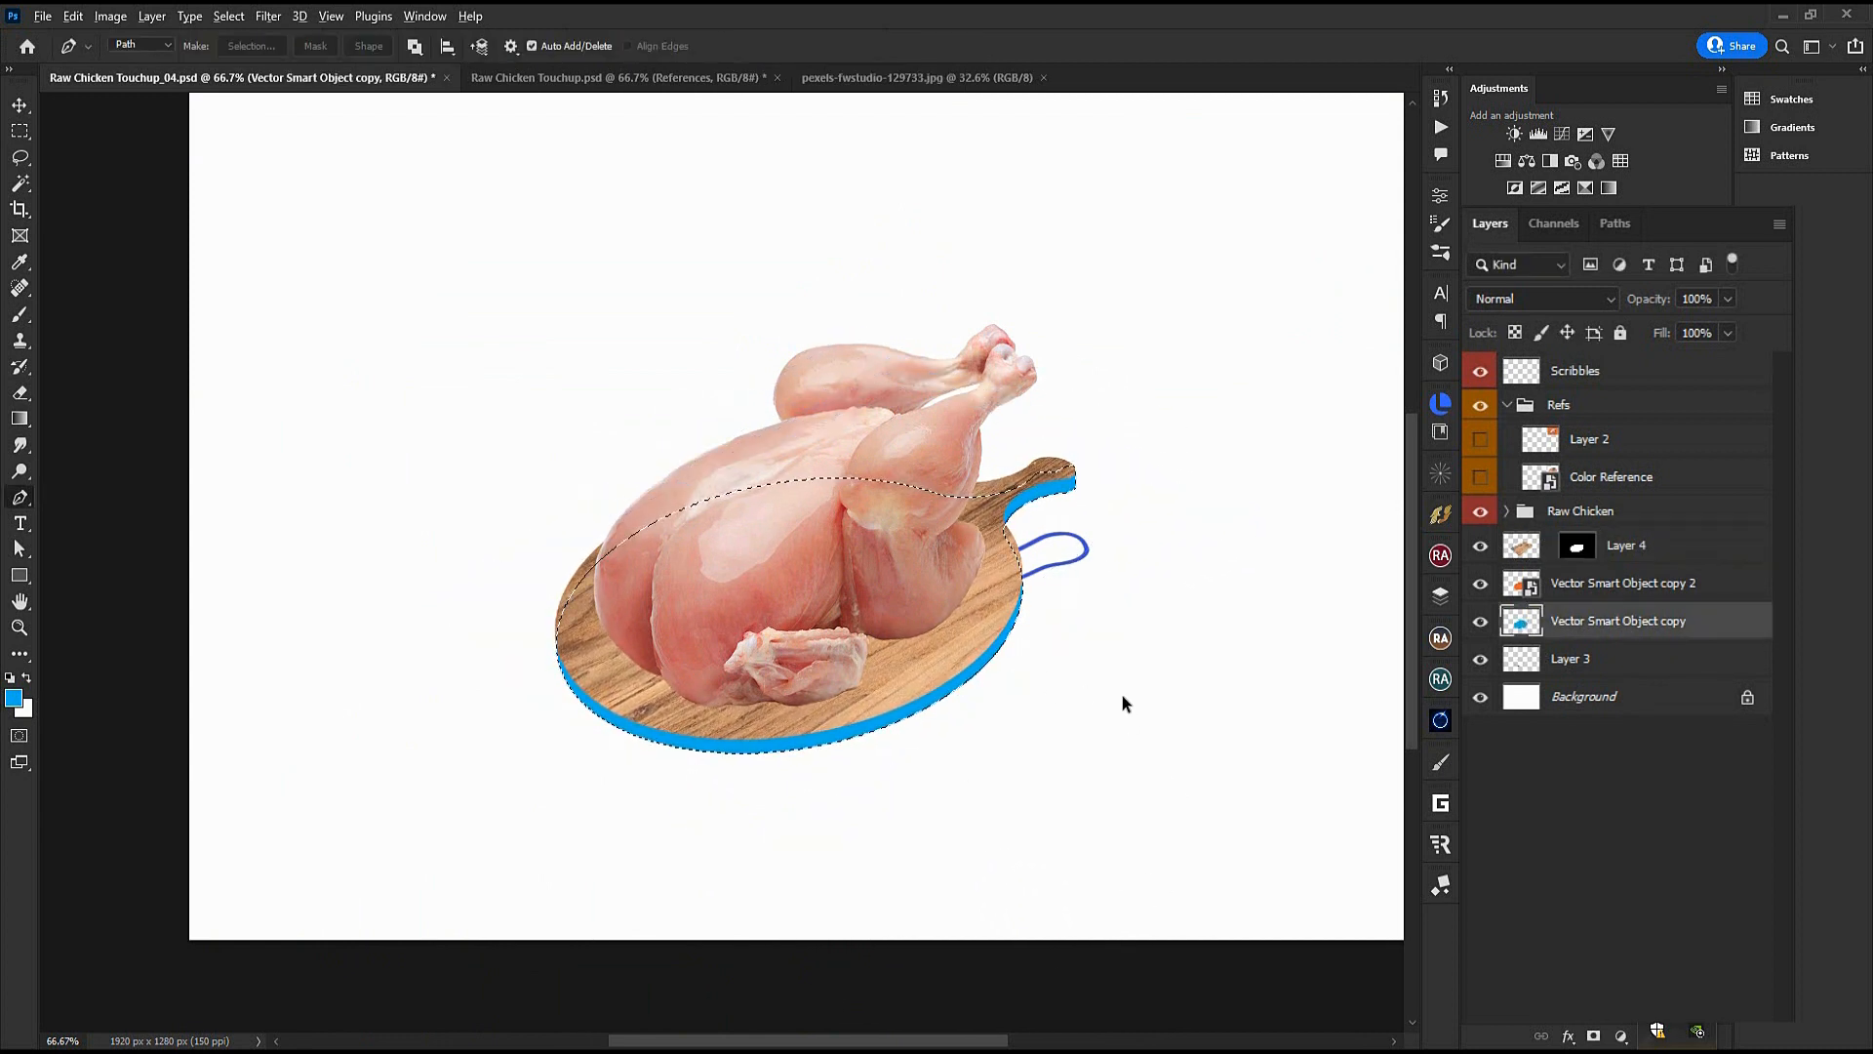
Paste the wood texture inside the blue side's selection and scale it down to about 22% over the board's front-left edge
key("ctrl+alt+shift+v")
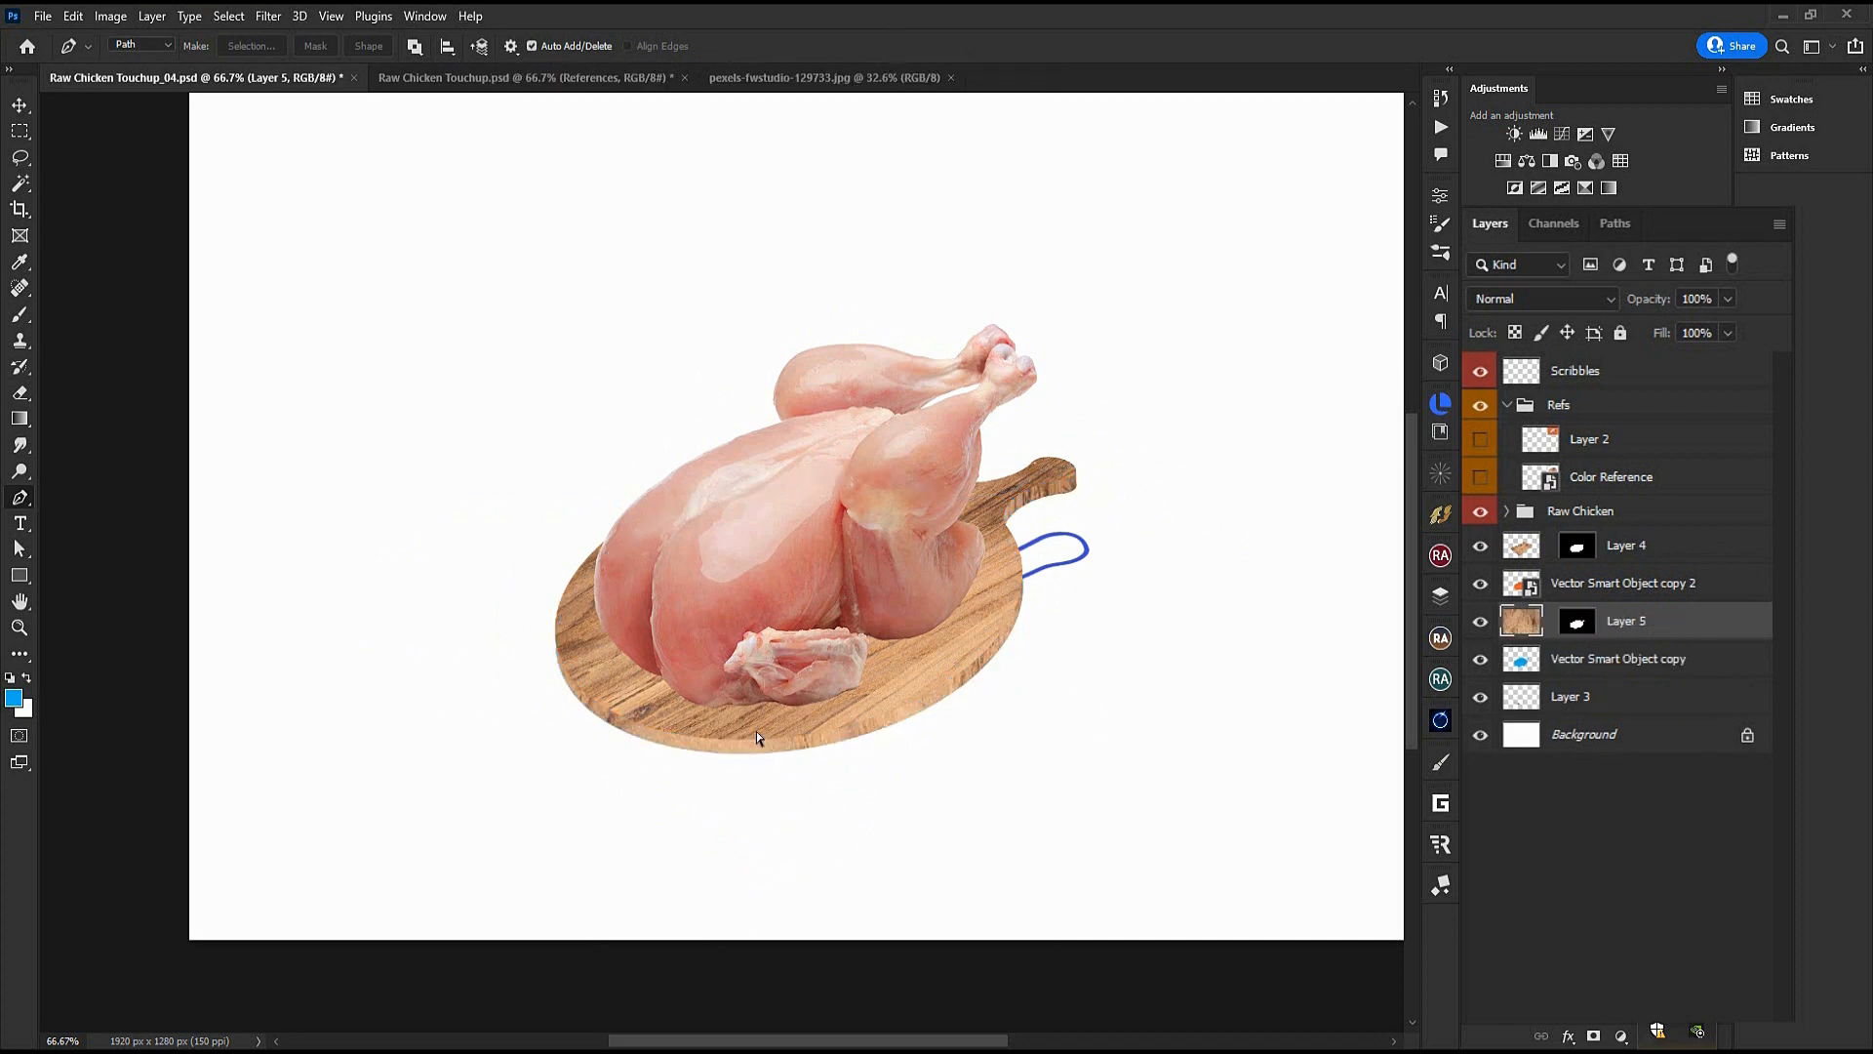
key("ctrl+t")
scroll(517, 429, "down", 1)
left_click_drag(275, 169, 792, 704)
left_click_drag(1036, 836, 767, 502)
scroll(767, 502, "up", 2)
left_click_drag(771, 654, 761, 696)
left_click_drag(949, 996, 914, 962)
left_click_drag(840, 878, 828, 881)
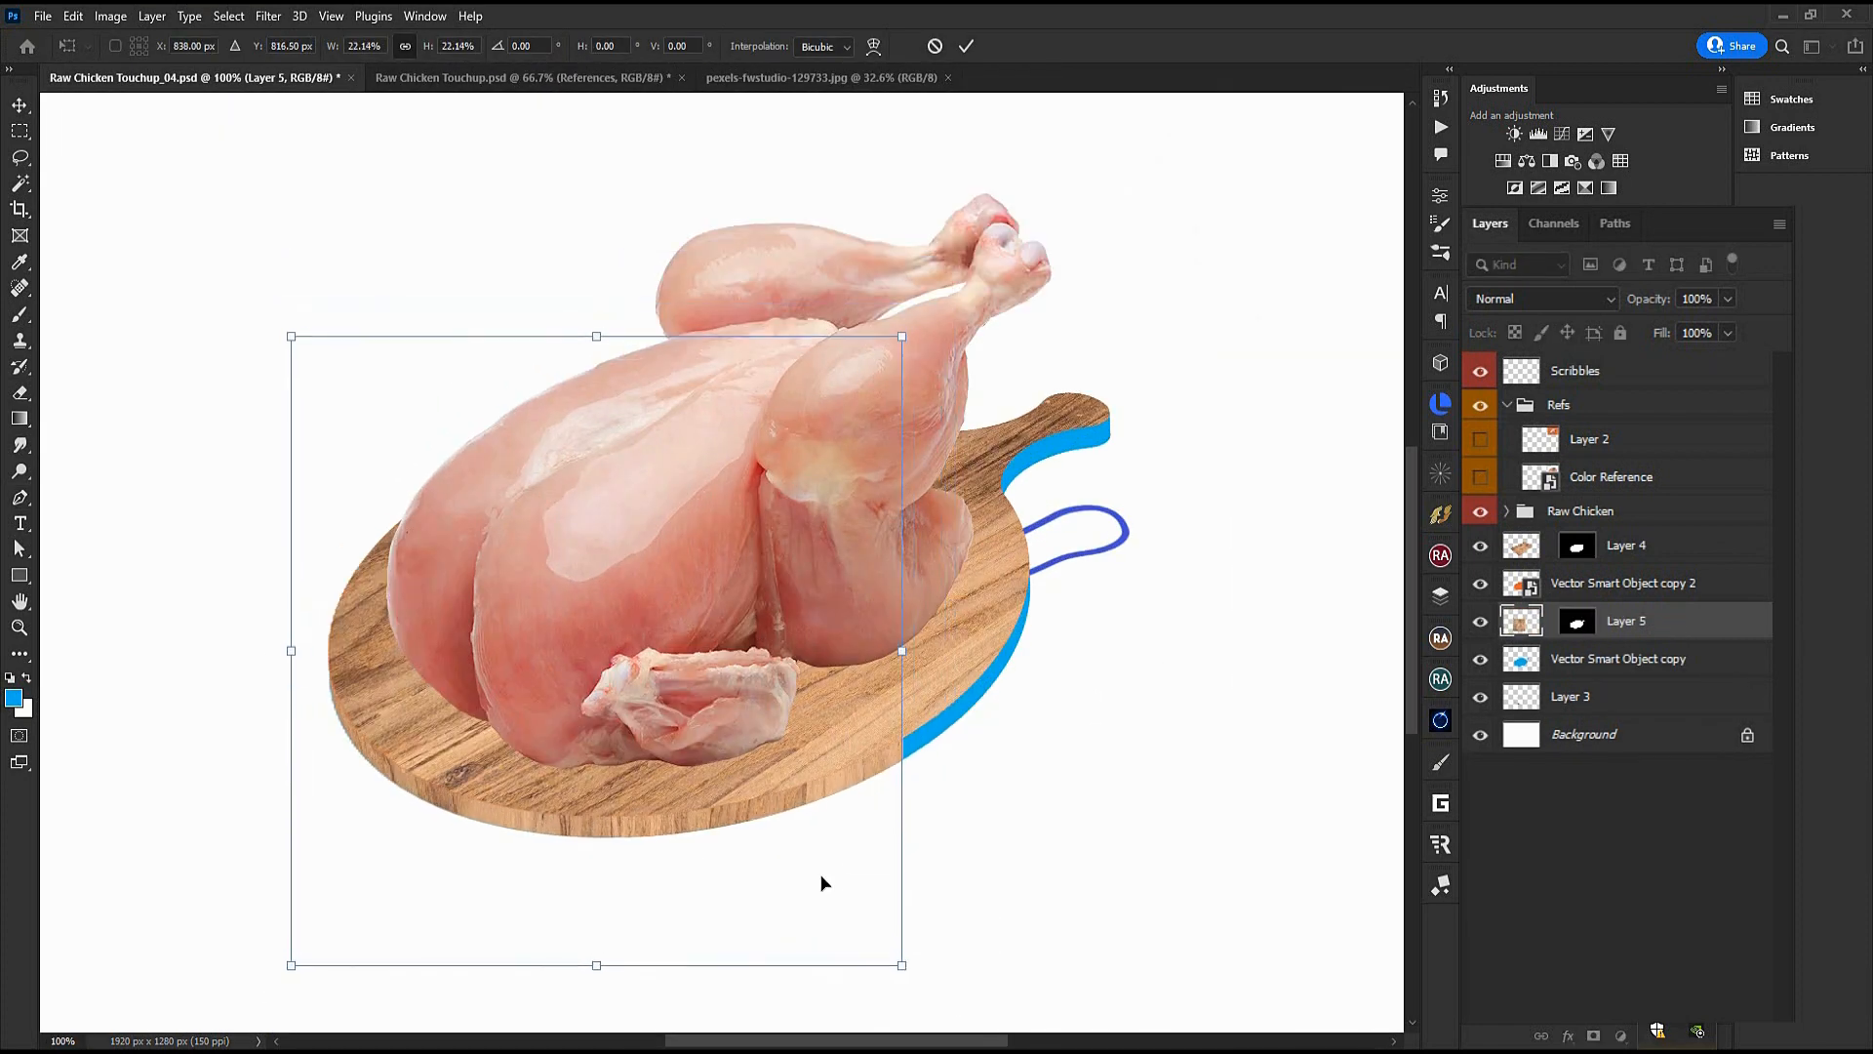
mouse_move(714, 802)
left_mouse_down()
mouse_move(795, 925)
mouse_move(716, 810)
left_mouse_up()
key("Return")
Duplicate the side wood texture twice and move the copies to cover the rest of the board's side and the handle
key("v")
left_click_drag(605, 827, 788, 825)
left_click_drag(968, 698, 1360, 264)
left_click(1077, 419)
left_click_drag(1080, 444, 940, 543)
left_click_drag(1142, 765, 1128, 792)
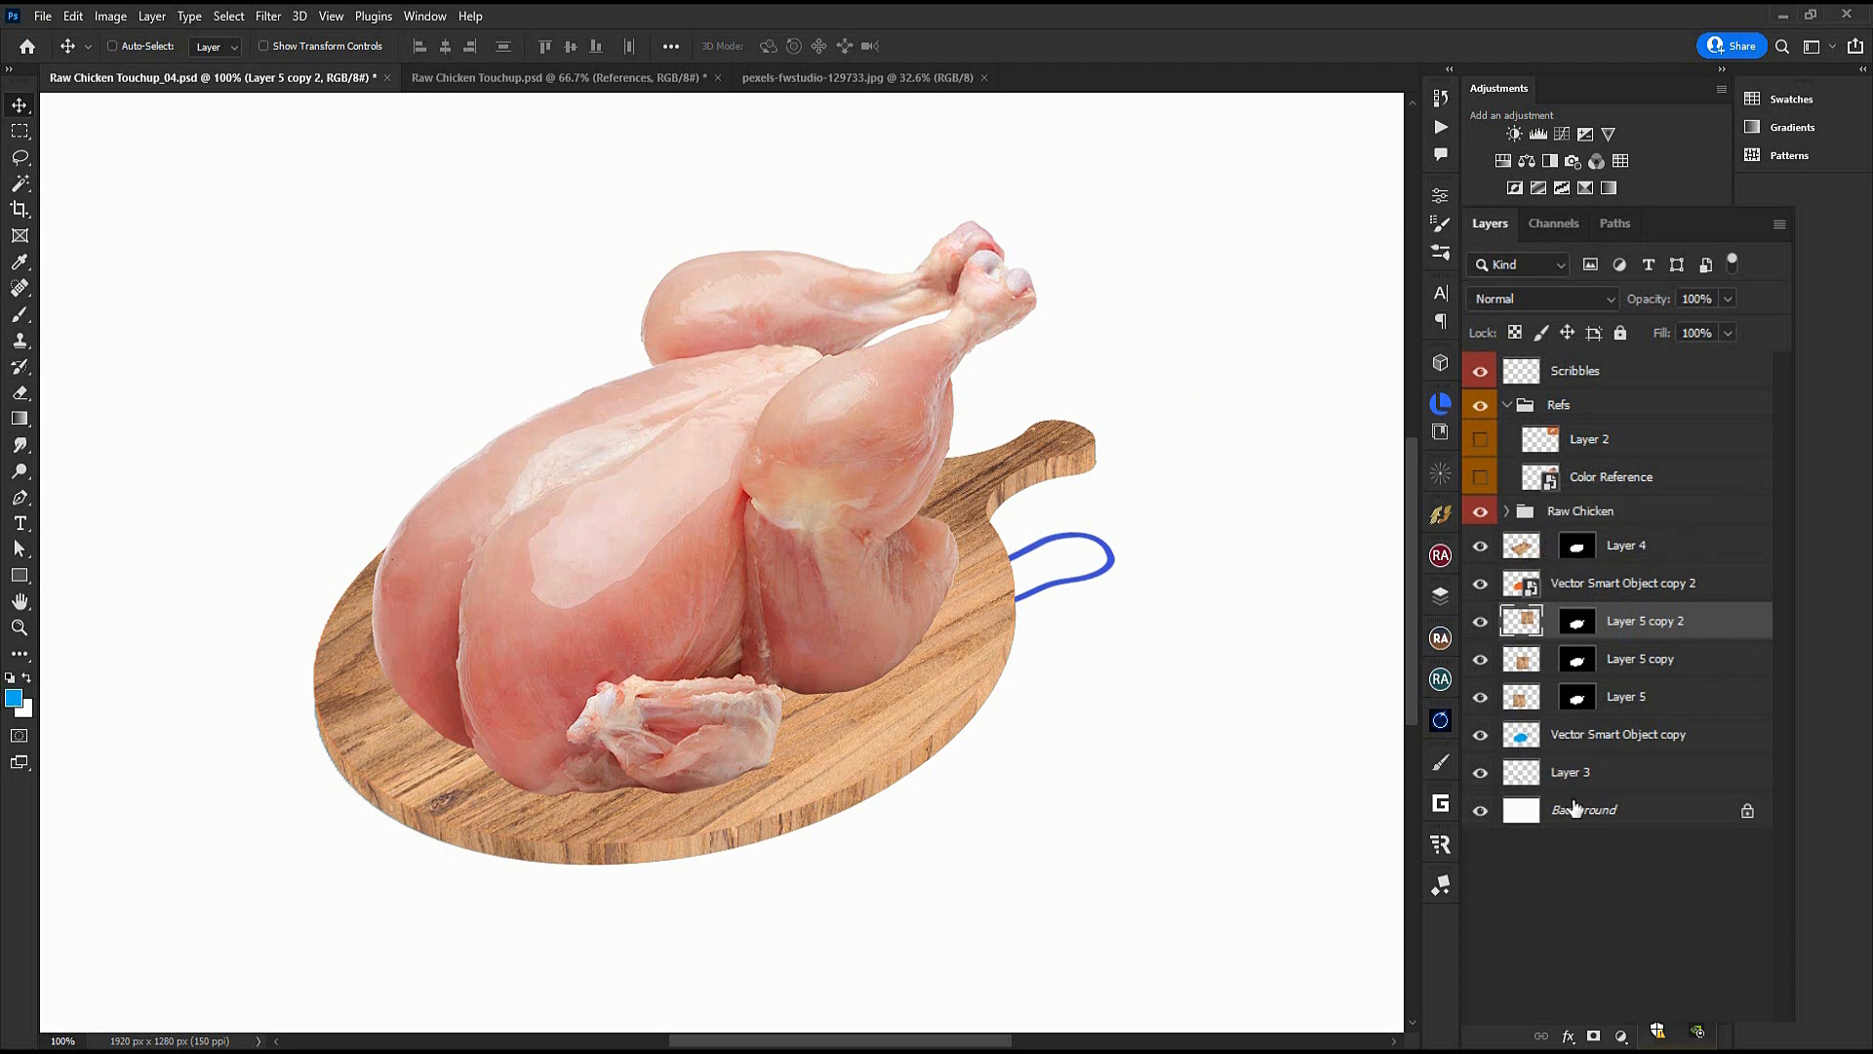
Hide the orange and blue shape layers and apply the masks of all the wood texture layers
left_click(1633, 742)
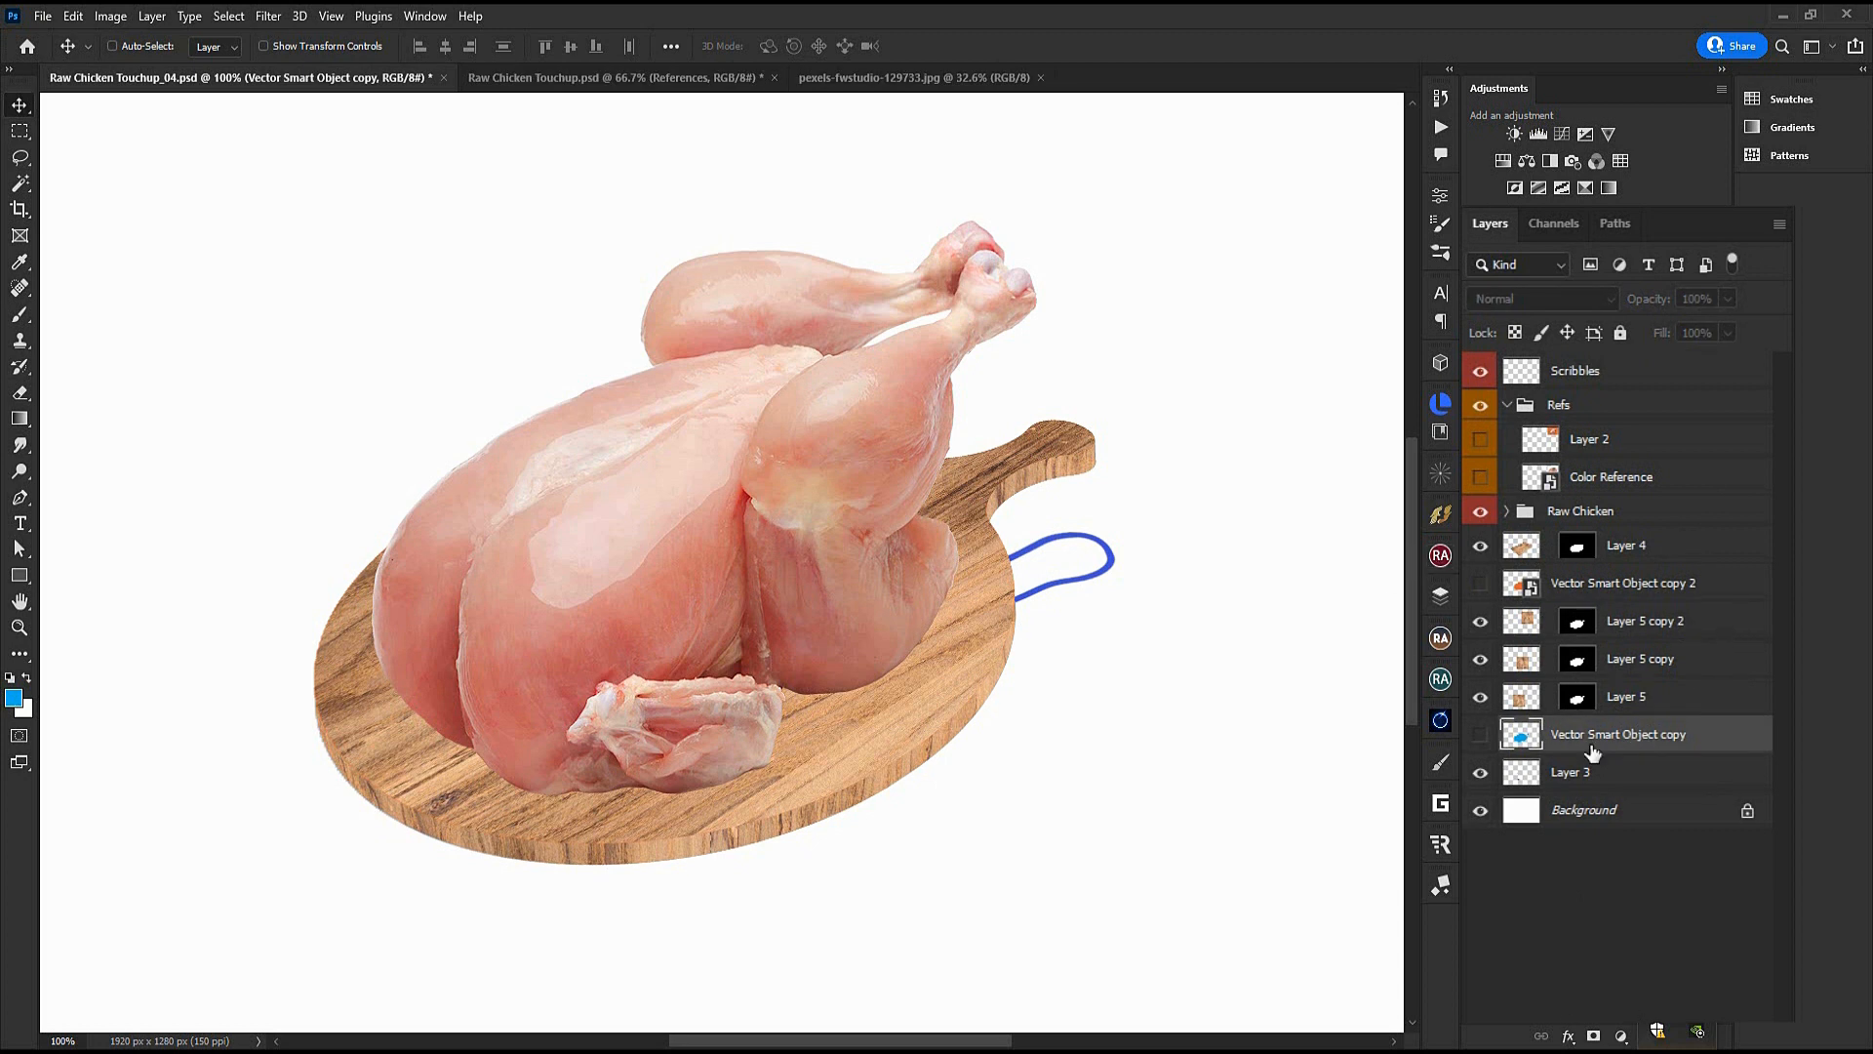
left_click(1524, 699)
left_click(1526, 666)
left_click(1523, 624)
left_click(1524, 548)
left_click(1583, 660)
Rename the board-top wood layer Board Top and move the hidden orange shape layer below the side wood layers
double_click(1572, 547)
type("Boar")
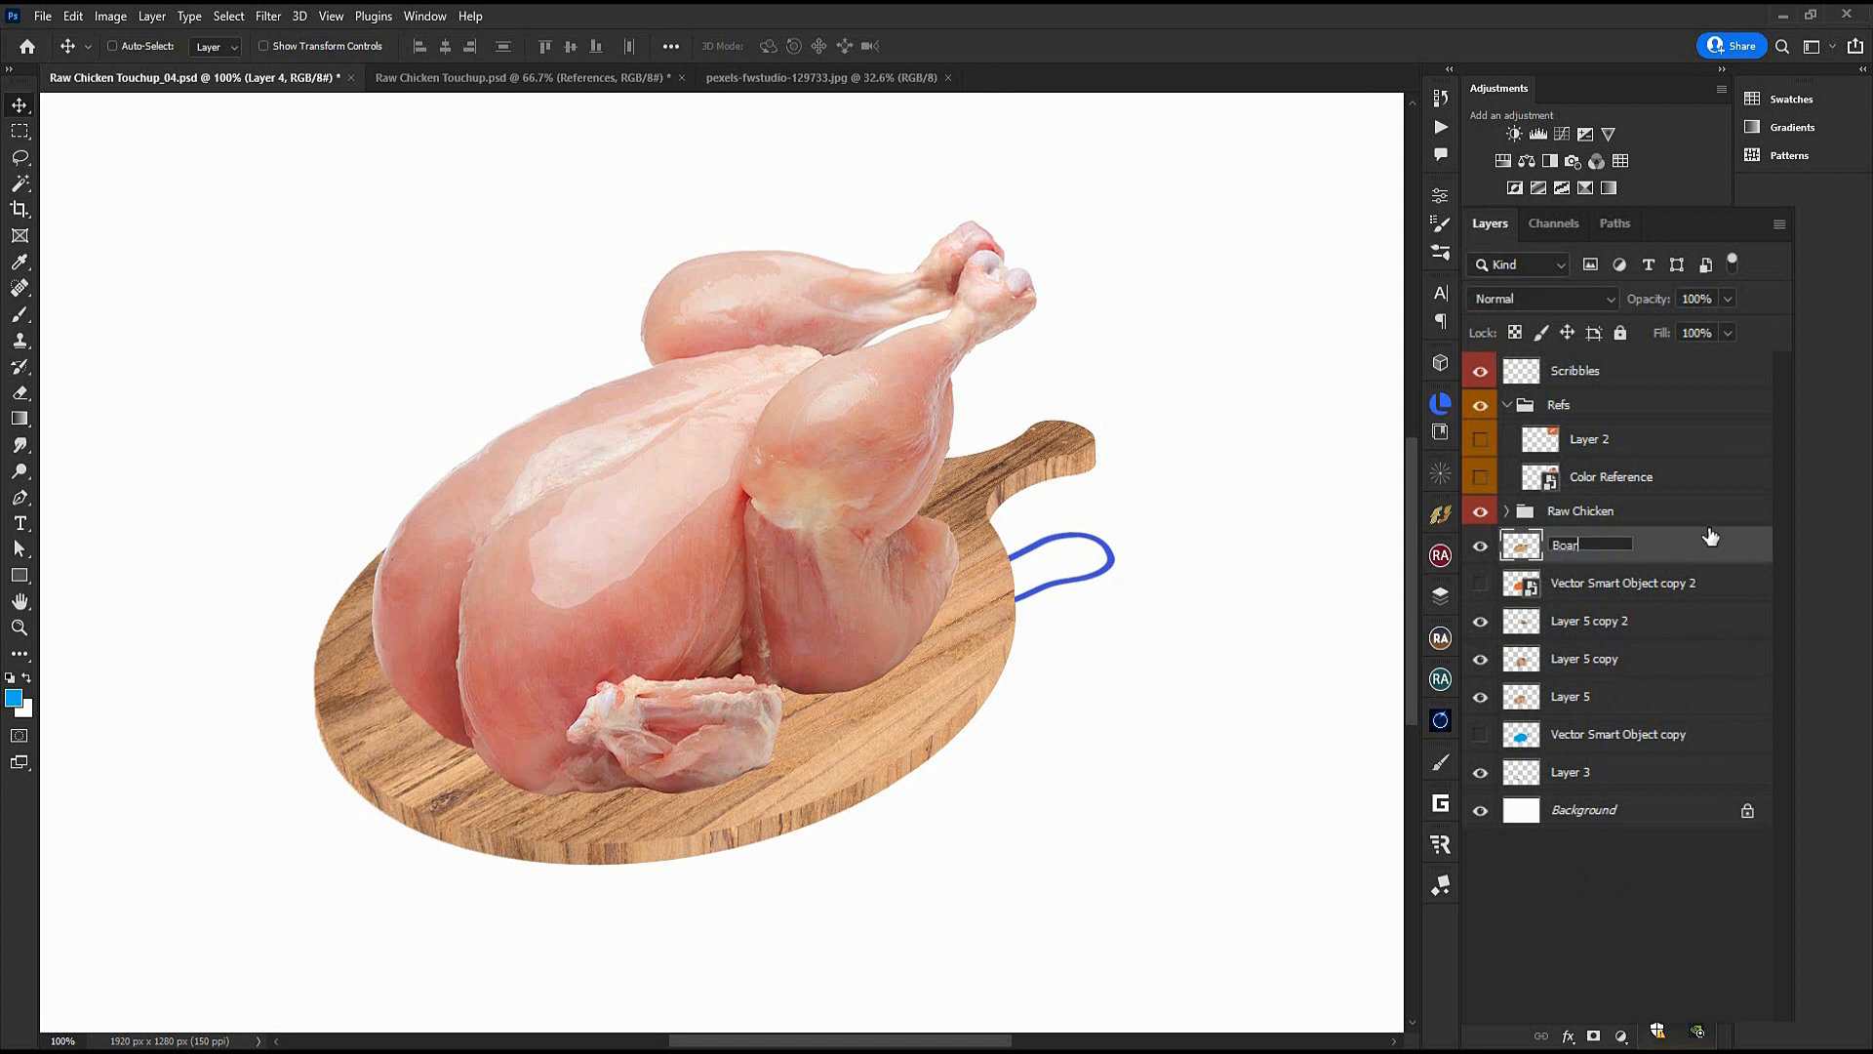
left_click(1648, 587)
key("ctrl+bracketleft")
key("ctrl+bracketleft")
key("ctrl+bracketleft")
key("ctrl+bracketleft")
key("ctrl+bracketright")
Merge the three side wood layers and rename the merged layer Board Sides
left_click(1584, 665)
left_click(1574, 588, "shift")
key("ctrl+e")
double_click(1592, 586)
type("Board Sides")
key("Return")
Collapse the Refs group and give the Scribbles layer a green color label
left_click(1507, 404)
right_click(1480, 370)
left_click(1526, 527)
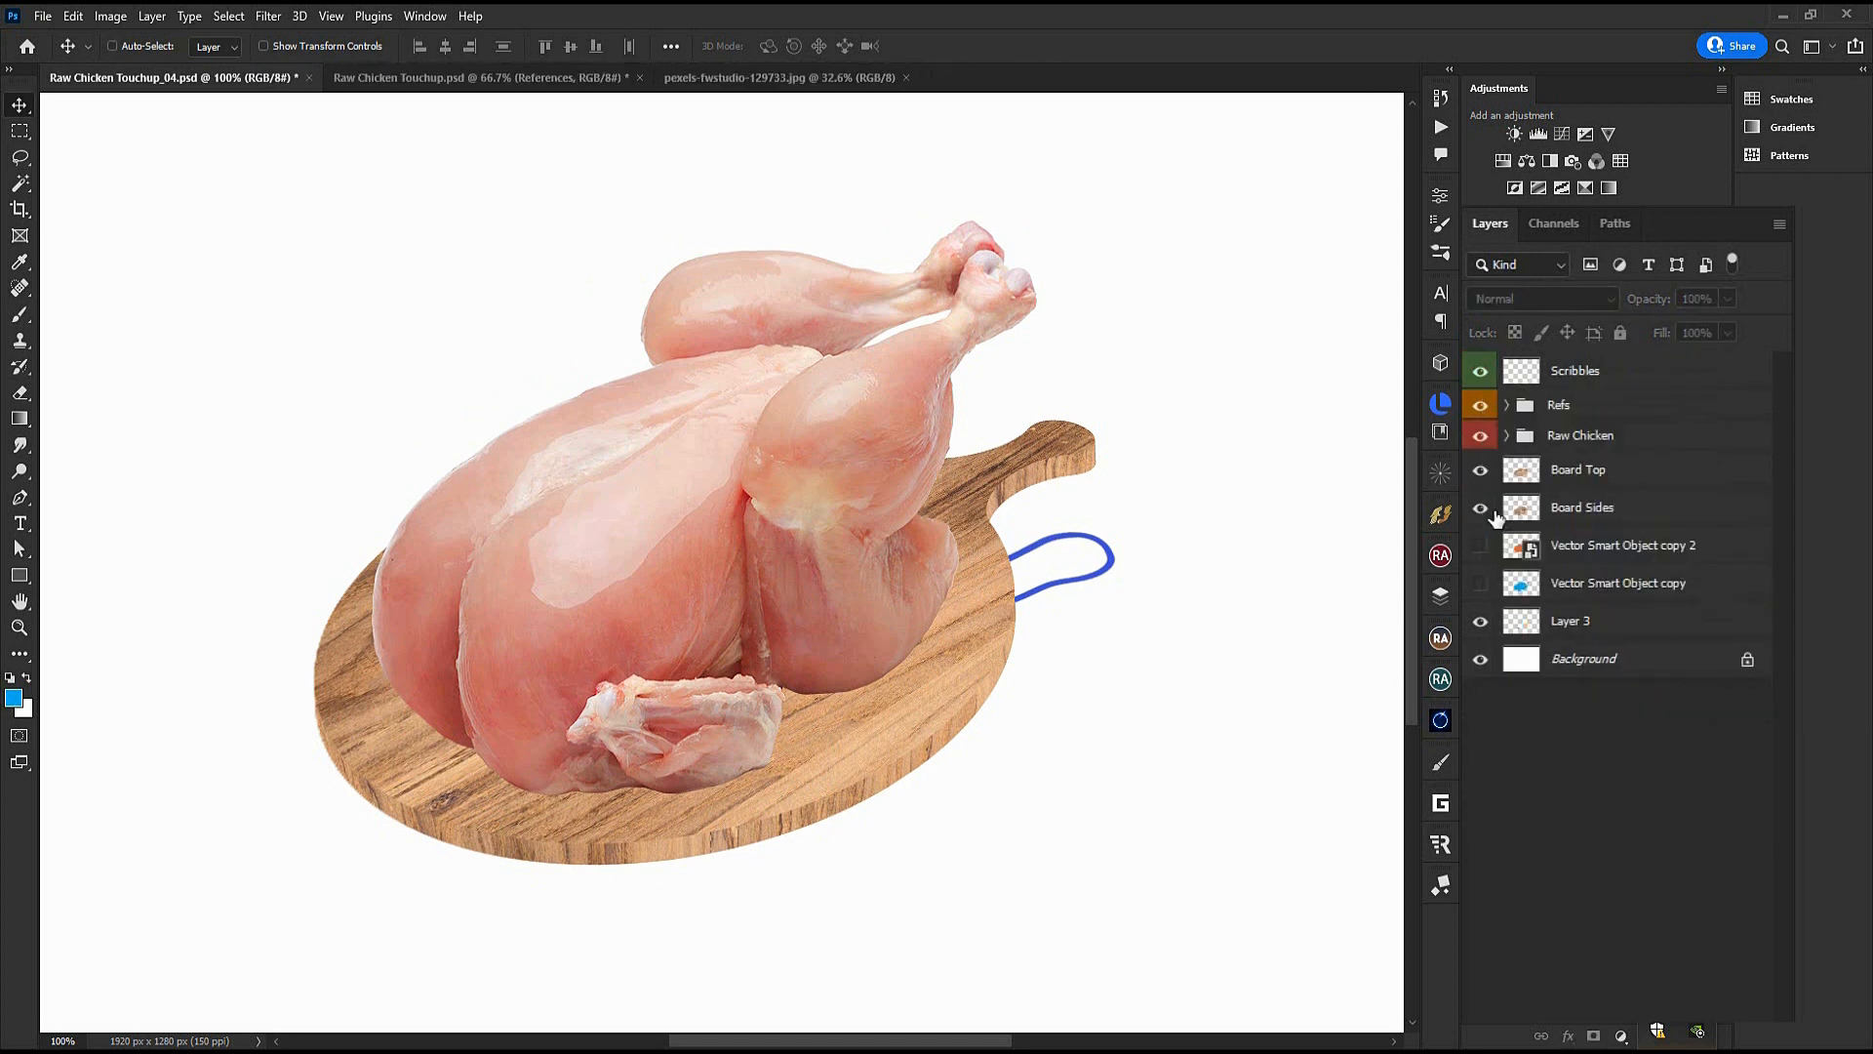
left_click(1580, 622)
key("Delete")
key("ctrl+z")
Group the hidden orange and blue shape layers and name the group Board Refs
left_click(1600, 546)
left_click(1594, 586, "shift")
key("ctrl+g")
double_click(1565, 542)
type("Boa")
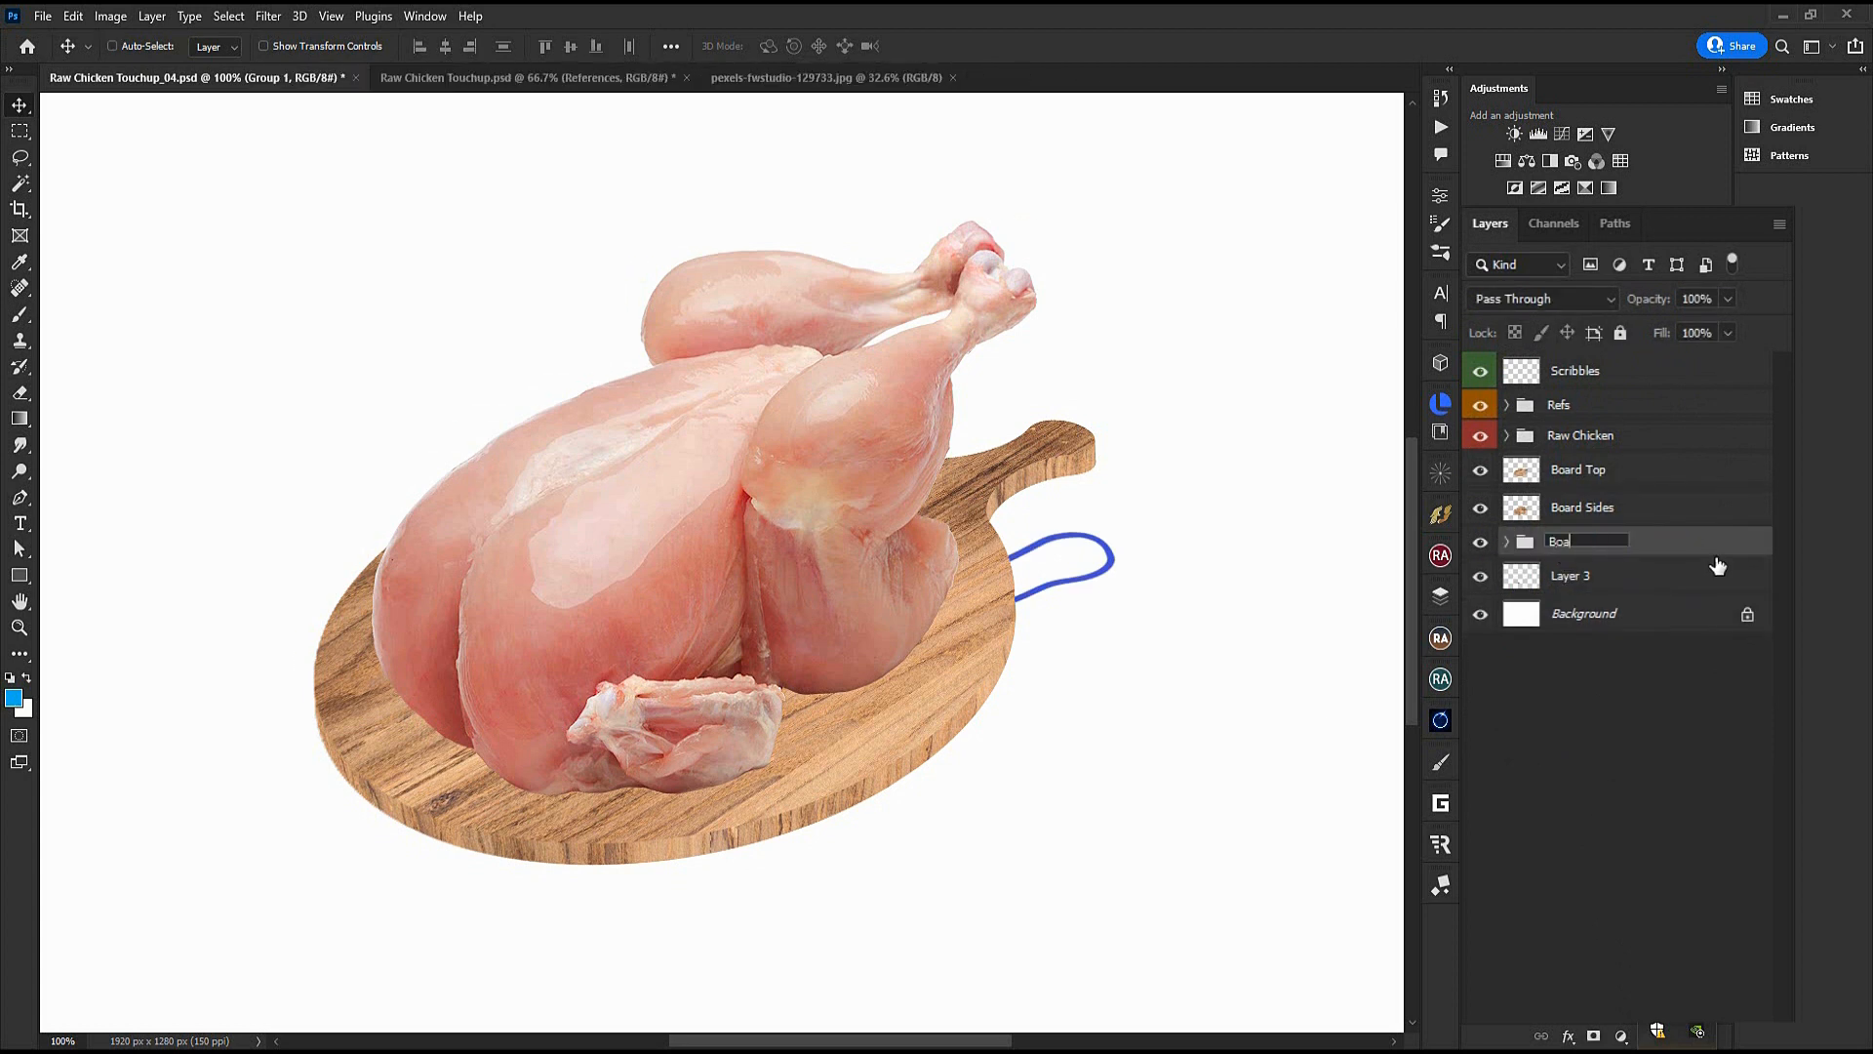
key("Return")
Hide the Board Refs group with a blue color label, and delete the unused Layer 3
left_click(1480, 542)
right_click(1480, 541)
left_click(1527, 718)
left_click(1600, 577)
key("Delete")
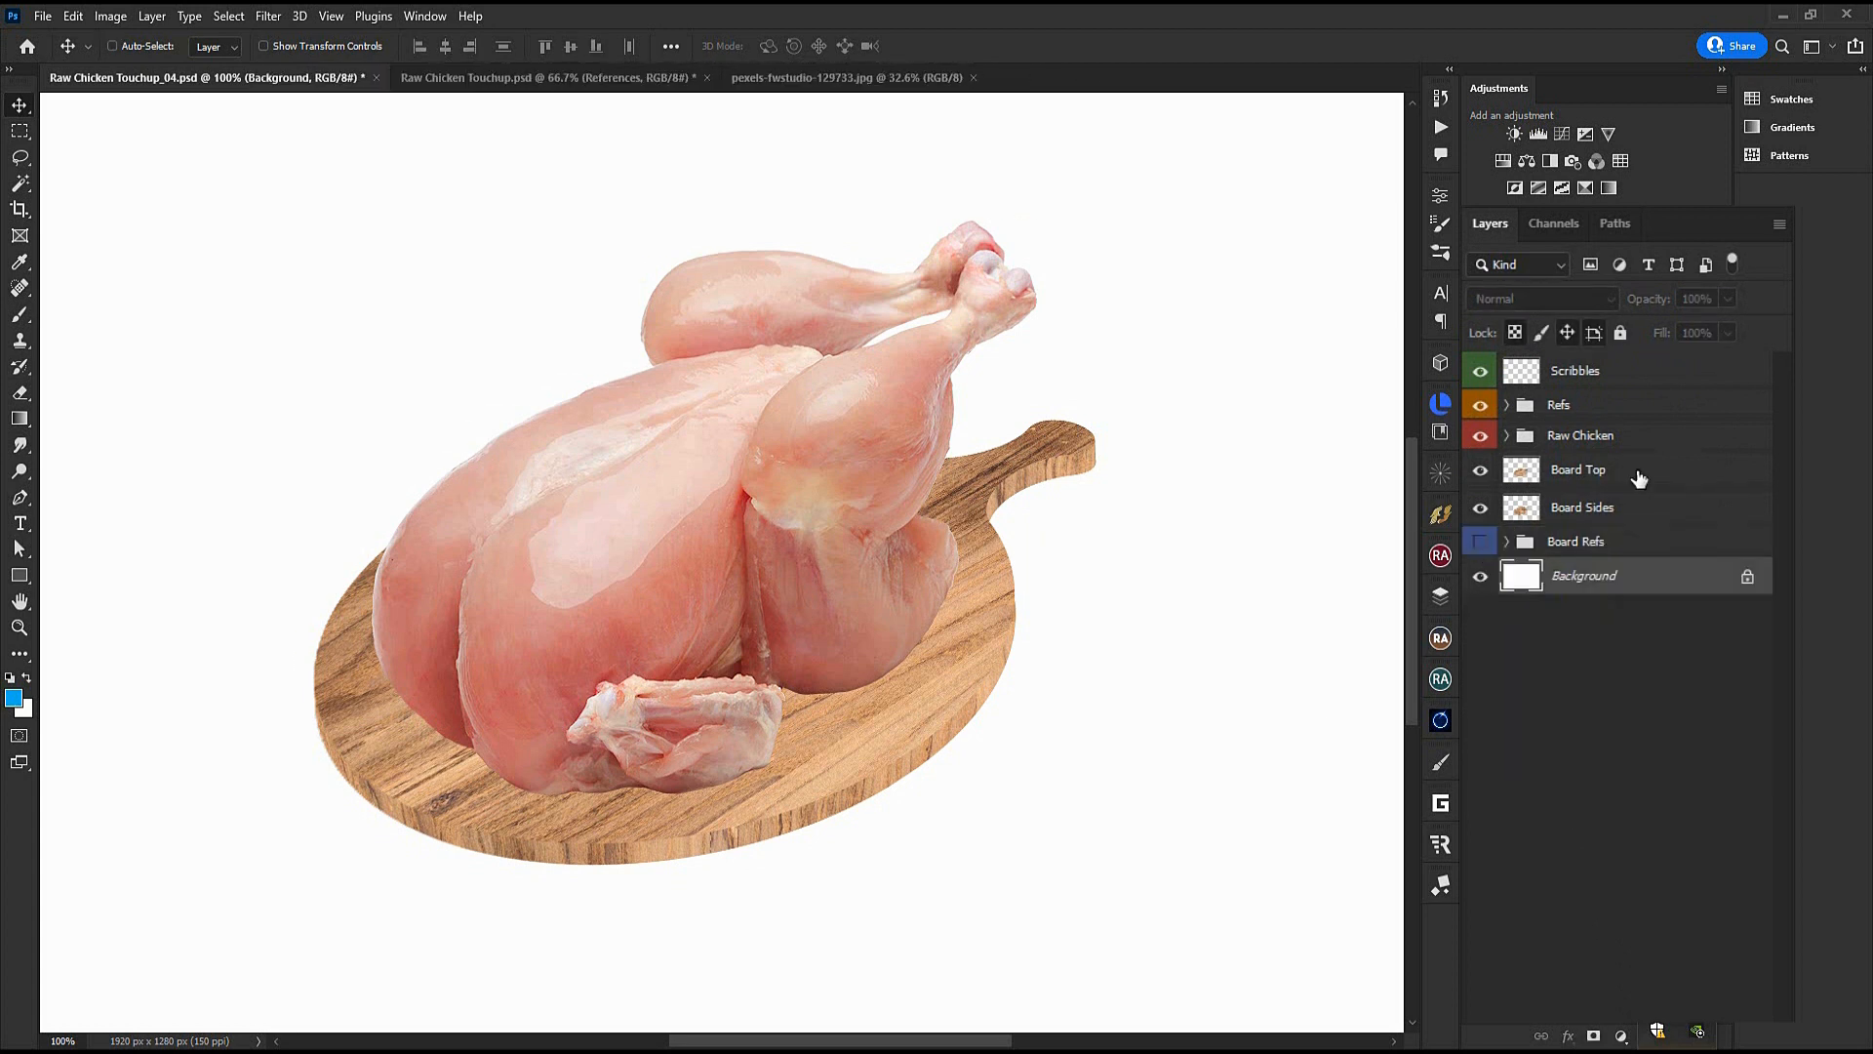
Load the Board Top outline as a selection, nudge the selection slightly up and left, and invert it
left_click(1639, 478)
left_click(1522, 469, "ctrl")
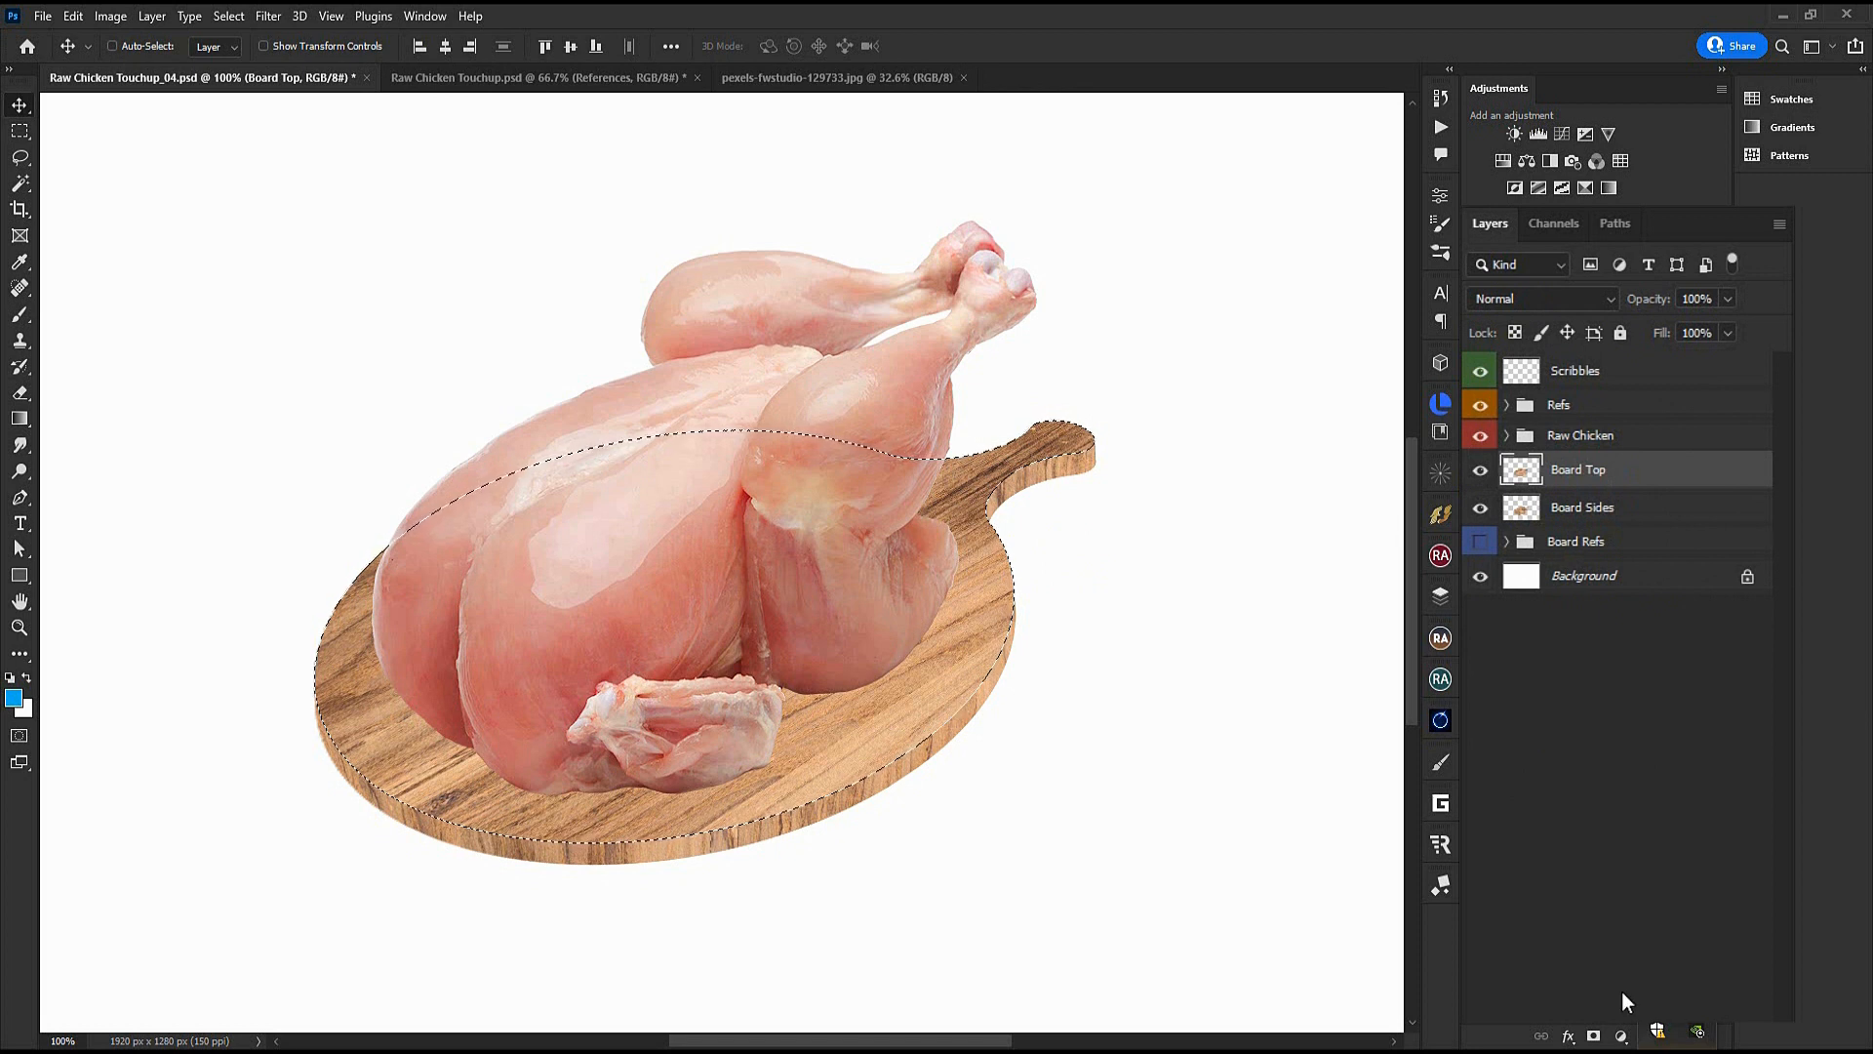
key("m")
key("Up")
key("Up")
key("Up")
key("Up")
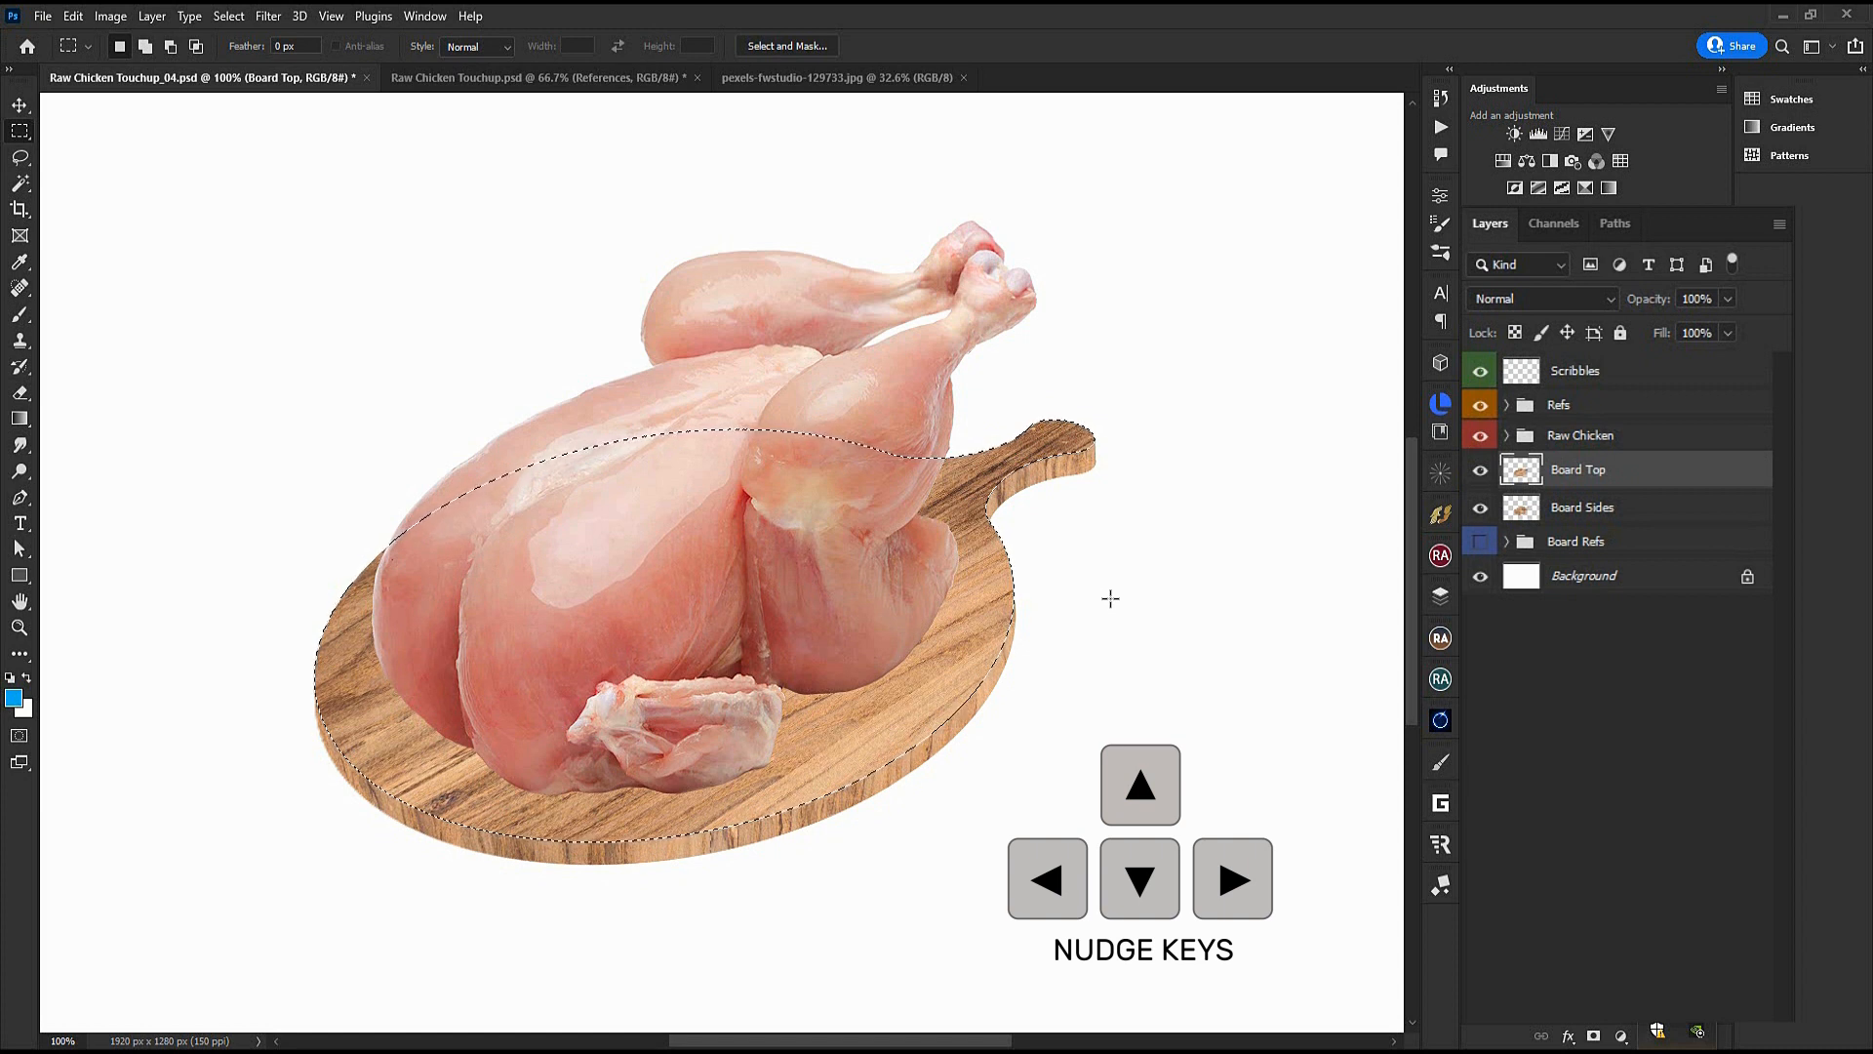
key("Left")
key("Left")
key("Left")
key("Left")
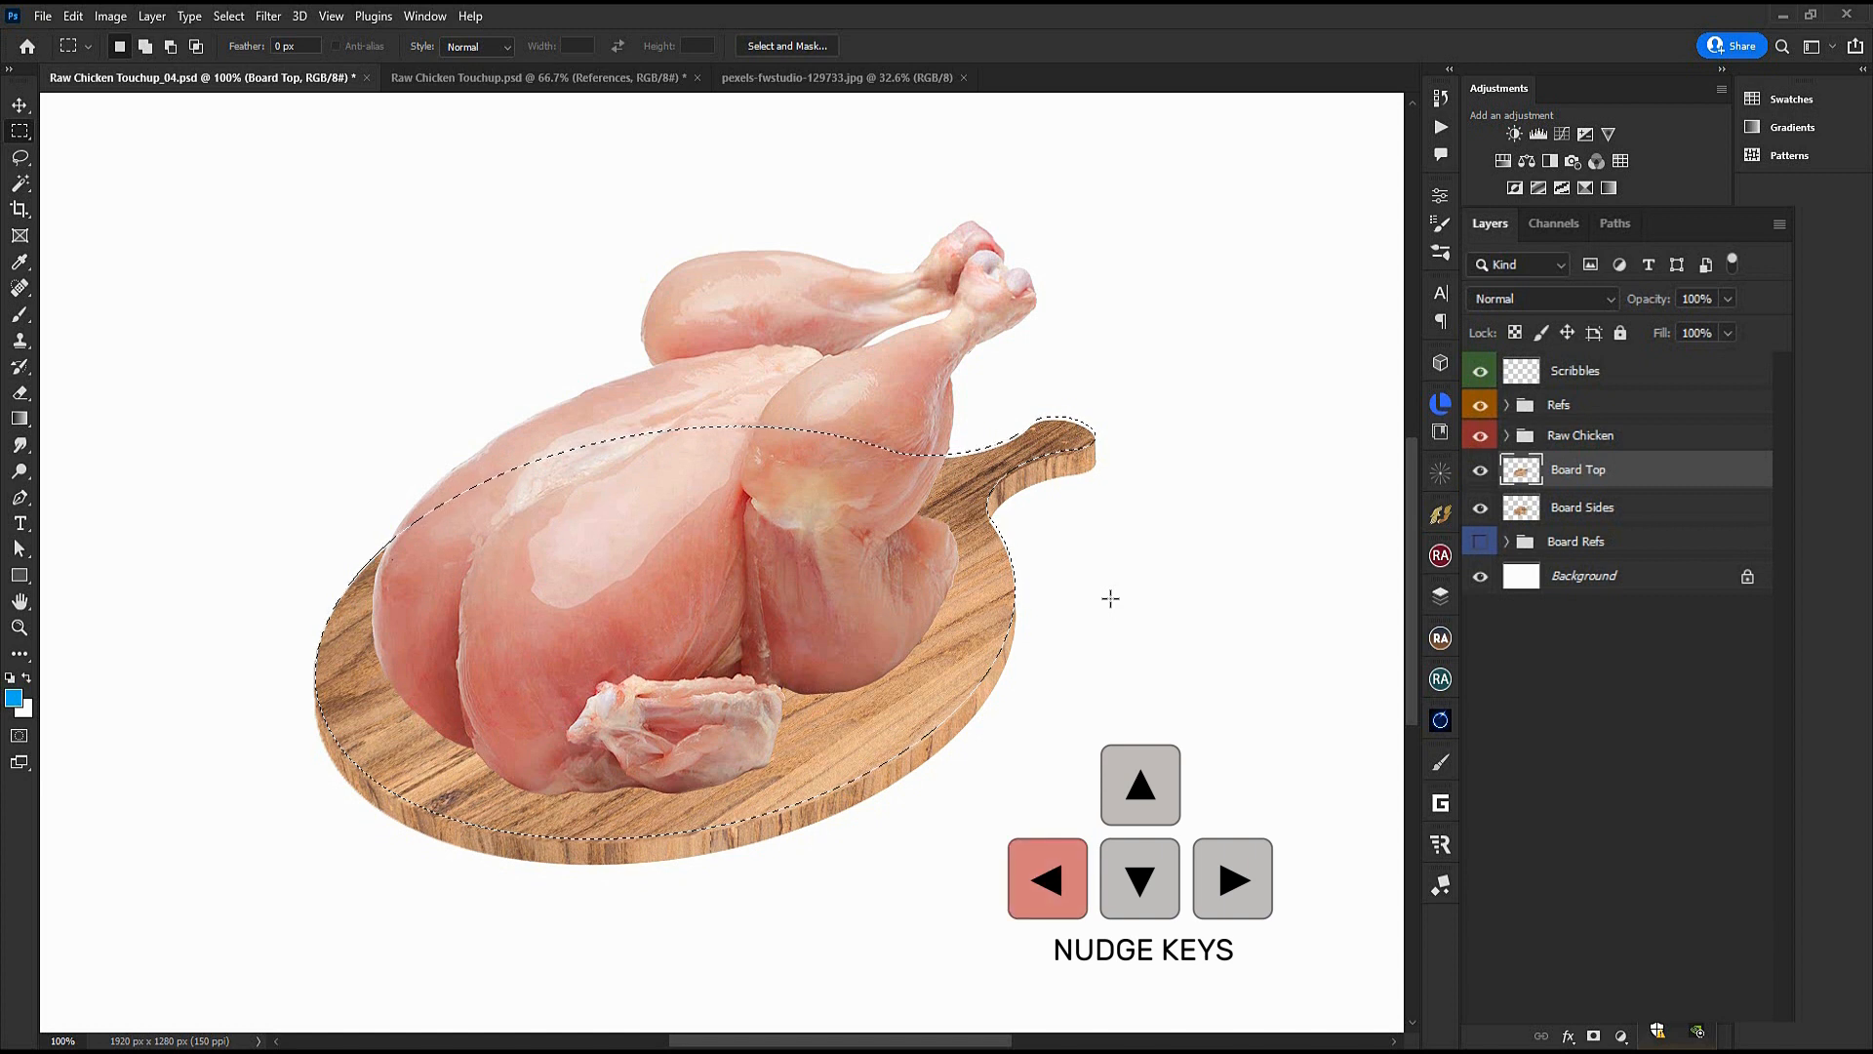
key("ctrl+shift+i")
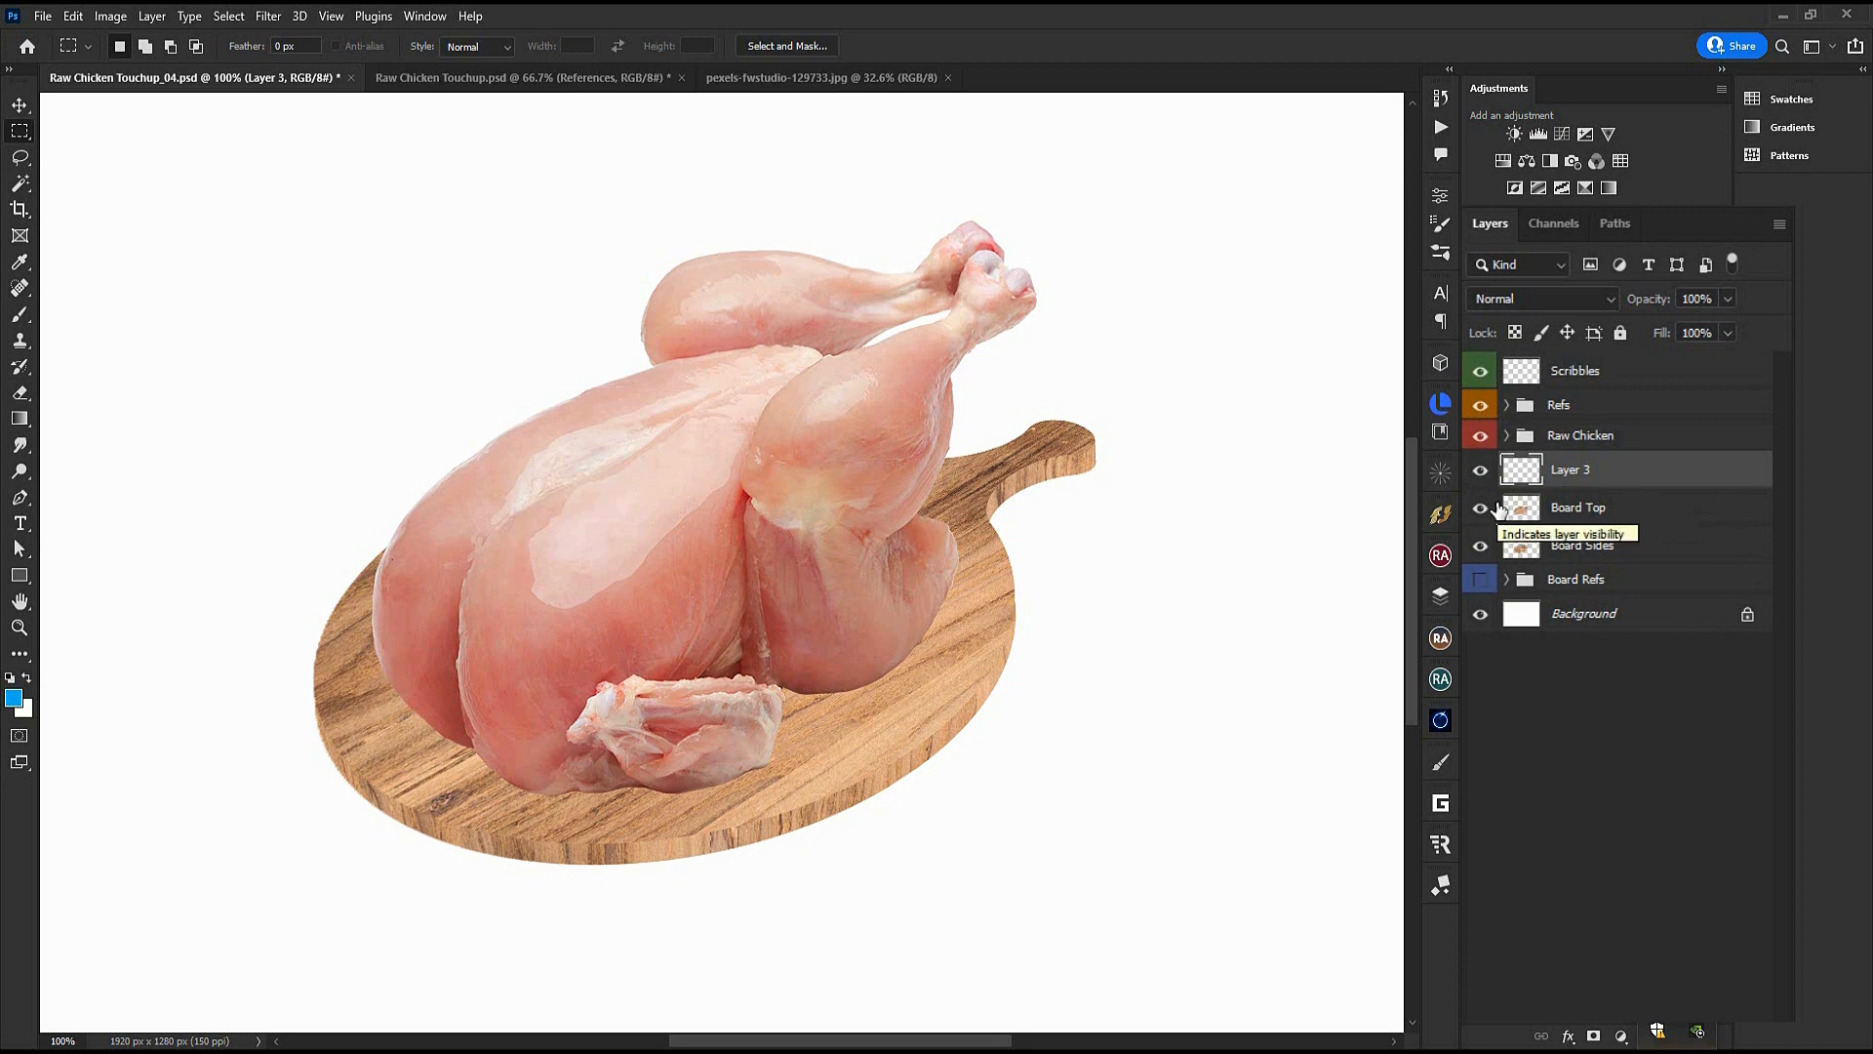
Brighten the board's thin front edge layer with Curves, raising input 101 to output 167
key("ctrl+m")
left_click_drag(897, 483, 891, 435)
left_click_drag(915, 250, 1306, 297)
left_click_drag(1281, 482, 1280, 476)
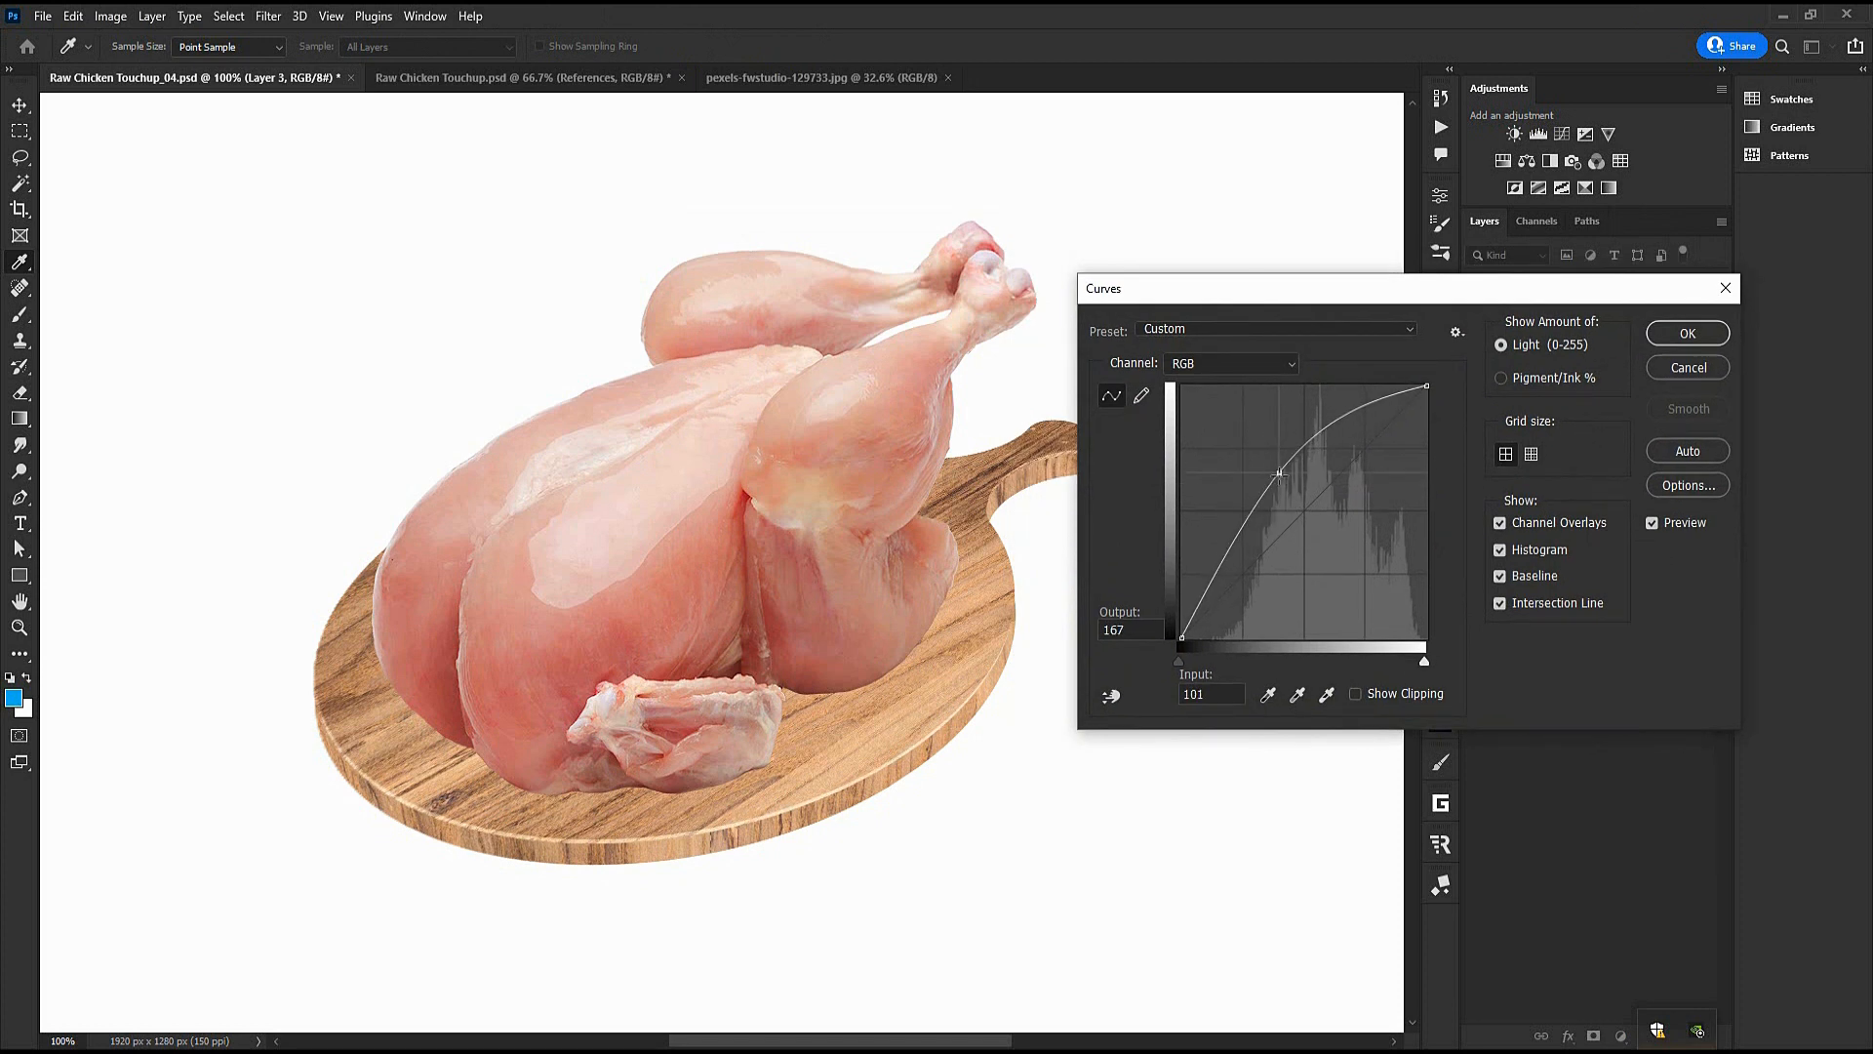
key("Return")
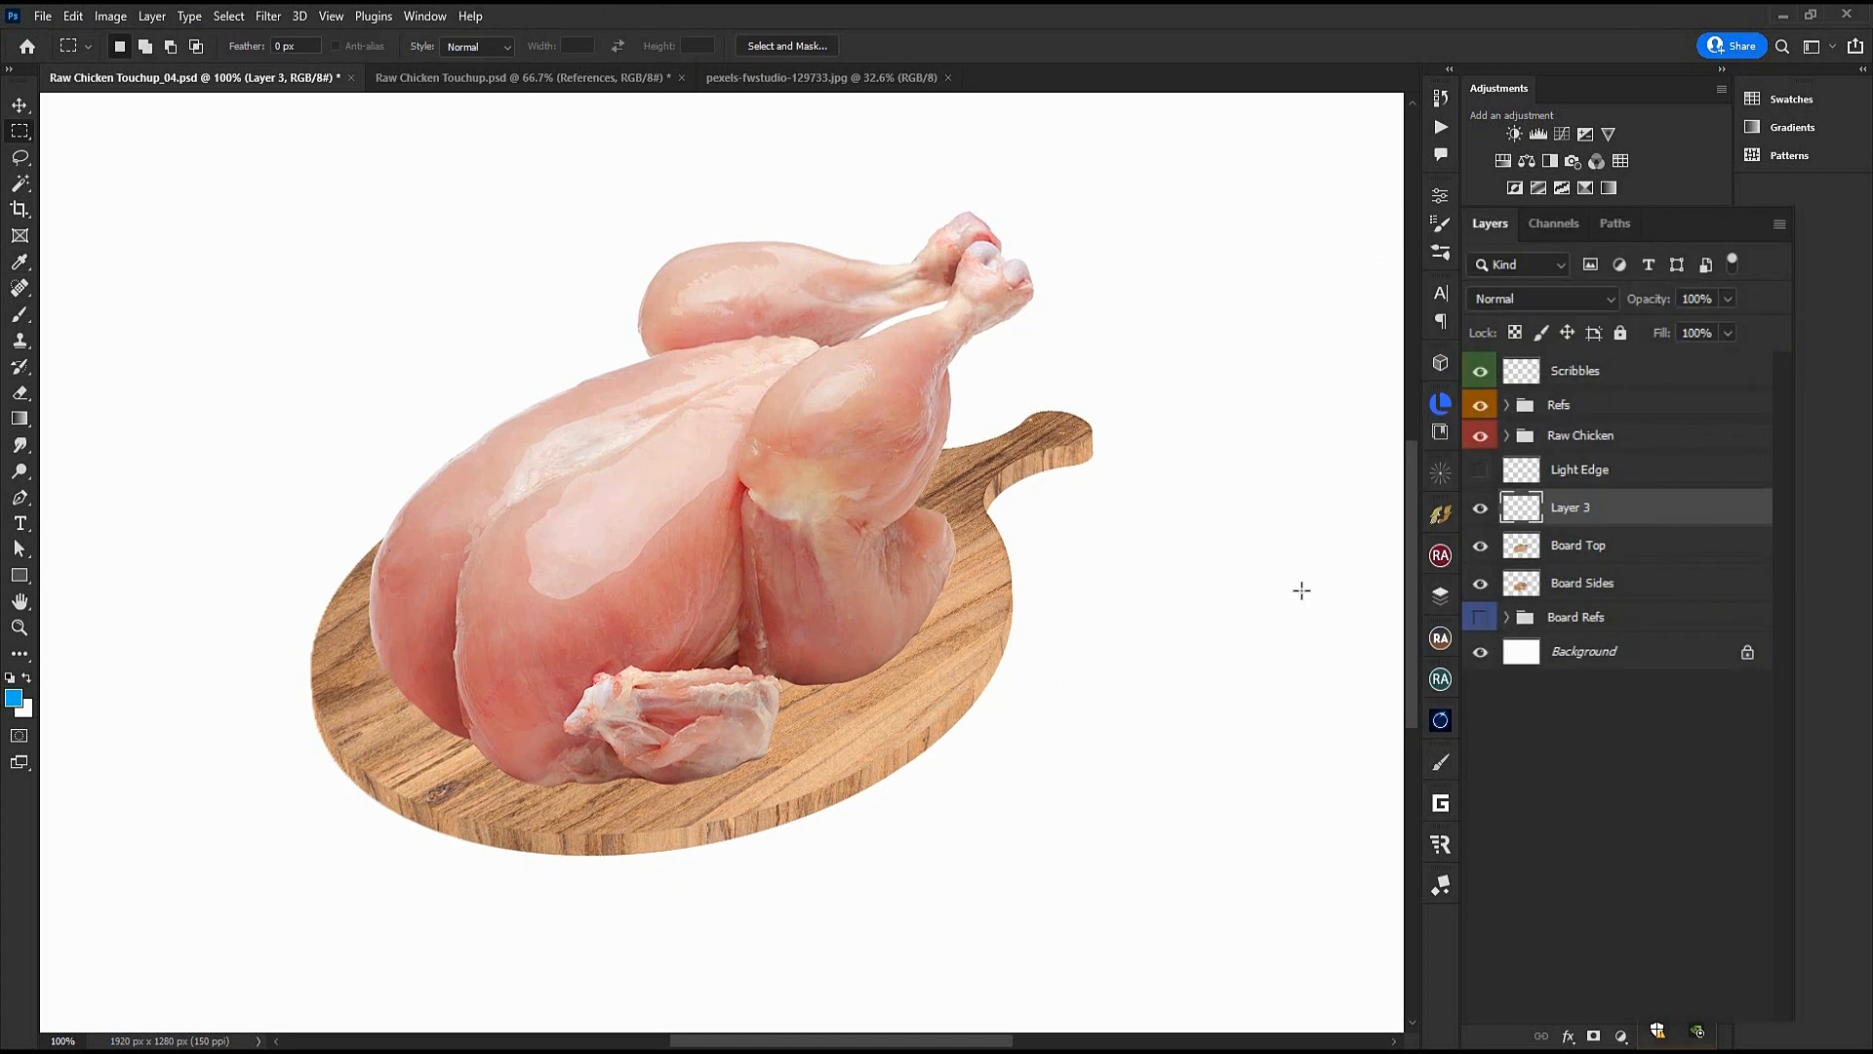
left_click(1619, 472)
key("ctrl+alt+f")
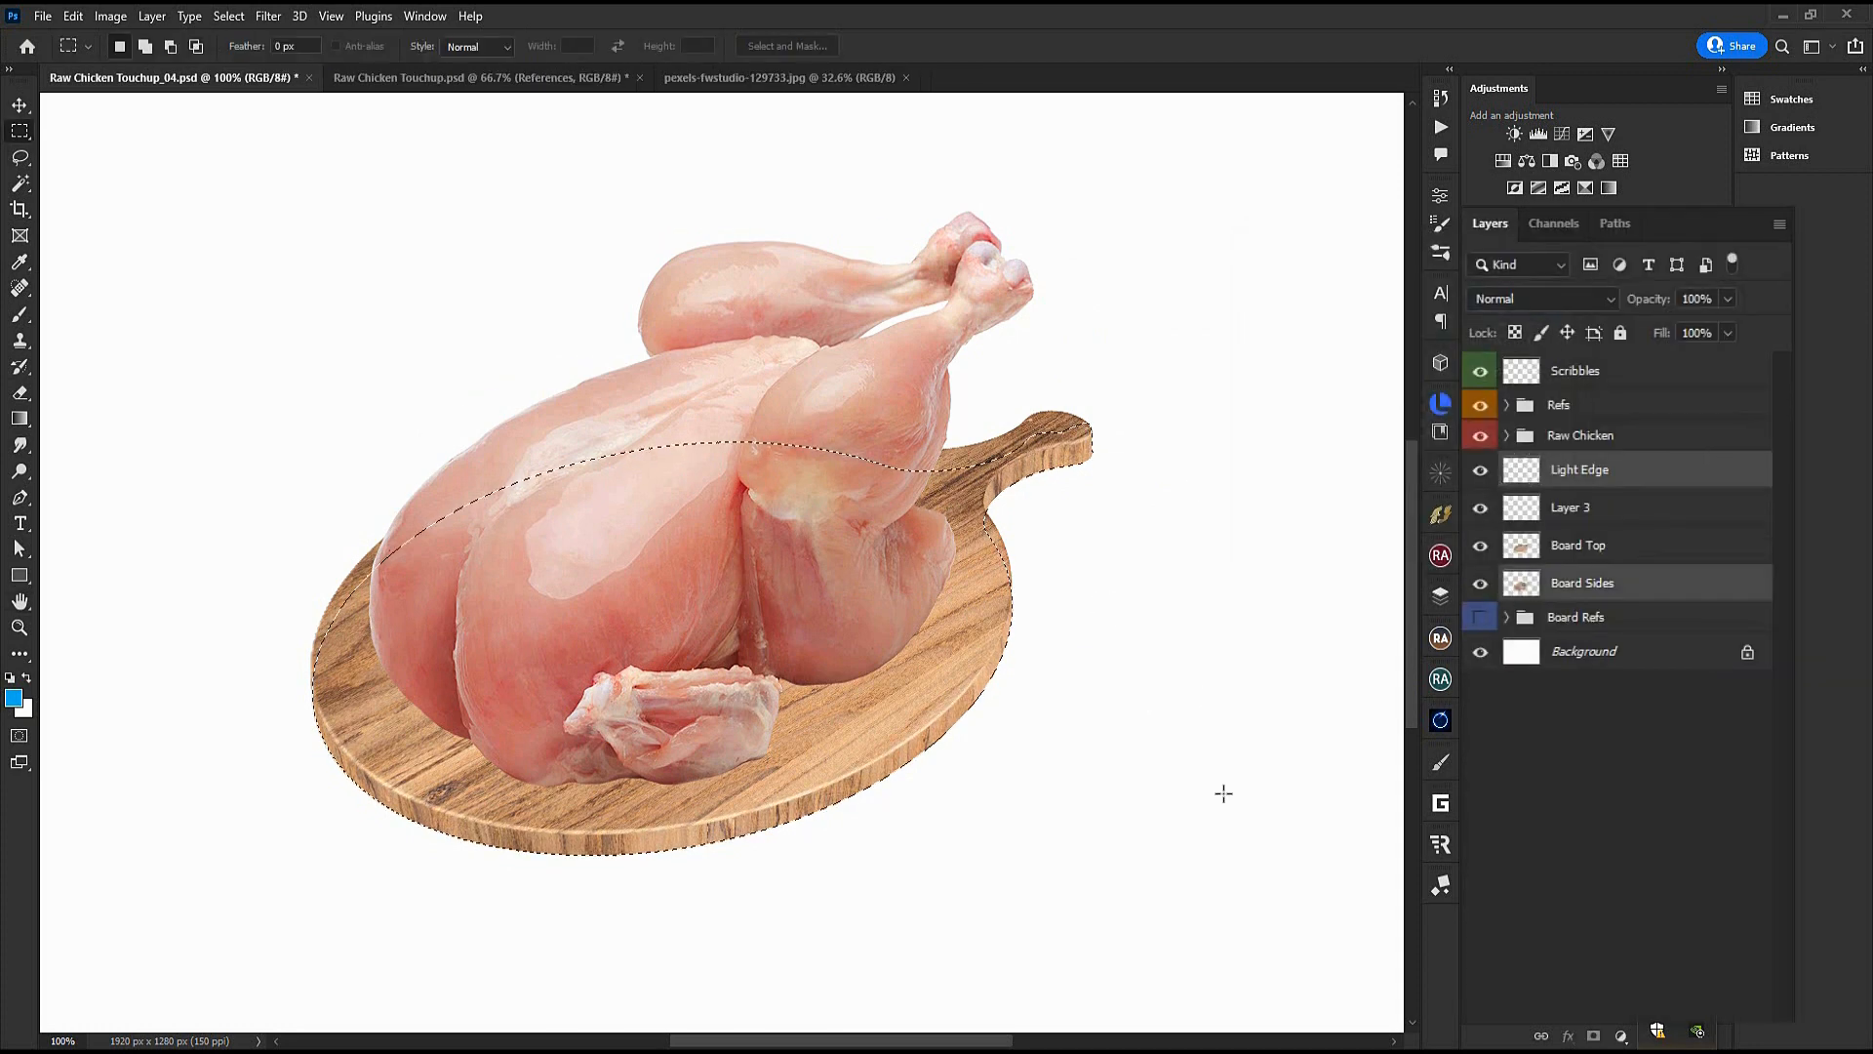
key("shift+F6")
key("Return")
key("ctrl+d")
key("ctrl+m")
mouse_move(330, 359)
left_mouse_down()
mouse_move(338, 420)
mouse_move(343, 392)
left_mouse_up()
key("Escape")
Reselect and feather the board-side selection, then darken the Board Sides layer with Curves, lowering input 143 to output 95
key("ctrl+shift+d")
key("shift+F6")
key("Return")
key("ctrl+m")
left_click_drag(336, 354, 336, 392)
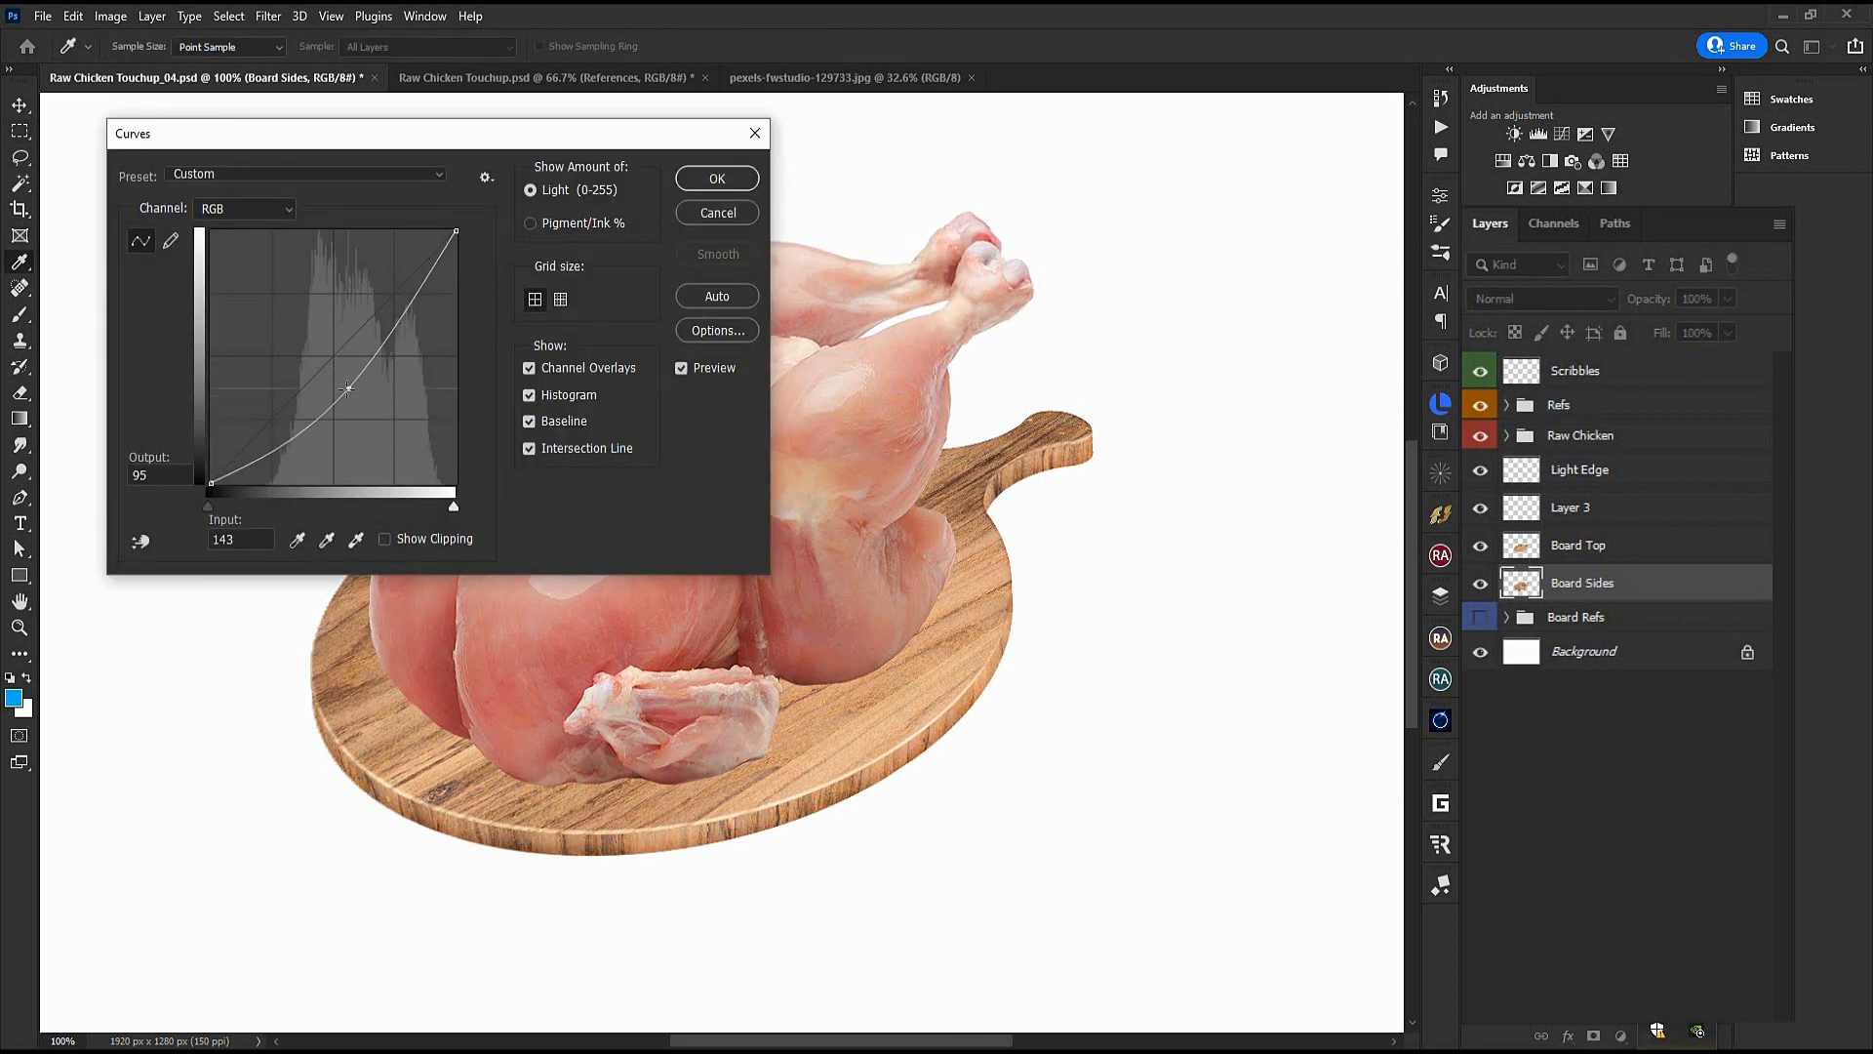
key("Return")
key("m")
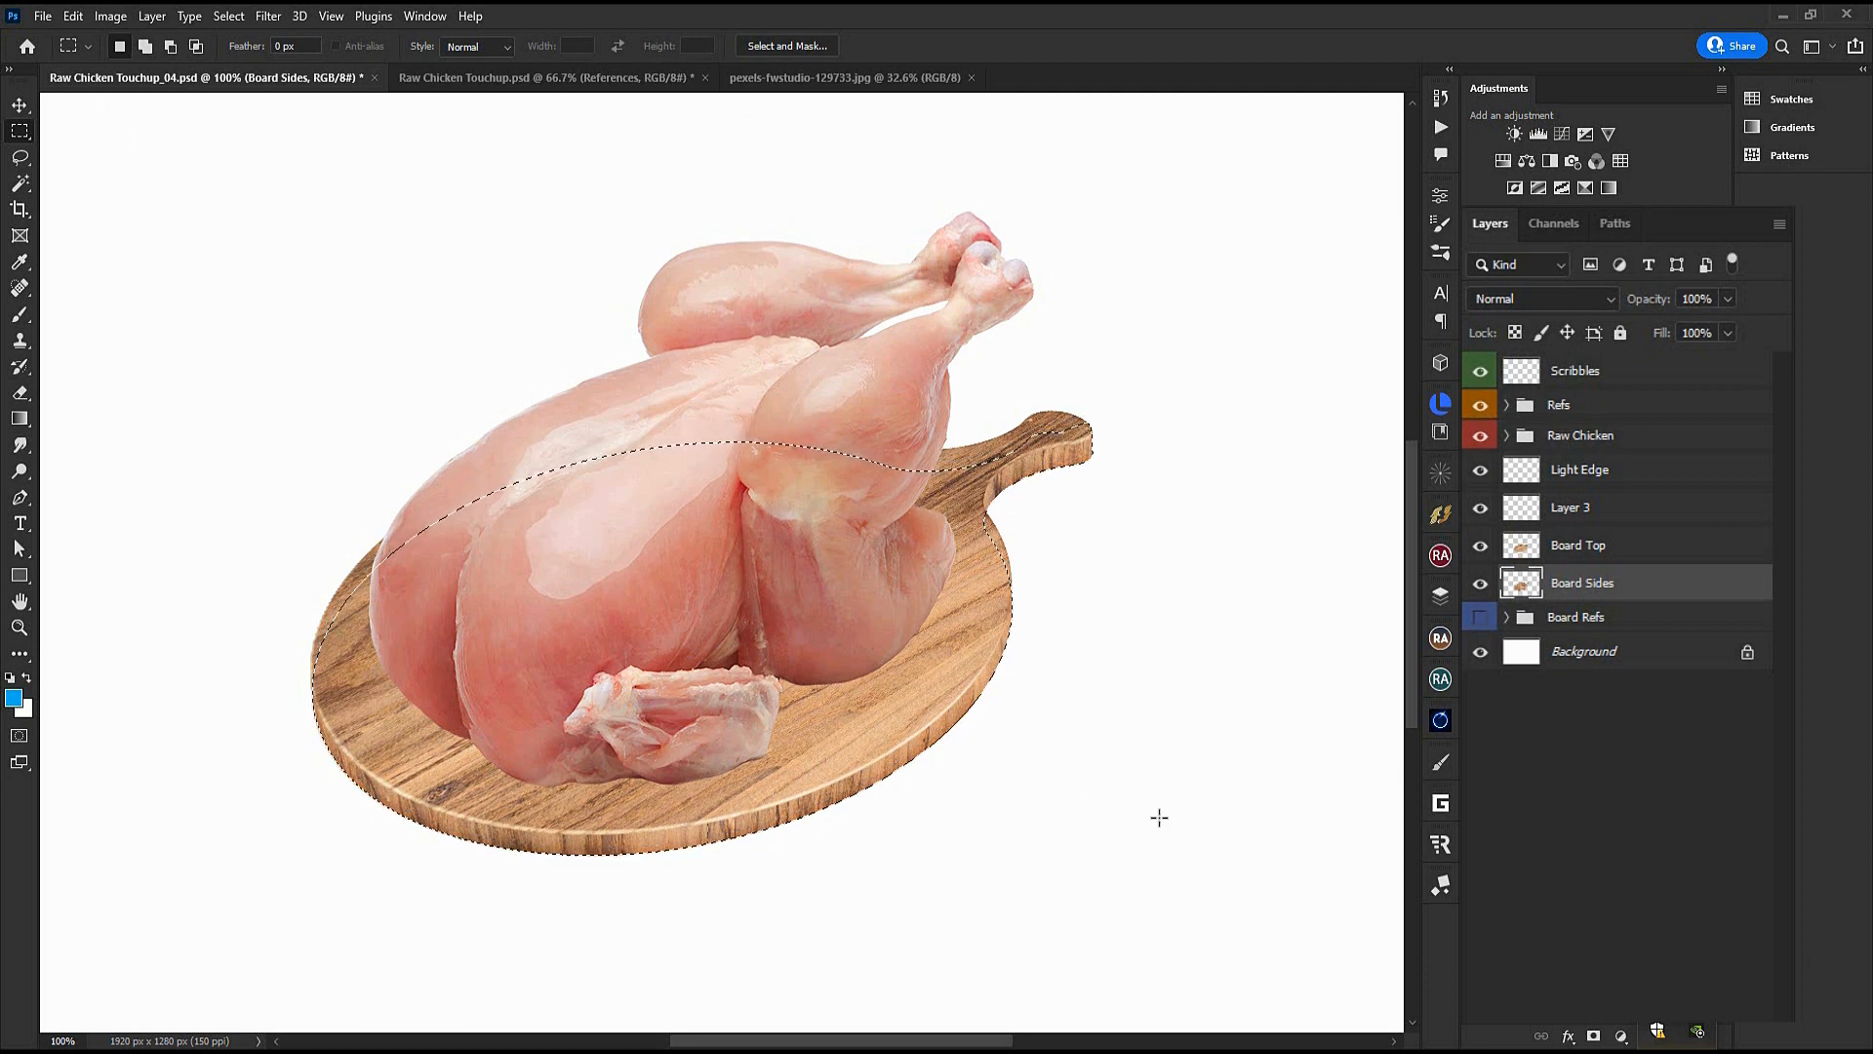
Feather the selection again and reduce the saturation and lightness of the Board Sides edge with Hue/Saturation
key("shift+F6")
key("Return")
key("ctrl+alt+m")
key("Escape")
key("ctrl+u")
left_click_drag(1452, 515, 1420, 518)
left_click_drag(1452, 464, 1412, 465)
key("Return")
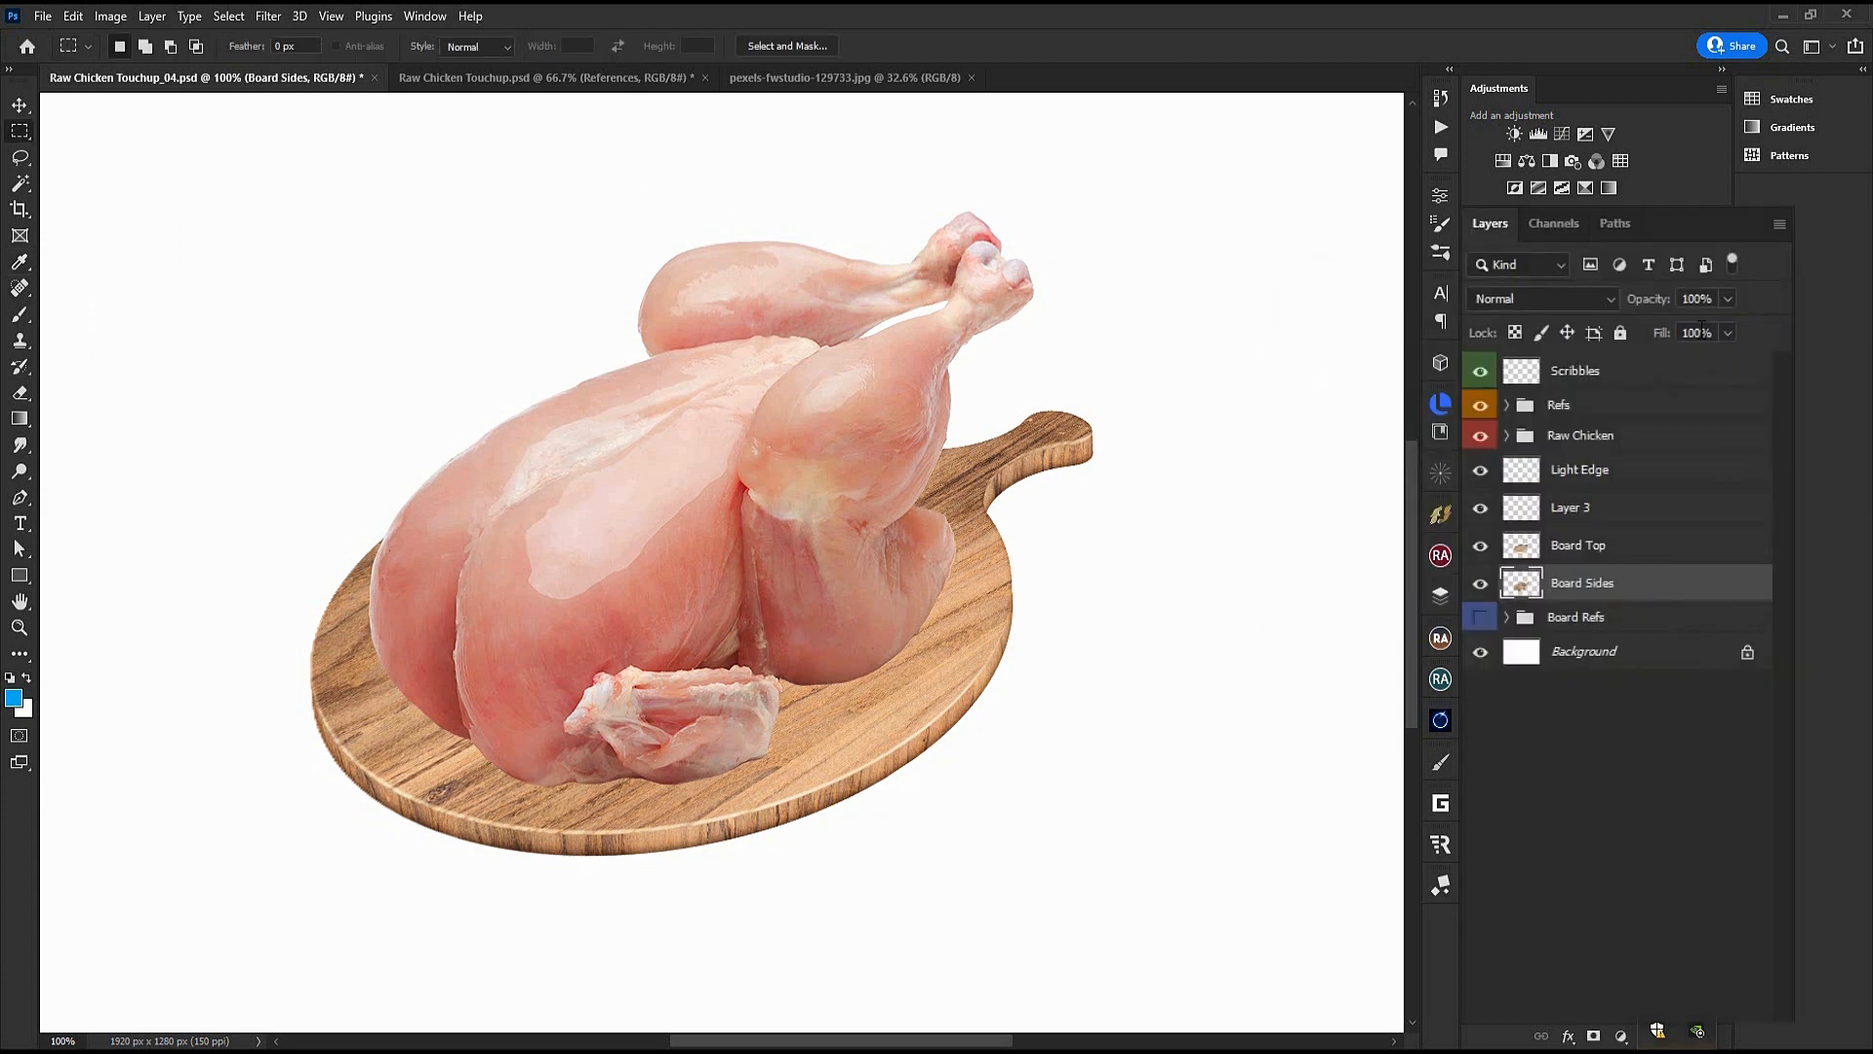
Merge the Light Edge, Layer 3, Board Top and Board Sides layers into one board layer
left_click(1604, 583, "ctrl")
left_click(1625, 576)
left_click(1618, 472, "shift")
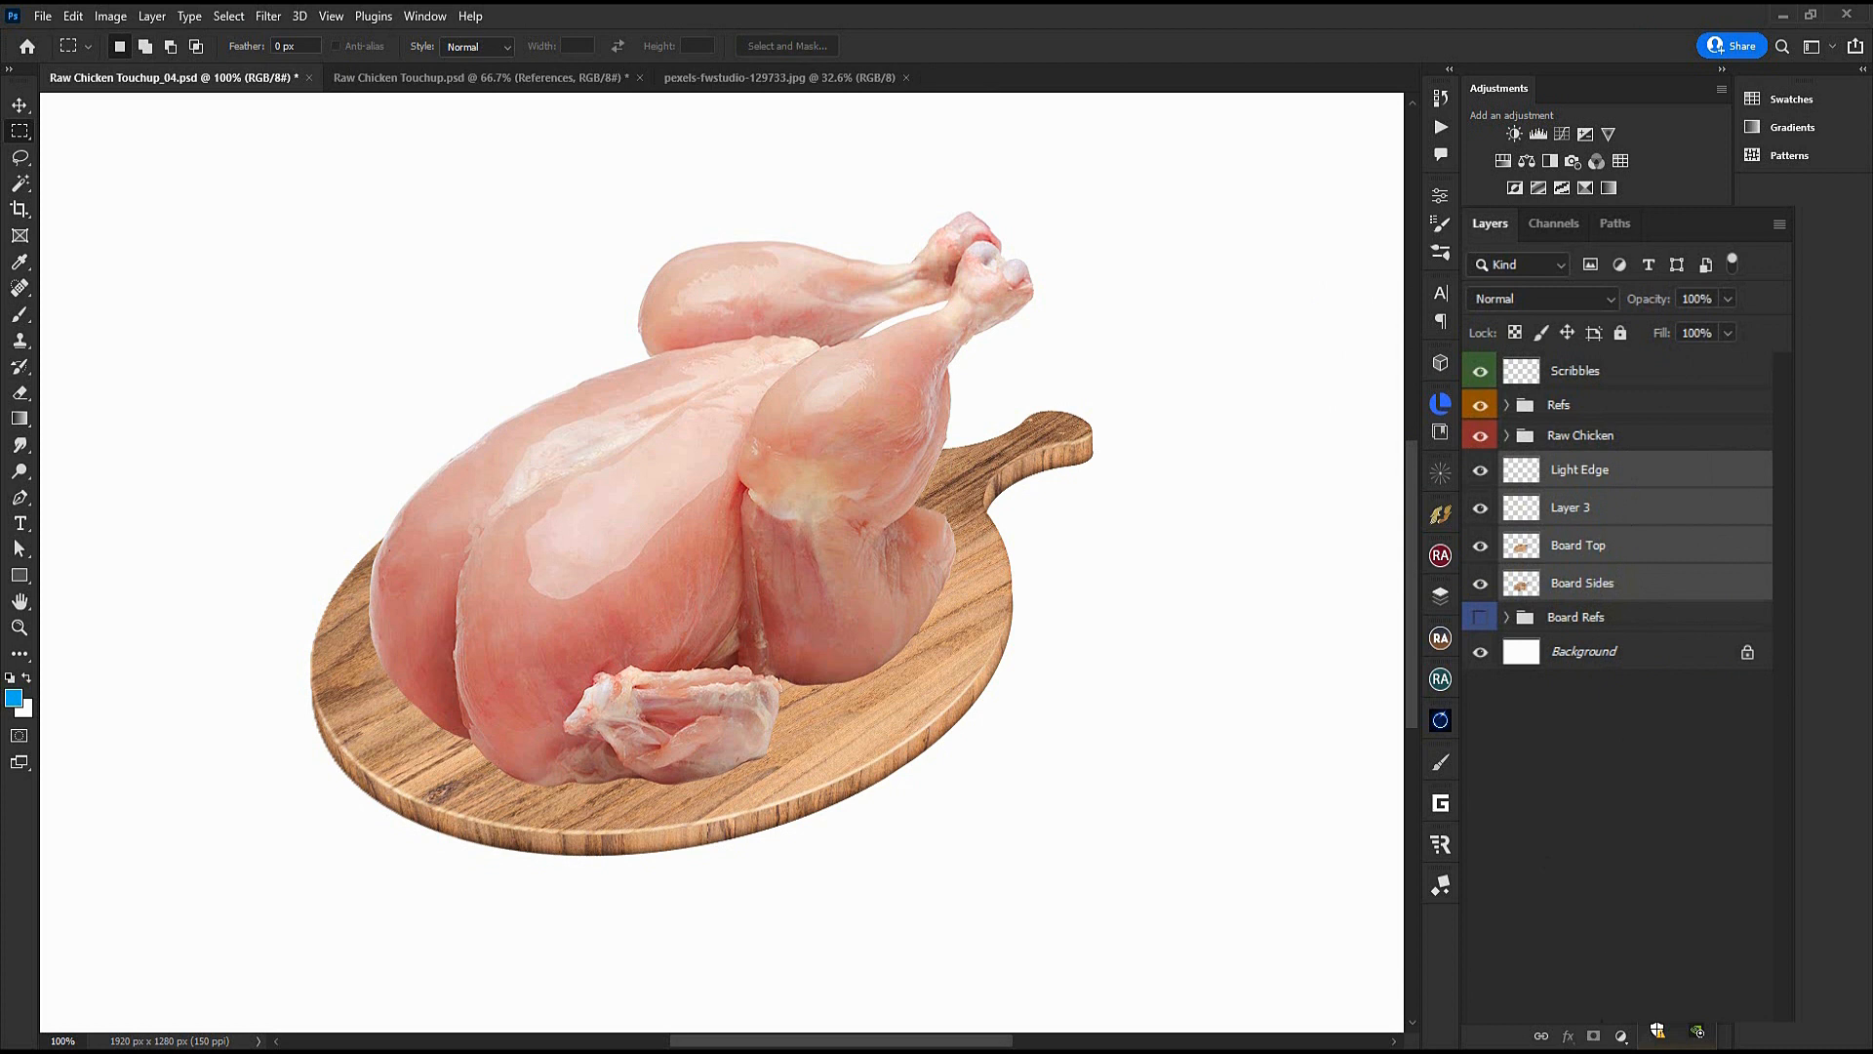
key("ctrl+e")
Place Field Blur pins across the merged board and reduce the blur at its two front pins
left_click_drag(1013, 698, 953, 648)
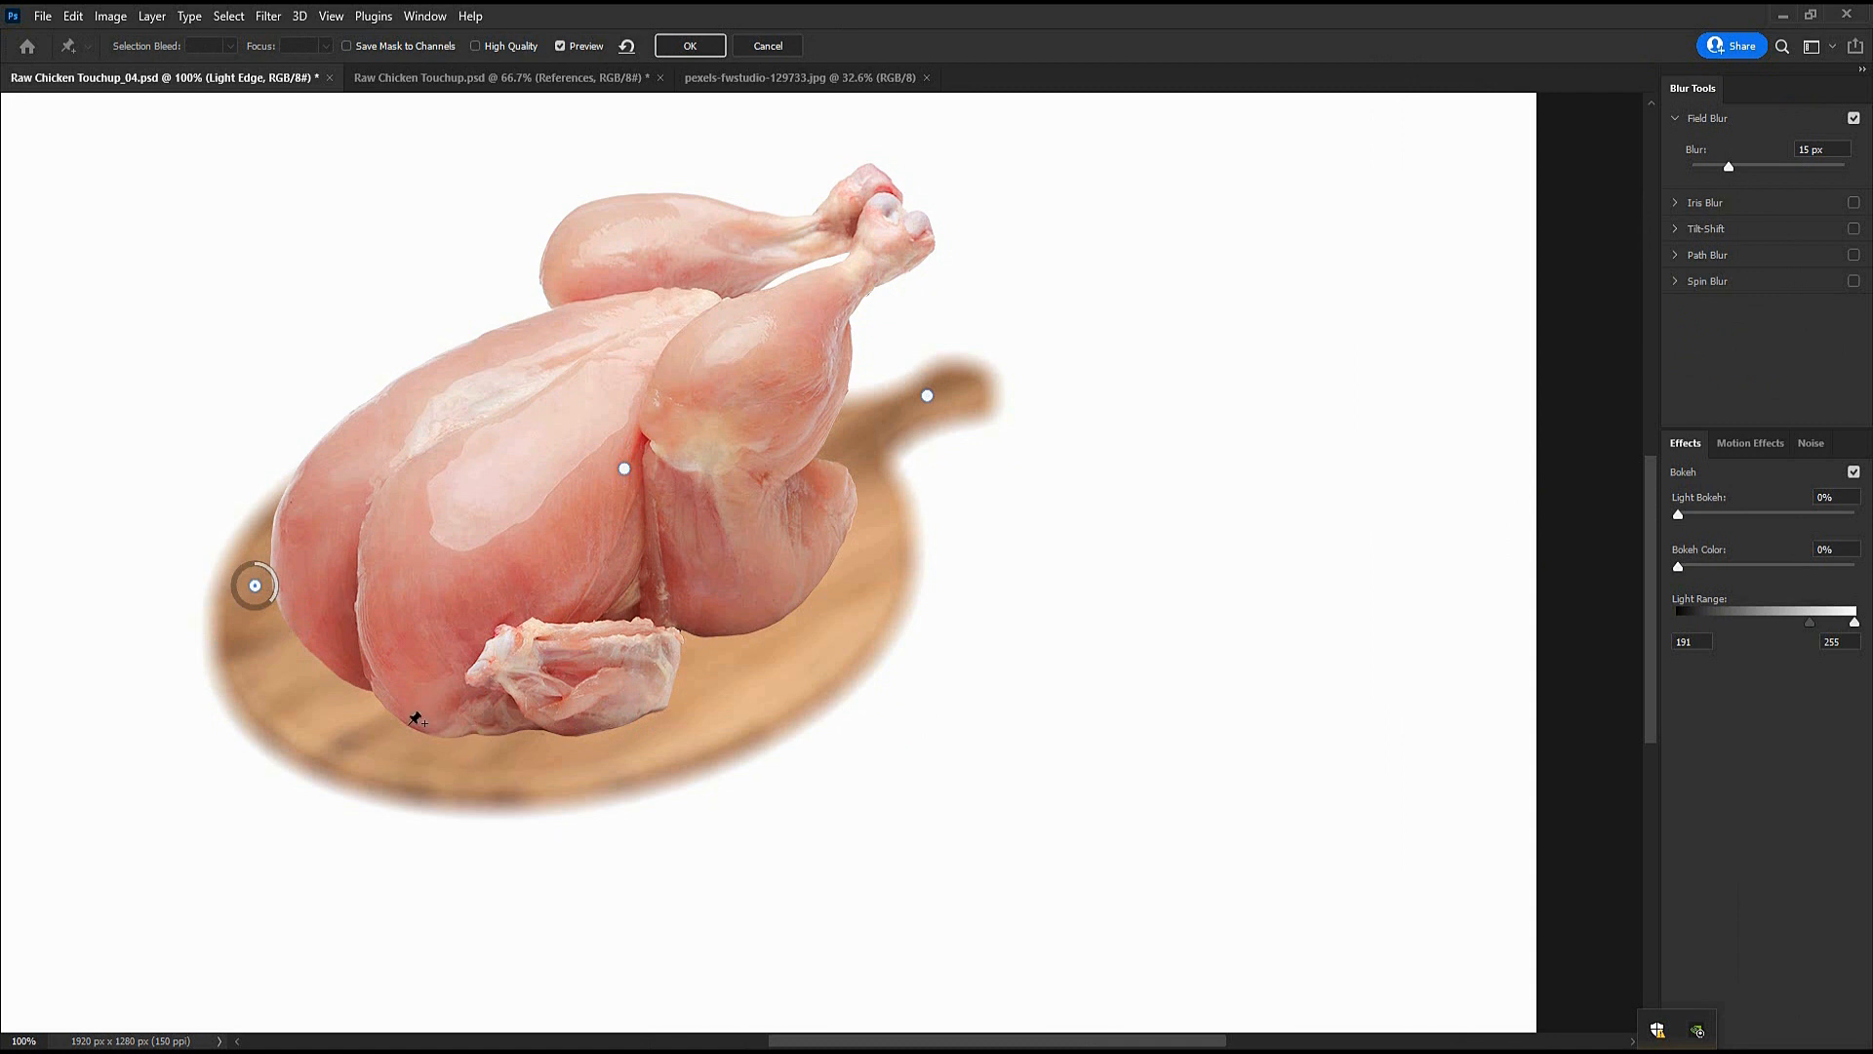
left_click(408, 725)
left_click(805, 629)
mouse_move(839, 607)
left_mouse_down()
mouse_move(847, 576)
mouse_move(823, 607)
left_mouse_up()
left_click(408, 725)
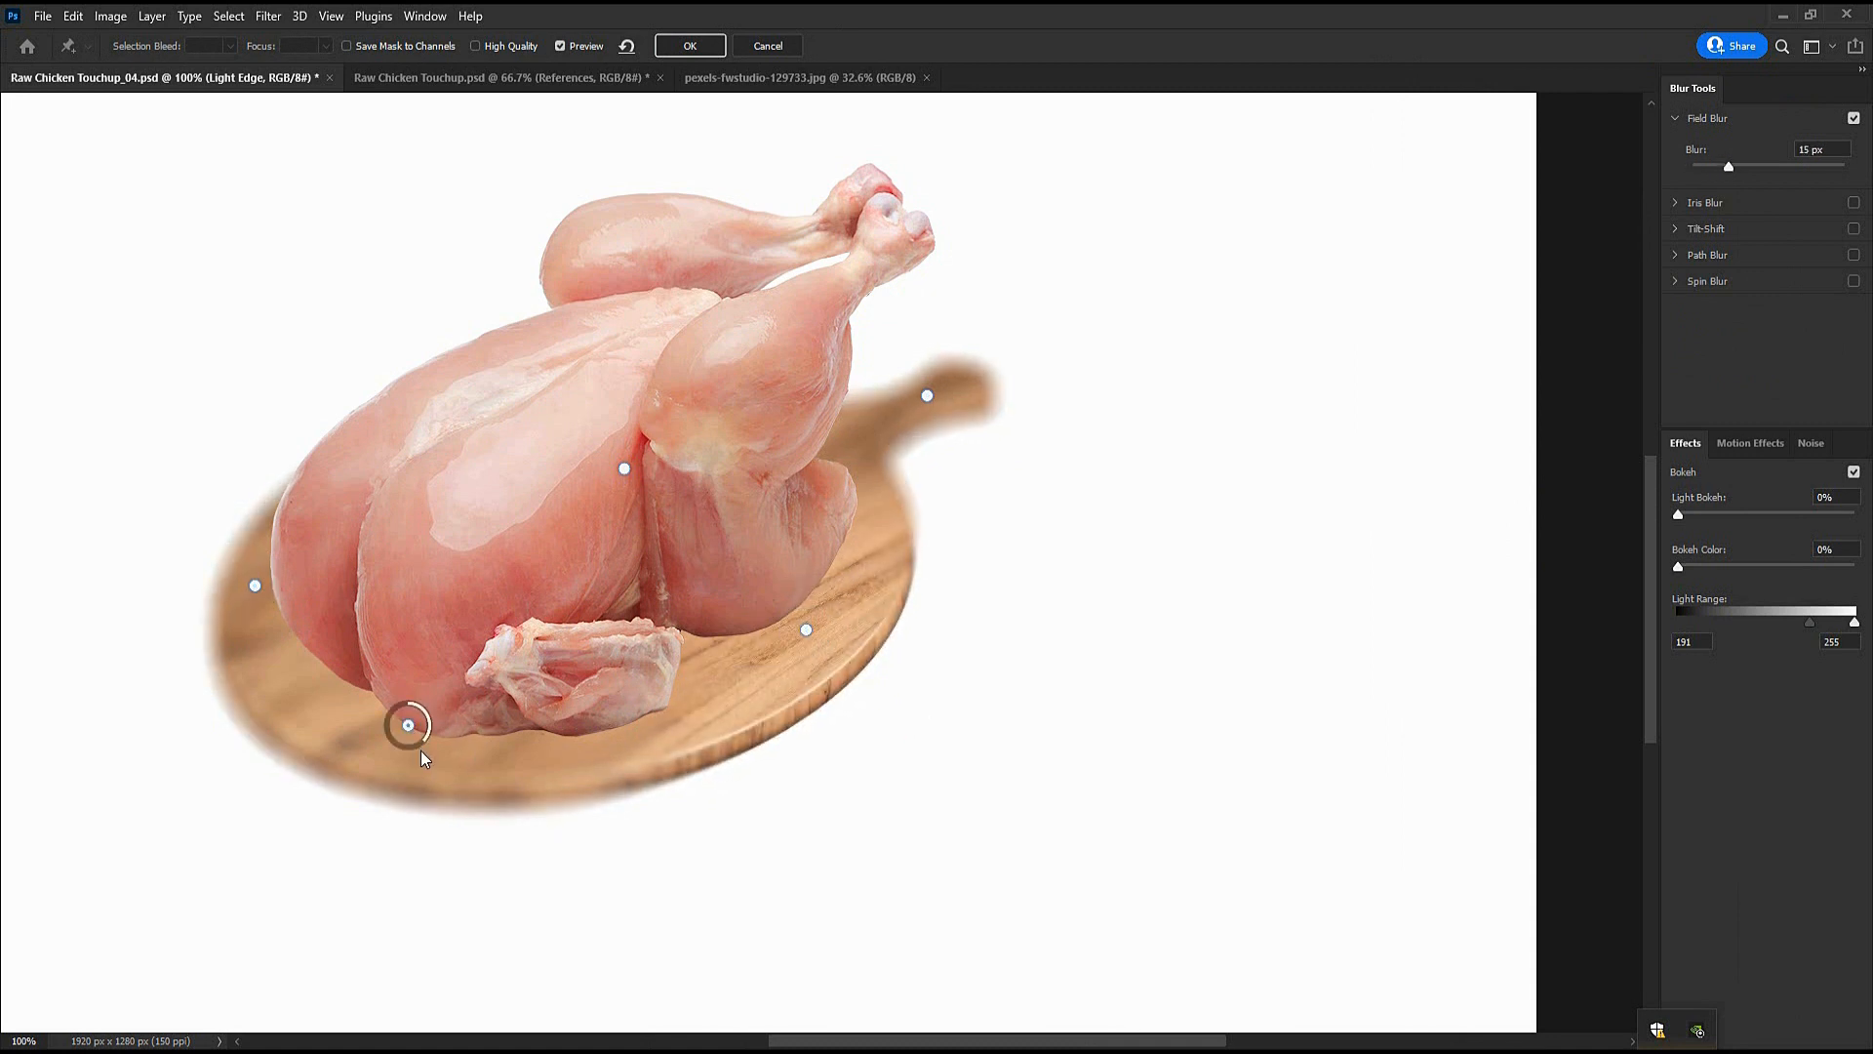
left_click_drag(424, 740, 429, 683)
Reduce the blur at the board's far-left pin, set the handle pin to 3 px and apply the Field Blur
left_click(254, 586)
left_click_drag(273, 599, 289, 515)
left_click(927, 396)
left_click_drag(944, 410, 985, 311)
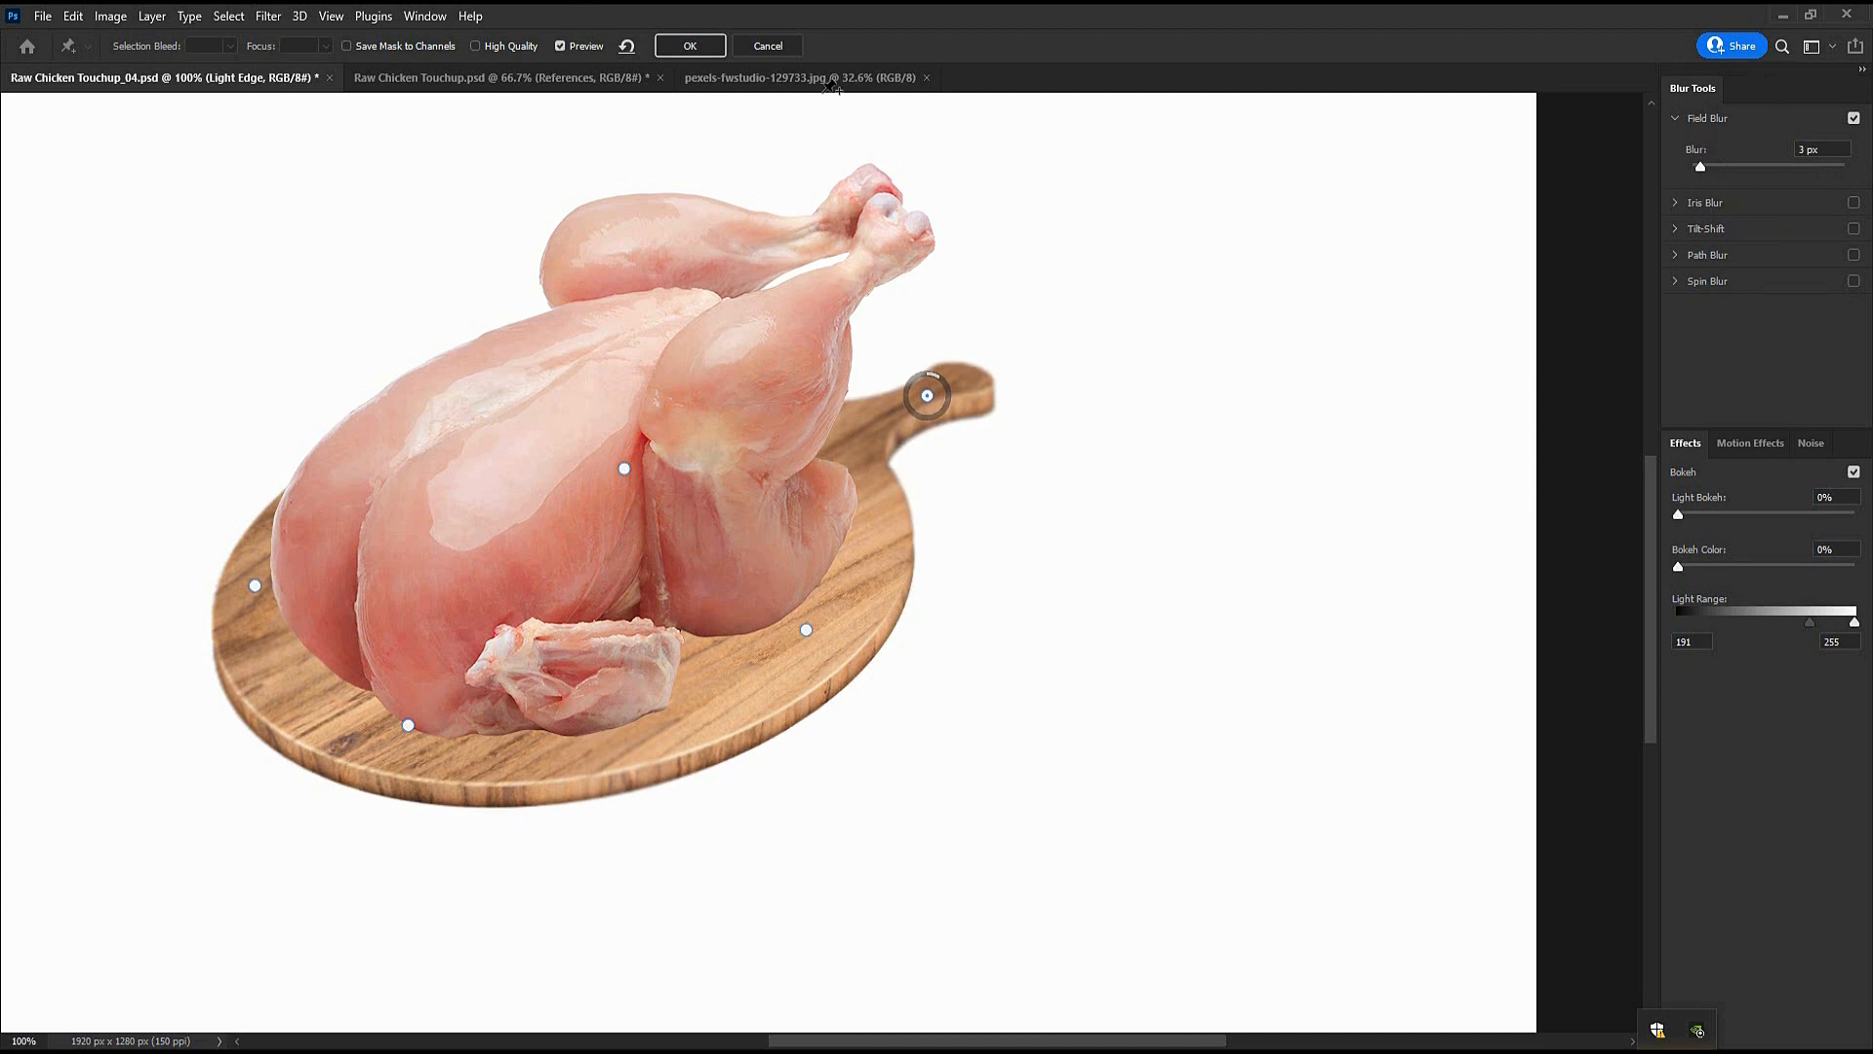
key("Return")
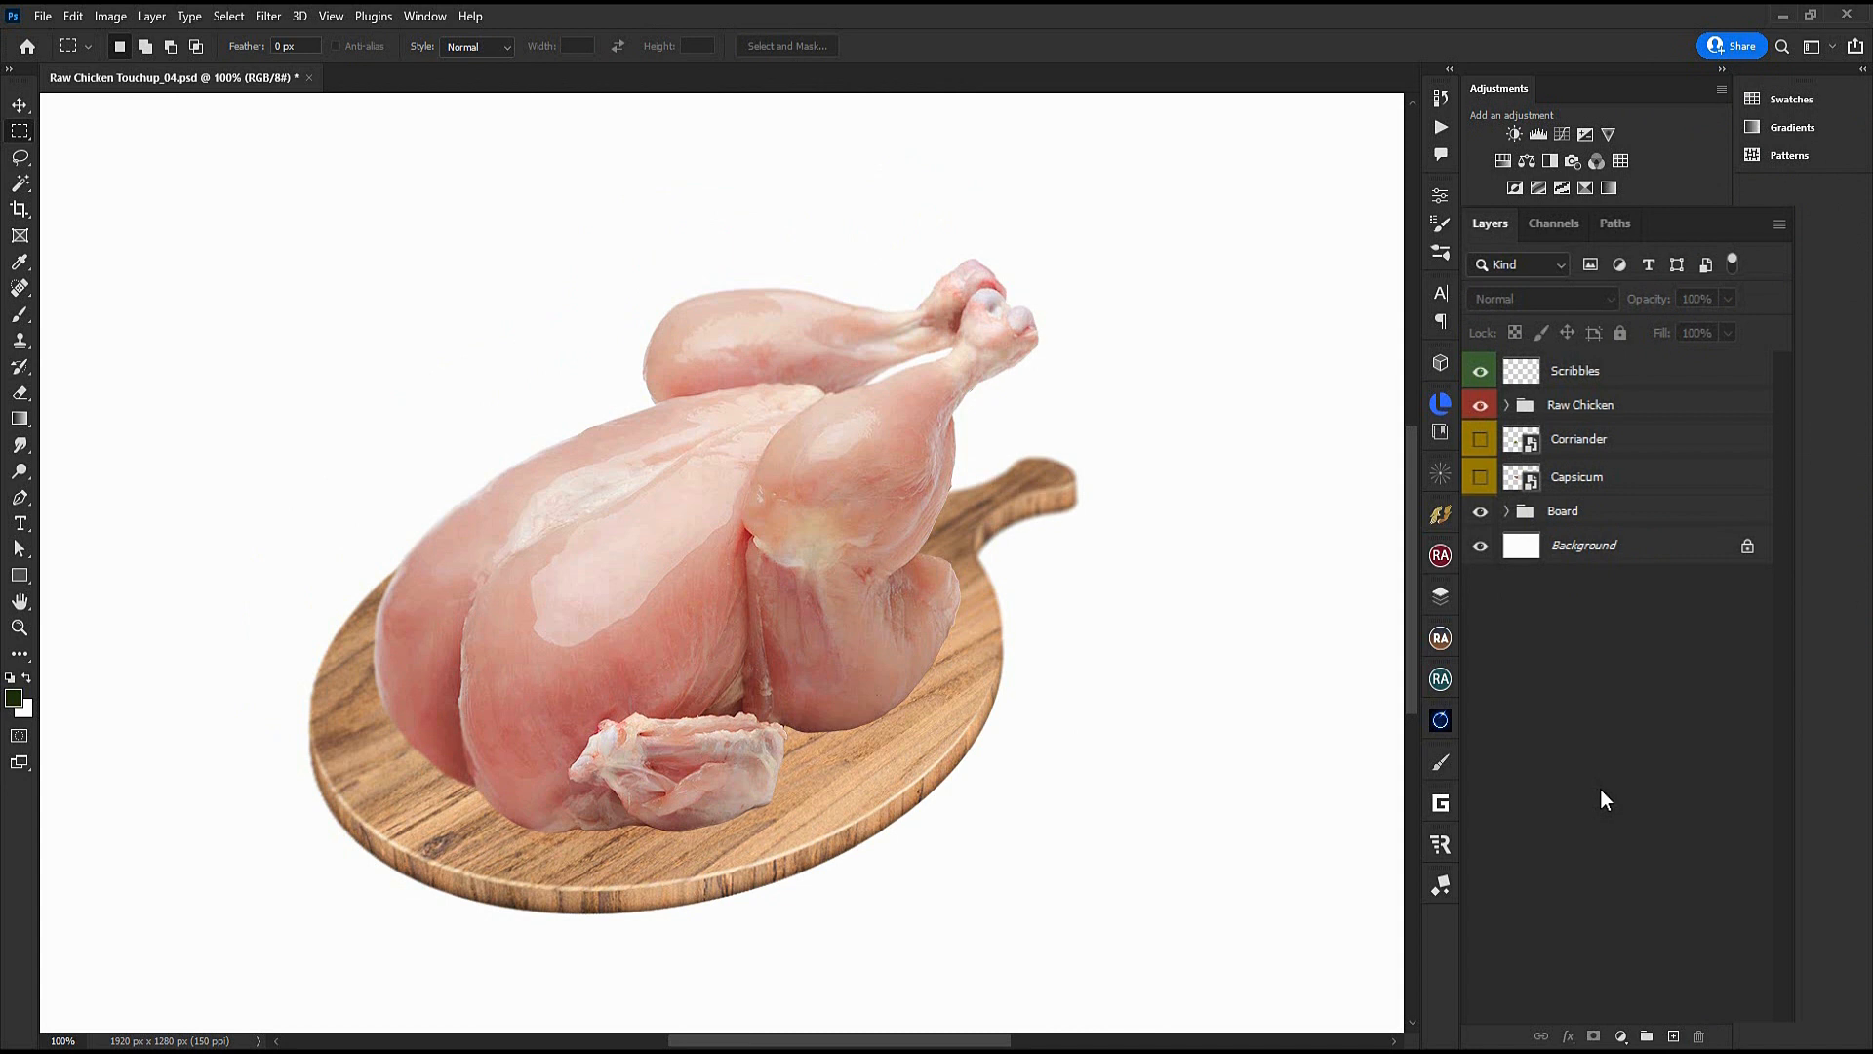
Show the Corriander and Capsicum layers behind the chicken
left_click(1481, 440)
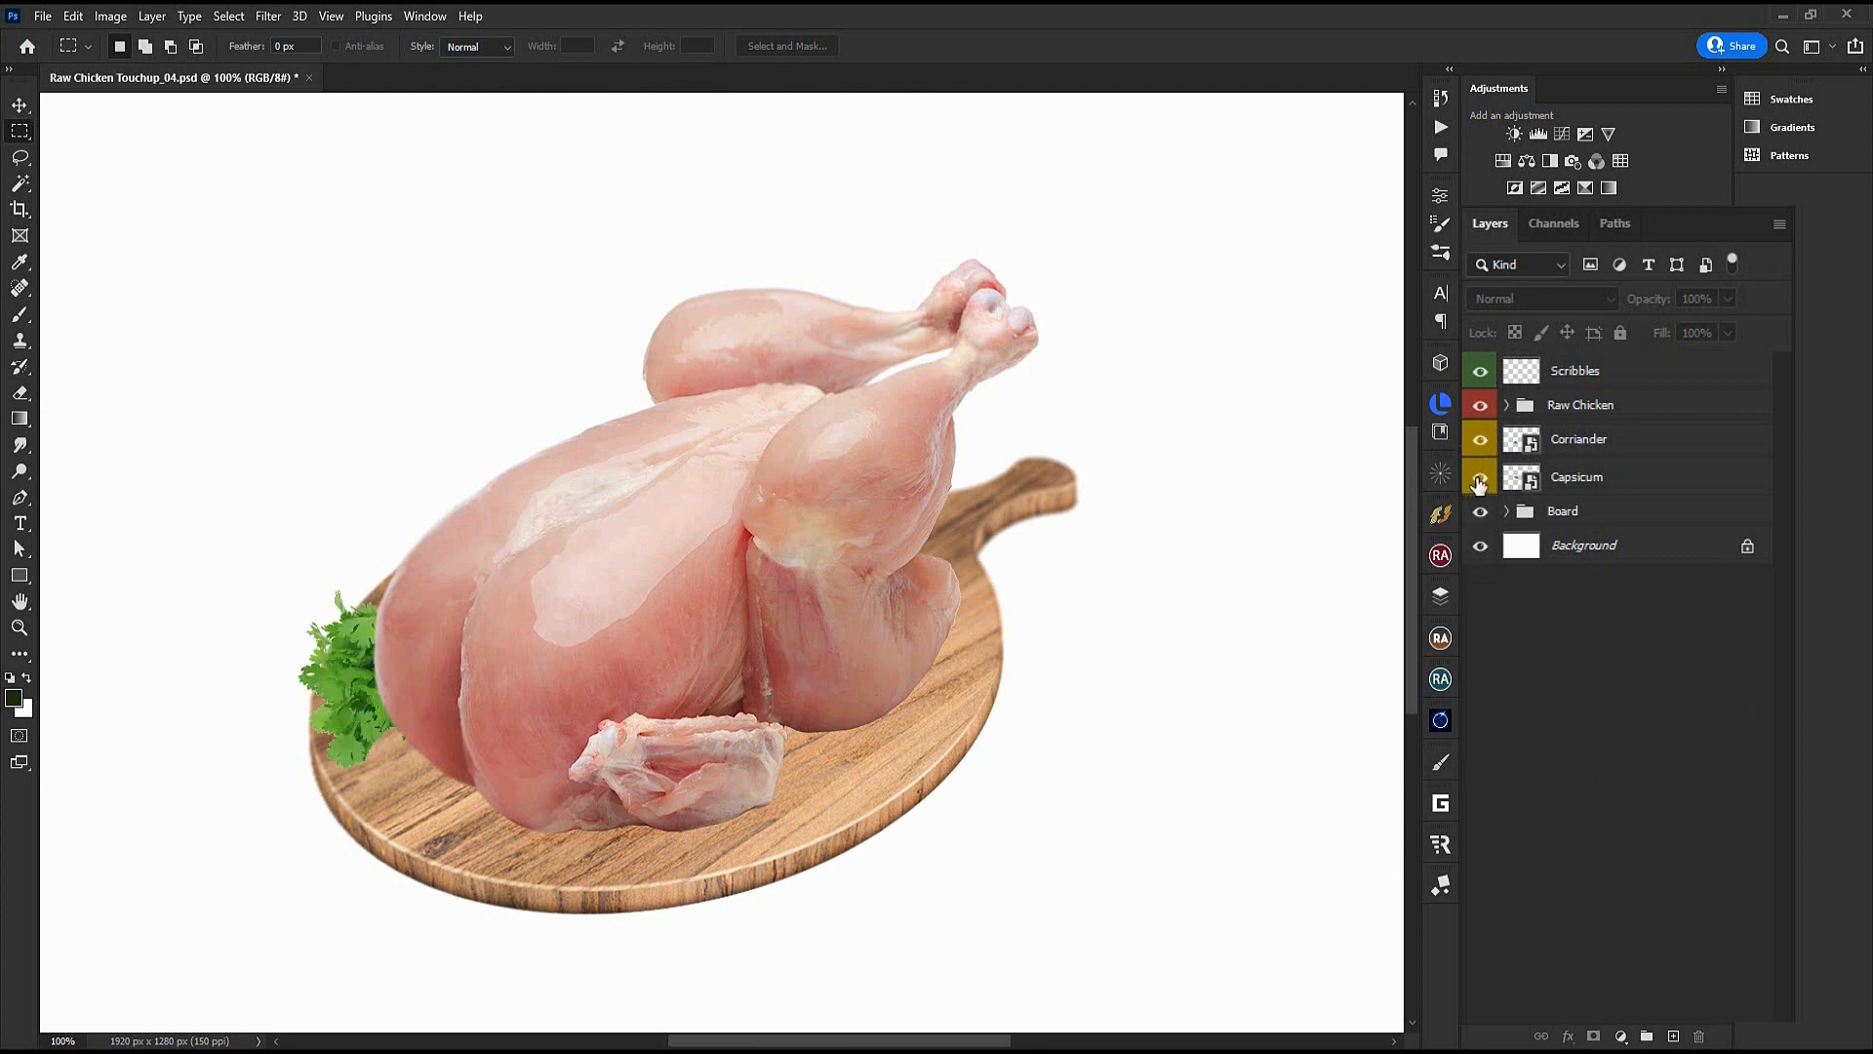
left_click(1480, 478)
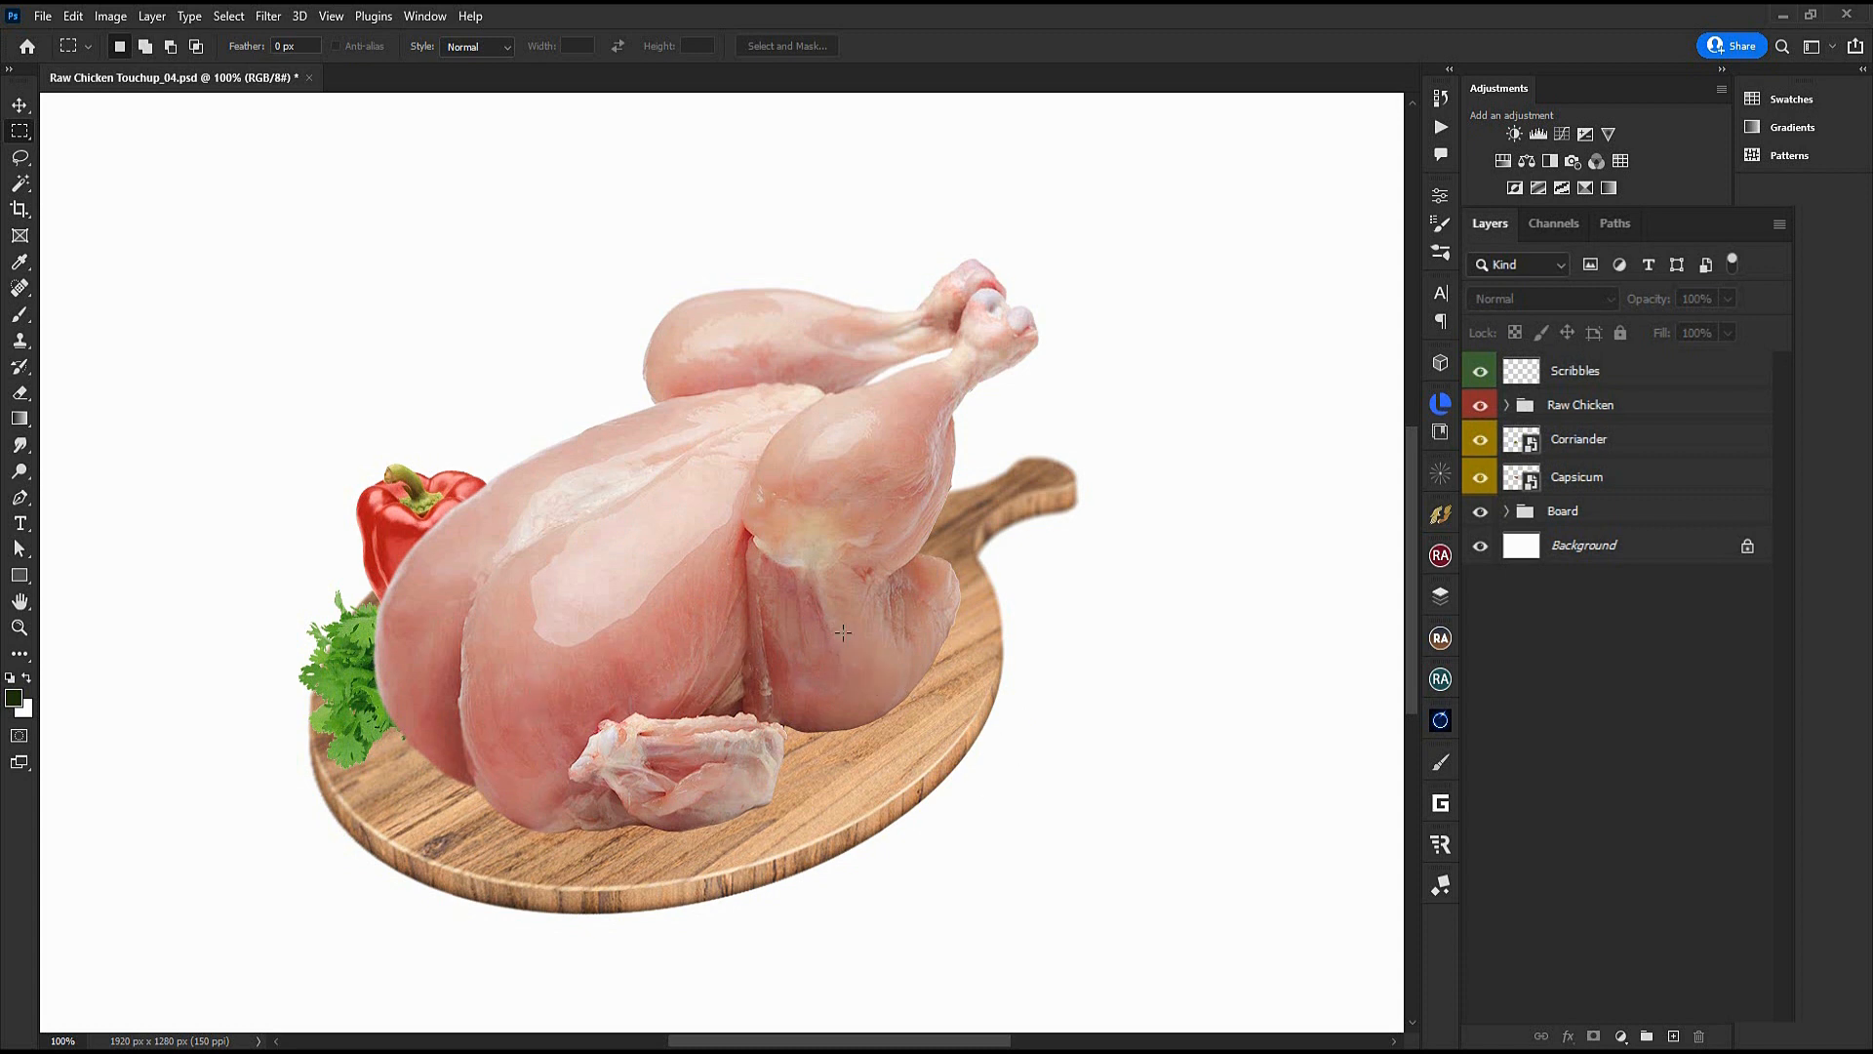
Choose a very dark red for the brush and add a new layer above Corriander for the chicken's shadows
left_click(14, 696)
left_click_drag(1013, 544, 1015, 621)
left_click_drag(945, 558, 971, 560)
key("Return")
key("m")
key("b")
left_click(1648, 438)
key("ctrl+shift+alt+n")
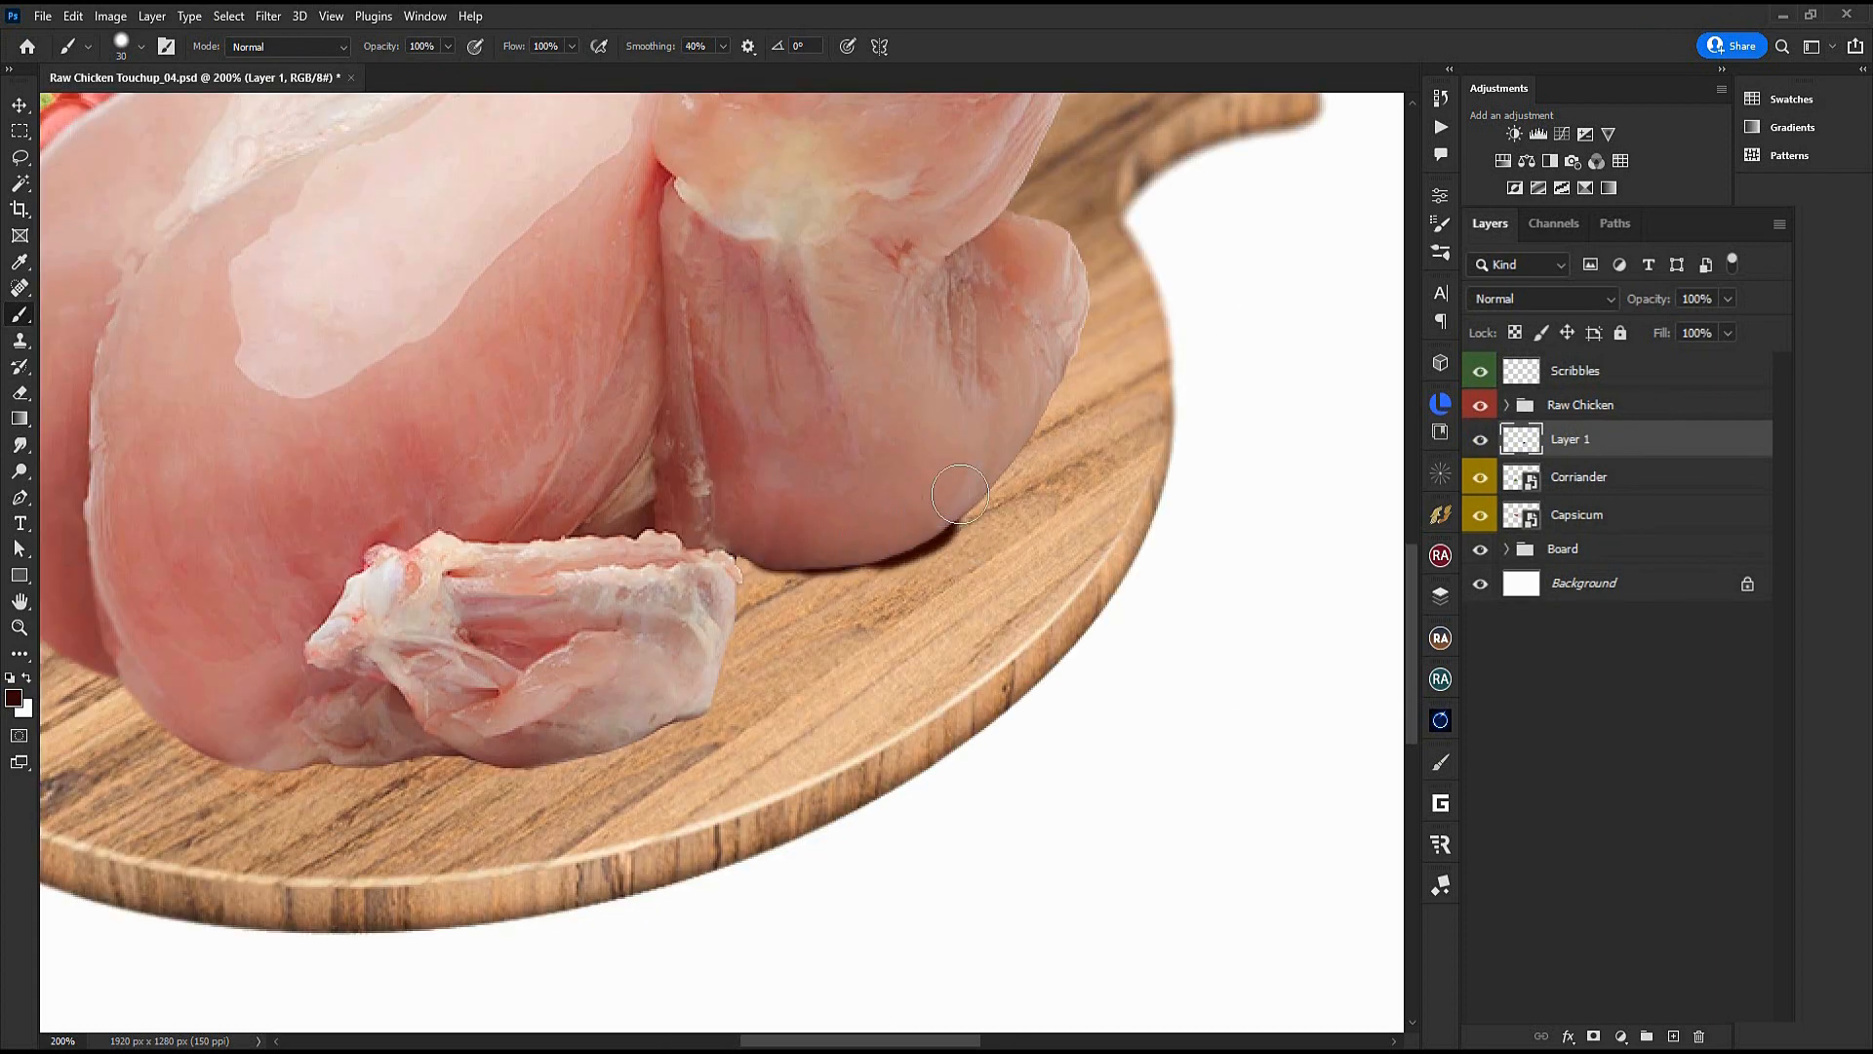
Paint dark contact shadows on the board beneath the chicken's thigh, wing and back-left side with a small soft brush
mouse_move(967, 485)
left_mouse_down()
mouse_move(1081, 390)
mouse_move(980, 519)
left_mouse_up()
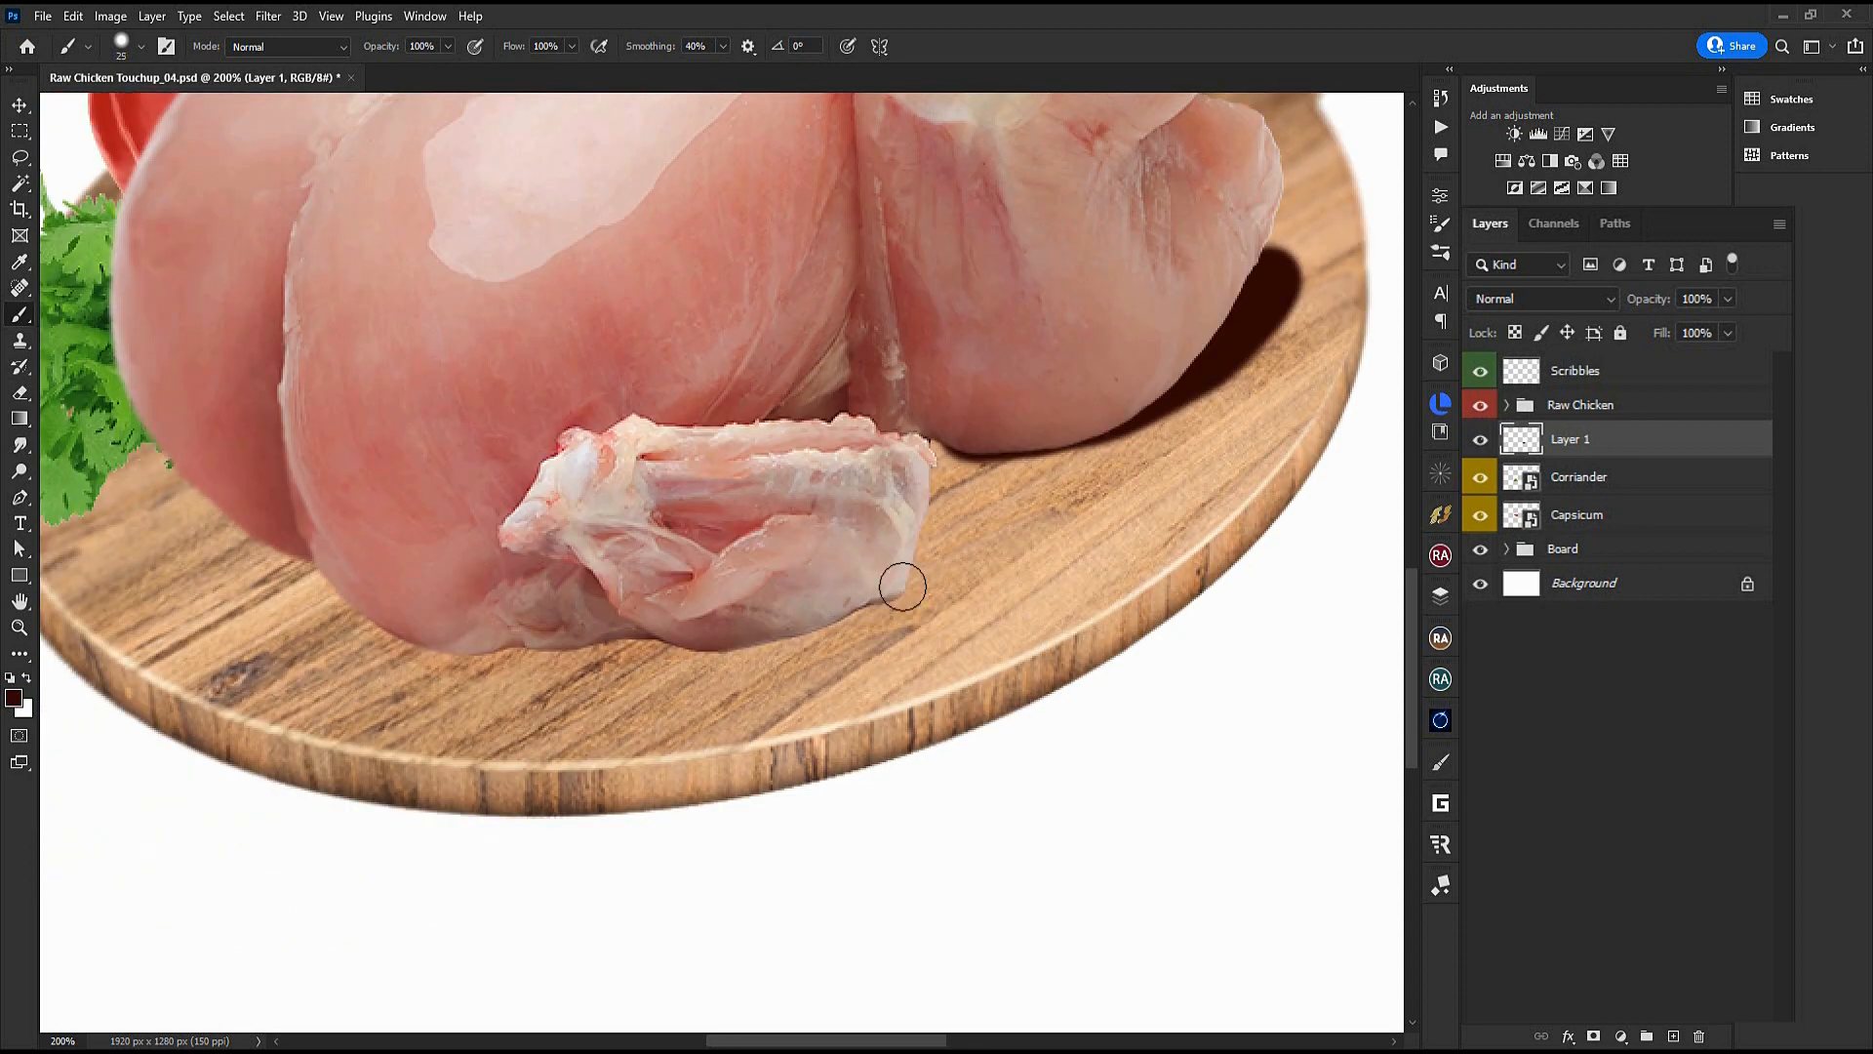
mouse_move(903, 586)
left_mouse_down()
mouse_move(743, 631)
mouse_move(842, 598)
mouse_move(847, 639)
mouse_move(802, 615)
mouse_move(745, 633)
mouse_move(476, 609)
mouse_move(611, 665)
mouse_move(637, 637)
mouse_move(431, 634)
mouse_move(258, 561)
left_mouse_up()
key("bracketleft")
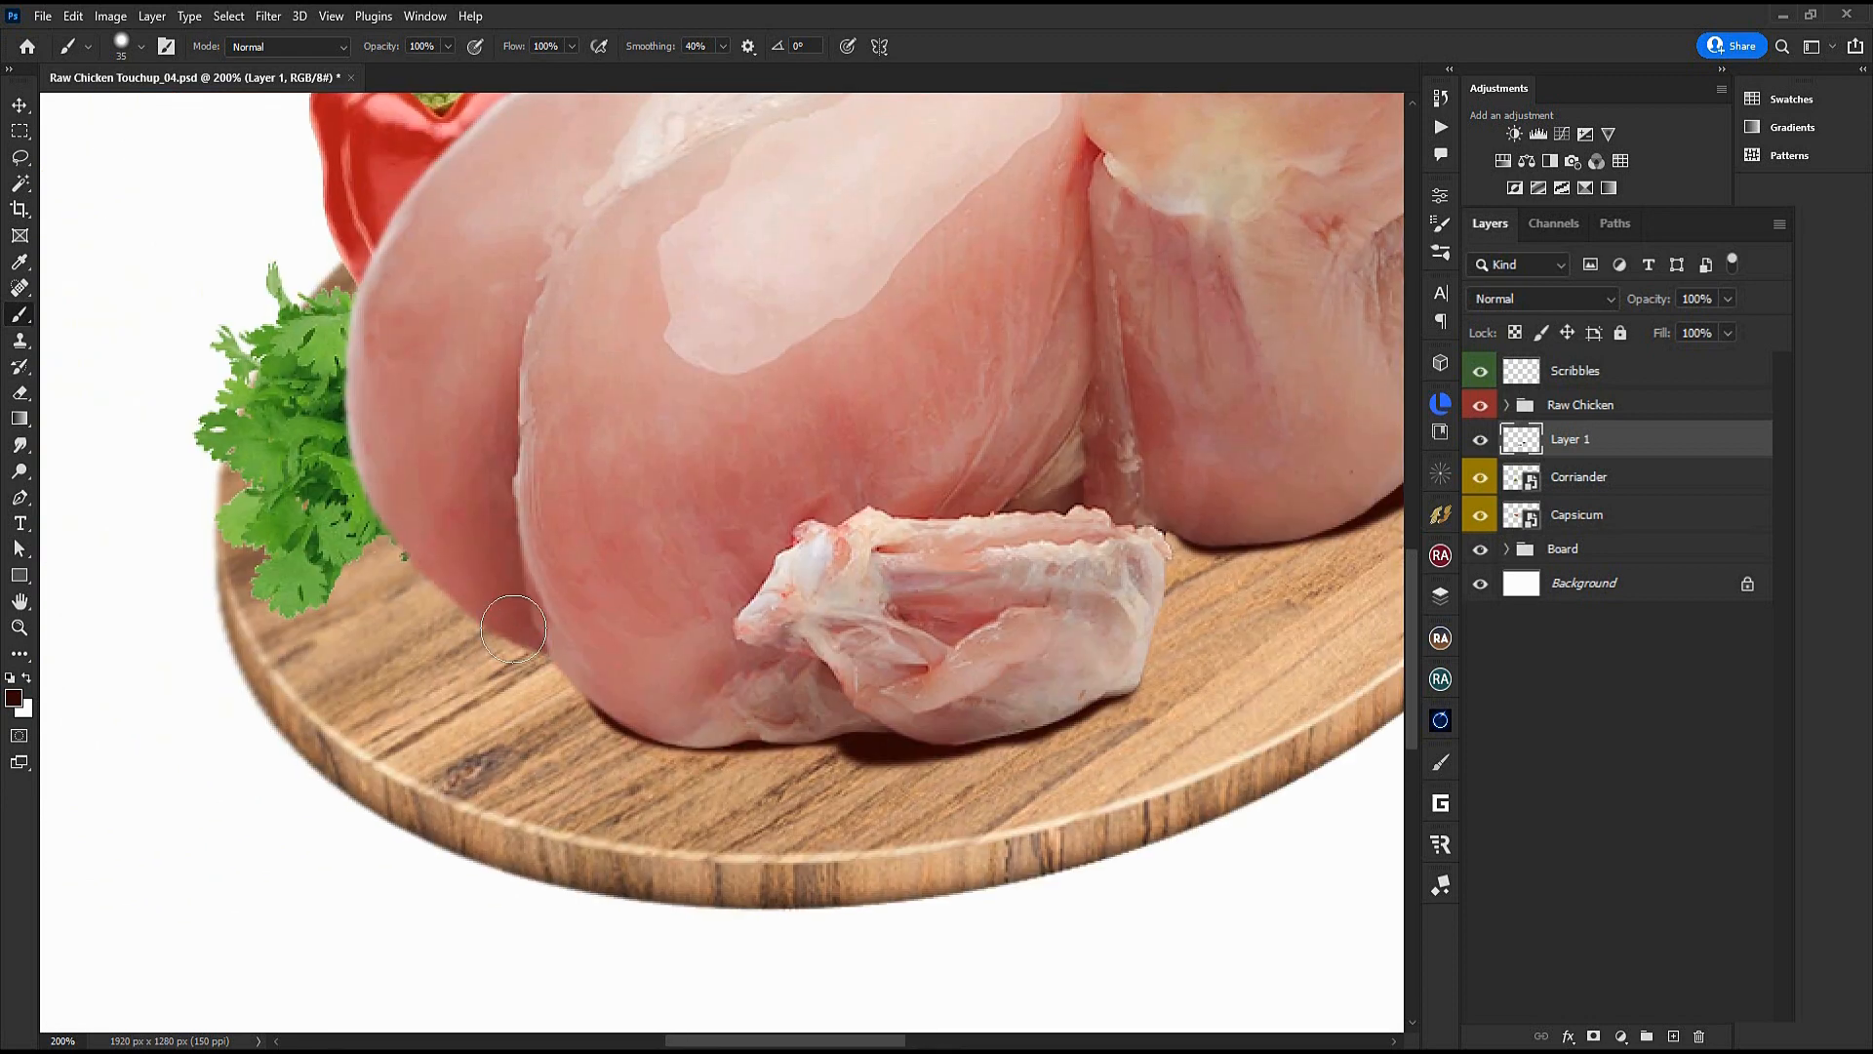
key("bracketleft")
key("bracketleft")
left_click_drag(527, 639, 431, 583)
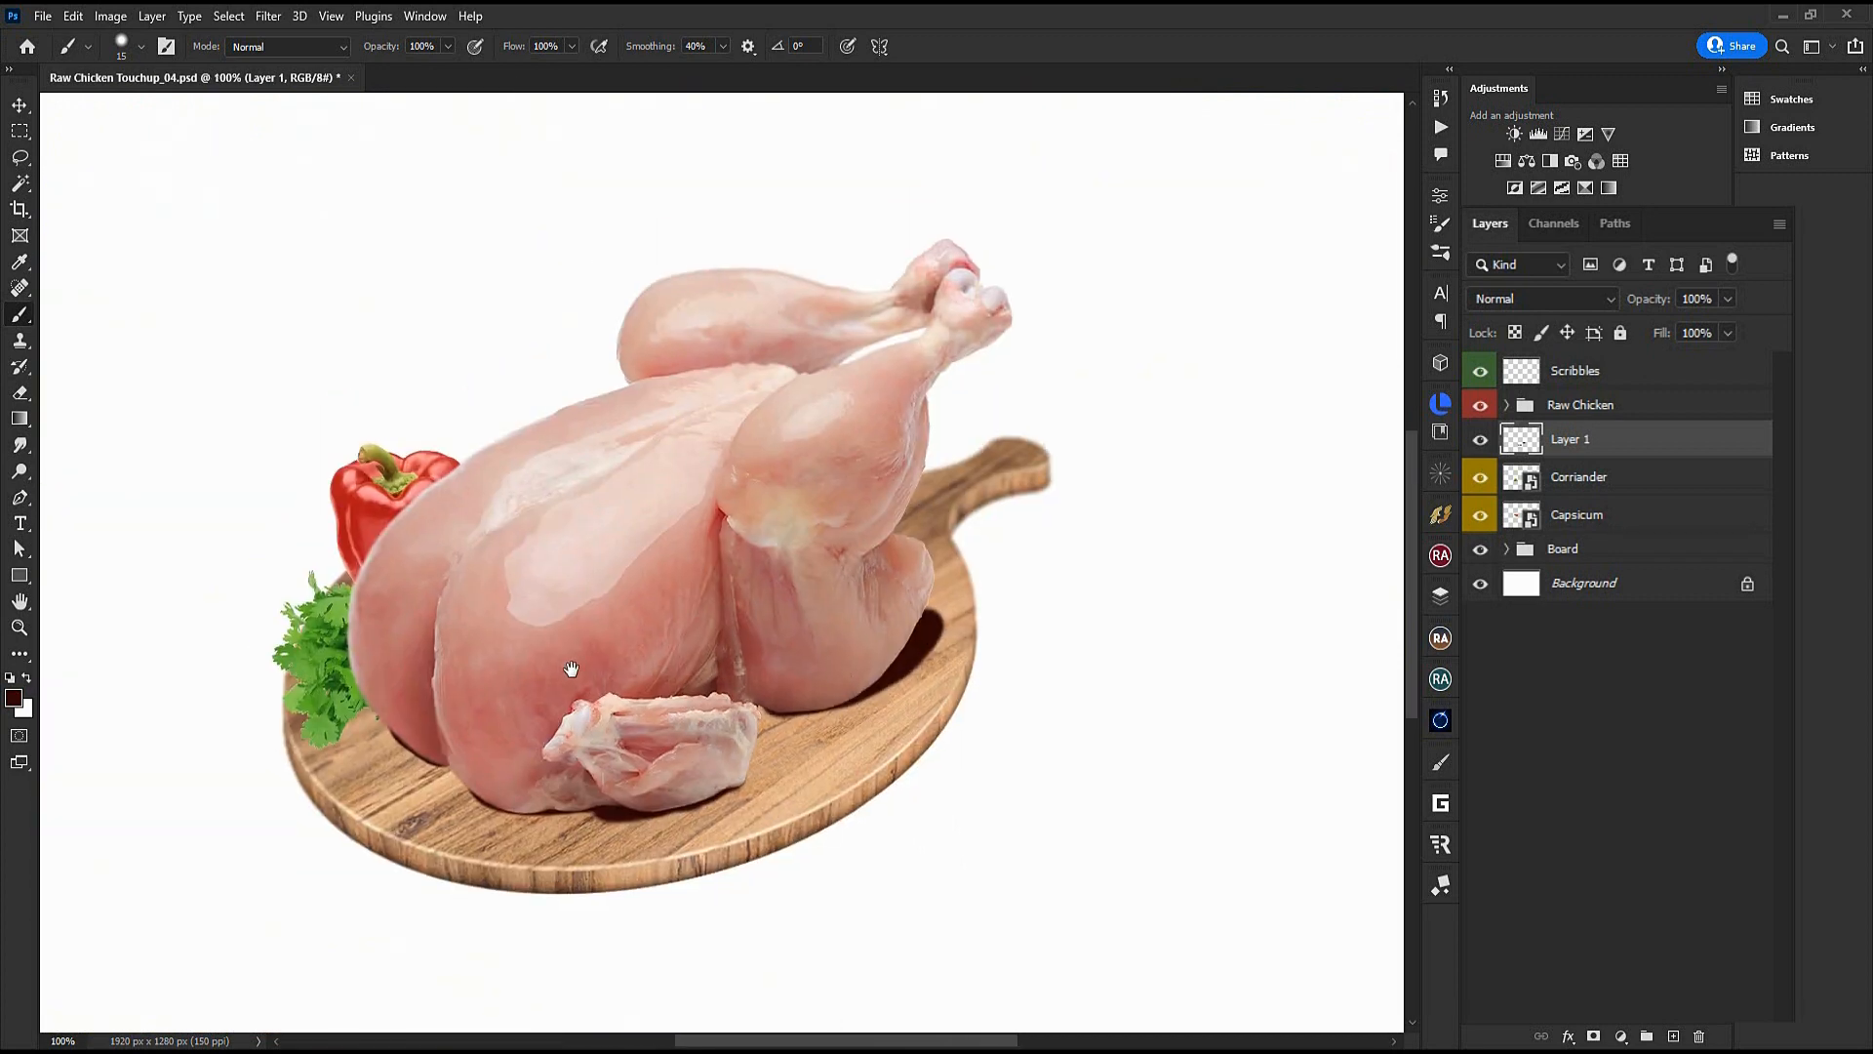
key("ctrl+alt+f")
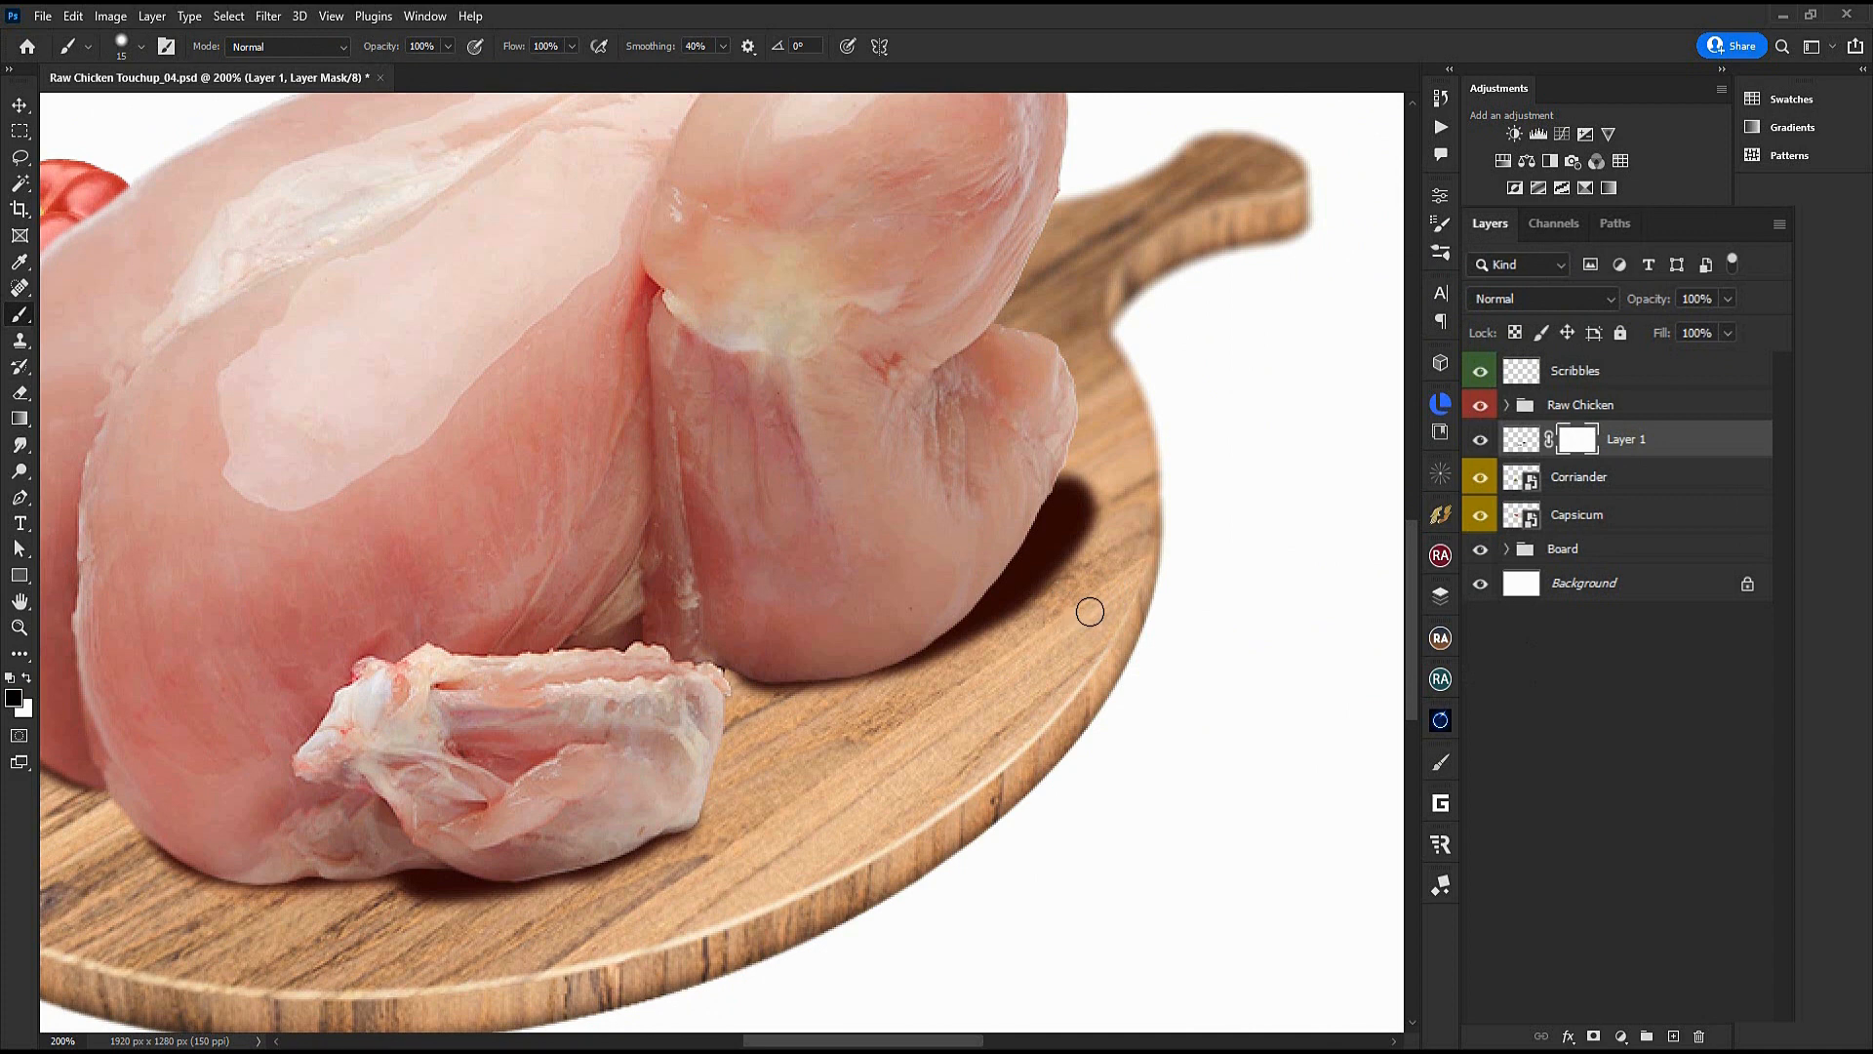
Fade the outer edge of the thigh's contact shadow on the layer mask with a much larger soft black brush
key("bracketright")
key("bracketright")
key("bracketright")
key("bracketright")
key("bracketright")
key("bracketright")
key("bracketright")
key("bracketright")
key("bracketright")
key("bracketright")
key("bracketright")
key("bracketright")
key("bracketright")
left_click_drag(1054, 500, 992, 790)
key("2")
left_click_drag(1179, 414, 1072, 597)
Soften the contact shadow on the board between the wing and the thigh on the mask, using a smaller brush at 20% opacity
key("bracketleft")
key("bracketleft")
key("bracketleft")
key("bracketleft")
key("bracketleft")
key("bracketleft")
key("bracketleft")
key("bracketleft")
key("bracketleft")
left_click_drag(811, 878, 975, 751)
Fade the contact shadows under the wing and along the chicken's back-left side on the mask with a 70 px brush at 10% opacity
key("bracketright")
key("bracketright")
key("bracketright")
key("bracketright")
key("bracketright")
key("1")
left_click_drag(470, 855, 738, 810)
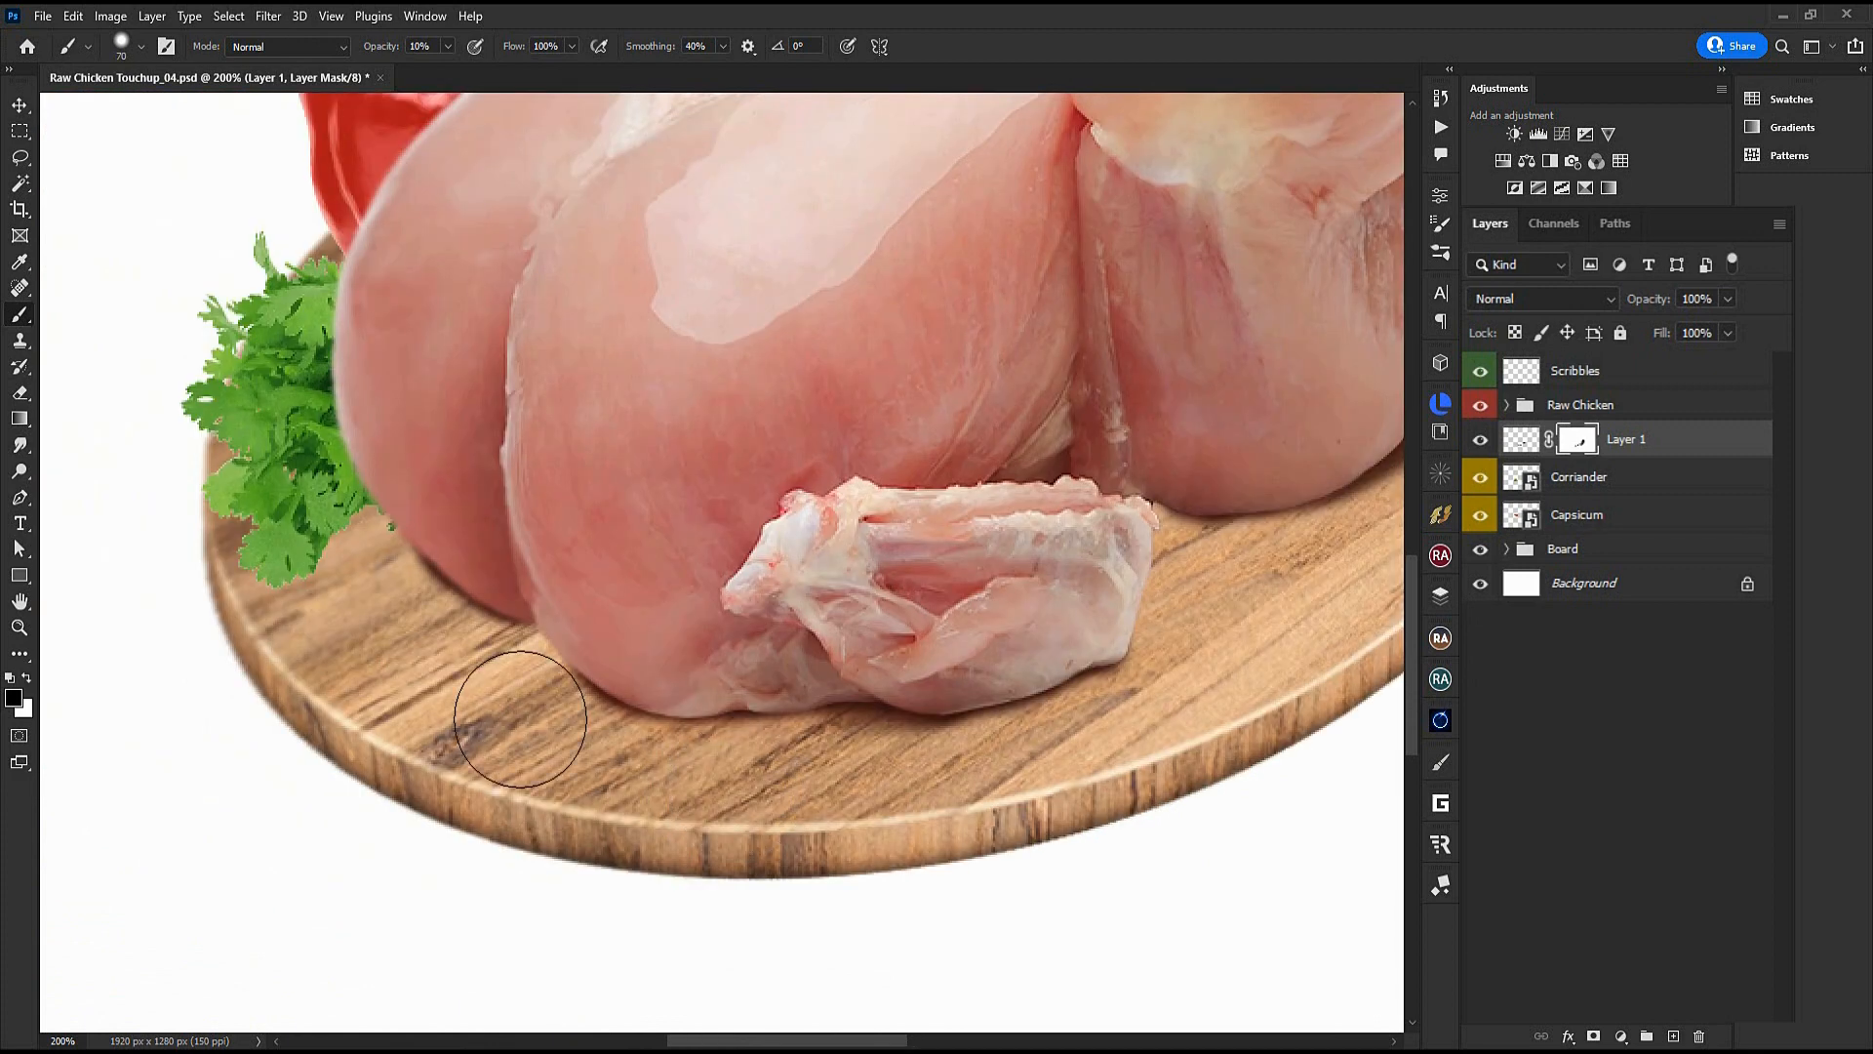
left_click_drag(510, 715, 564, 731)
left_click_drag(564, 731, 785, 820)
left_click_drag(616, 678, 586, 627)
left_click_drag(1189, 601, 593, 635)
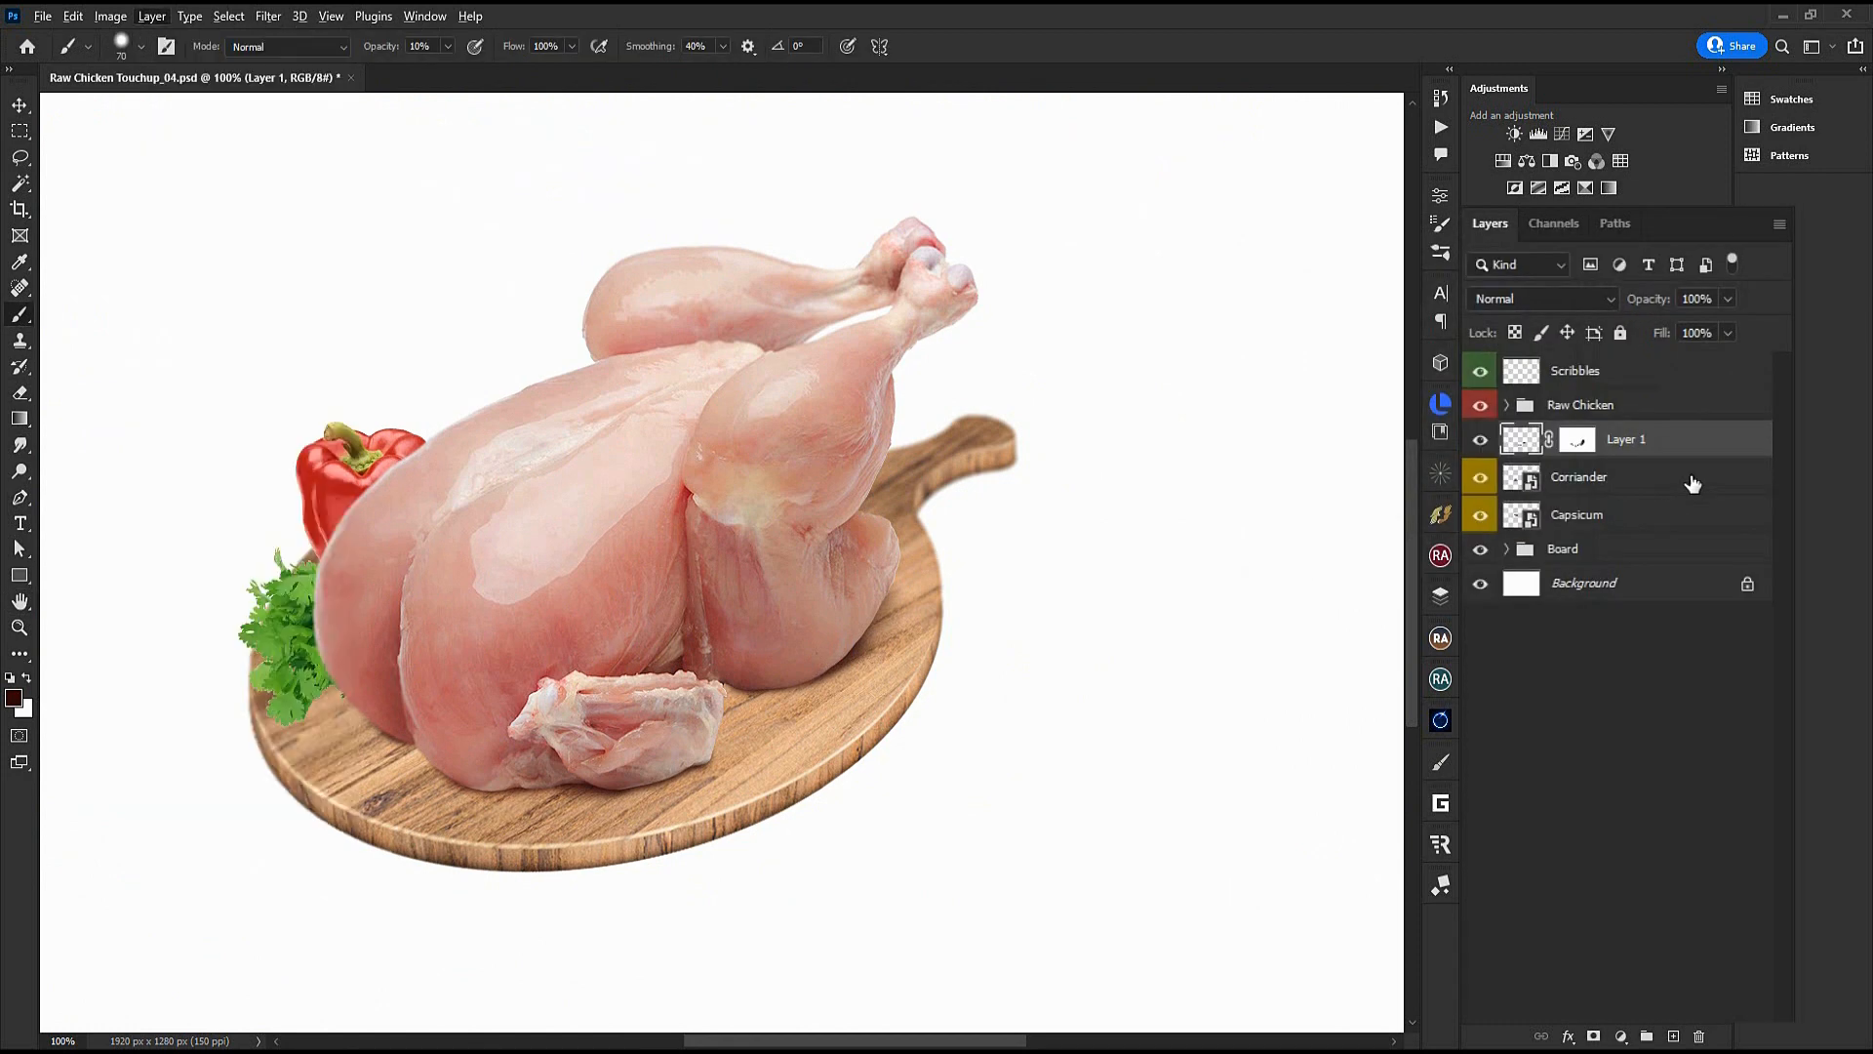
Duplicate the contact shadow layer as Soft CS and soften the copy with a Gaussian Blur radius above 5 px
key("ctrl+j")
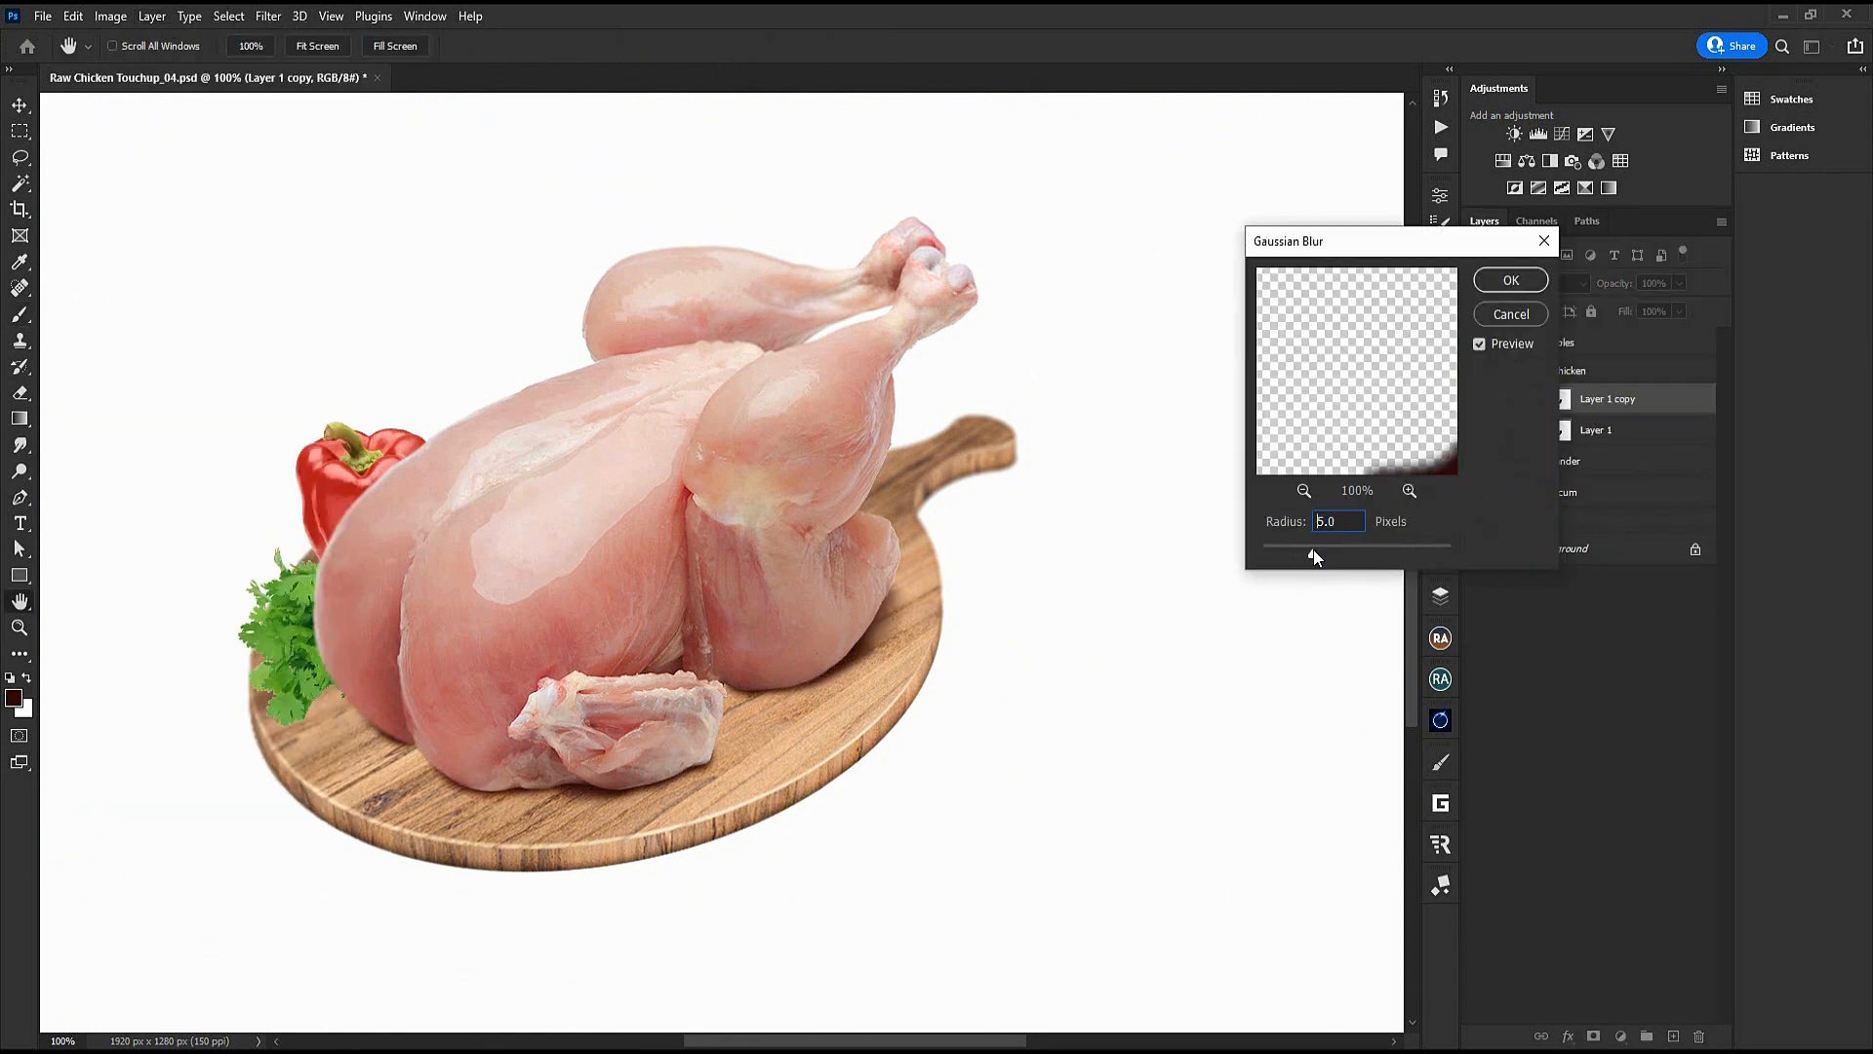
left_click_drag(1313, 548, 1347, 554)
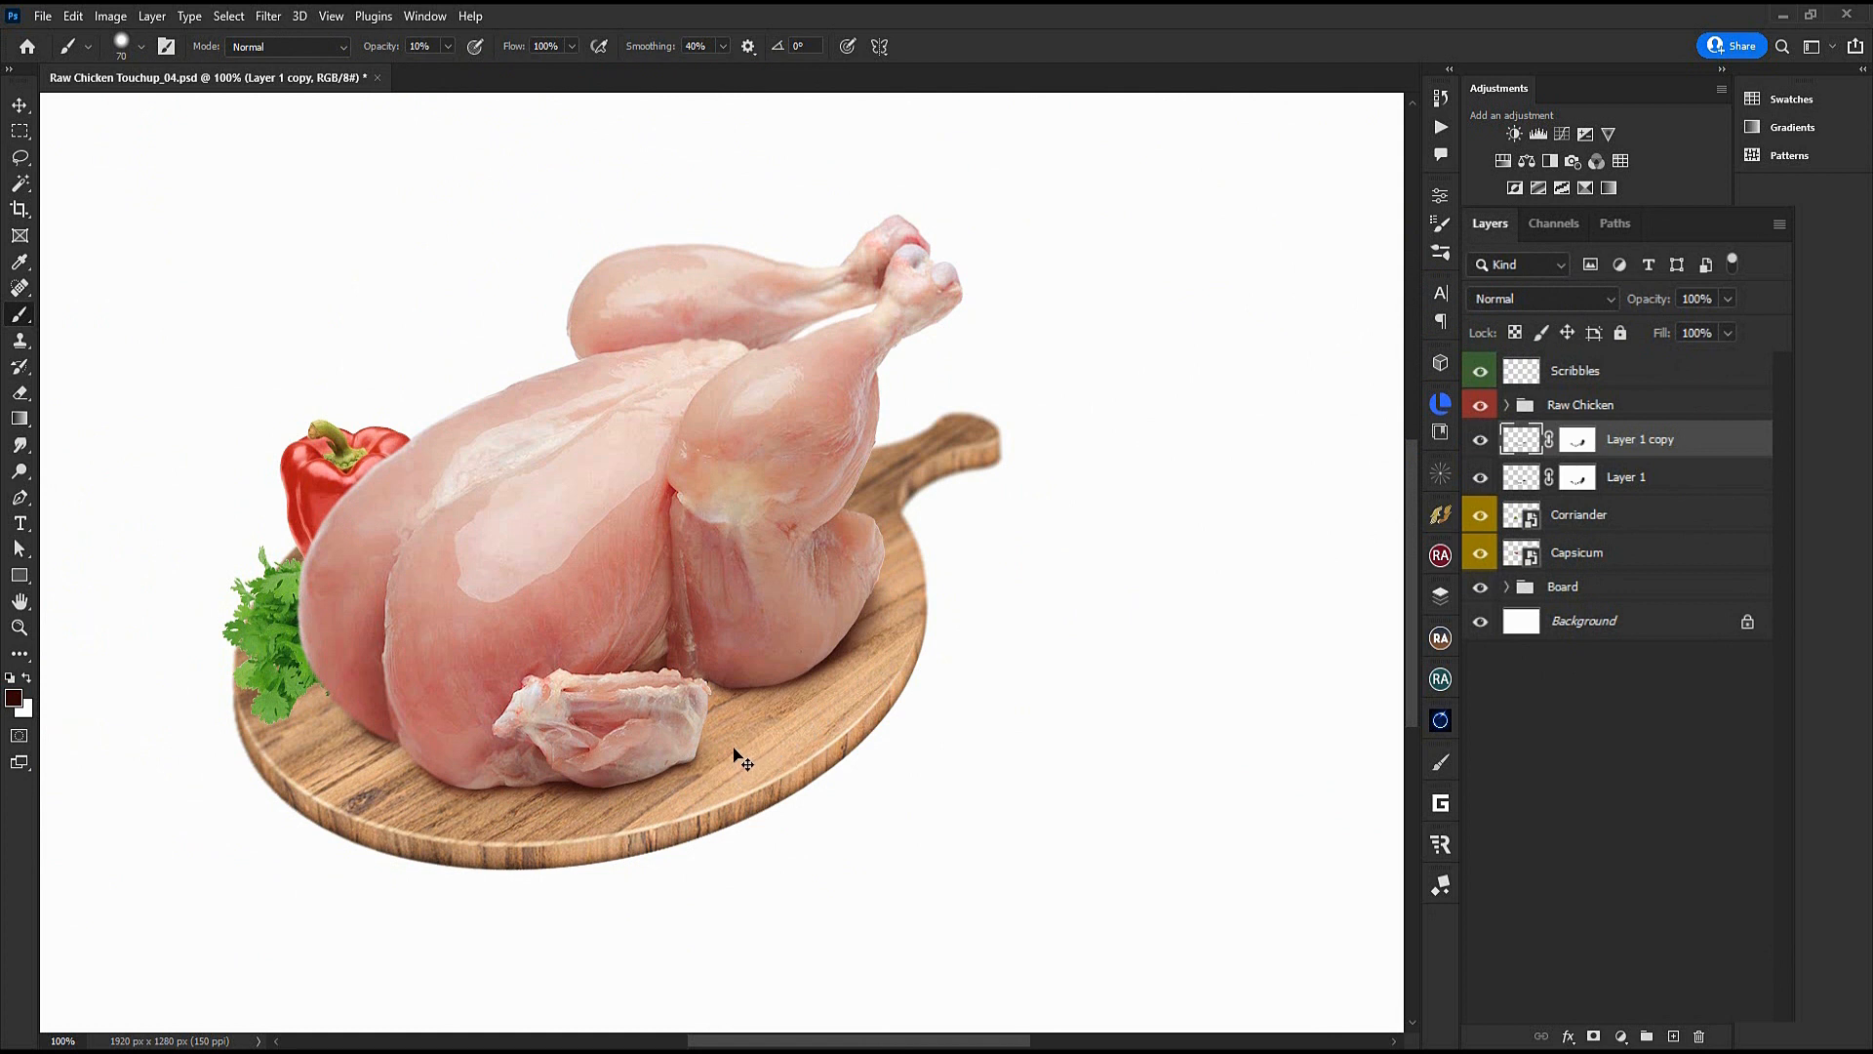
left_click_drag(747, 728, 764, 729)
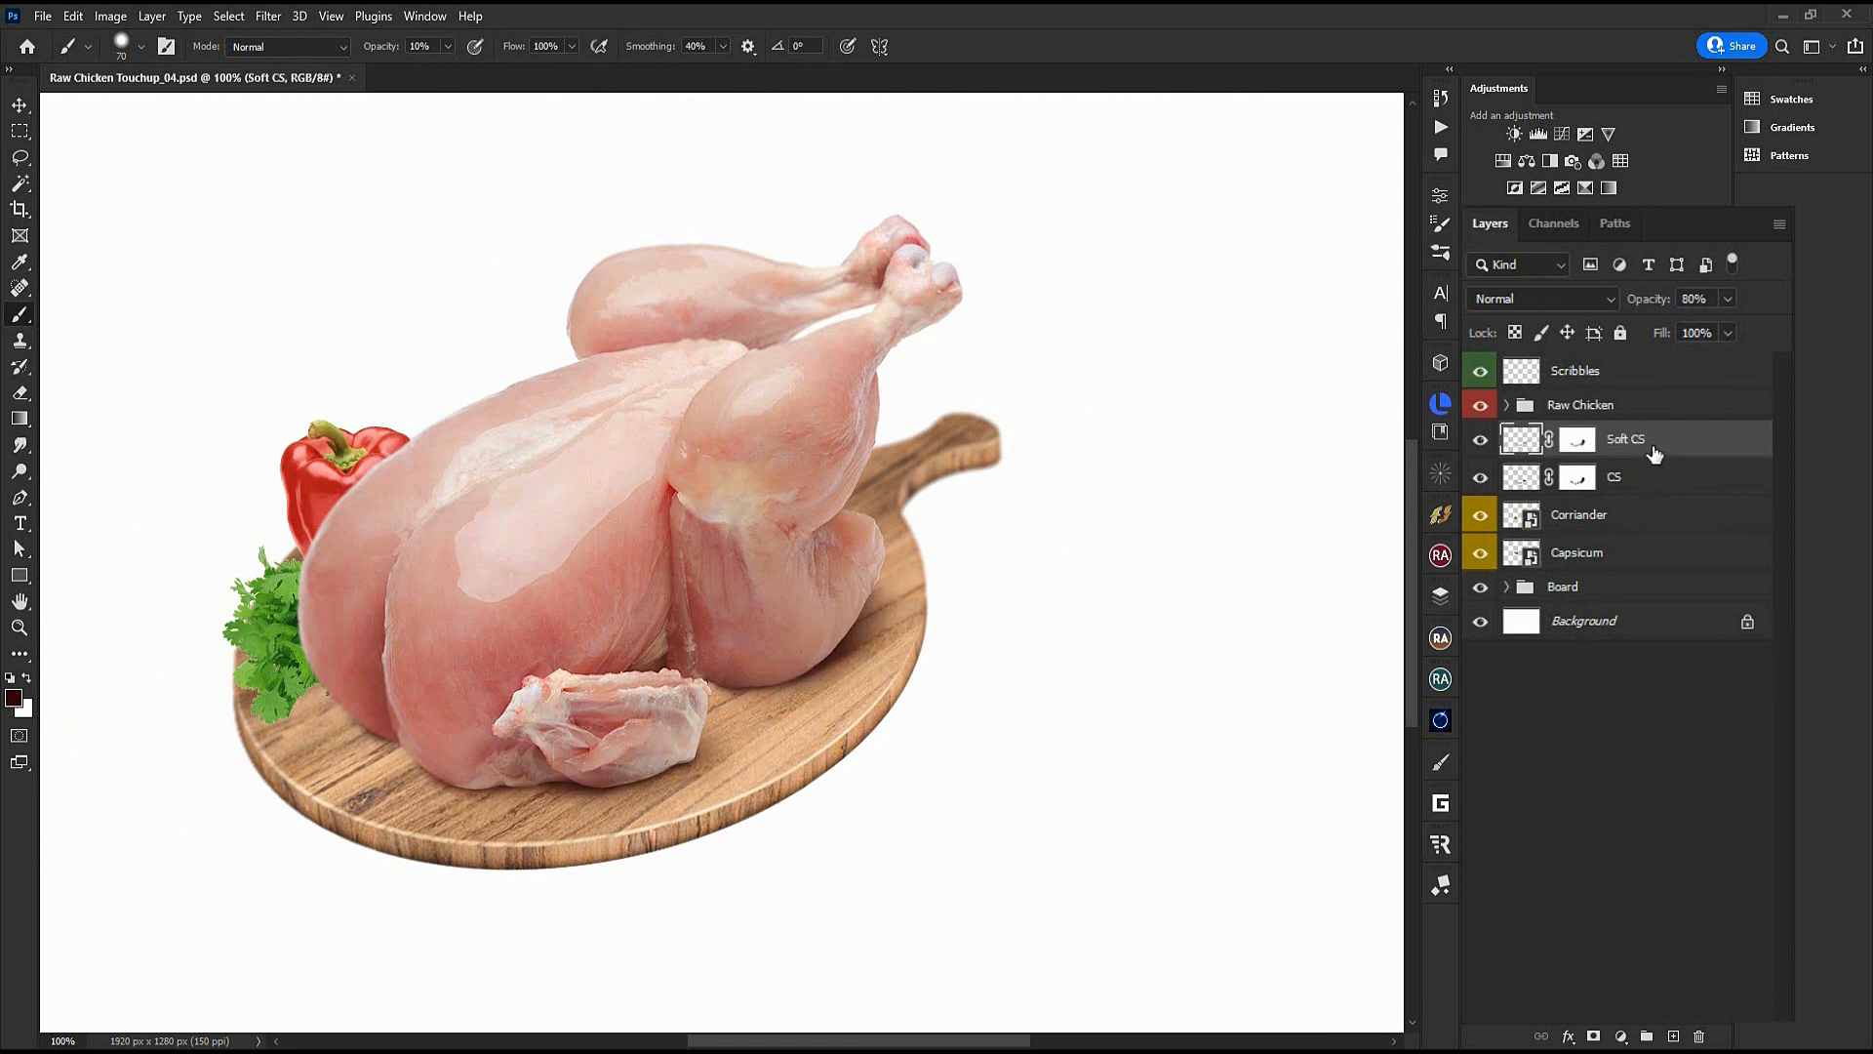
Add a new layer above Soft CS and paint faint soft shadow on the board beside the thigh and wing
key("ctrl+shift+alt+n")
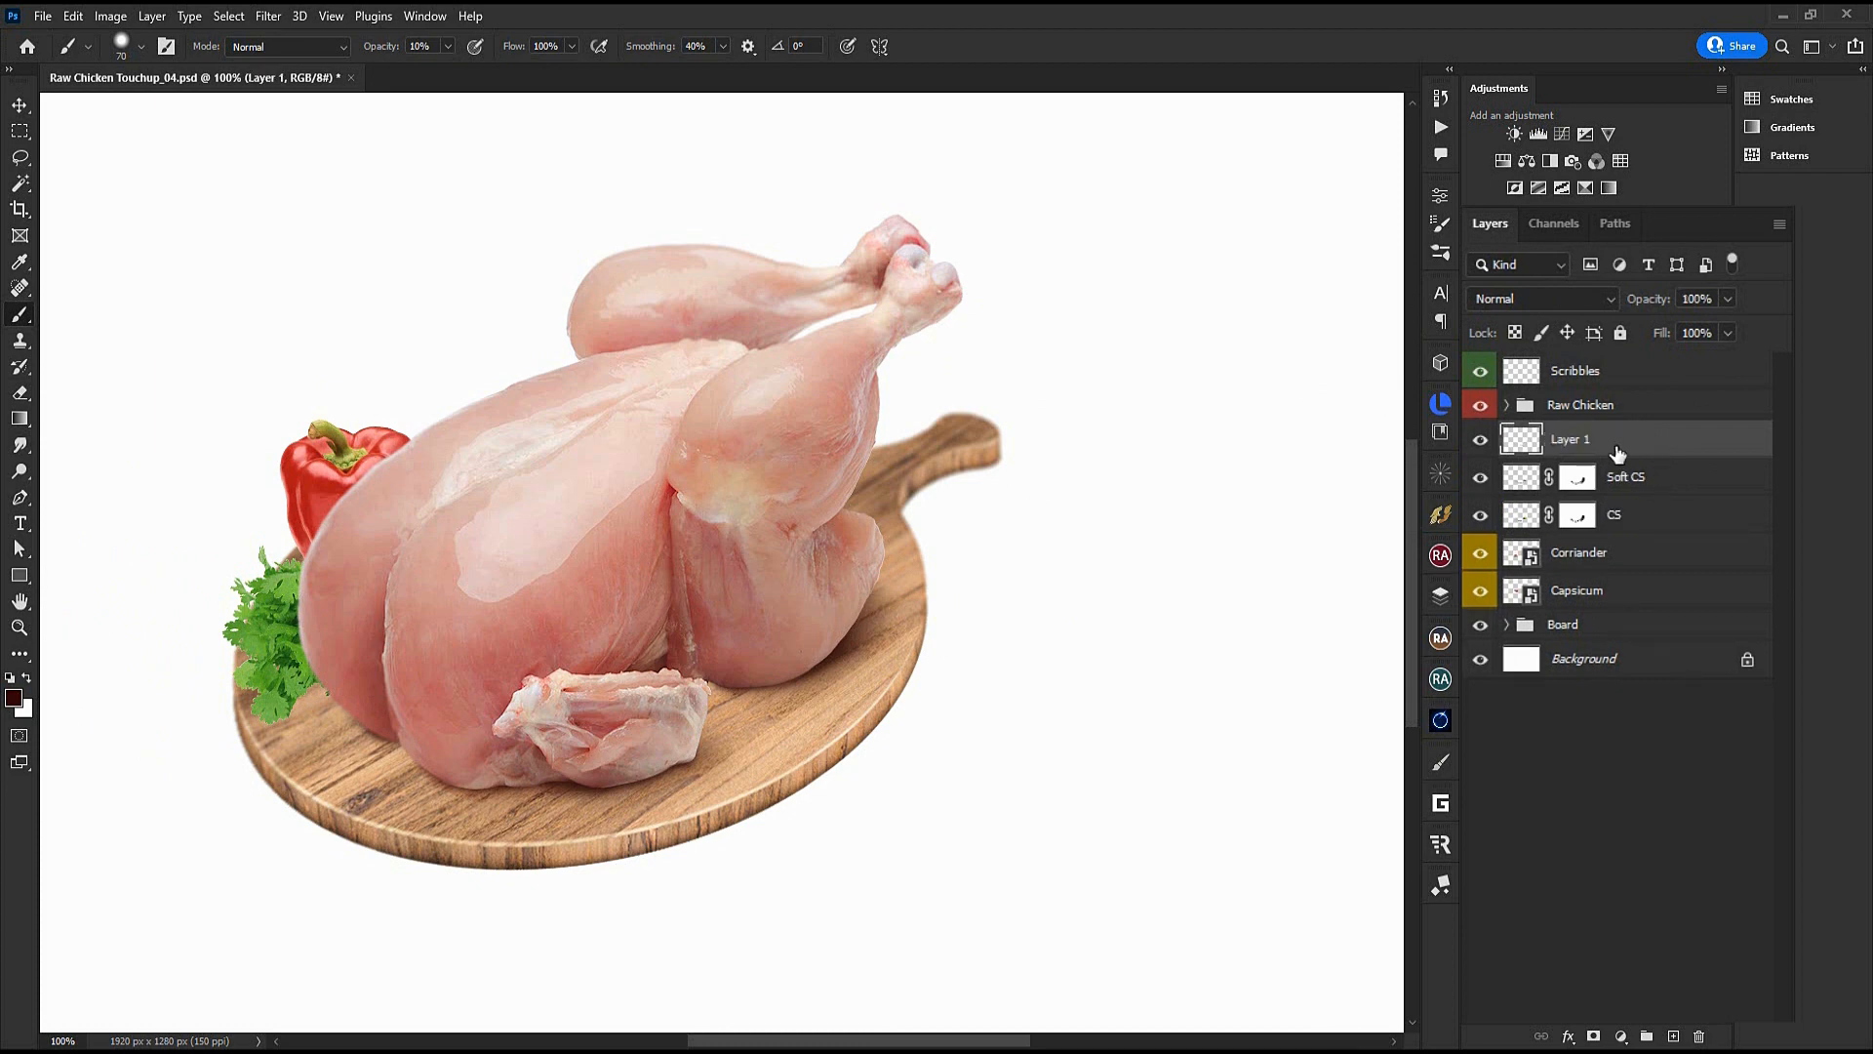
scroll(744, 702, "up", 2)
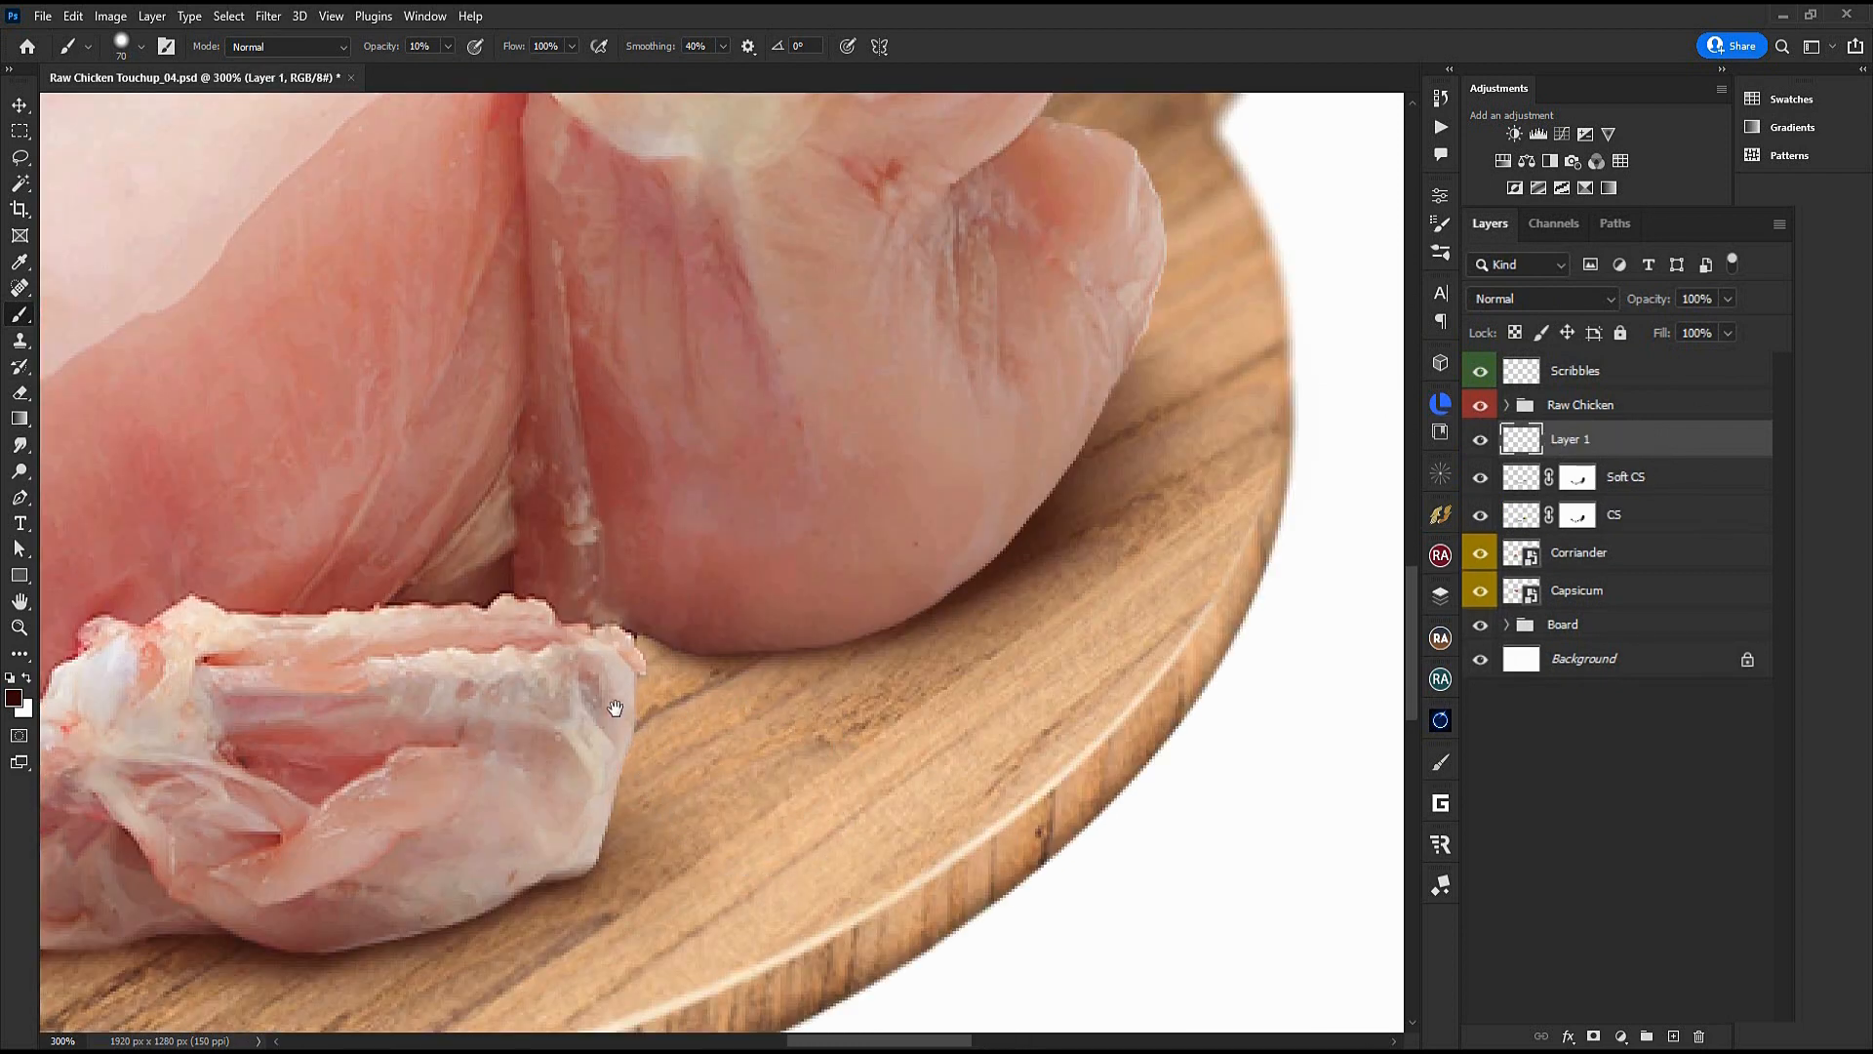
key("[")
left_click_drag(878, 712, 899, 447)
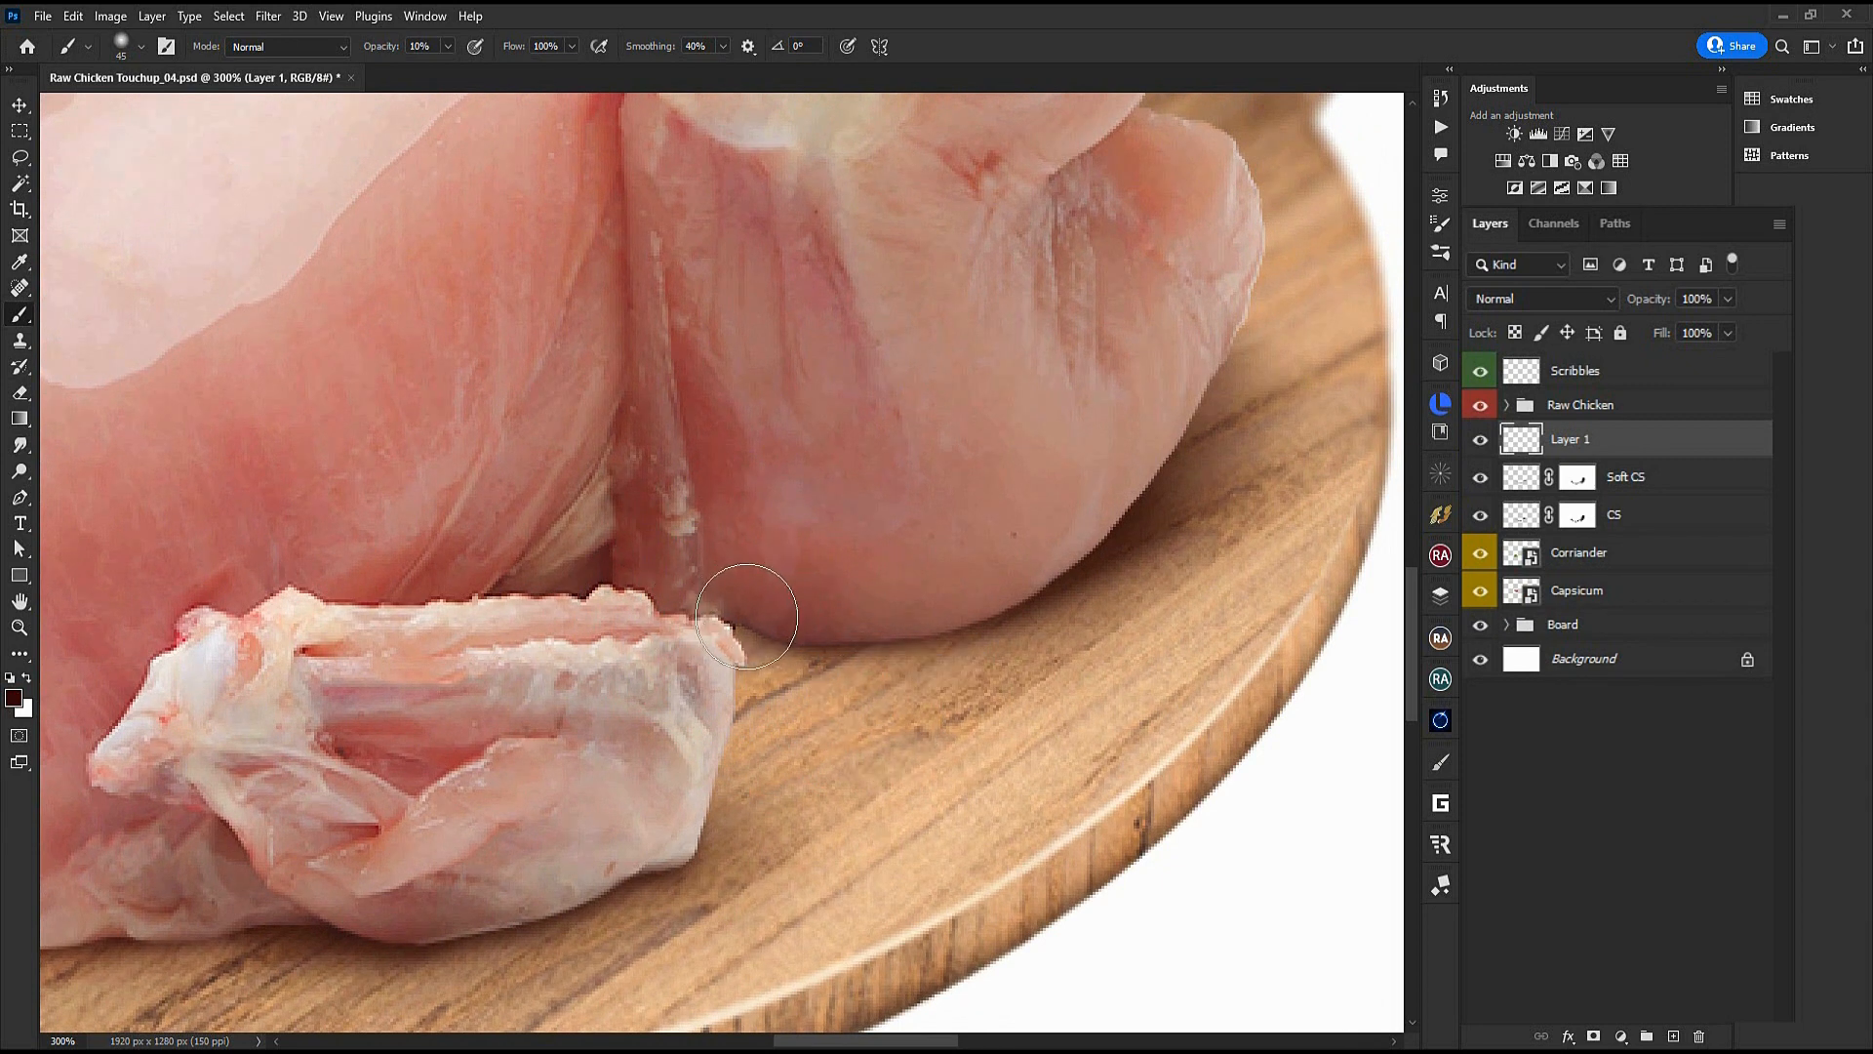
key("]")
key("]")
key("]")
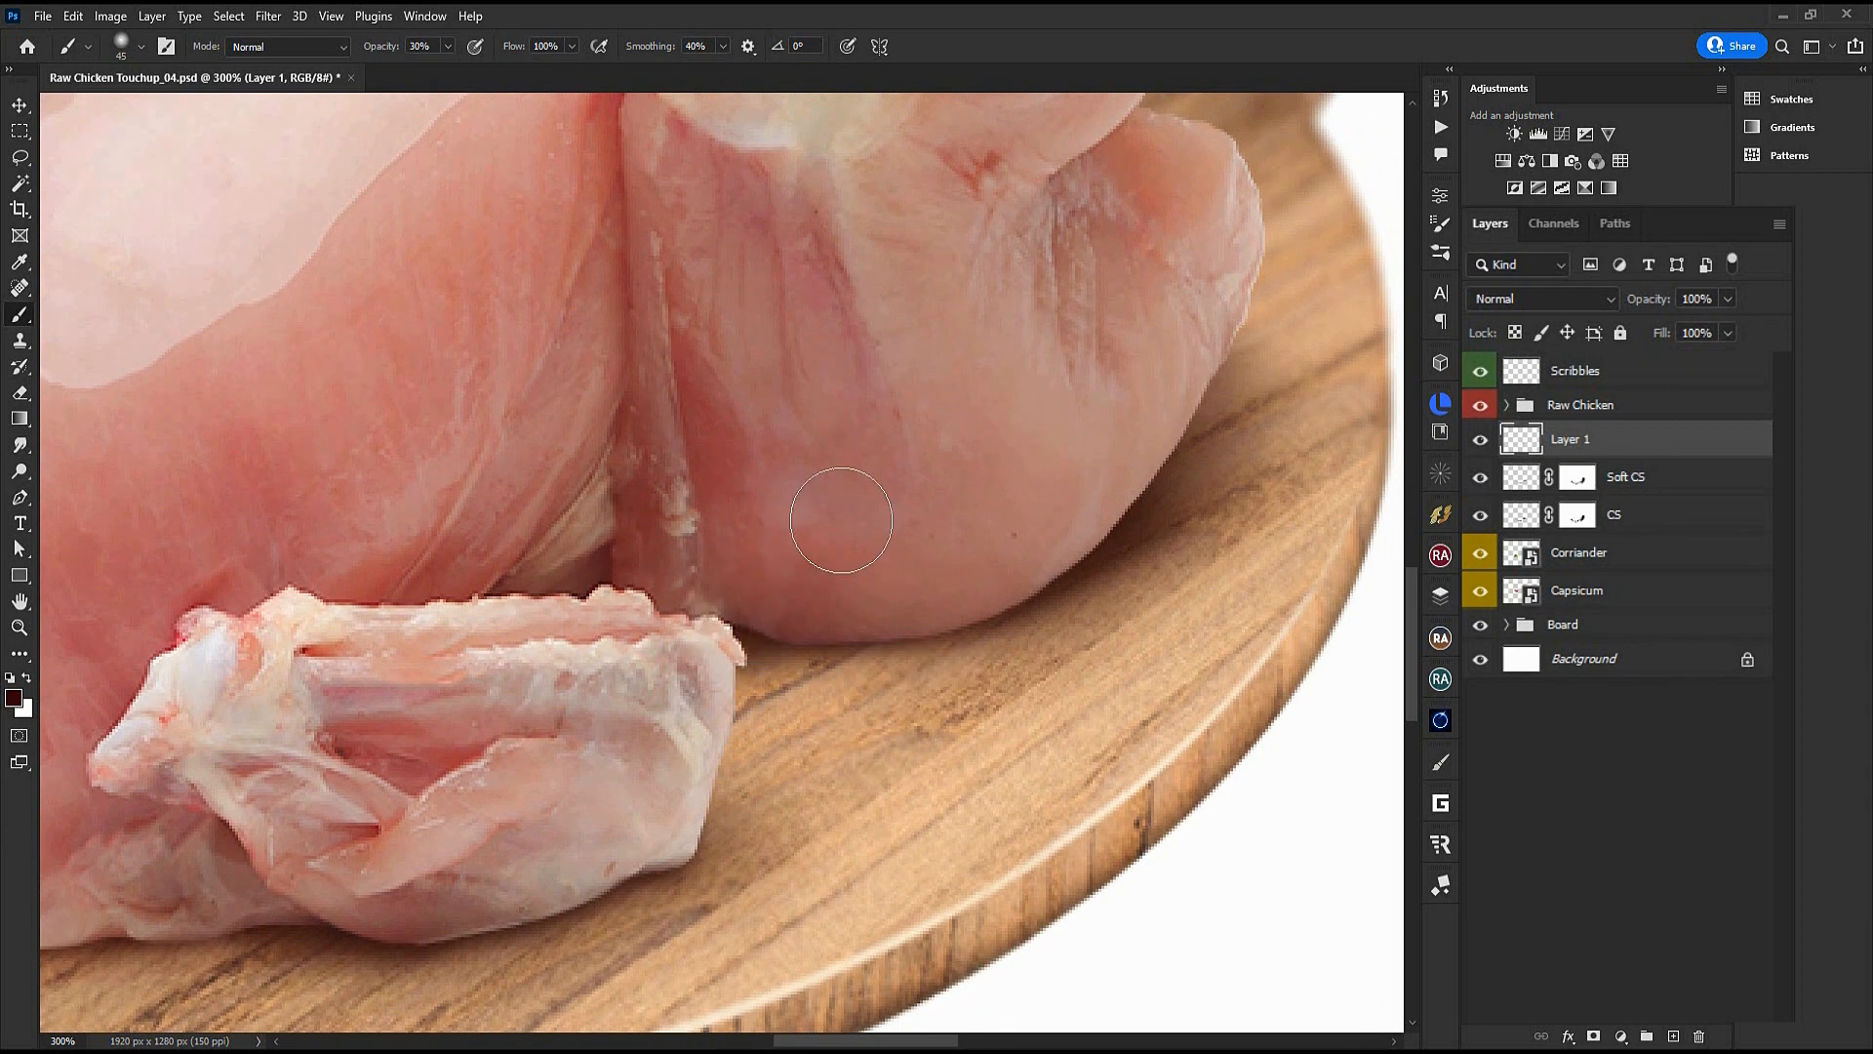
Paint soft shadow around the chicken's back-left side and over the coriander with a 70 px brush at 20% opacity, redoing the last stroke
scroll(836, 522, "left", 7)
scroll(836, 523, "down", 3)
key("2")
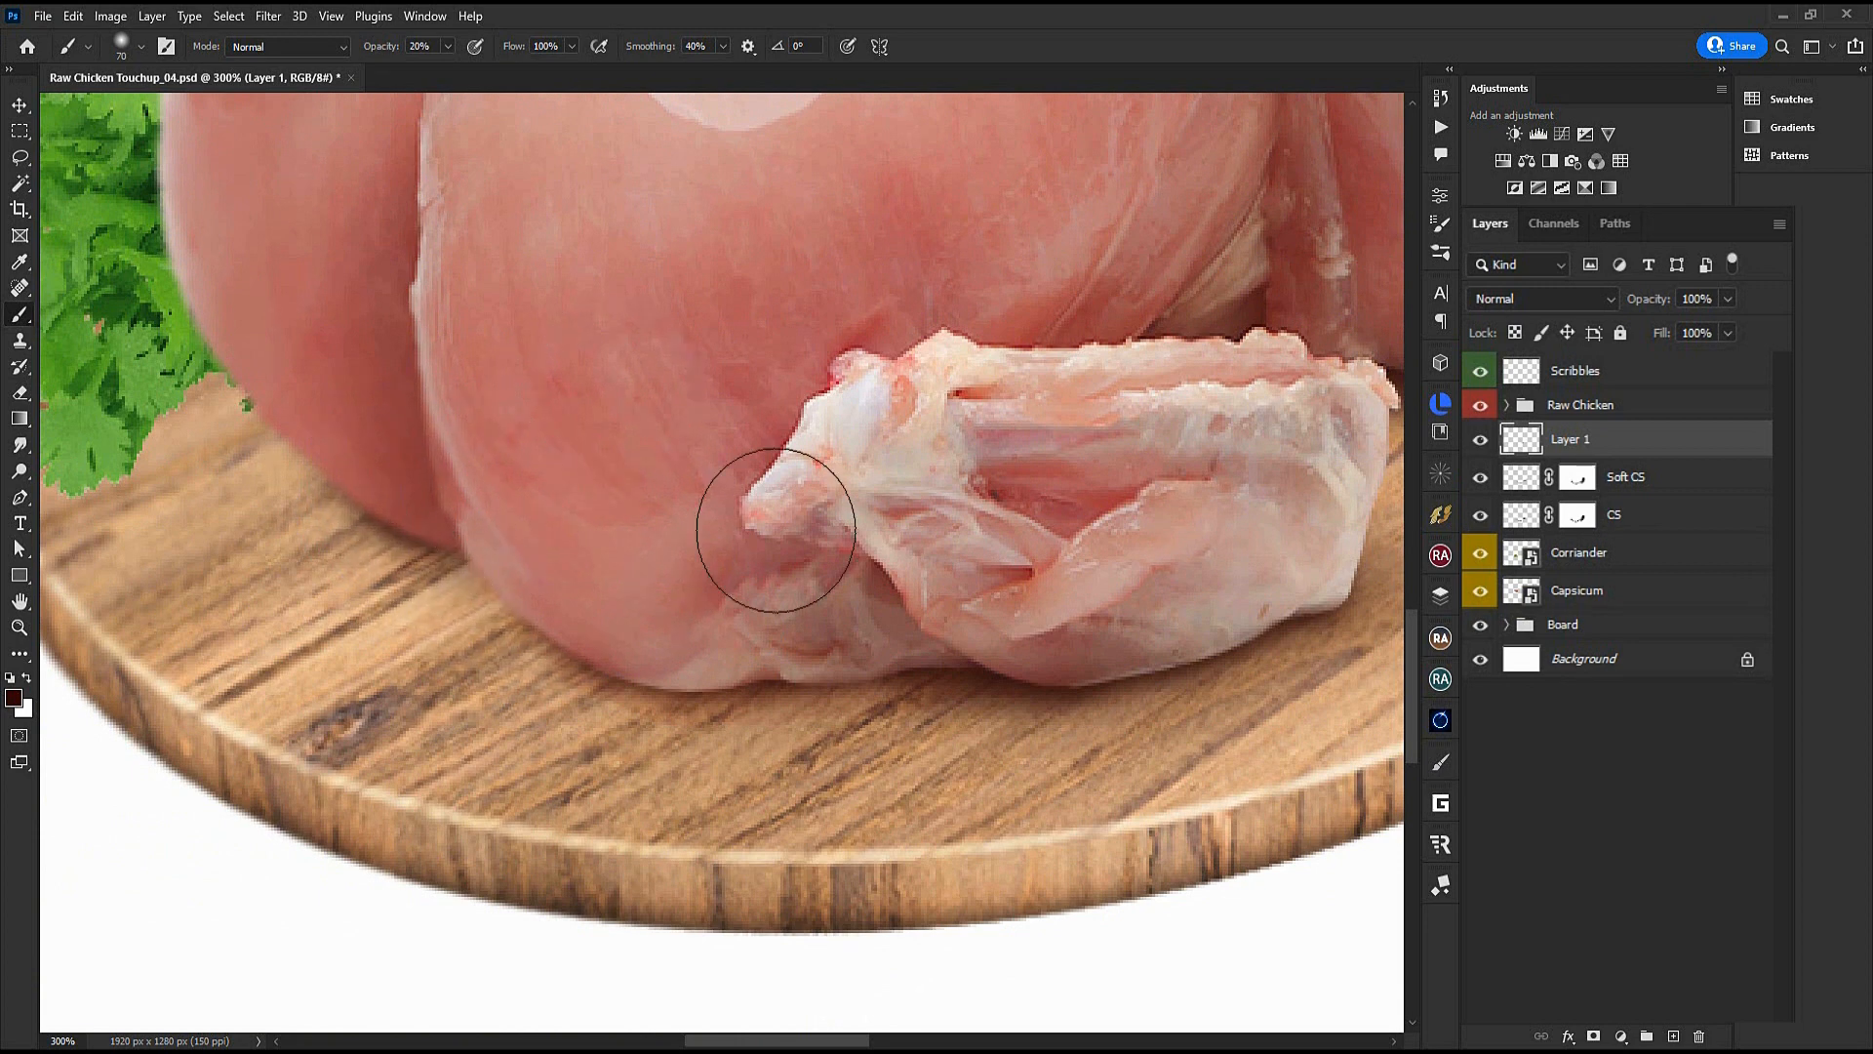
mouse_move(1099, 548)
left_mouse_down()
mouse_move(906, 636)
mouse_move(1337, 704)
left_mouse_up()
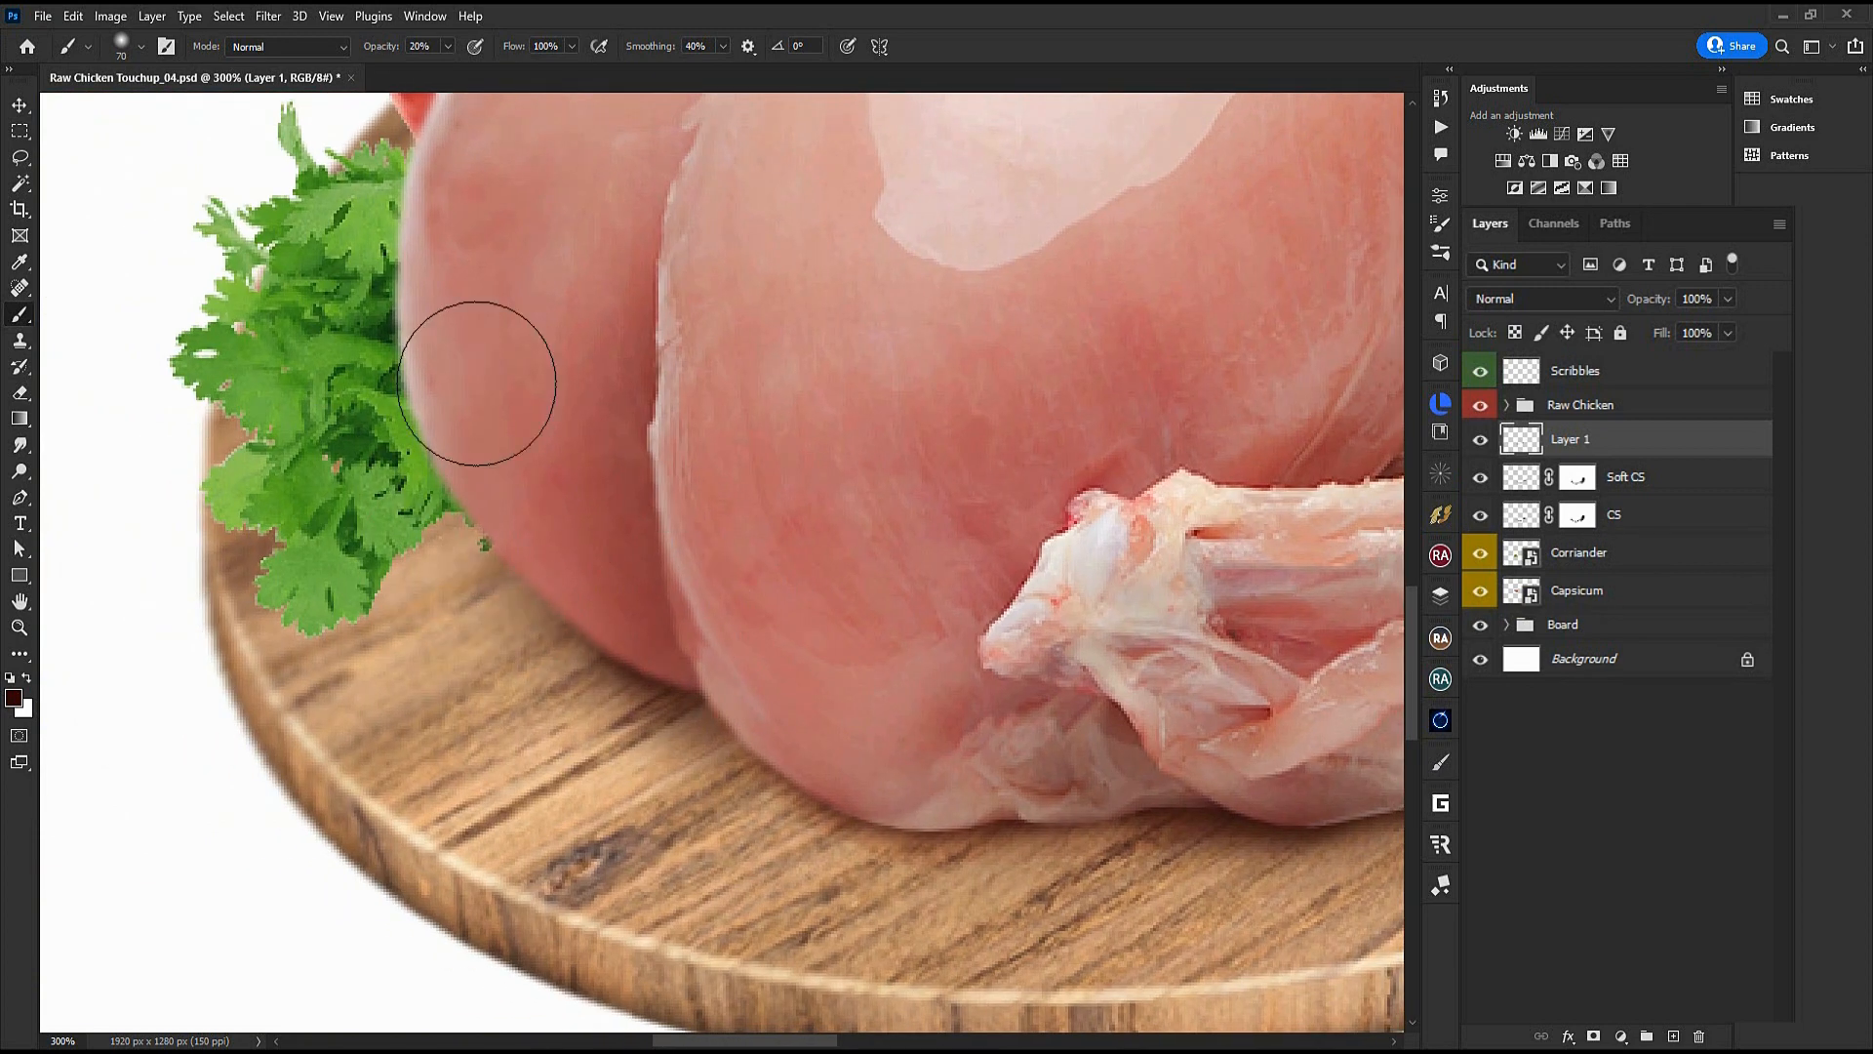
key("ctrl+z")
left_click_drag(452, 530, 404, 263)
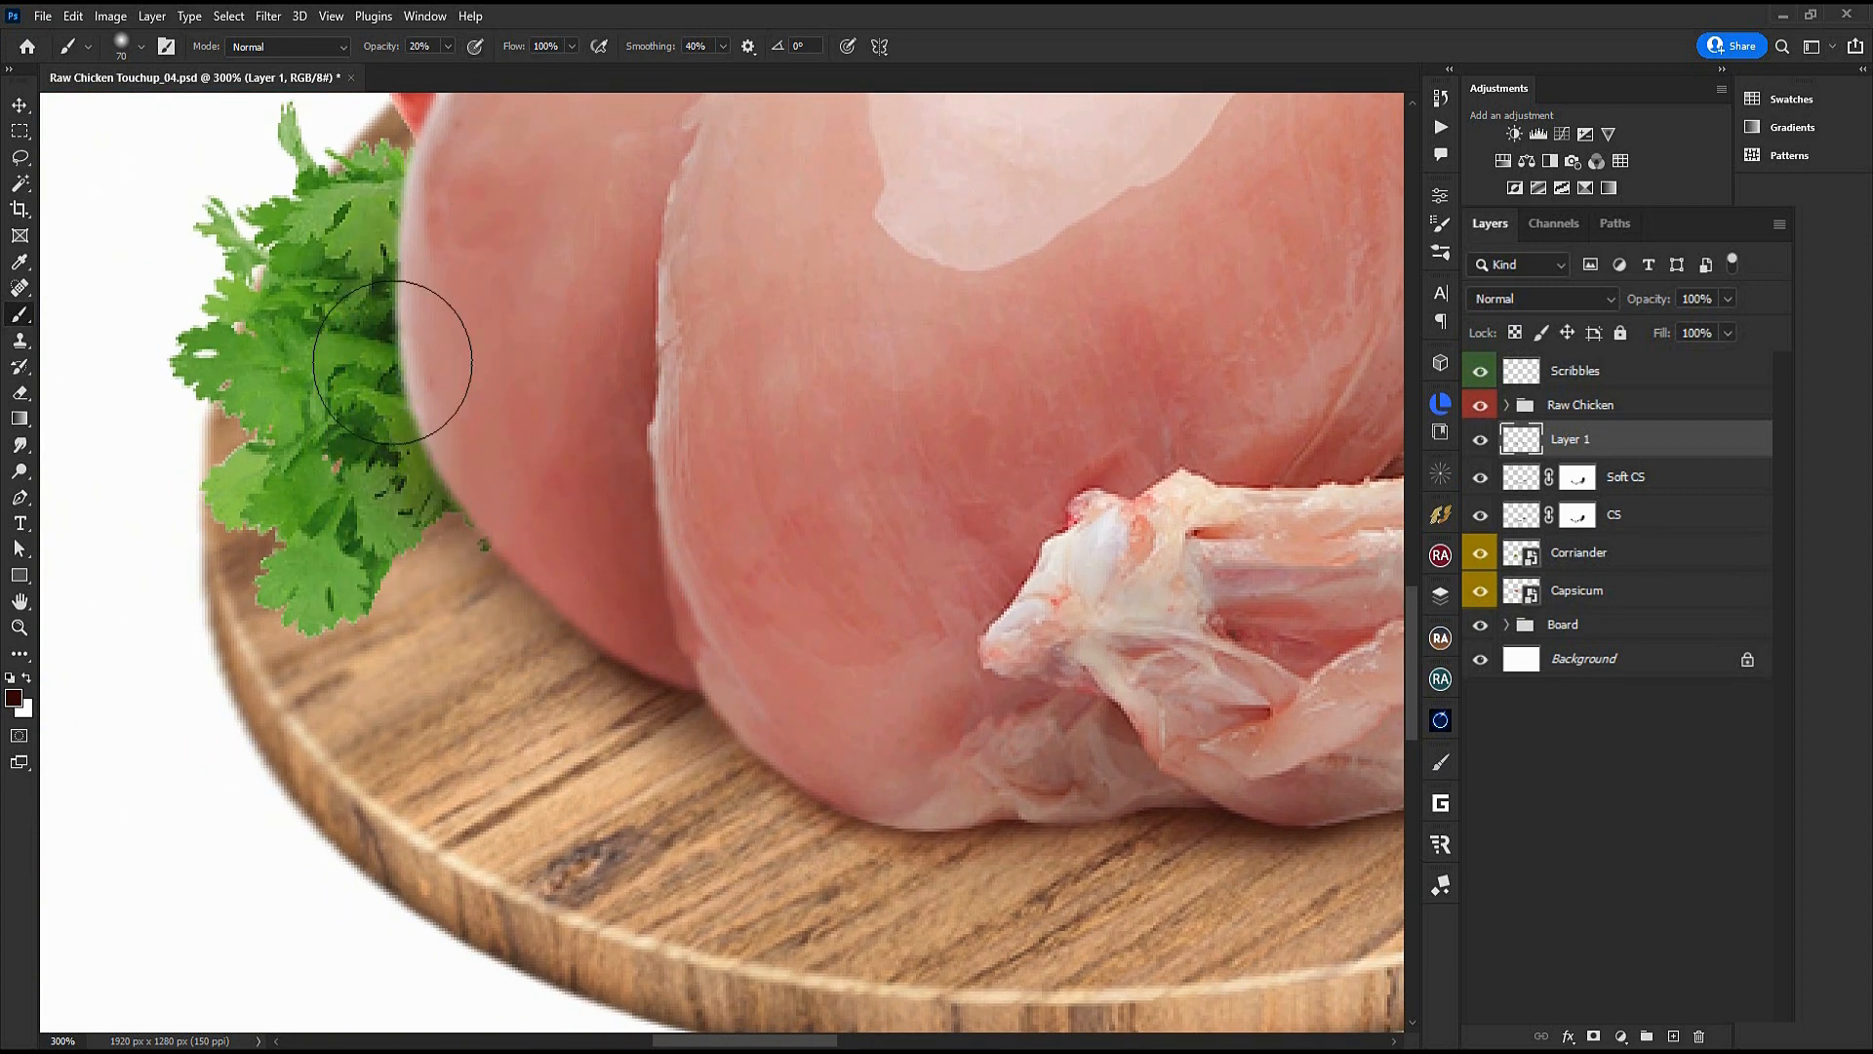
left_click_drag(589, 661, 537, 783)
left_click_drag(503, 306, 728, 631)
Enlarge the brush to about 125 px and paint a broad soft shadow behind the thigh around the board's handle
key("]")
key("]")
key("]")
key("]")
mouse_move(751, 722)
left_mouse_down()
mouse_move(811, 598)
mouse_move(915, 164)
mouse_move(721, 687)
left_mouse_up()
key("ctrl+1")
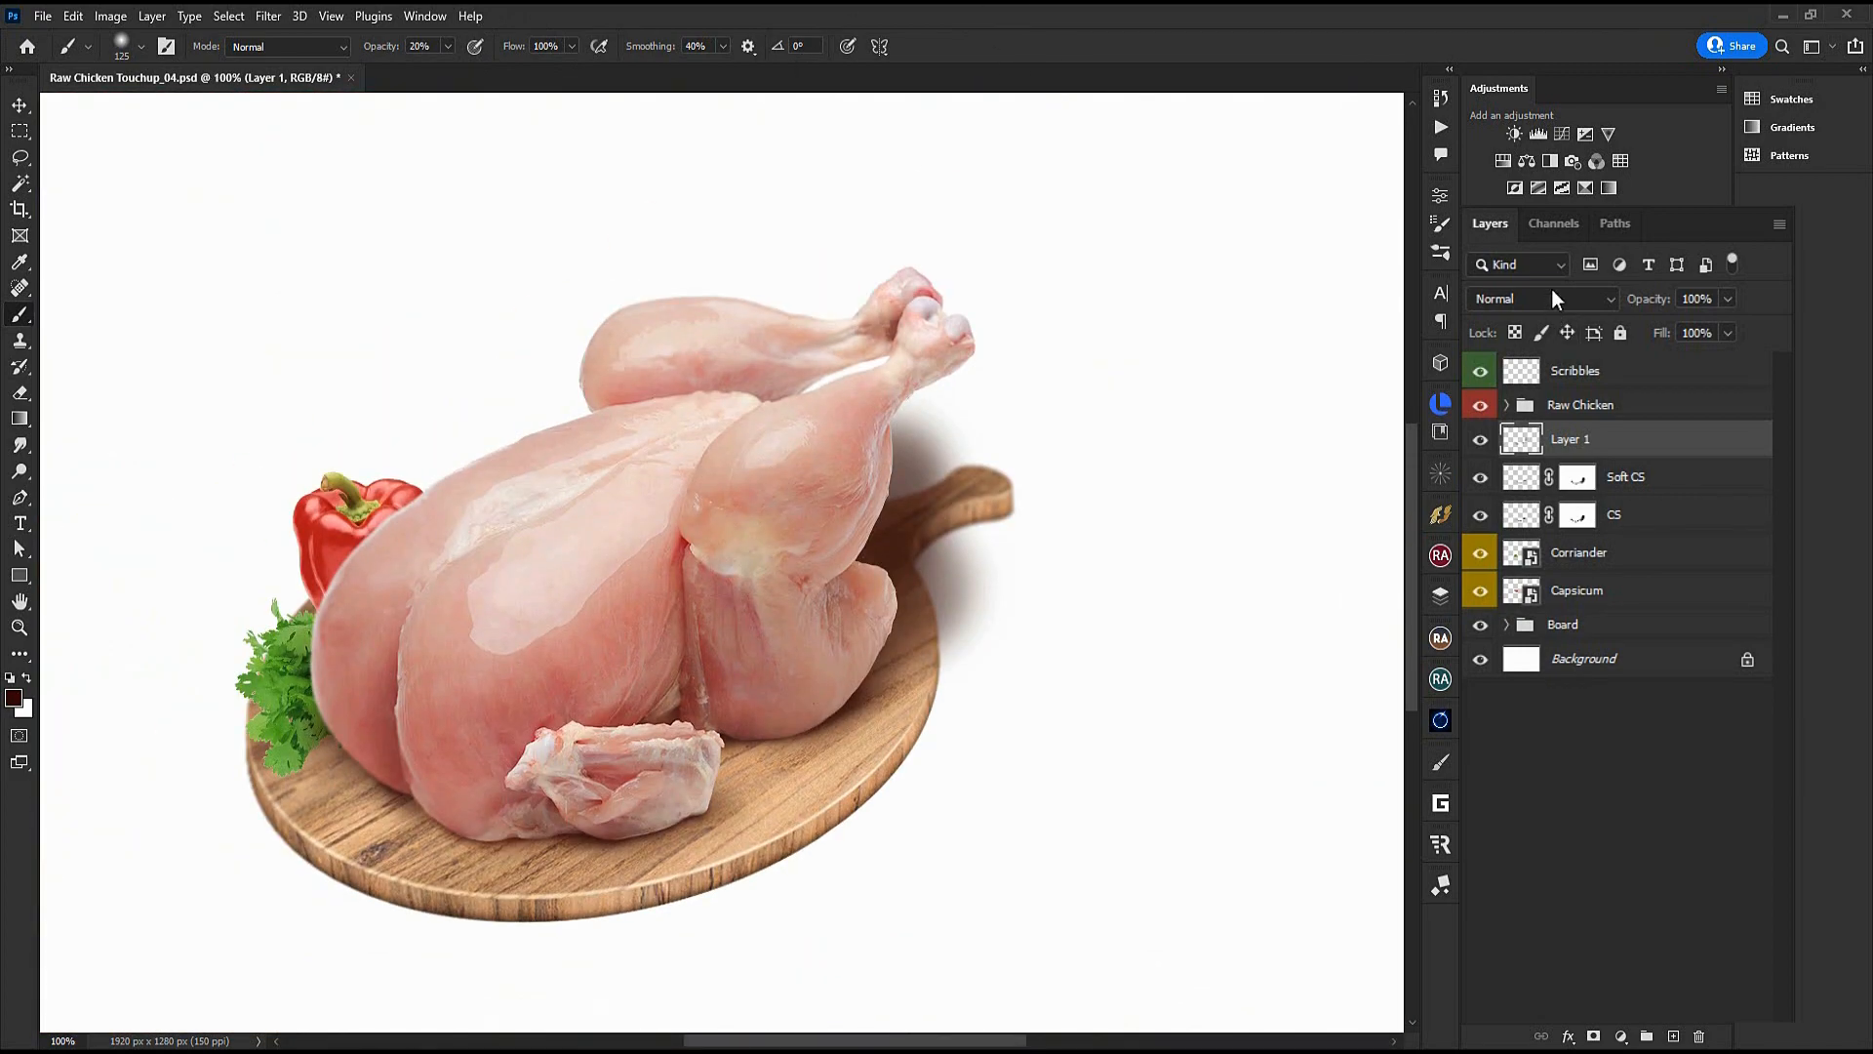
Set the blend mode of the broad shadow layer and of the Soft CS and CS layers to Multiply
left_click(1551, 295)
left_click(1515, 395)
left_click(1676, 490)
left_click(1669, 513, "shift")
left_click(1518, 302)
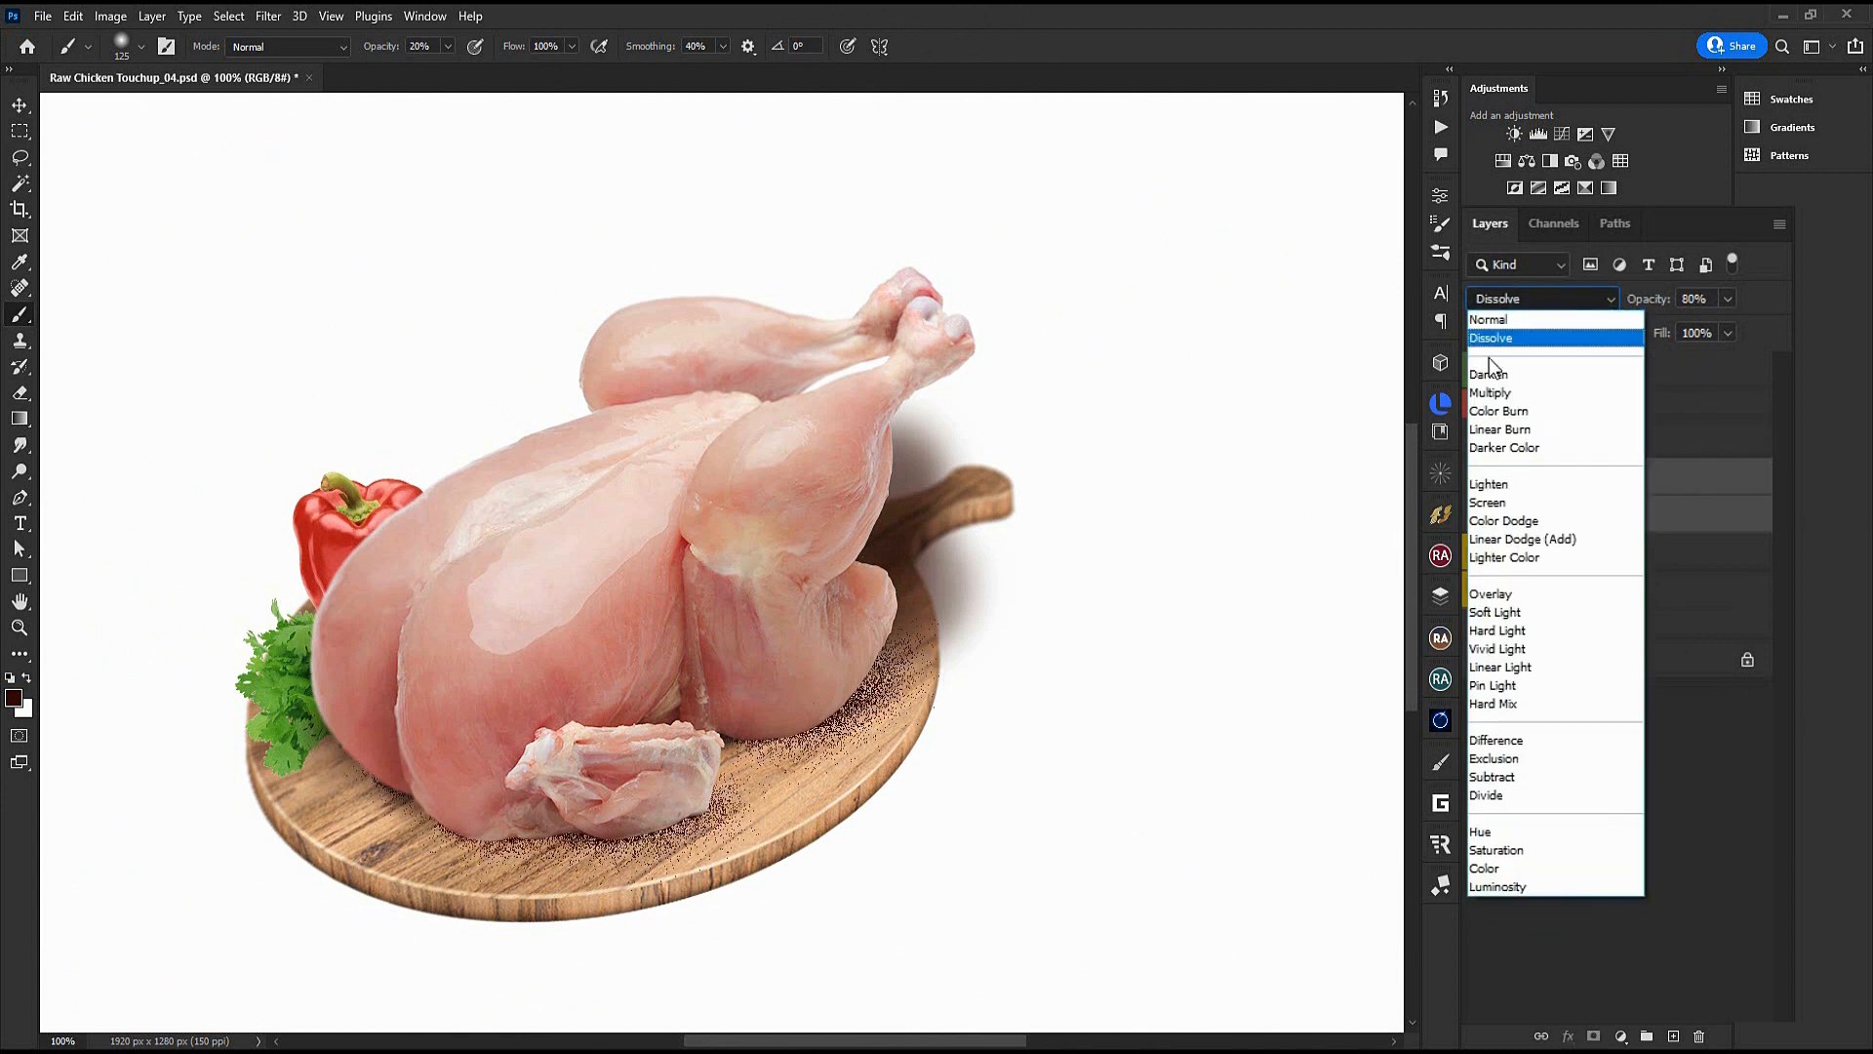
left_click(1491, 394)
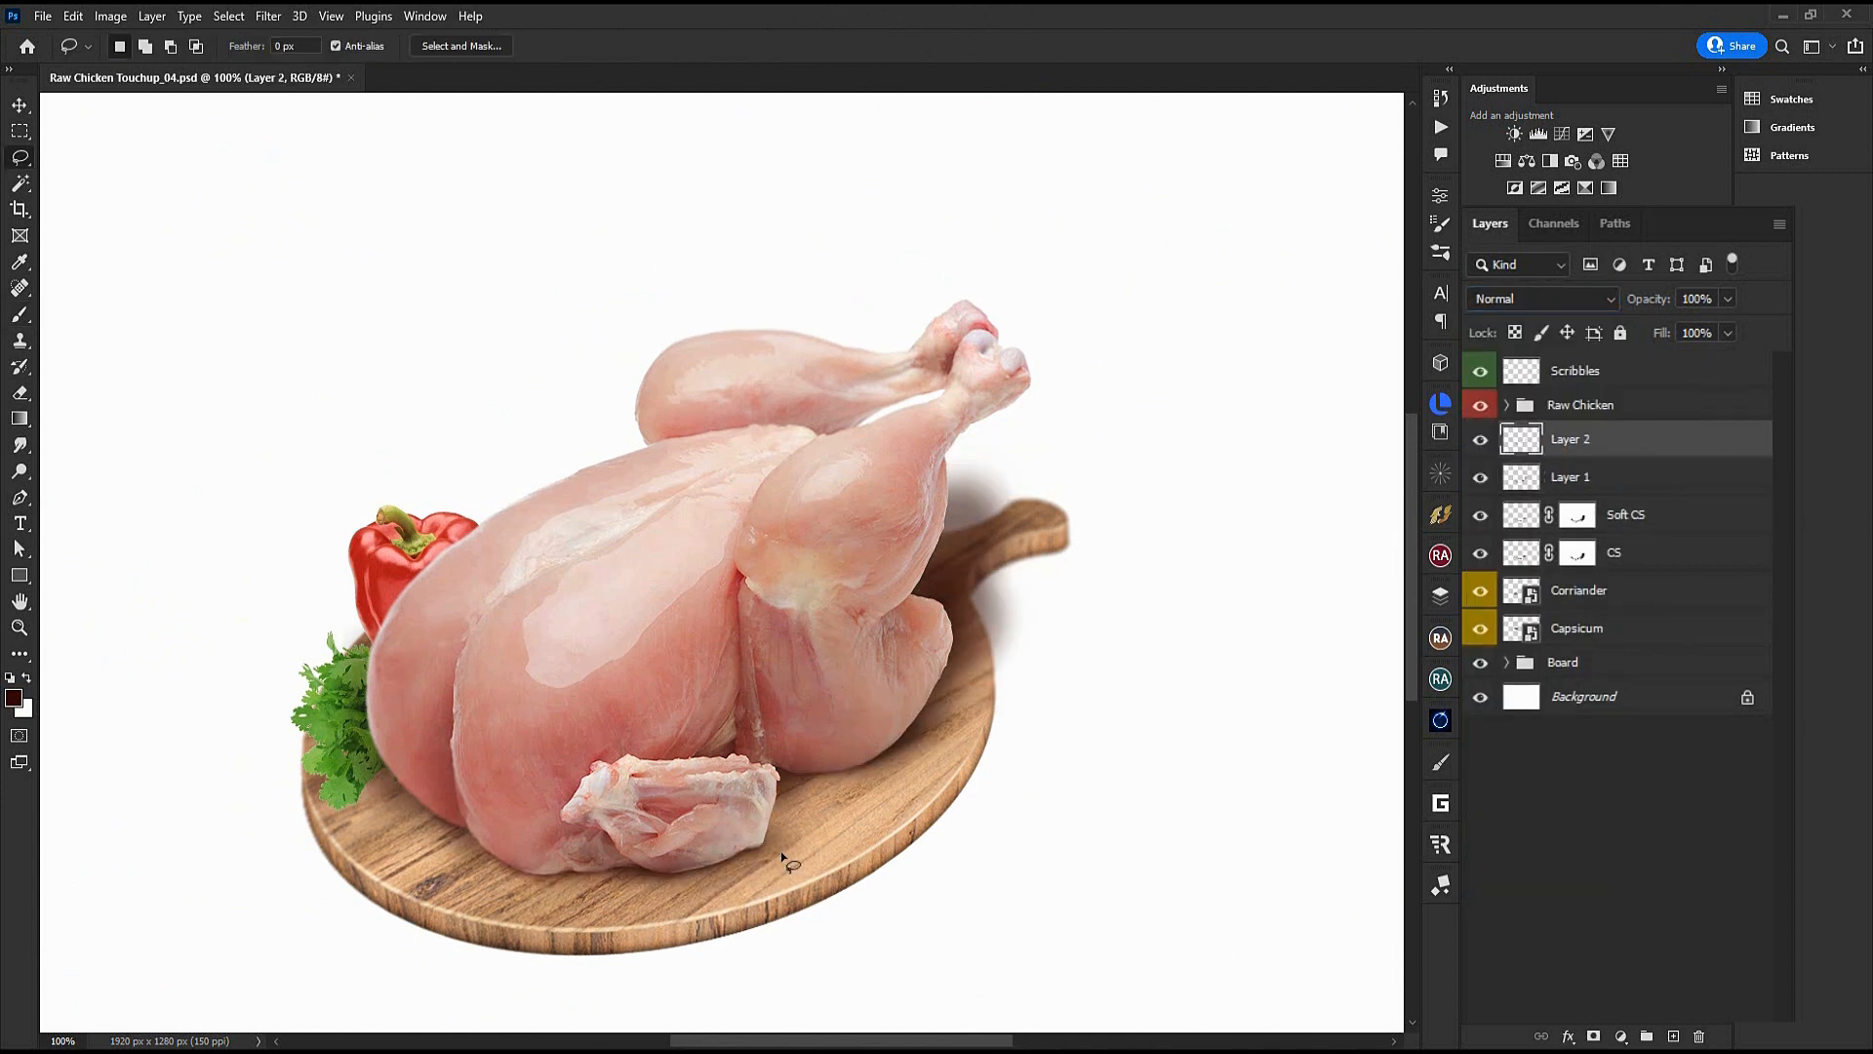
Fill a lassoed shadow shape beside the wing with very dark red on a new layer, deselect it and blur the shape
key("alt+BackSpace")
key("ctrl+d")
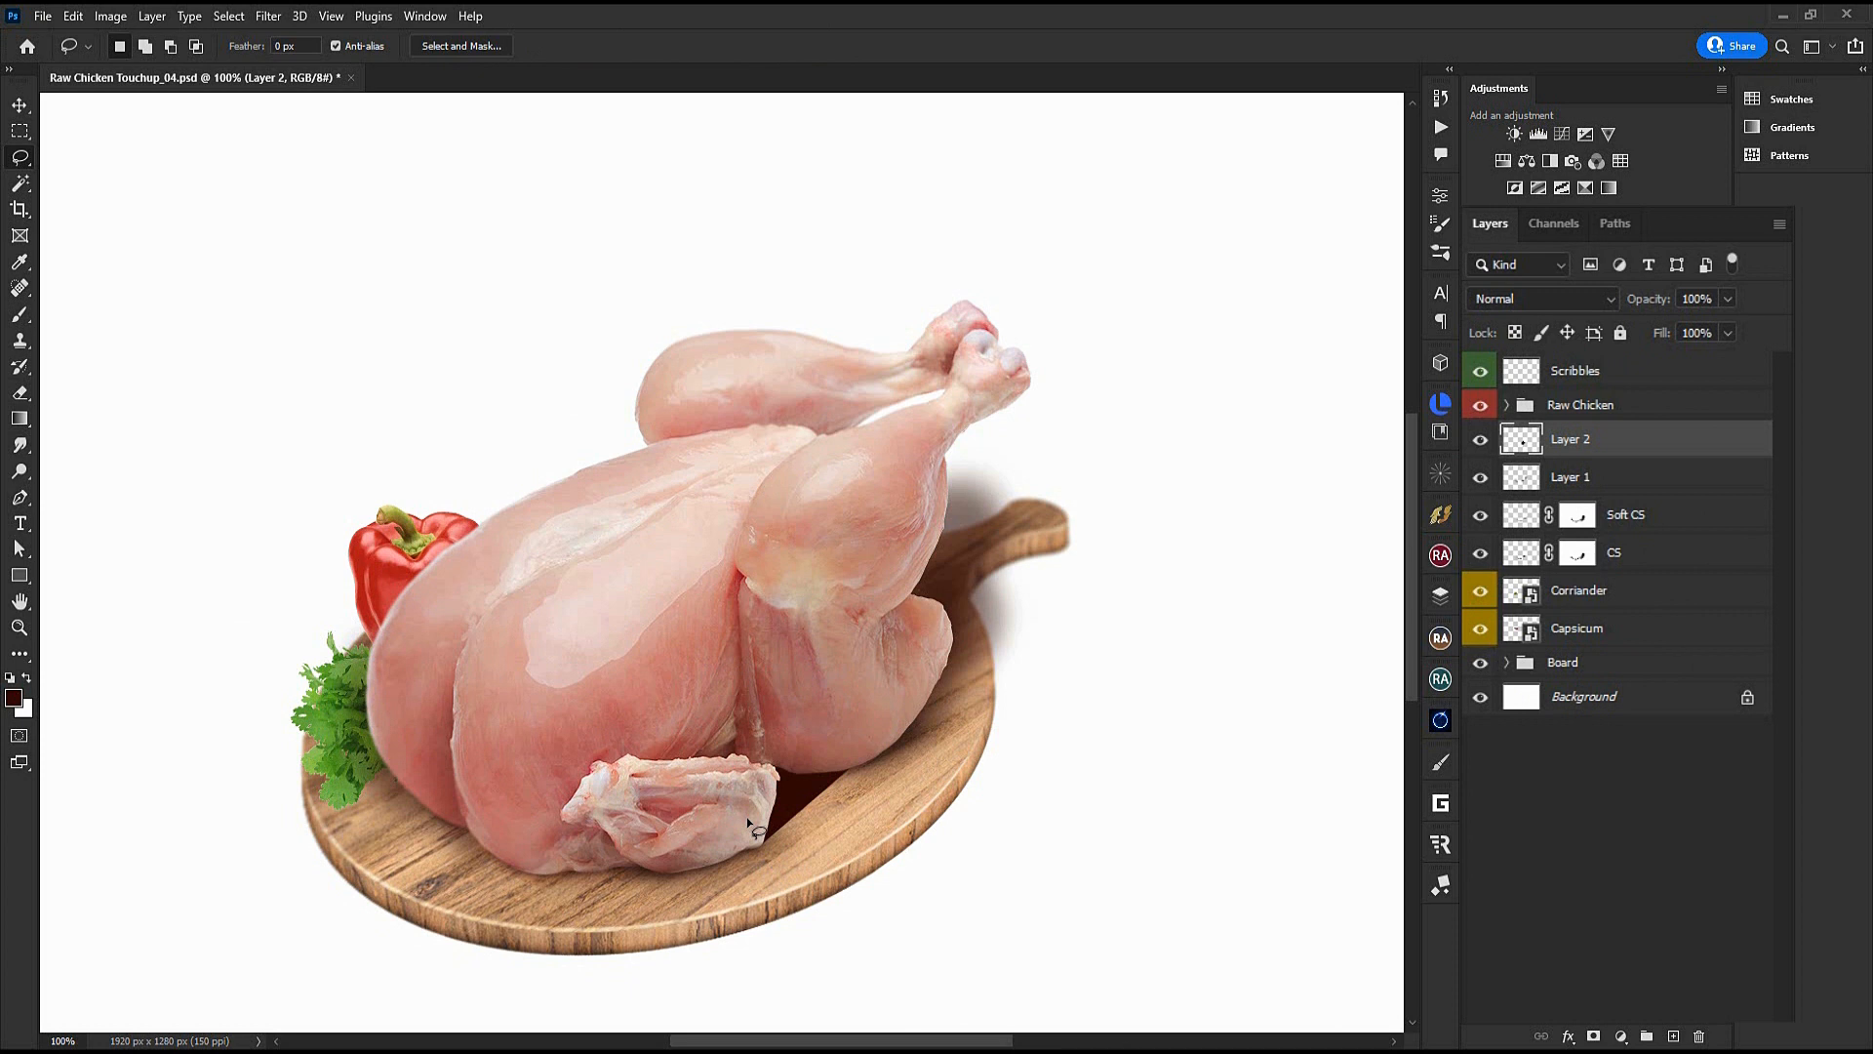
key("ctrl+alt+f")
Add a mask to the wing's cast shadow and fade its edges with a large soft brush at 20% opacity
left_click(1593, 1037)
key("b")
mouse_move(821, 765)
left_mouse_down()
mouse_move(729, 776)
mouse_move(690, 803)
left_mouse_up()
left_click_drag(803, 844, 760, 824)
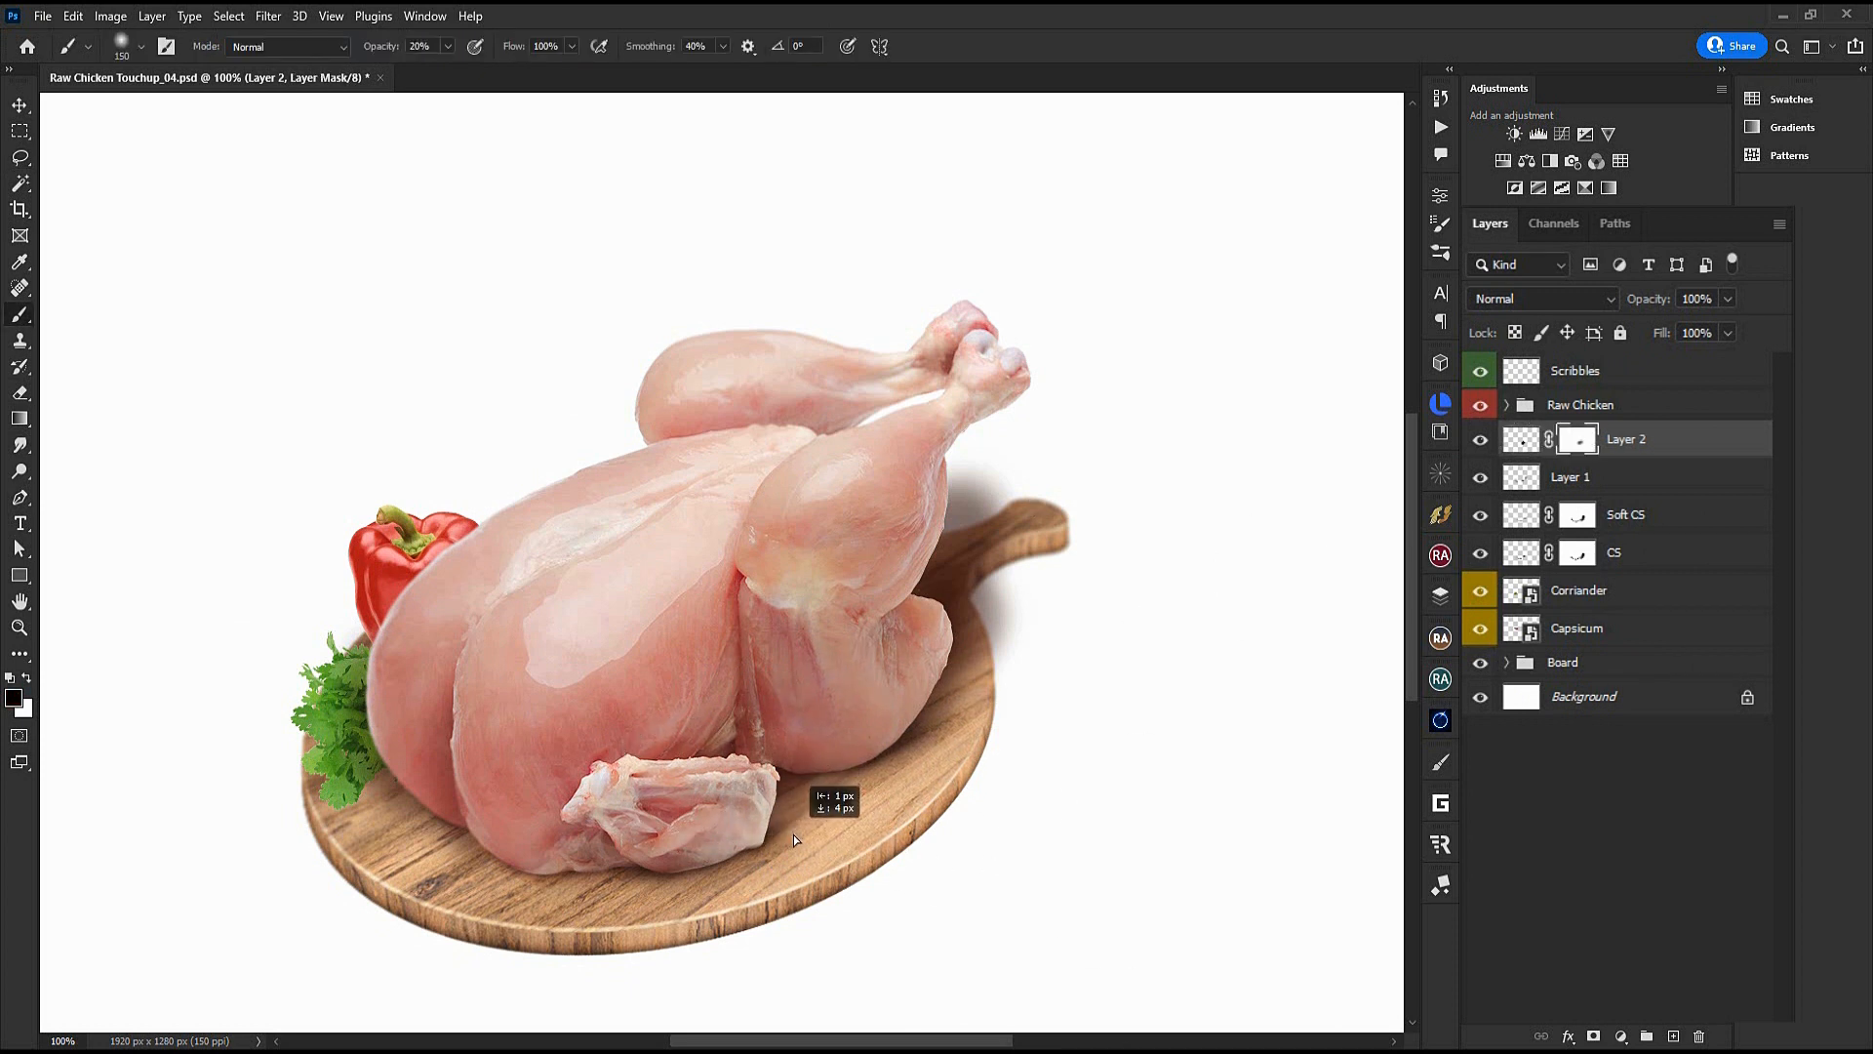
Set the blend mode of the wing's cast shadow on Layer 2 to Multiply
left_click(1518, 300)
left_click(1492, 394)
scroll(1088, 846, "right", 2)
left_click(1586, 476)
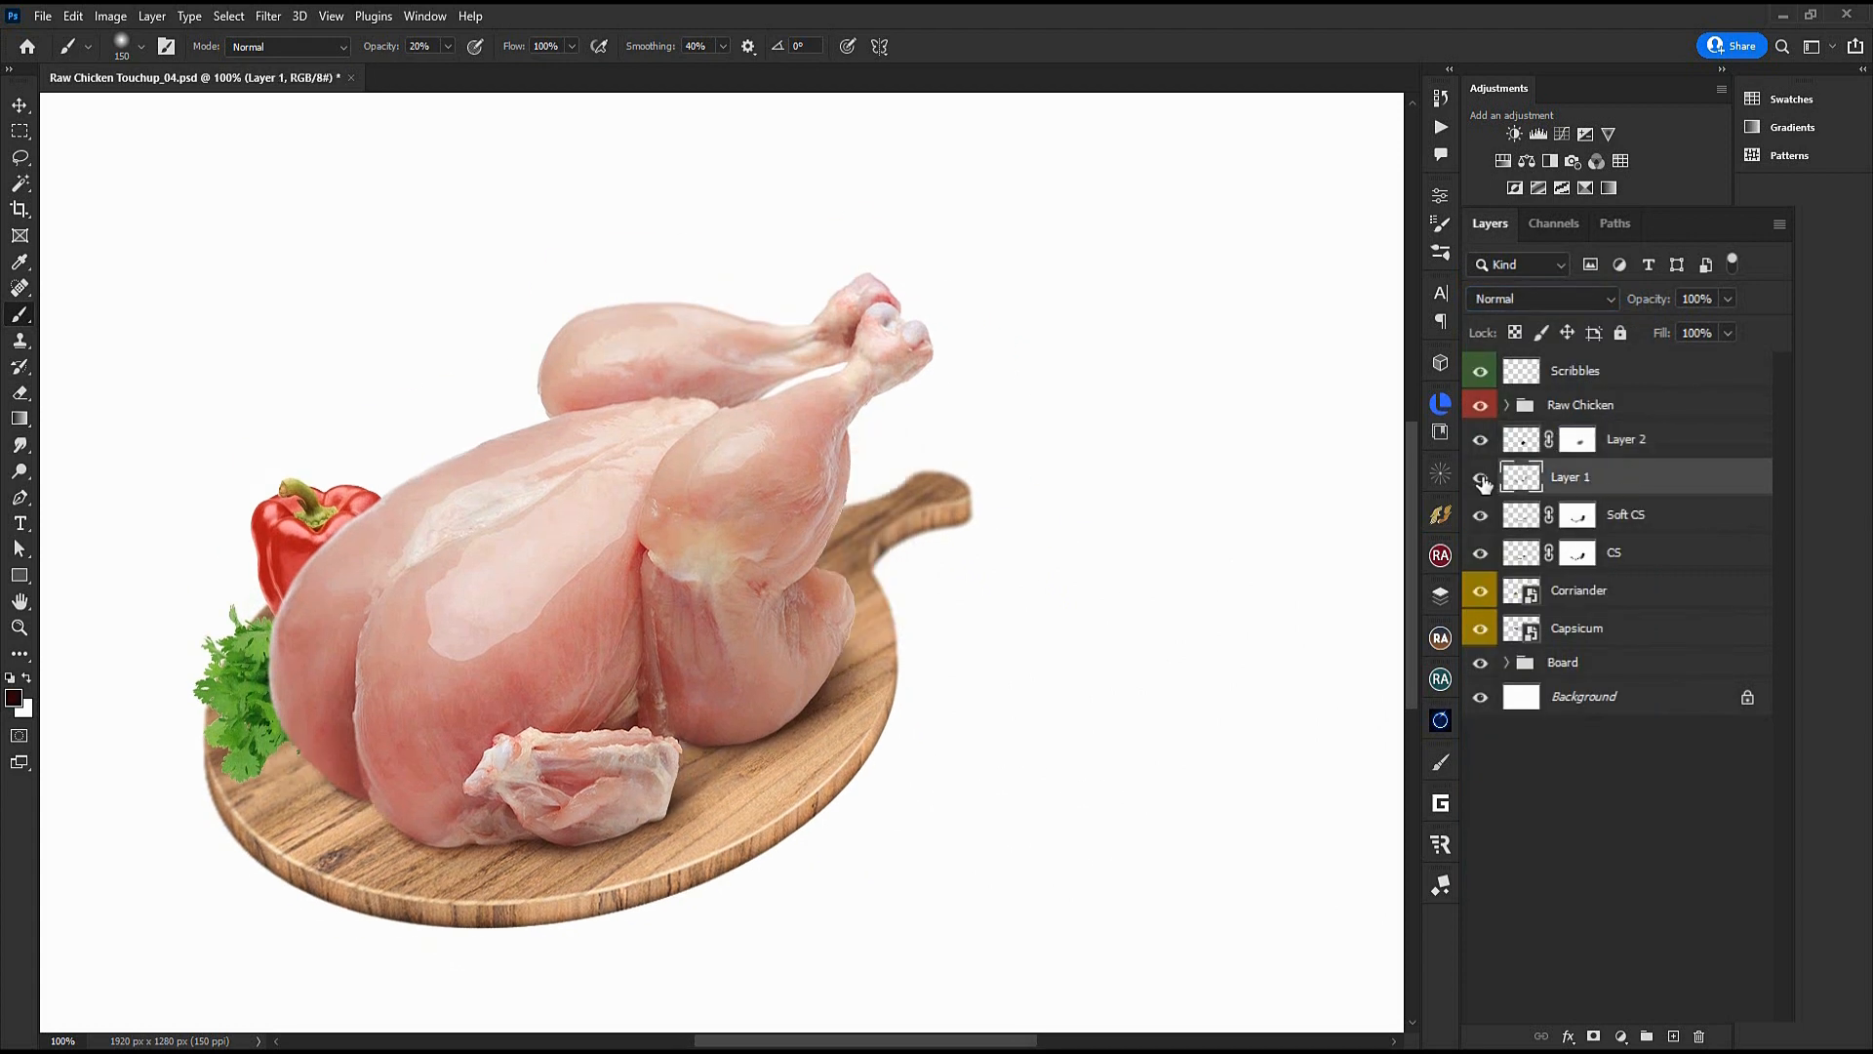
Adjust the Red channel of the CS contact shadow with Curves
left_click(1649, 552)
key("ctrl+m")
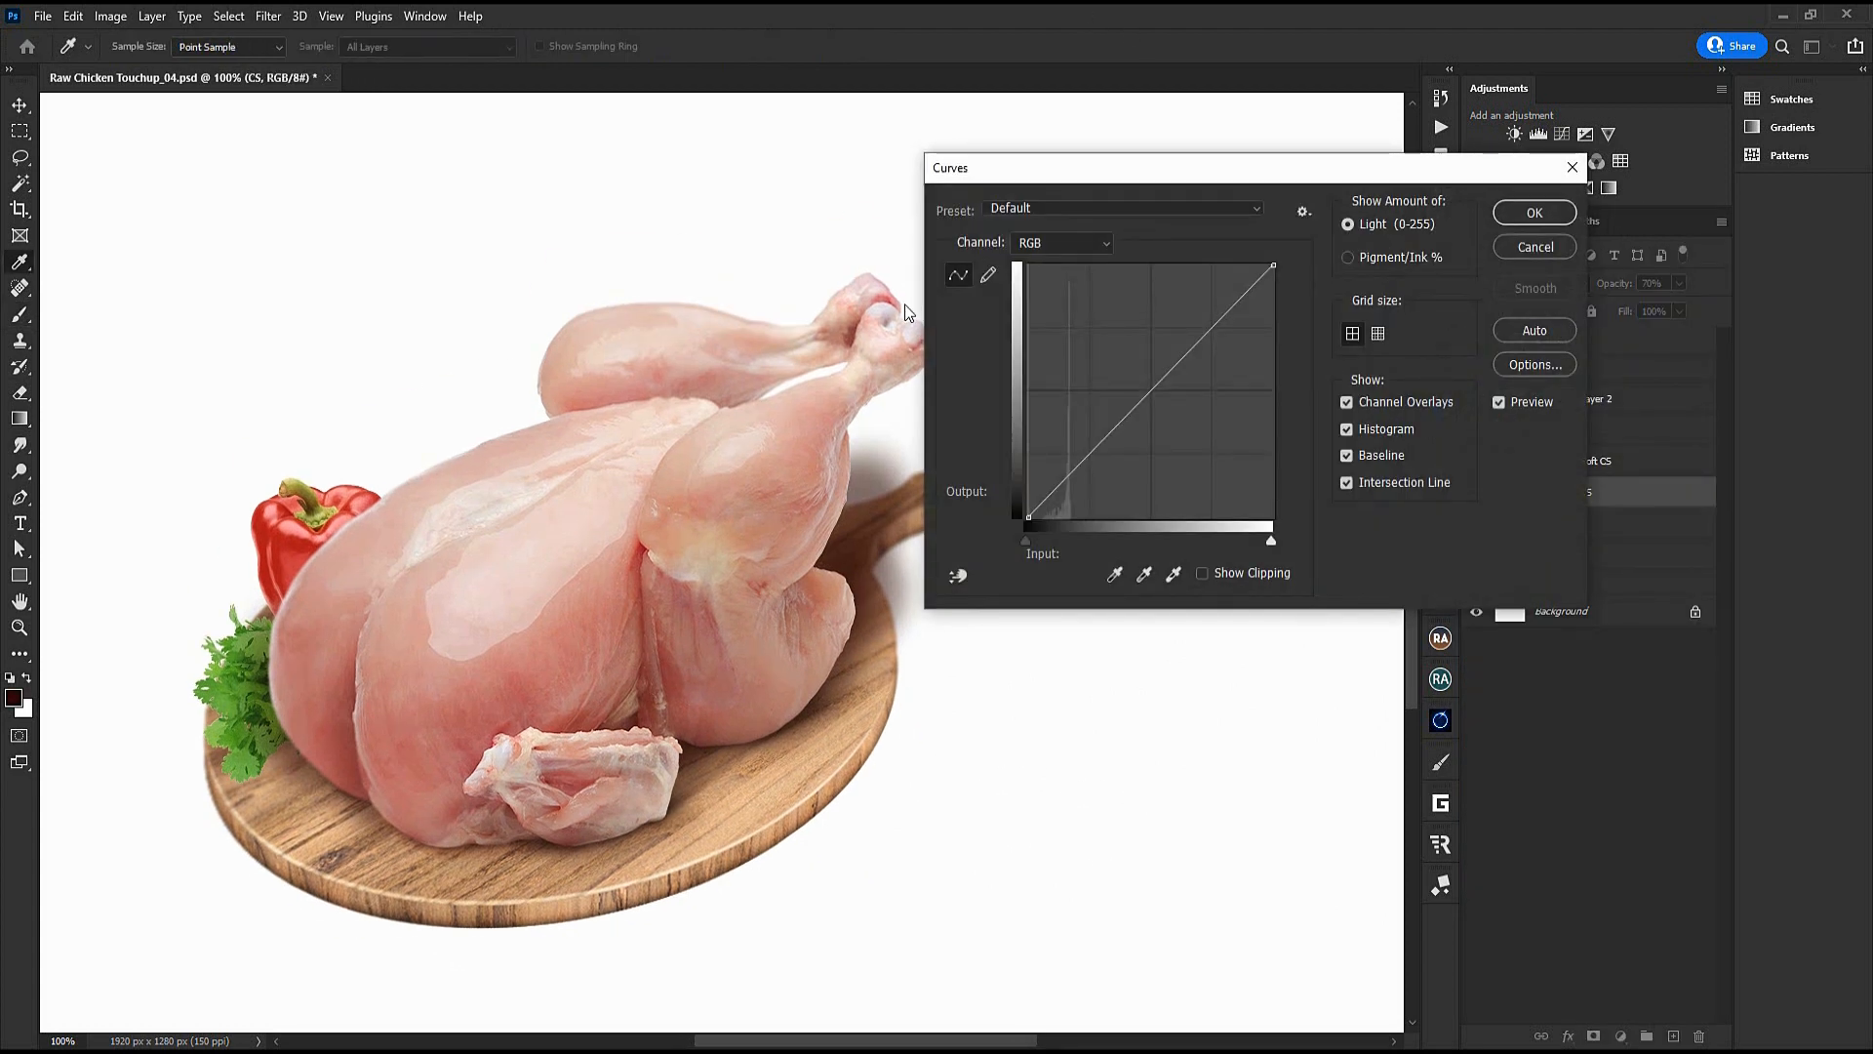
left_click(1053, 244)
left_click(1042, 267)
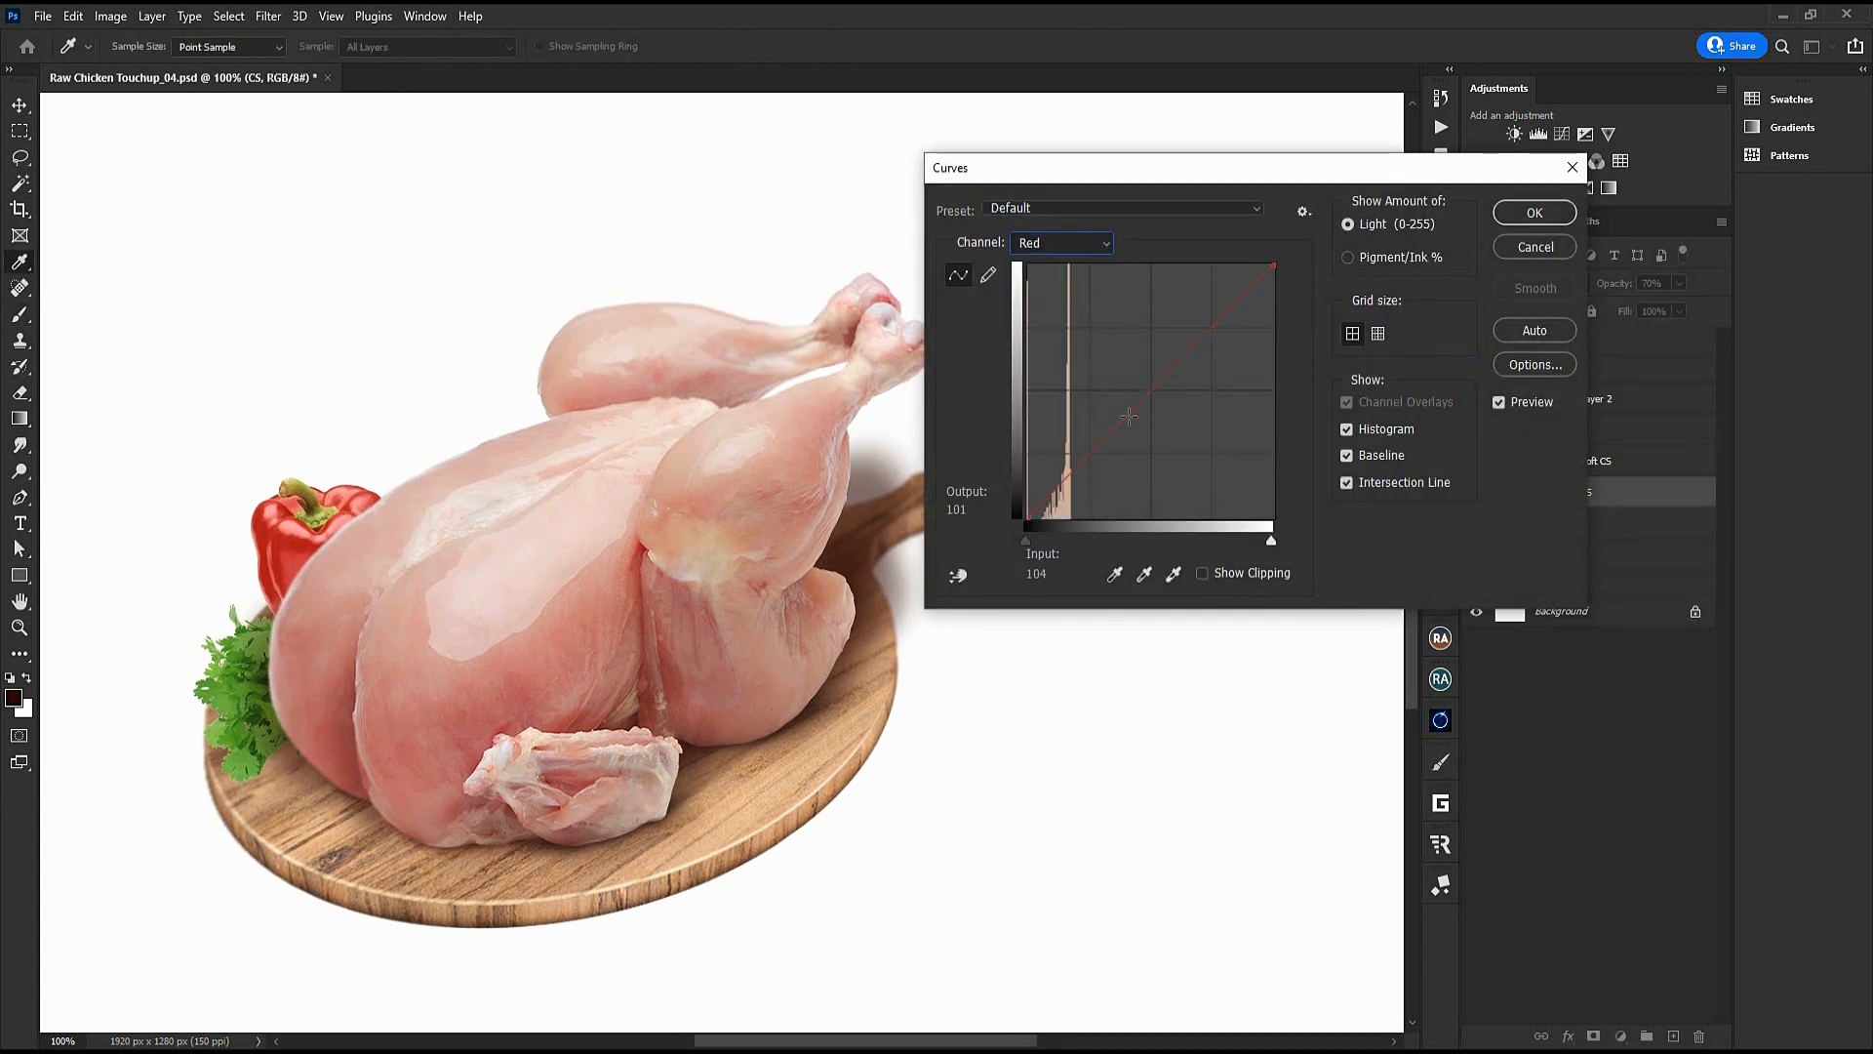
key("alt+5")
key("Escape")
key("b")
key("alt+bracketright")
Raise the Red channel of the Soft CS shadow with Curves to output 142 at input 113
key("ctrl+m")
left_click(1058, 243)
left_click(1026, 279)
left_click(1059, 243)
left_click(1032, 279)
left_click_drag(1149, 391, 1132, 367)
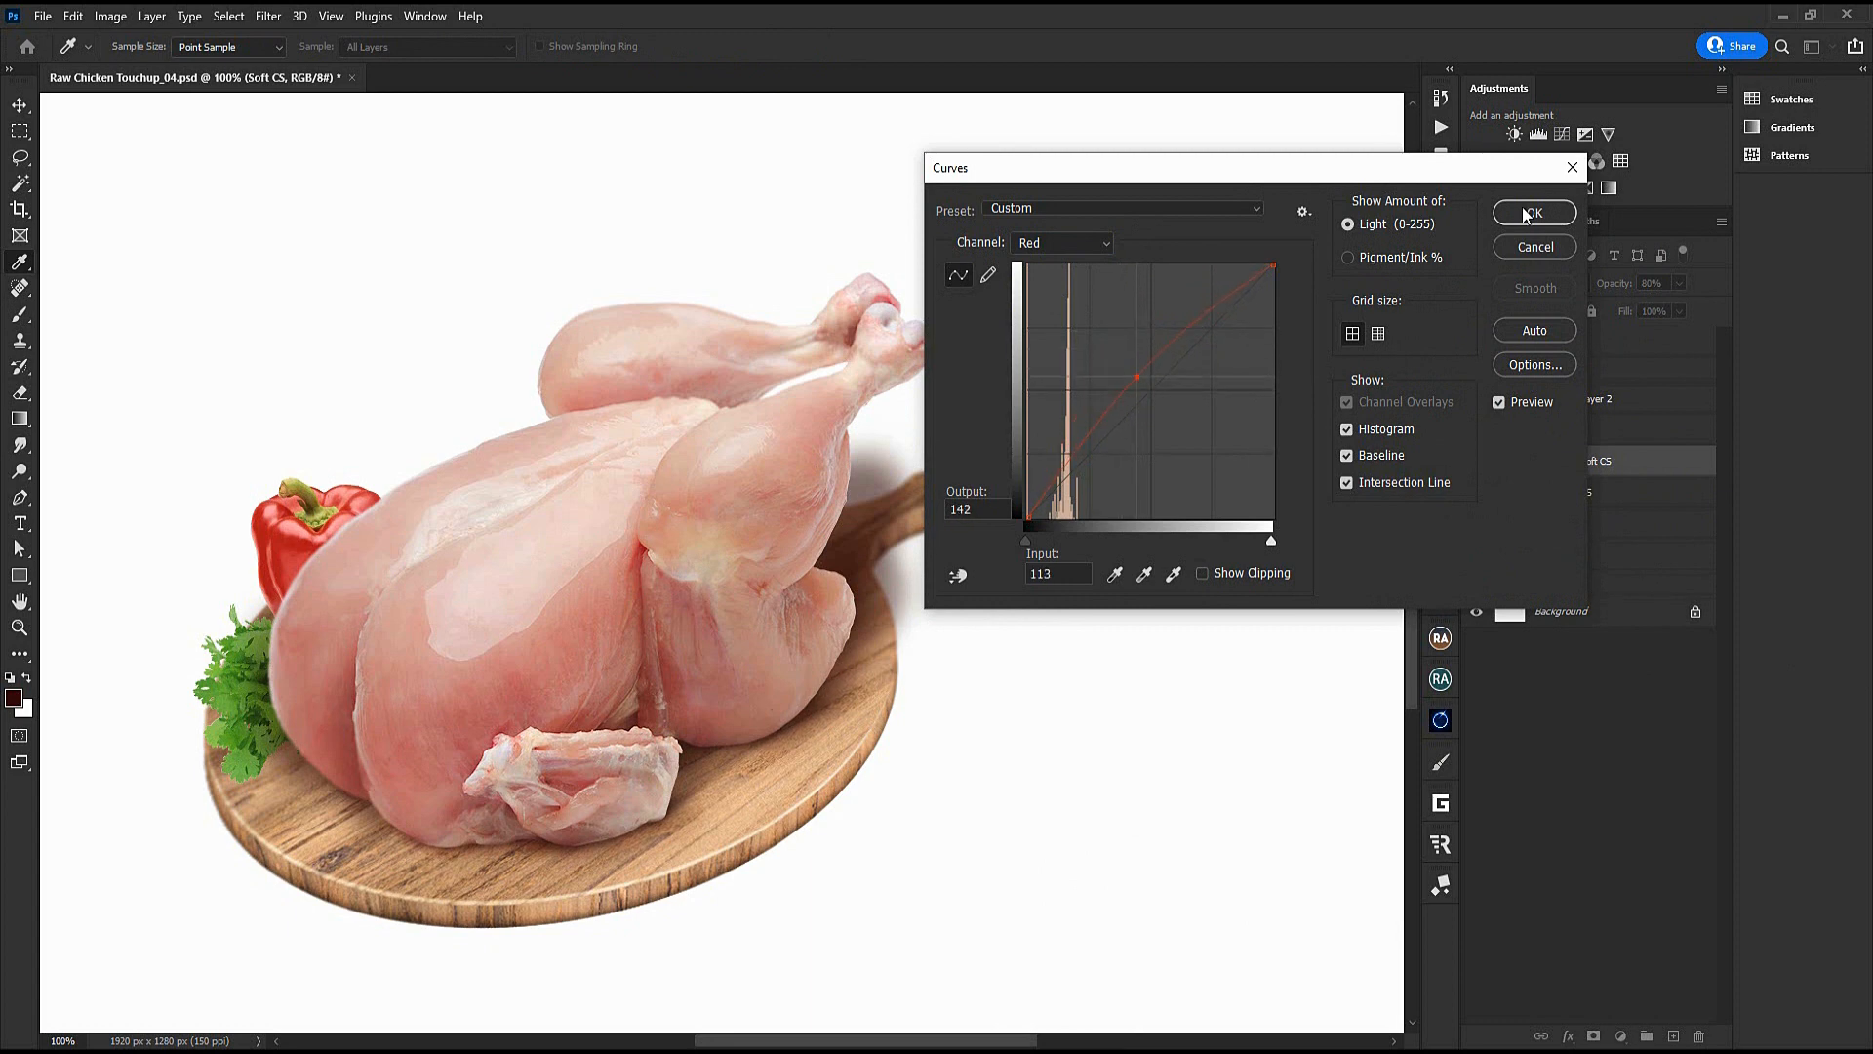
left_click(1534, 213)
Adjust the red tint of the Layer 1 and Layer 2 shadows with Curves
key("alt+bracketright")
left_click(1389, 184)
key("ctrl+m")
left_click(1059, 243)
left_click(1033, 279)
key("Escape")
key("alt+bracketright")
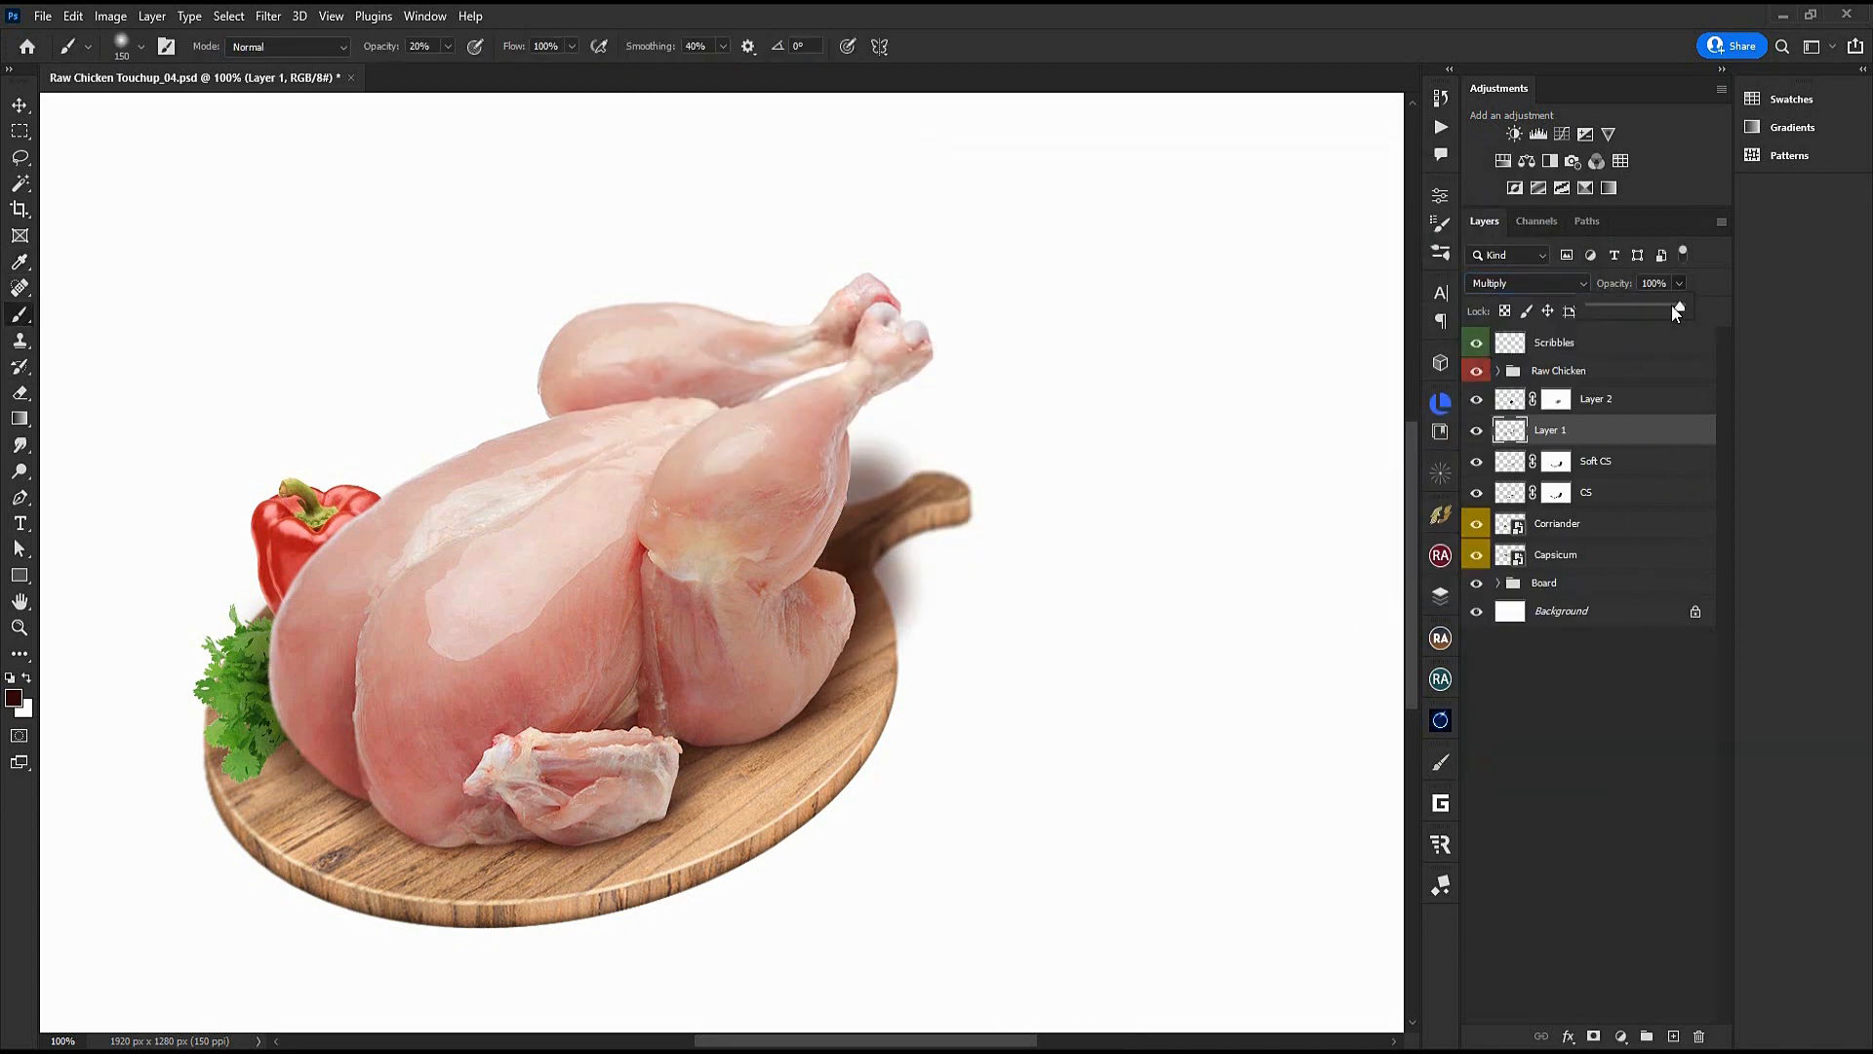
key("ctrl+m")
key("Return")
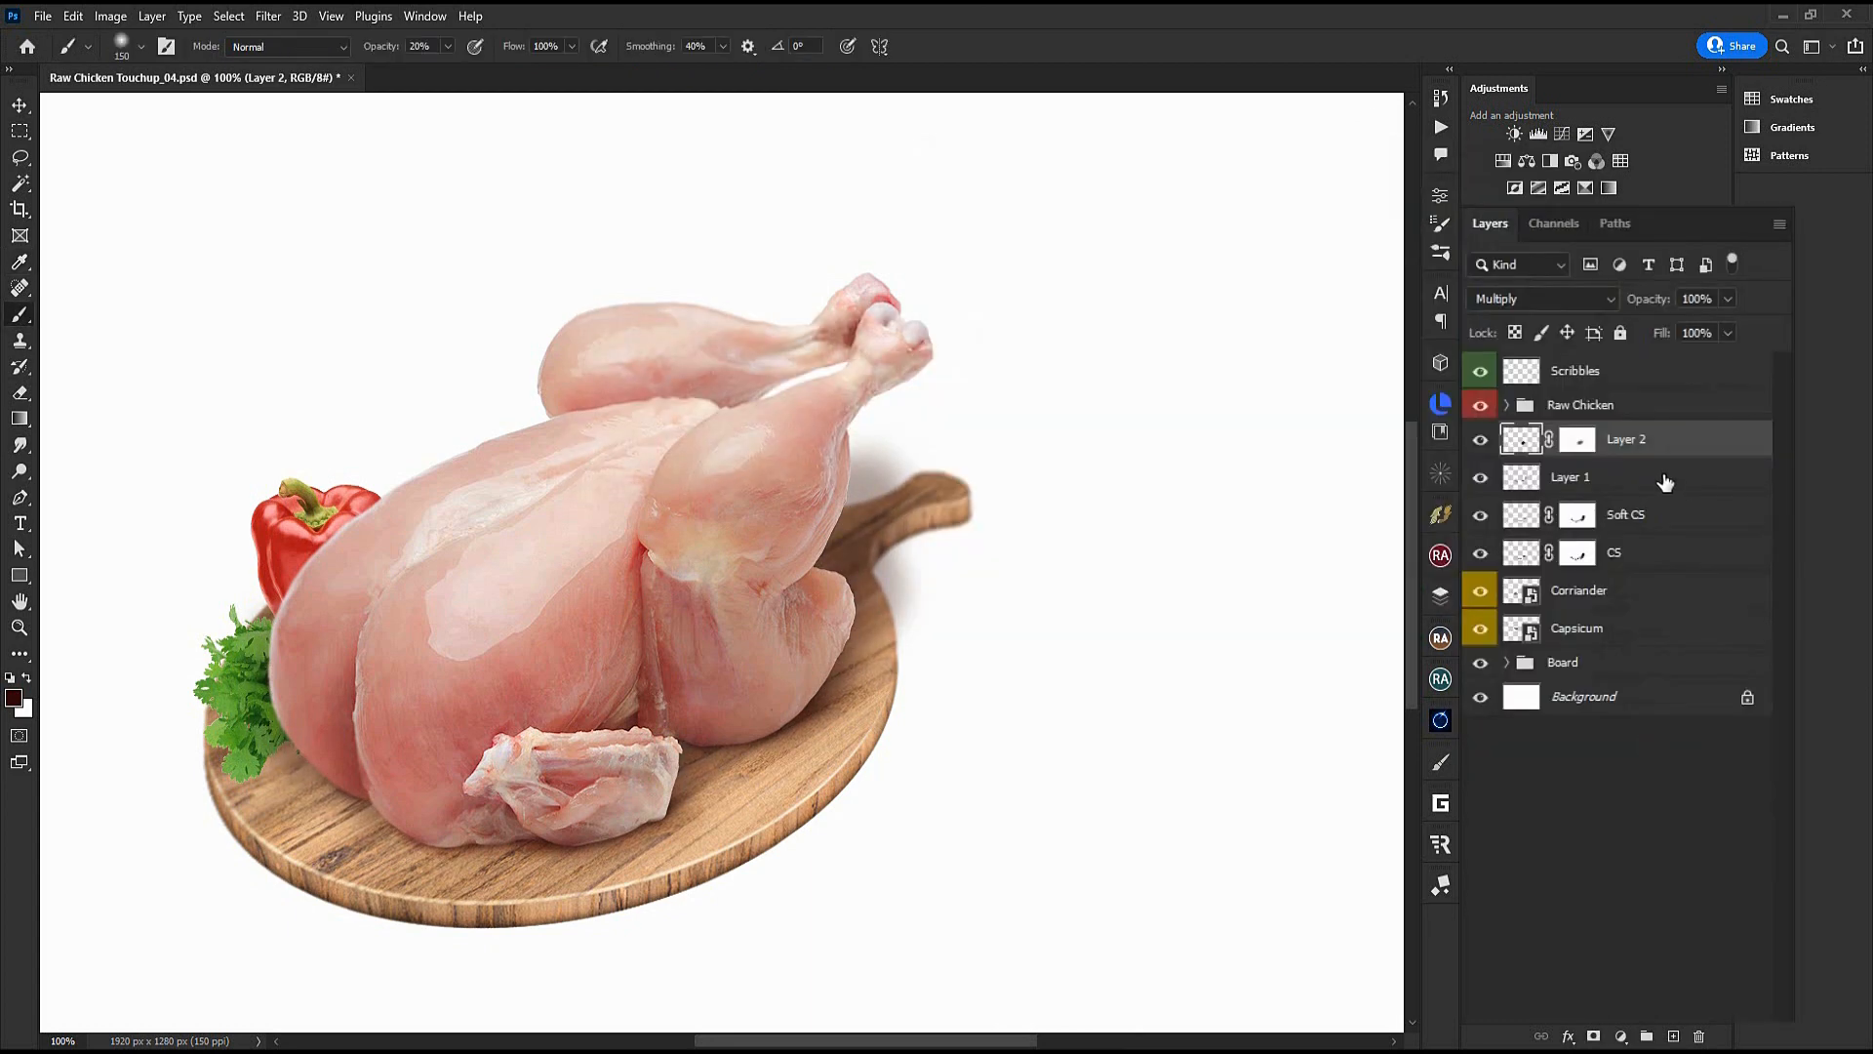
Paint a dark contact shadow beneath the coriander on a new layer below Corriander and soften it with Gaussian Blur and a mask
left_click(1619, 595)
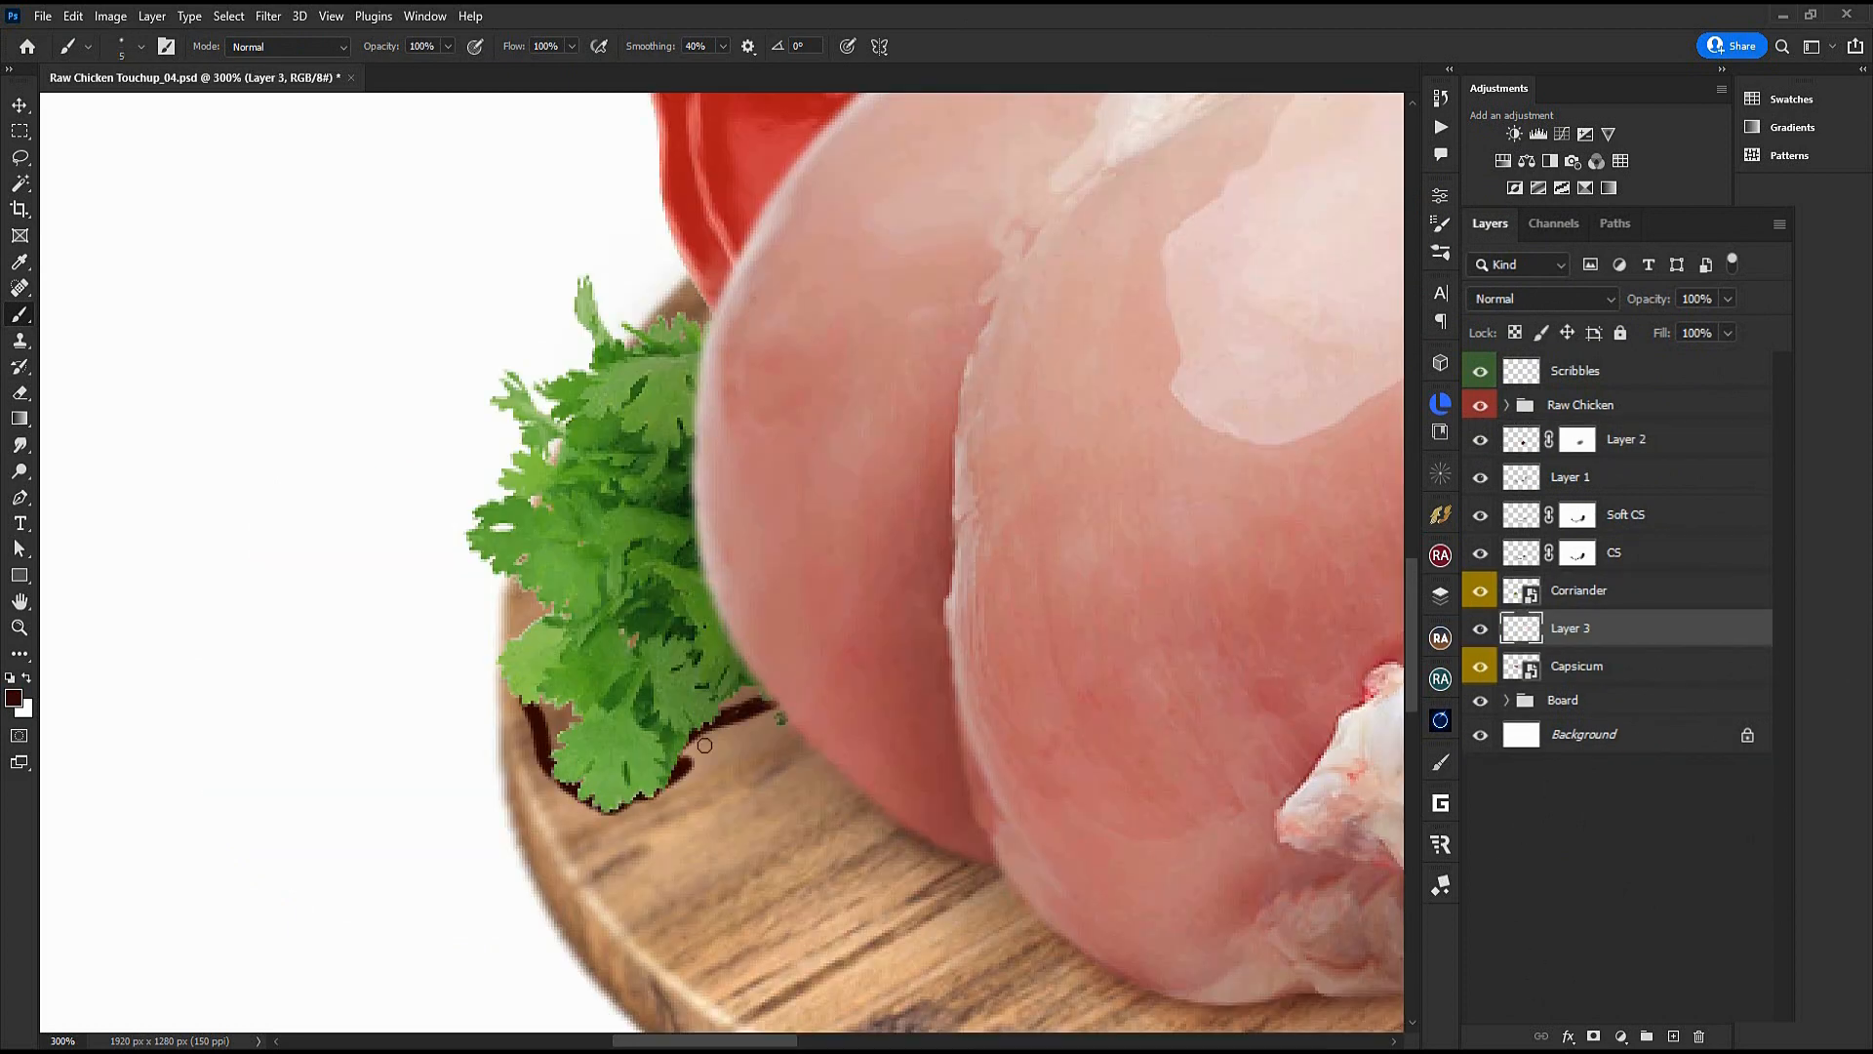
key("shift+F6")
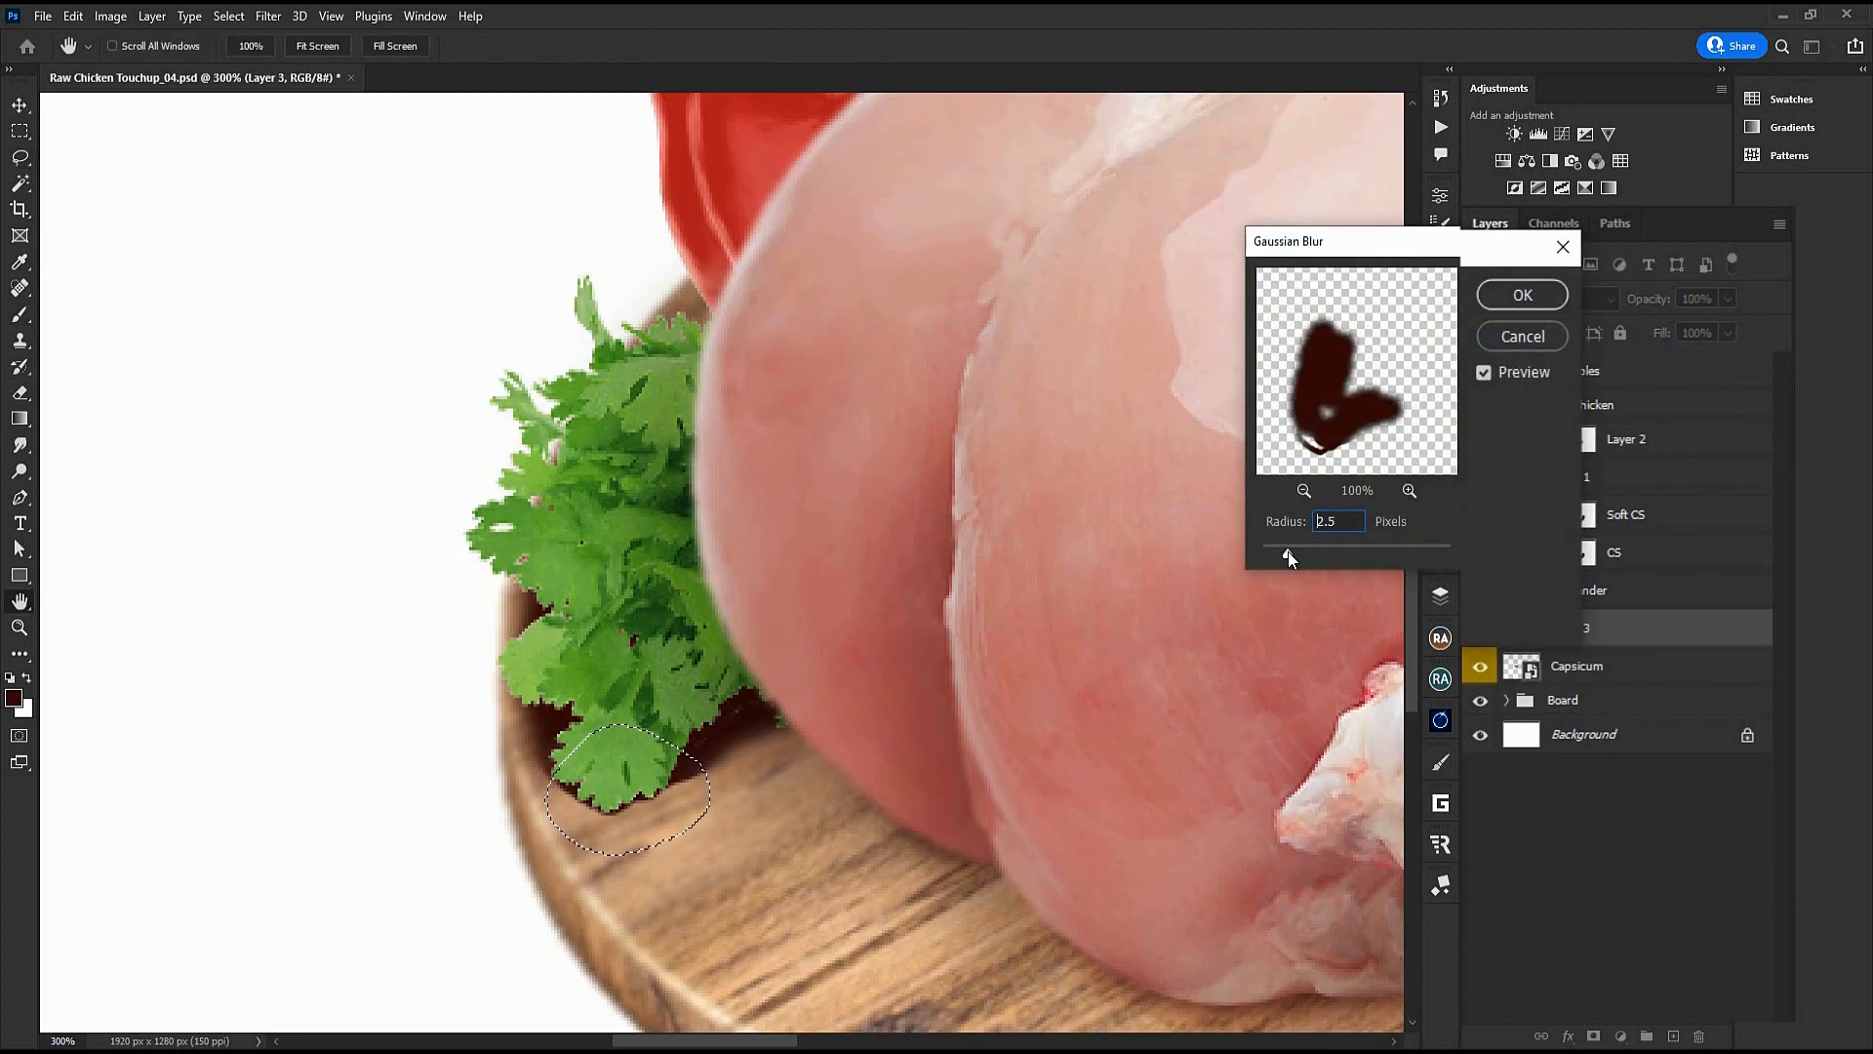
left_click_drag(1288, 553, 1268, 554)
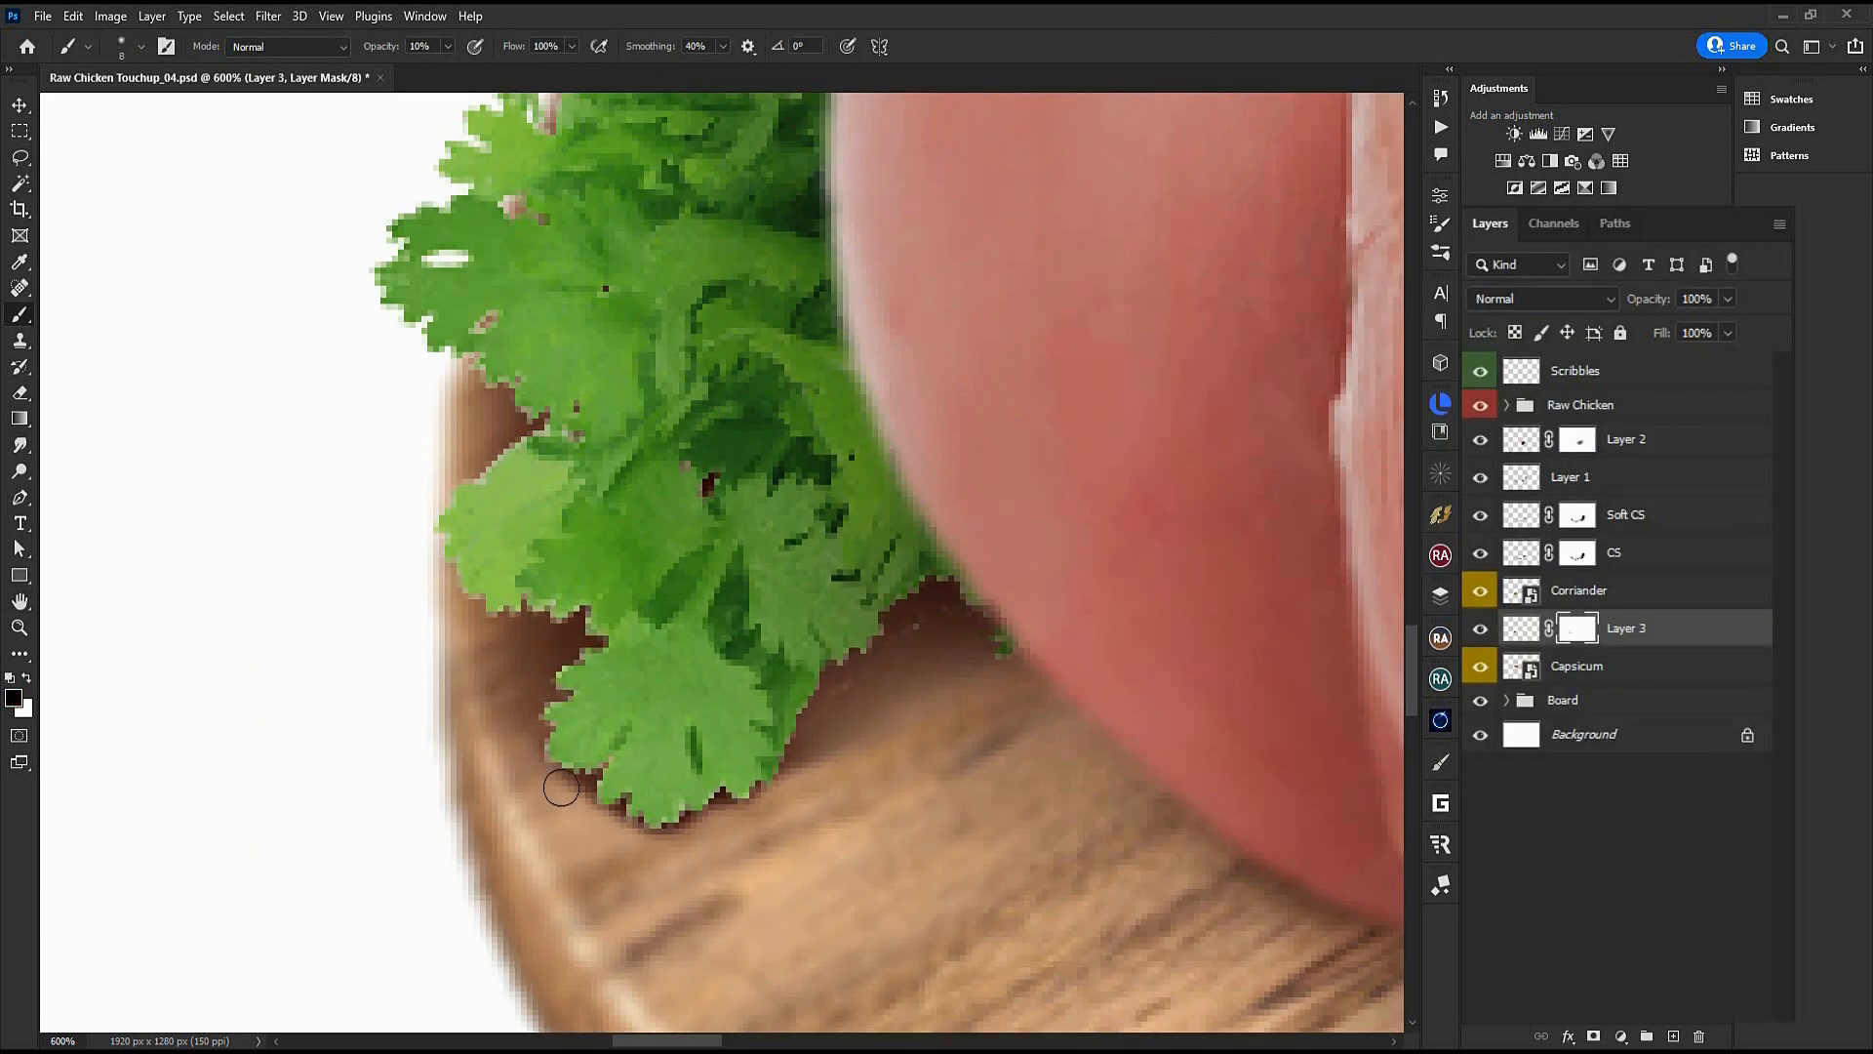
mouse_move(561, 788)
left_mouse_down()
mouse_move(702, 819)
mouse_move(640, 840)
left_mouse_up()
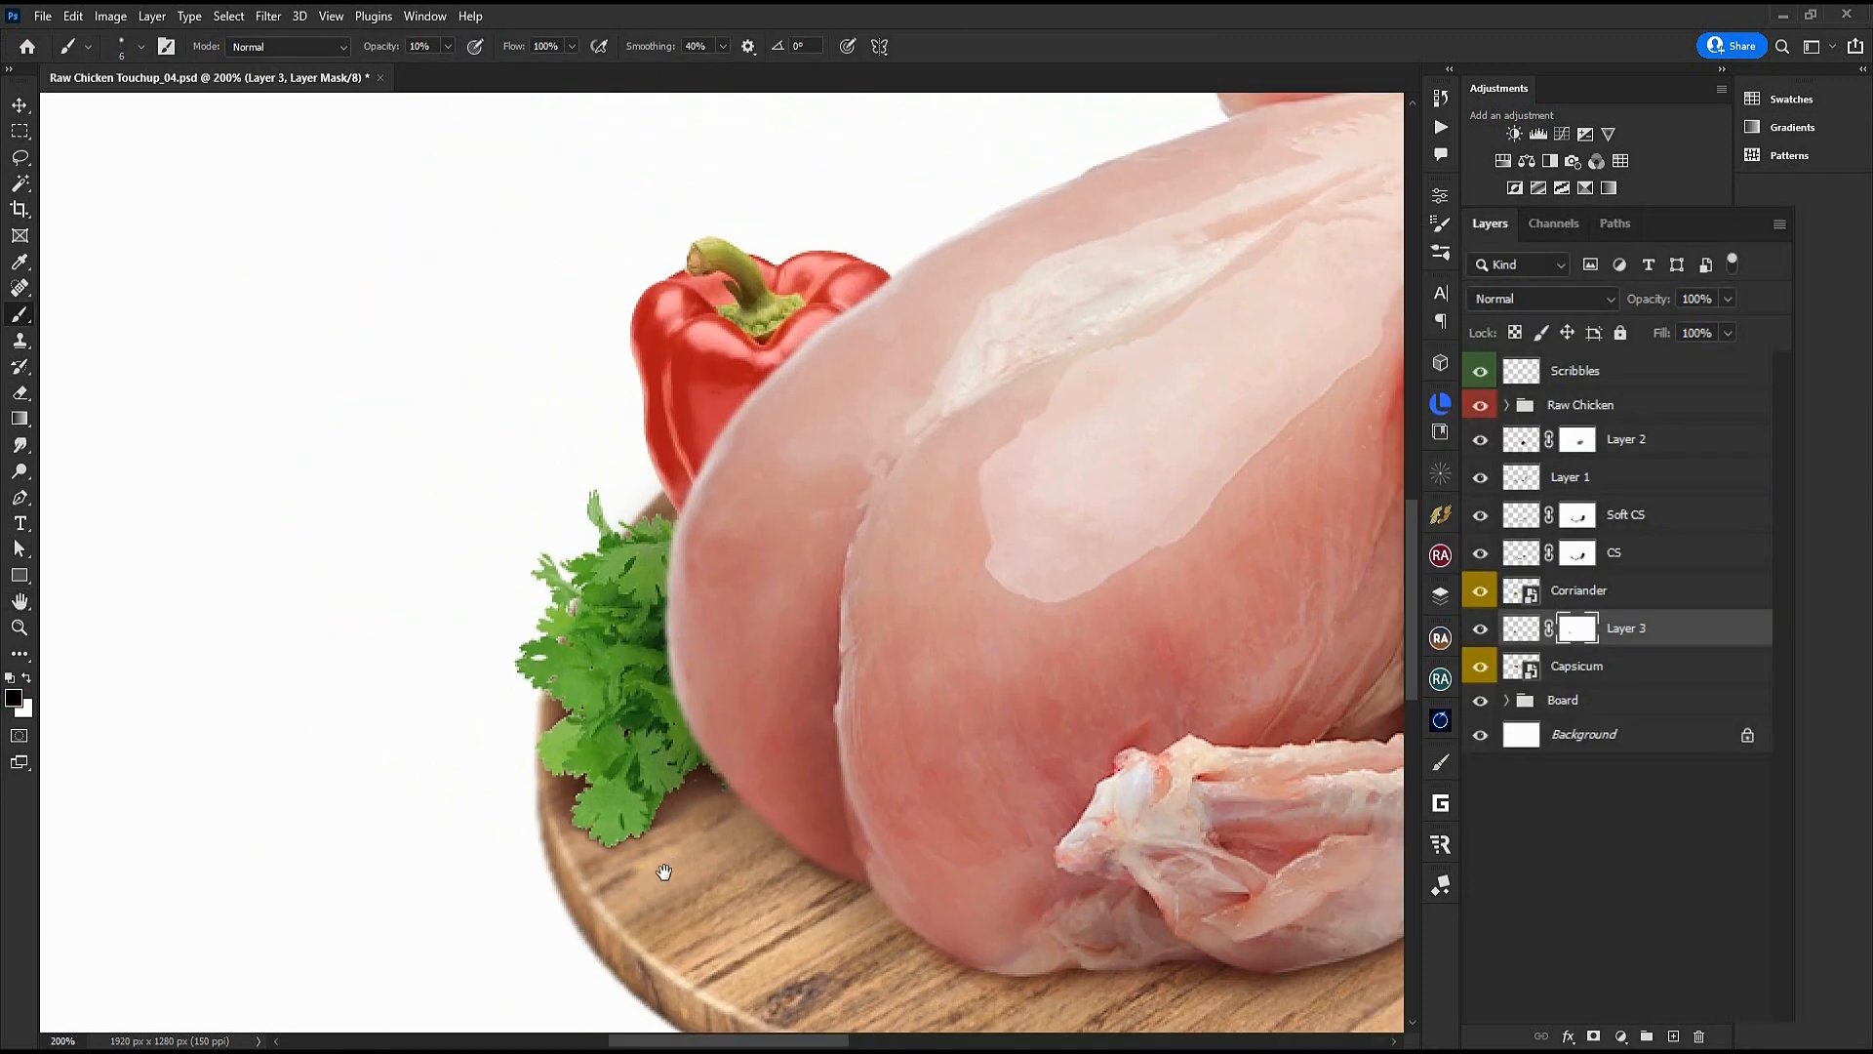
Tint the coriander's shadow with Curves and set its layer to Multiply at 85% opacity
key("m")
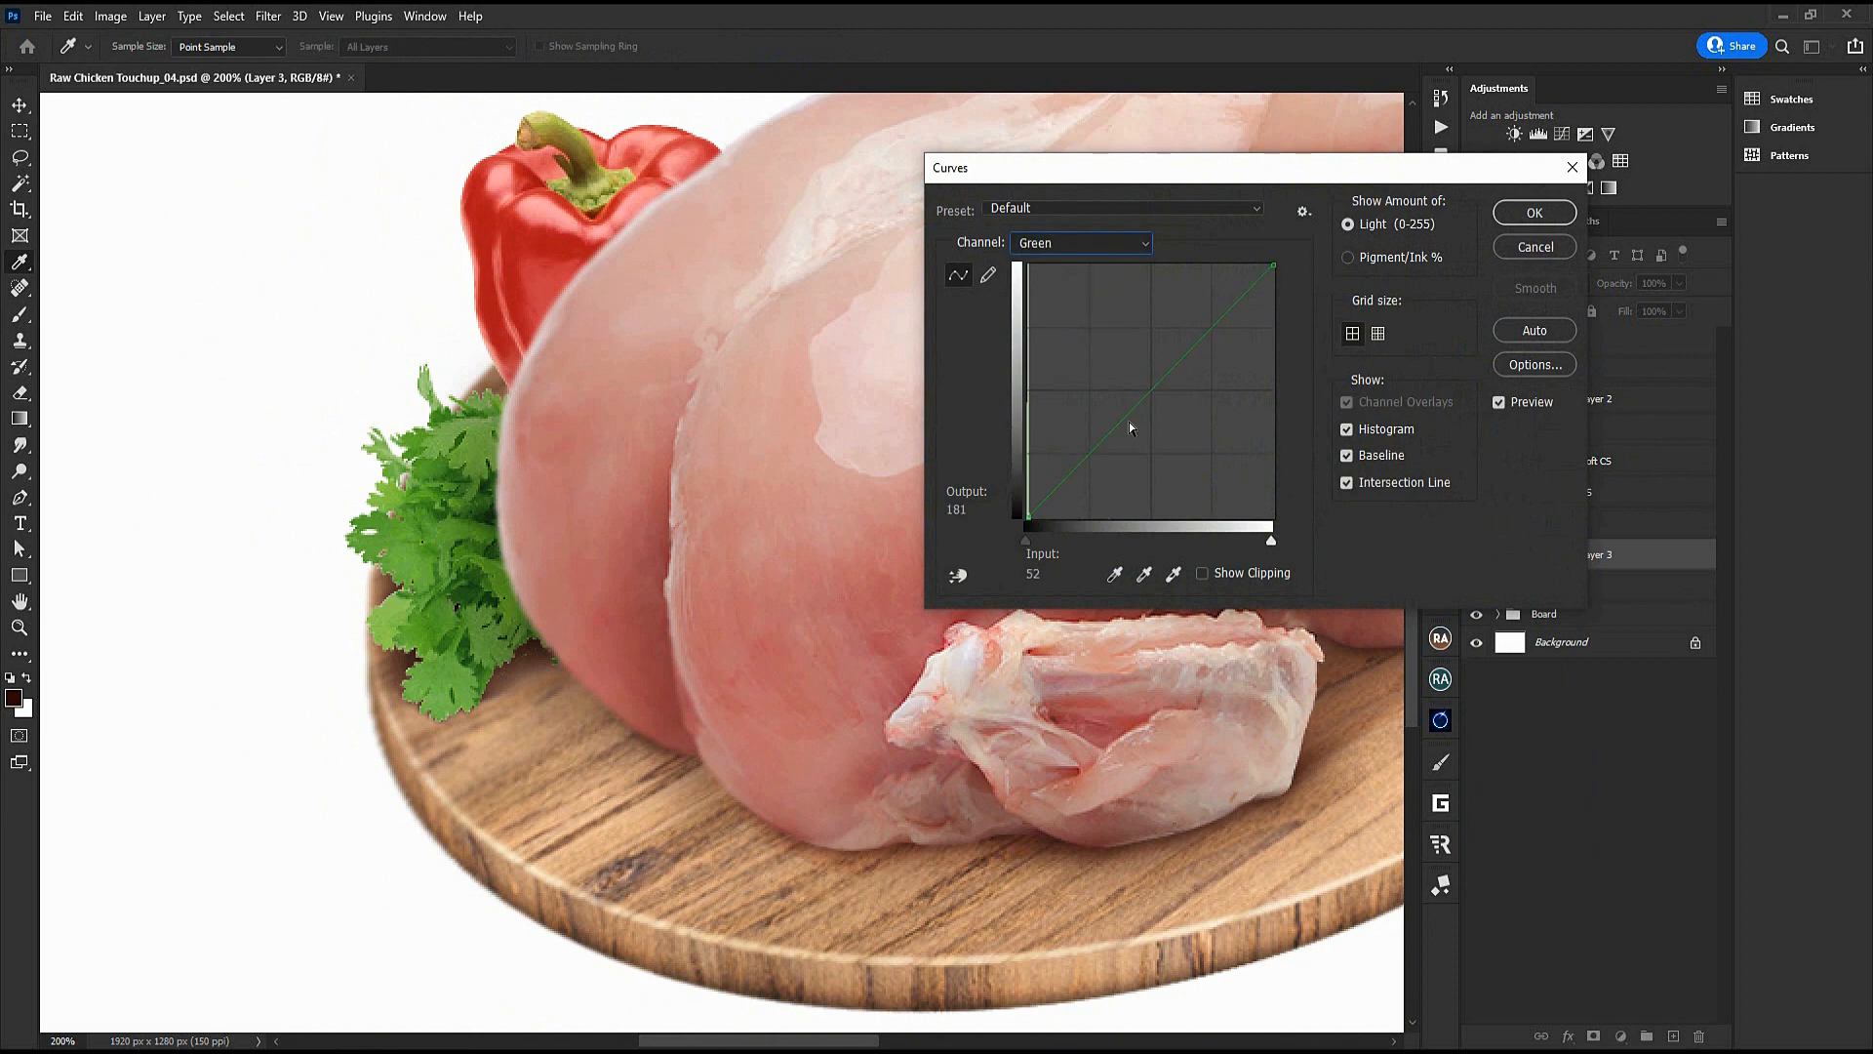
left_click(1032, 242)
left_click(1033, 280)
left_click(1728, 299)
left_click_drag(1730, 329, 1703, 331)
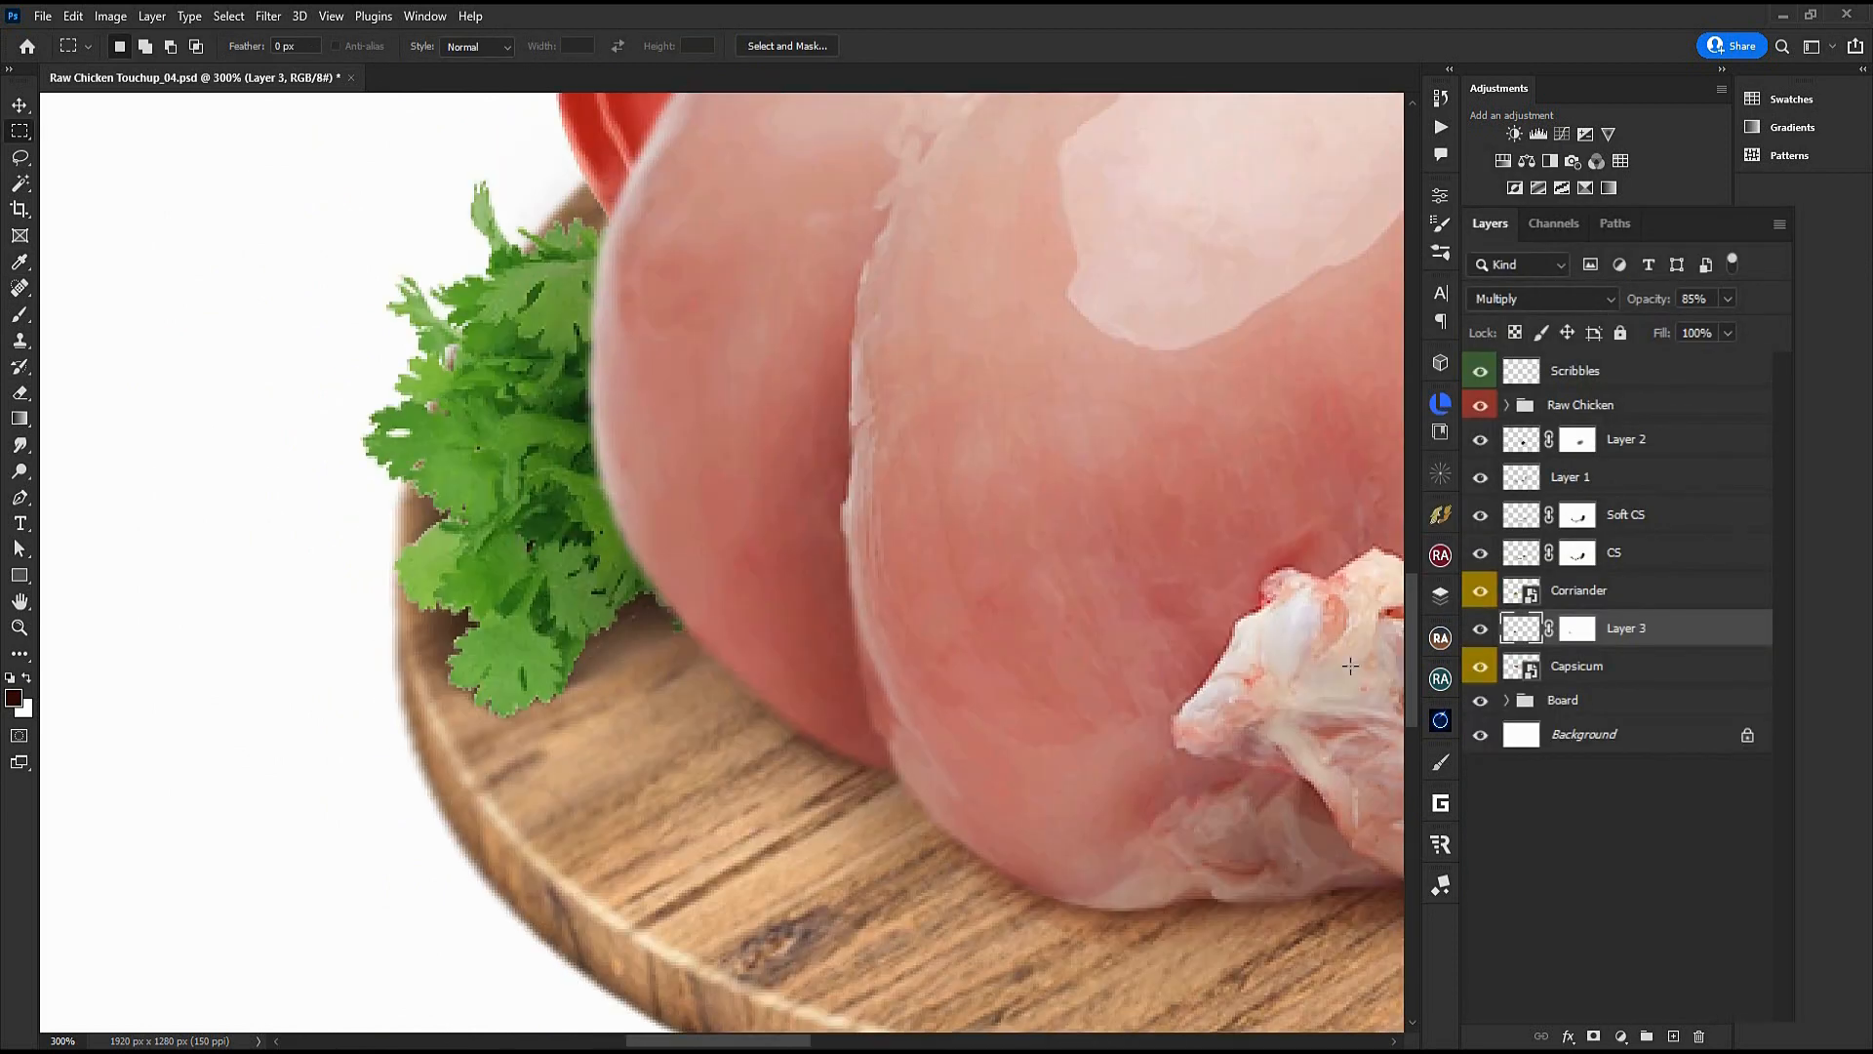
key("b")
left_click(1577, 629)
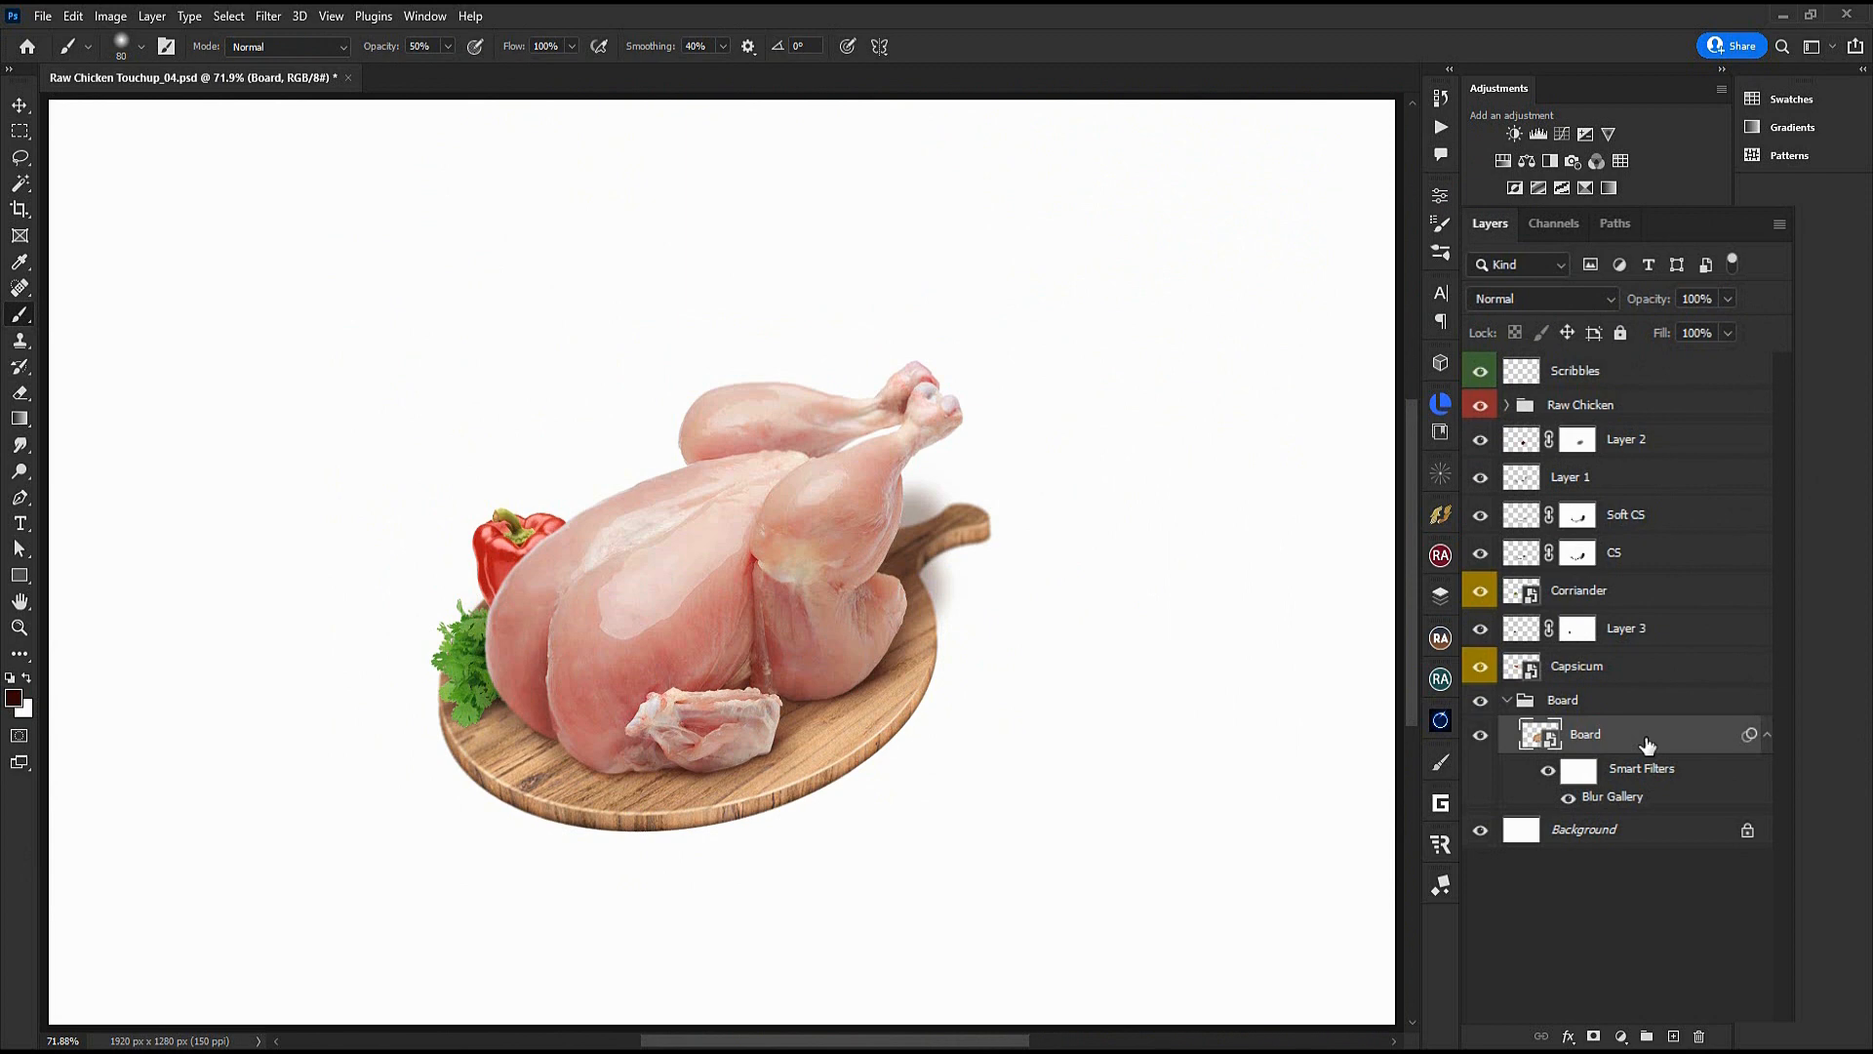
Add a very dark red Multiply drop shadow to the Board layer at an angle of -142°
double_click(1647, 745)
left_click_drag(1349, 254, 1214, 190)
left_click(1074, 597)
left_click_drag(1157, 201, 1145, 204)
left_click(1342, 341)
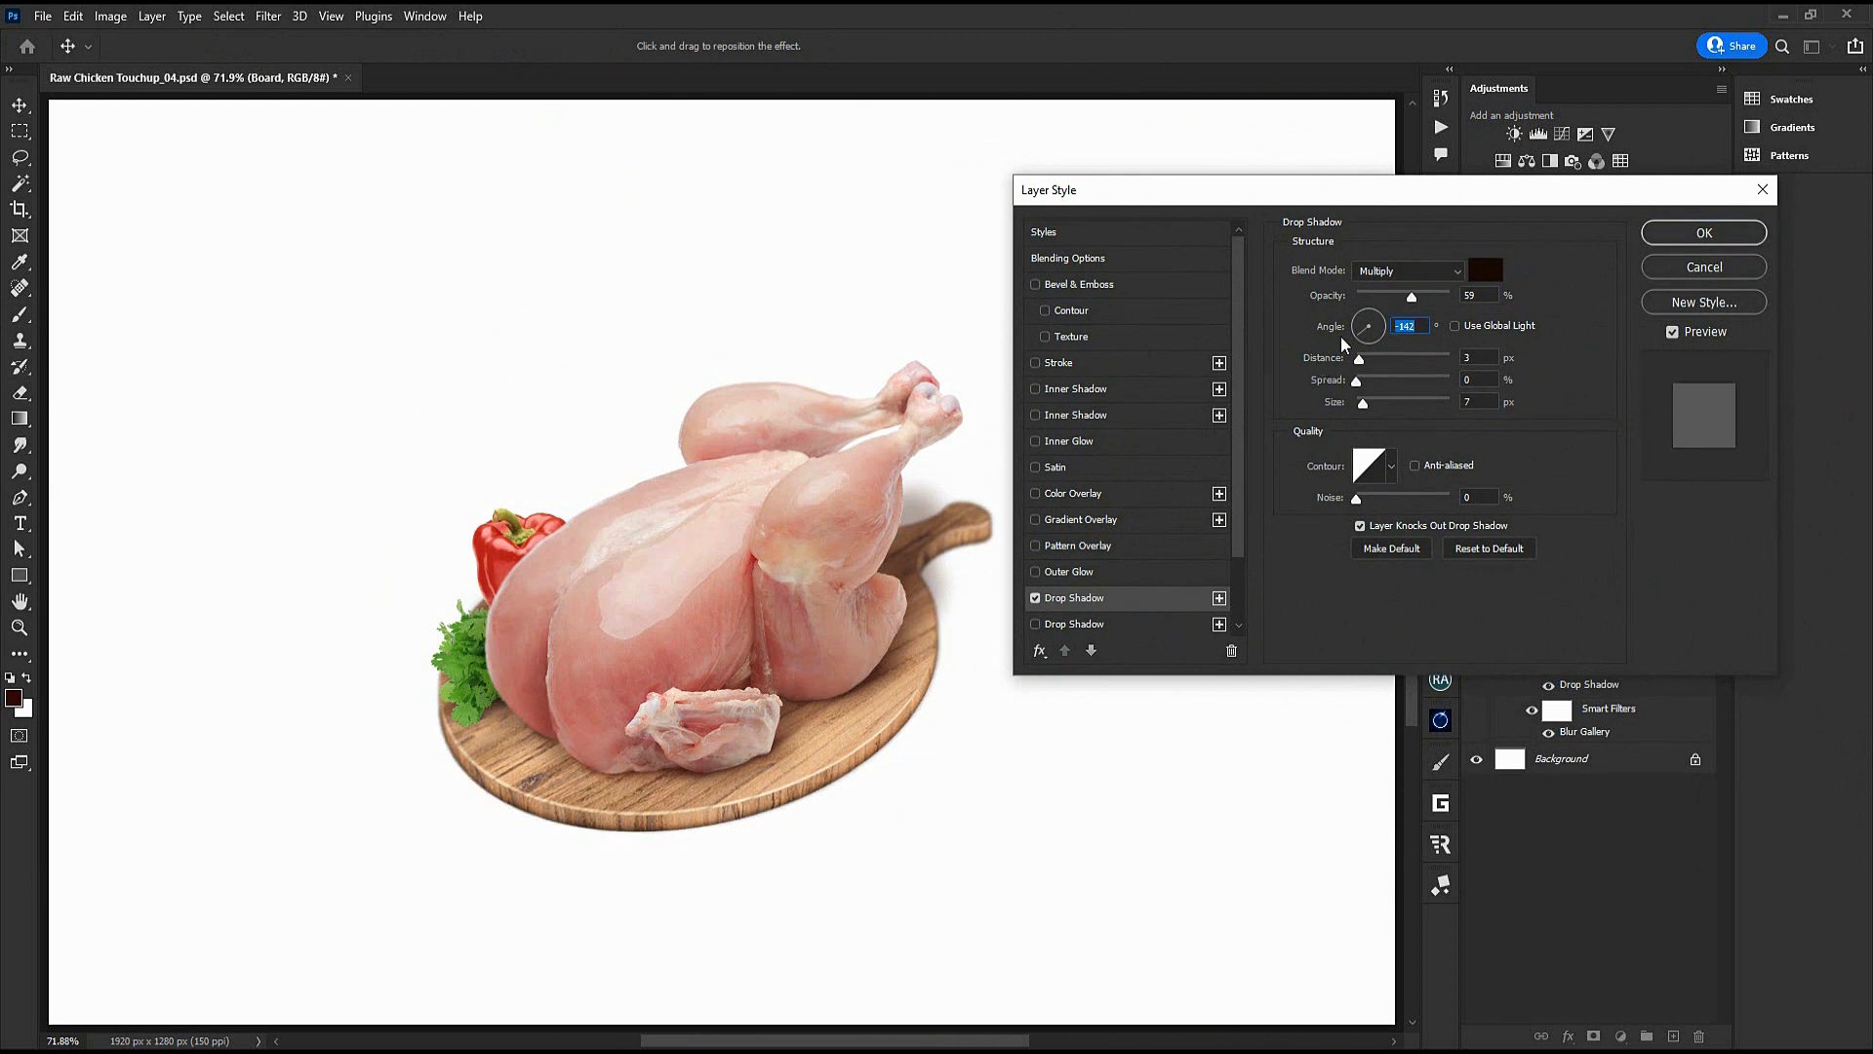
Set the board's drop shadow to 74% opacity, 2 px distance and a size of about 13 px
left_click_drag(1364, 409, 1367, 408)
double_click(1470, 359)
type("2")
left_click_drag(1411, 299, 1426, 301)
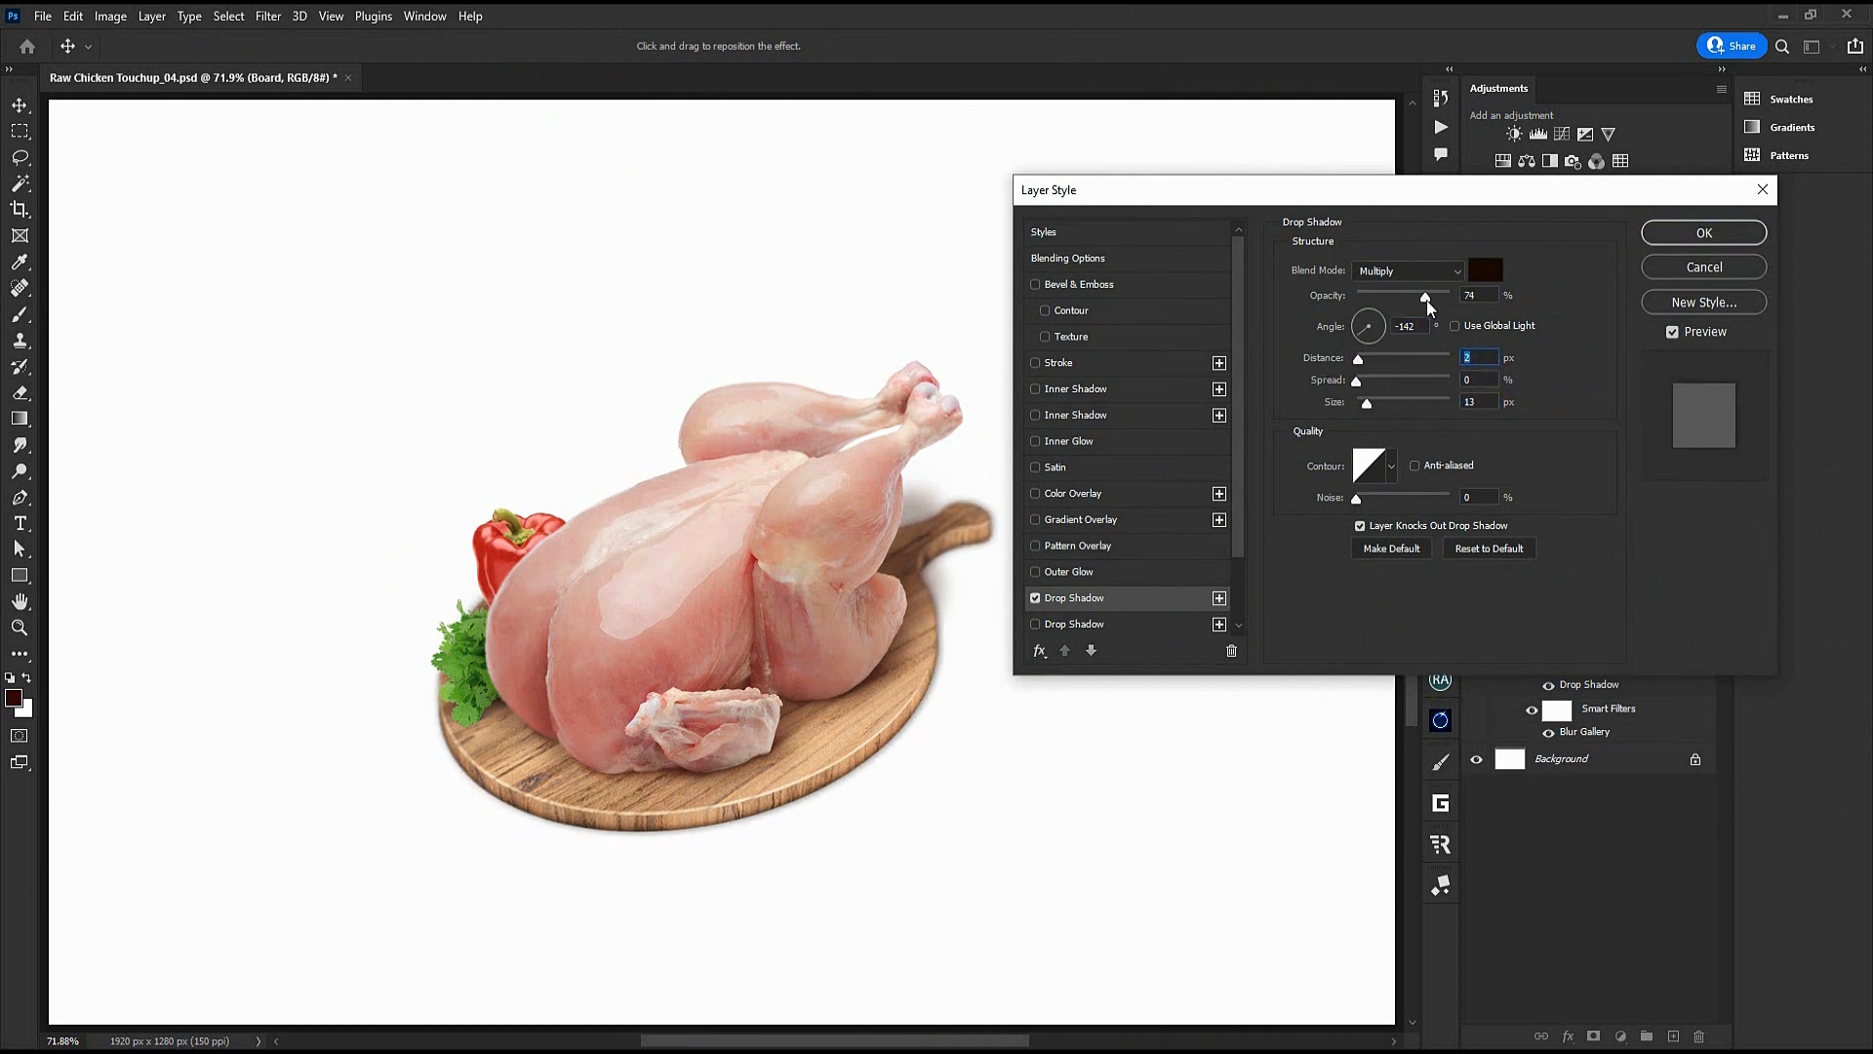
left_click_drag(1369, 403, 1366, 406)
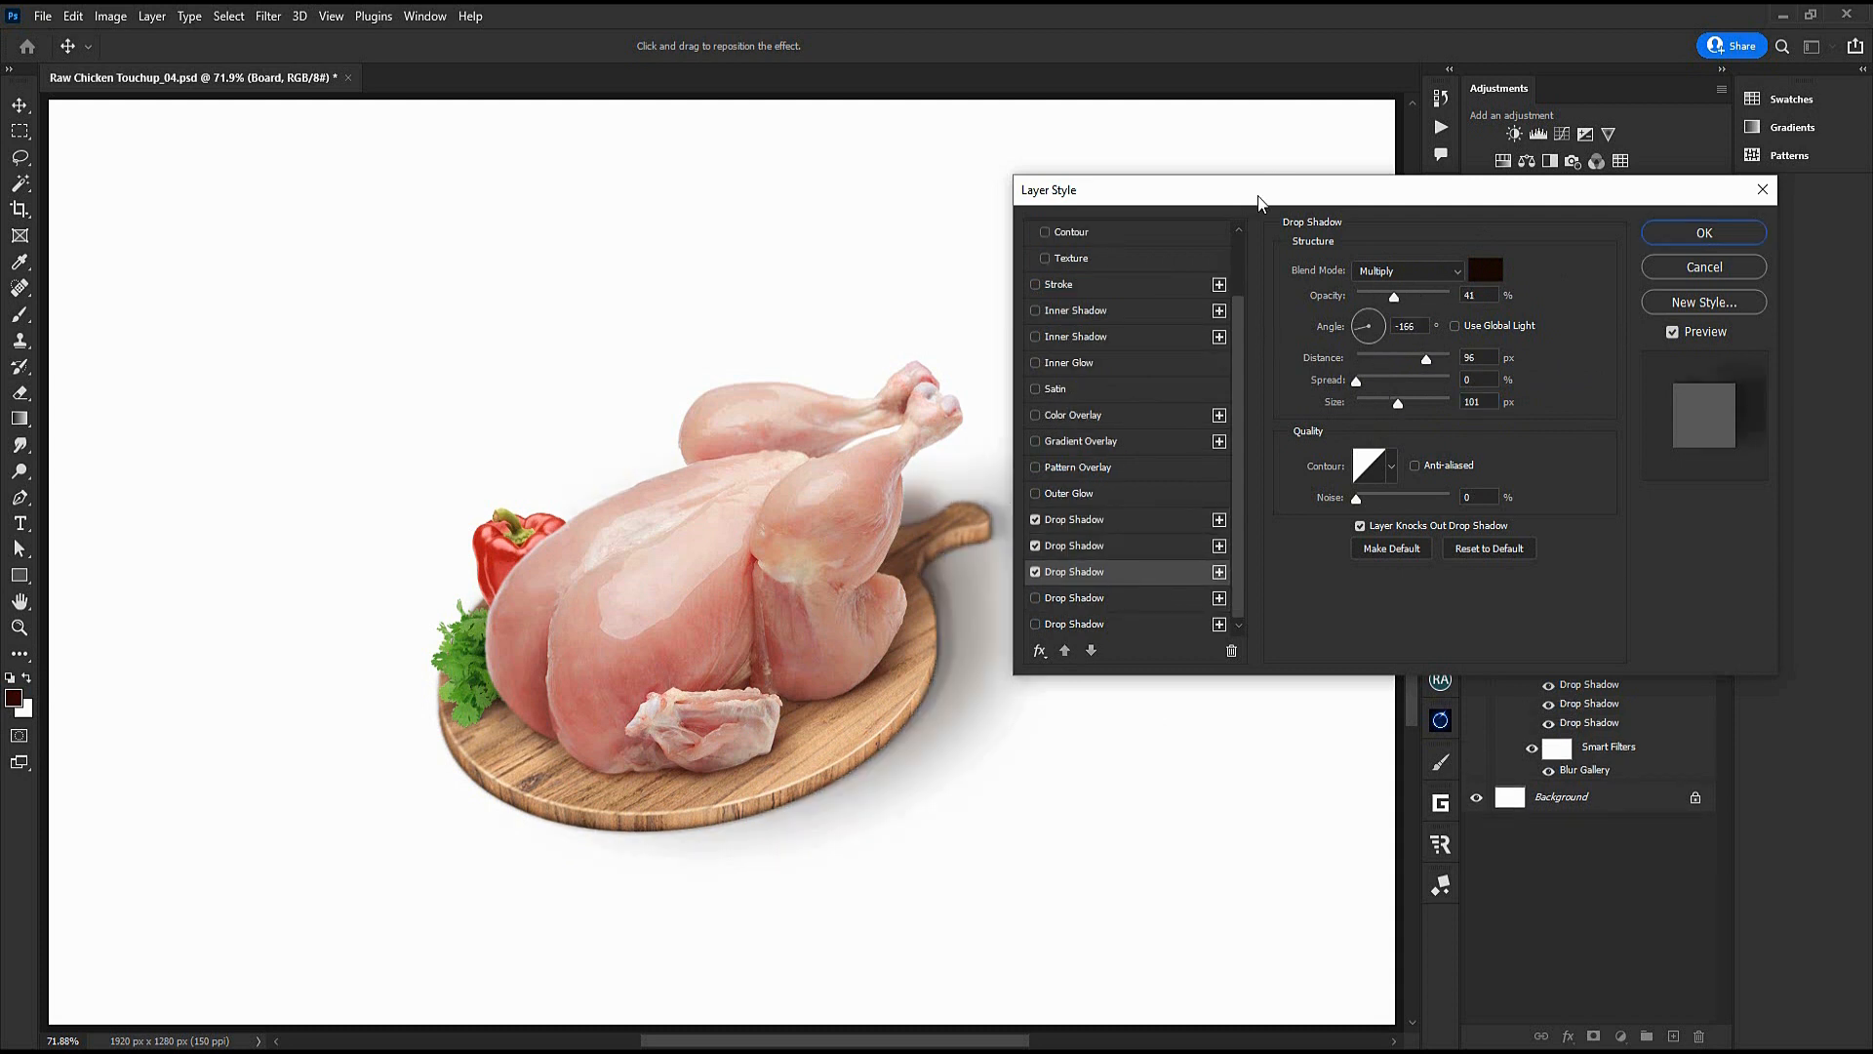
Stack additional drop shadows on the board at a -166° angle and change the blend mode of one of them
left_click_drag(1267, 187, 1477, 183)
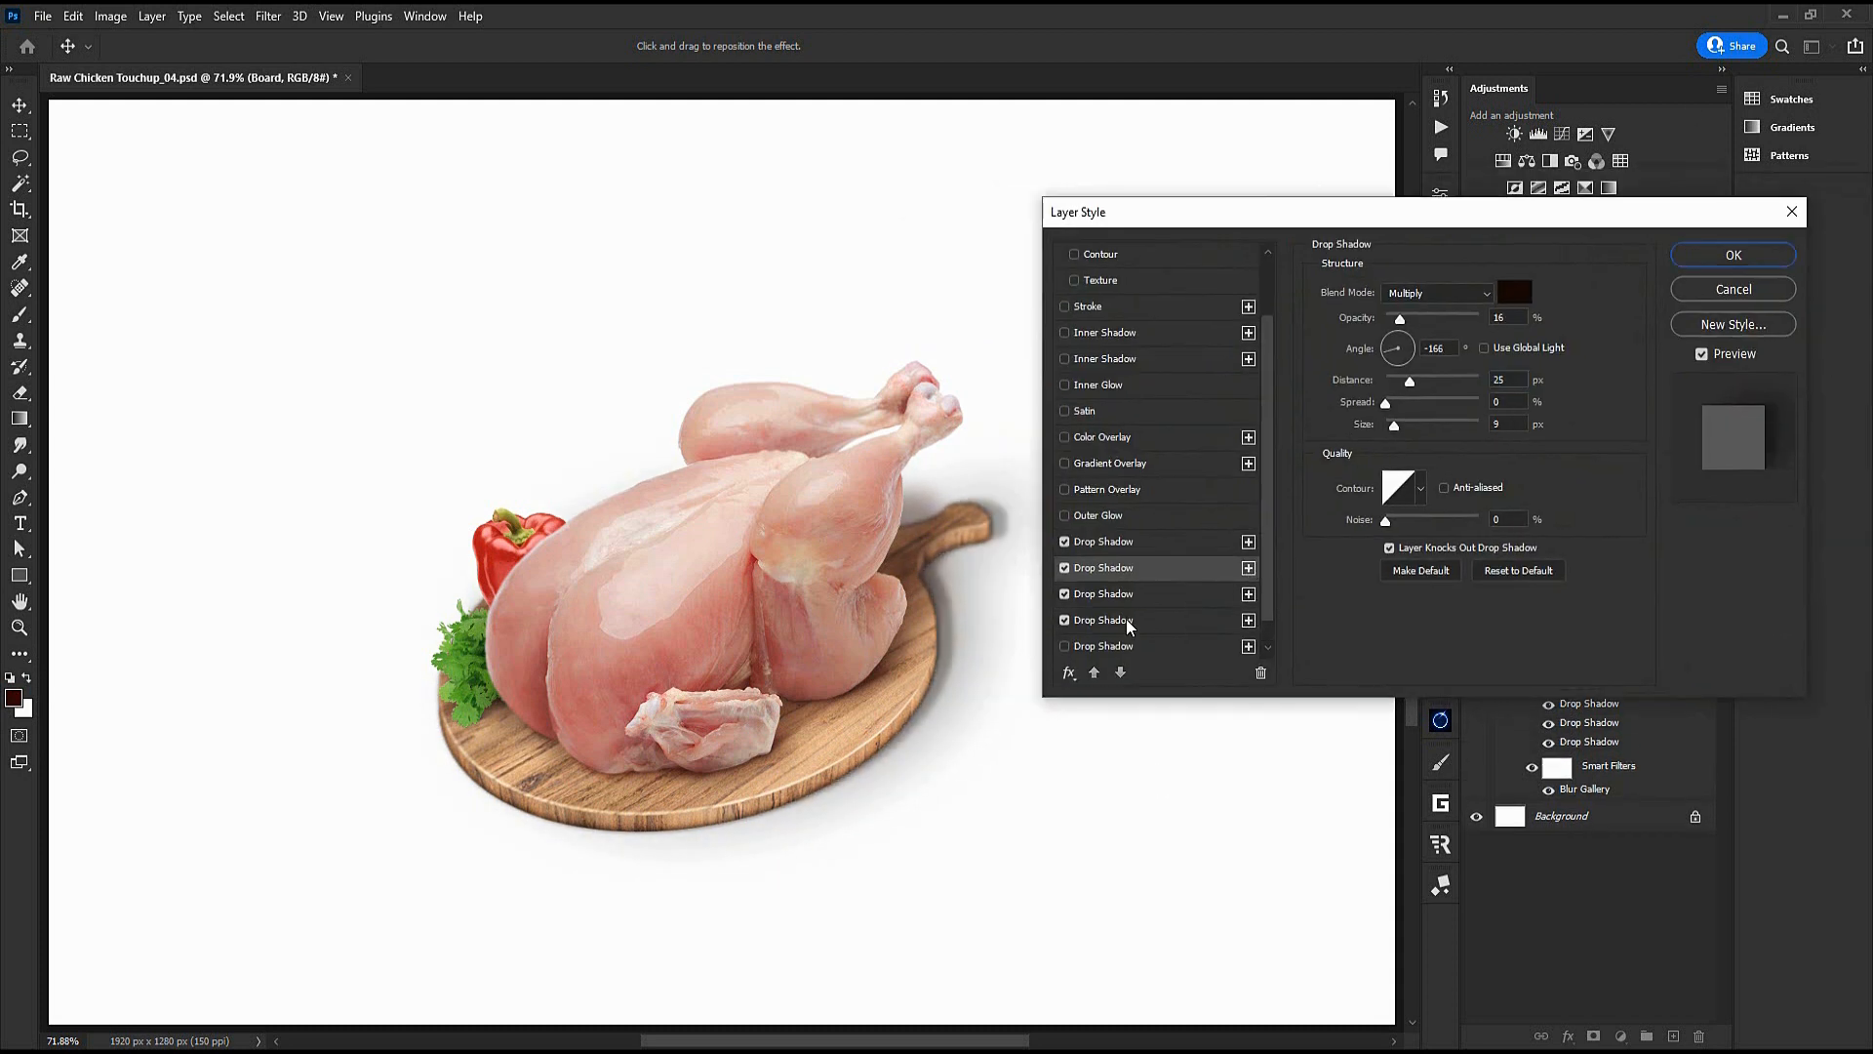
left_click(1434, 293)
left_click(1425, 547)
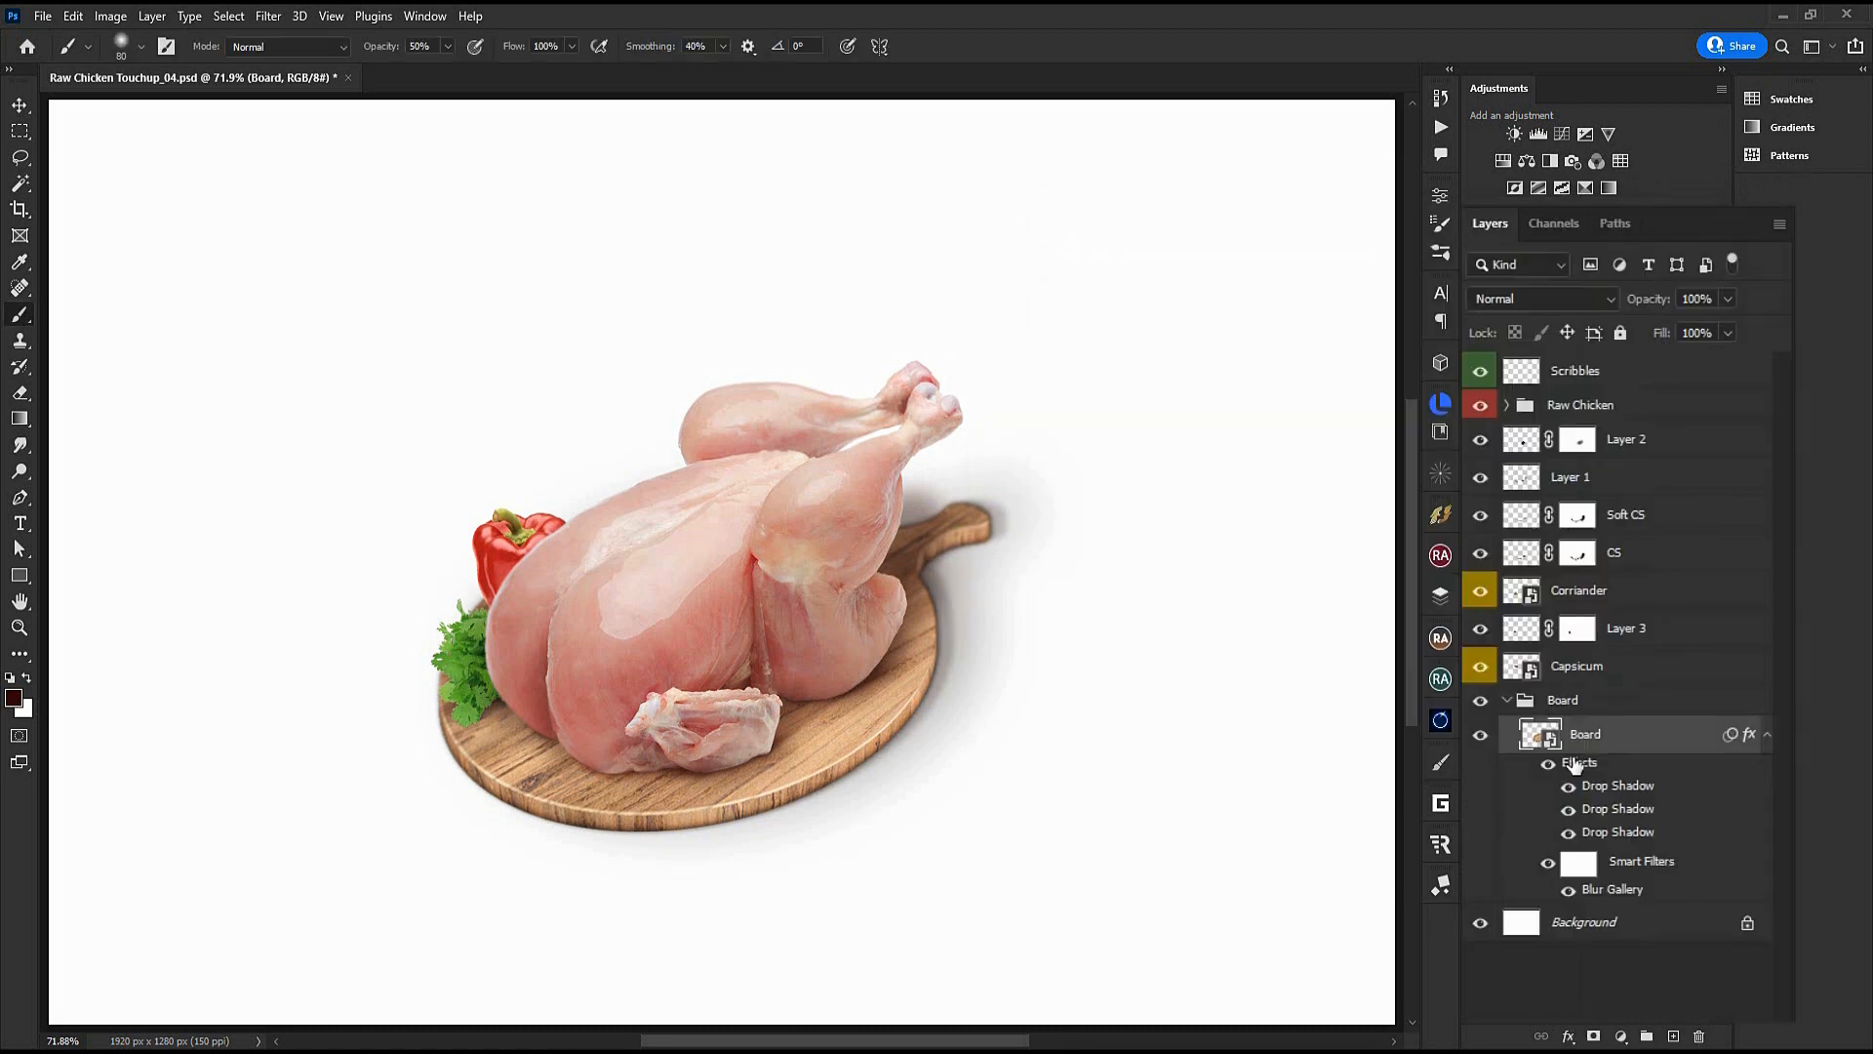
Convert the Board layer's drop shadow effects into separate layers and leave only the topmost shadow layer visible
right_click(1556, 667)
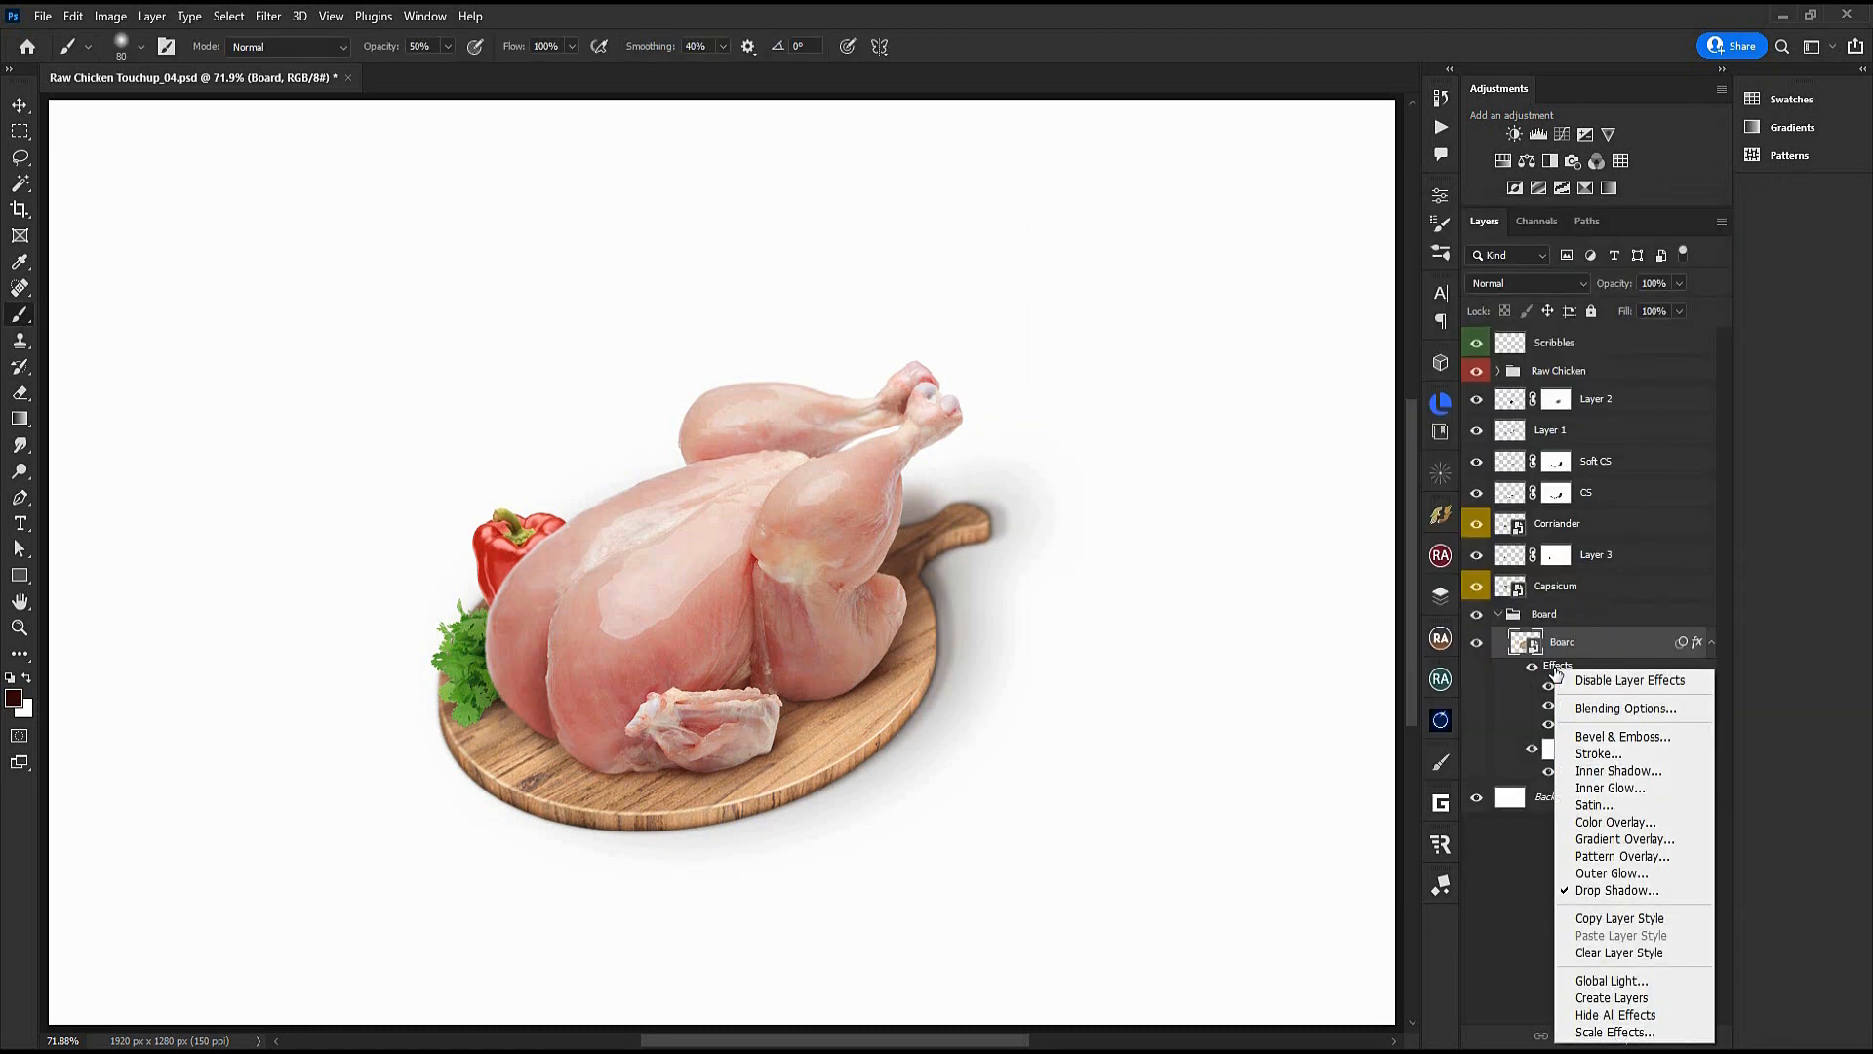
left_click(1630, 998)
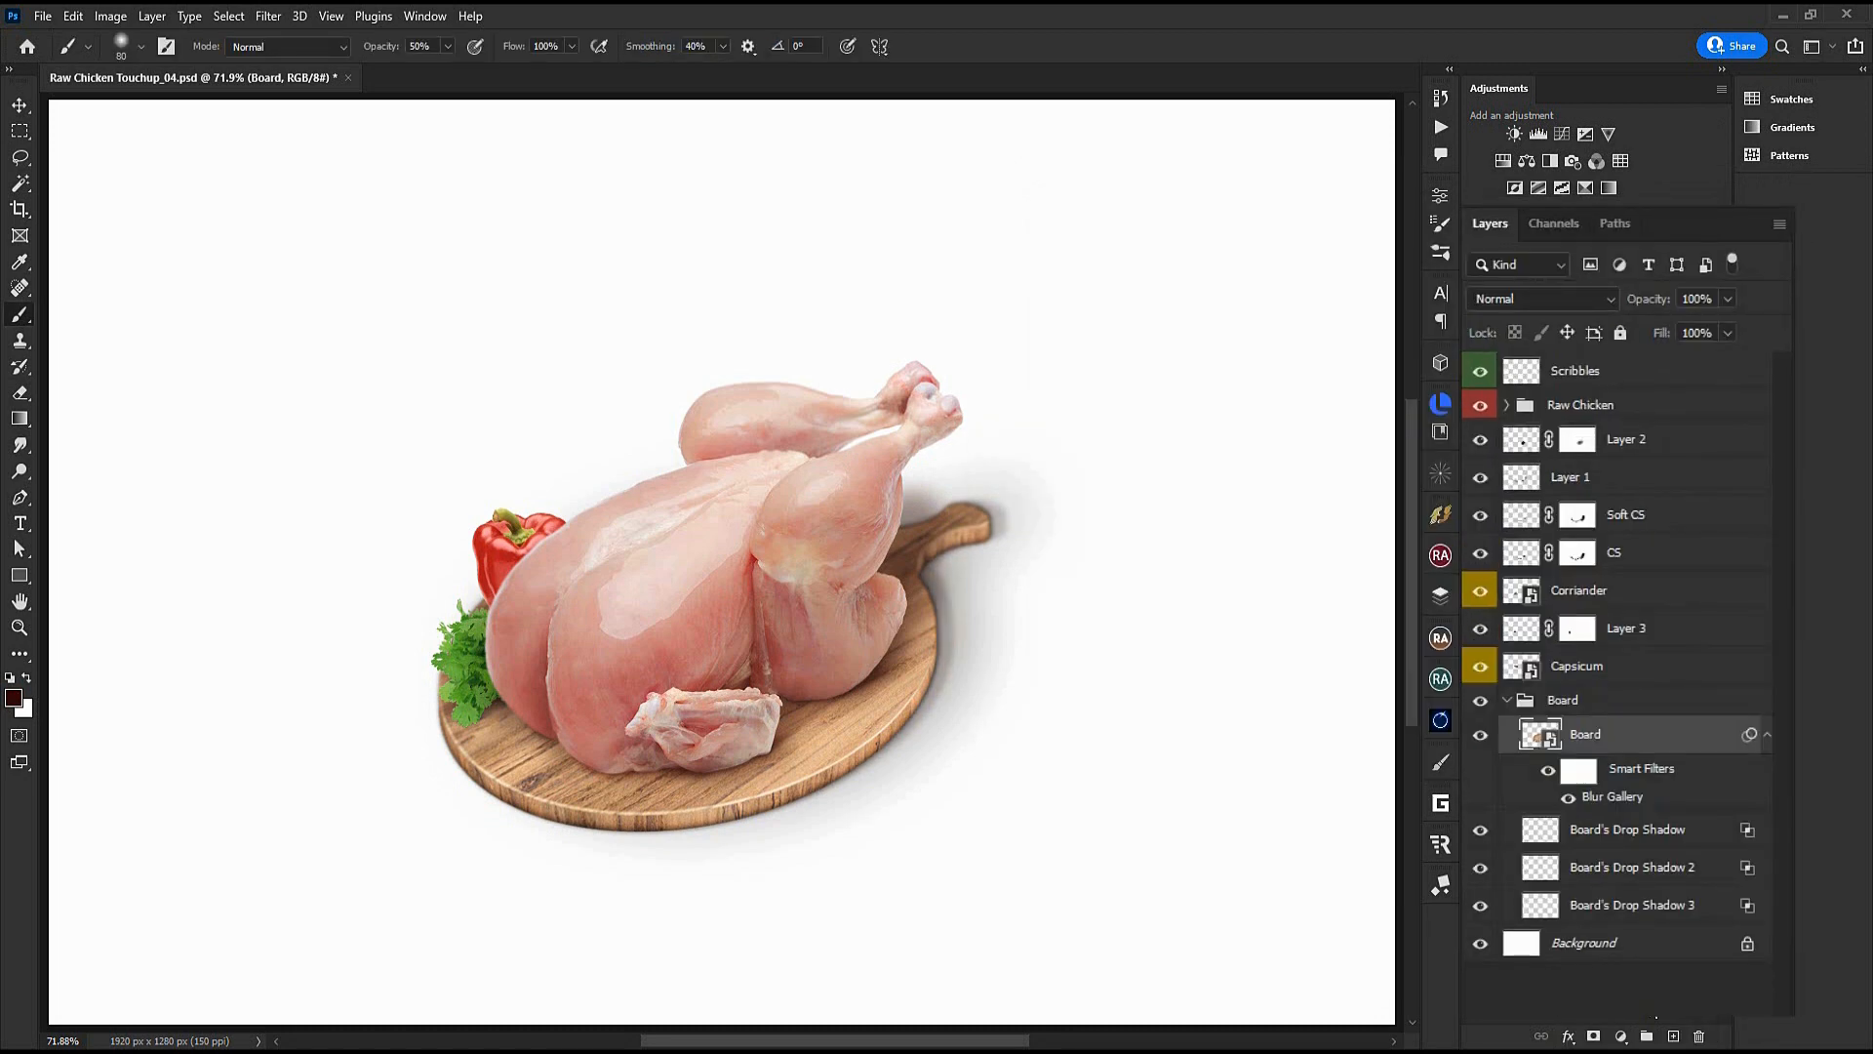
left_click_drag(1480, 830, 1479, 908)
left_click(1480, 830)
Mask the Board's Drop Shadow layer and fade it near the handle and coriander with a 125 px brush at 30% opacity
left_click_drag(893, 625, 907, 790)
left_click_drag(1087, 745, 994, 817)
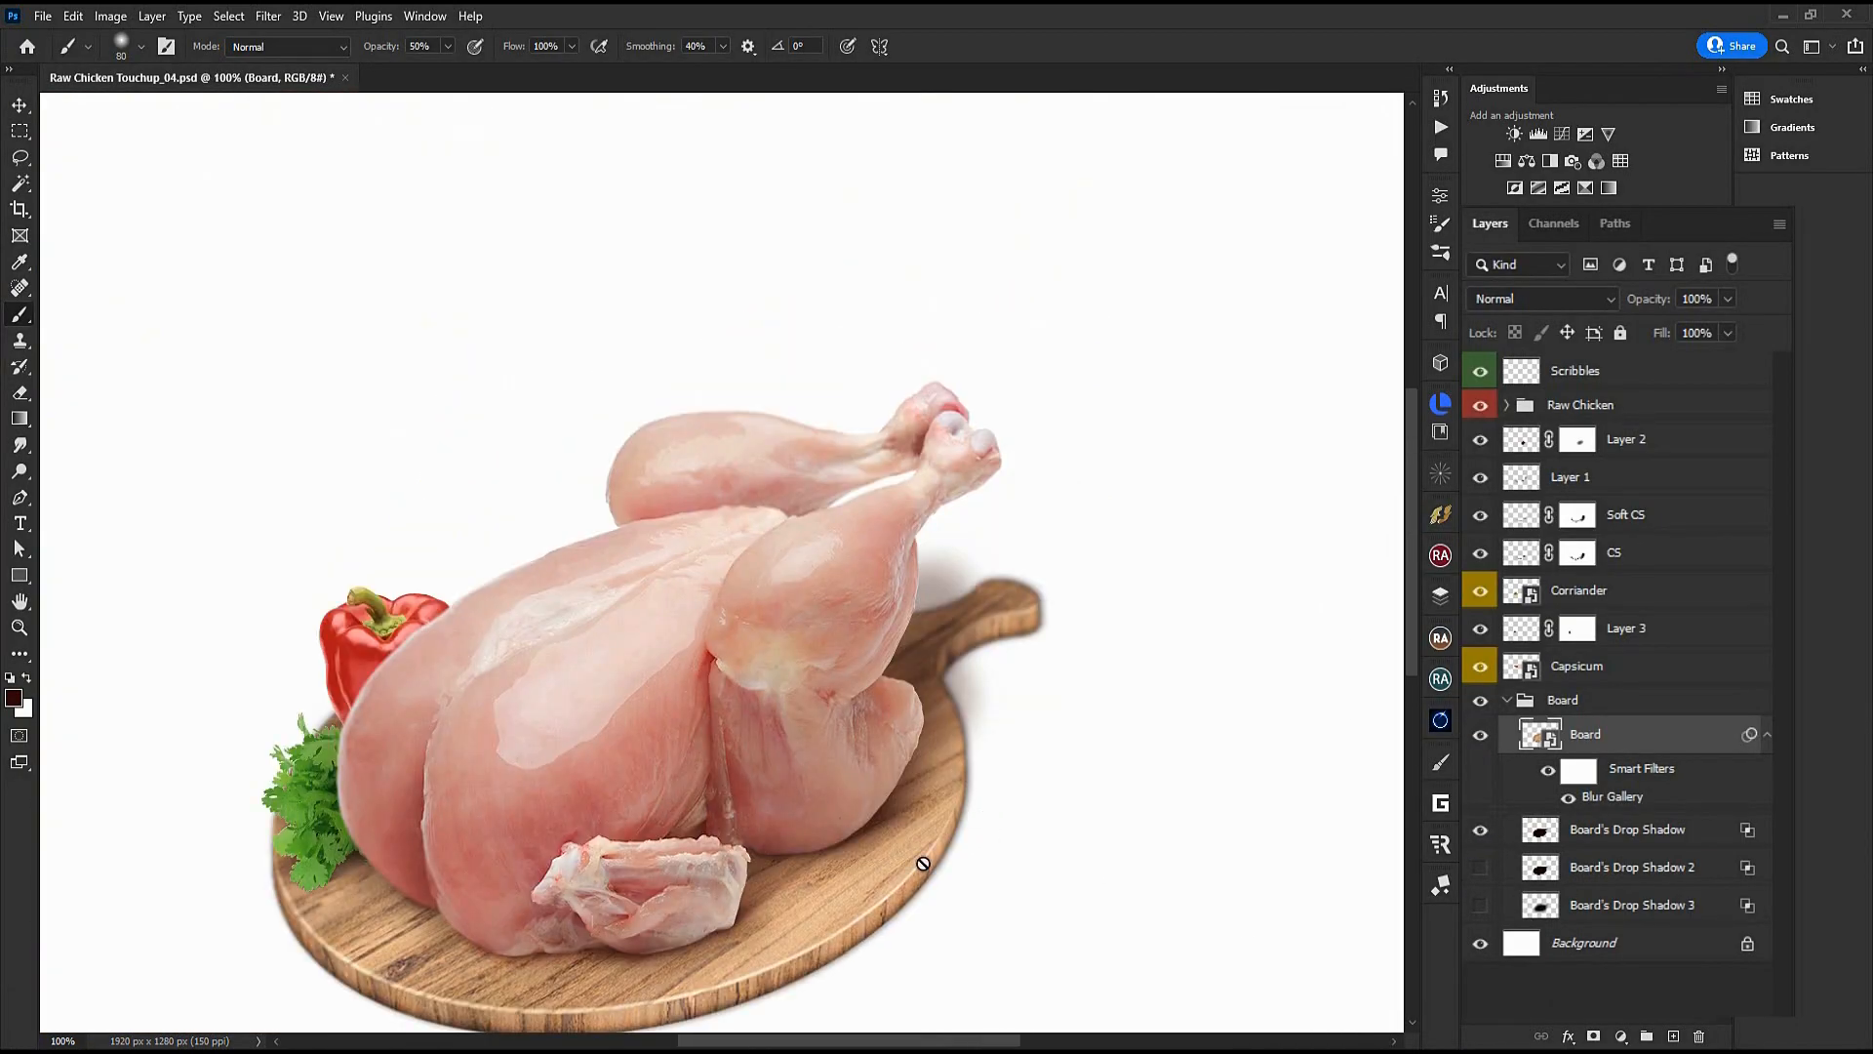
left_click(1586, 839)
left_click(1594, 1036)
key("0")
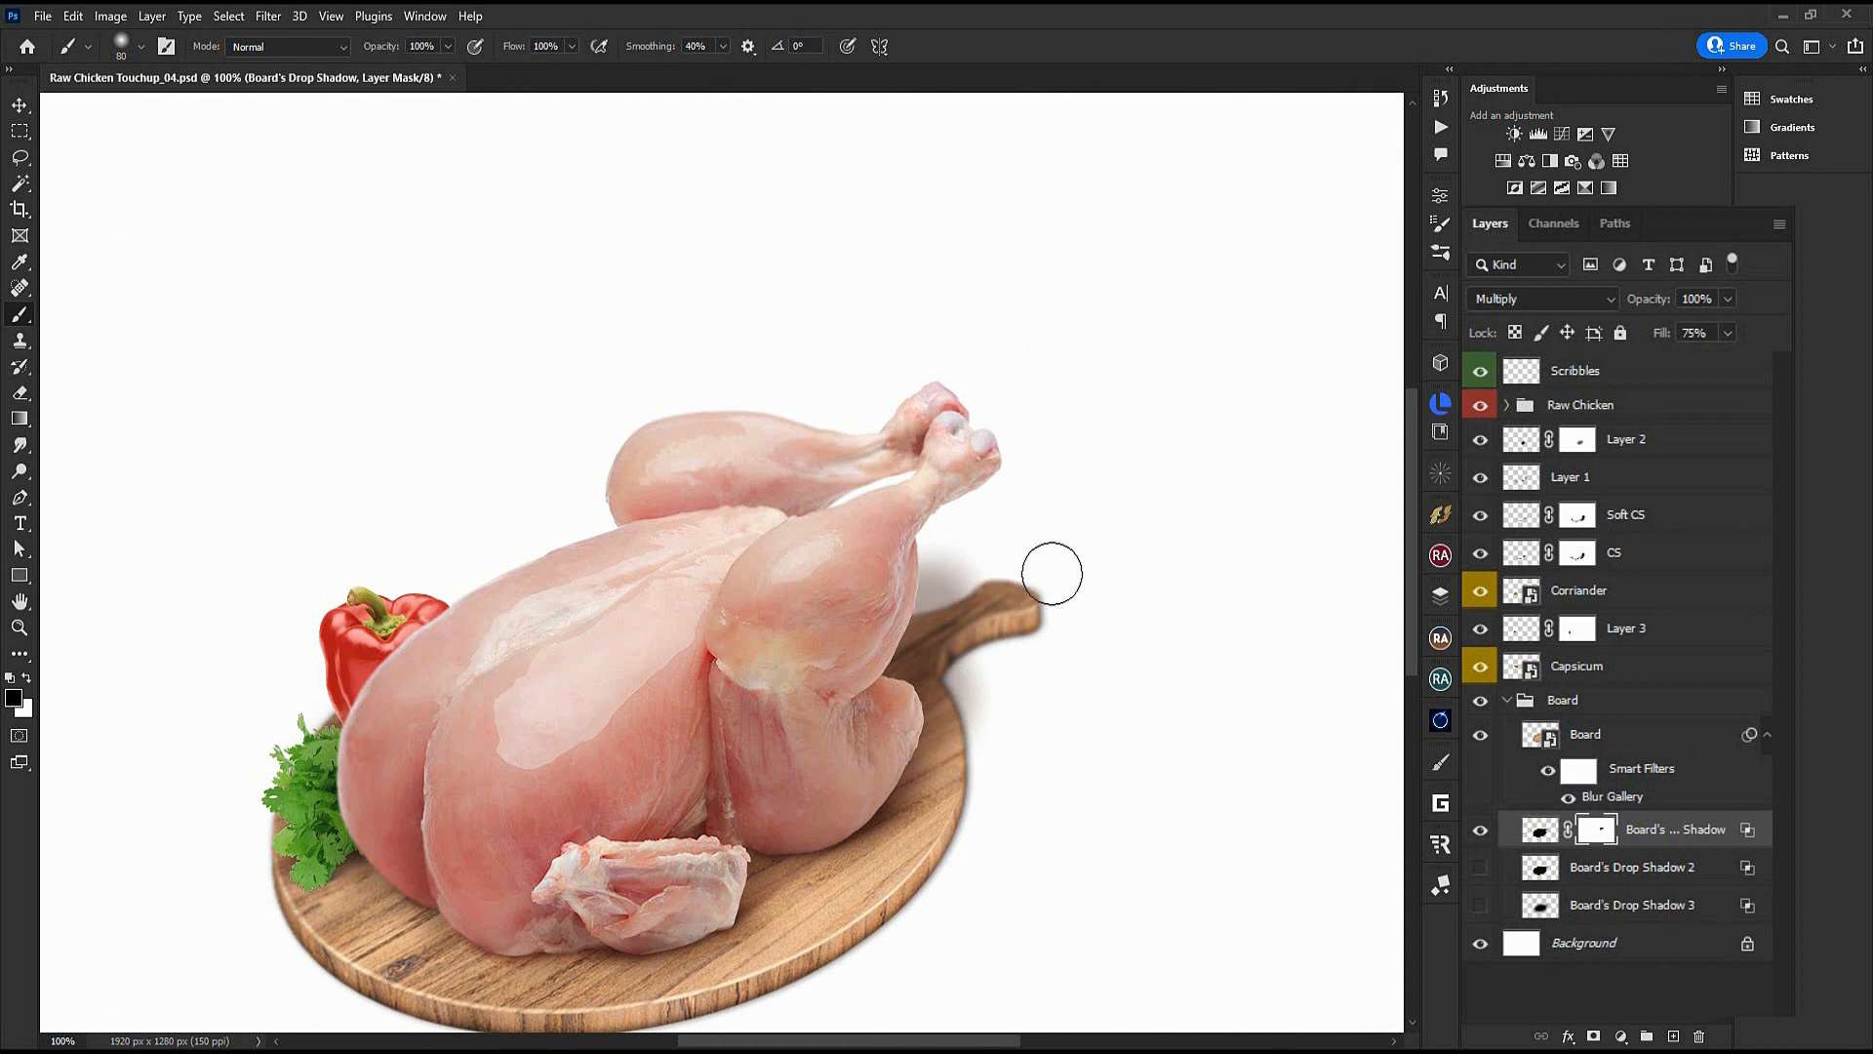
key("bracketright")
key("bracketright")
key("bracketright")
key("3")
mouse_move(299, 862)
left_mouse_down()
mouse_move(460, 733)
mouse_move(418, 804)
mouse_move(431, 840)
left_mouse_up()
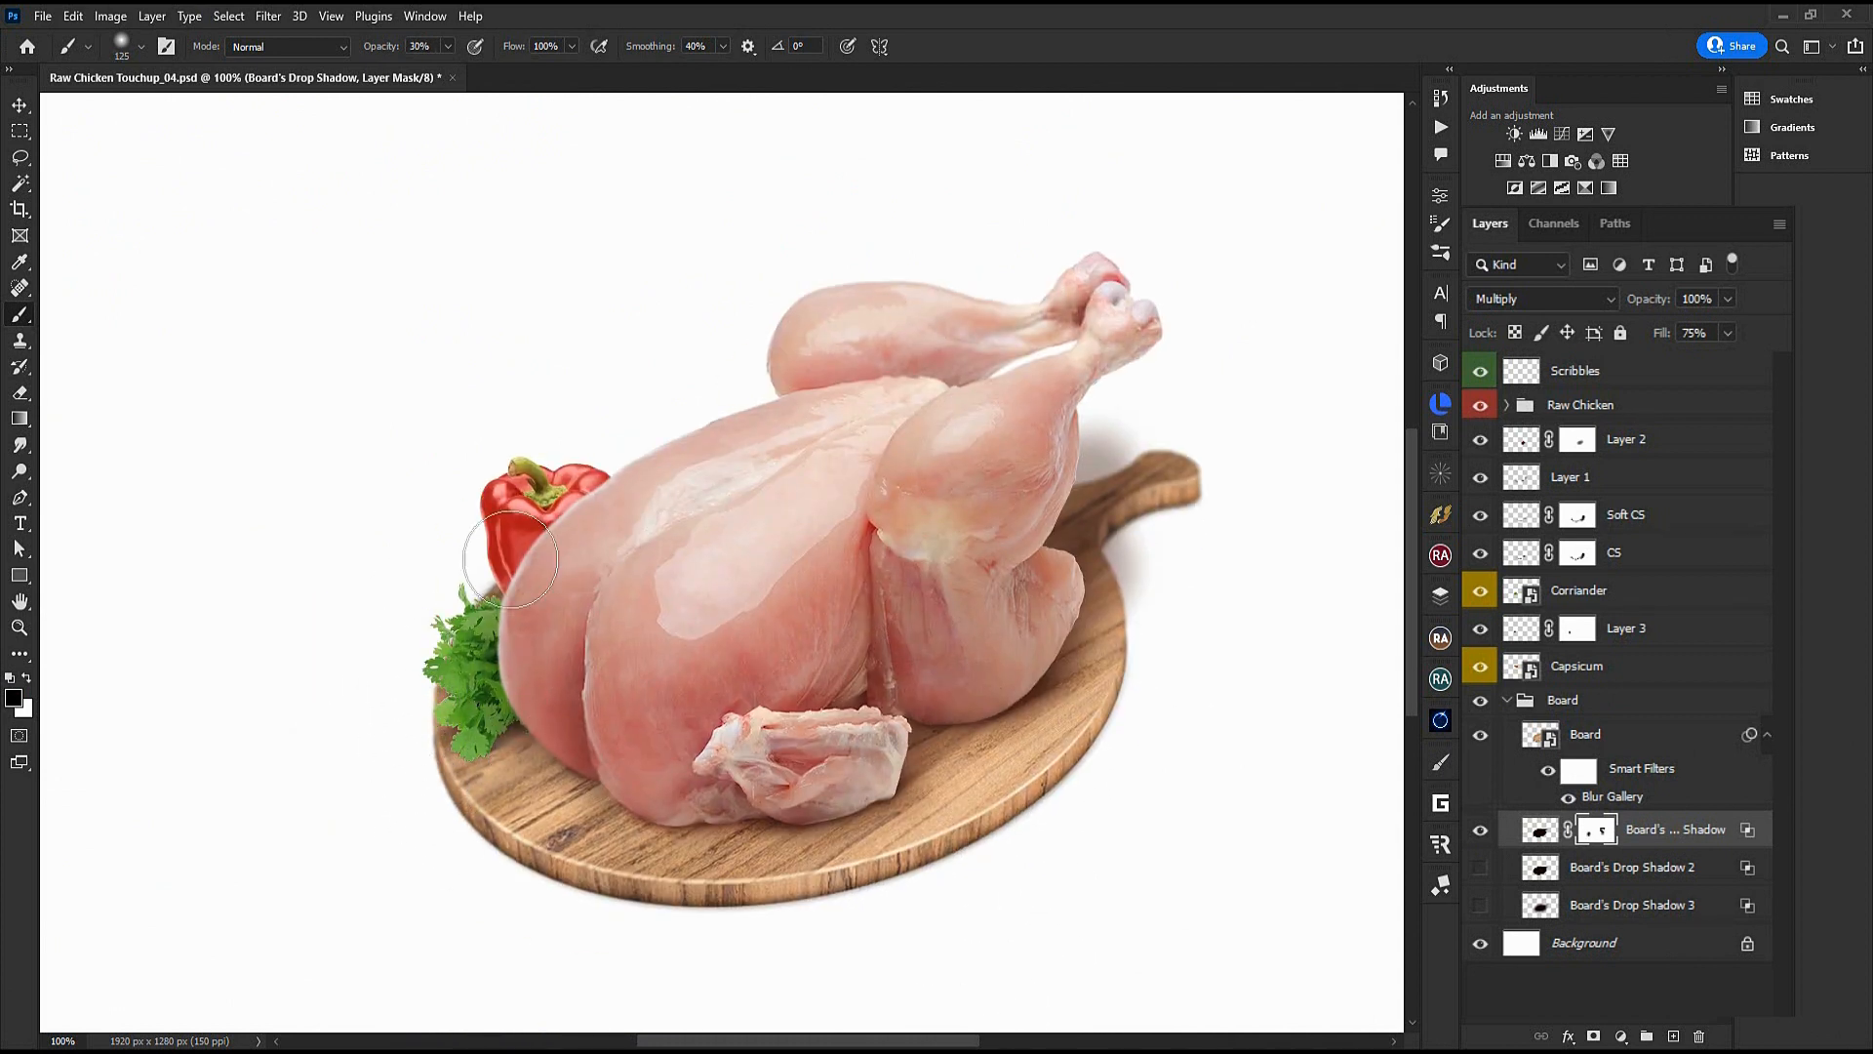
Show Board's Drop Shadow 2, add a layer mask and brush away its excess around the handle at 30% opacity
left_click(1480, 867)
left_click(1631, 868)
left_click(1593, 1036)
left_click_drag(1227, 444, 1146, 401)
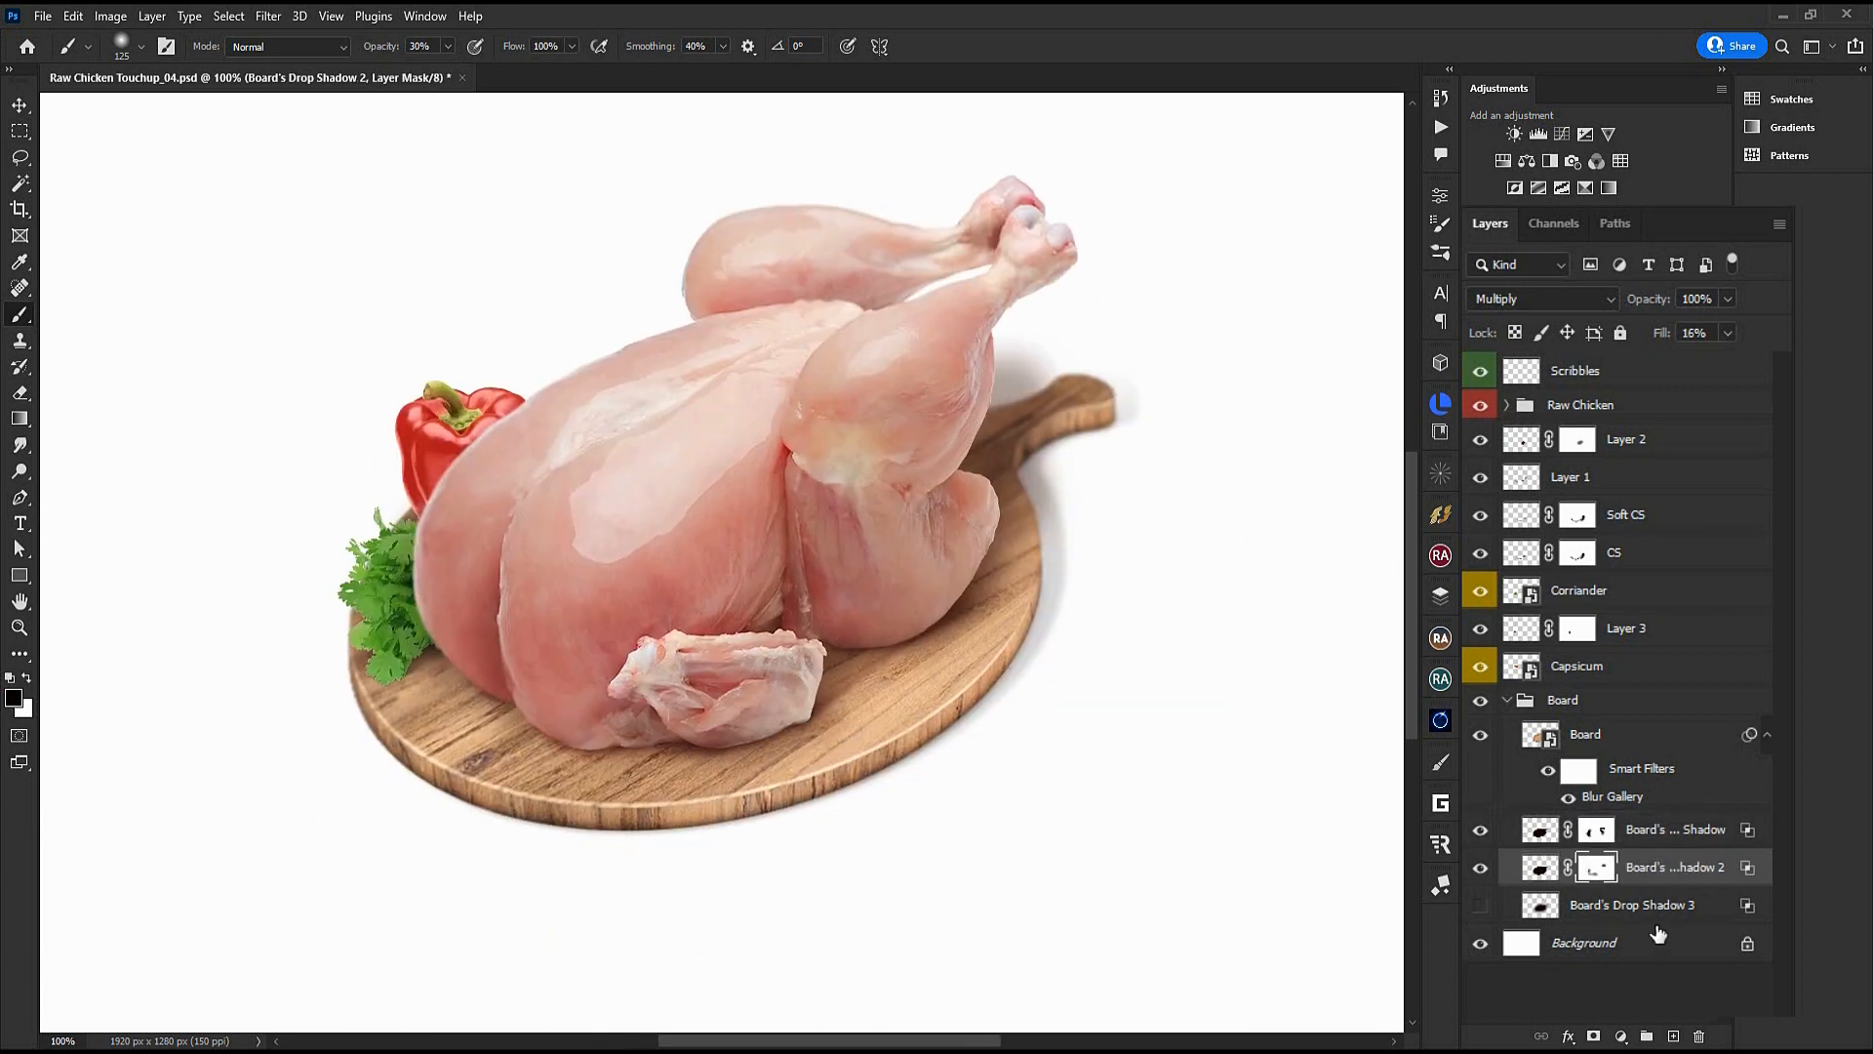
Show Board's Drop Shadow 3 and adjust its tint by slightly raising a colour channel's midtones with Curves
left_click(1632, 904)
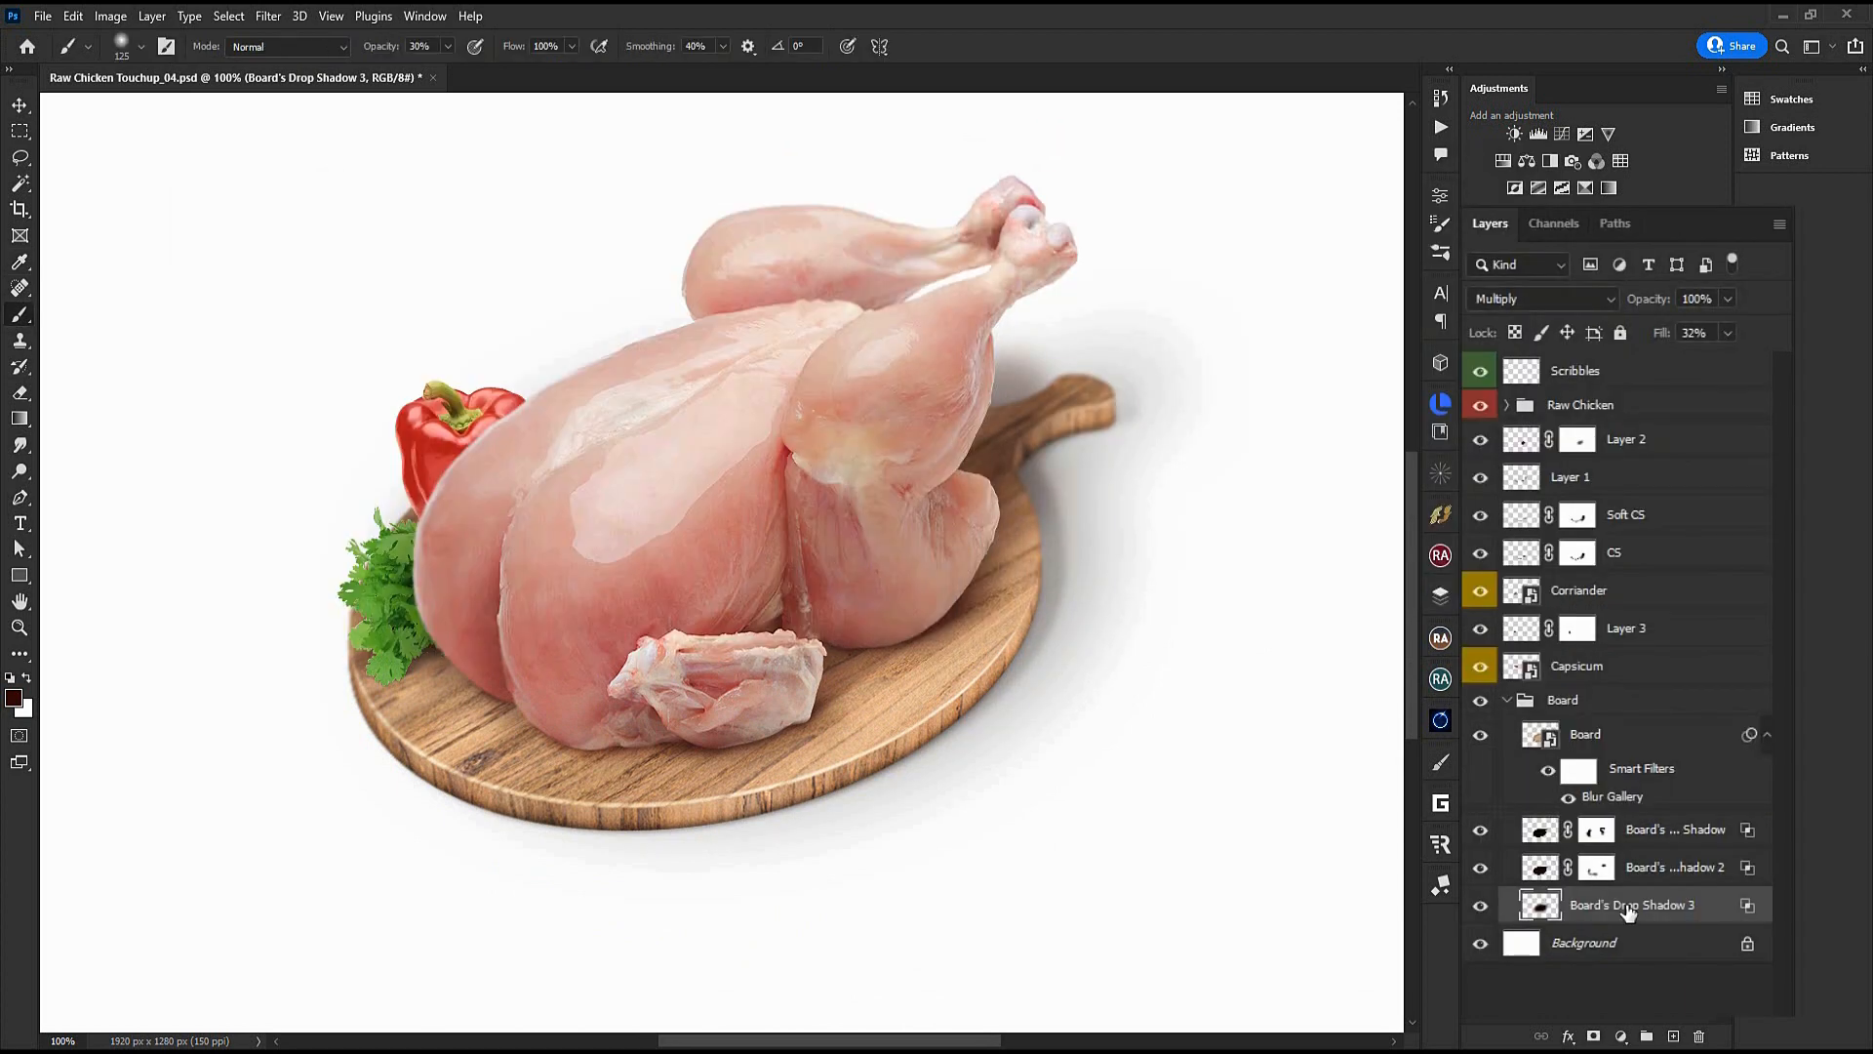
key("ctrl+m")
left_click(312, 289)
left_click(298, 314)
left_click_drag(391, 439, 379, 410)
left_click(792, 266)
Link the Board layer with its three shadow layers and collapse the Board group
key("ctrl+minus")
key("ctrl+minus")
left_click(1600, 734, "shift")
left_click(1541, 1036)
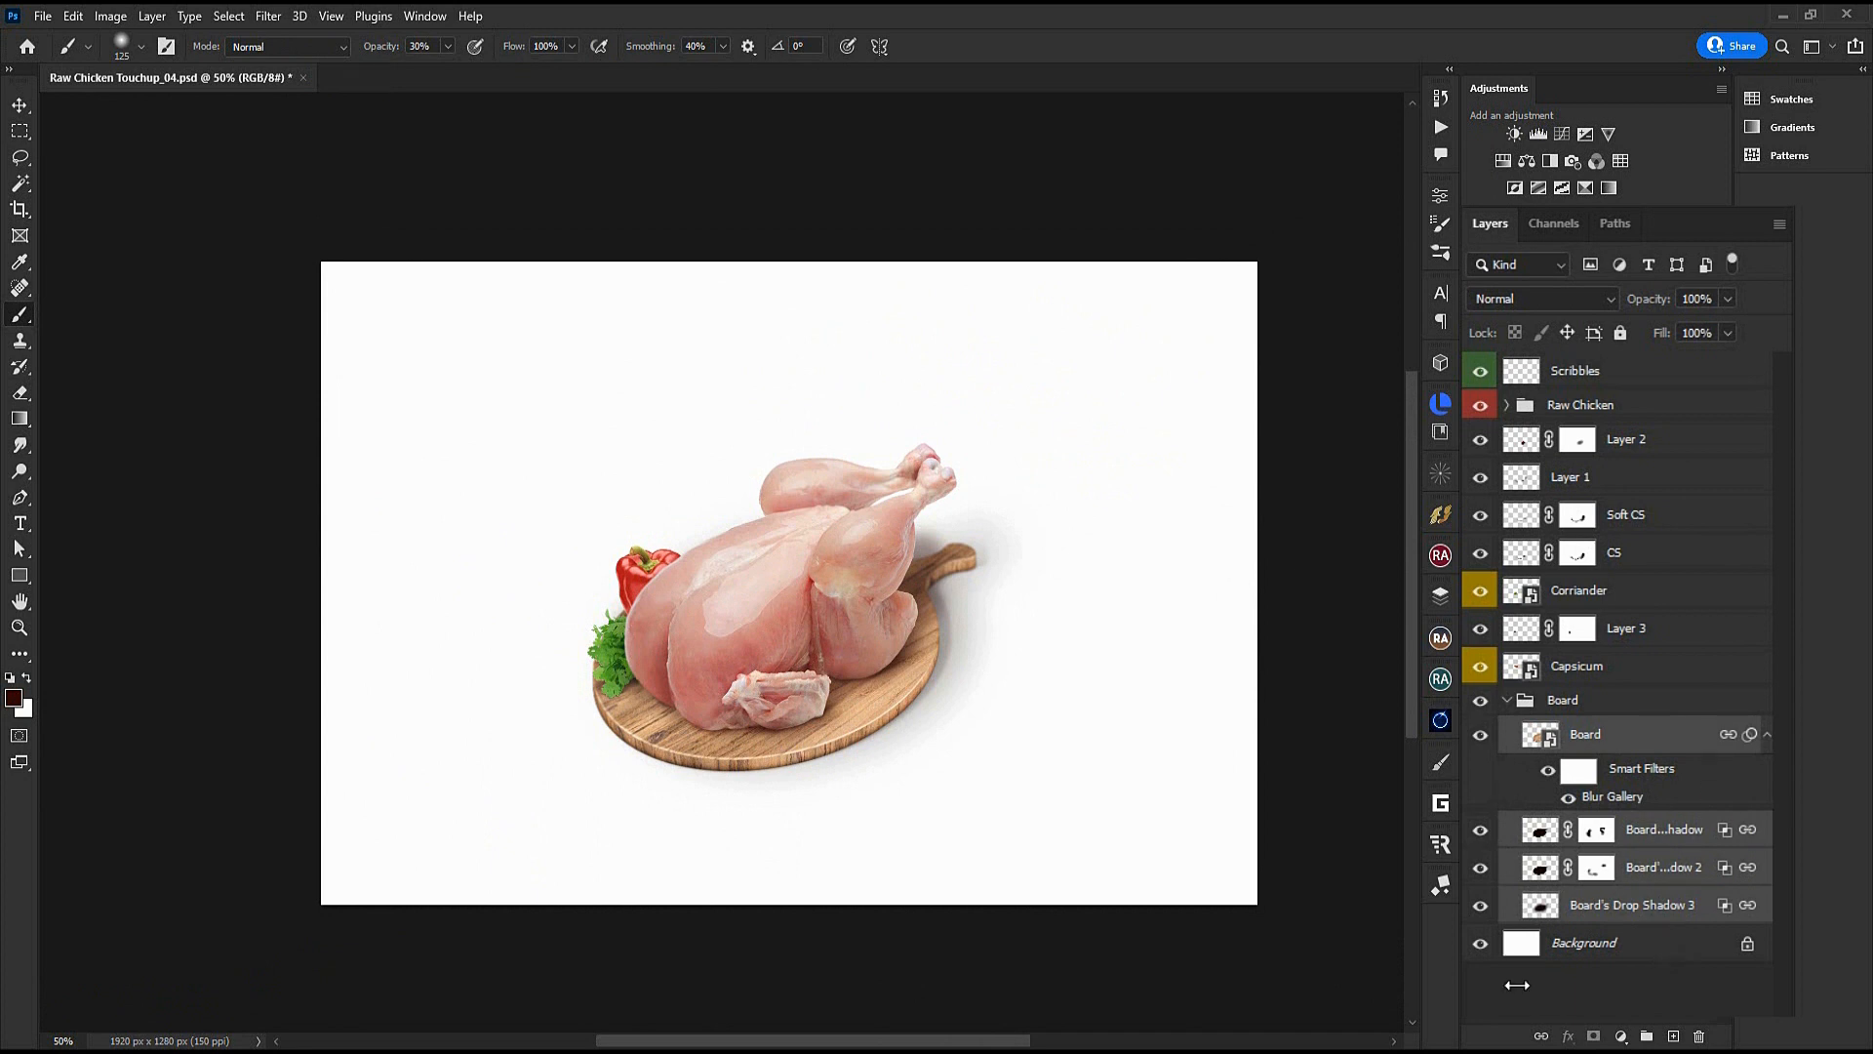
left_click(1507, 699)
key("ctrl+0")
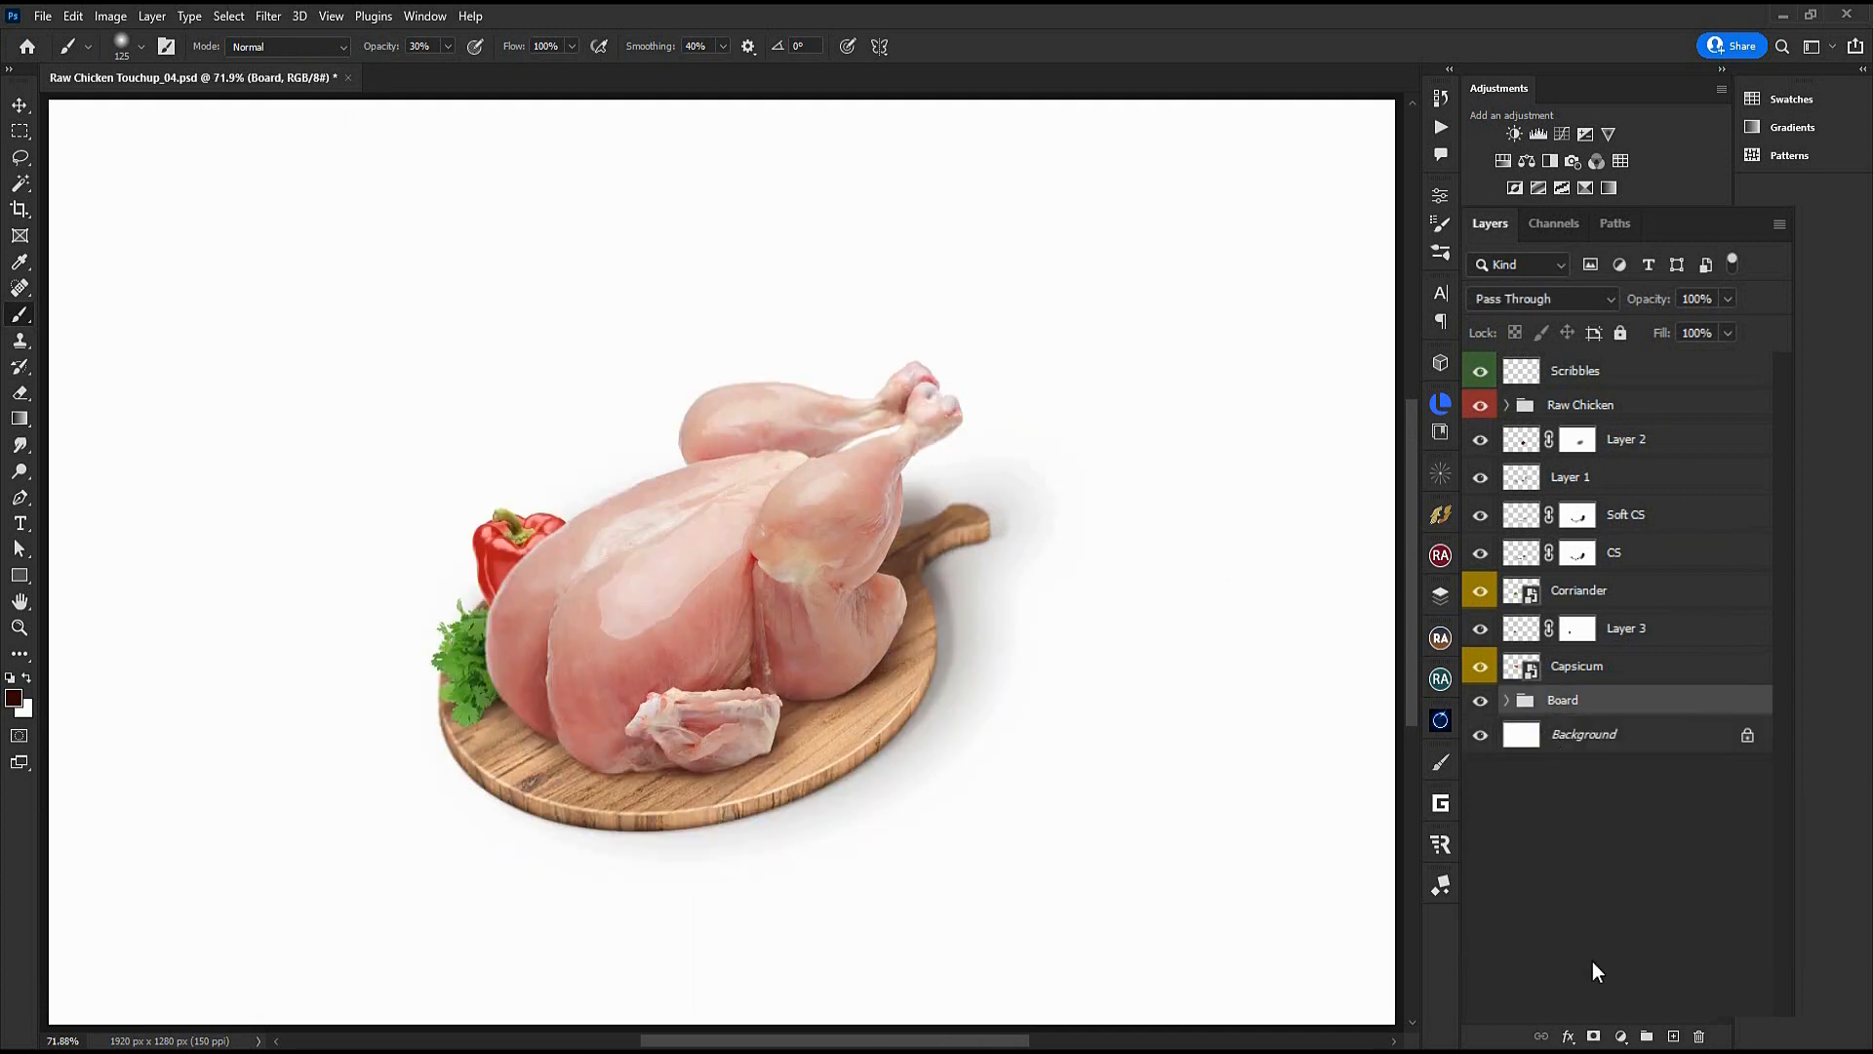
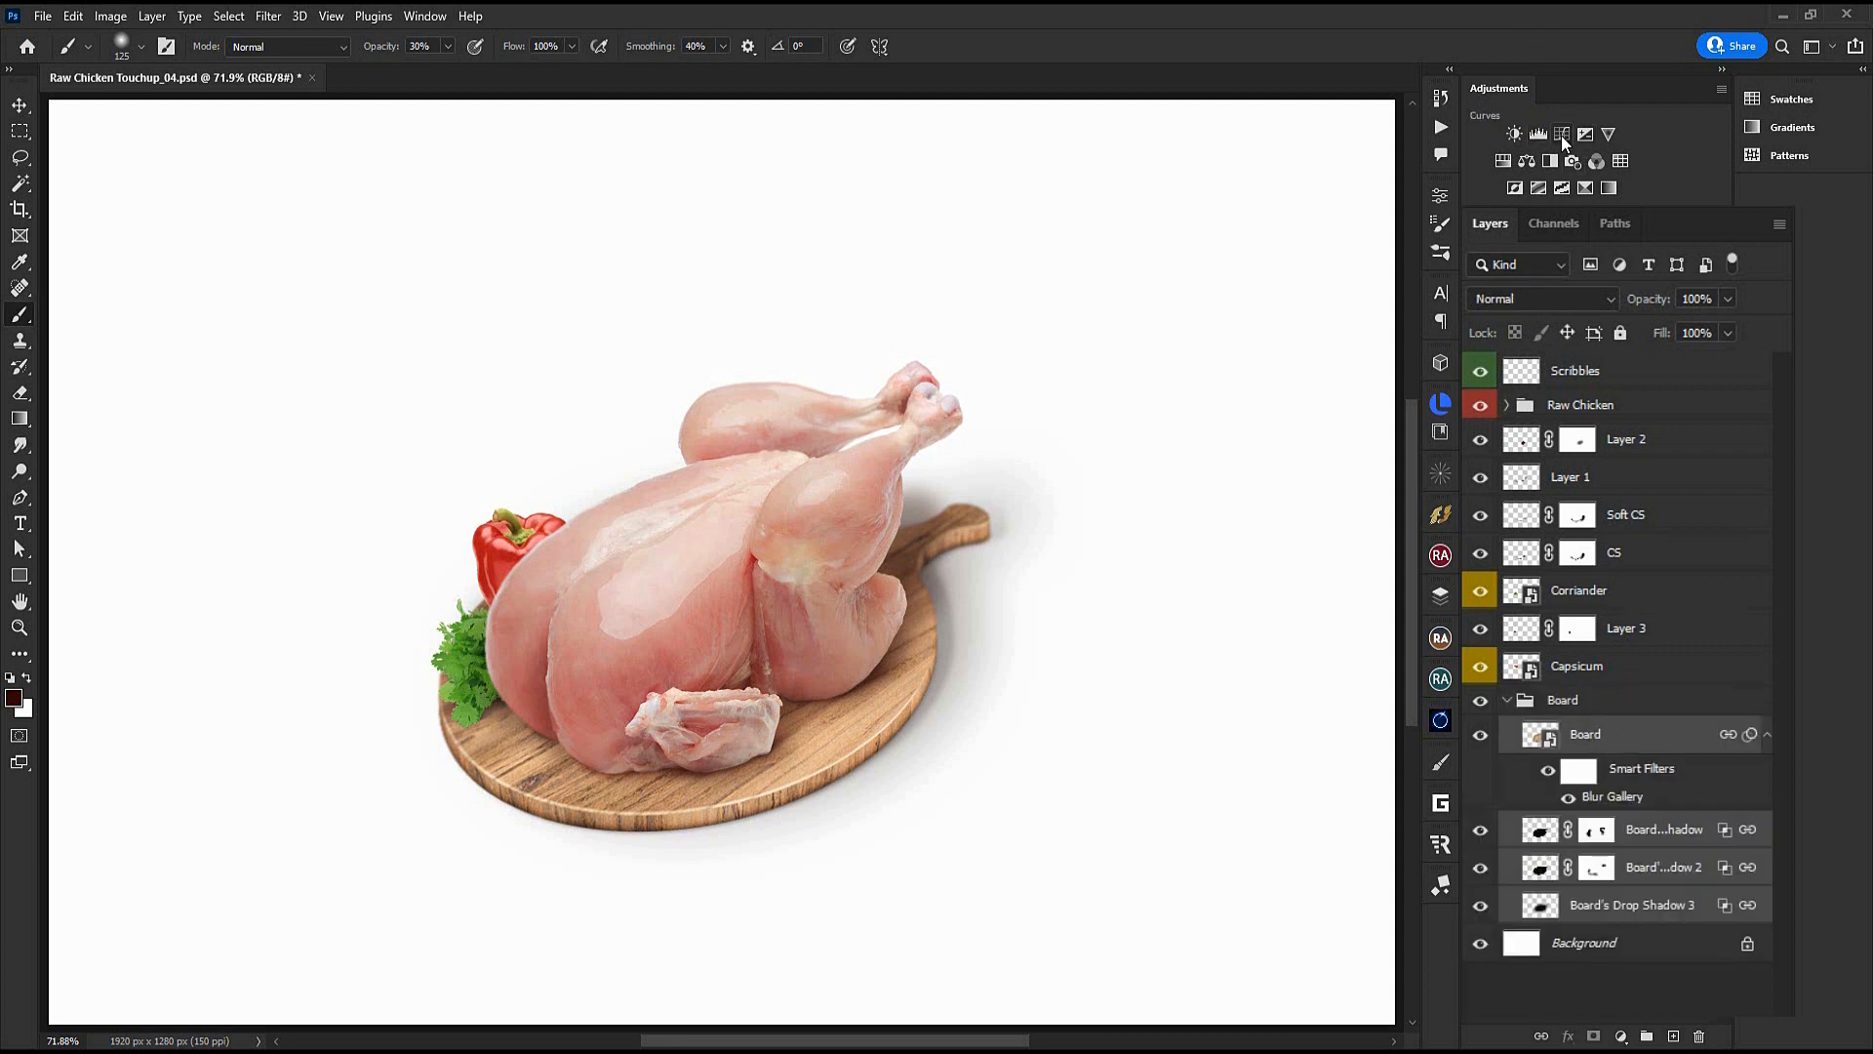
Add a Curves adjustment layer above Board, raising the red channel from 124 to 132 and the blue channel from 126 to 132
left_click(1563, 138)
left_click(1127, 285)
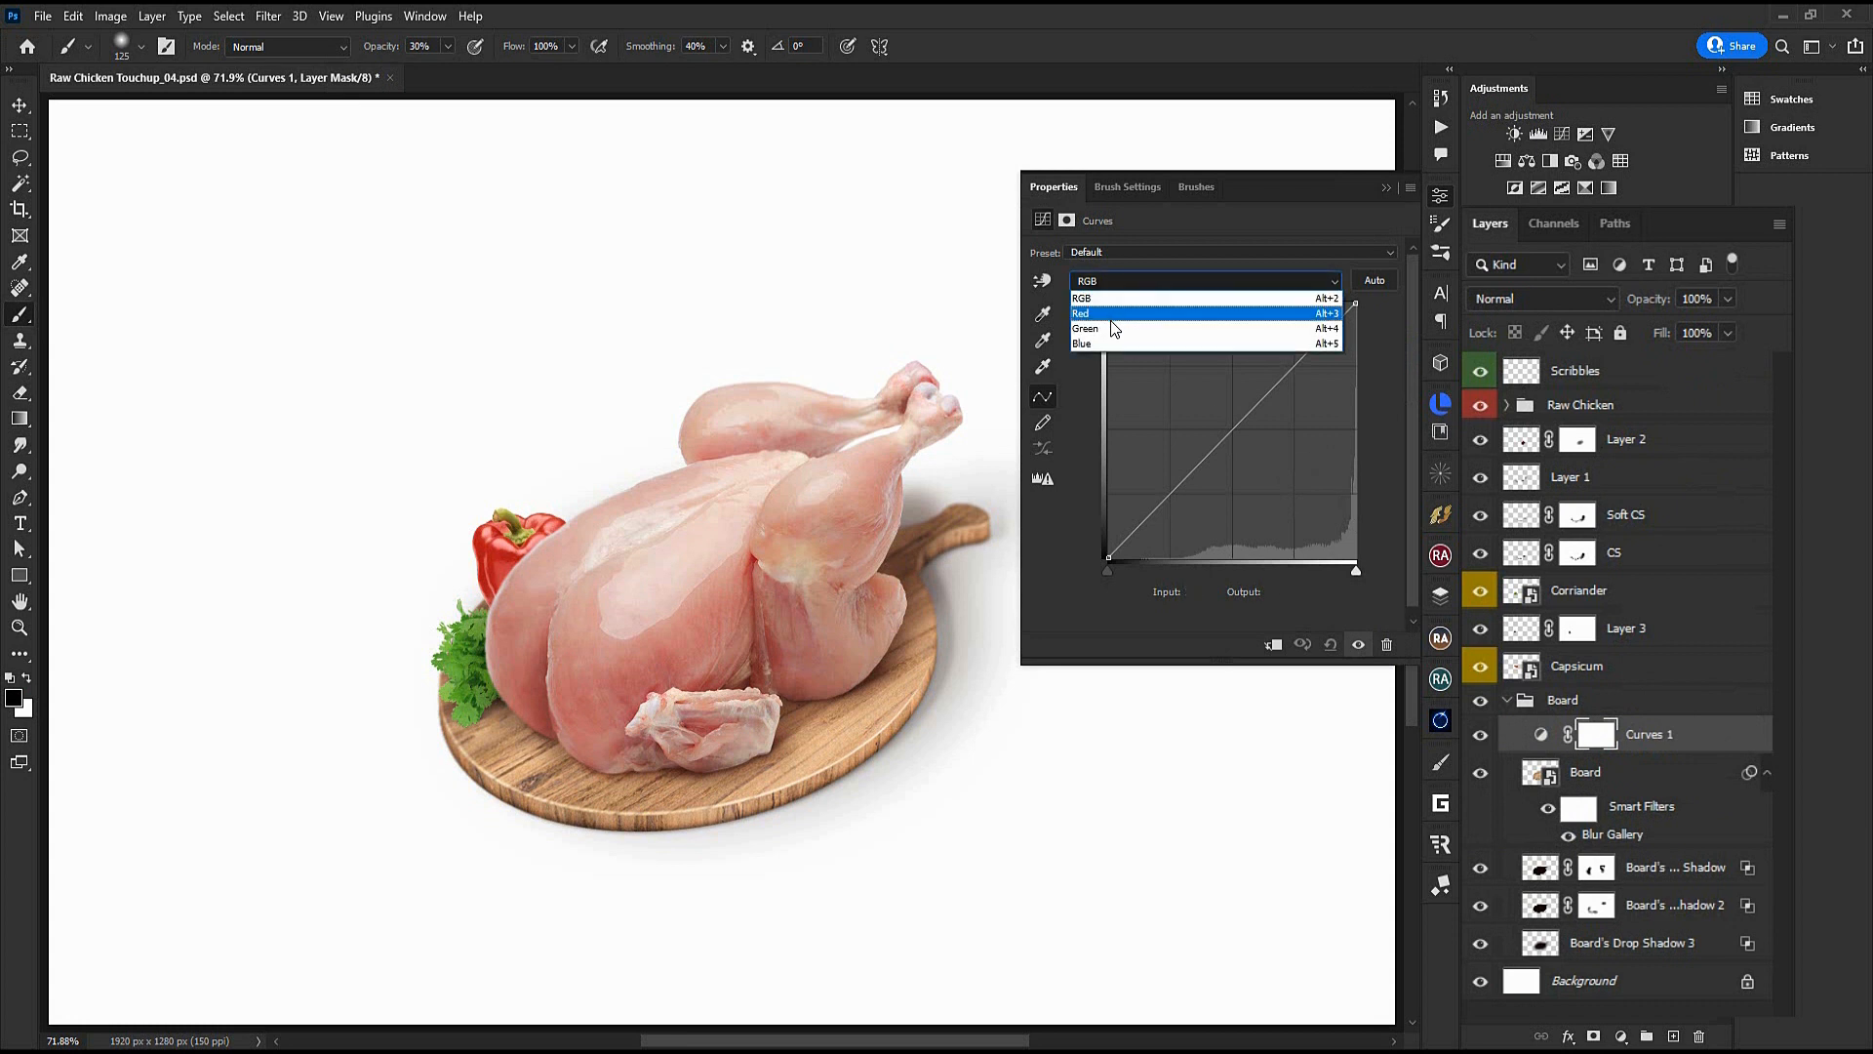
left_click(1111, 314)
left_click_drag(1235, 430, 1229, 426)
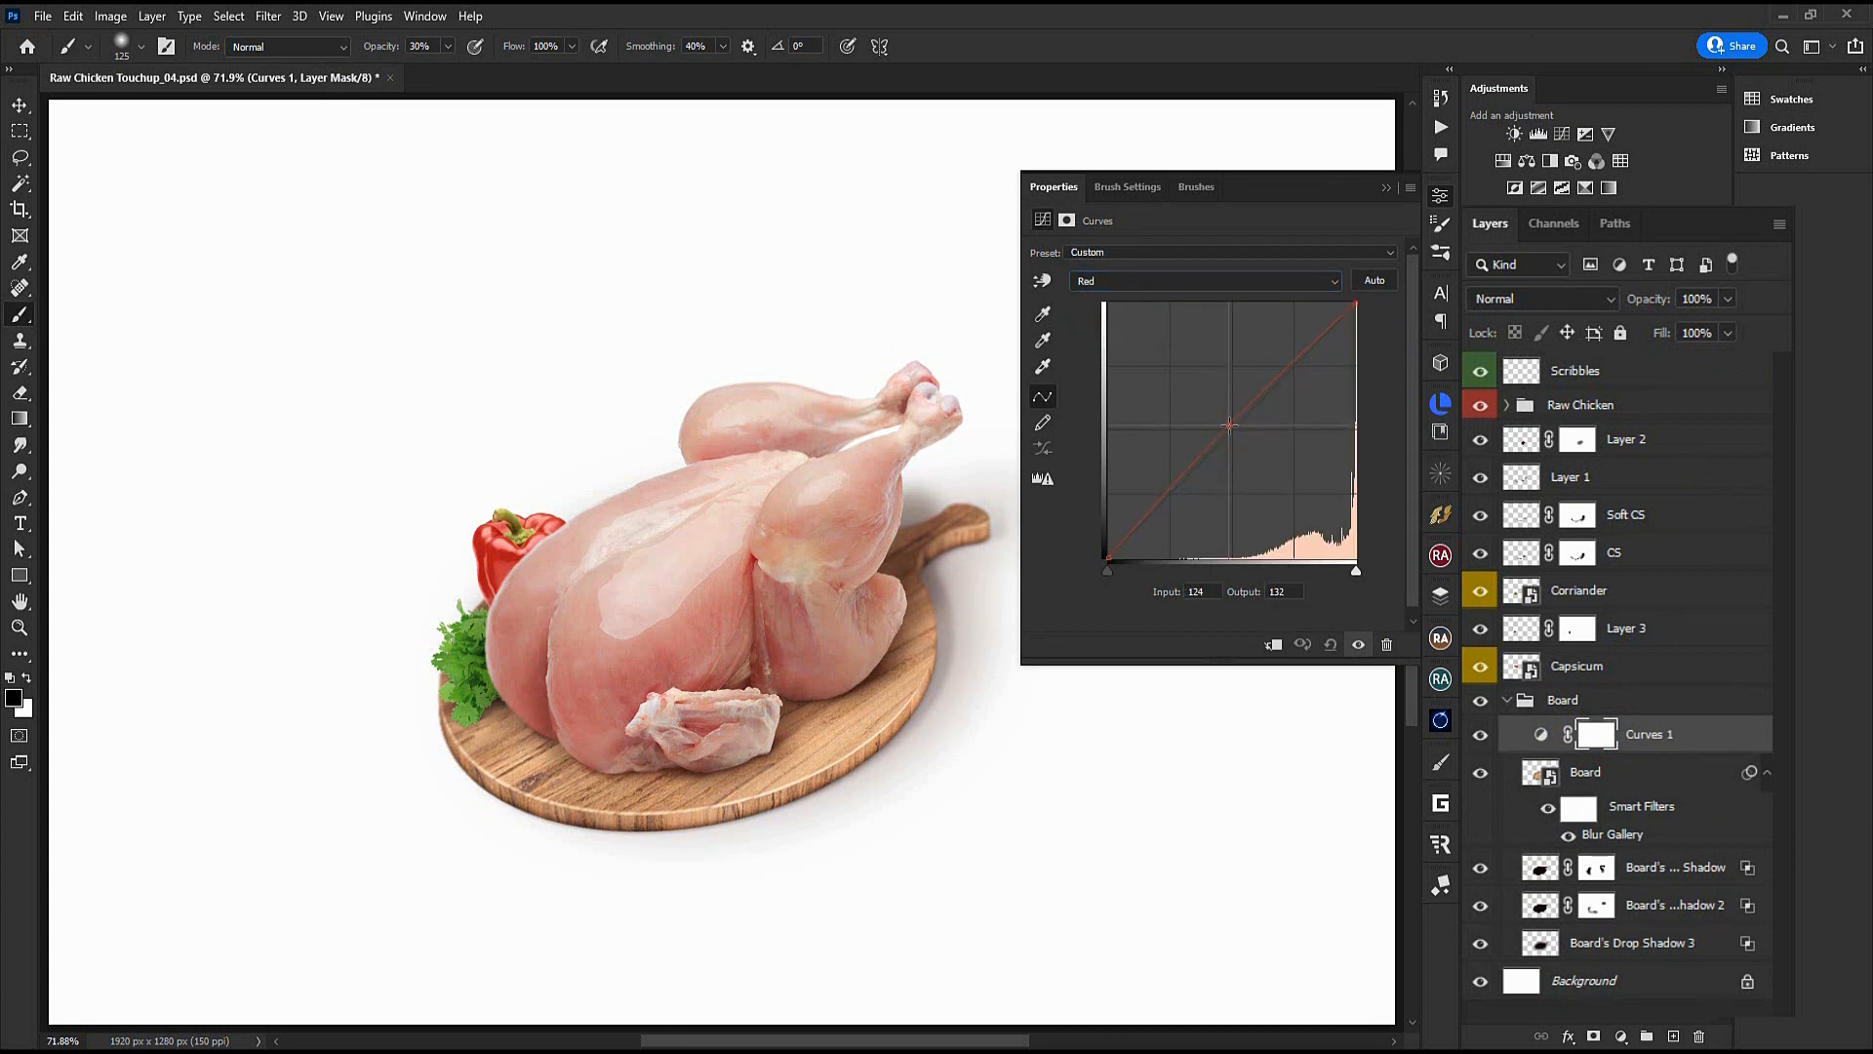
left_click(1122, 281)
left_click(1104, 349)
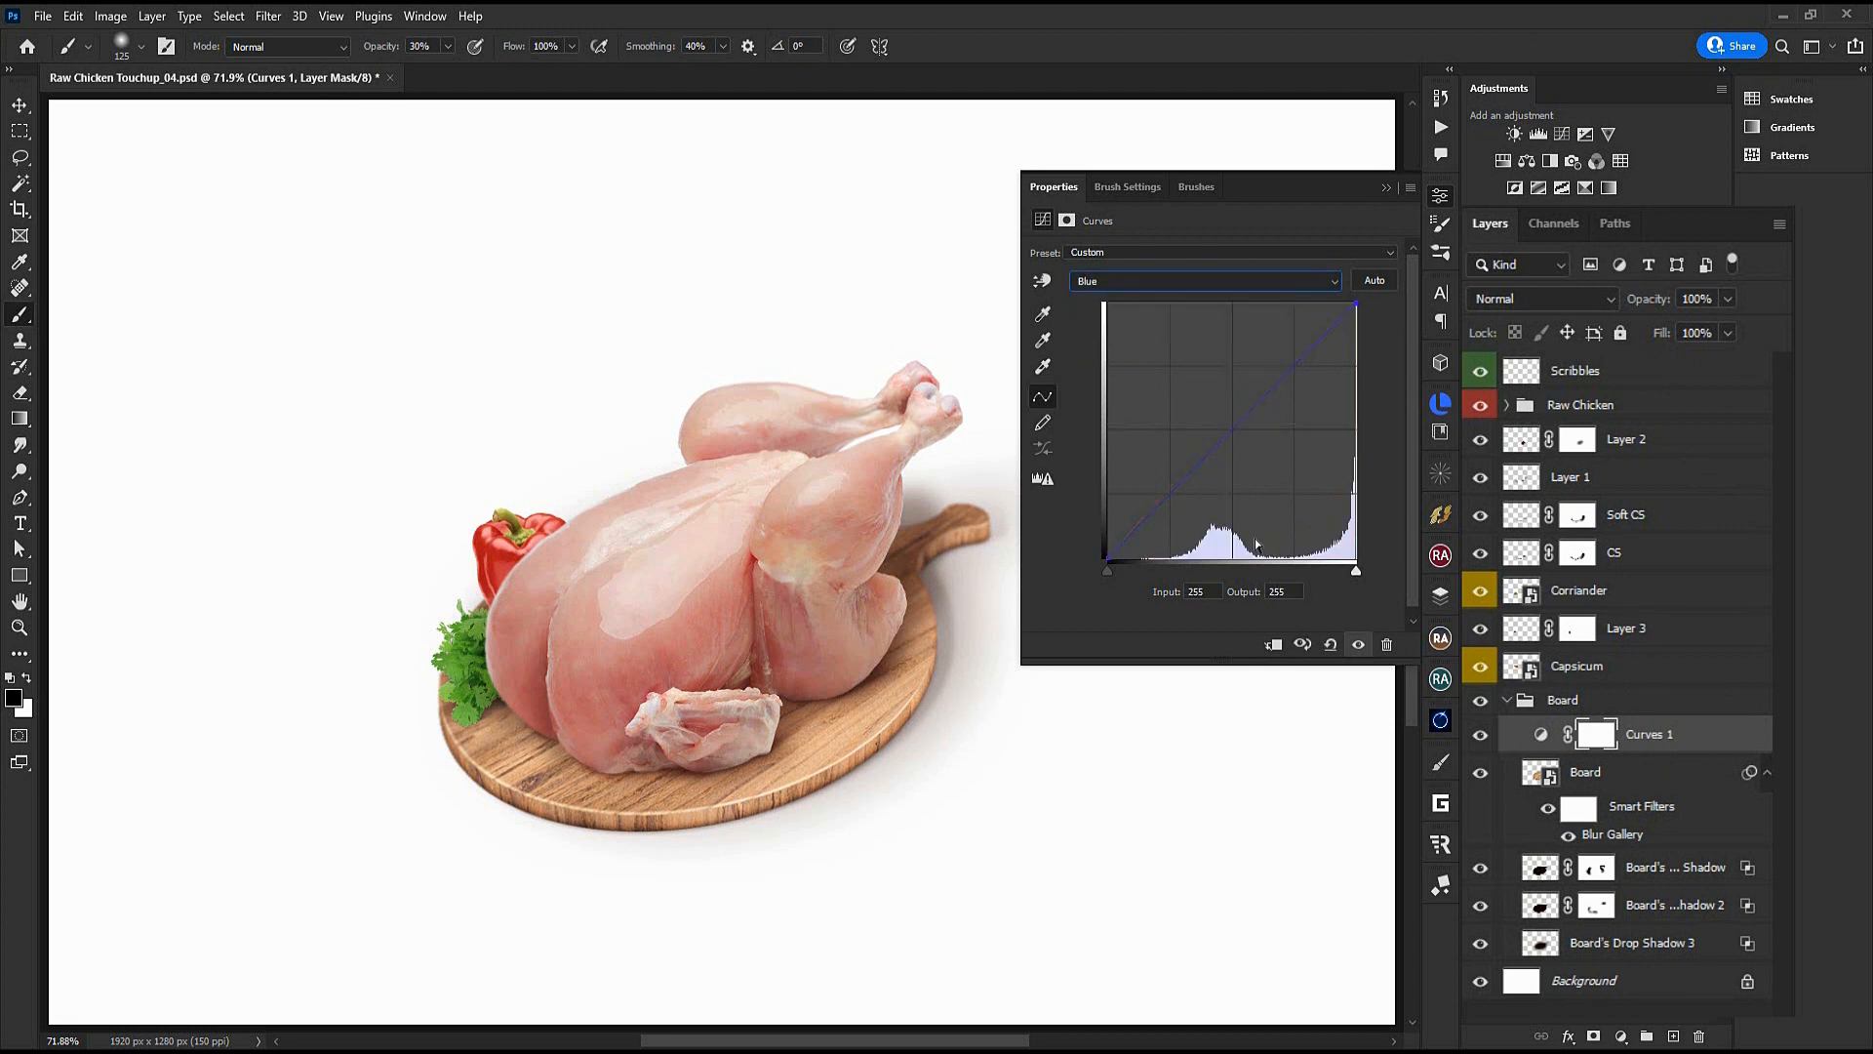
left_click_drag(1234, 427, 1228, 425)
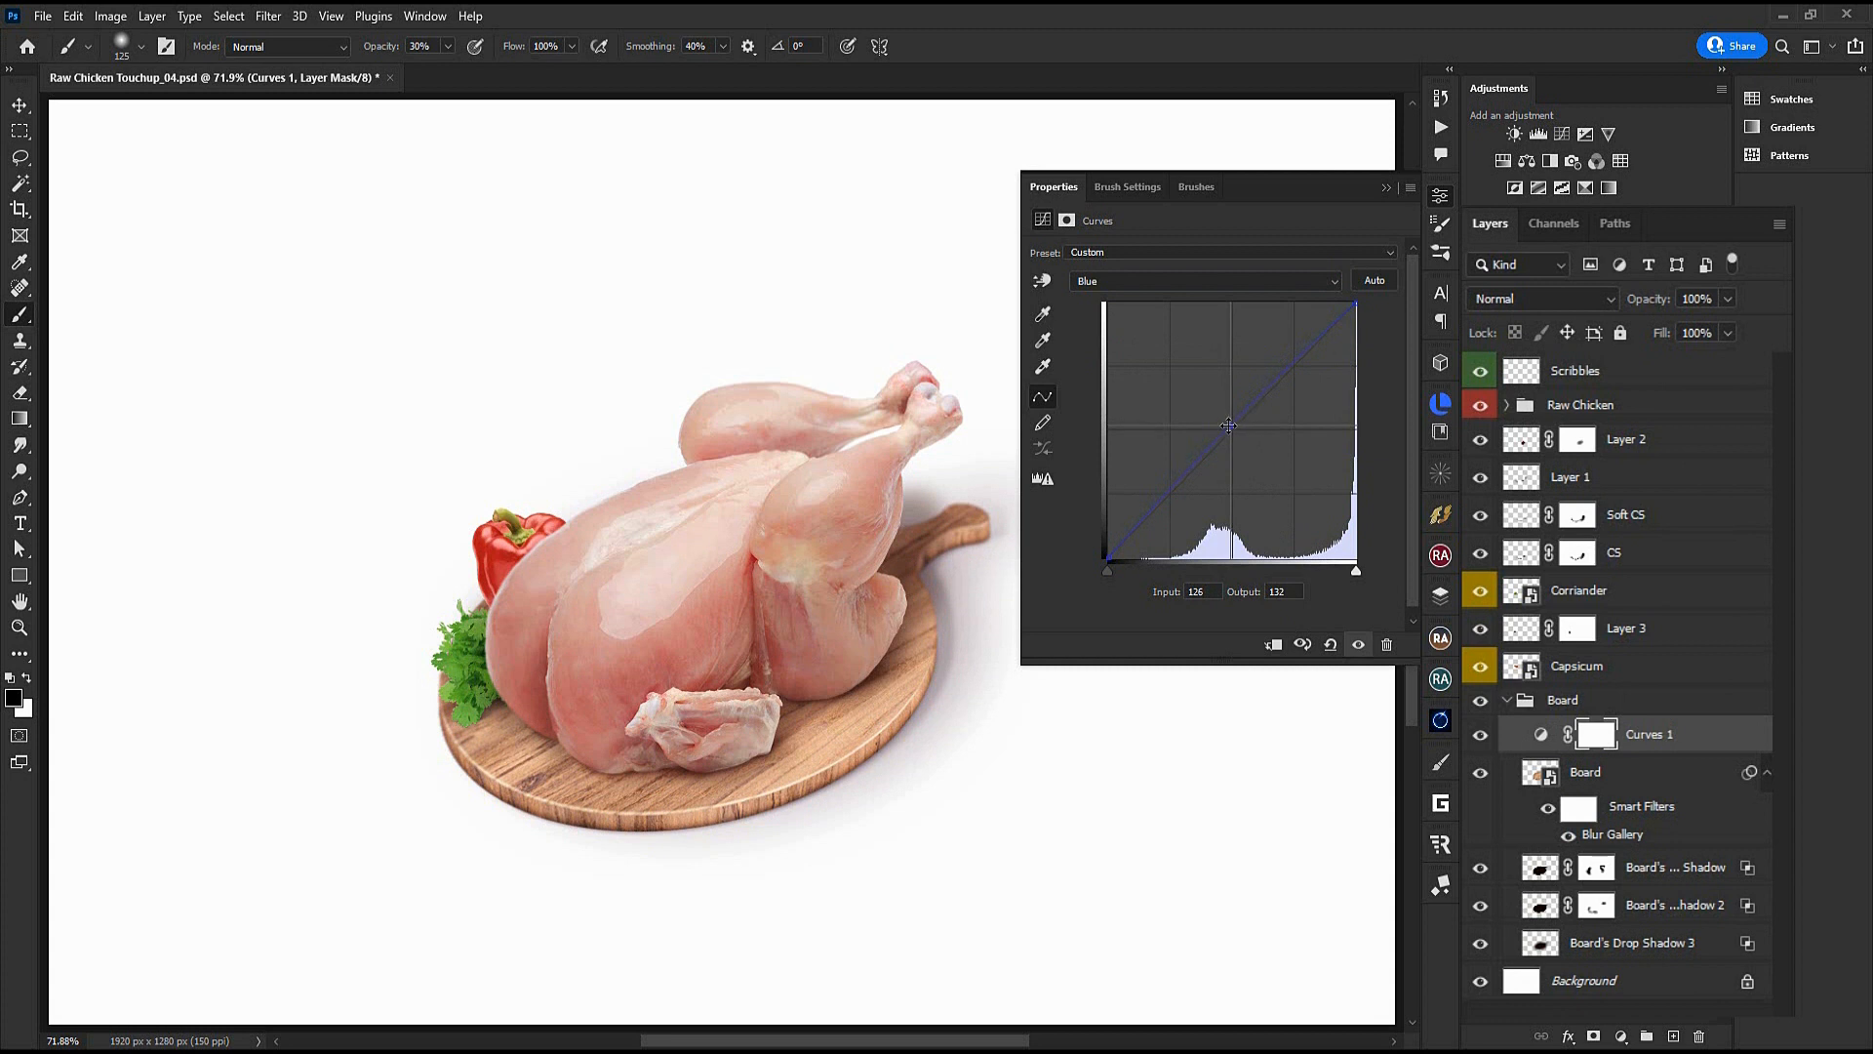
Duplicate the Board layer, place the copy just below the Raw Chicken group, and set it to Soft Light with reduced opacity
left_click(1632, 775)
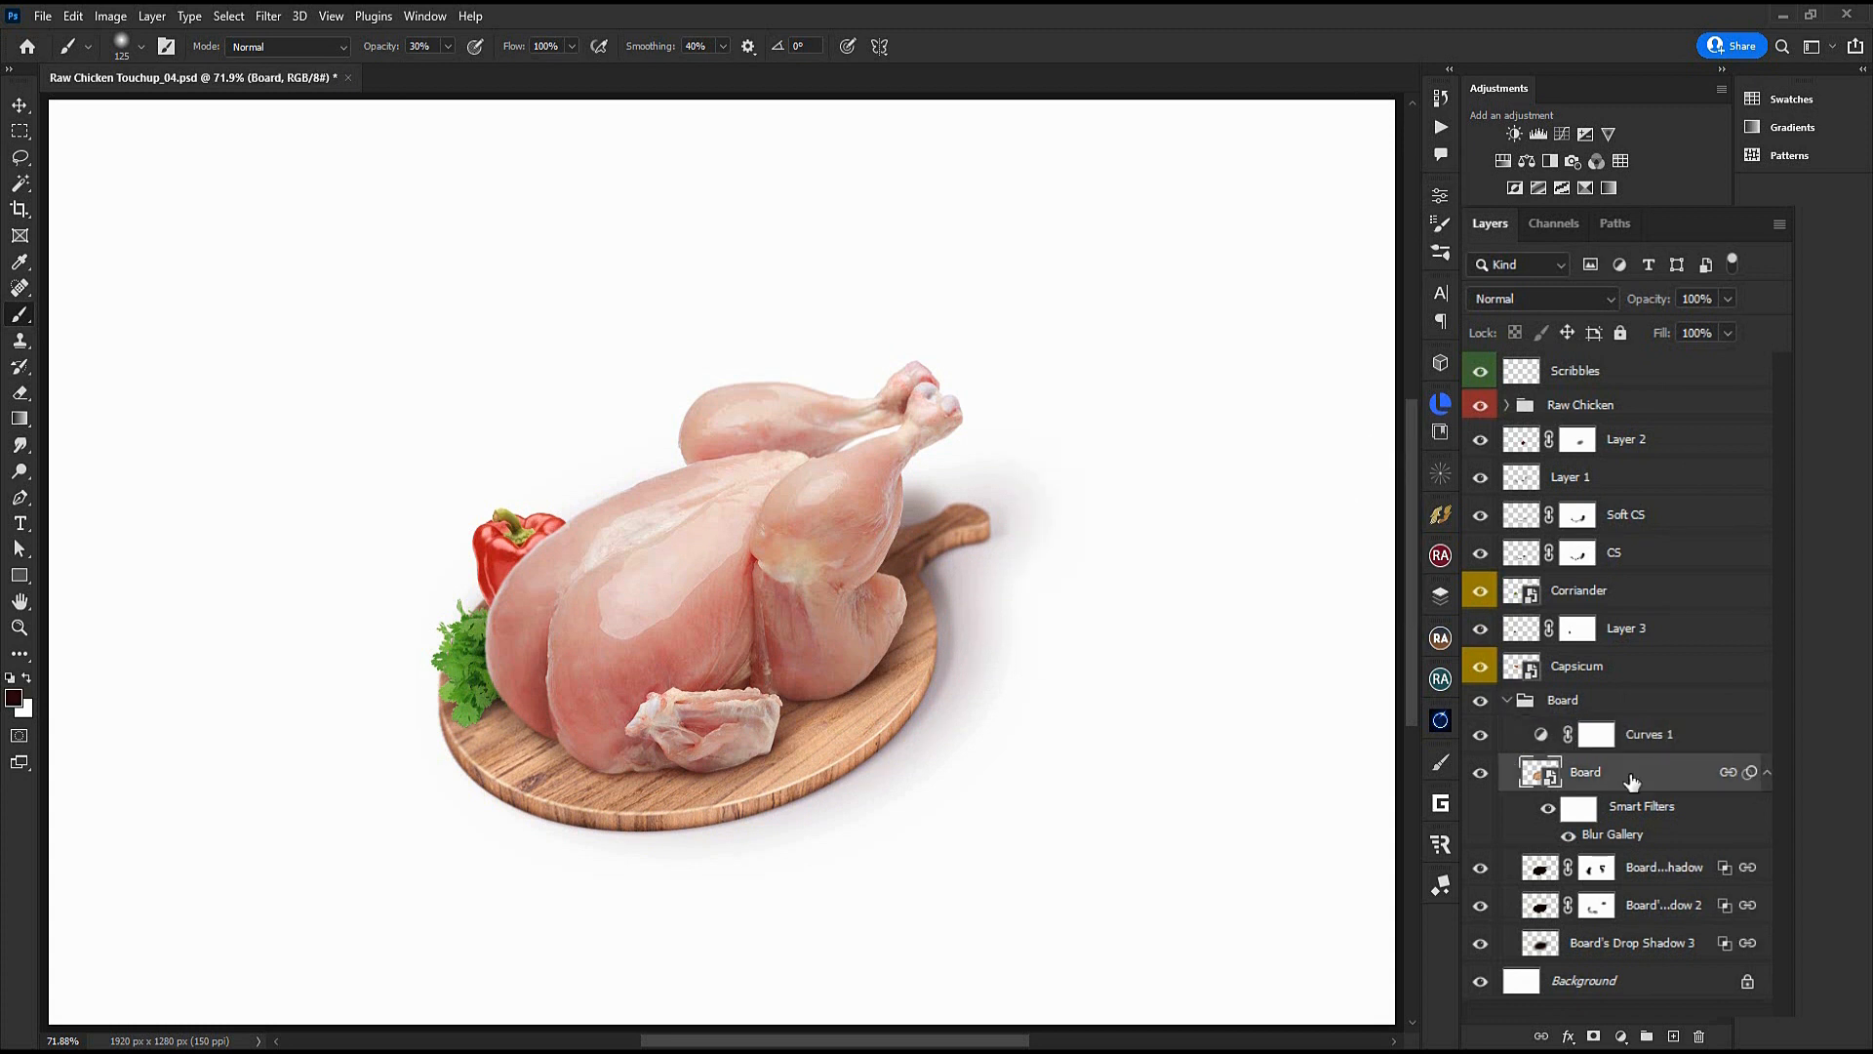
key("ctrl+j")
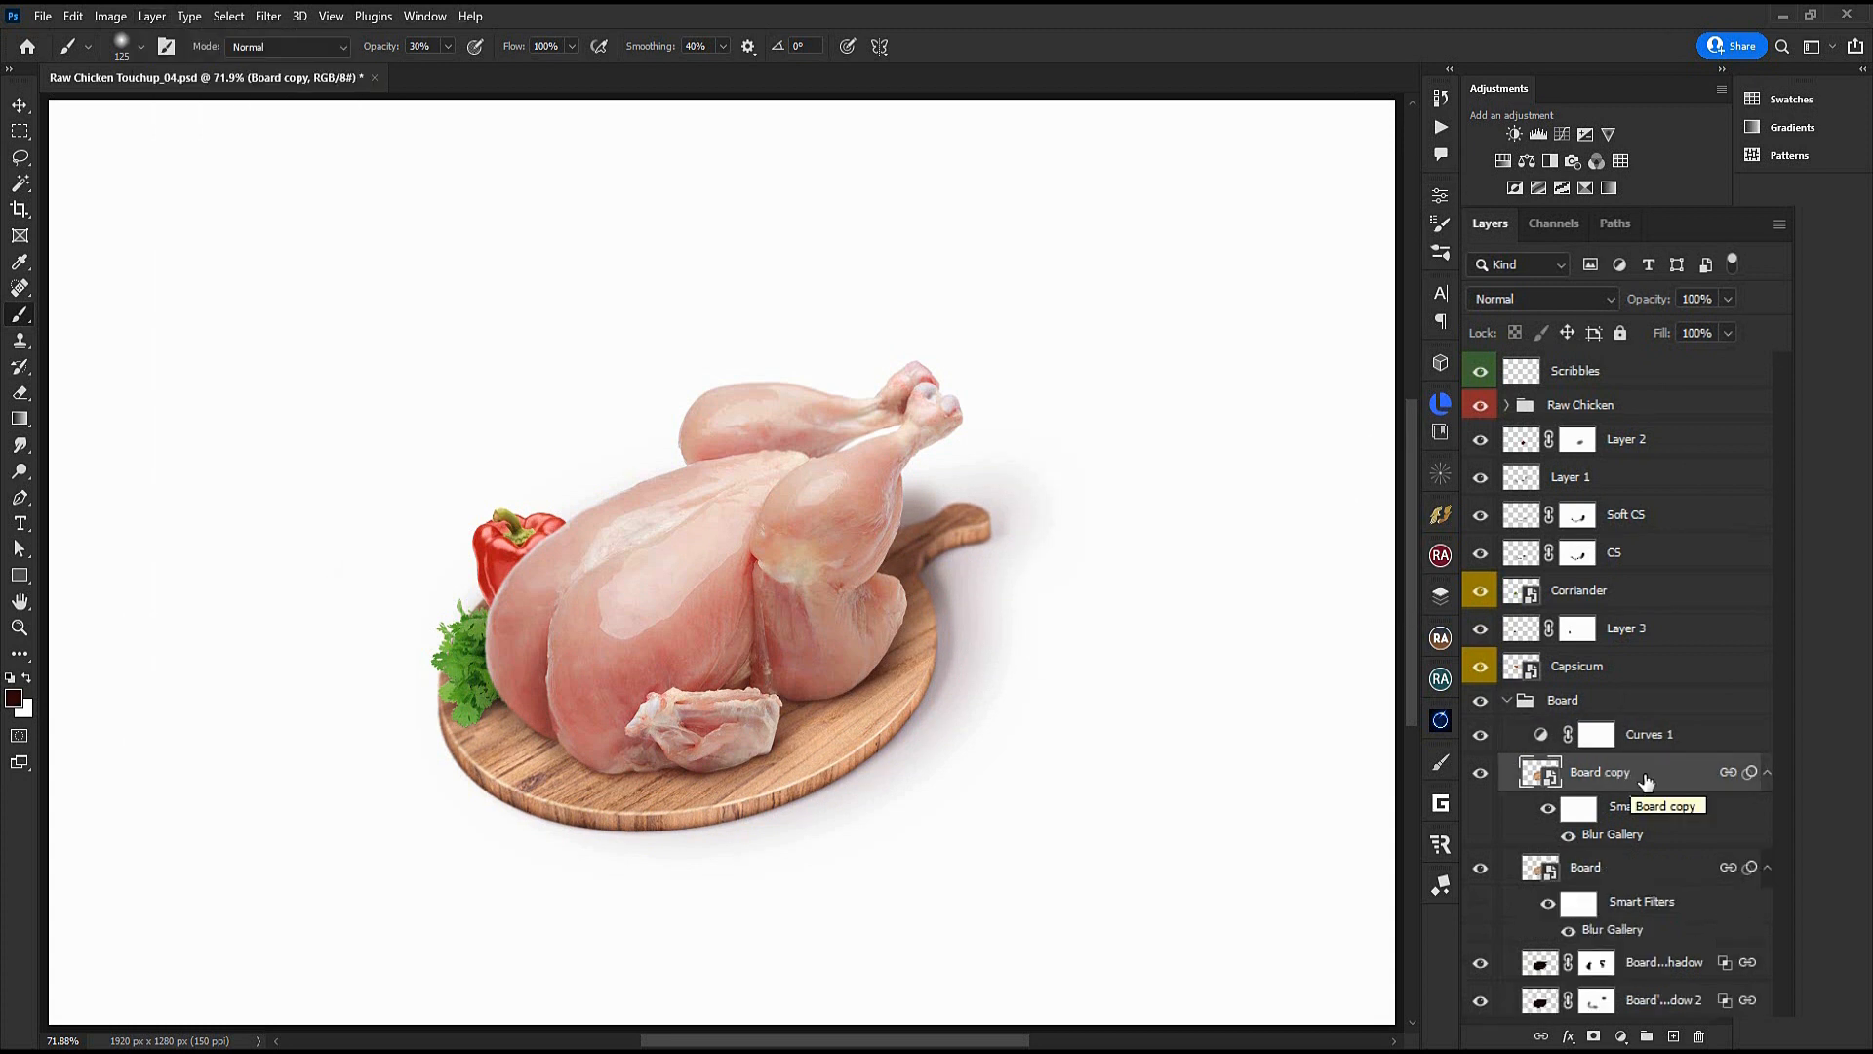
left_click_drag(1644, 778, 1611, 423)
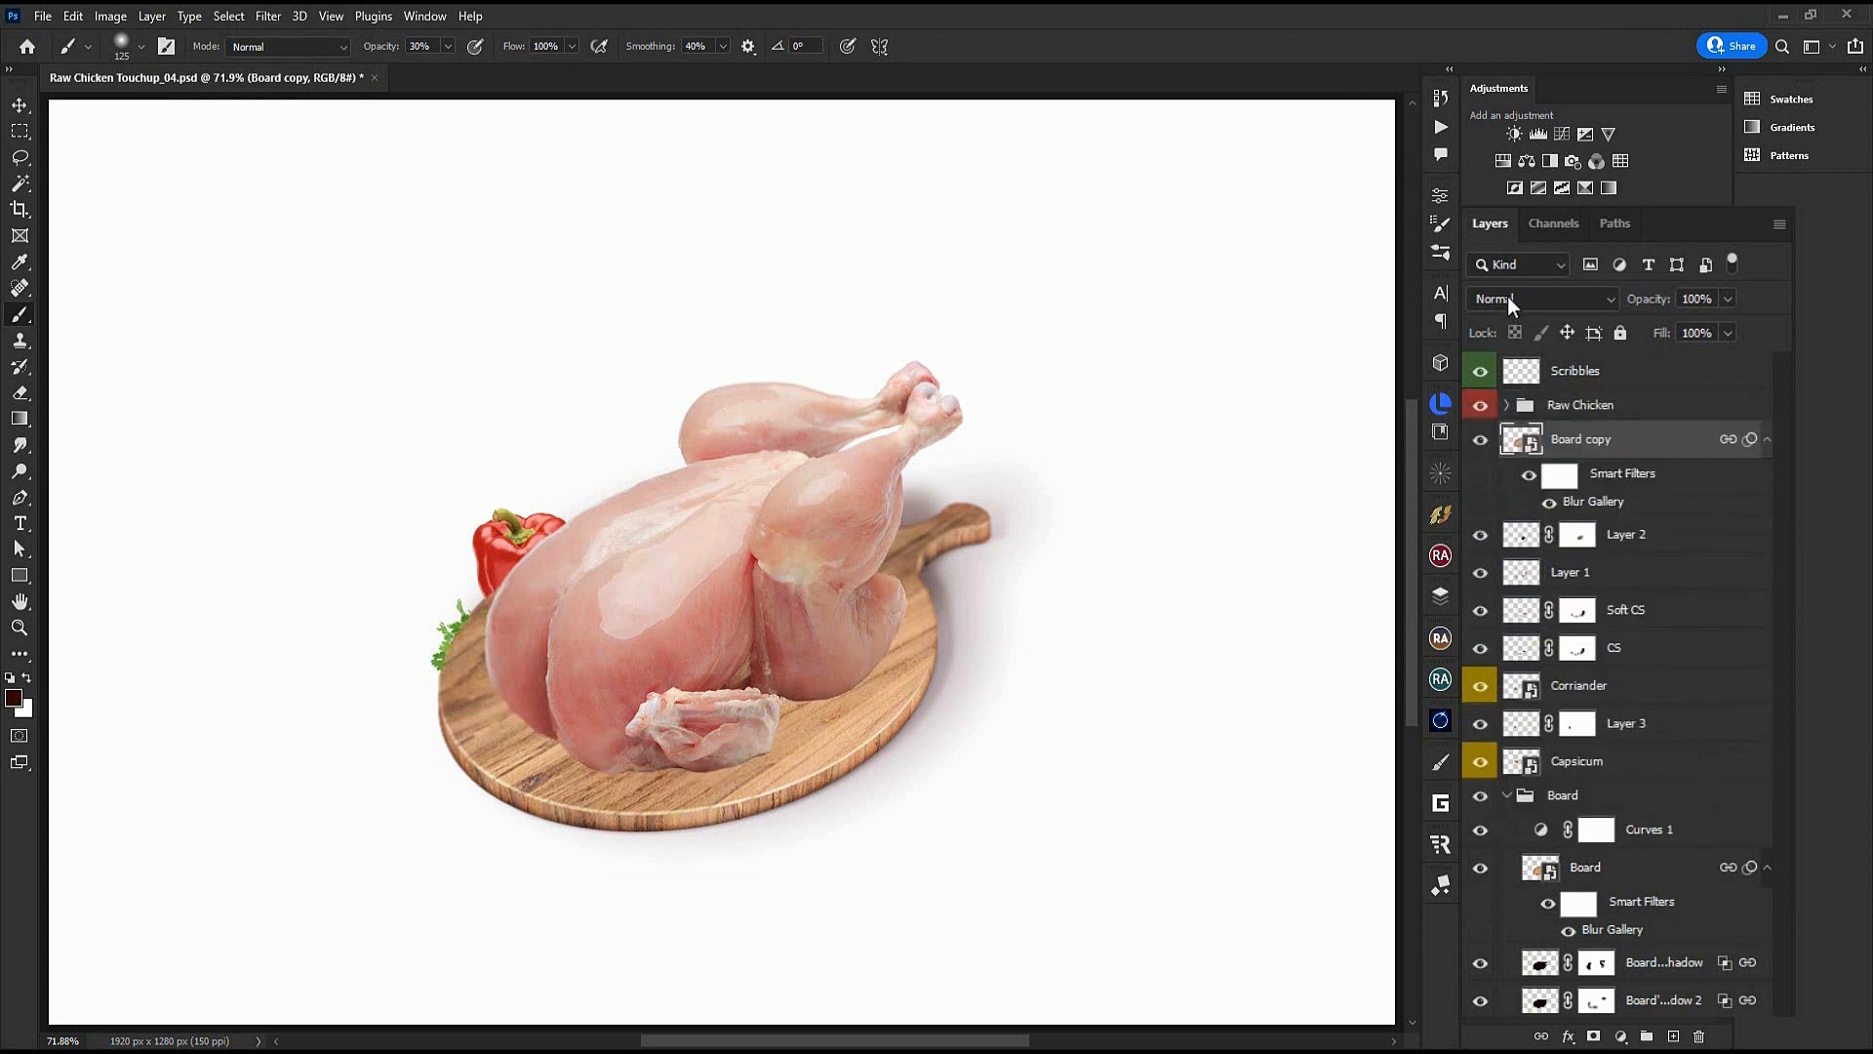
left_click(1507, 296)
left_click(1509, 611)
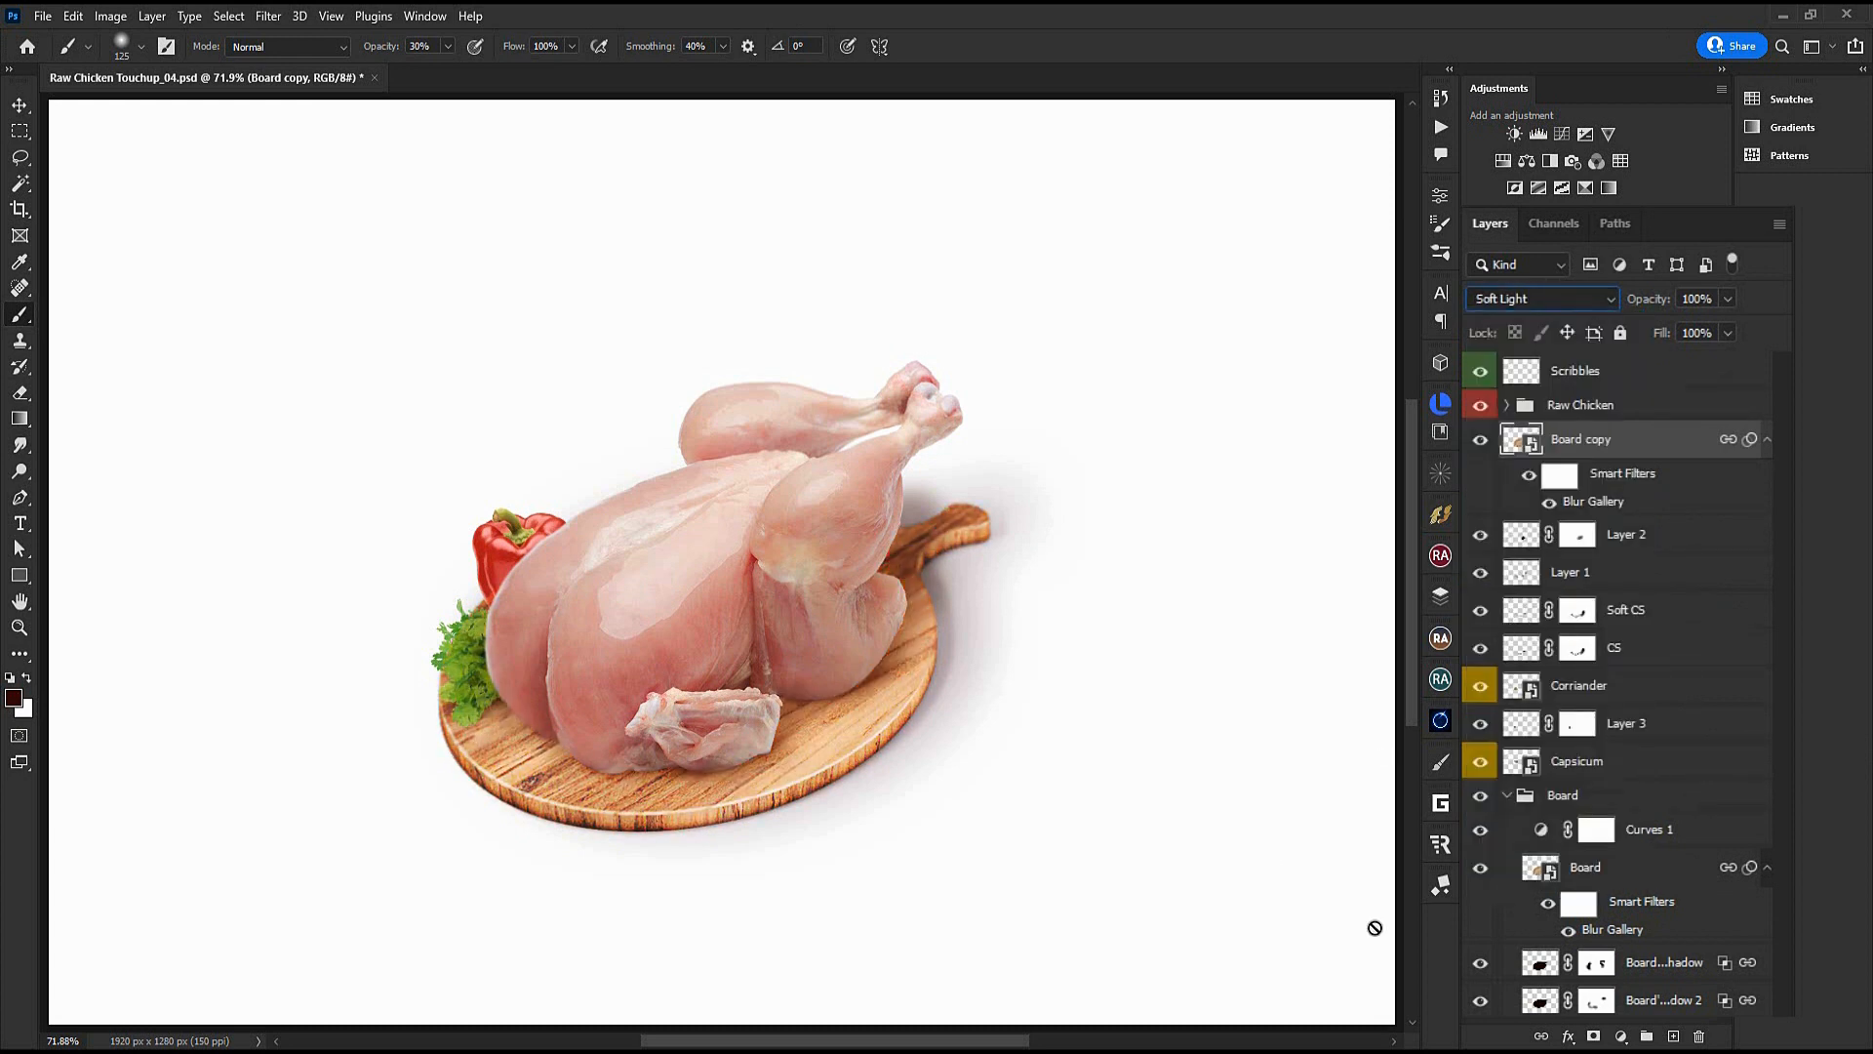
left_click(1728, 298)
left_click(1664, 328)
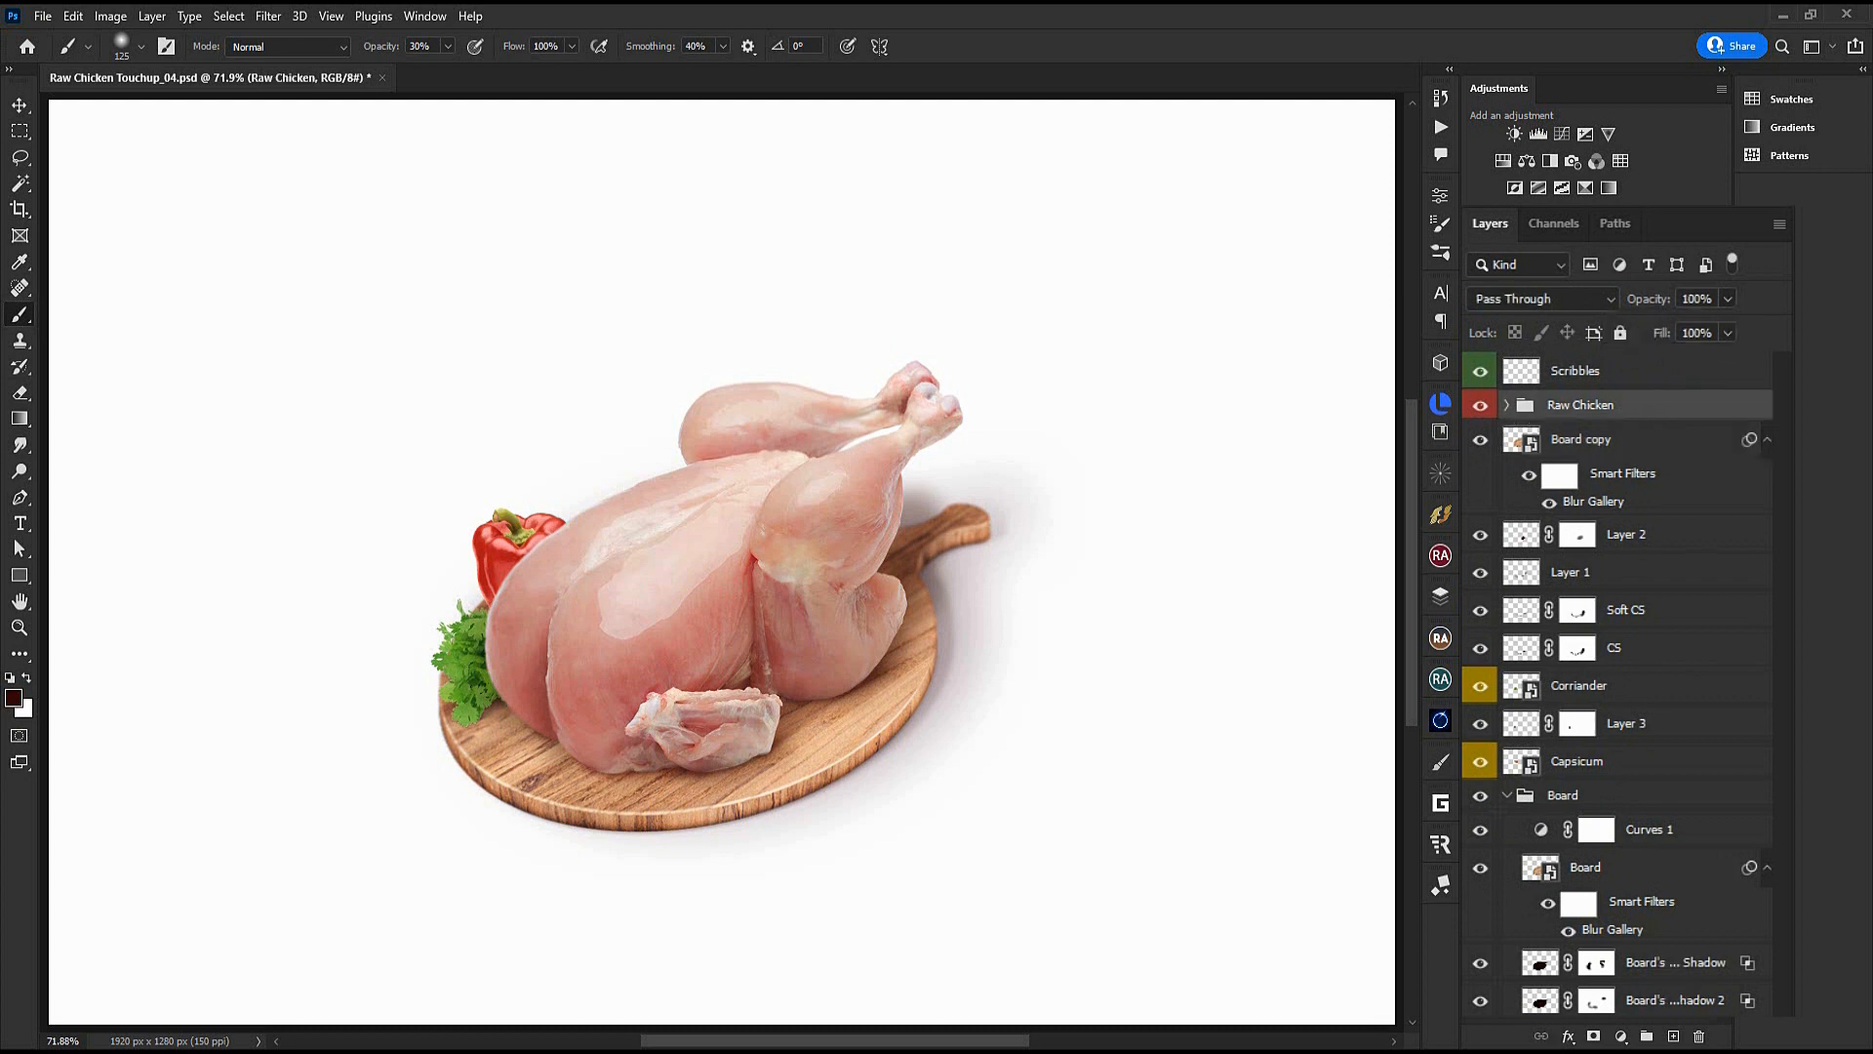
Group all layers between Scribbles and Background and name the group Raw Chicken Set
key("ctrl+g")
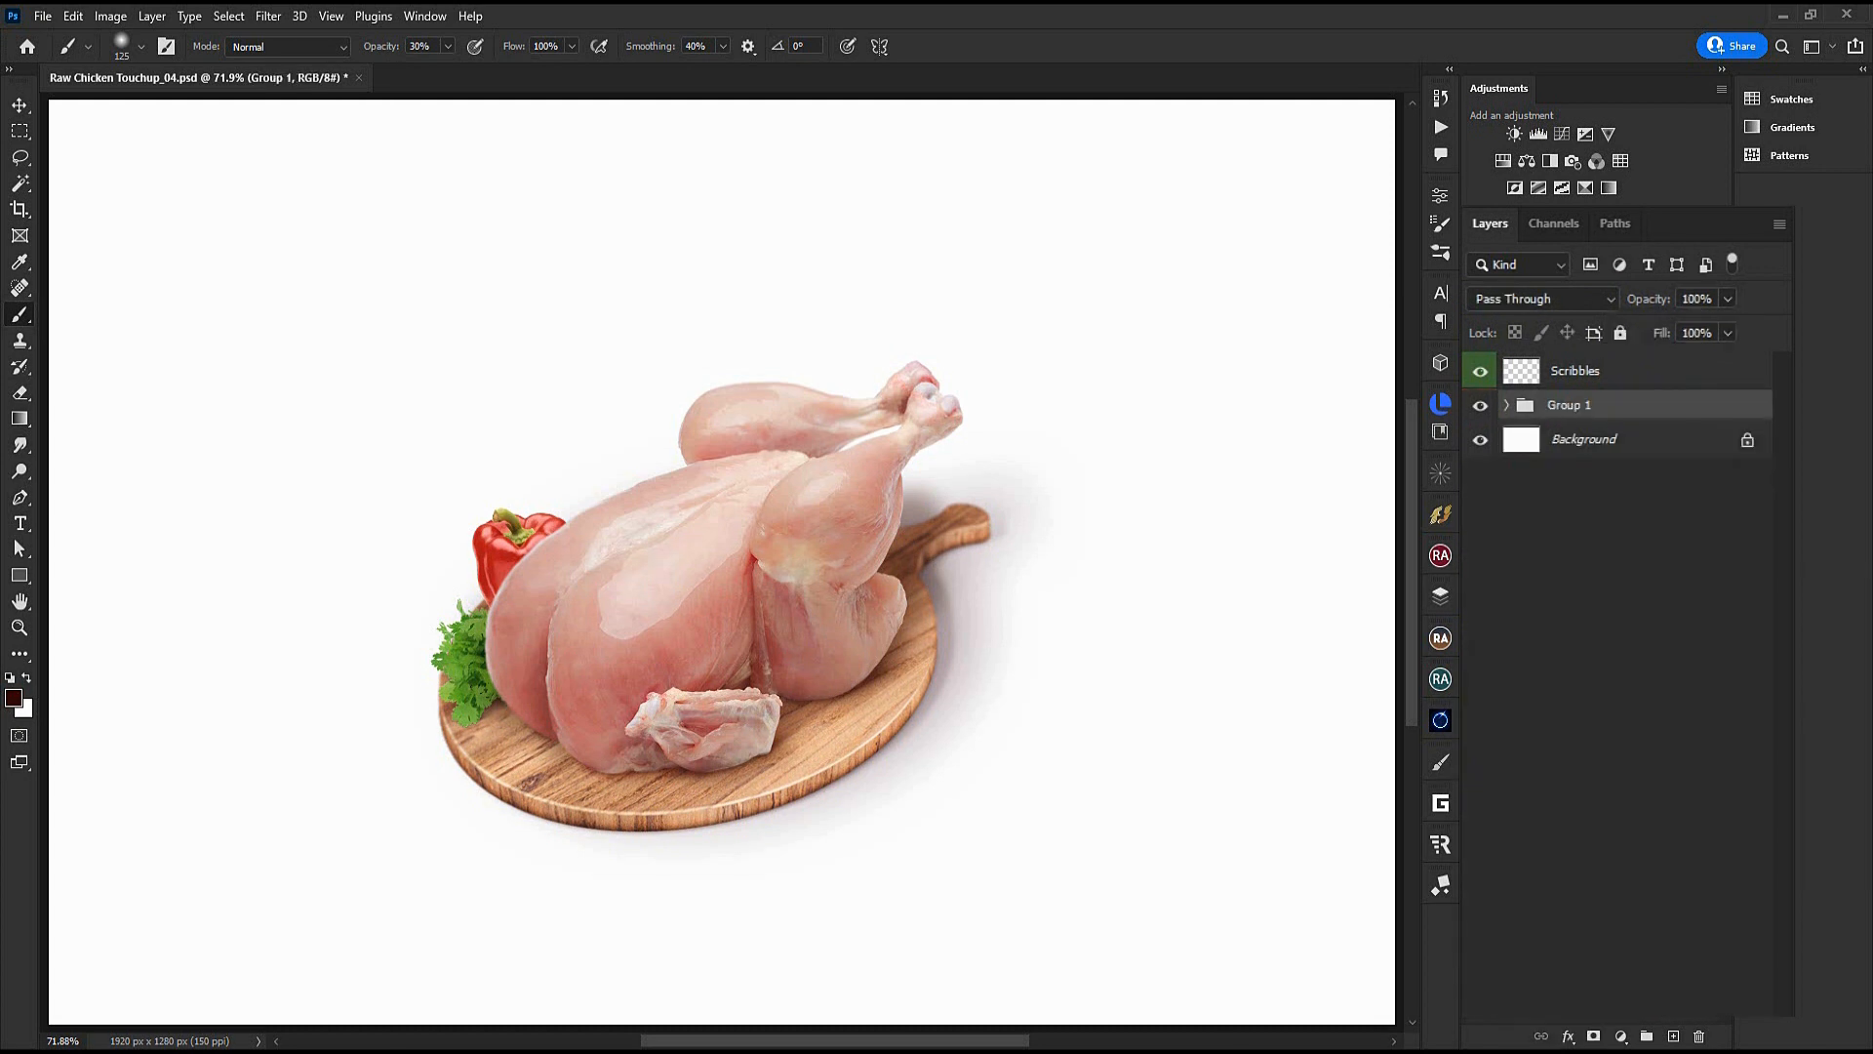
double_click(1566, 404)
type("Raw Chicken Set")
key("Return")
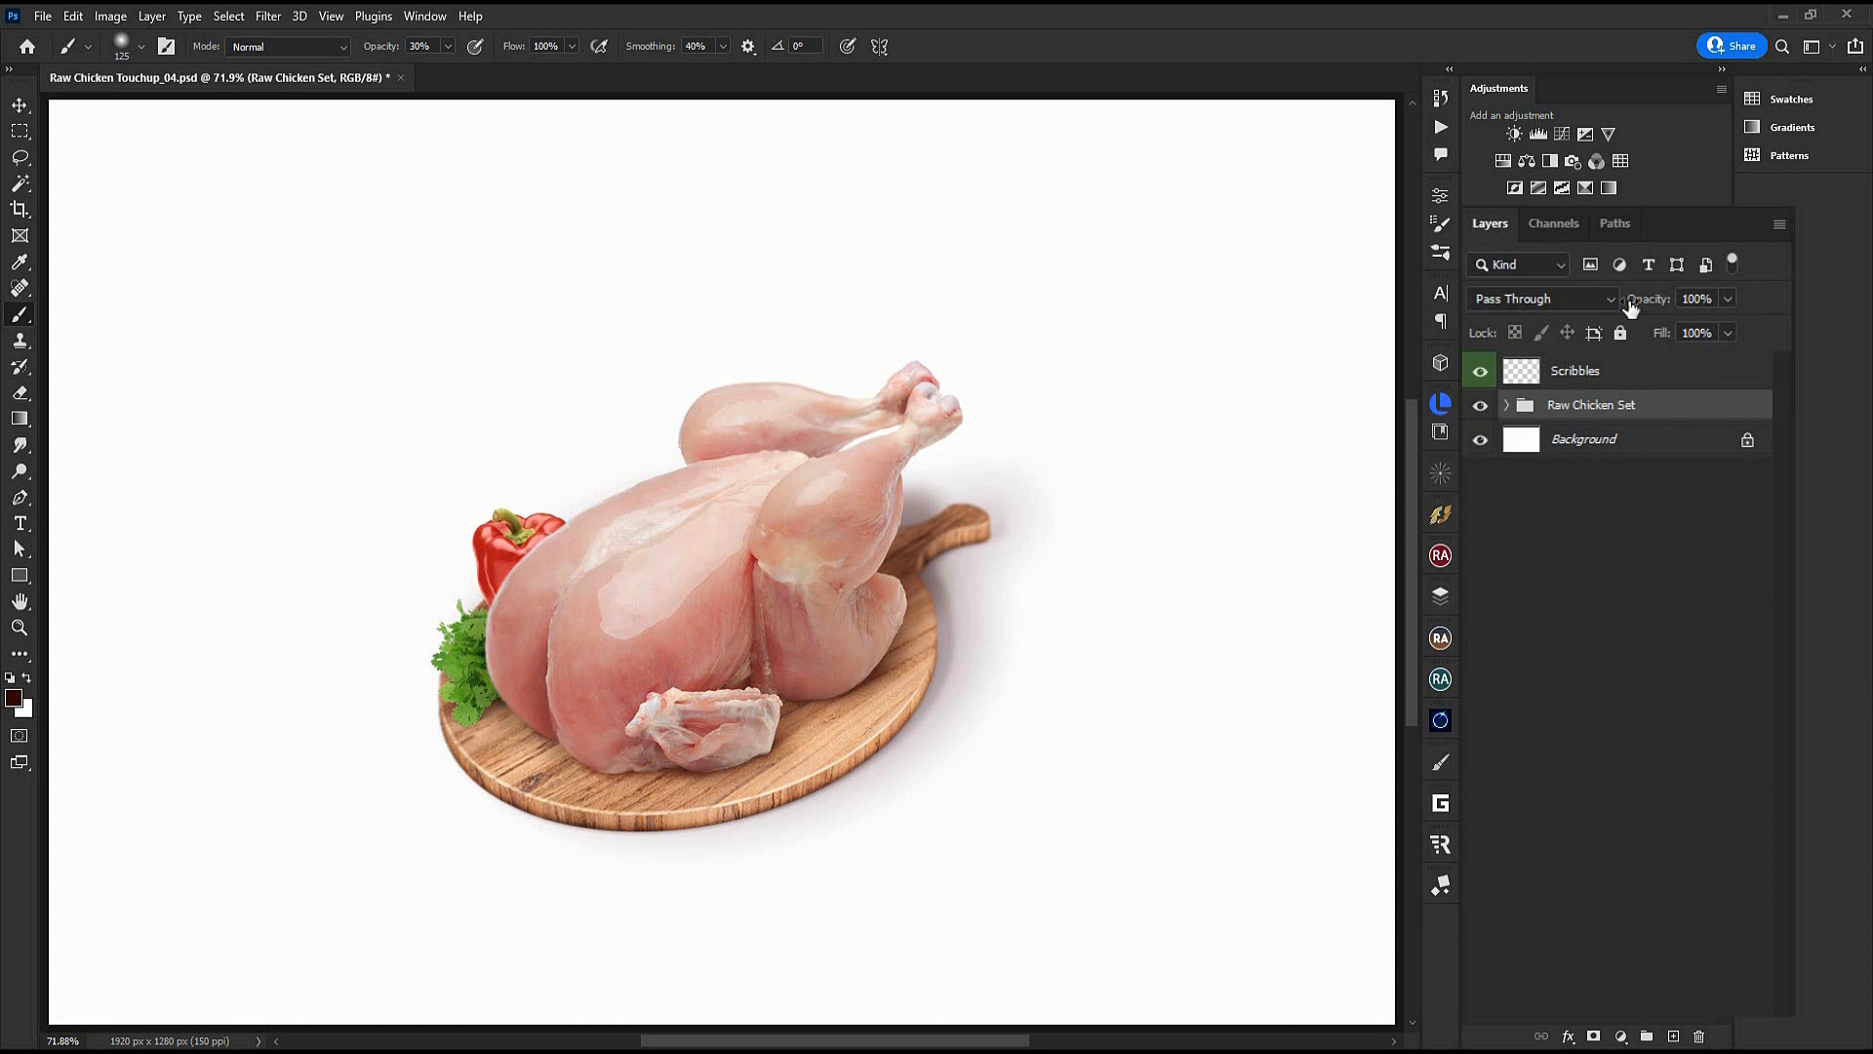
Add a gray-filled Soft Light layer above Raw Chicken Set and dodge and burn the chicken and board at 50% exposure
key("ctrl+shift+n")
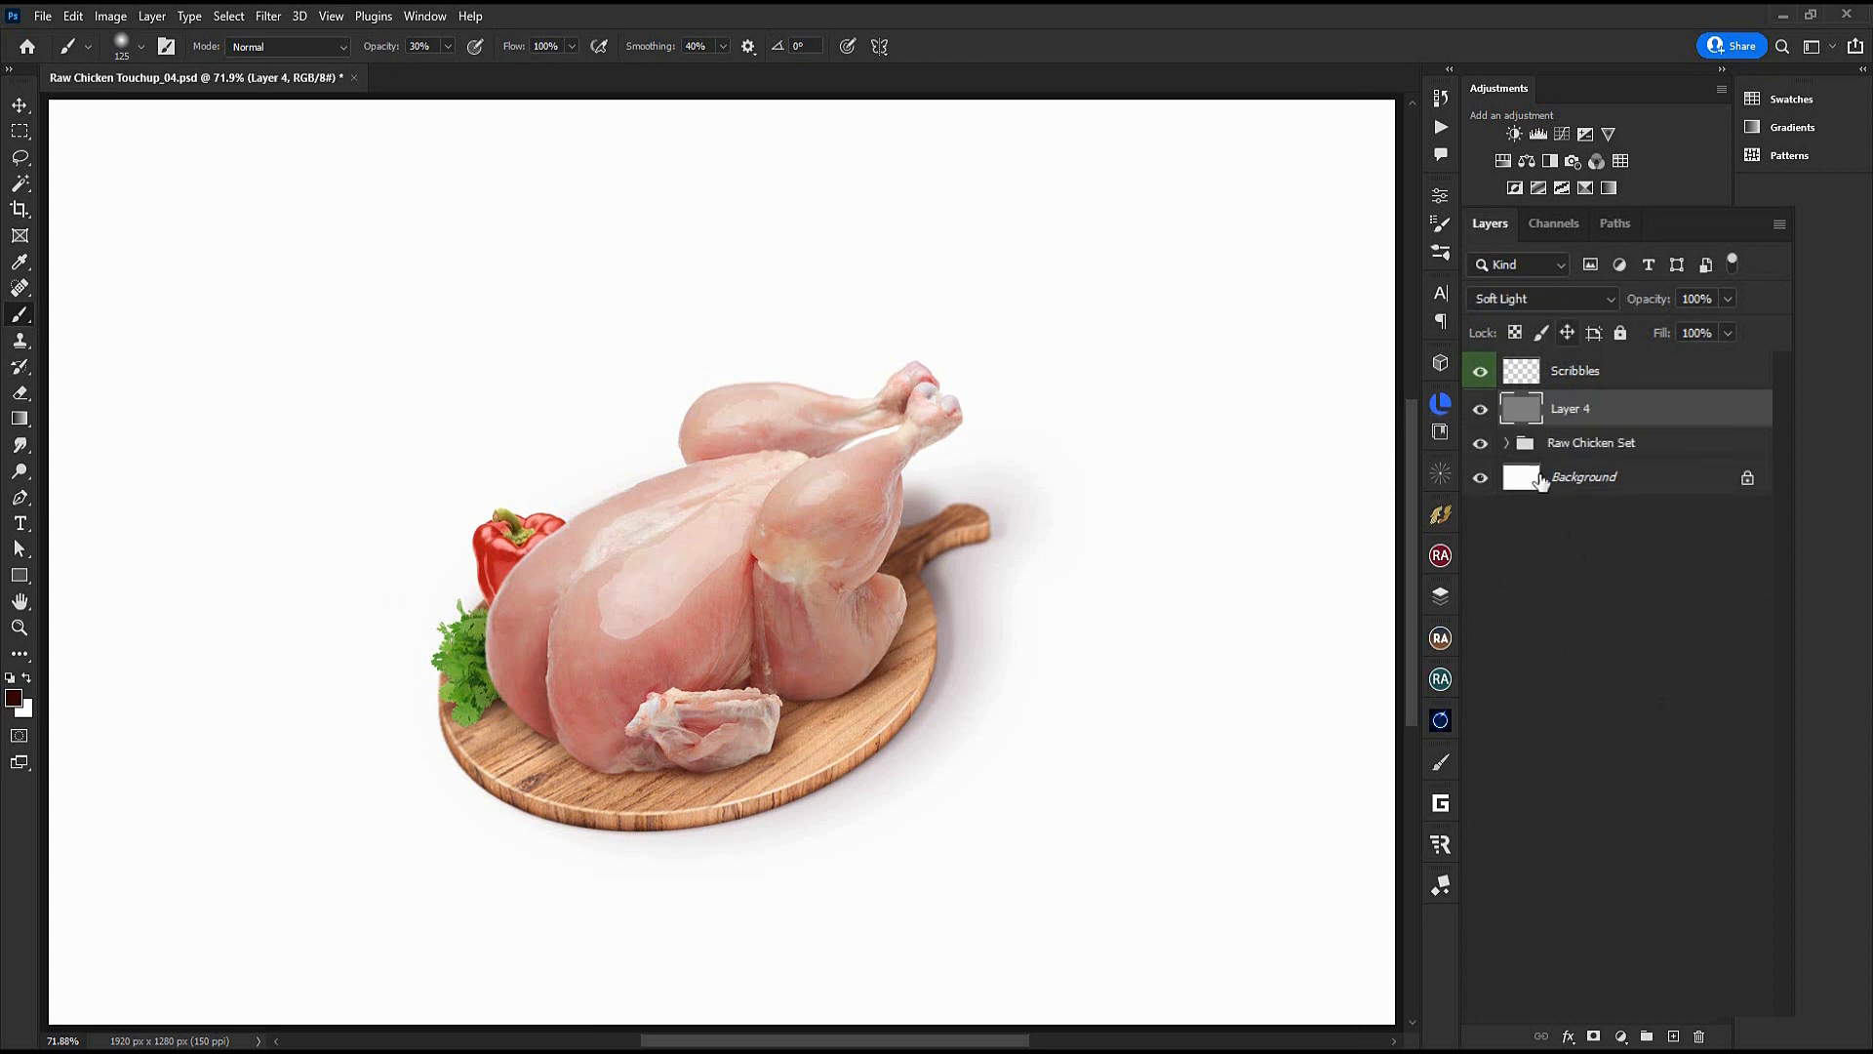
left_click(20, 472)
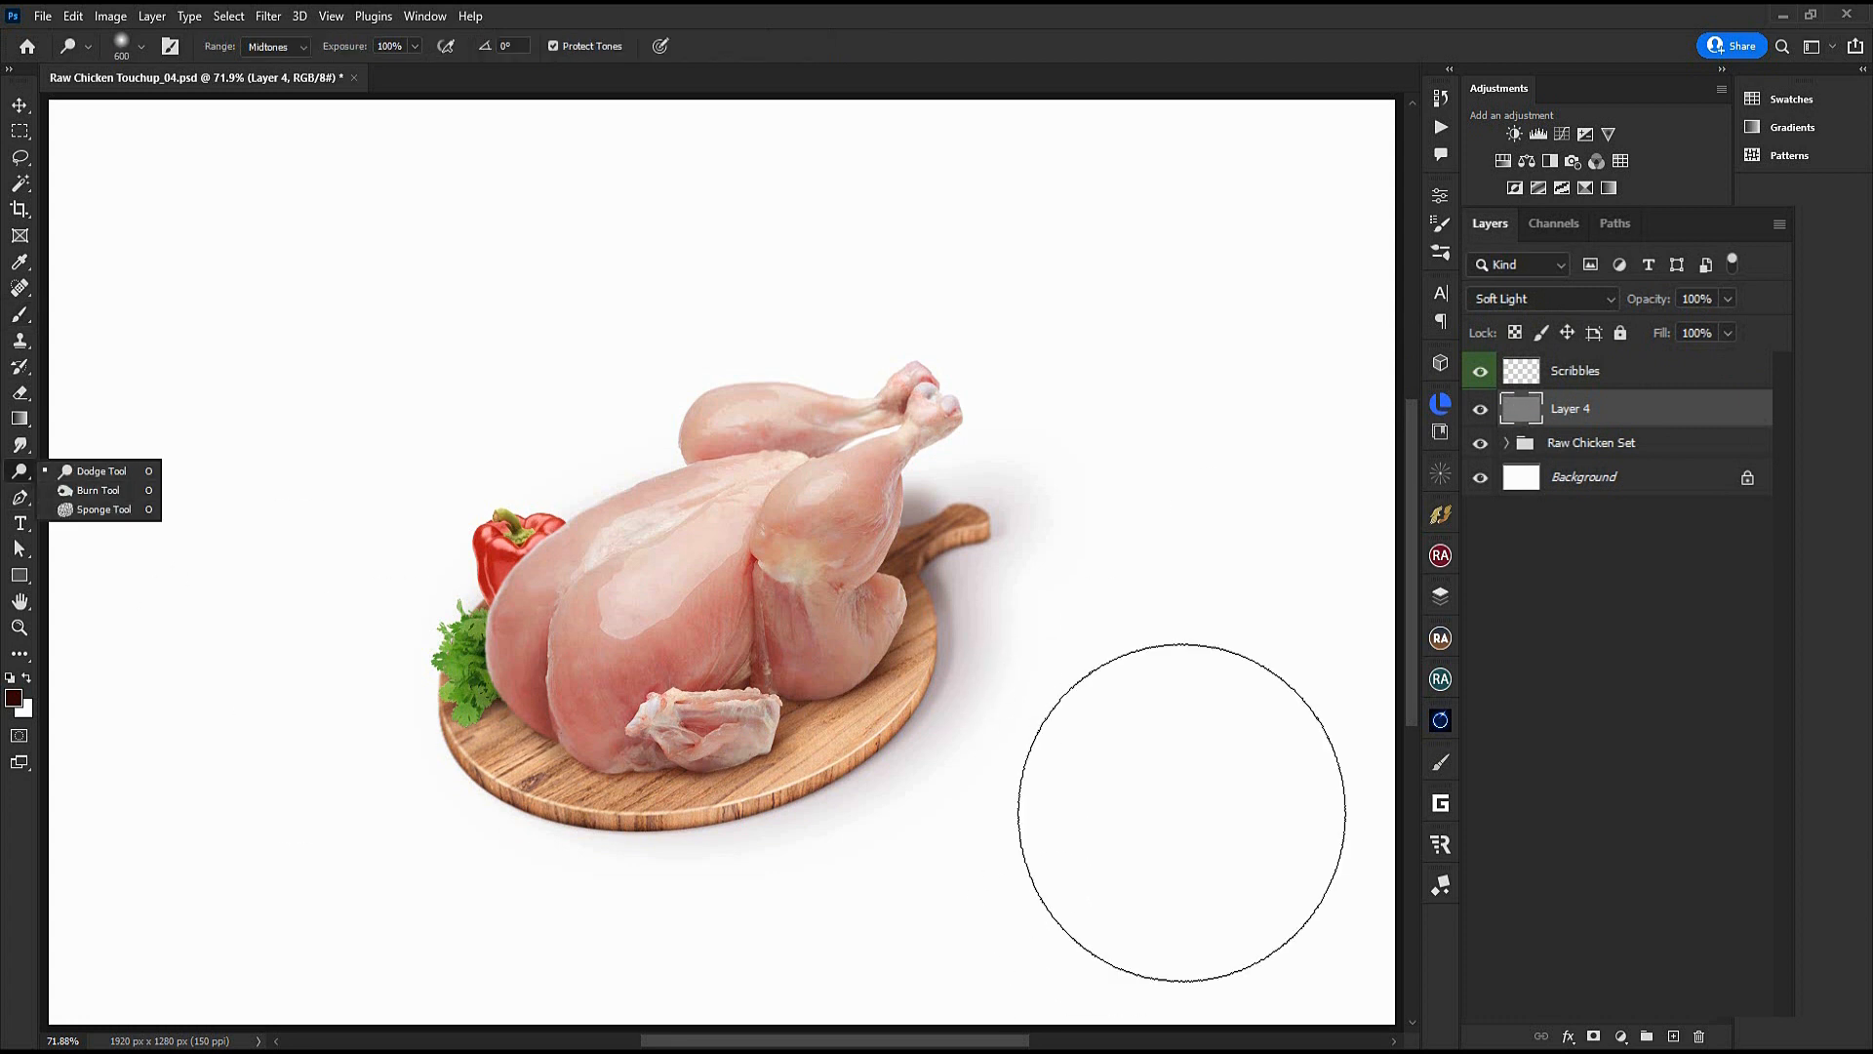
key("bracketleft")
key("5")
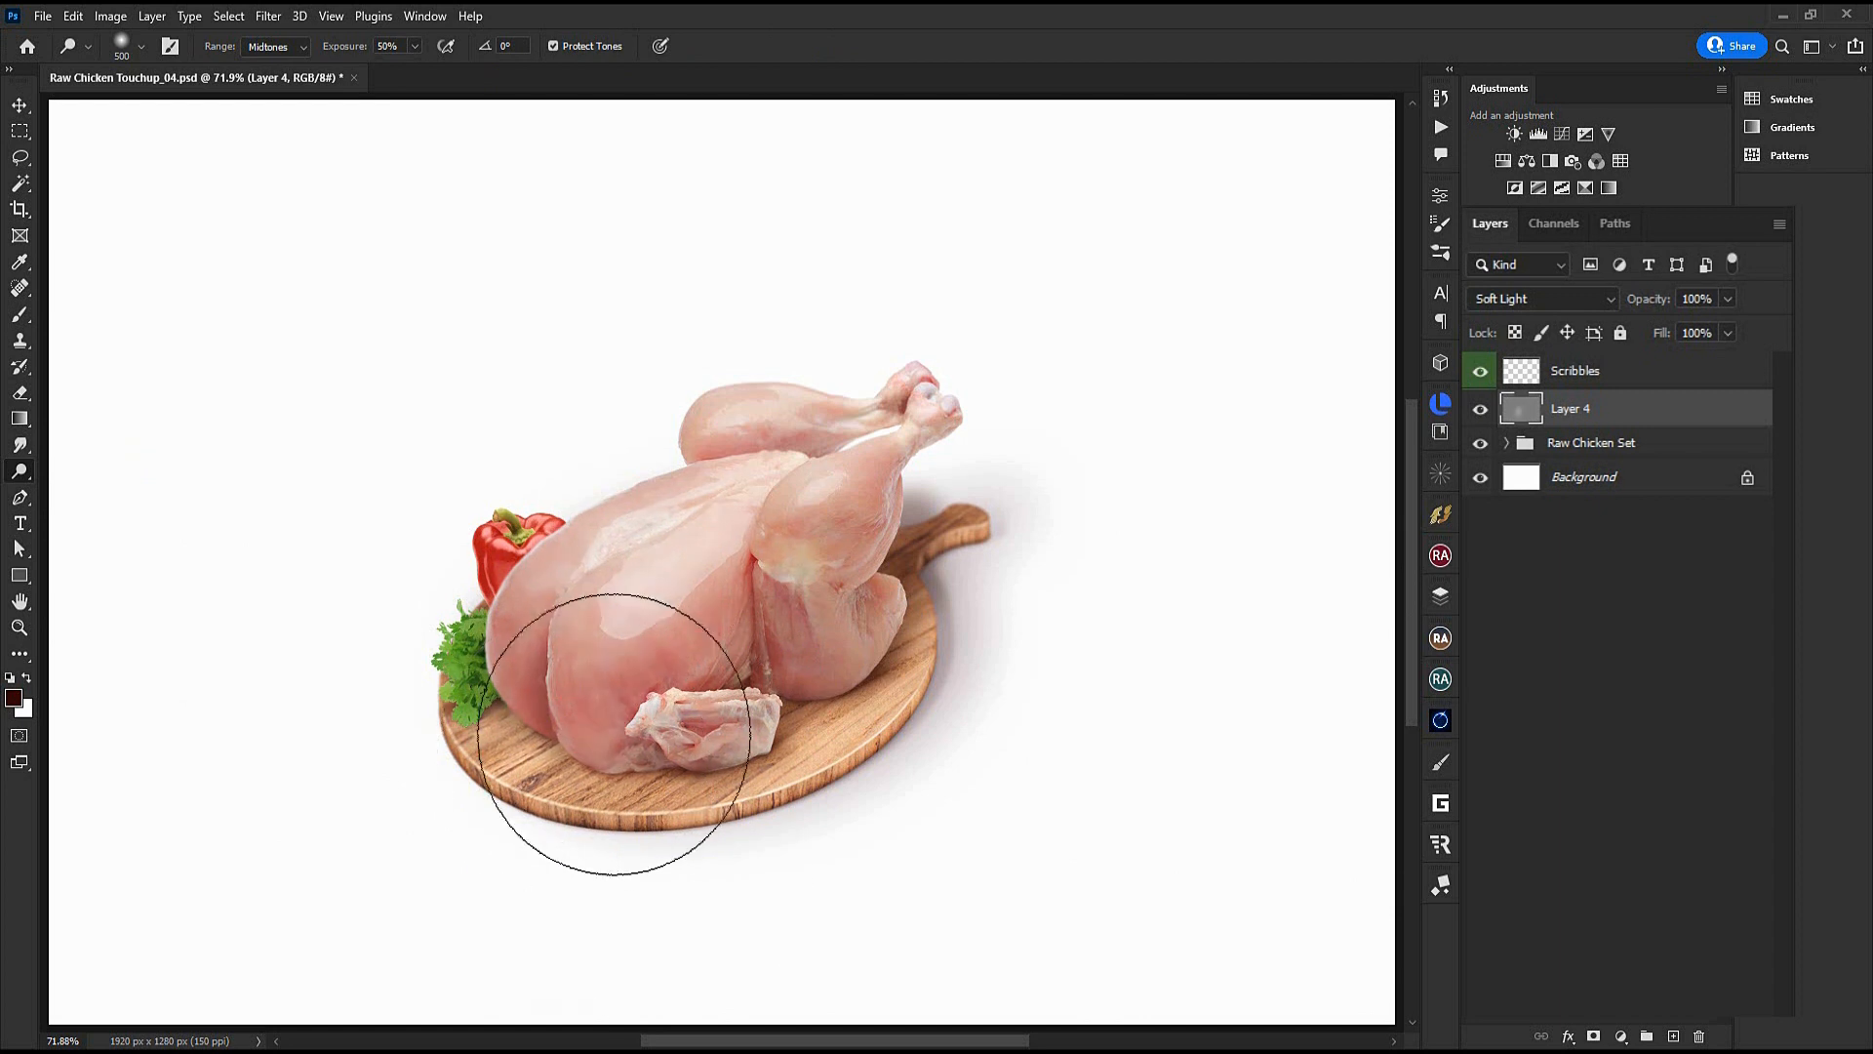
mouse_move(970, 677)
left_mouse_down()
mouse_move(920, 606)
mouse_move(970, 615)
left_mouse_up()
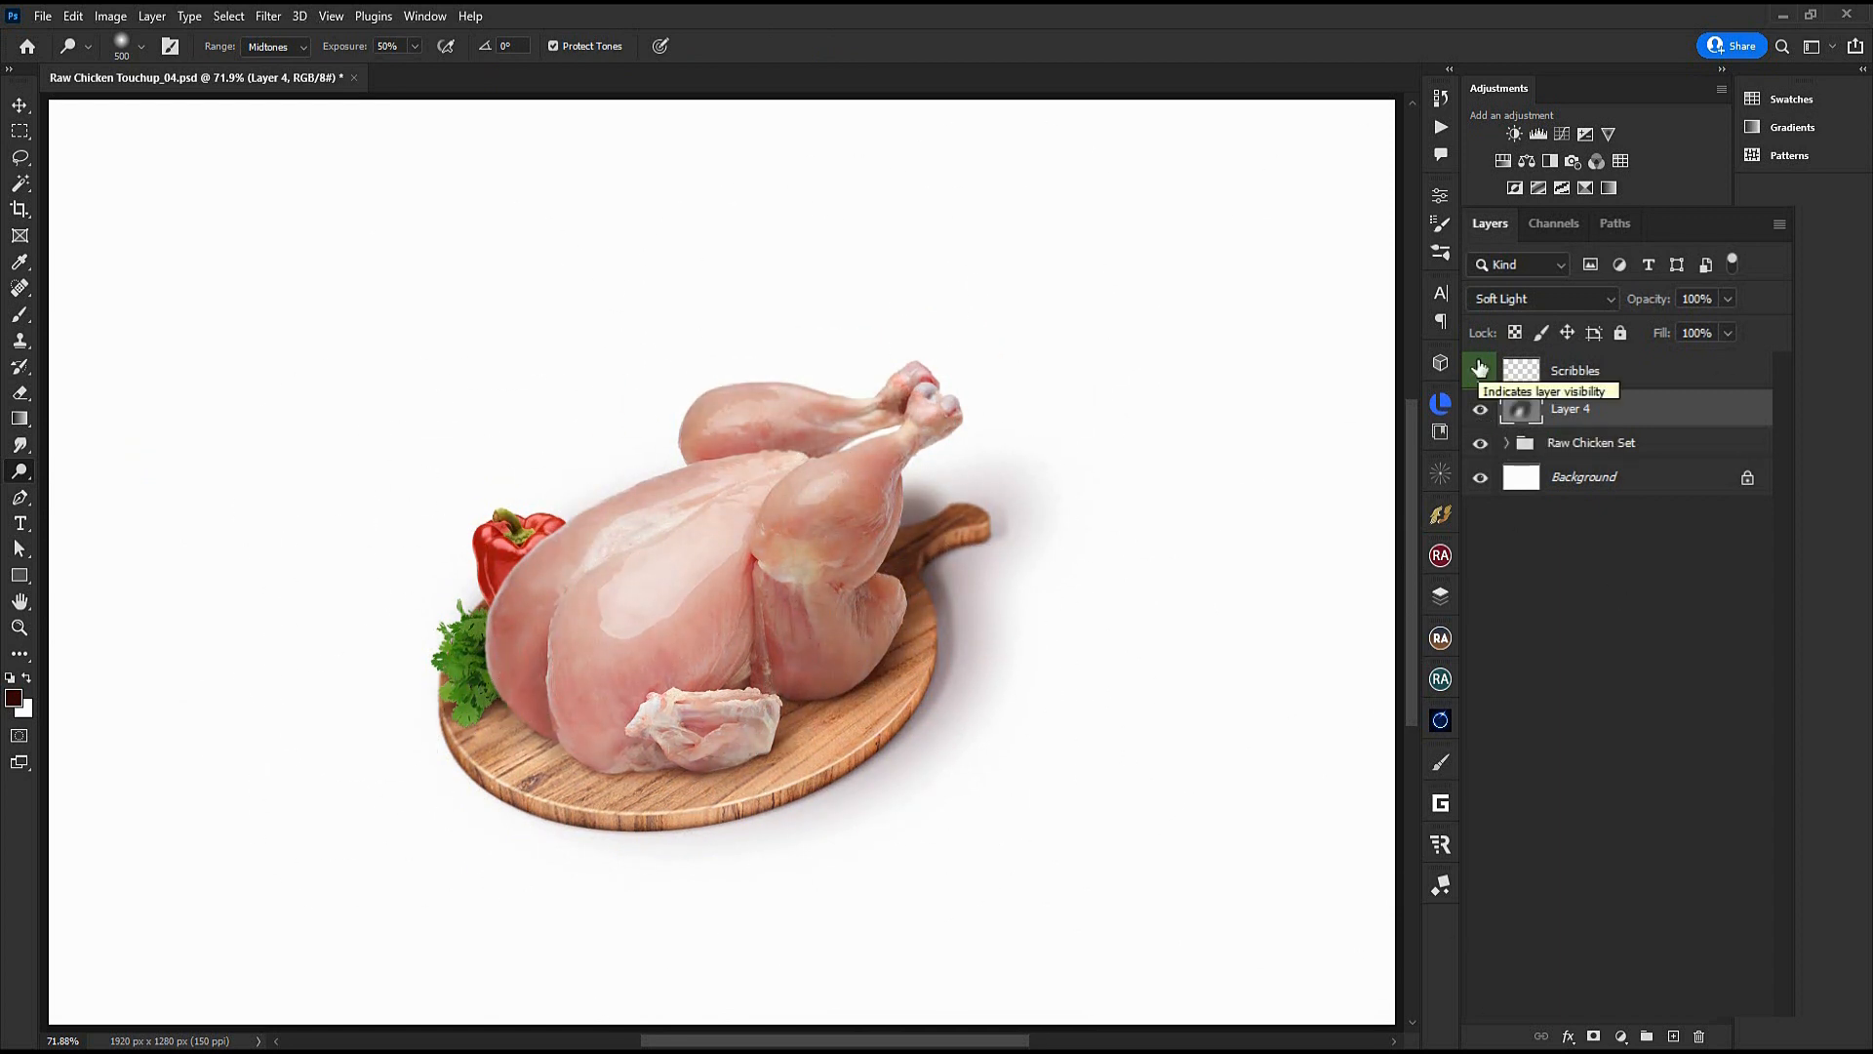
Compare the image with and without the dodge-and-burn layer, set its opacity to 40% and clip it to Raw Chicken Set
left_click(1481, 410)
left_click(1481, 409)
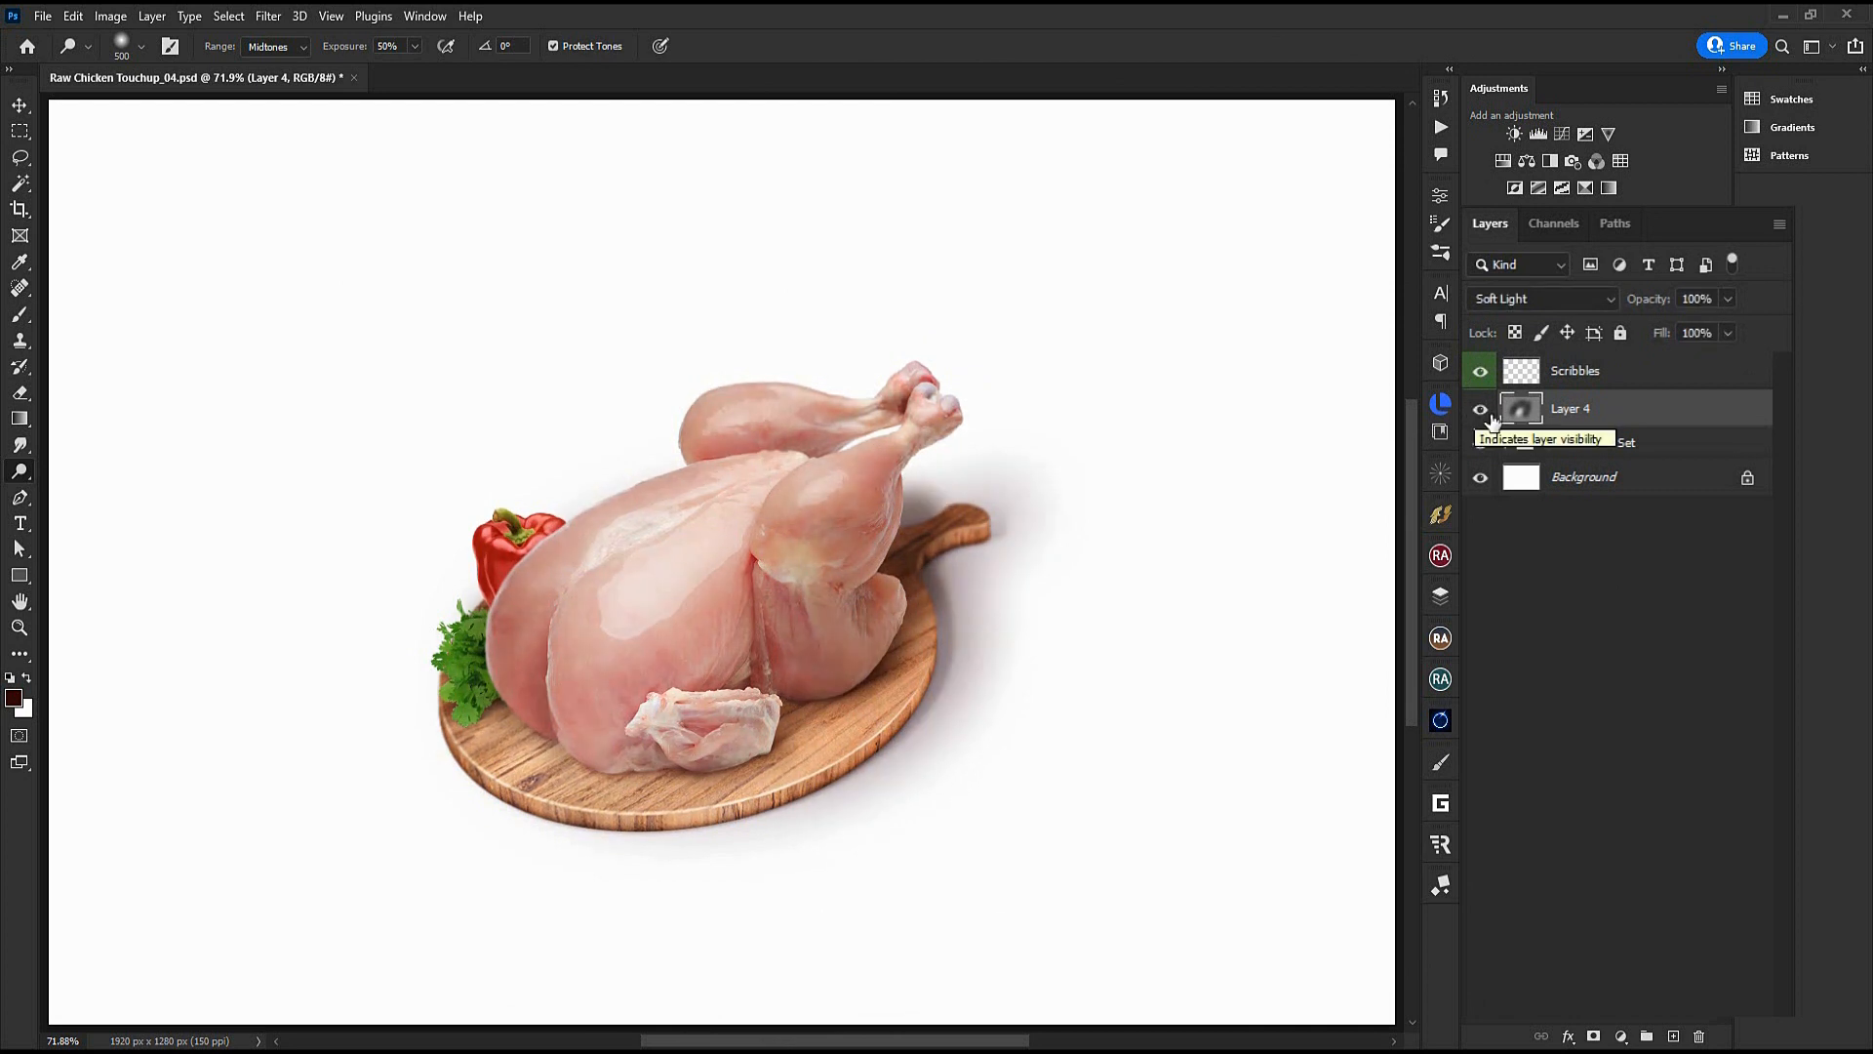
left_click(1717, 301)
type("40")
key("Return")
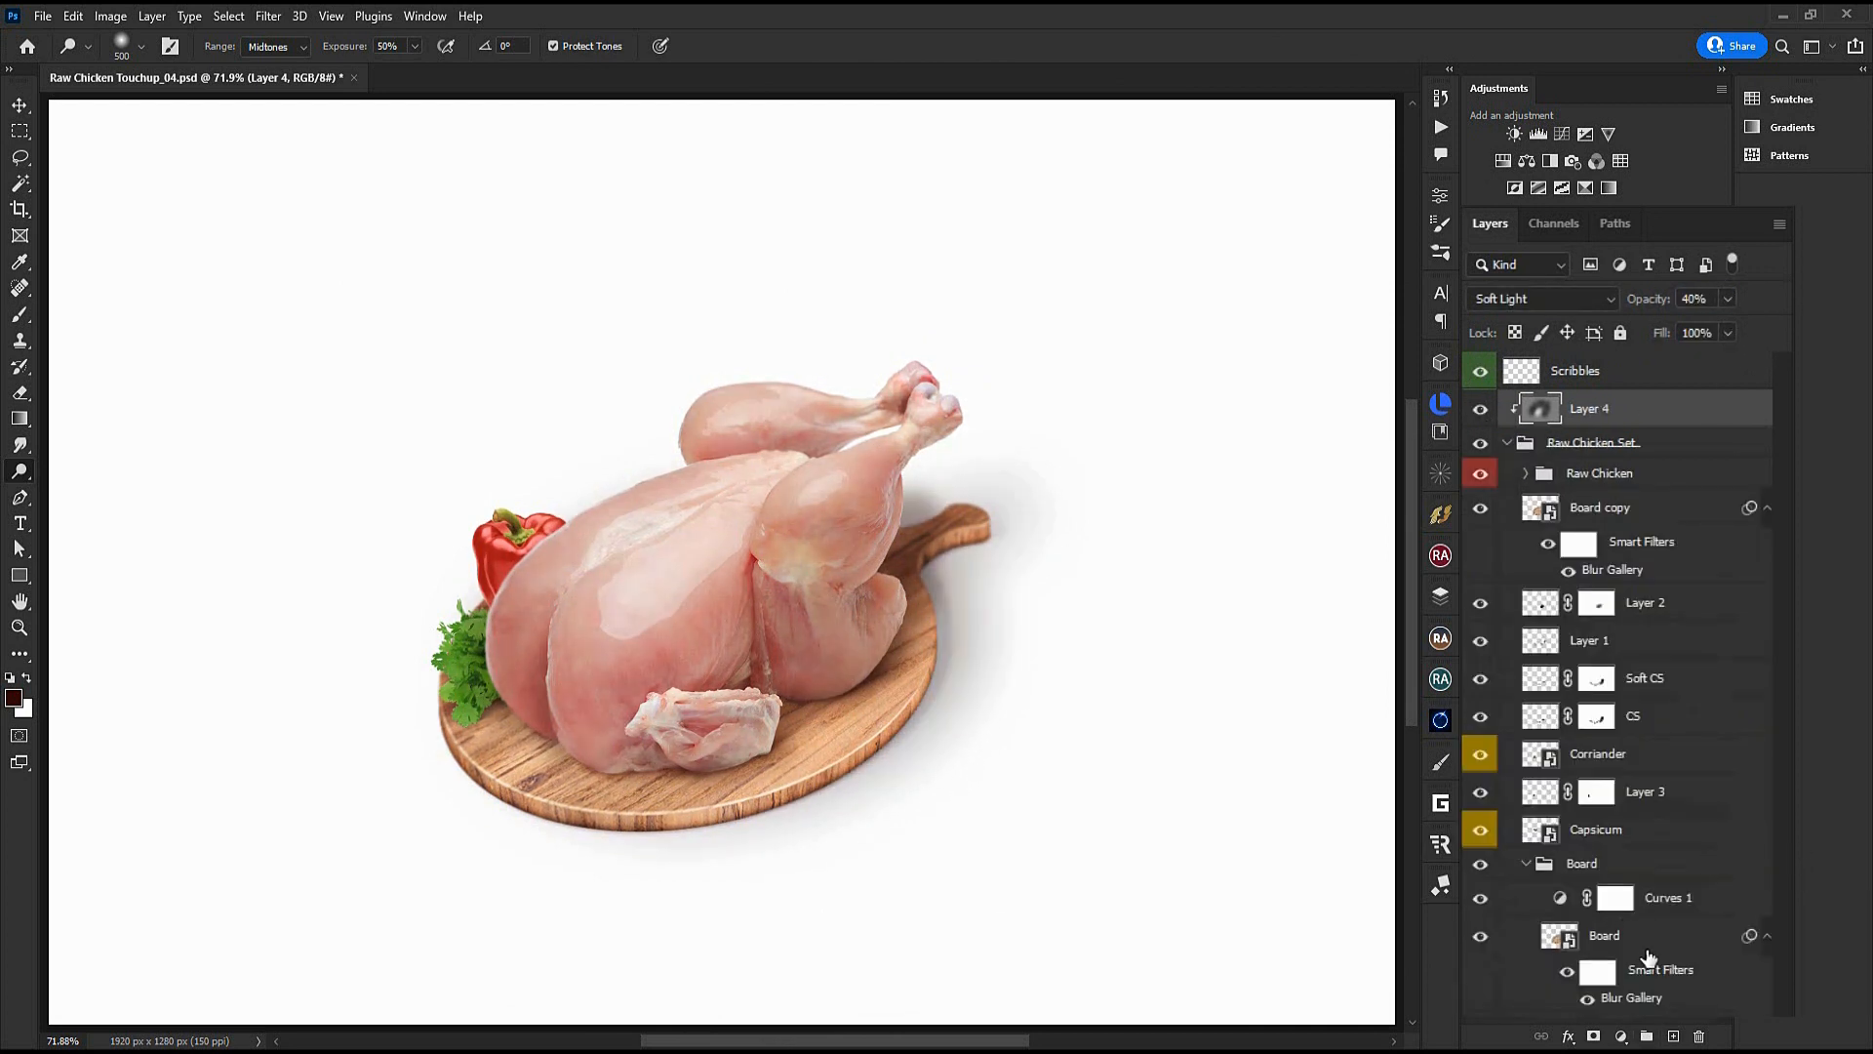
Duplicate the Raw Chicken layer, darken the copy with an RGB curve from 156 to 99, and hide it behind a black mask
left_click(1673, 546)
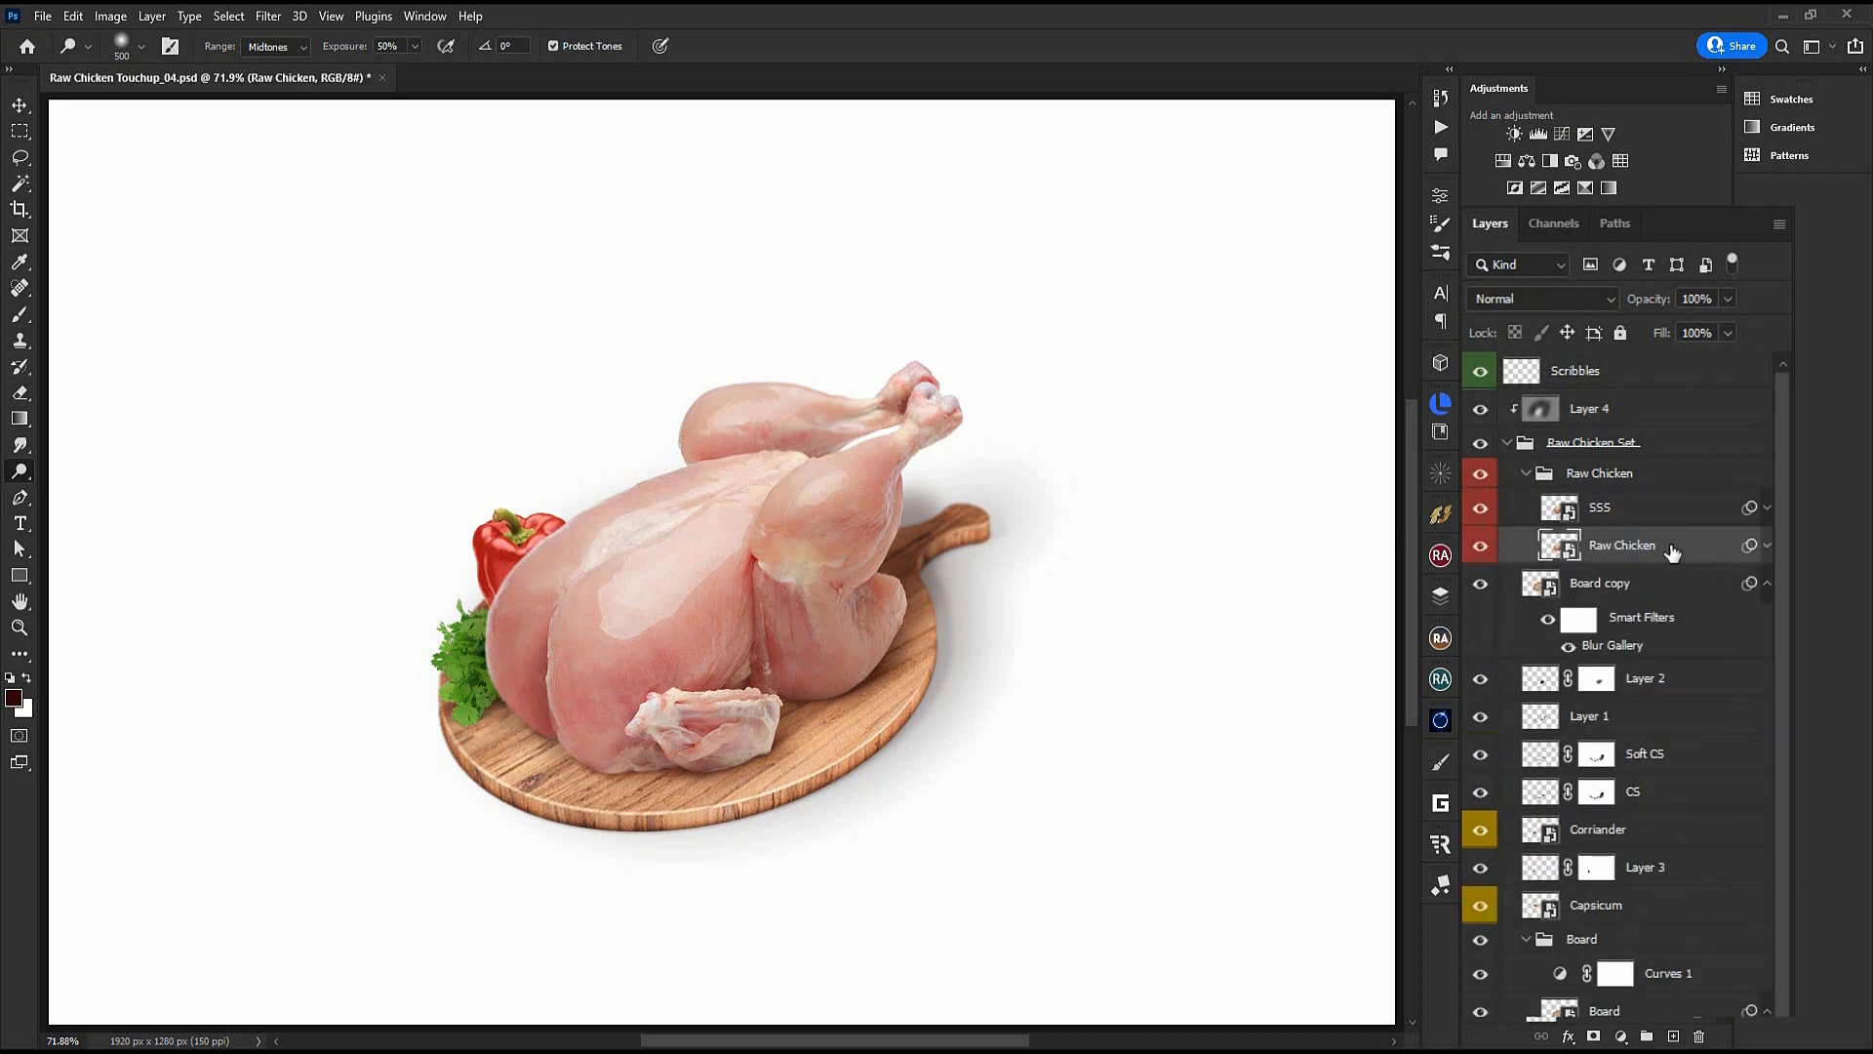
key("ctrl+j")
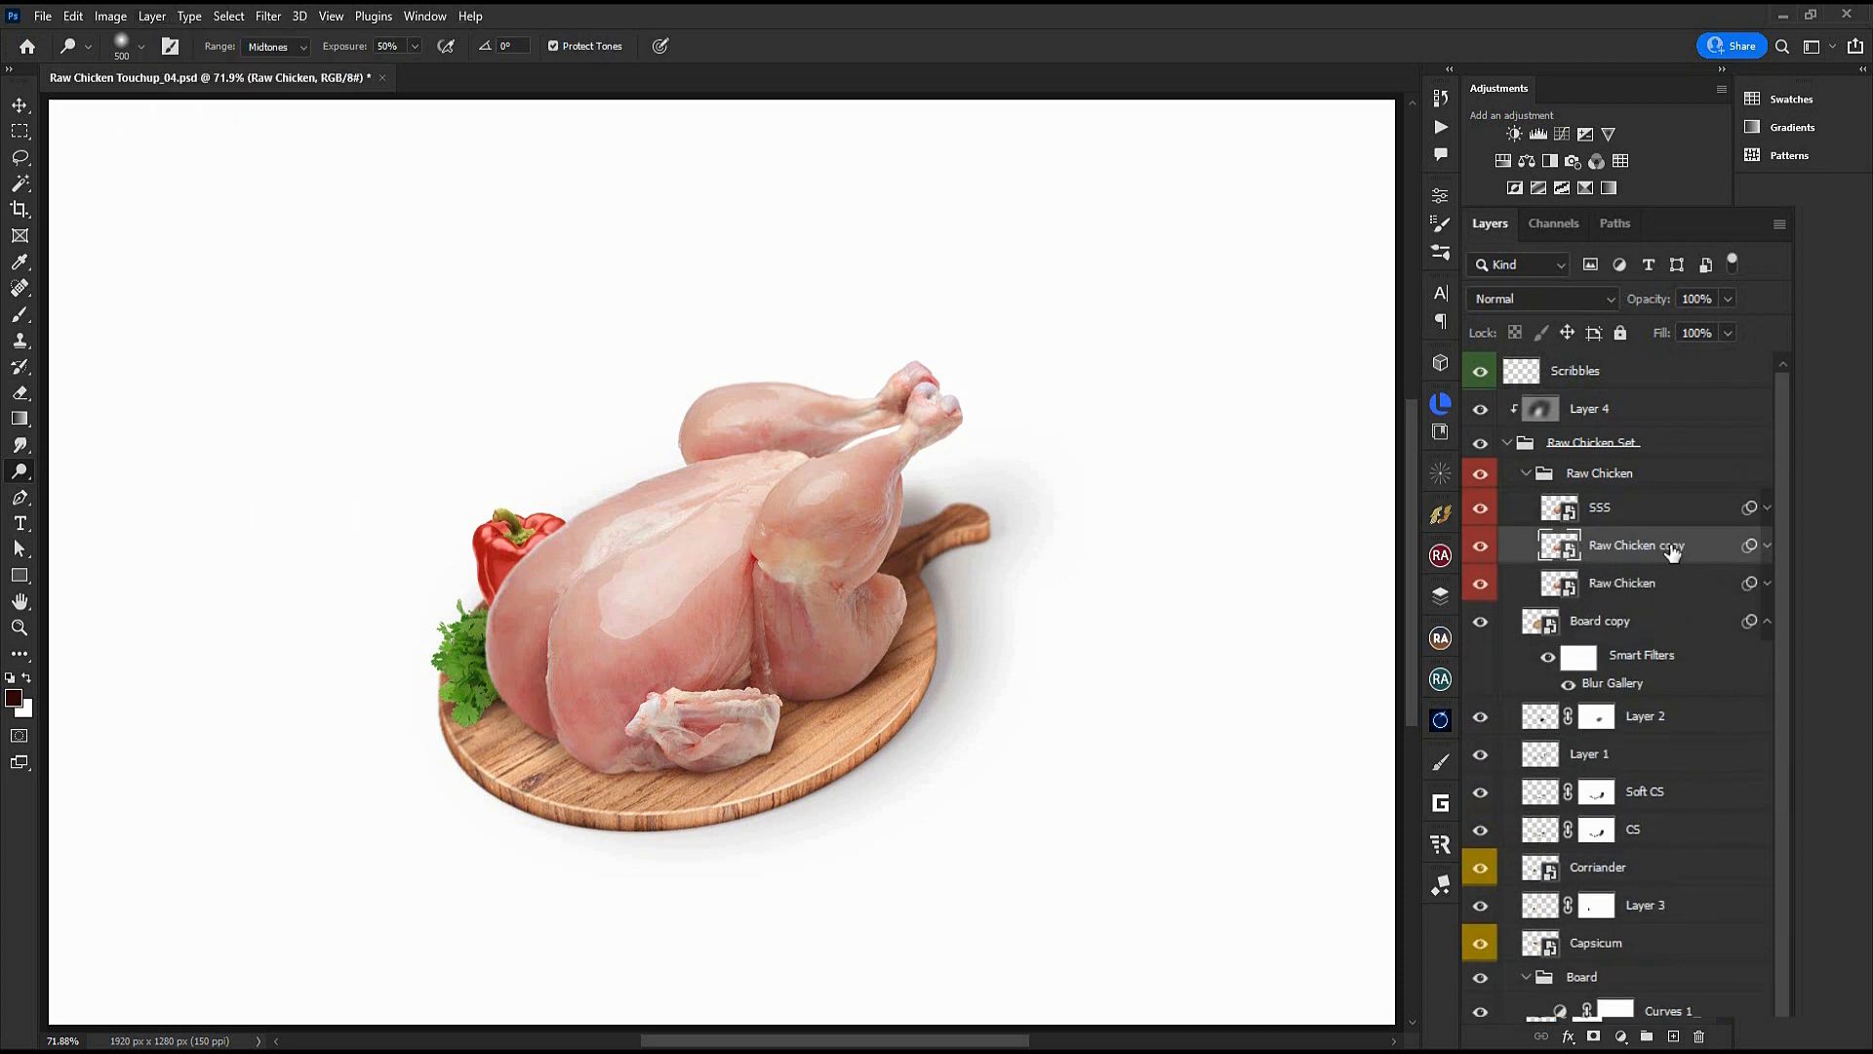
key("ctrl+z")
key("ctrl+j")
key("ctrl+m")
left_click_drag(1356, 430, 1363, 483)
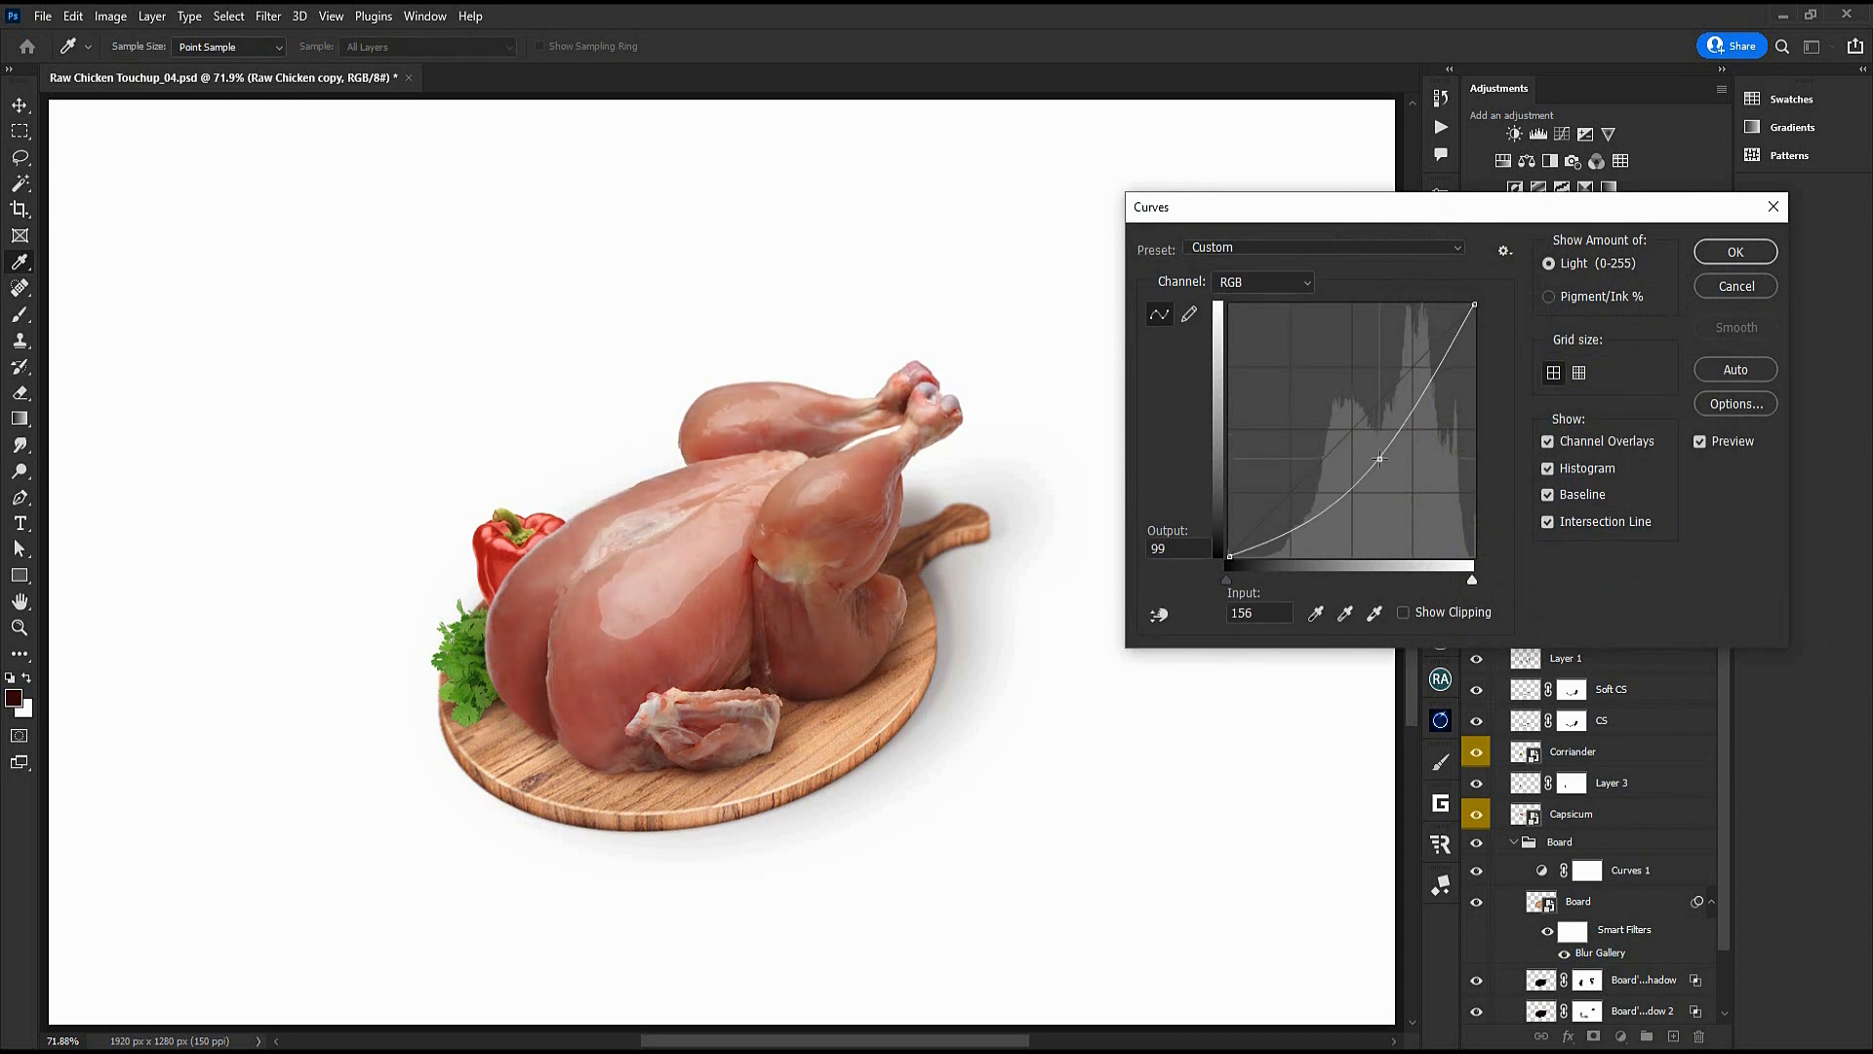
key("Return")
left_click(1594, 1036, "alt")
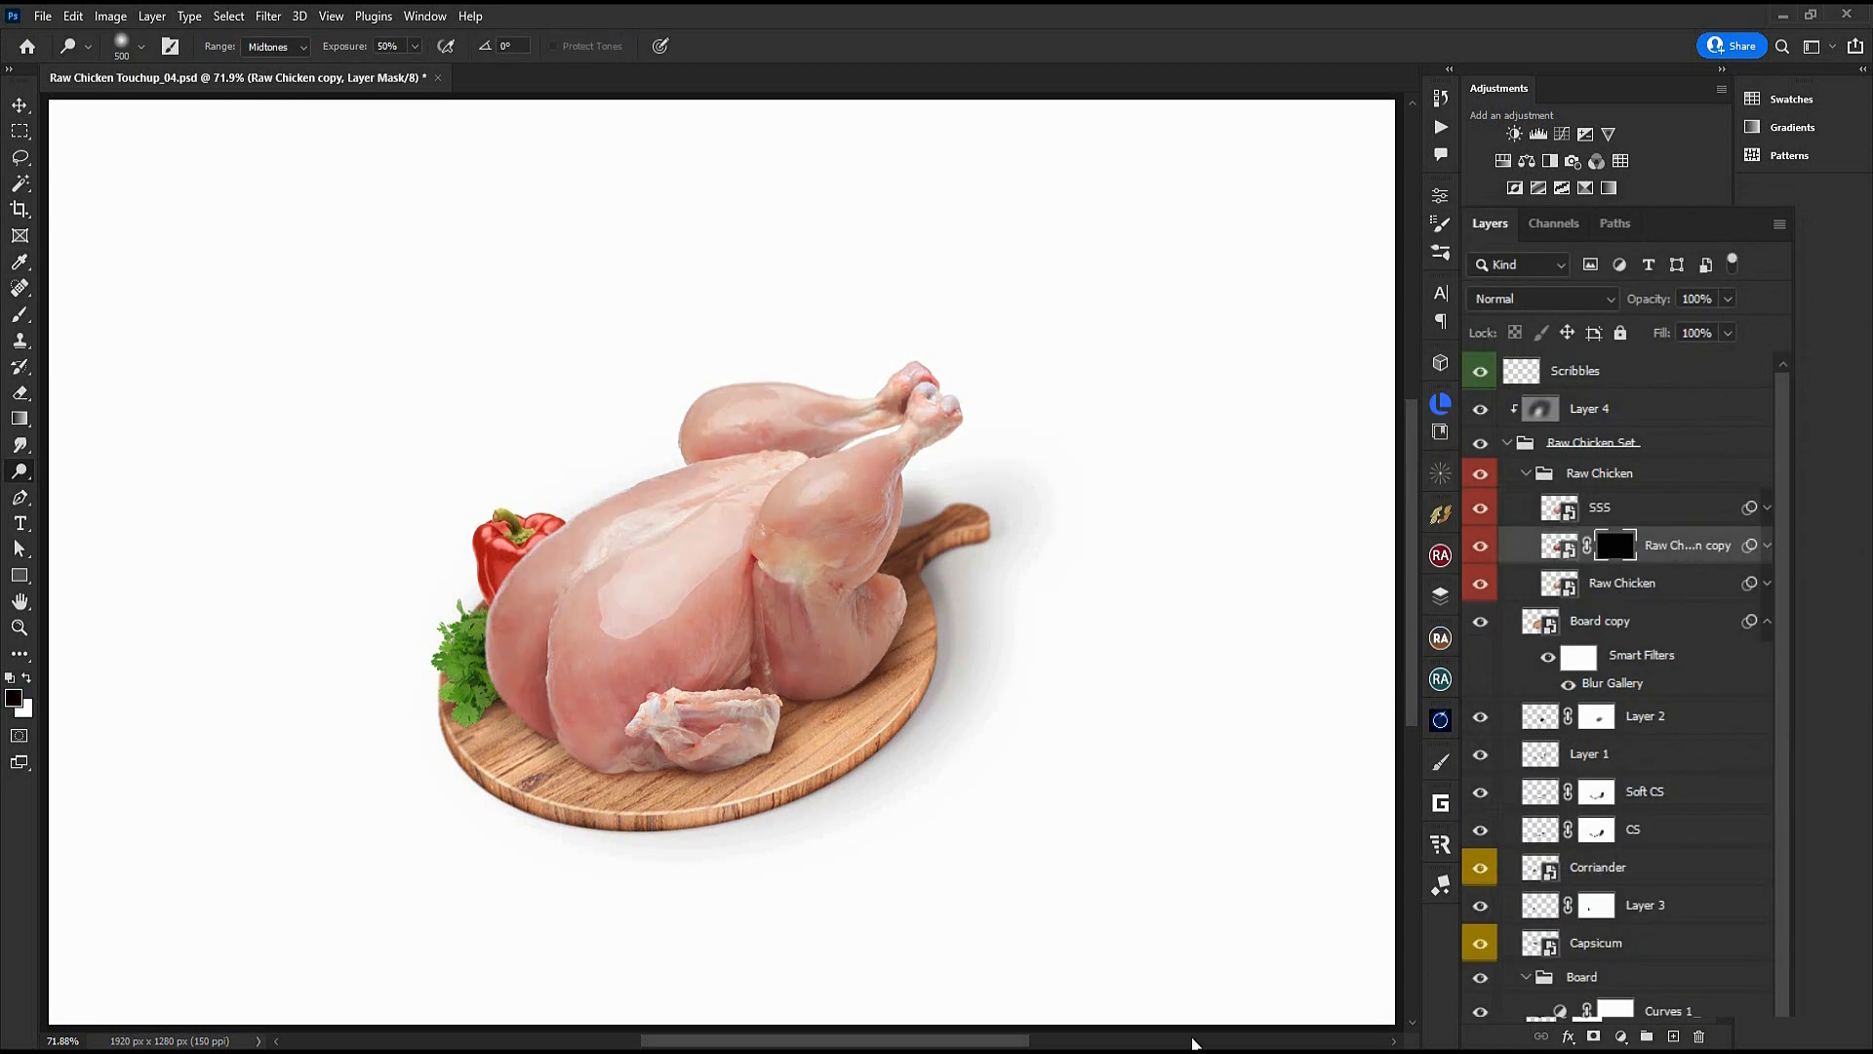
Paint white into the copy's mask with a 175 px brush at 30% opacity to darken the chicken's side nearest the board's shadow
key("bracketleft")
key("bracketleft")
key("bracketleft")
key("bracketleft")
key("bracketleft")
key("x")
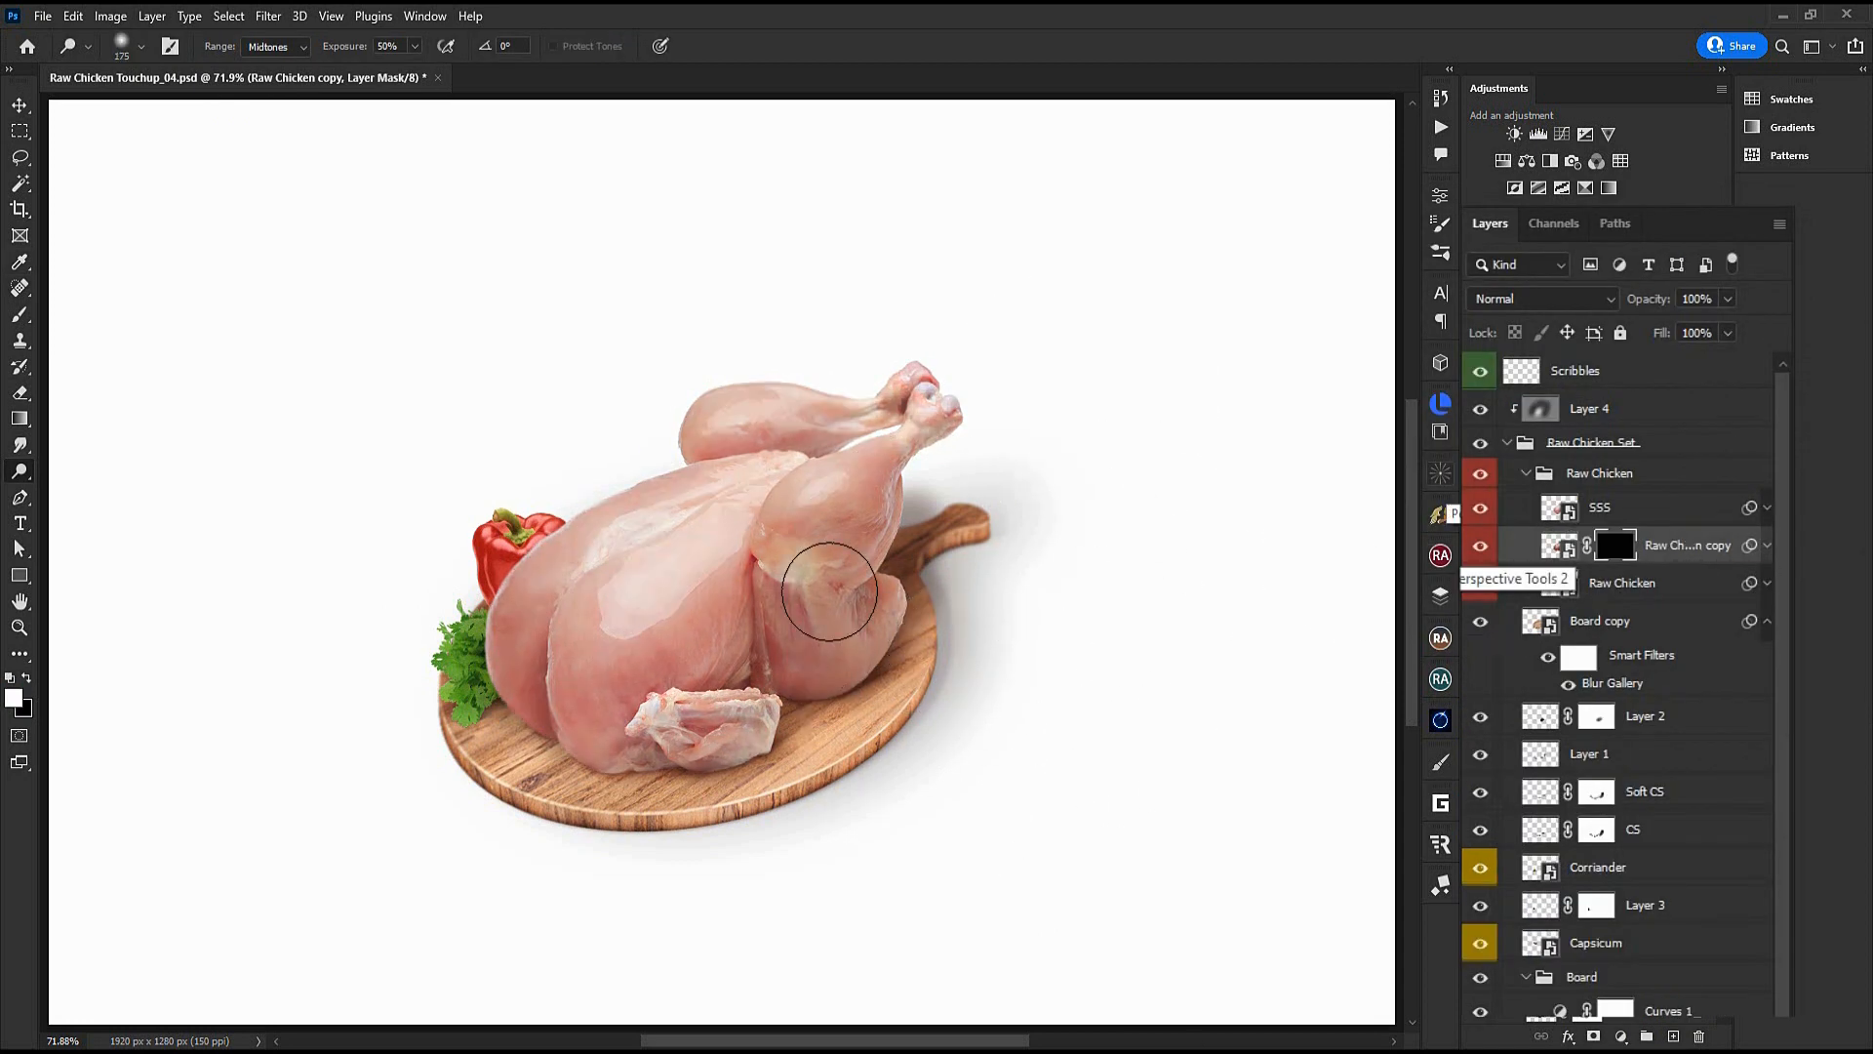
key("b")
left_click_drag(944, 616, 945, 647)
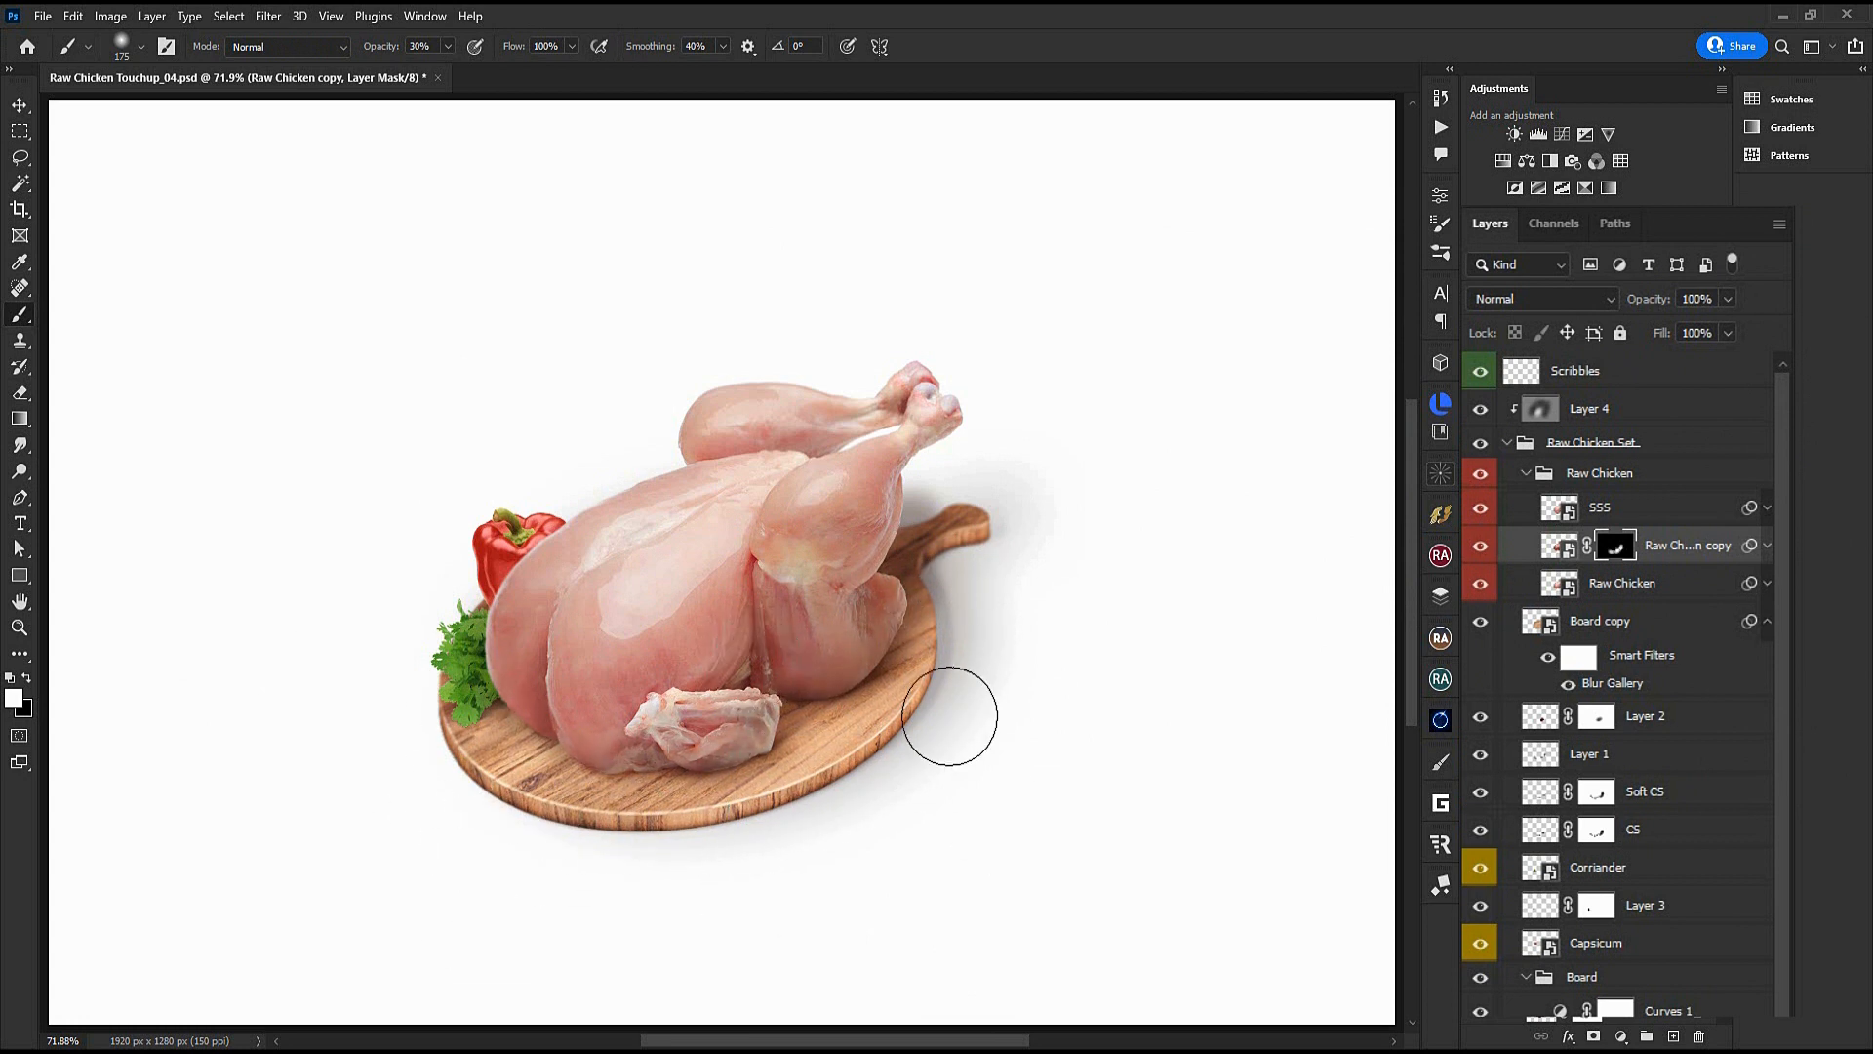
Reduce the brush to 50 px and refine the darkening mask around the chicken's front thigh
key("bracketleft")
key("bracketleft")
key("bracketleft")
key("bracketleft")
key("bracketleft")
key("bracketleft")
key("bracketleft")
key("bracketleft")
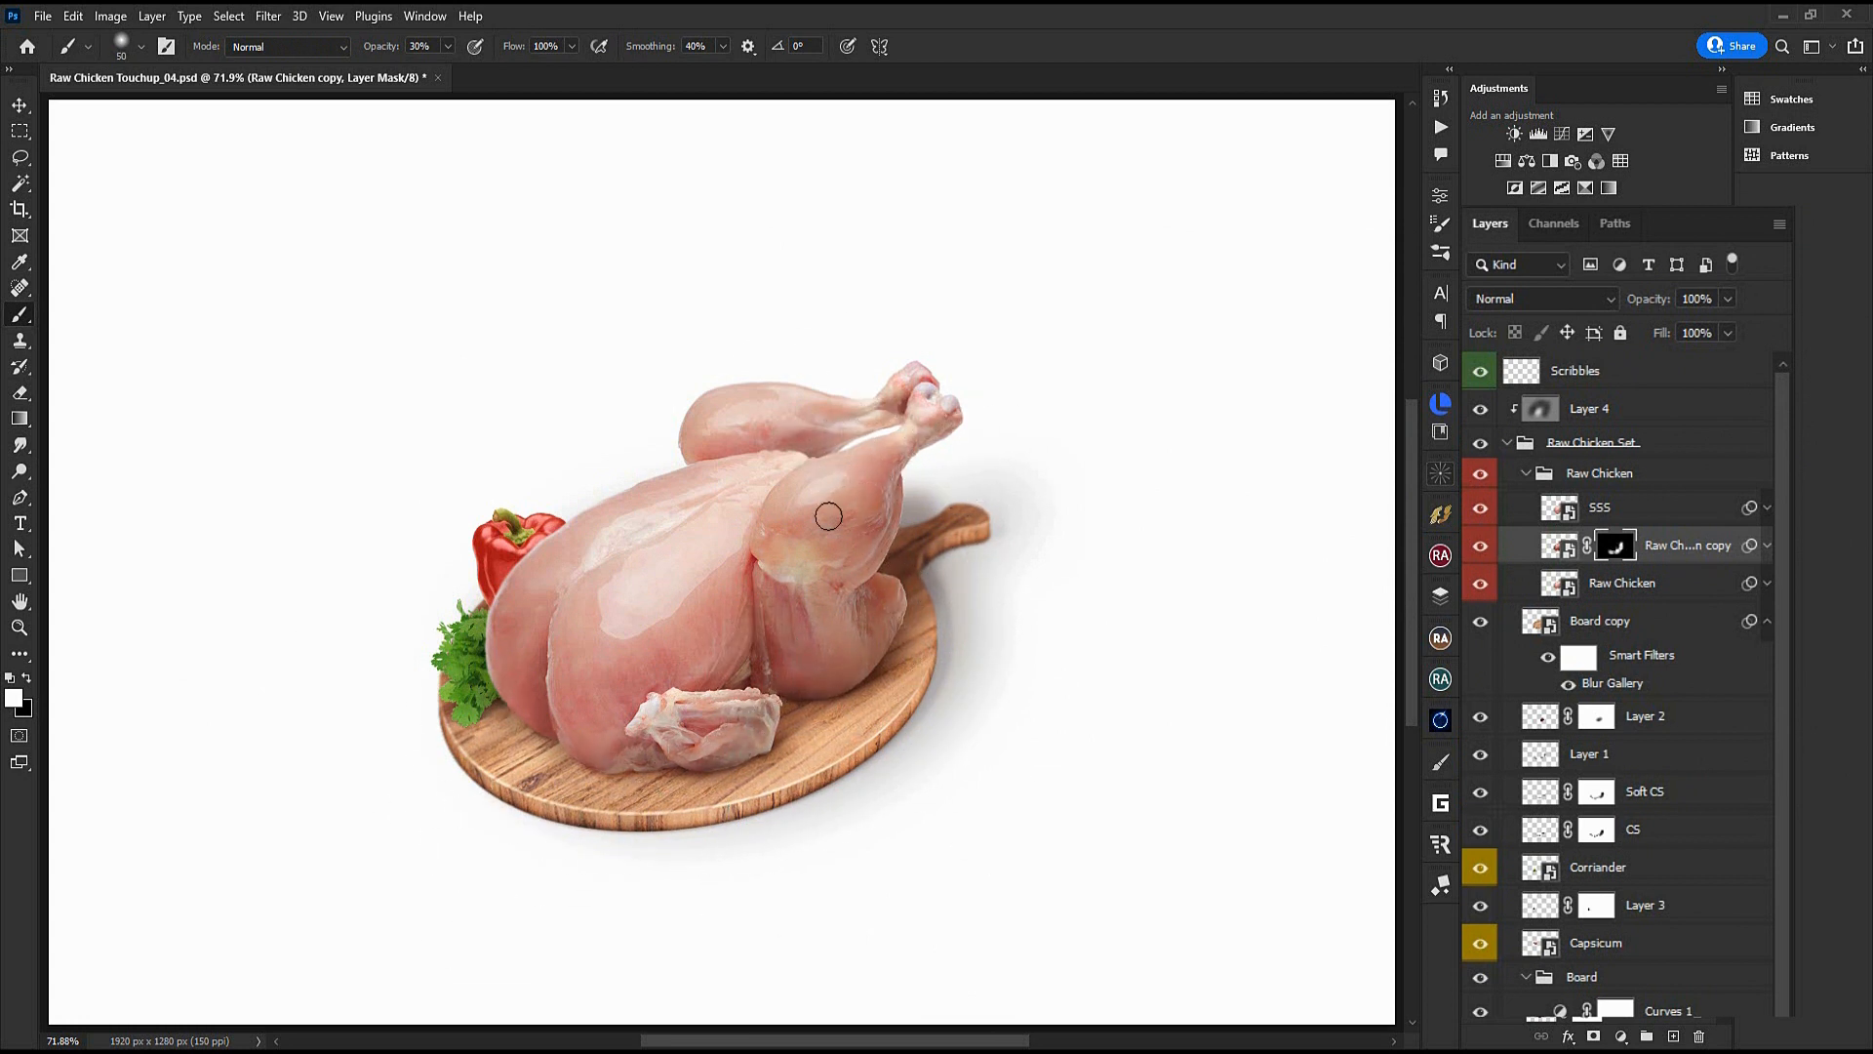
Enlarge the brush to 175 px and clip the darkened copy to the Raw Chicken layer below
key("bracketright")
key("bracketright")
key("bracketright")
key("bracketright")
key("bracketright")
key("bracketright")
key("bracketright")
key("bracketright")
left_click(1646, 554, "alt")
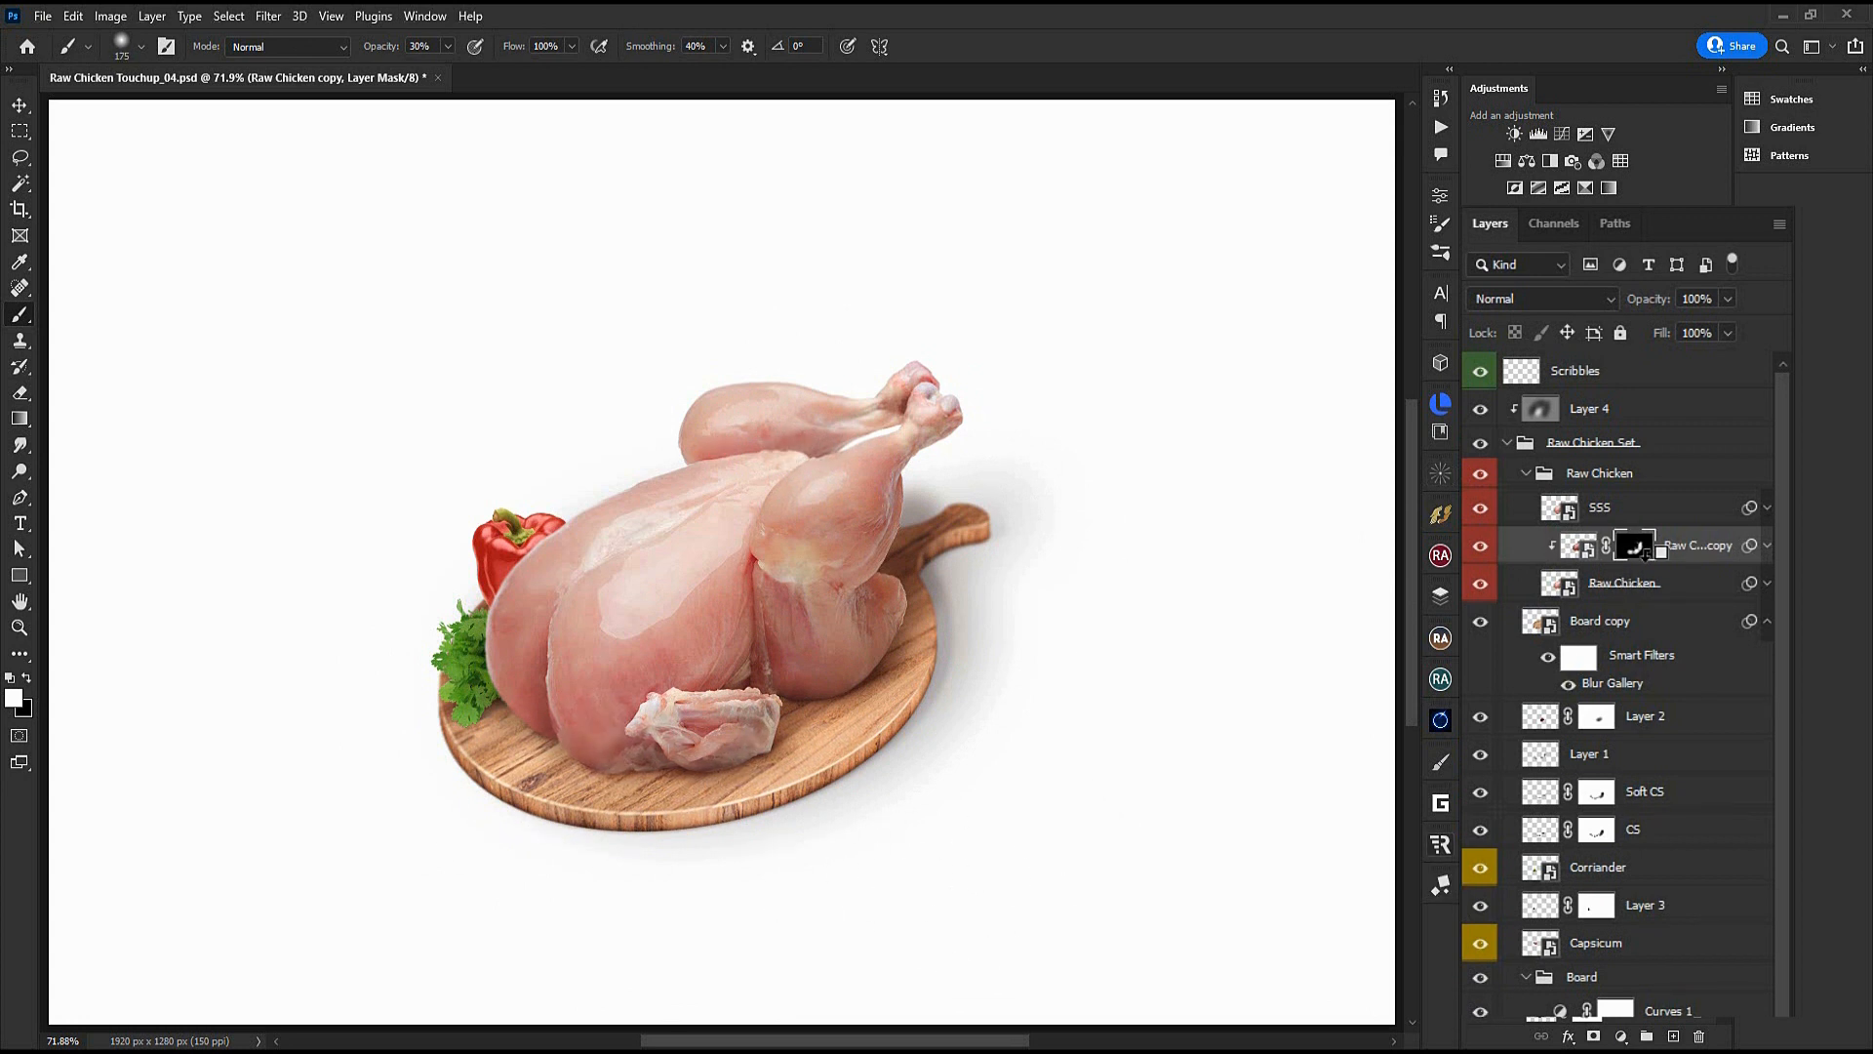
Move the darkened Raw Chicken copy above the SSS layer and set it to Multiply at 21% opacity
key("ctrl+bracketright")
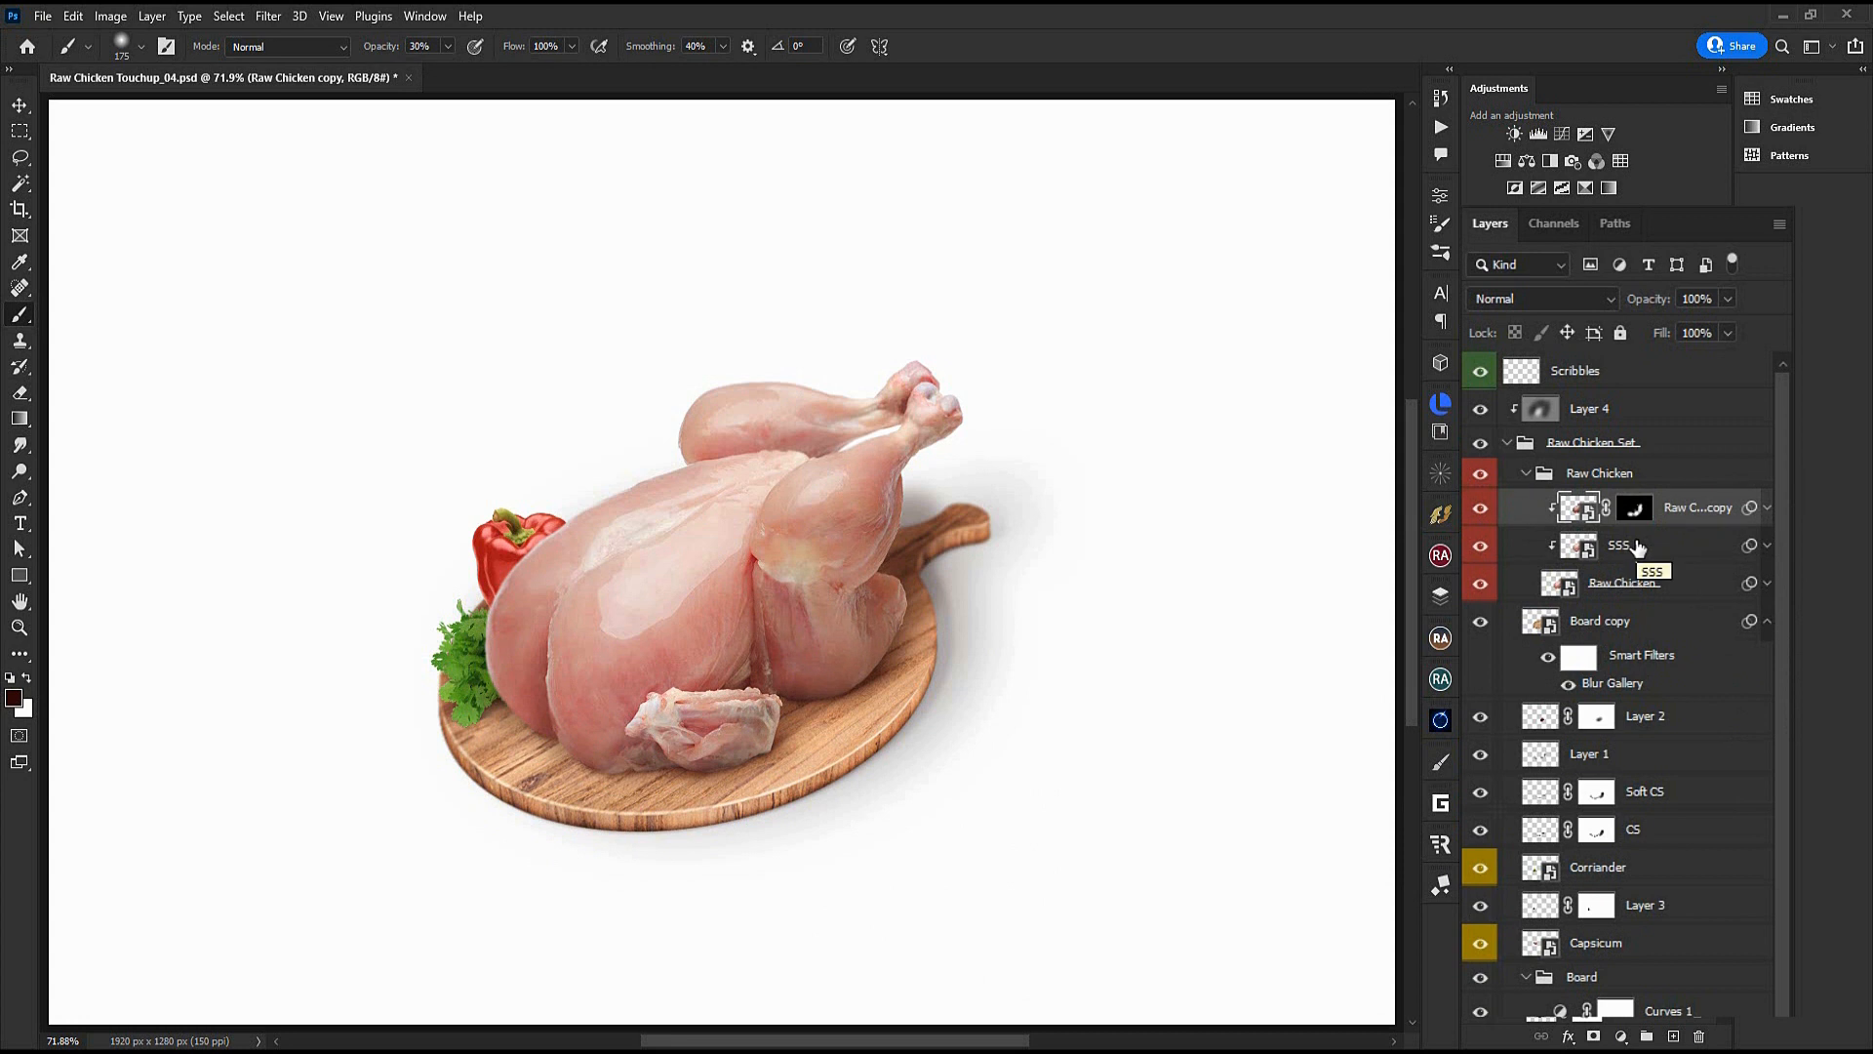
left_click(1521, 298)
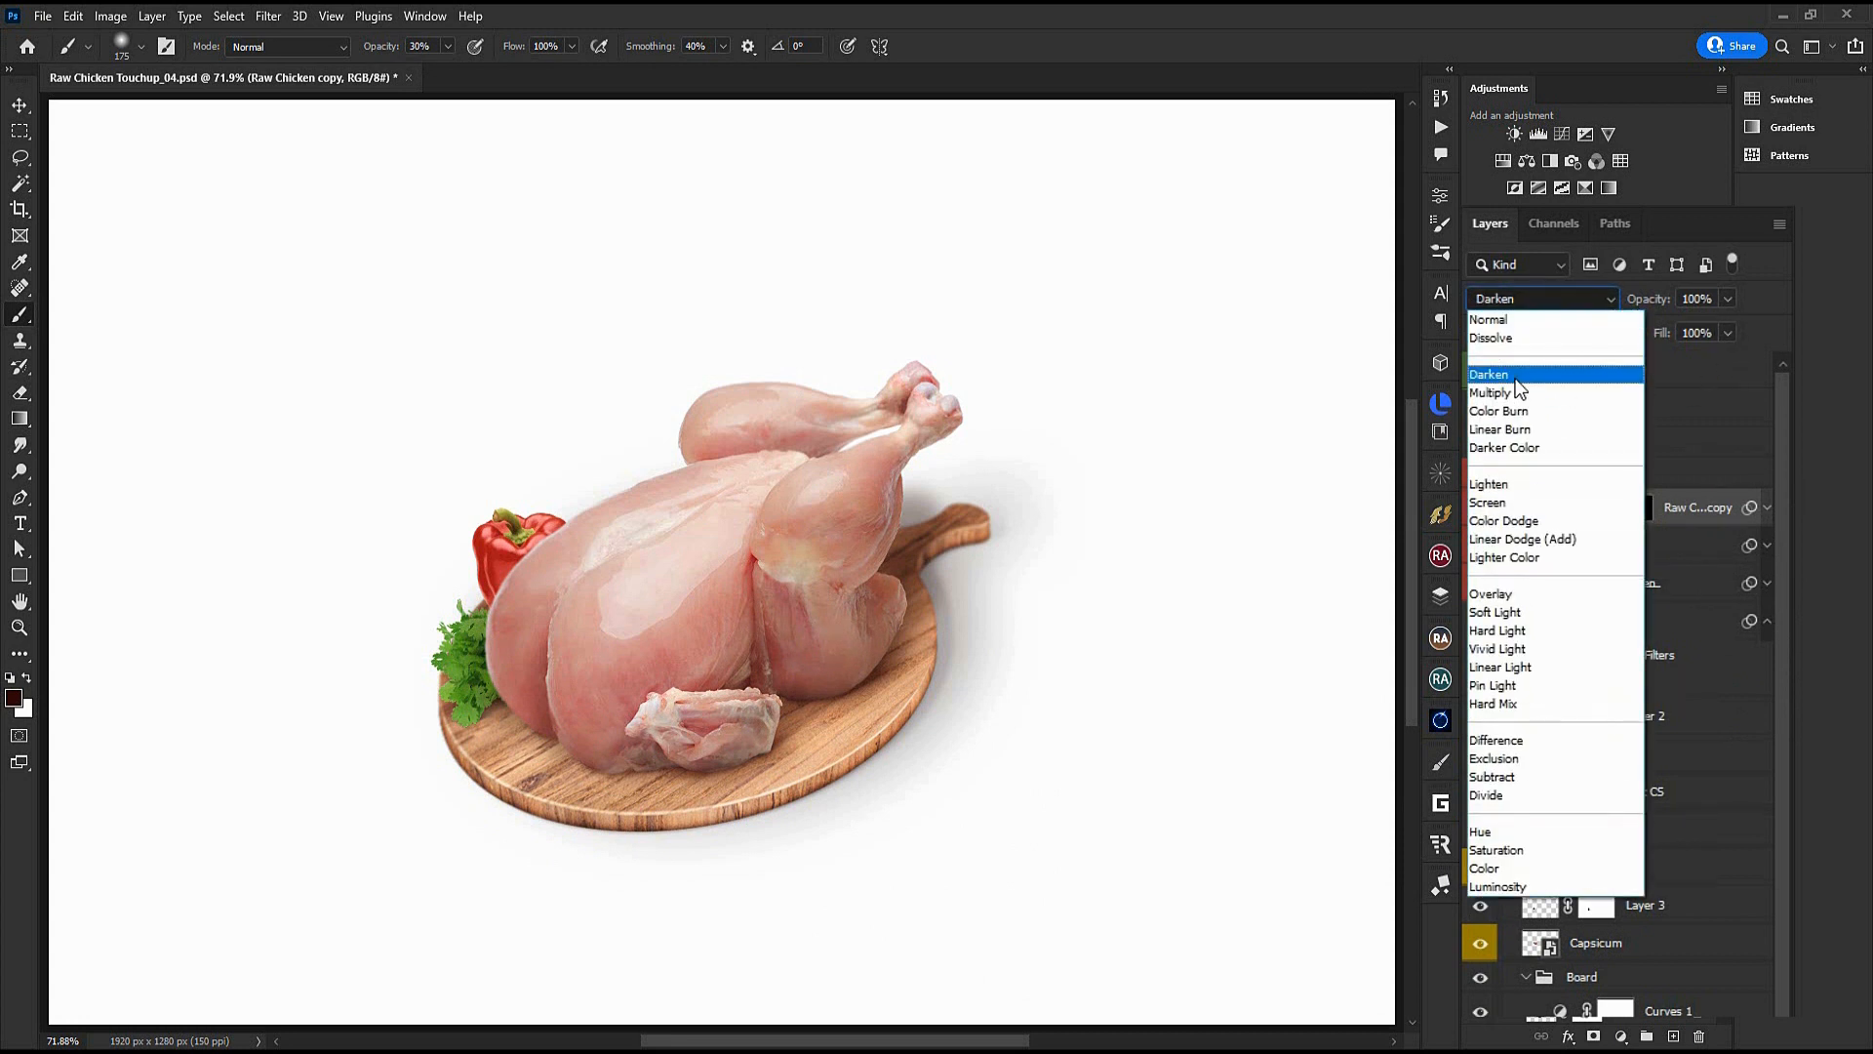
left_click(1514, 392)
Raise the red channel curve of the darkened Raw Chicken copy from input 120 to output 137
key("ctrl+m")
left_click(1263, 282)
left_click(1244, 333)
left_click(1344, 421)
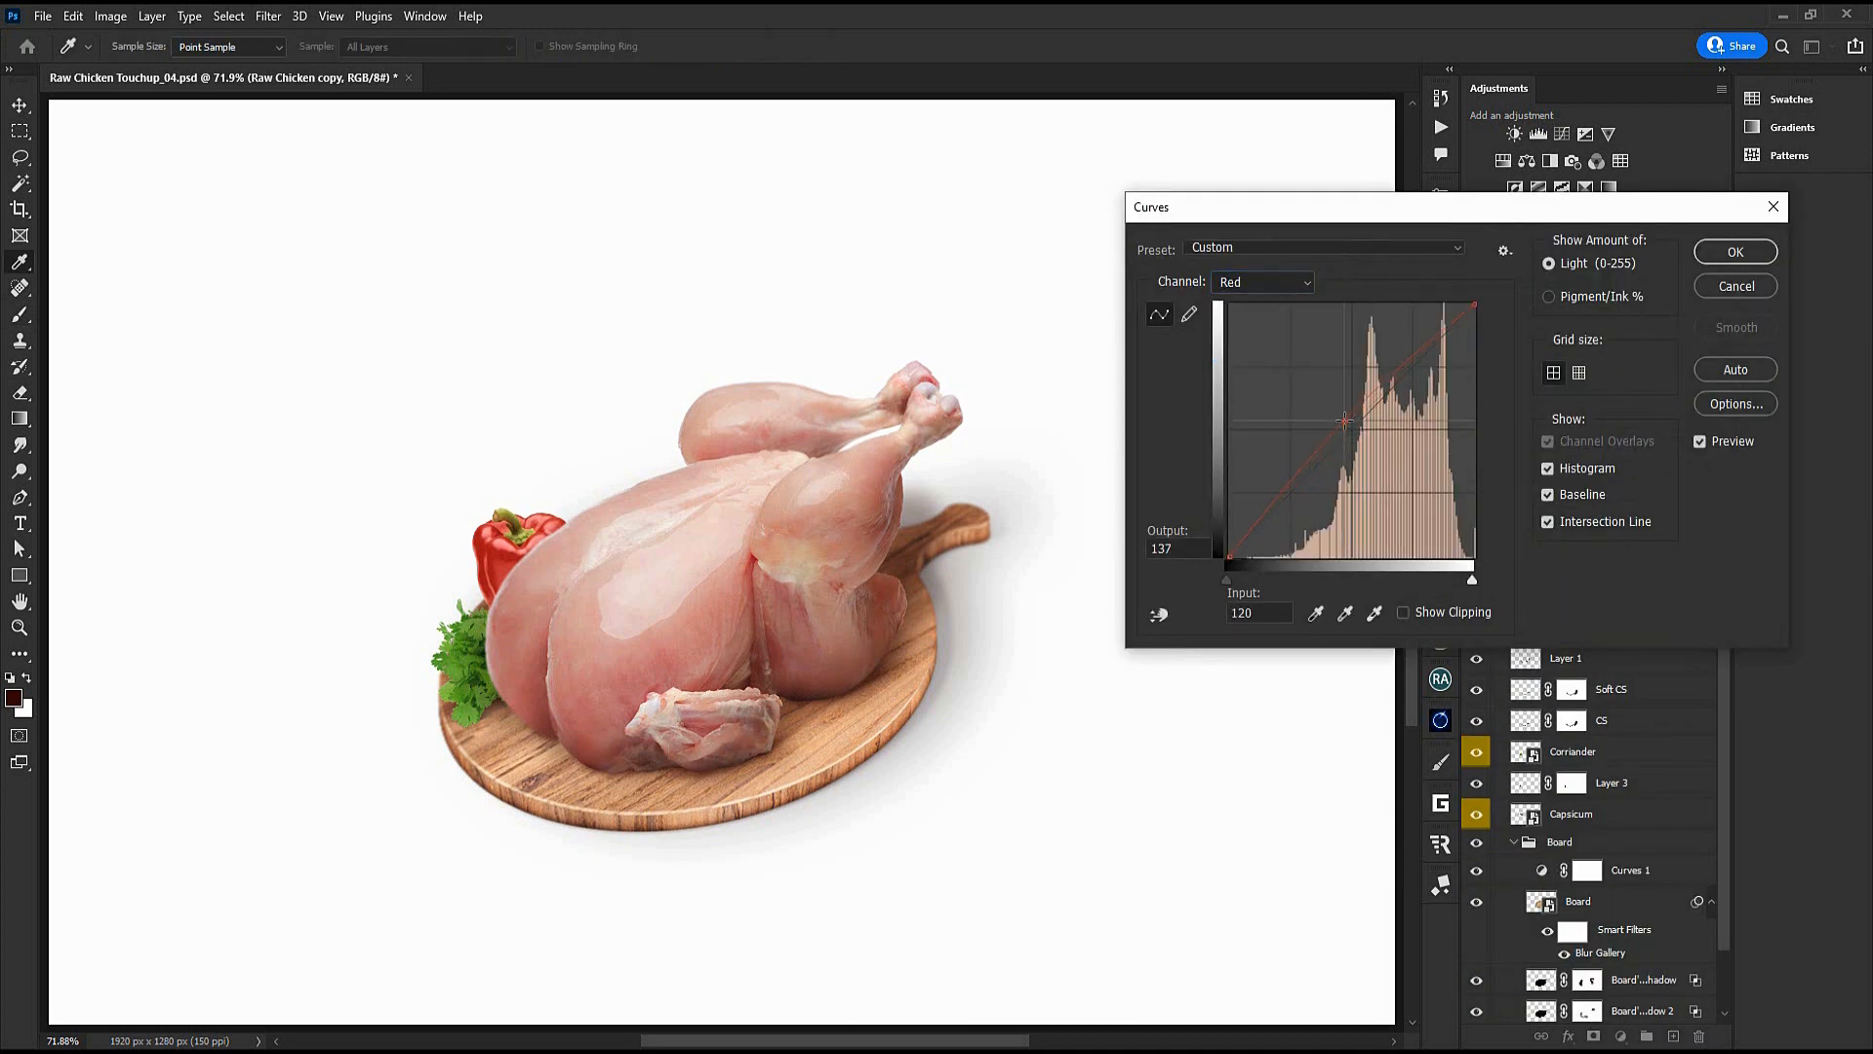
key("Return")
Increase the saturation of the darkened Raw Chicken copy with Hue/Saturation
key("ctrl+u")
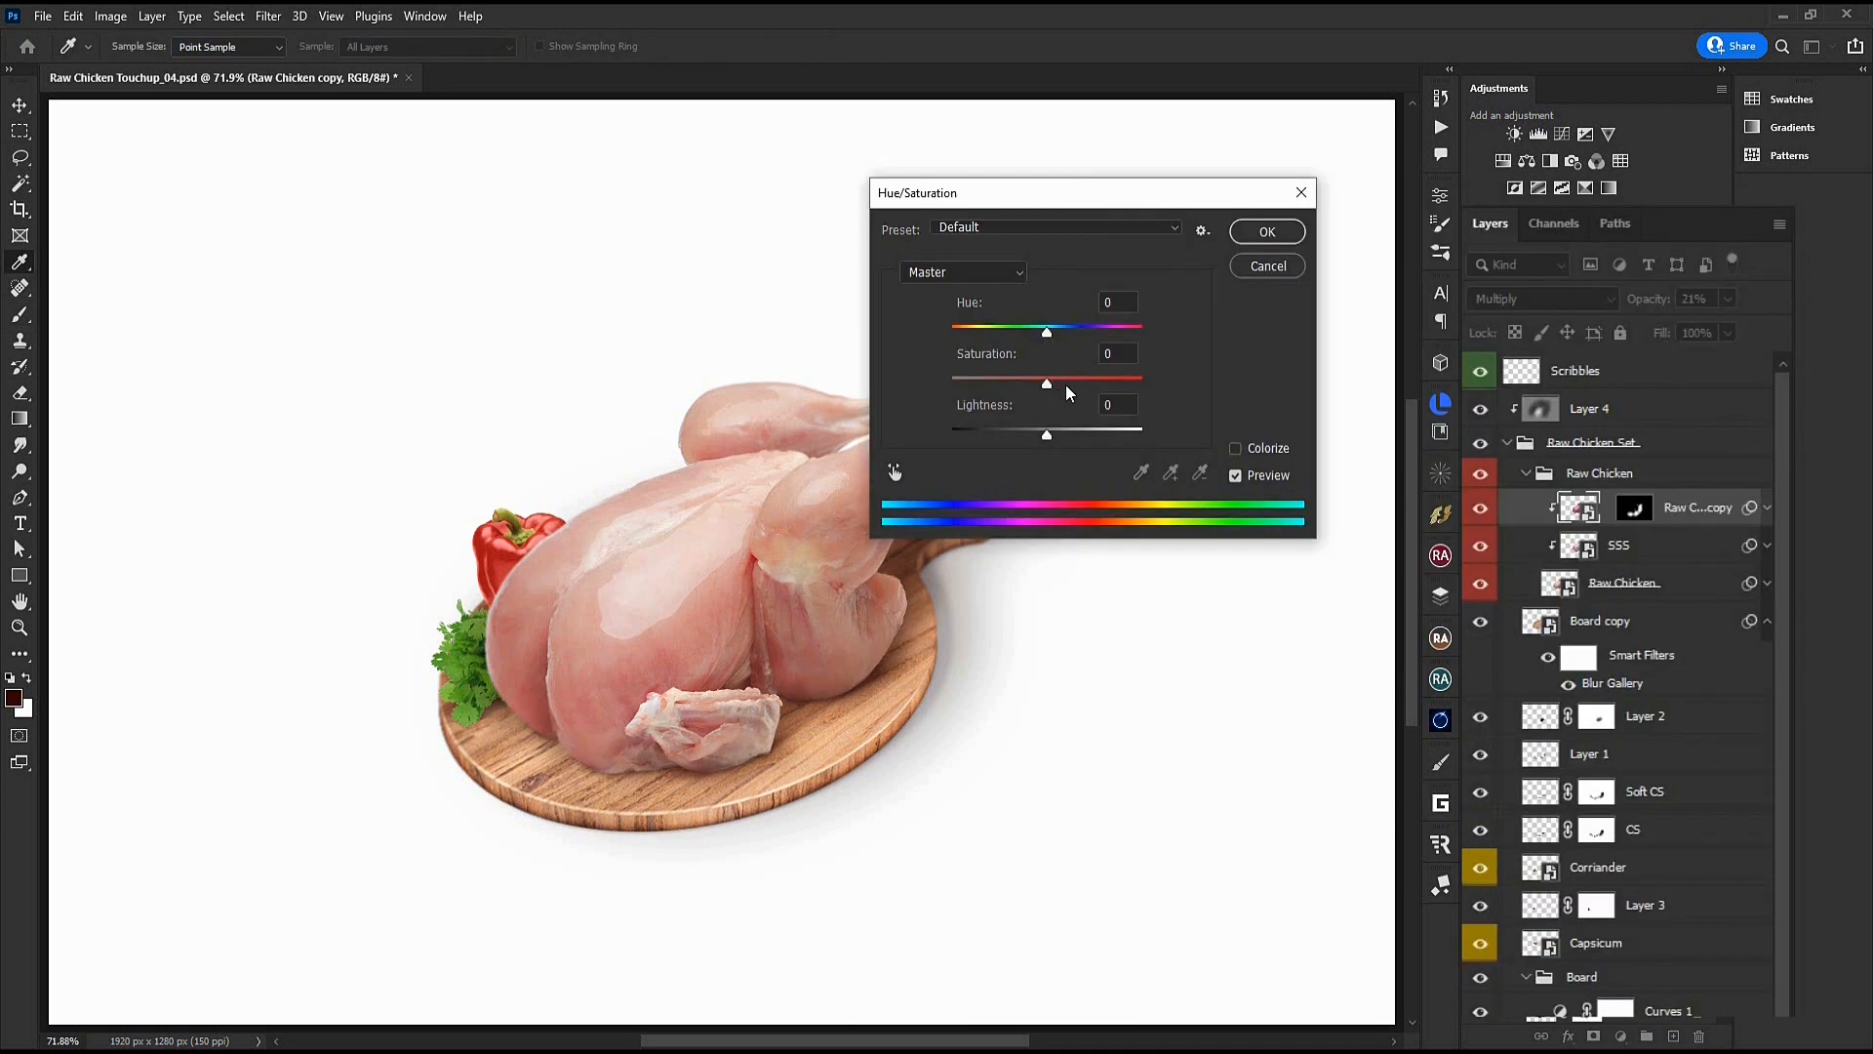
left_click(1066, 383)
left_click(1265, 233)
key("b")
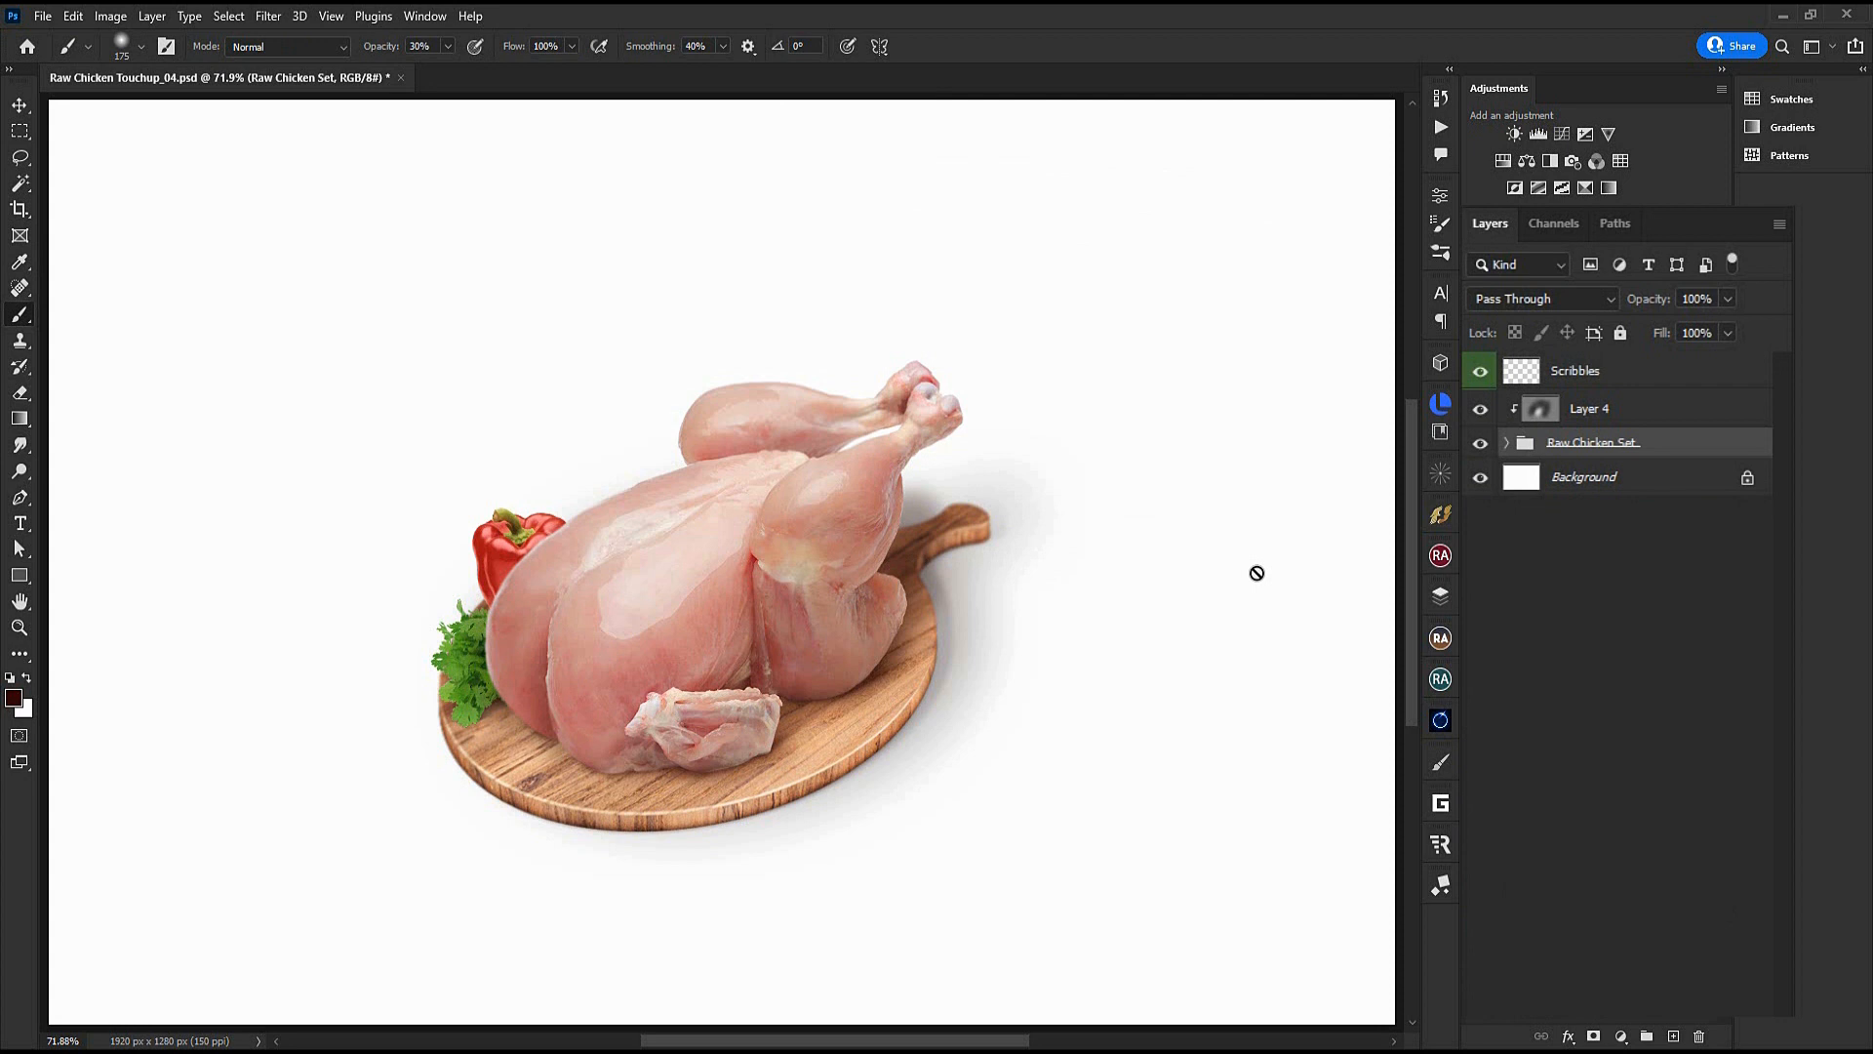
Add a Color Lookup adjustment above Layer 4 using Creativedge_Contrast Smooth 01.cube and lower its opacity
left_click(1600, 409)
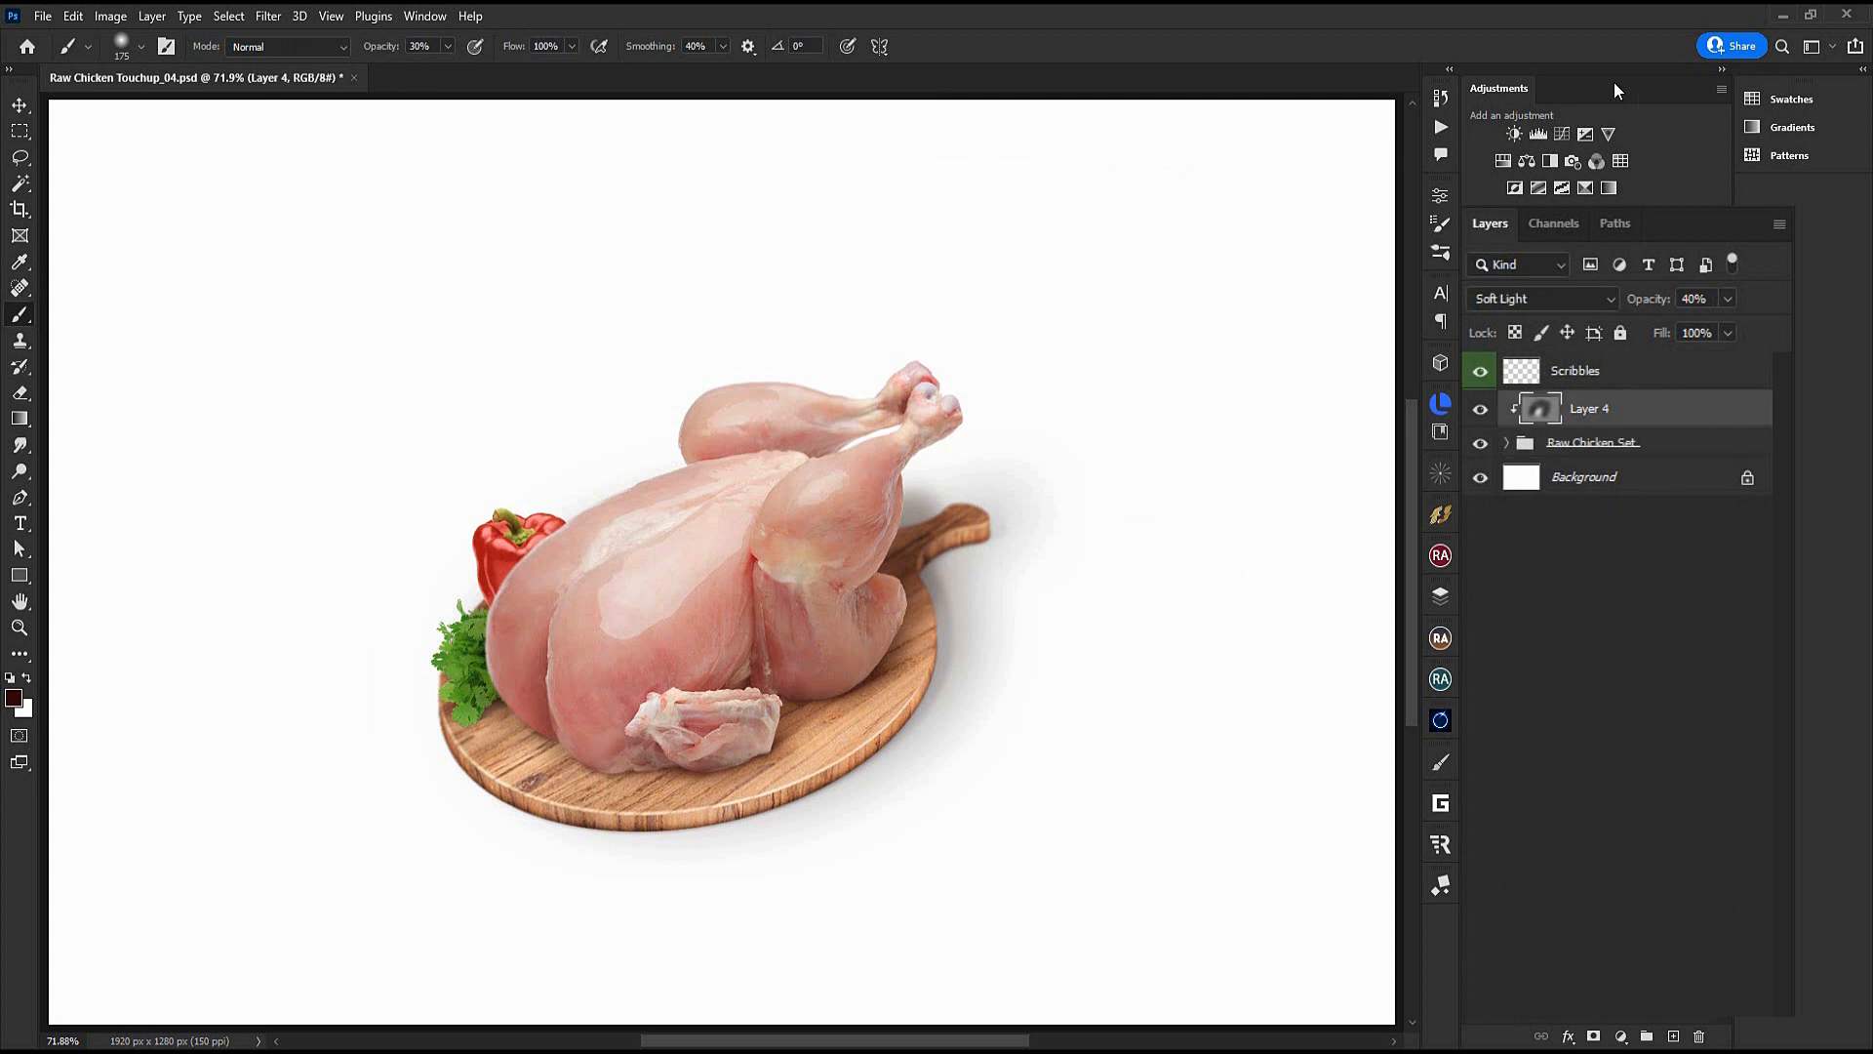
left_click(1621, 164)
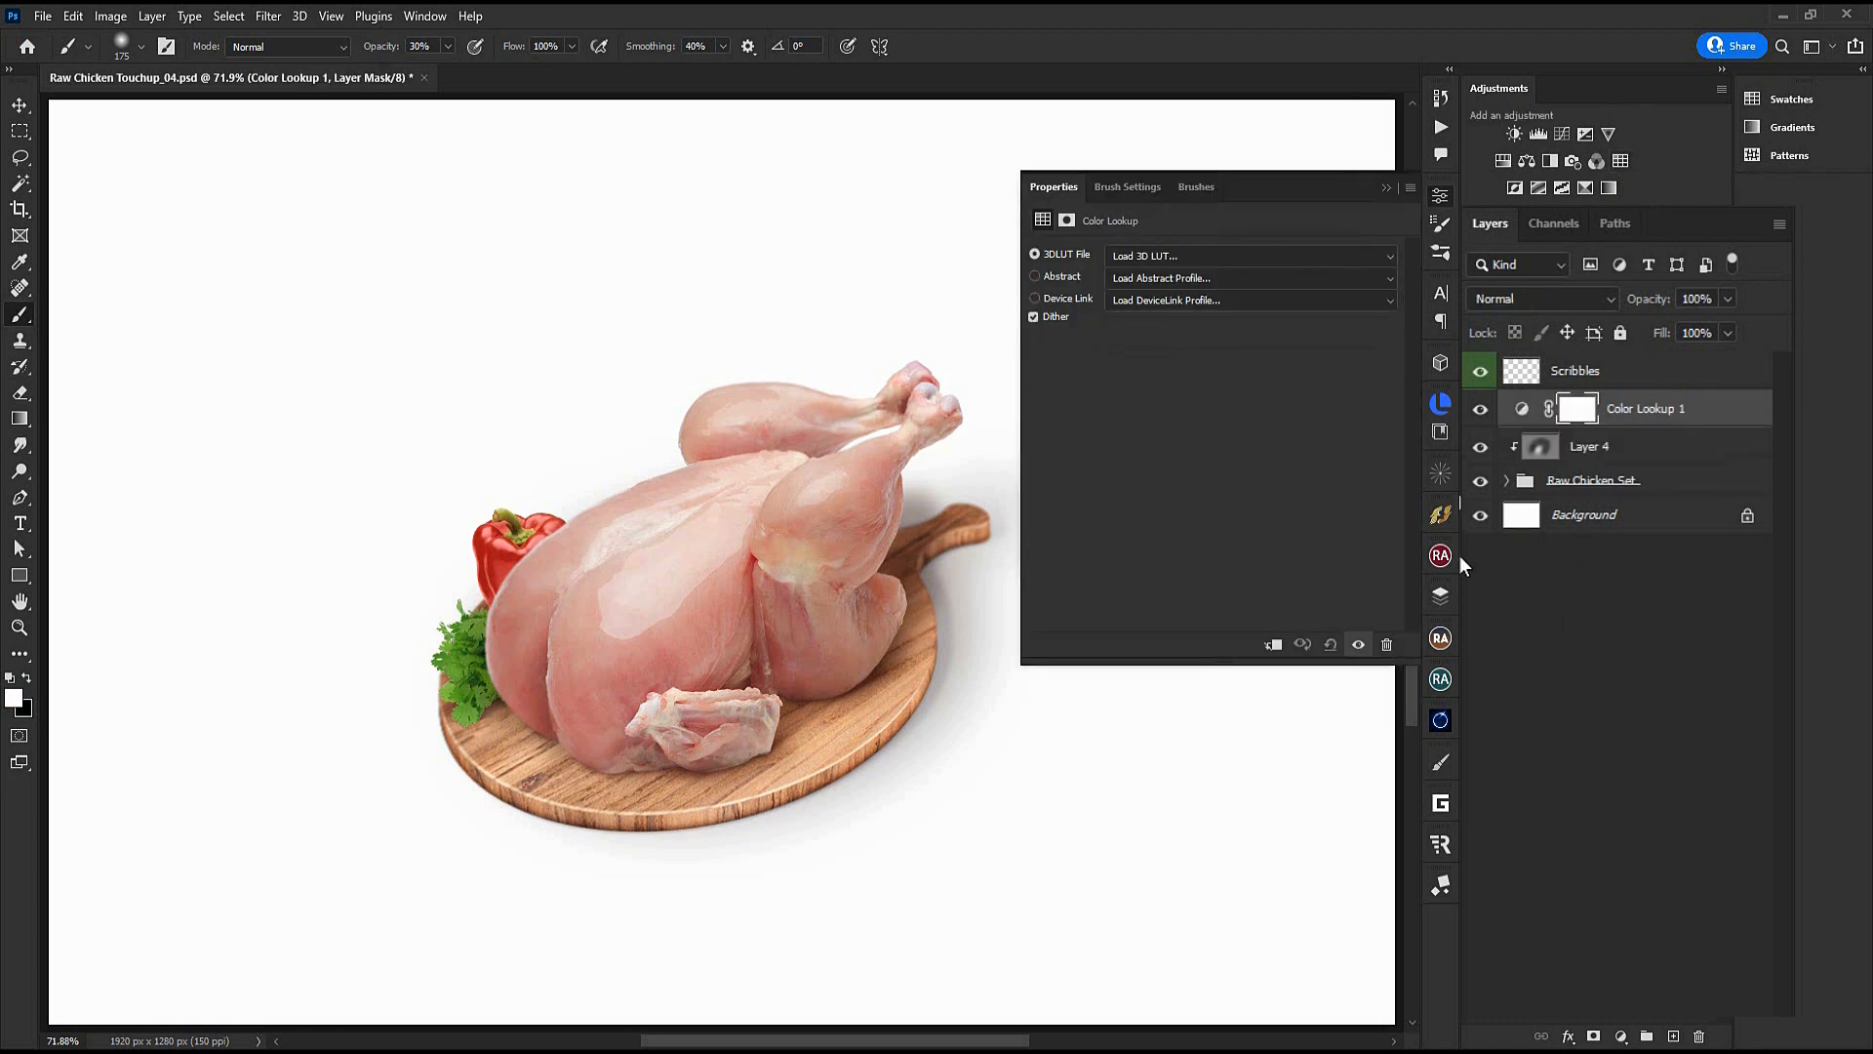
left_click(1183, 259)
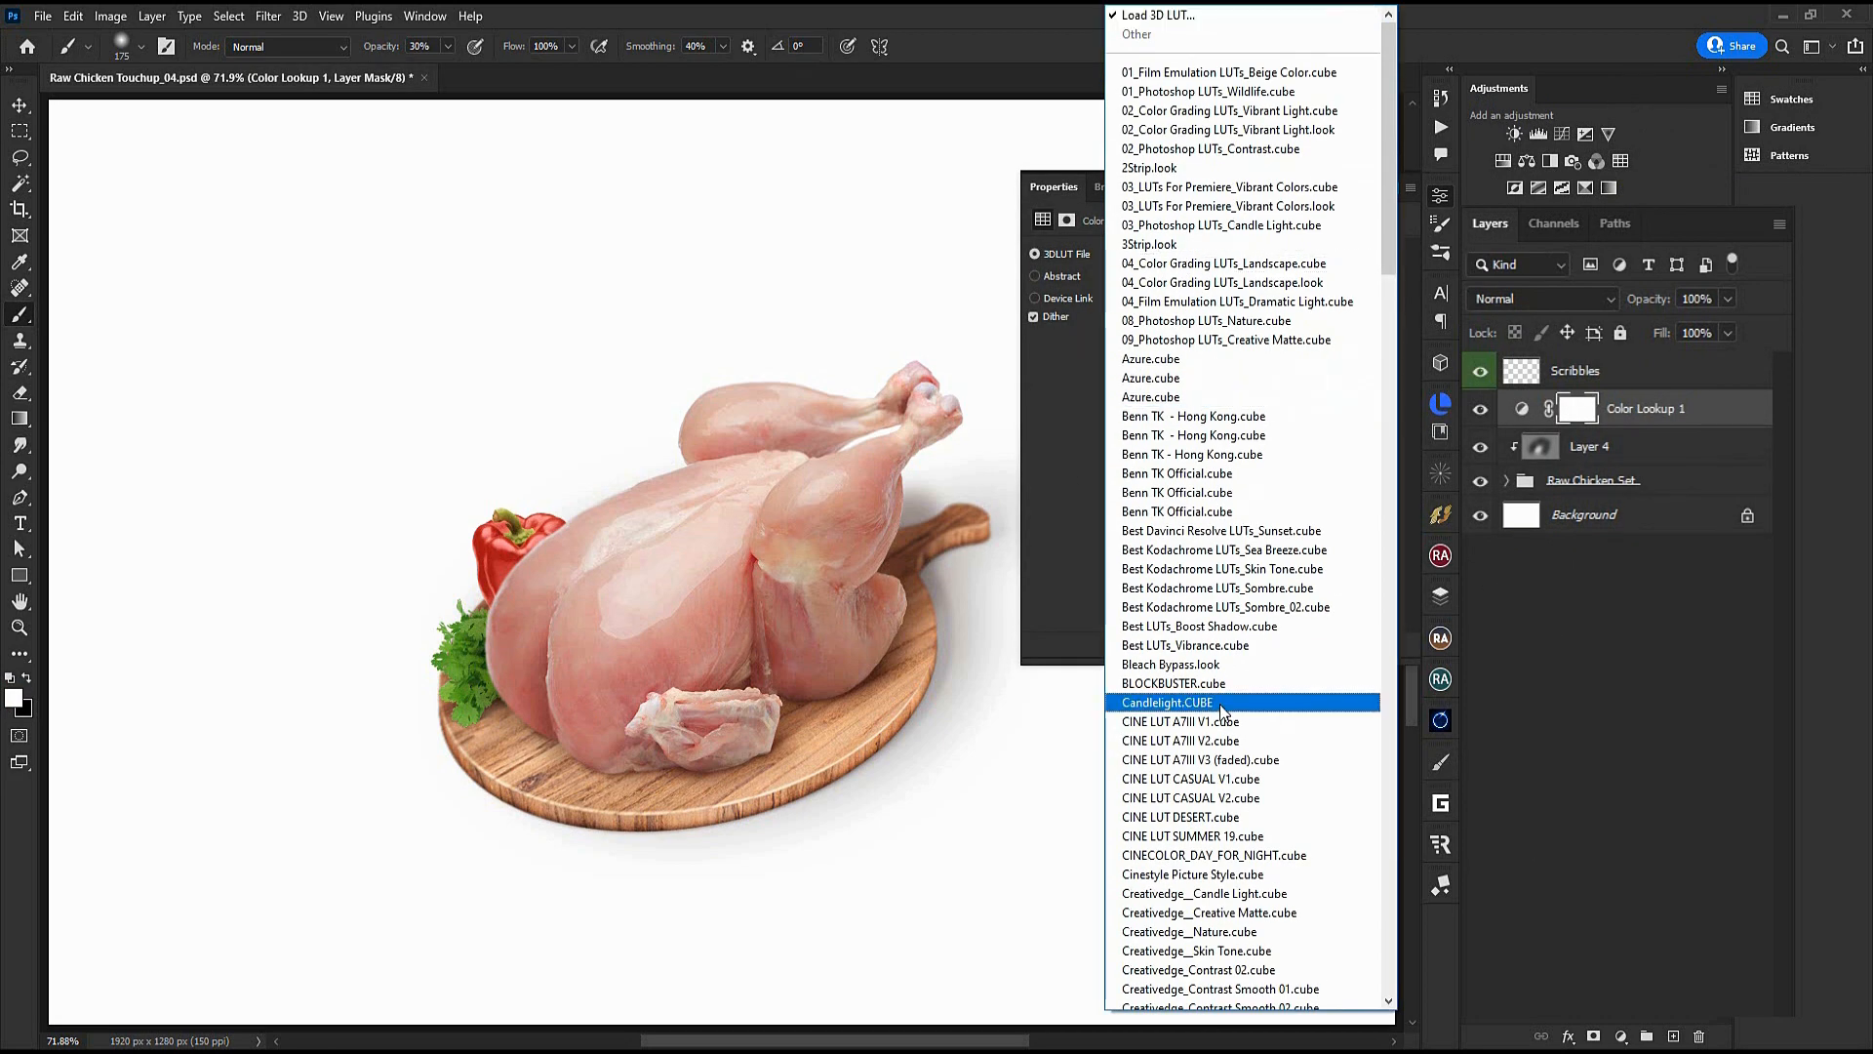
scroll(1240, 632, "down", 5)
scroll(1239, 632, "down", 4)
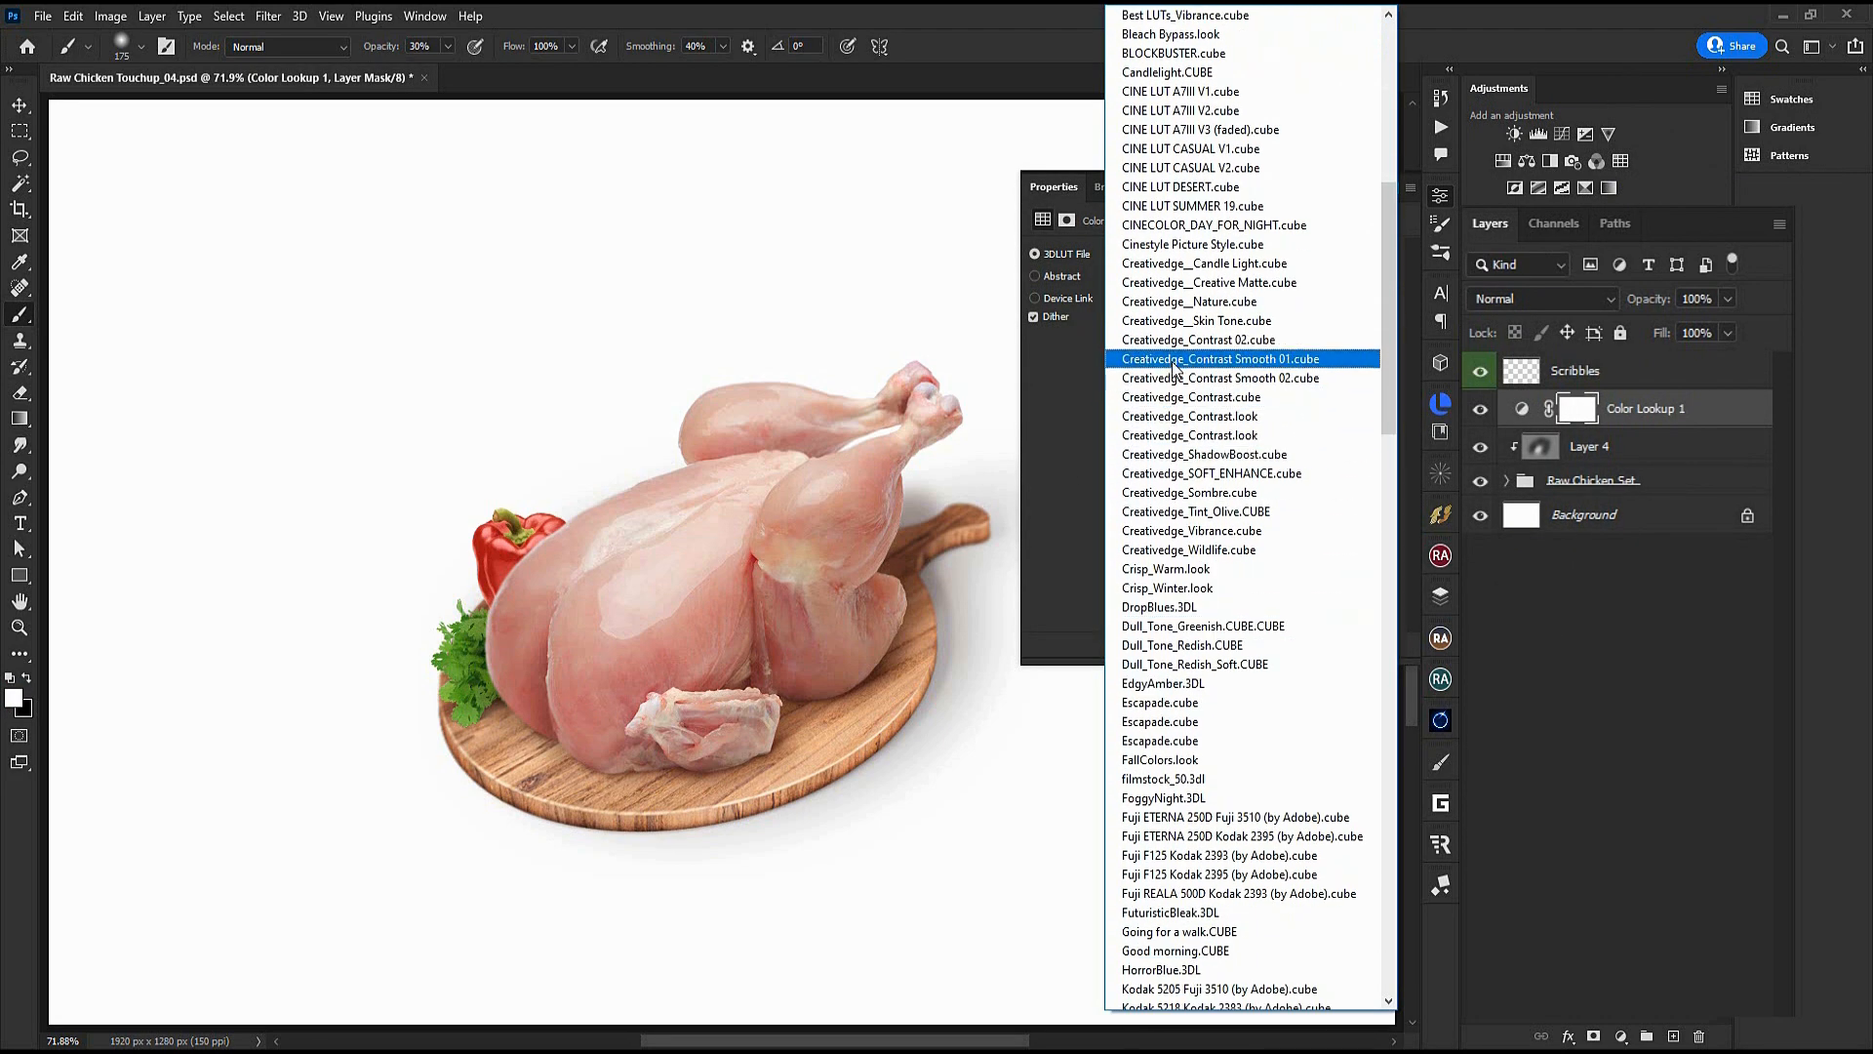
left_click(1265, 361)
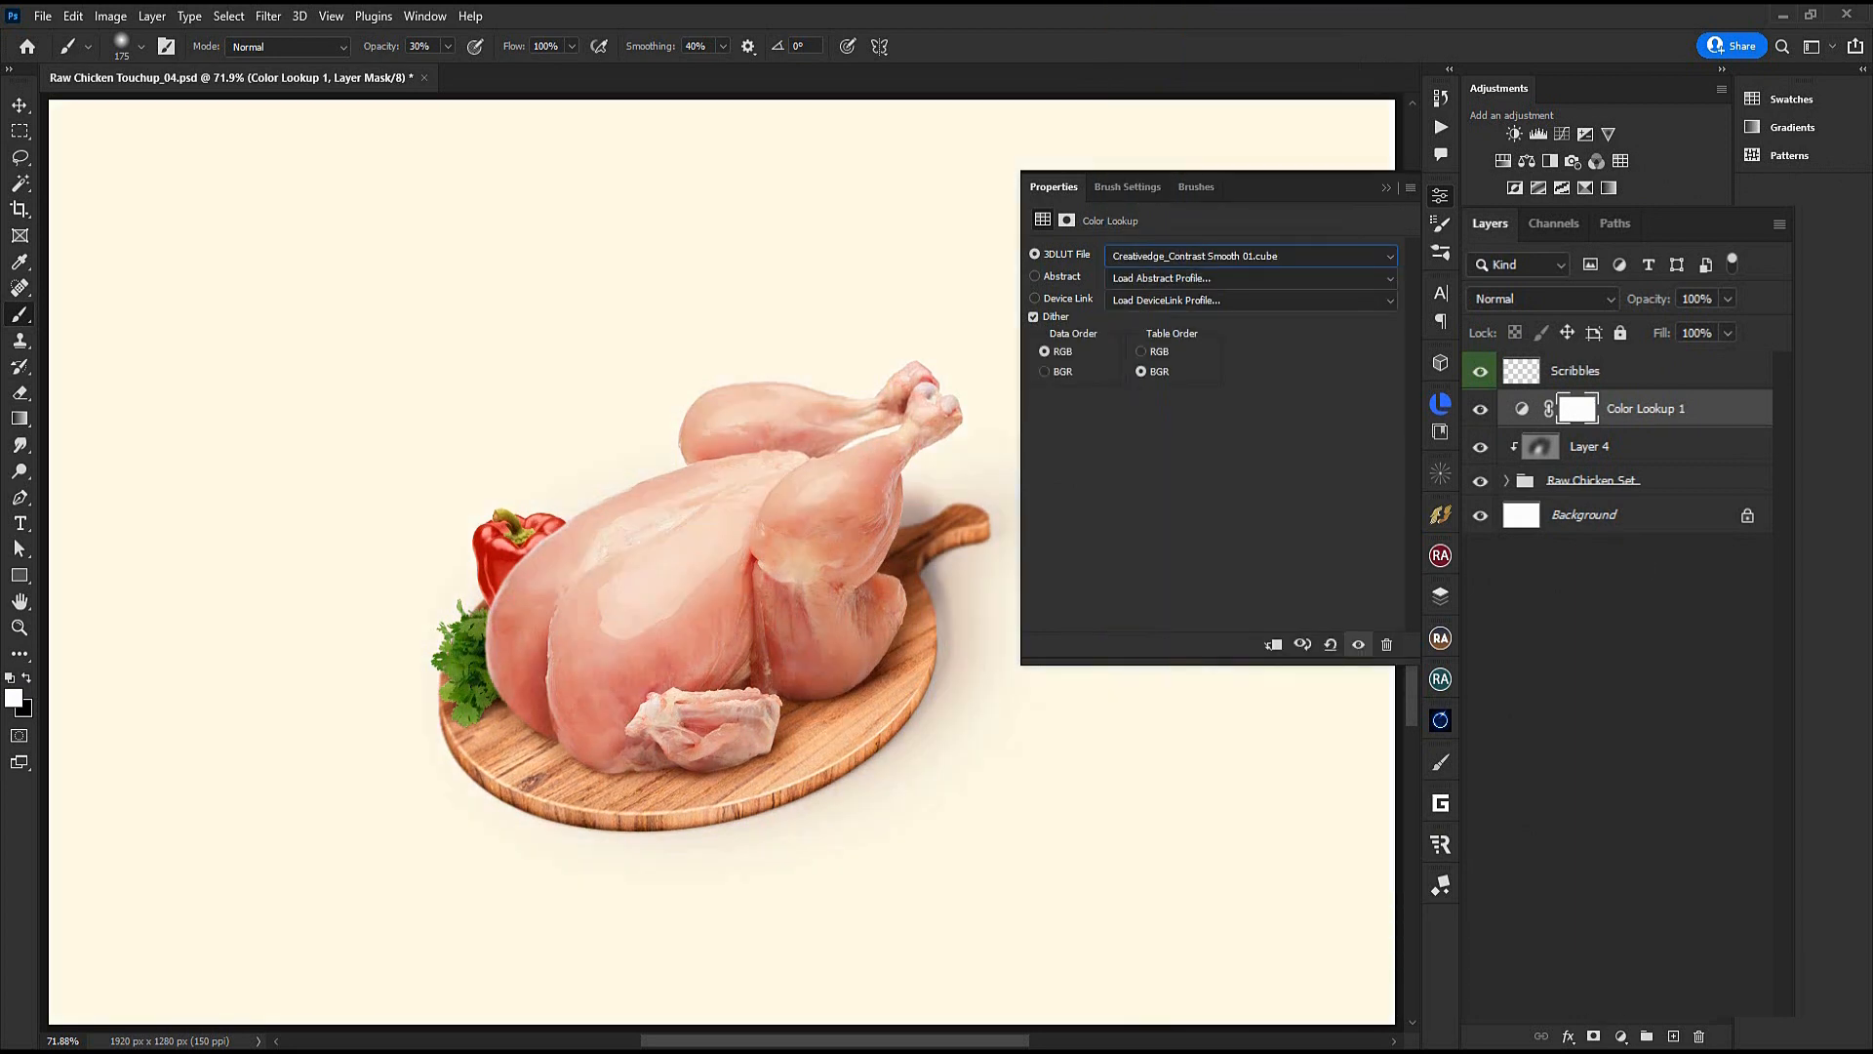
left_click(1440, 196)
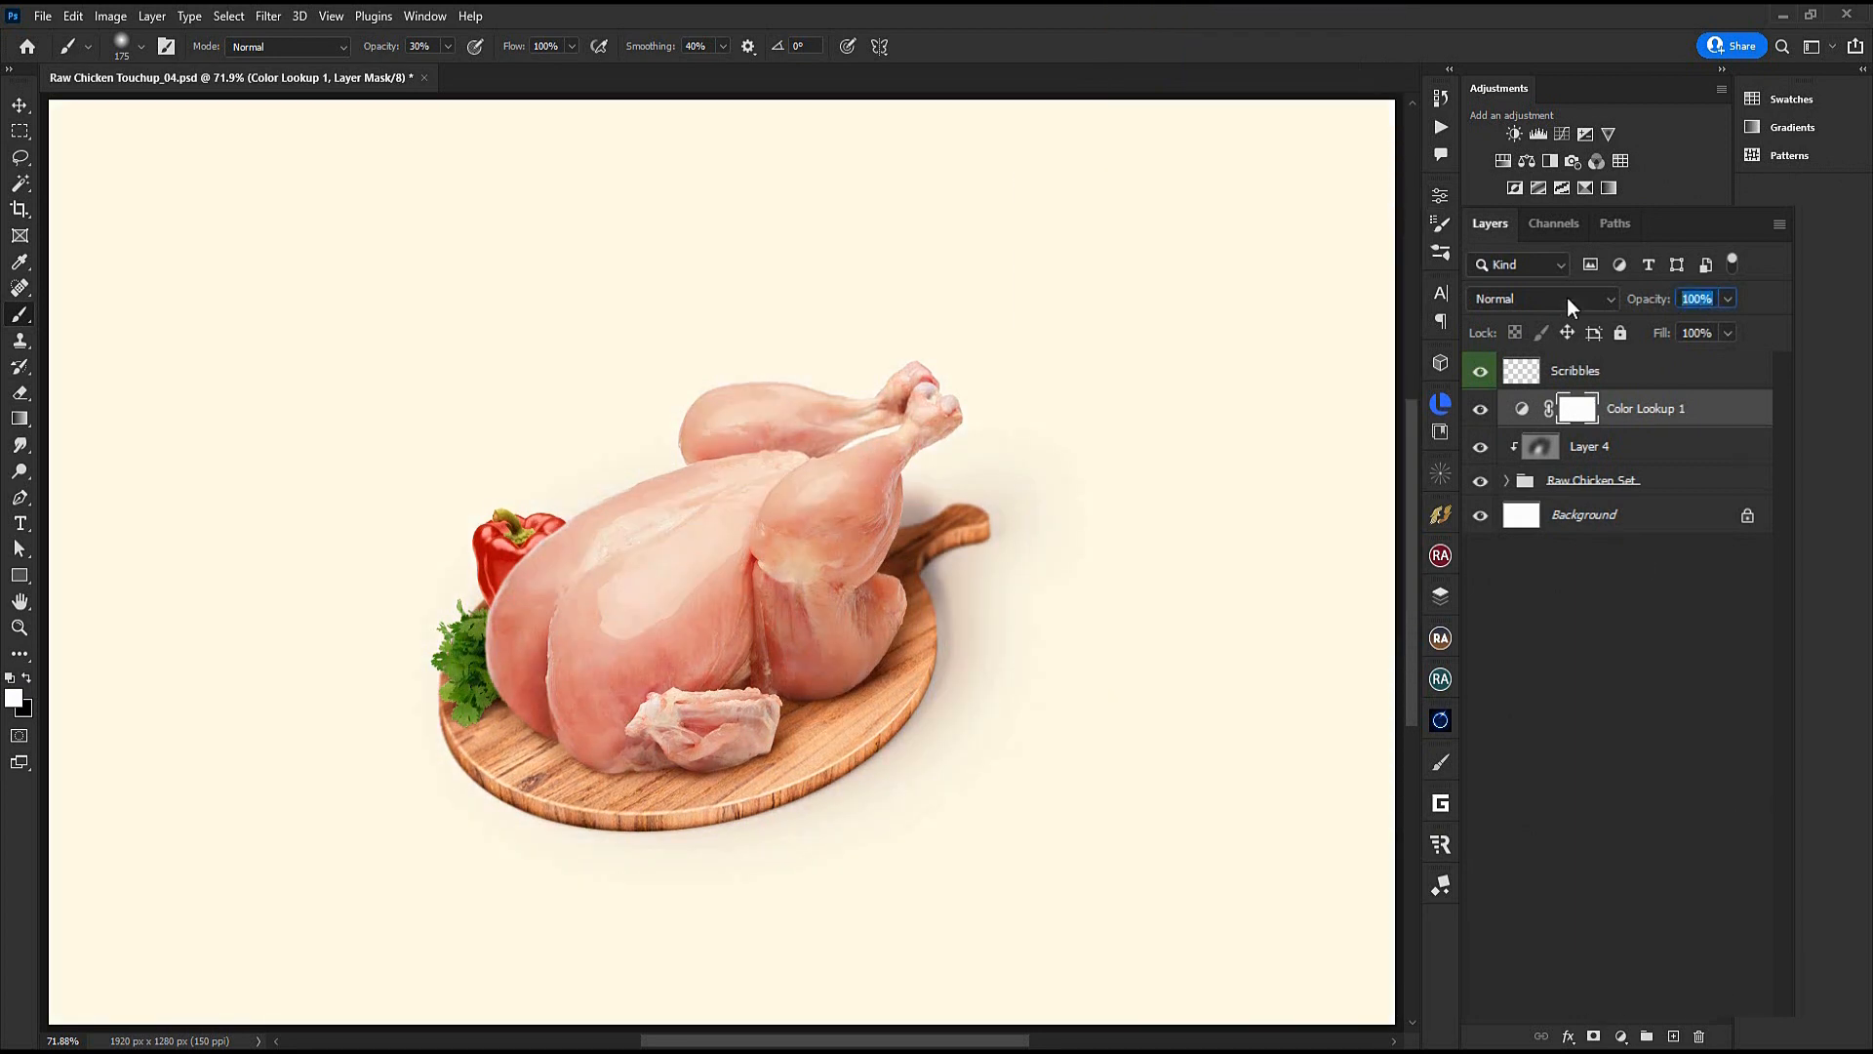
left_click(1670, 543)
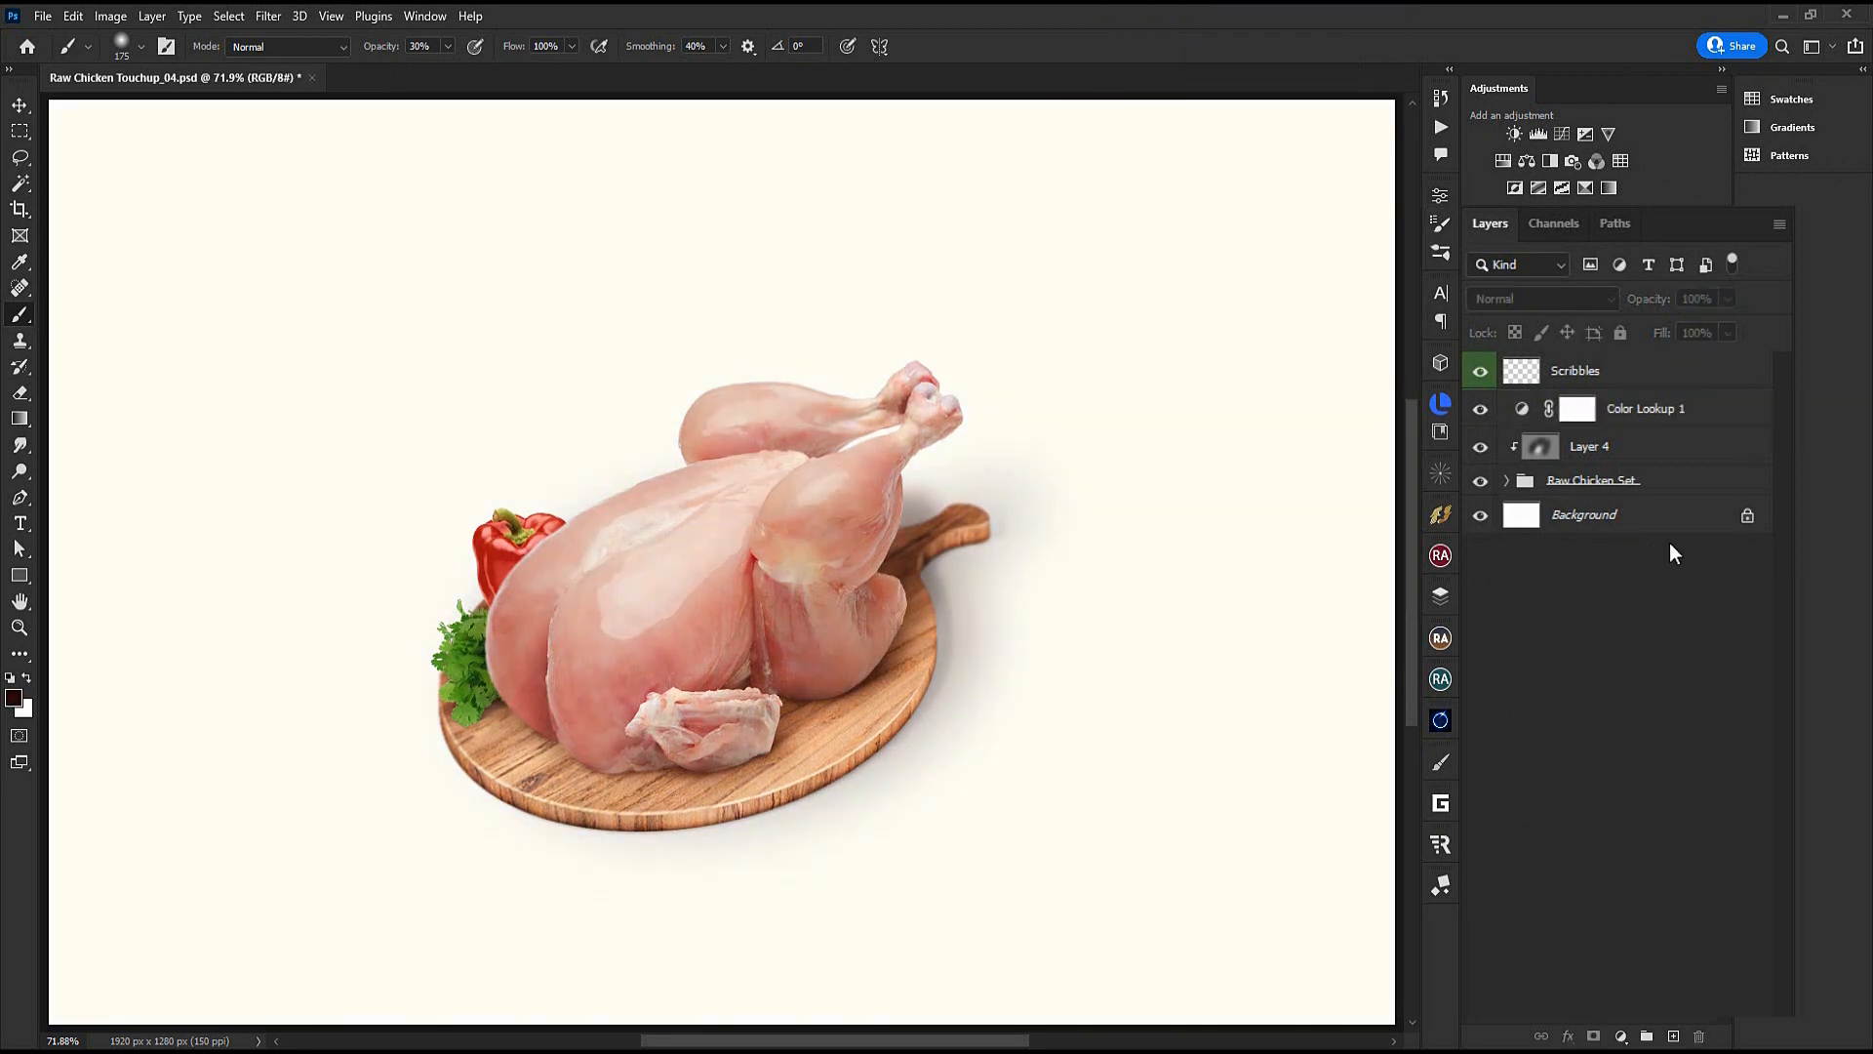
Add a second Color Lookup adjustment using Creativedge_SOFT_ENHANCE.cube and set its opacity to 50%
left_click(1706, 405)
key("d")
left_click(1621, 160)
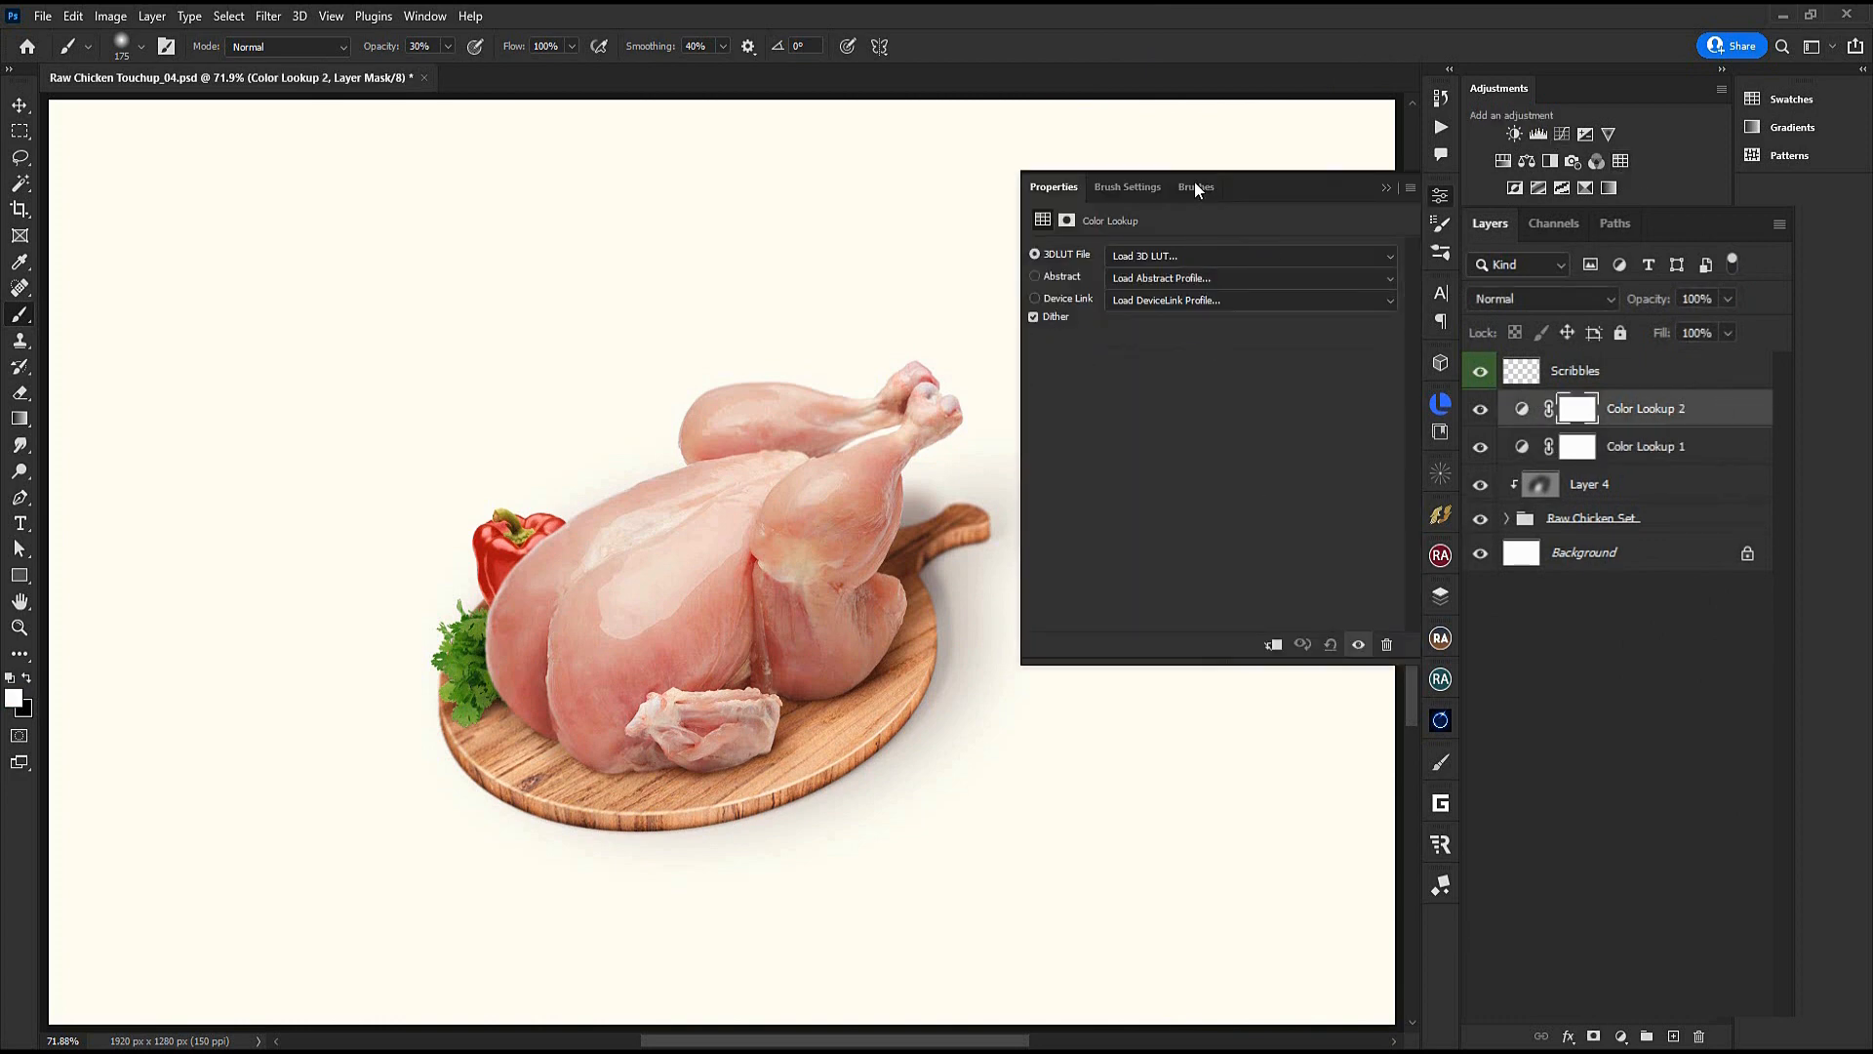
left_click(1254, 254)
scroll(1254, 722, "down", 4)
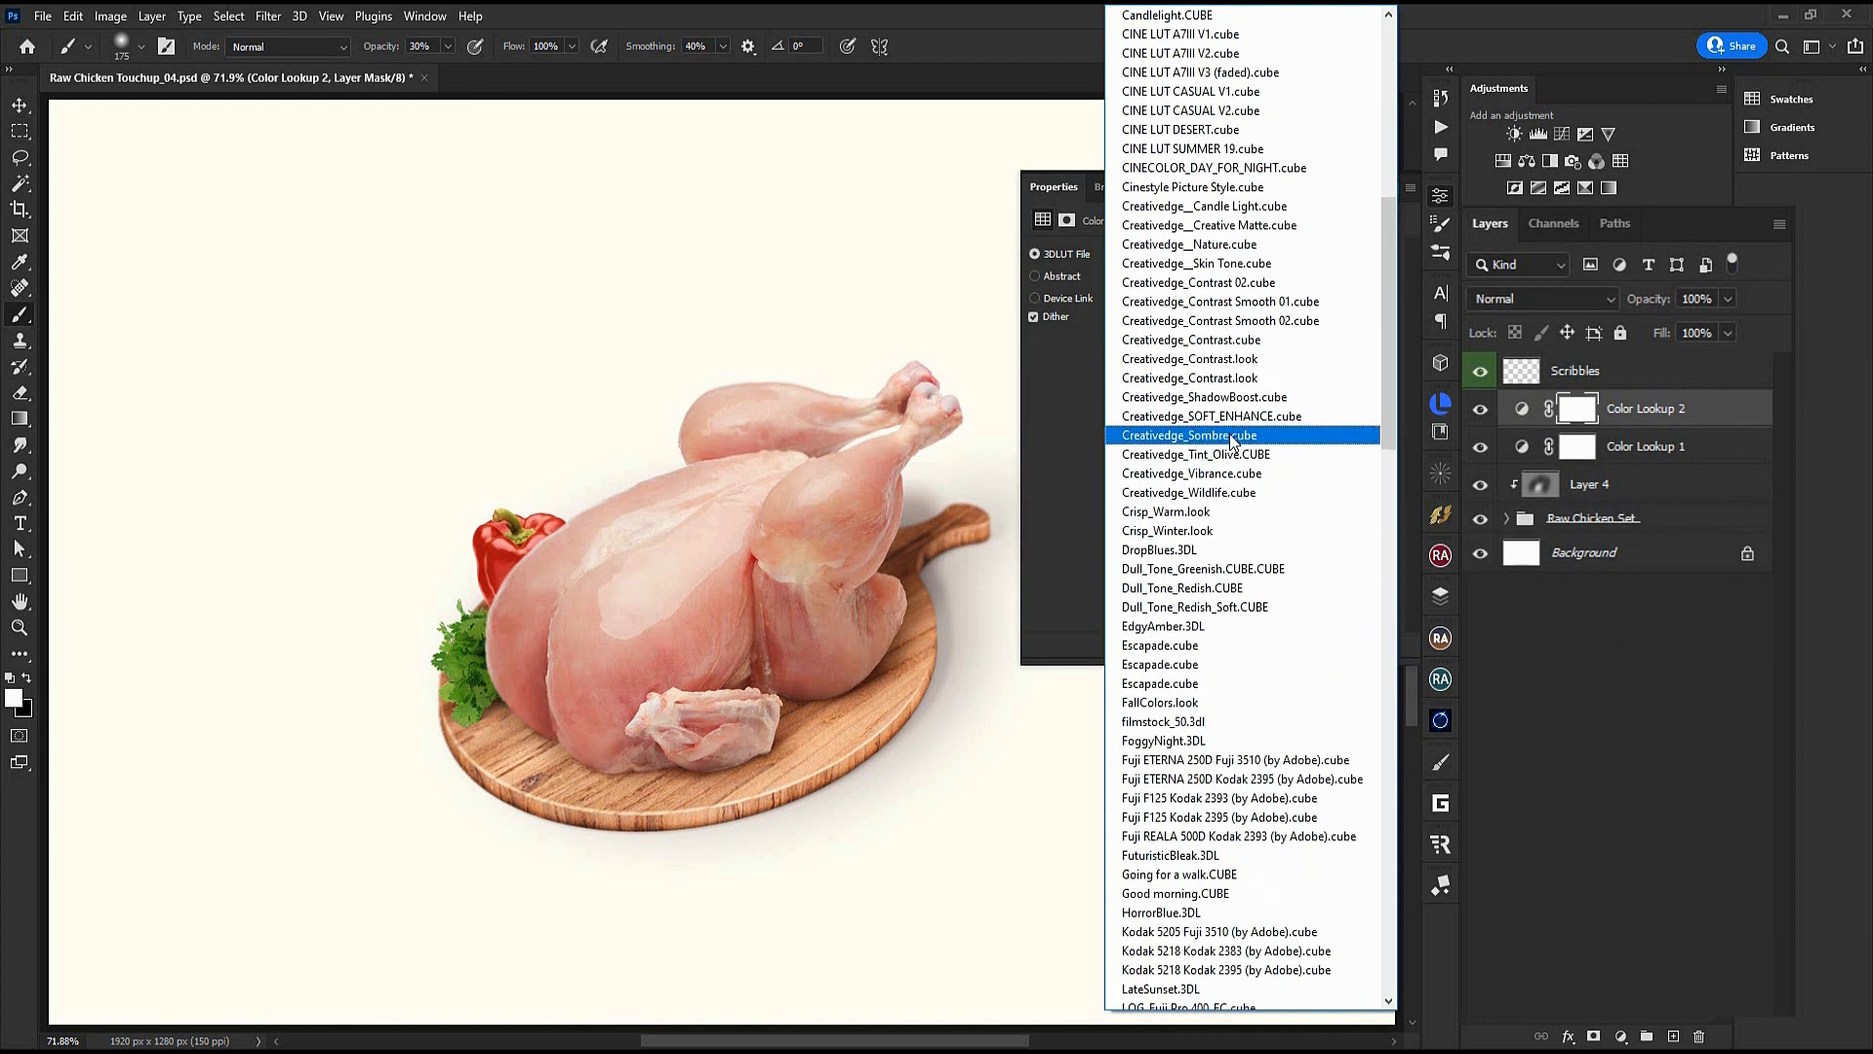
left_click(1213, 418)
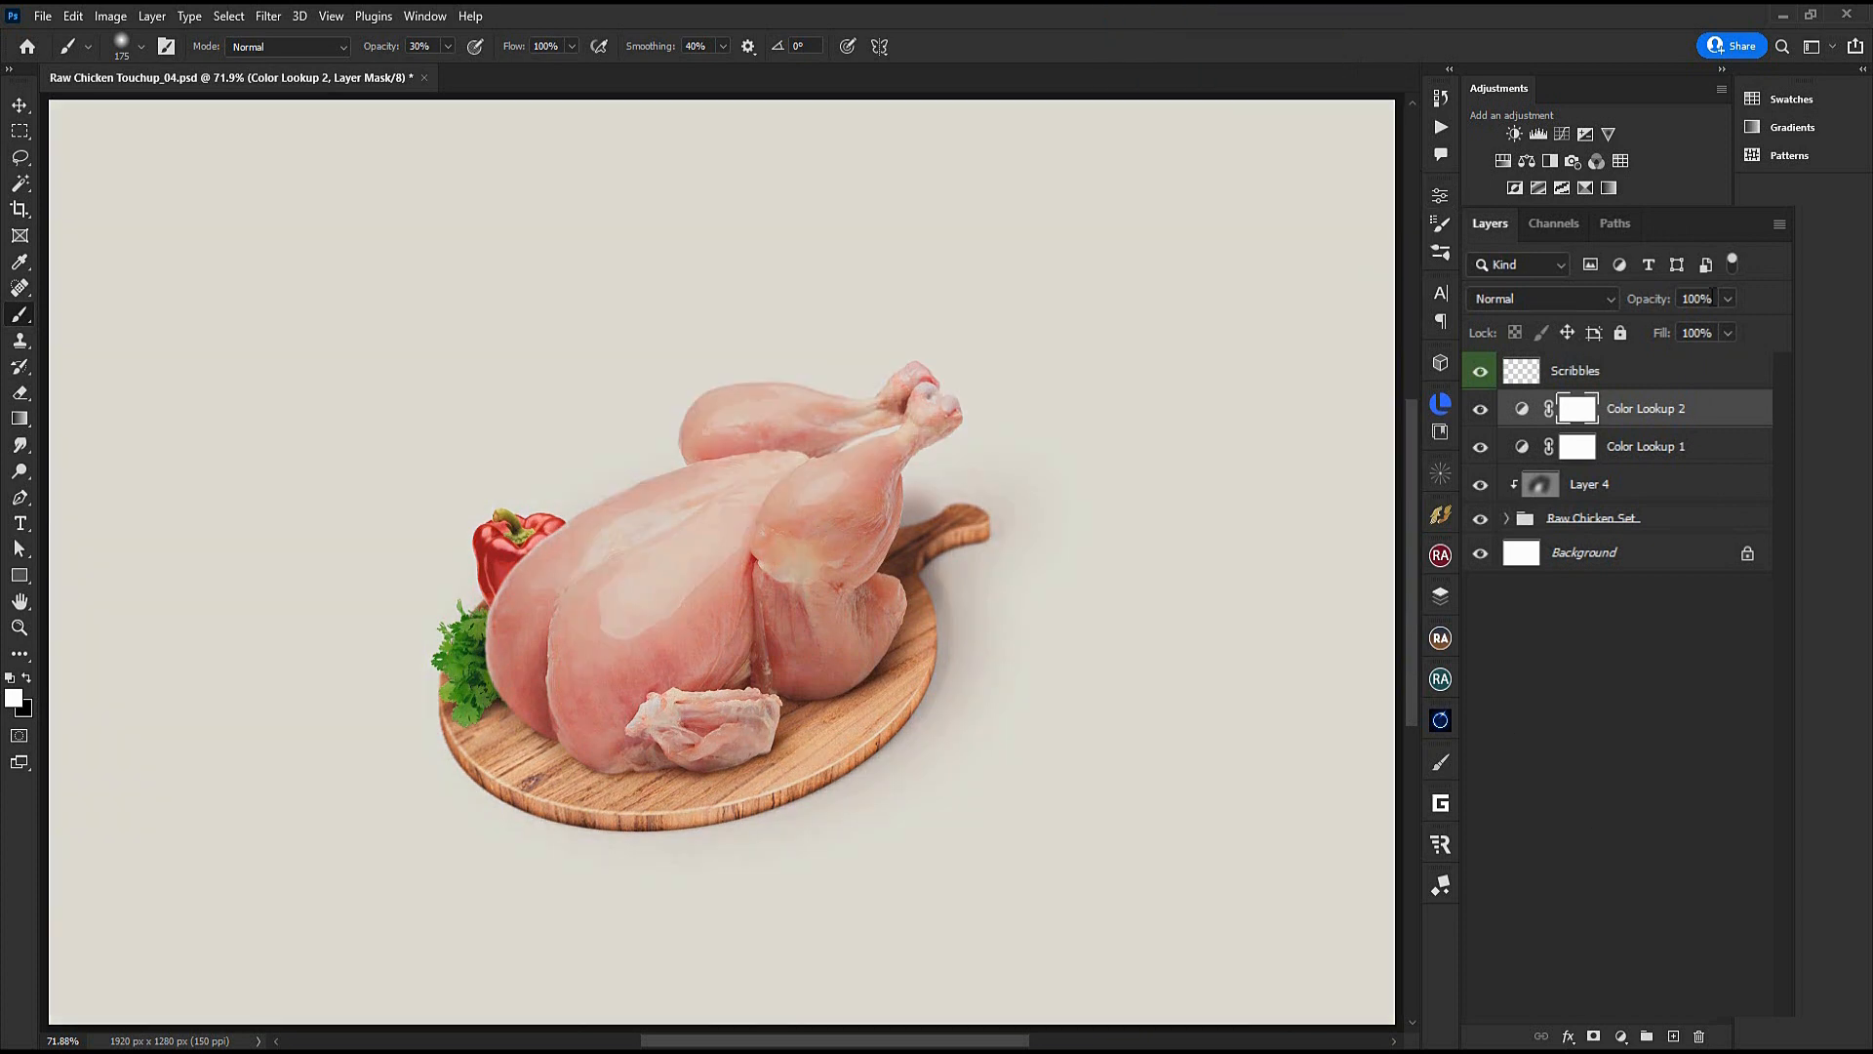
type("50")
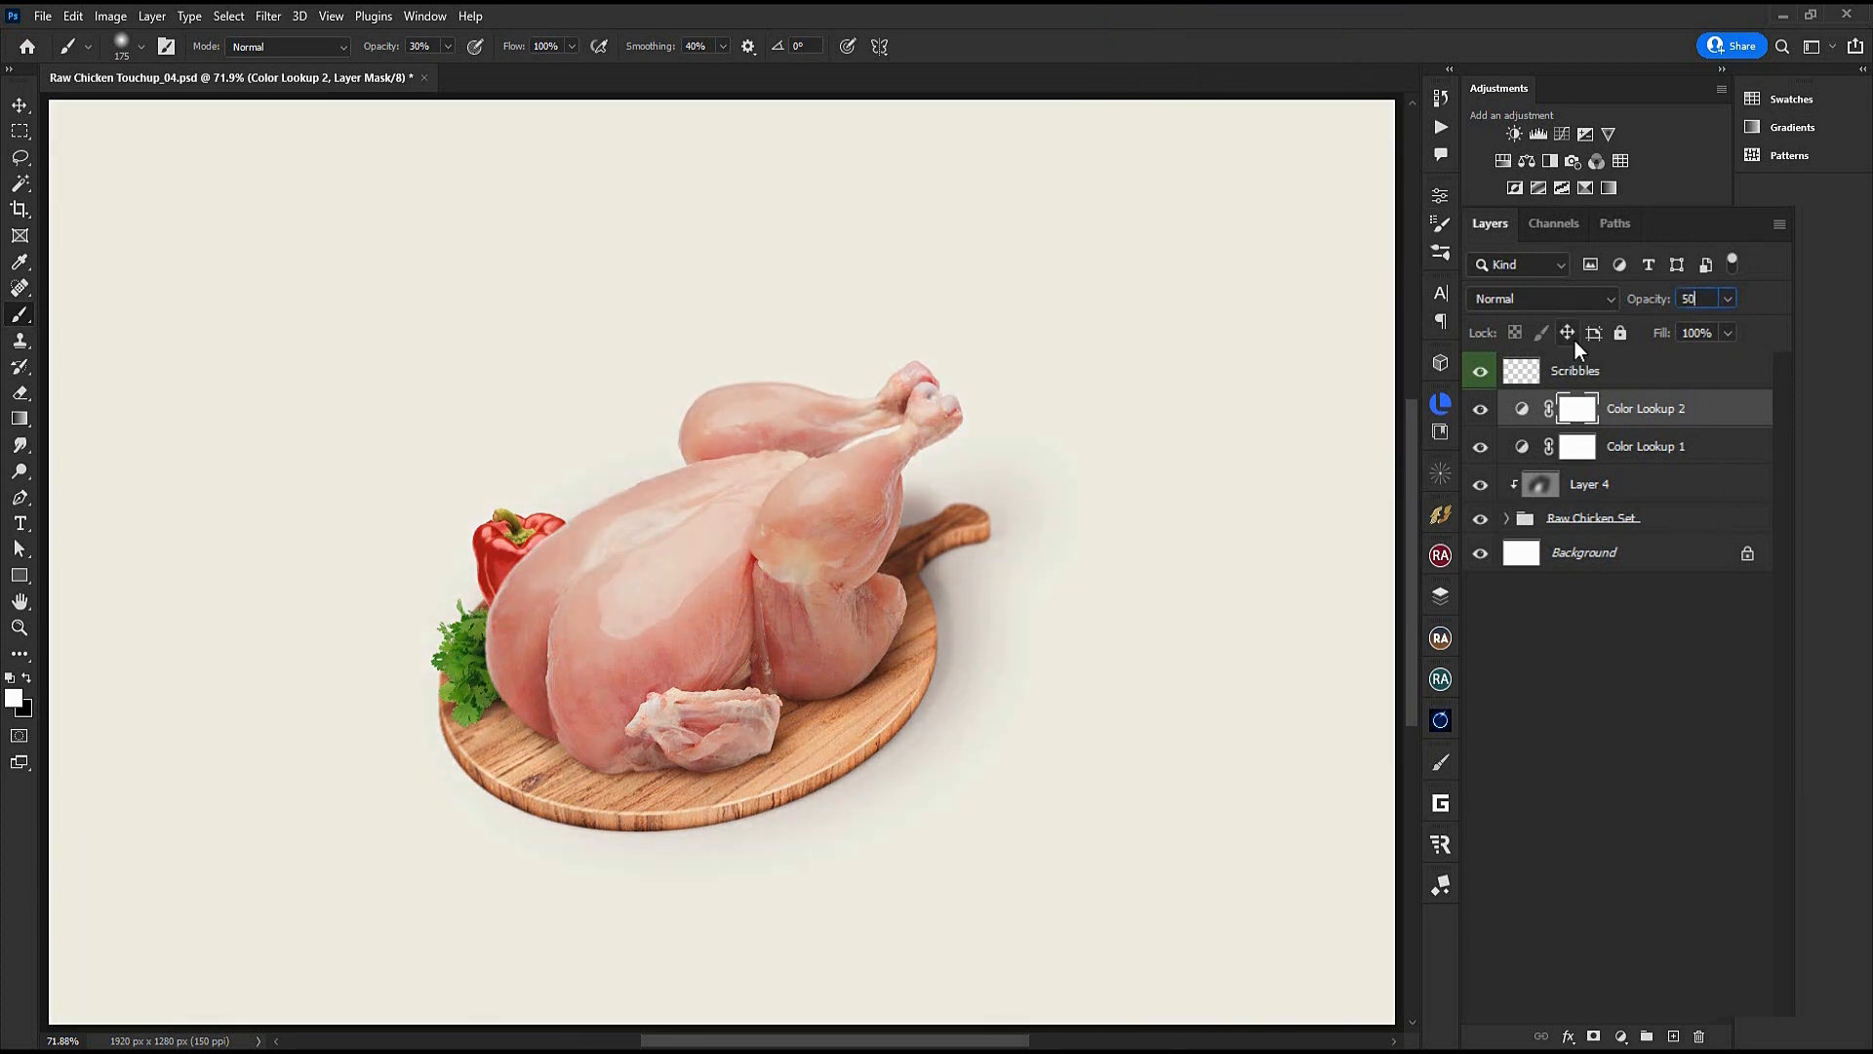
Start a Field Blur on the Raw Chicken layer and place pins on the breast, thigh, far side and drumstick ends
left_click(1678, 525)
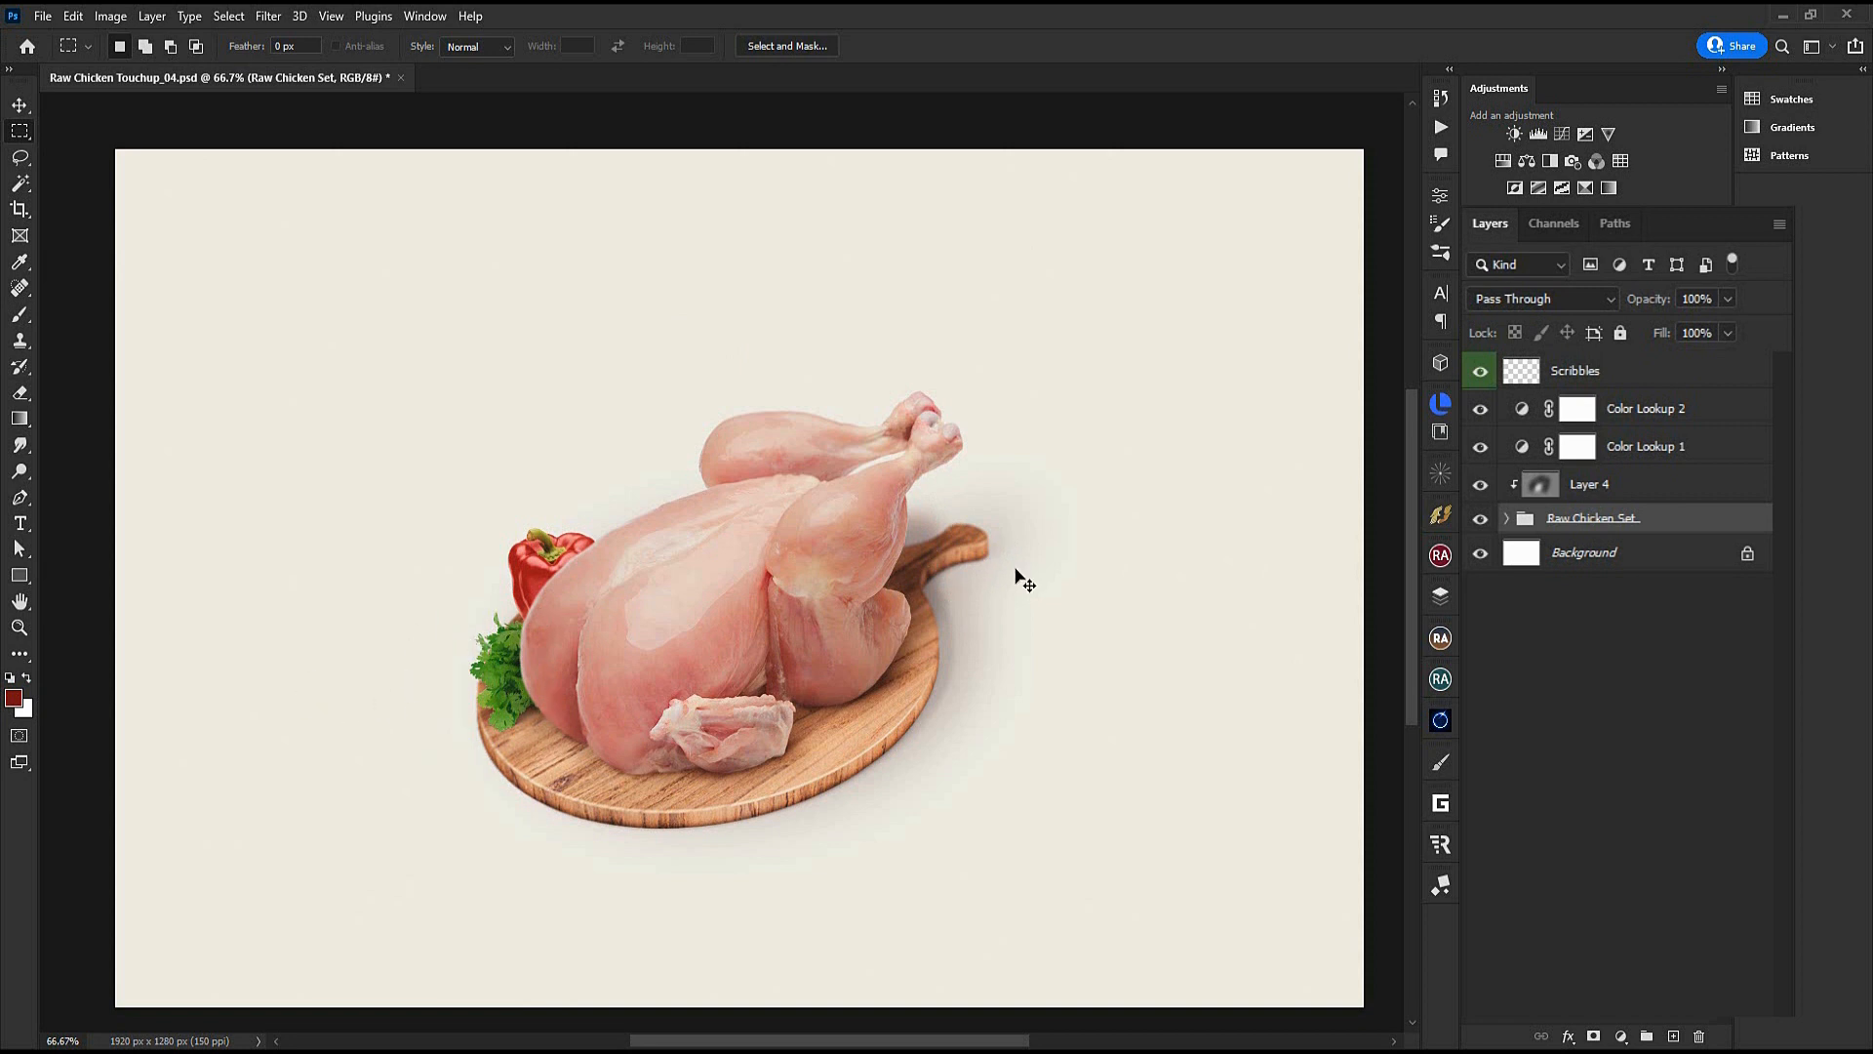
left_click(1506, 518)
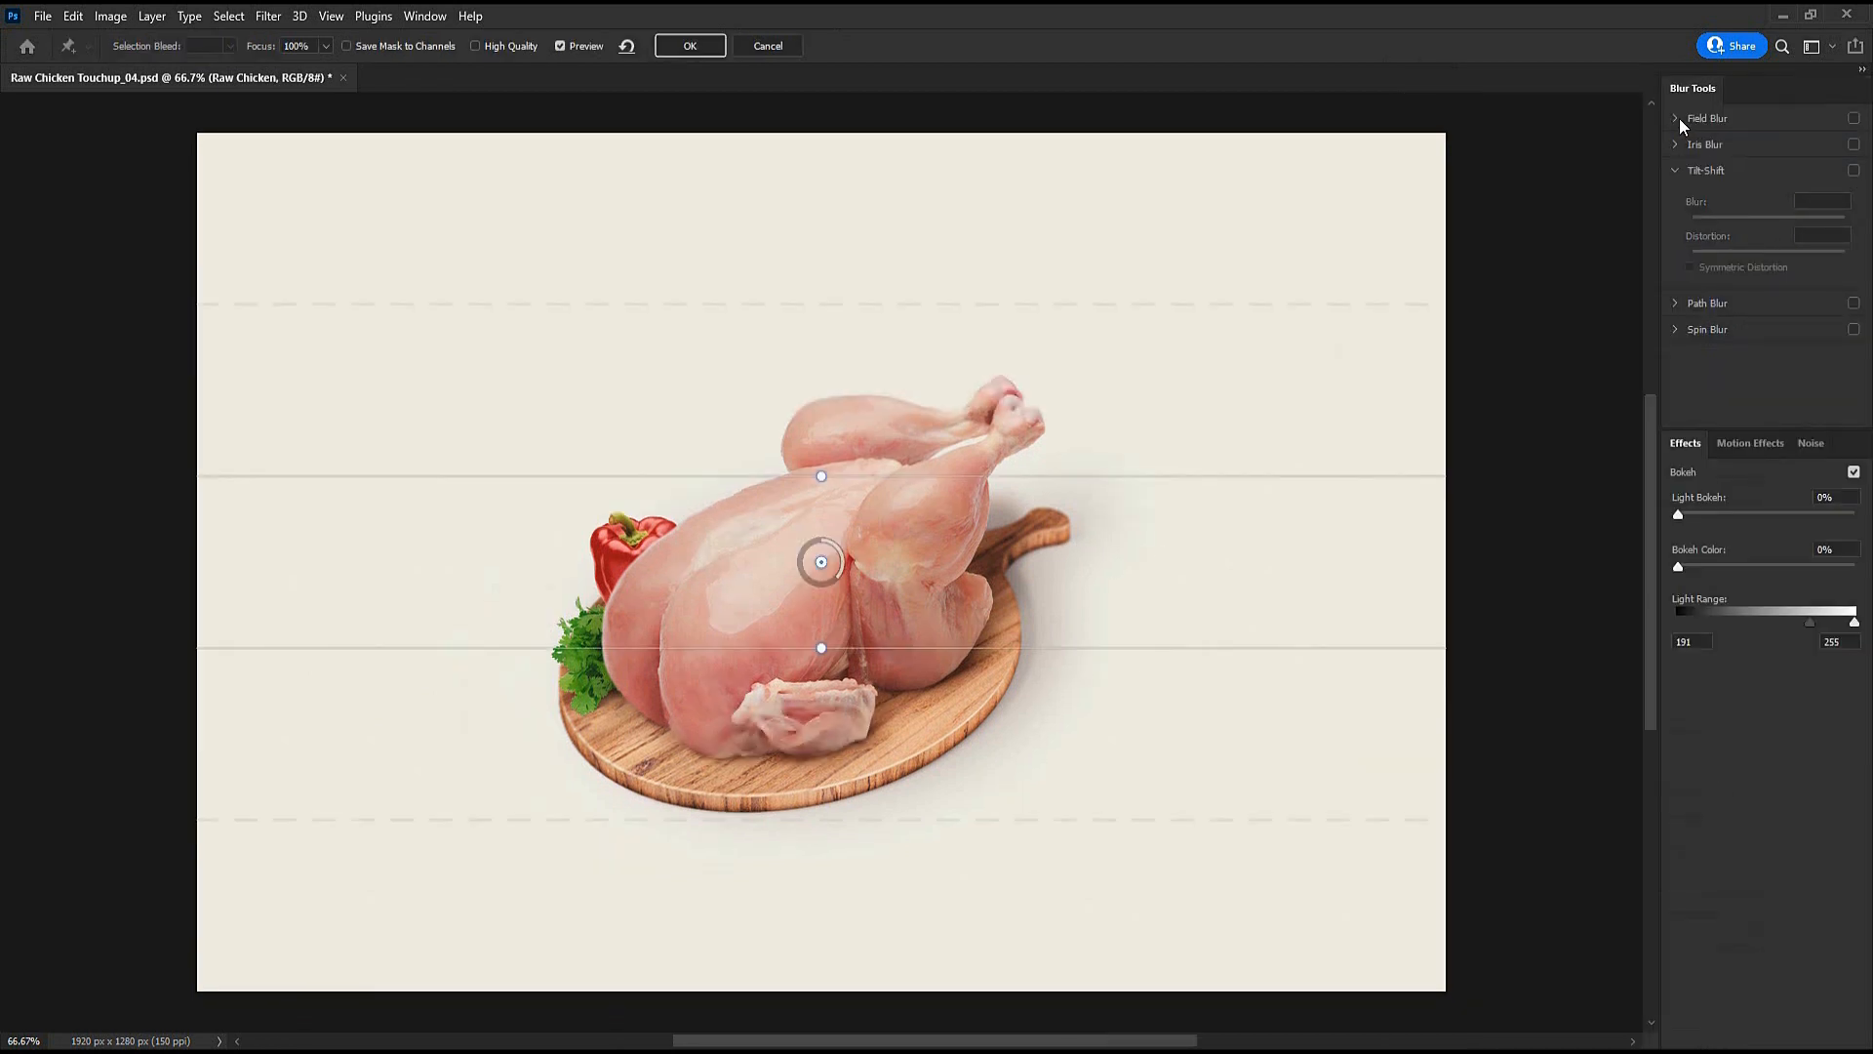
left_click(1679, 119)
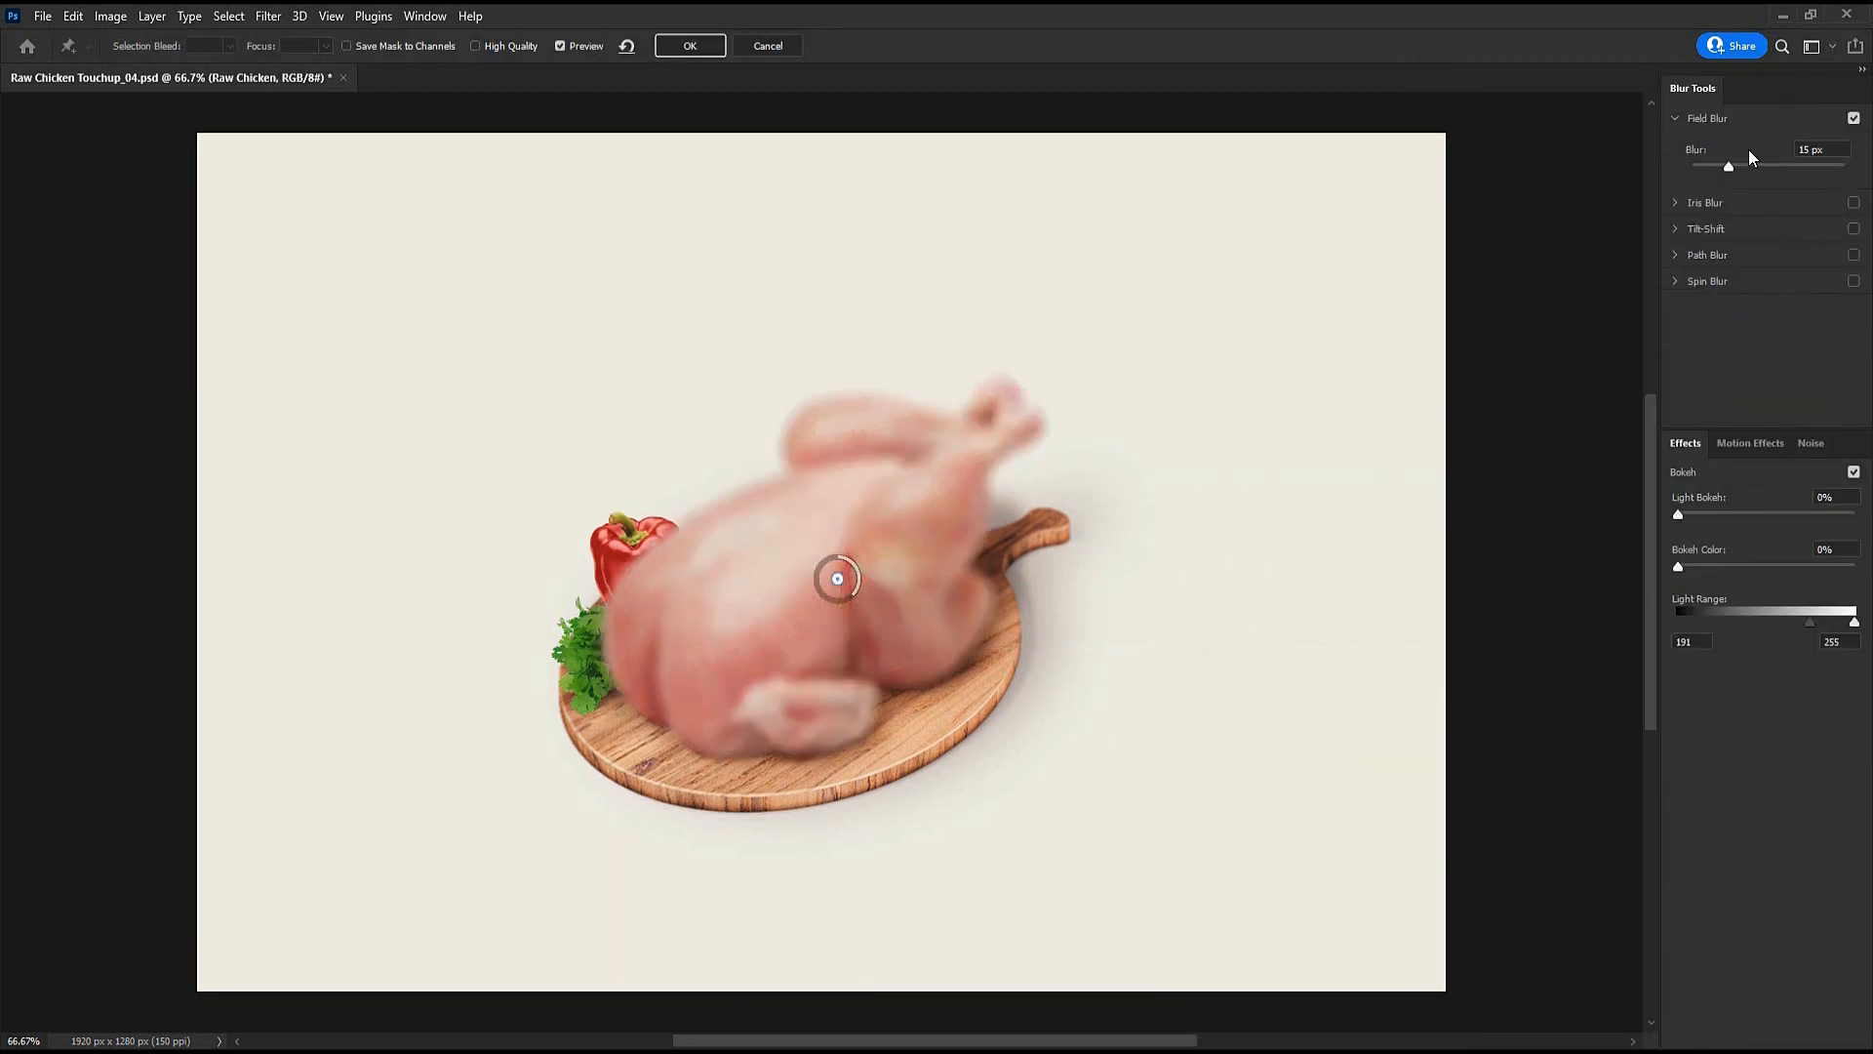
left_click(629, 603)
left_click(1000, 391)
left_click(734, 674)
left_click(941, 615)
Shift the central blur pin onto the upper breast and reduce the blur of the pins on the chicken's body
left_click_drag(838, 578, 817, 546)
left_click(1000, 391)
left_click_drag(1018, 405, 1041, 342)
left_click(817, 547)
left_click_drag(1729, 167, 1700, 170)
left_click(734, 674)
left_click(941, 615)
left_click(630, 603)
Nudge the far-side blur pin and reposition the 3 px blur pin just above the drumstick ends
left_click_drag(629, 603, 637, 620)
left_click_drag(1000, 391, 973, 320)
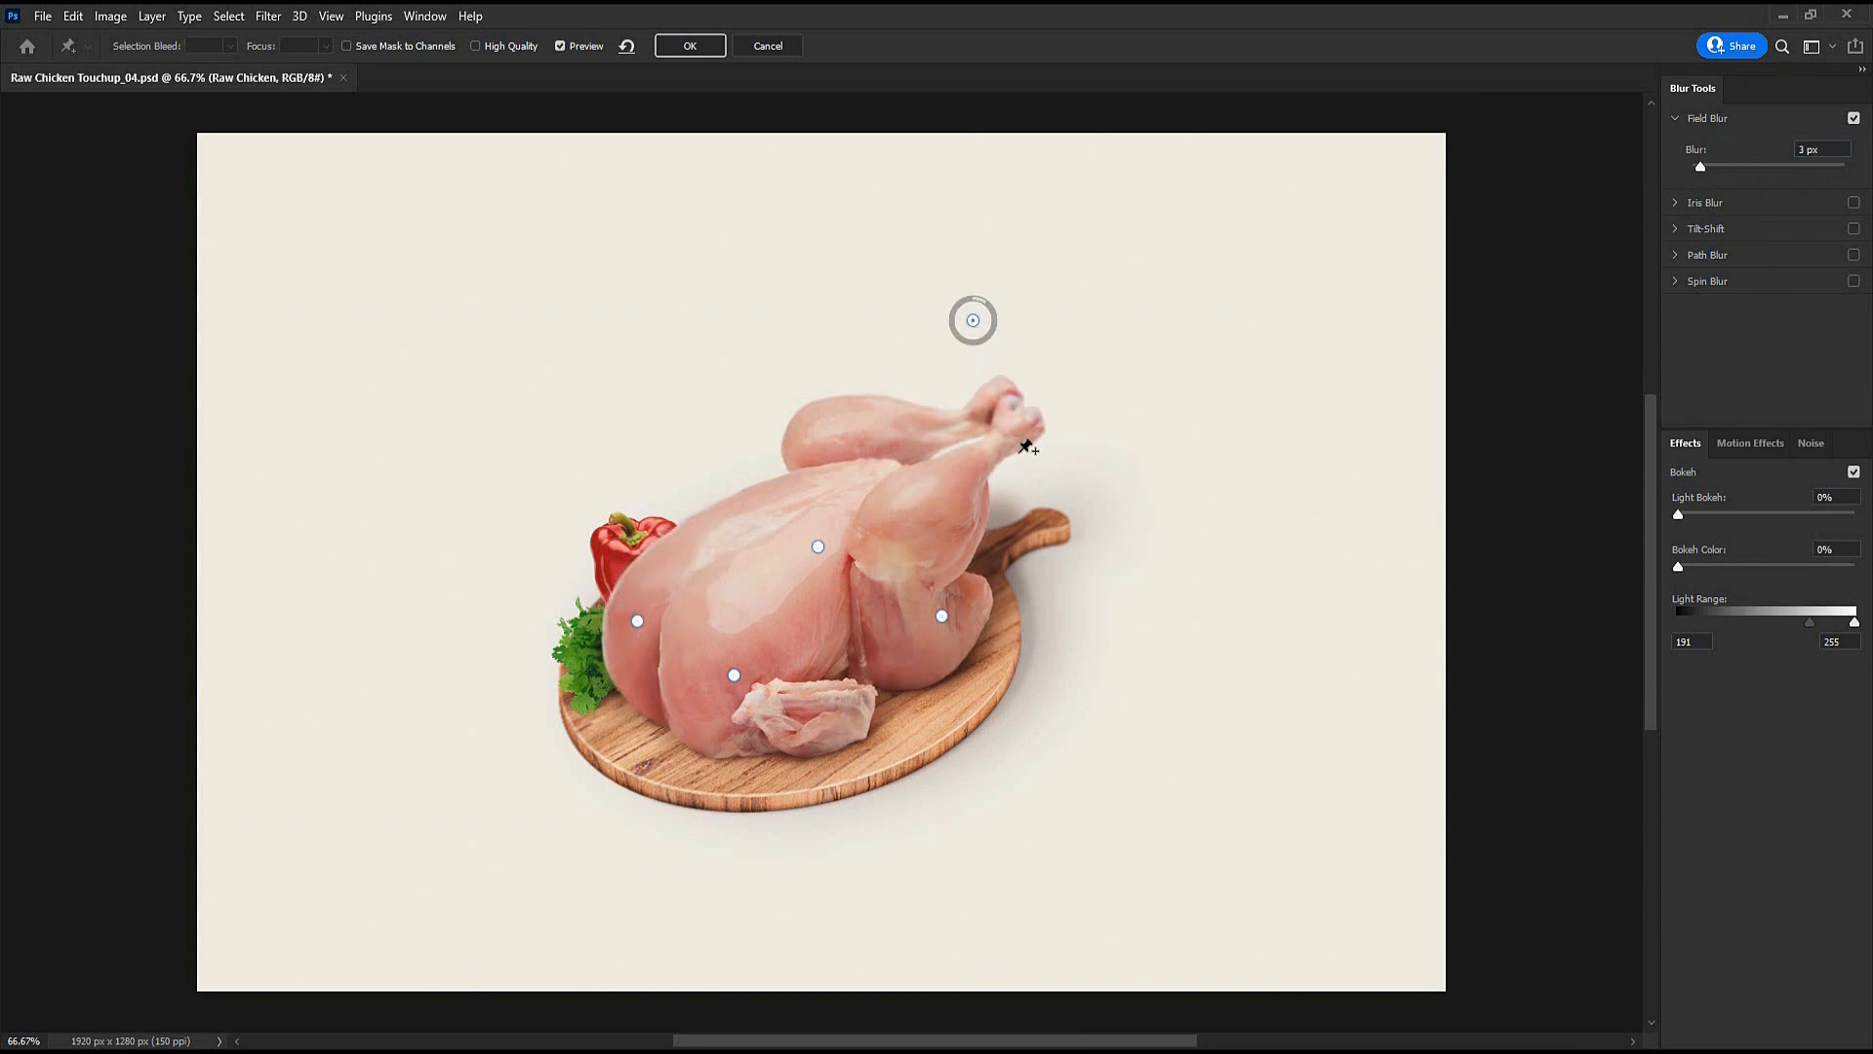
left_click_drag(973, 320, 952, 287)
scroll(998, 327, "up", 2)
left_click_drag(861, 183, 939, 134)
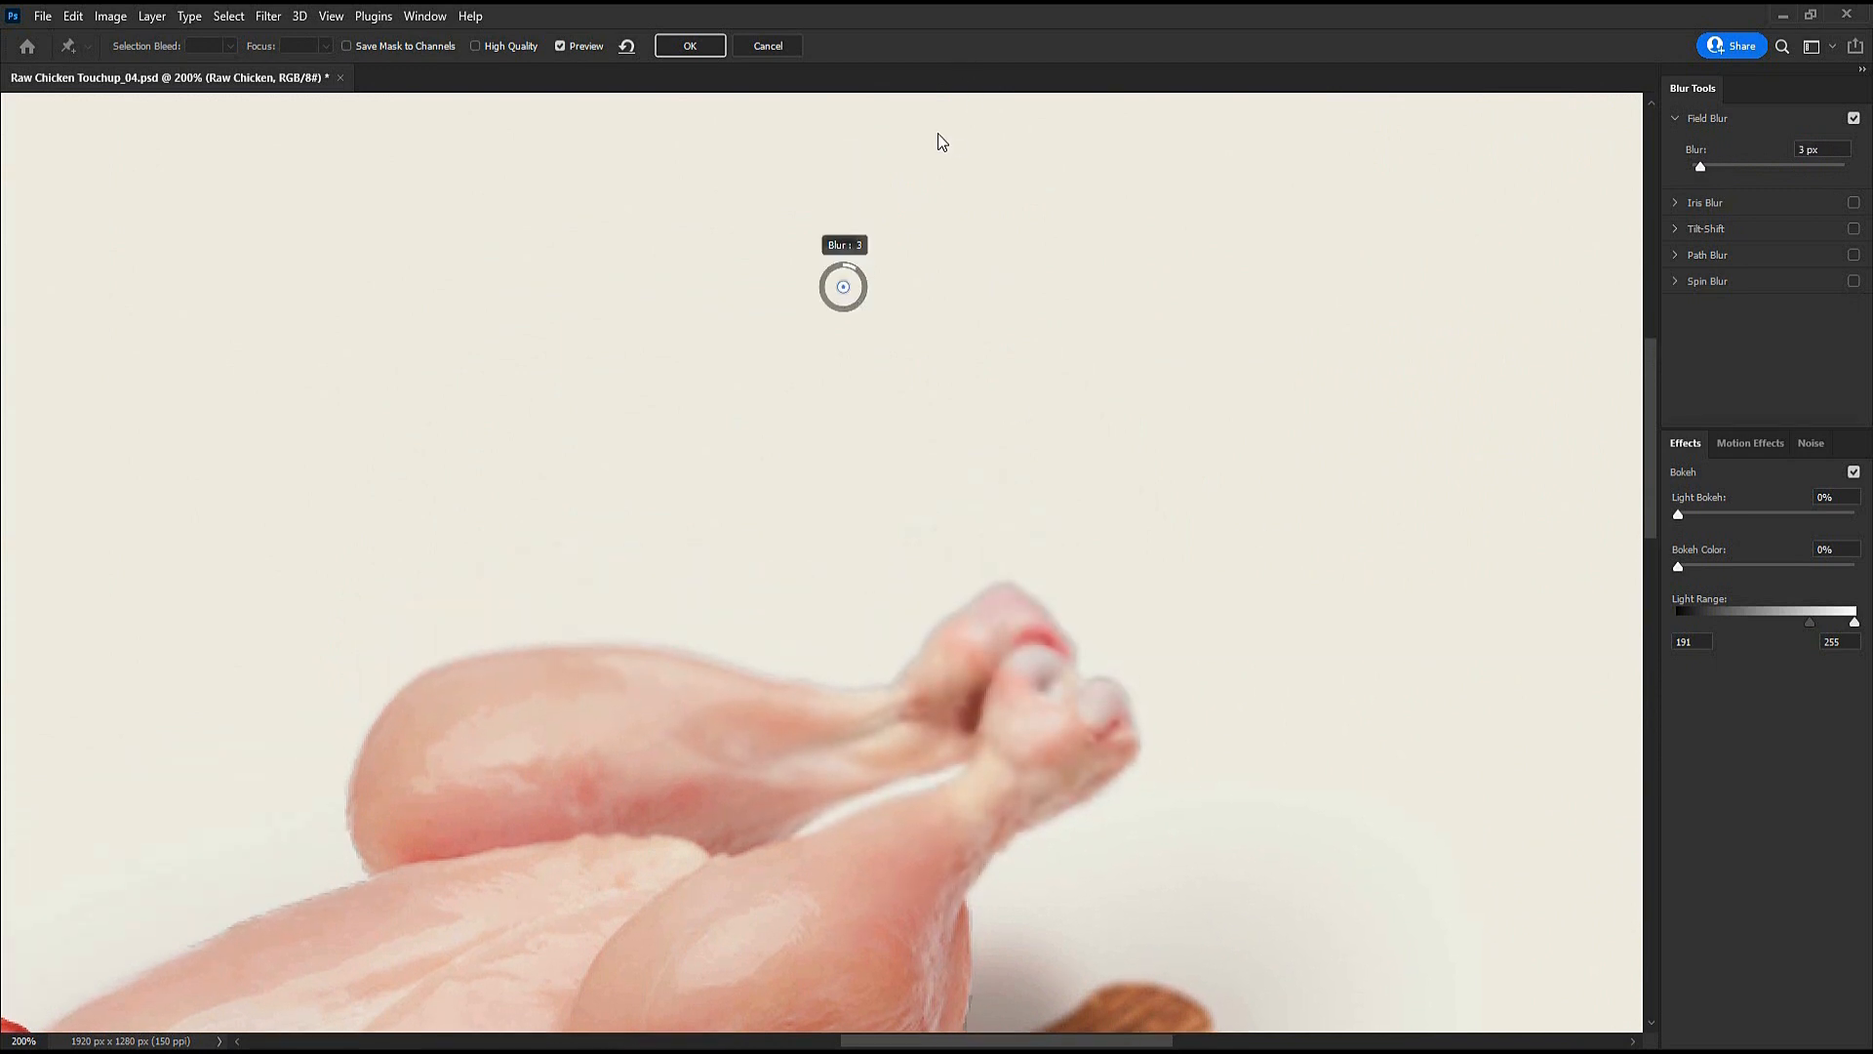
left_click_drag(902, 411, 911, 315)
left_click_drag(853, 191, 945, 411)
Add a blur pin just below the drumstick ends and a 2 px blur pin on the rear drumstick
left_click(1101, 680)
left_click_drag(1101, 680, 1129, 754)
mouse_move(944, 411)
left_mouse_down()
mouse_move(994, 532)
mouse_move(958, 438)
left_mouse_up()
left_click(471, 571)
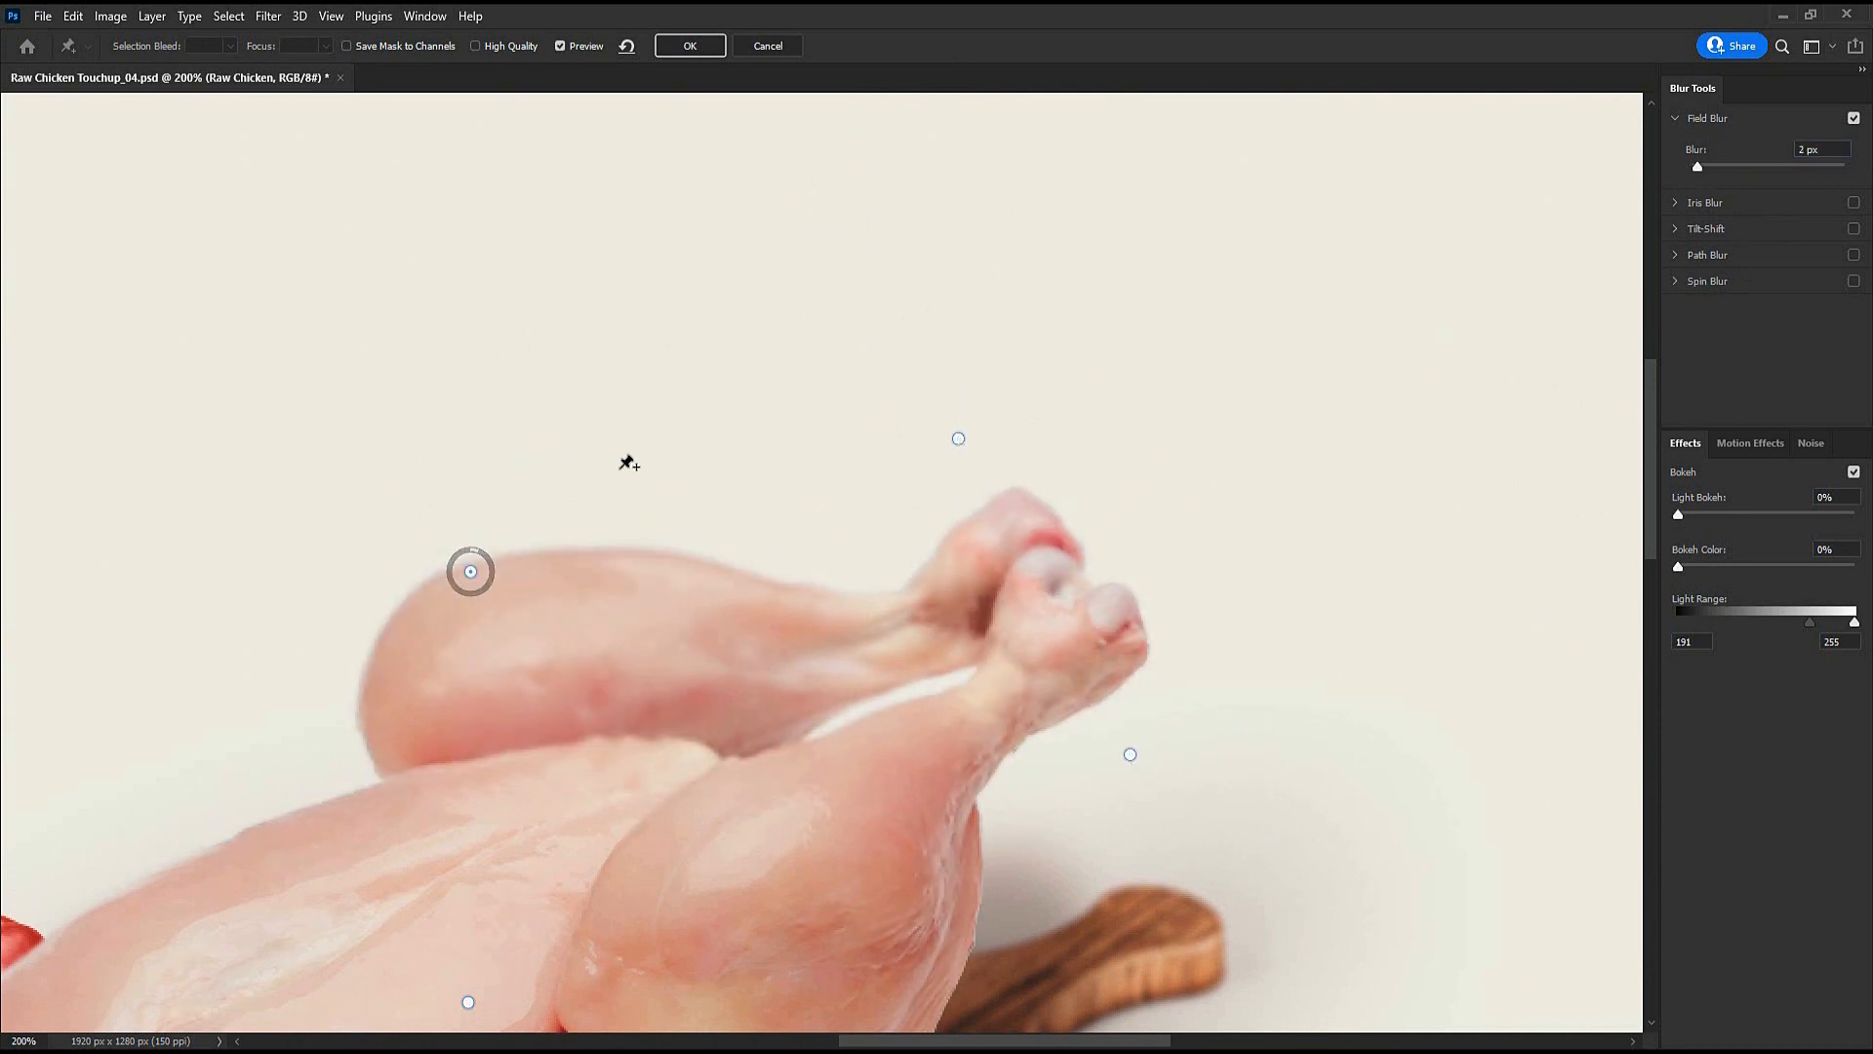
Add further blur pins near the chicken's wing and thigh, adjust them, and apply the Field Blur
key("ctrl+0")
left_click(850, 743)
left_click_drag(868, 761, 873, 538)
left_click_drag(951, 621, 915, 650)
left_click(996, 596)
left_click_drag(1014, 613, 999, 574)
left_click(683, 47)
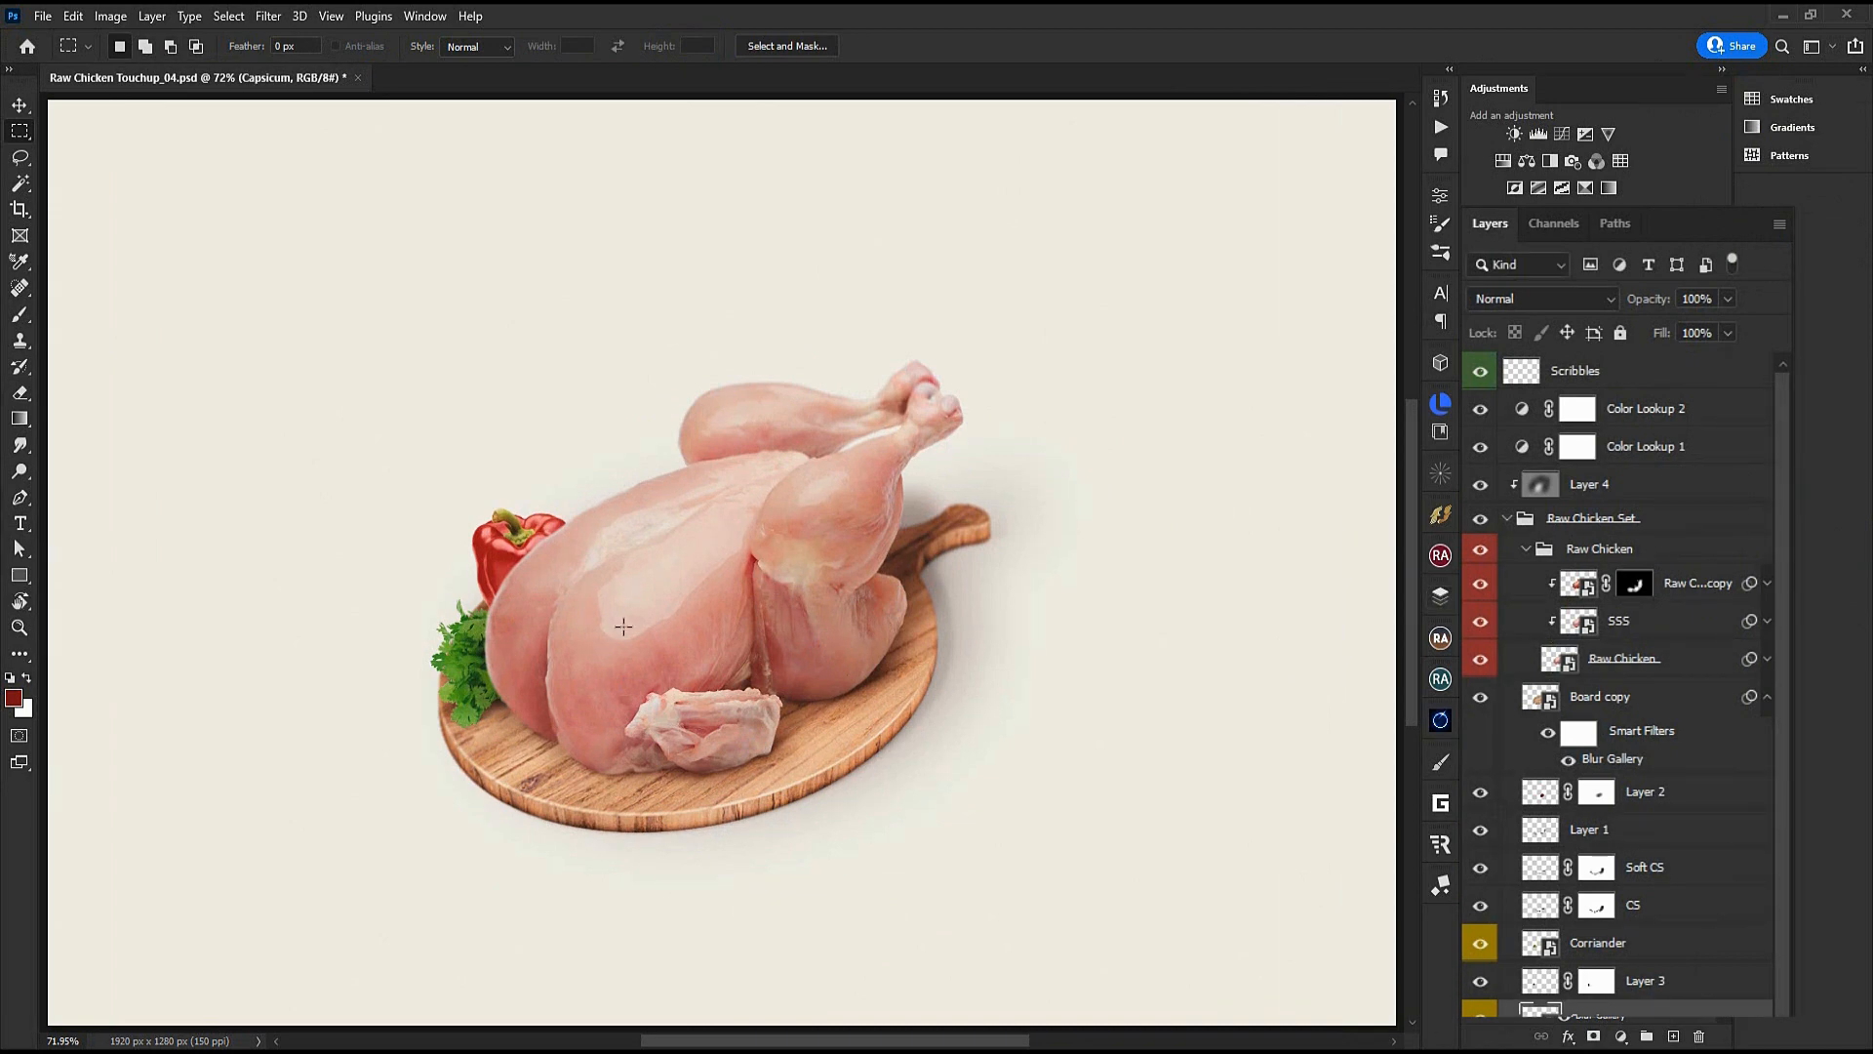
Apply a Gaussian Blur smart filter to the Capsicum layer
key("ctrl+alt+f")
left_click(1111, 311)
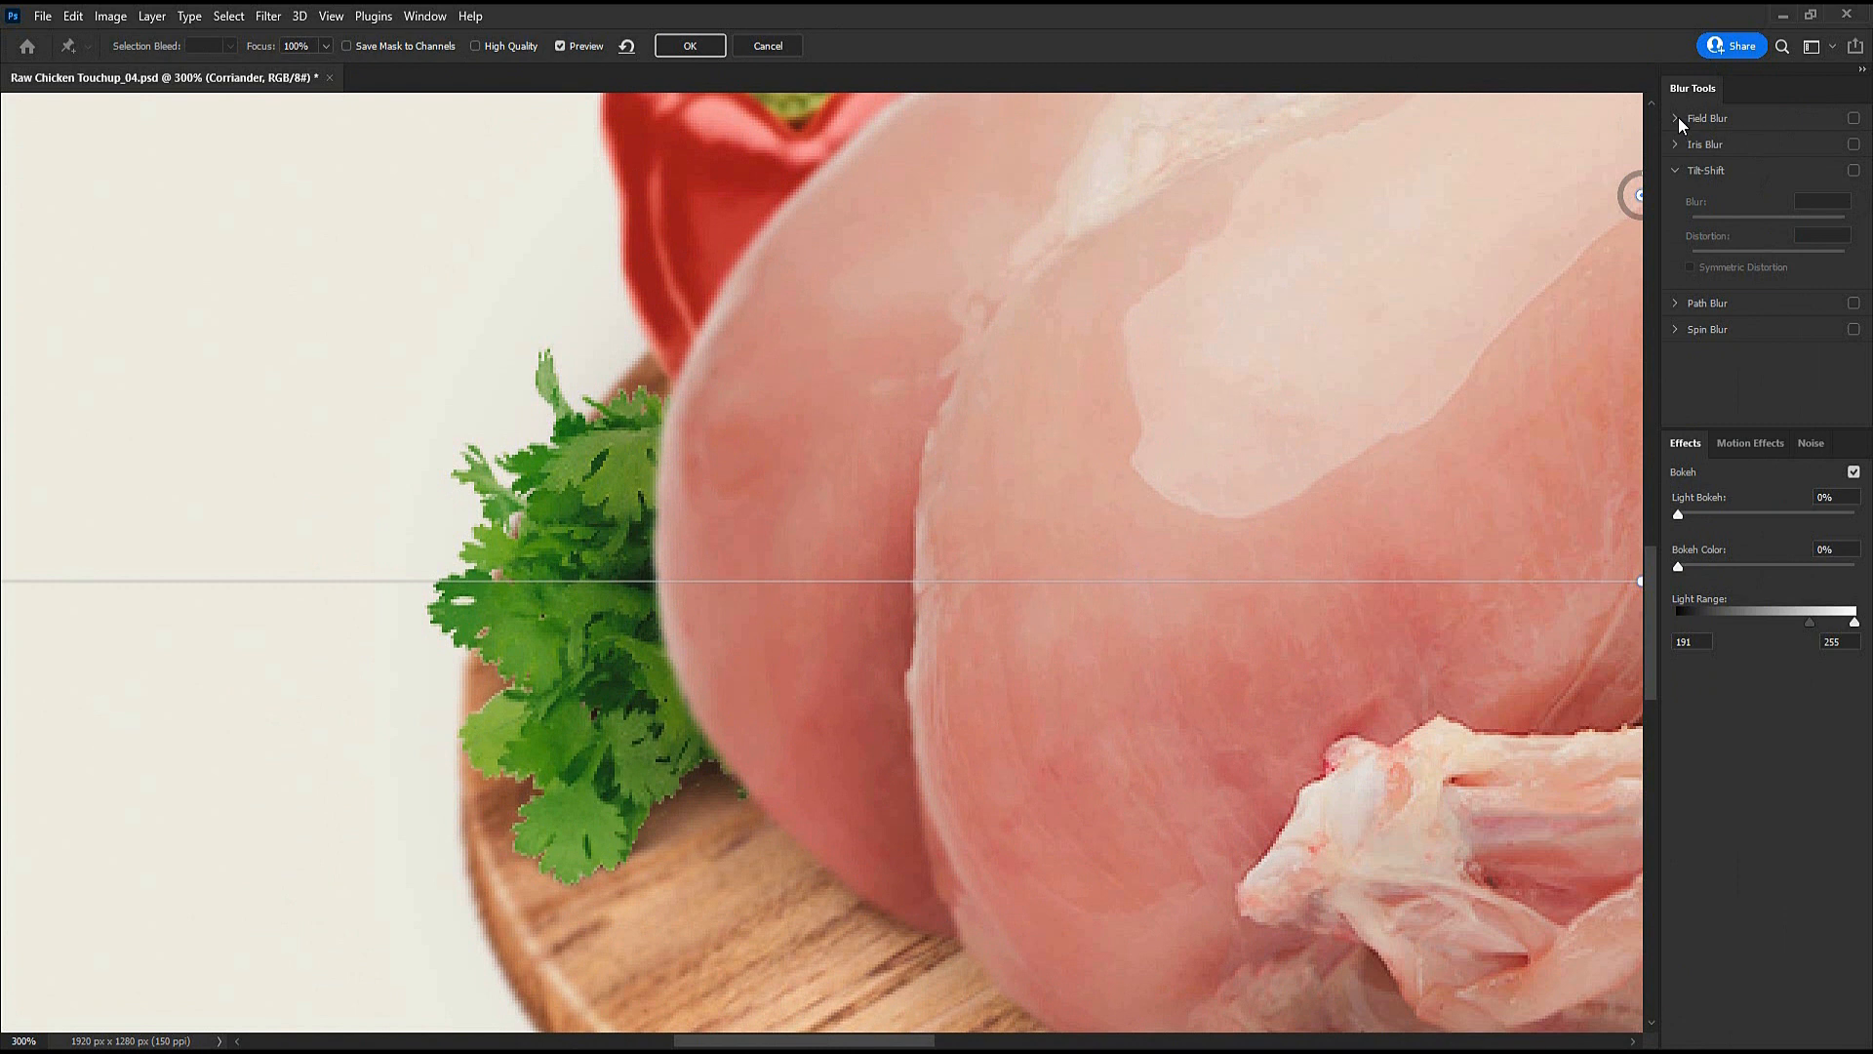
Apply a Field Blur to the Corriander layer with pins on the upper and lower leaves, leaving the upper leaves softer
left_click(1678, 118)
left_click(584, 470)
left_click(587, 767)
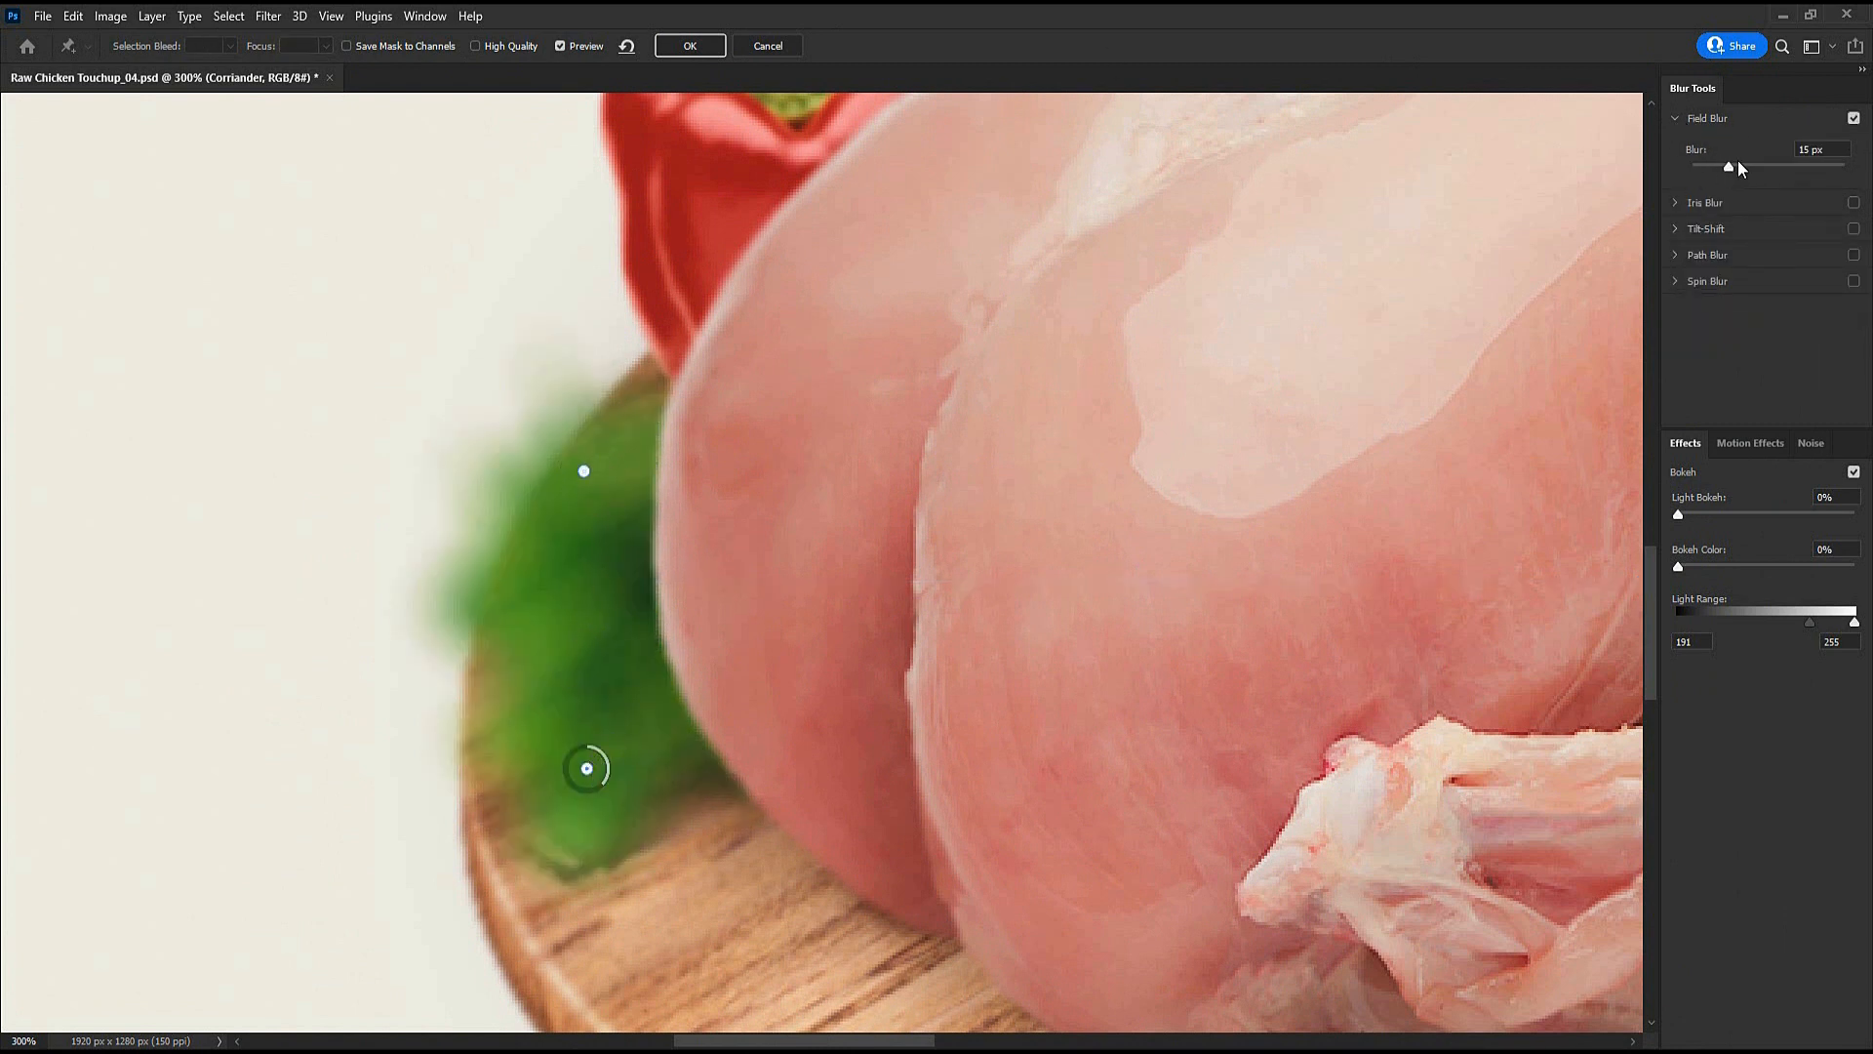
left_click(585, 472)
left_click(691, 49)
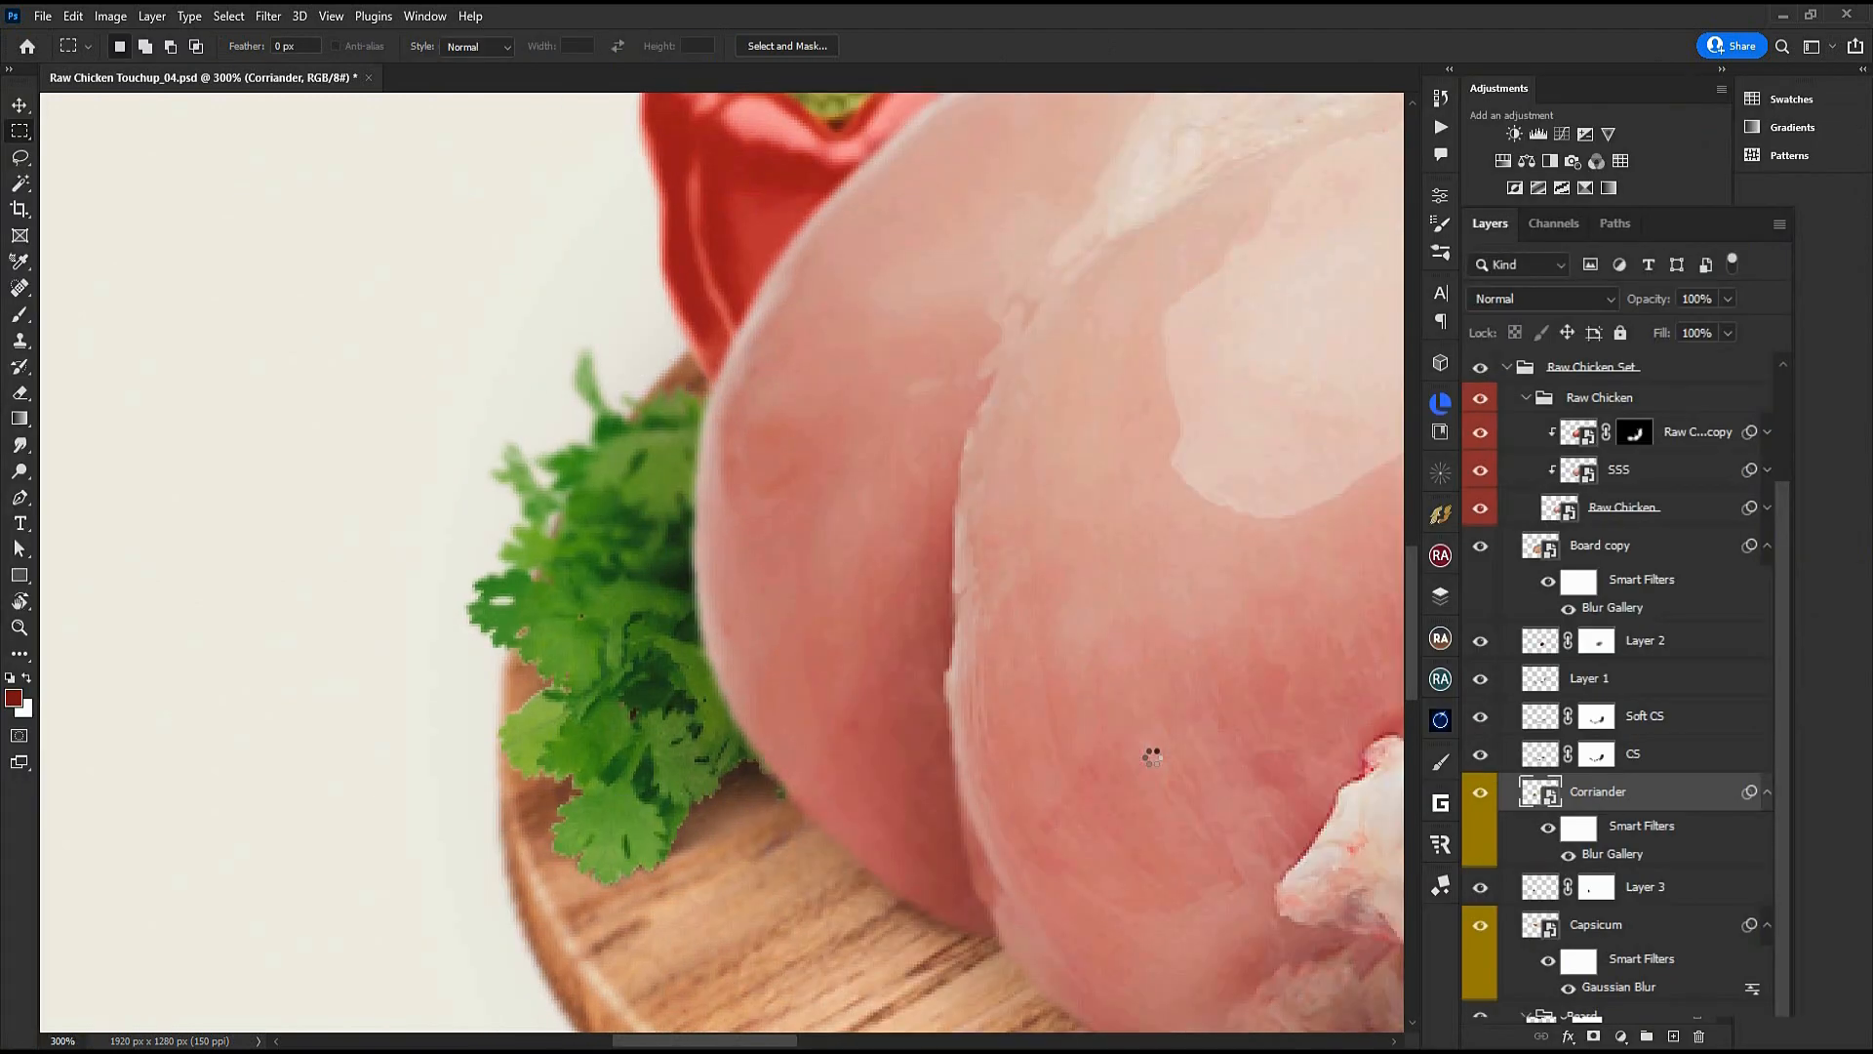
Dodge and burn on the clipped Soft Light Layer 5 at 50% exposure and reduce the layer's opacity to 37%
key("ctrl+0")
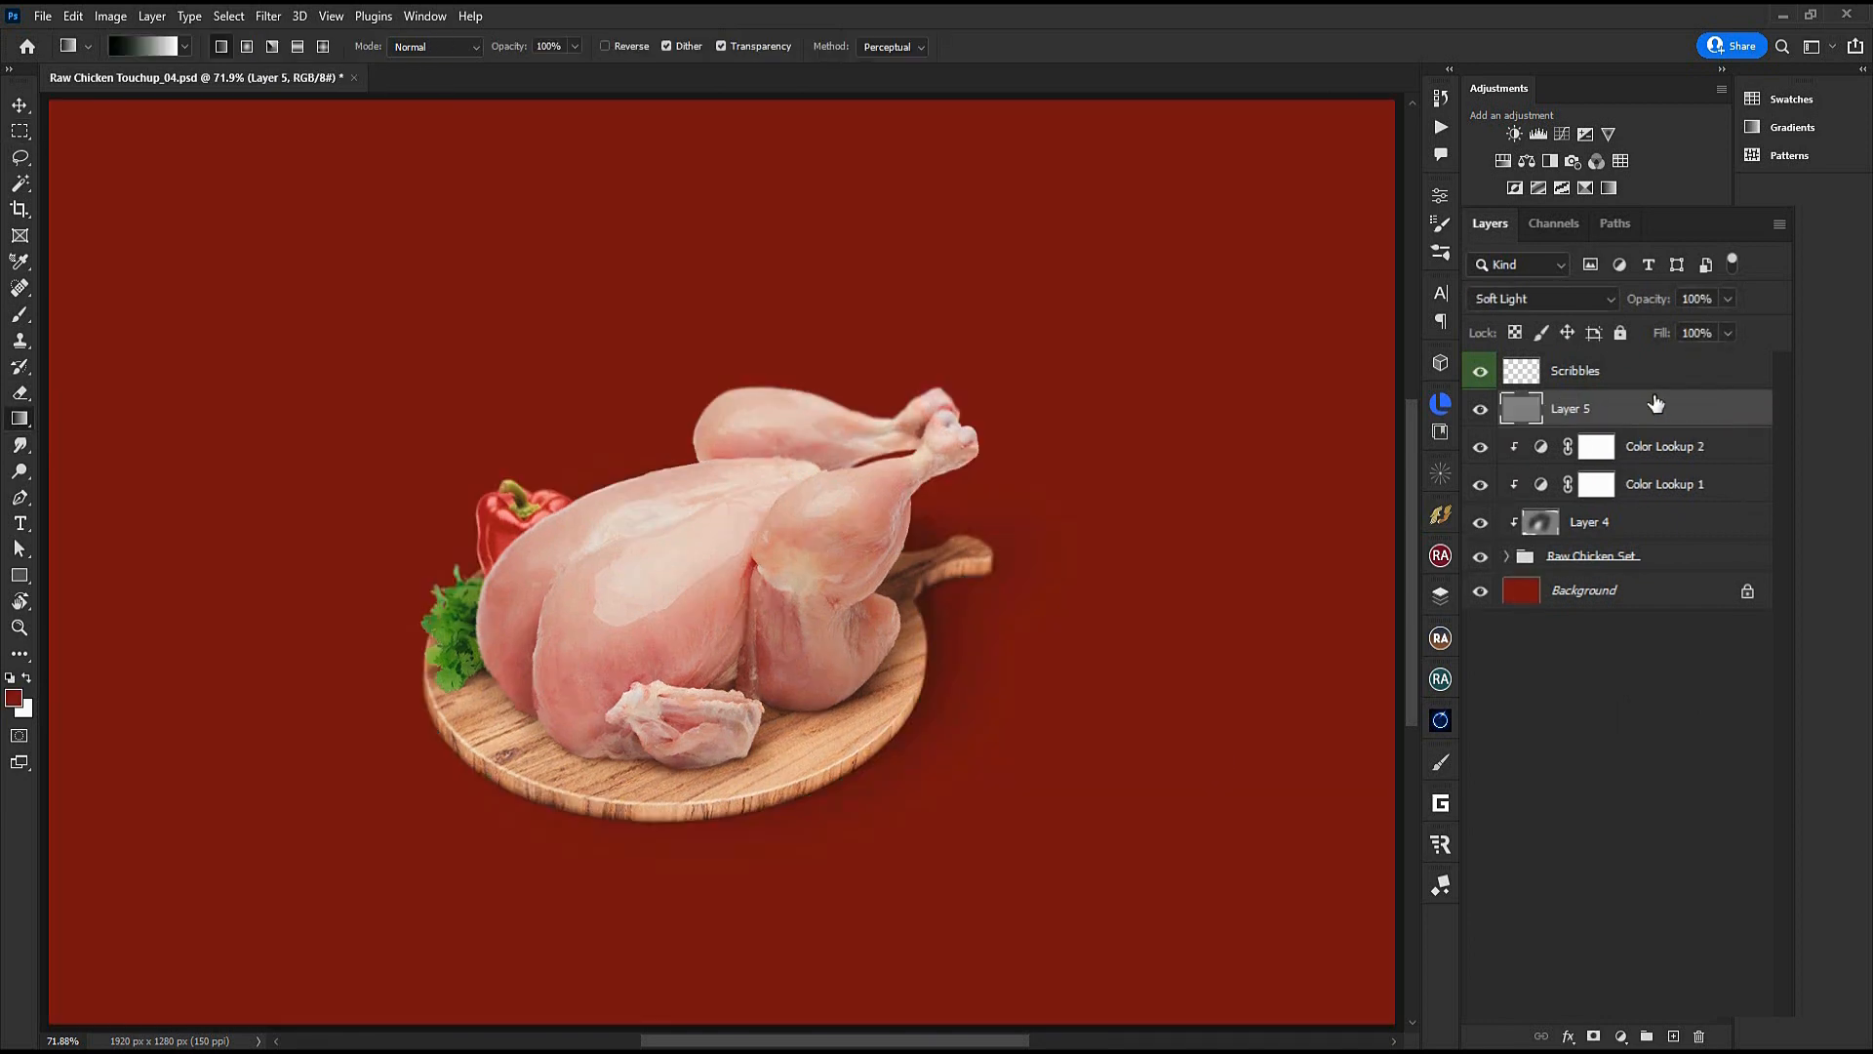
key("o")
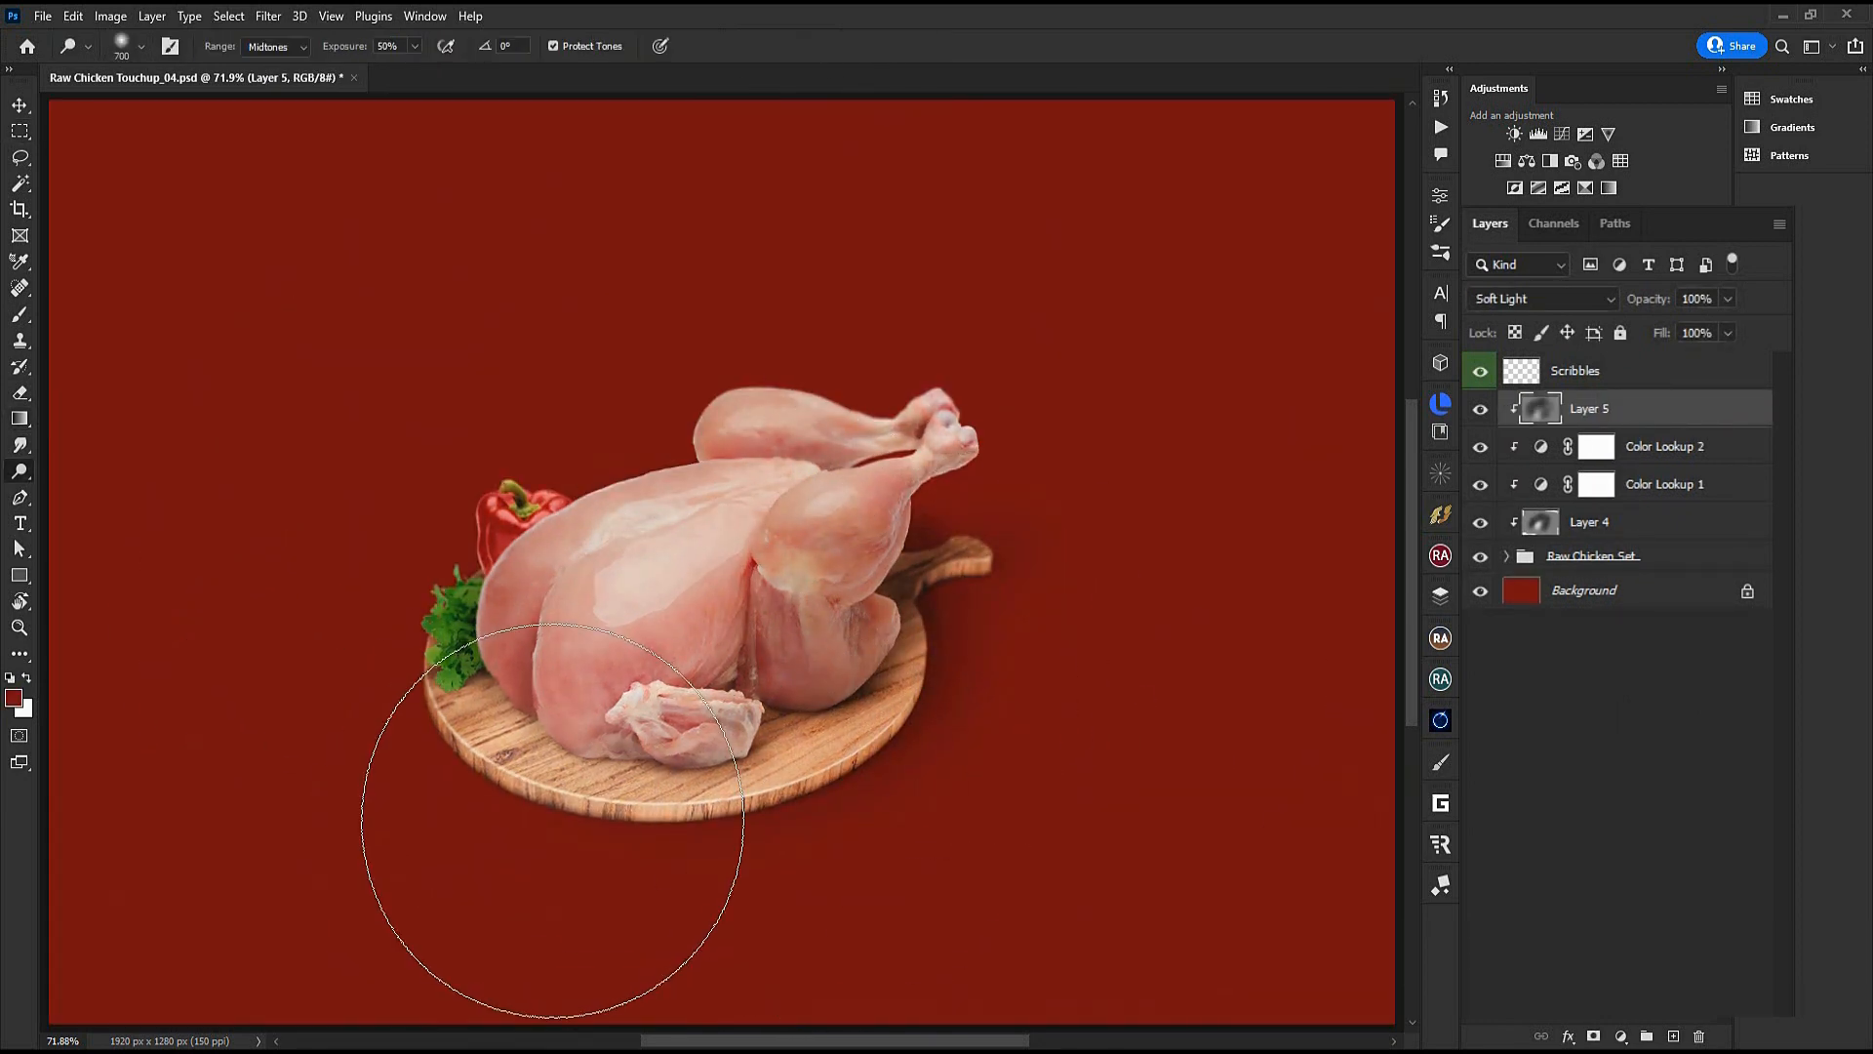
left_click_drag(1728, 299, 1669, 305)
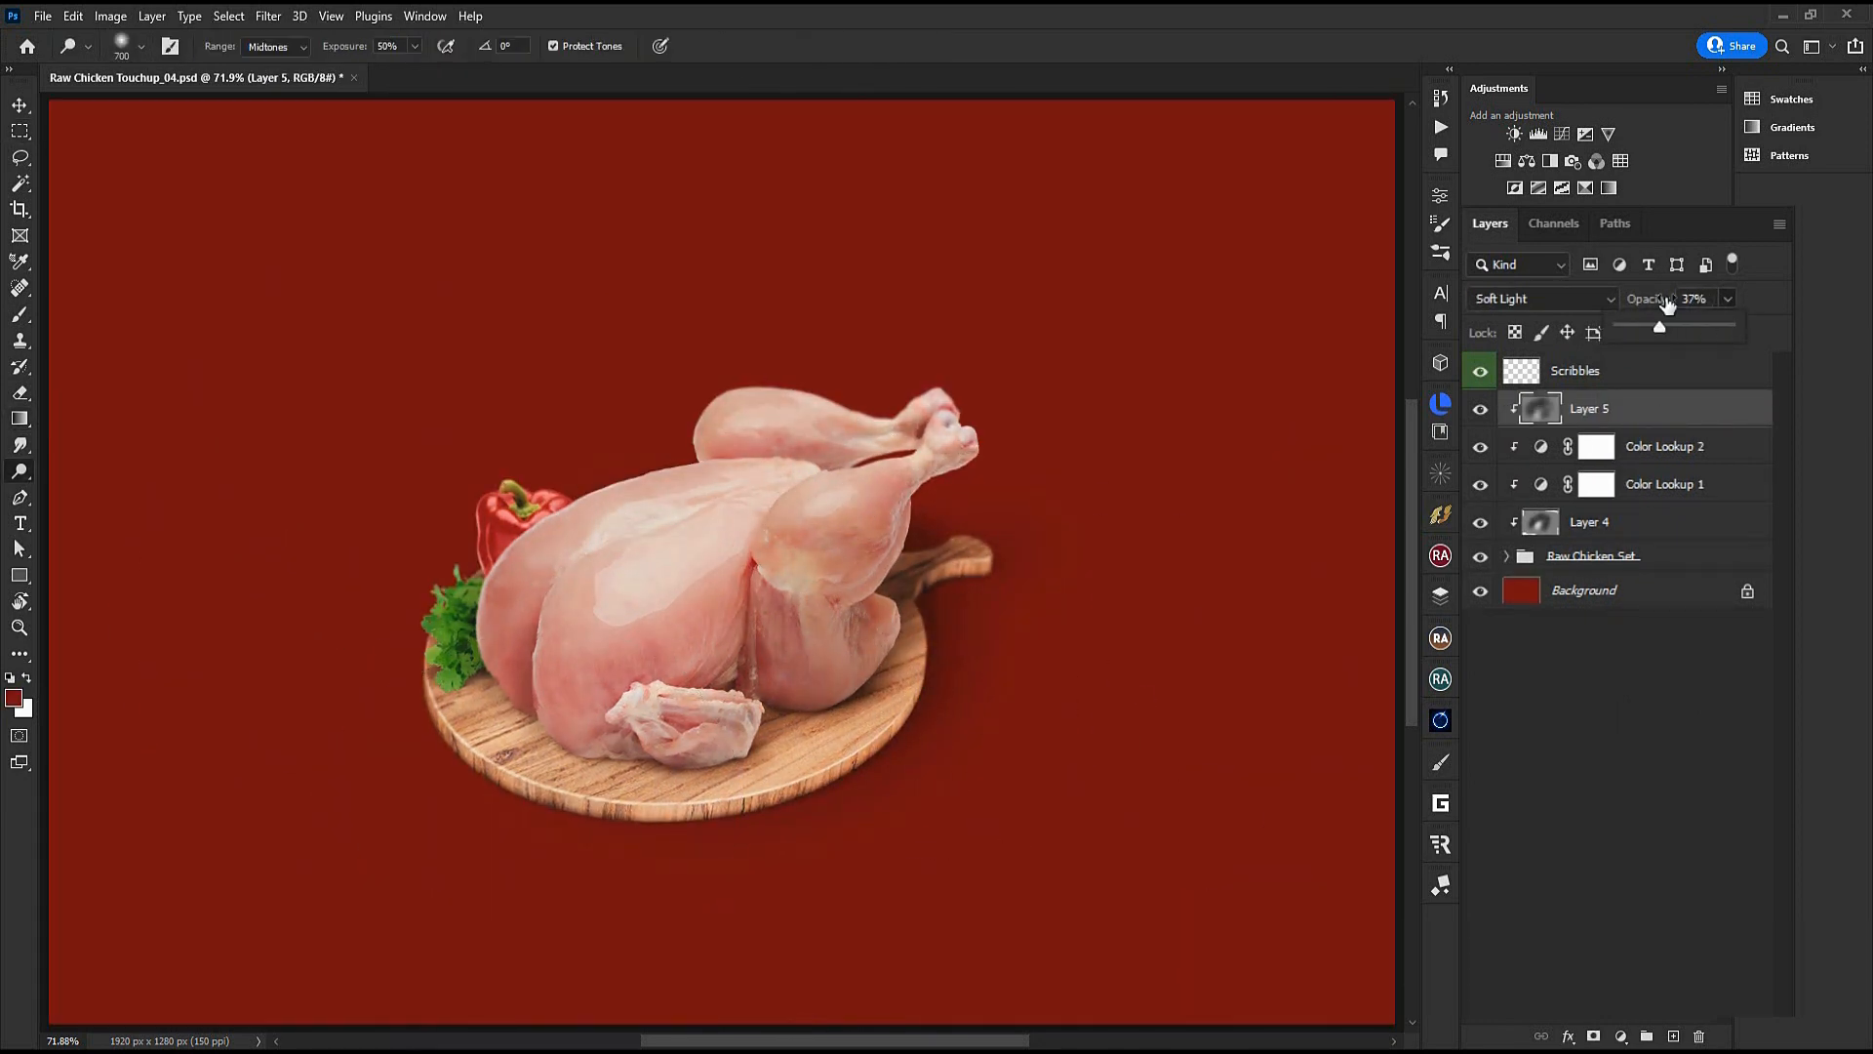